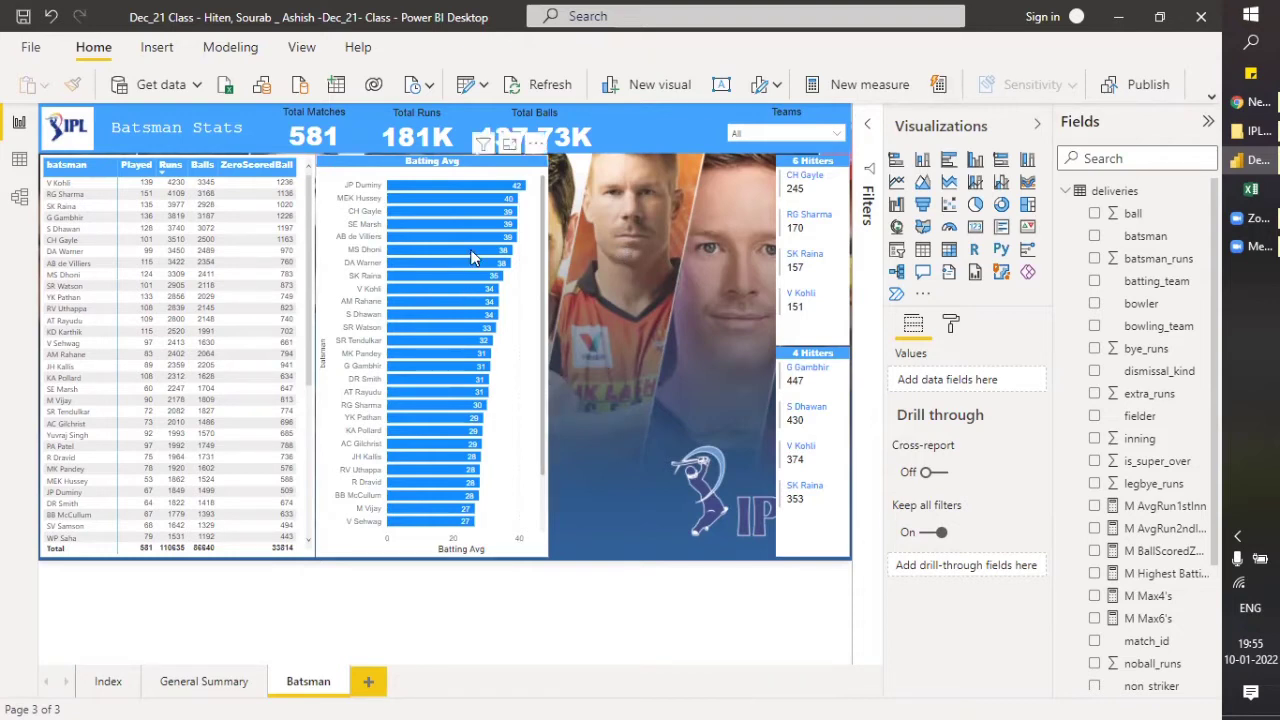
Review the DAX formula of the M Highest Batting Avg measure used by the batting average chart.
mouse_move(476, 361)
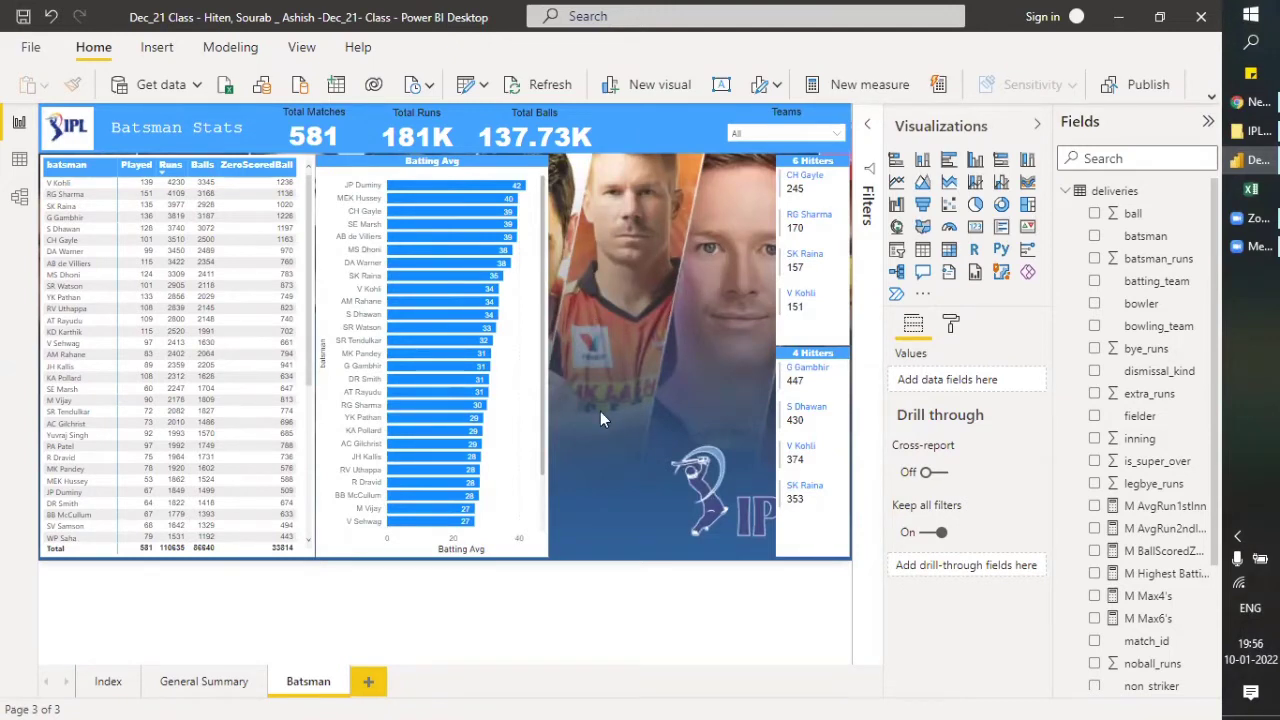
left_click(542, 420)
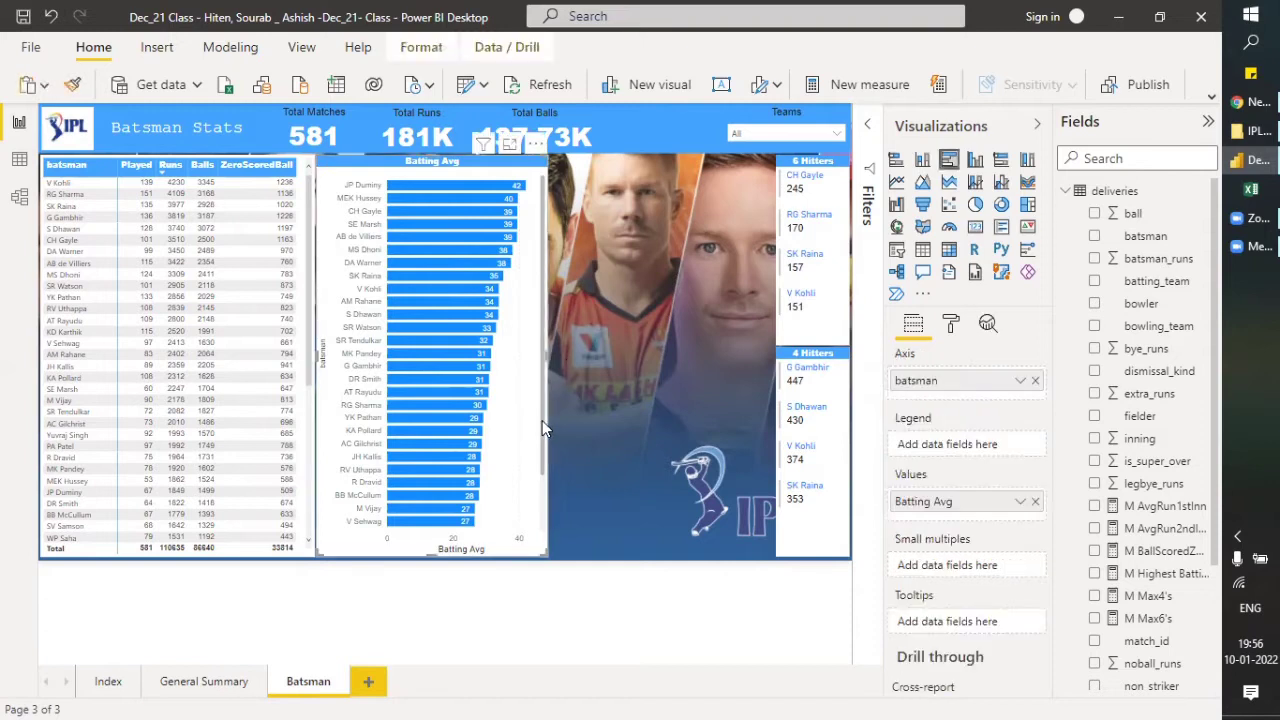
left_click(1140, 575)
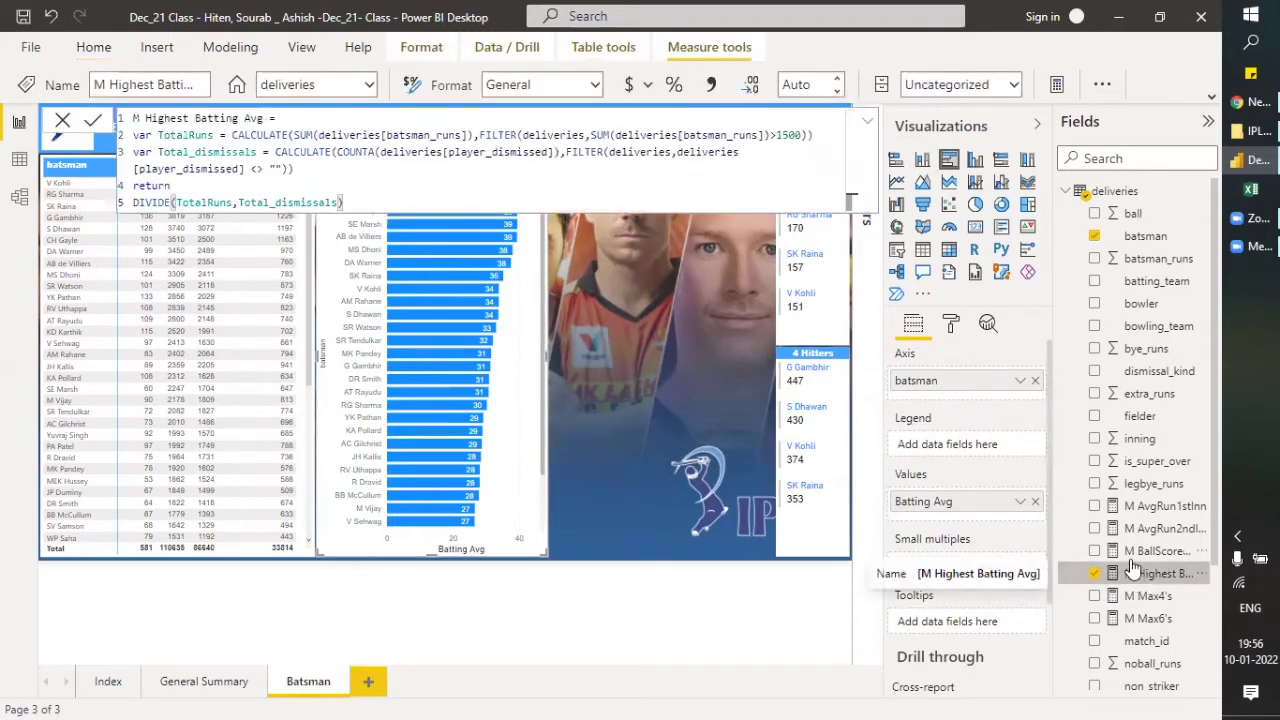
key("ctrl+a")
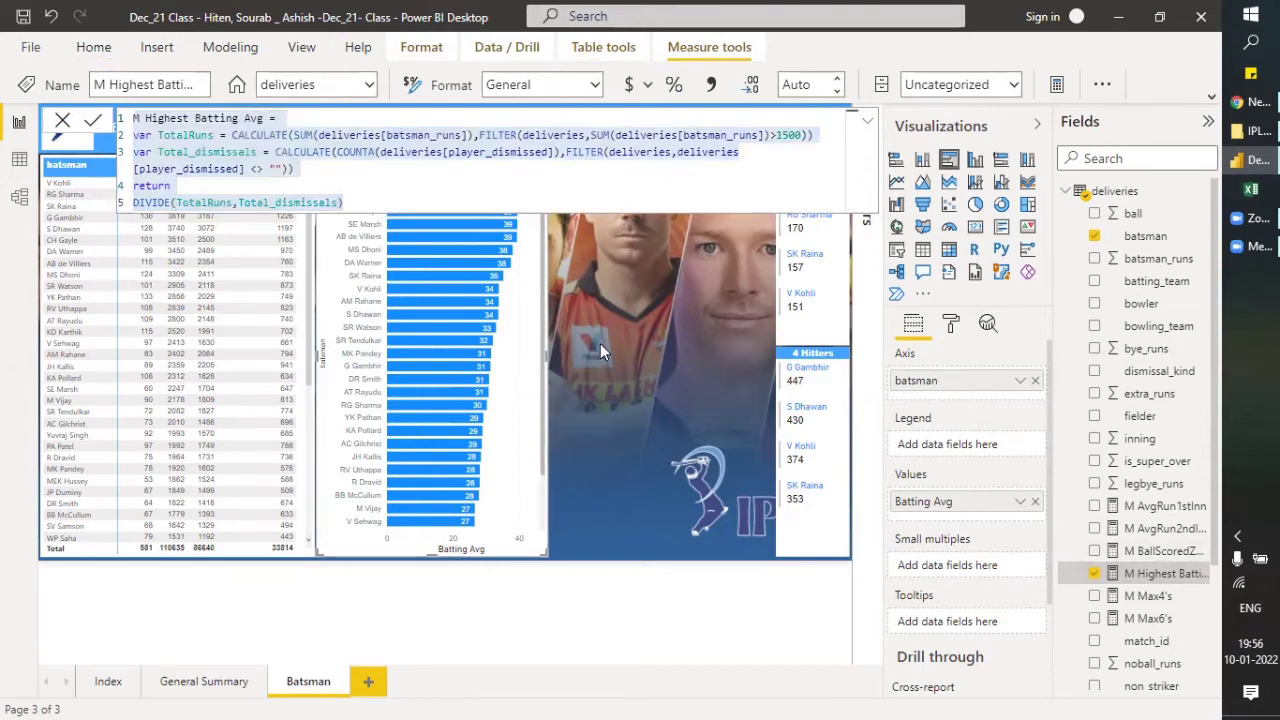
left_click(697, 315)
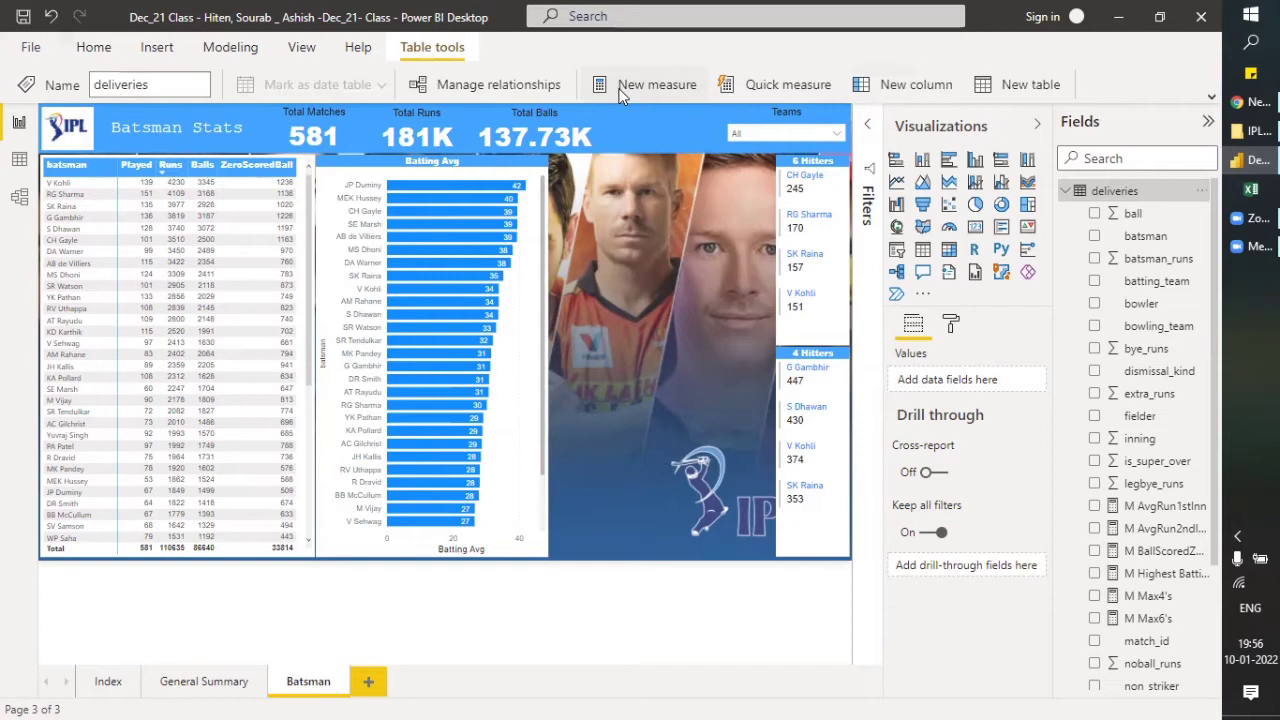
Create a new measure in the deliveries table and name it M Strike Rate.
left_click(619, 86)
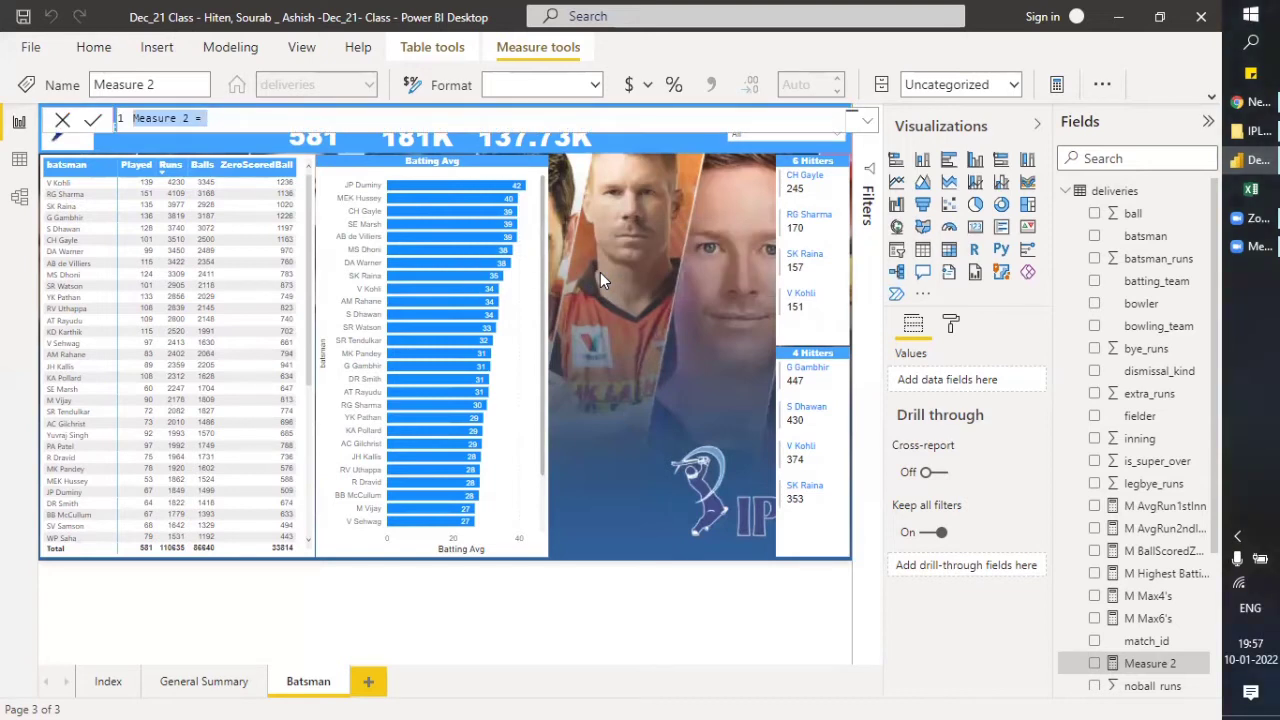
type("M")
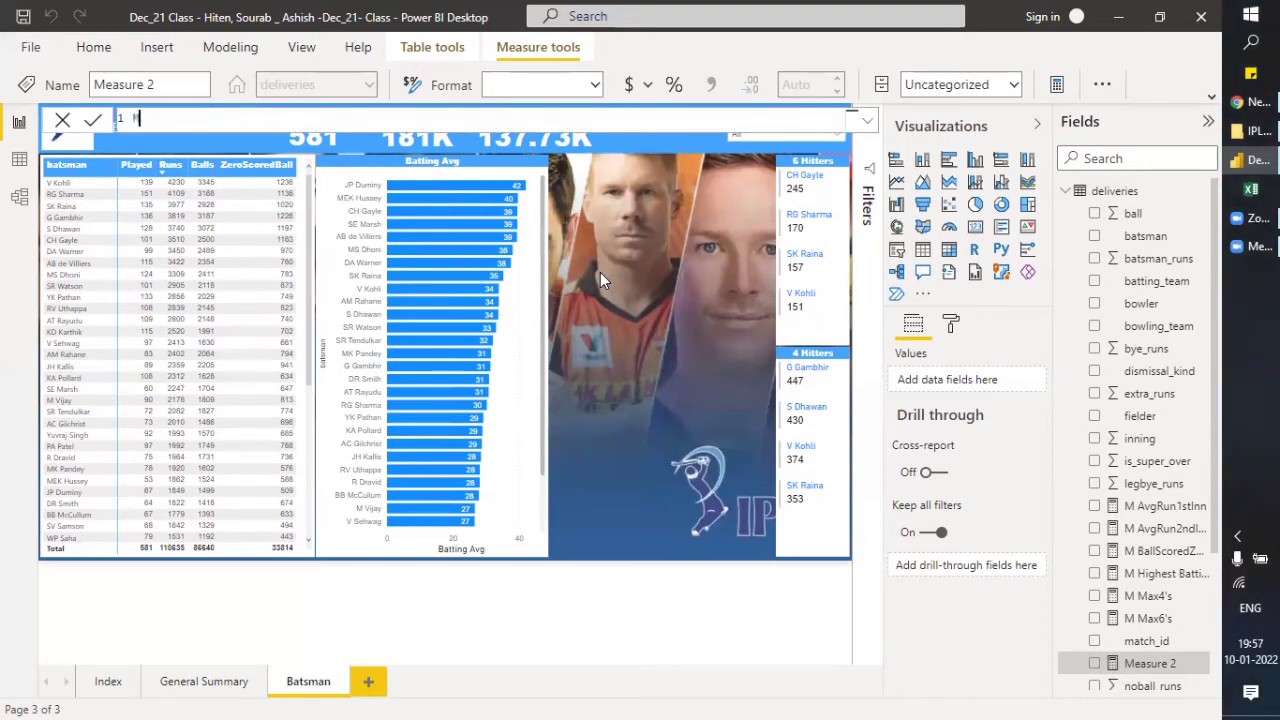
type(" Strike Rate ")
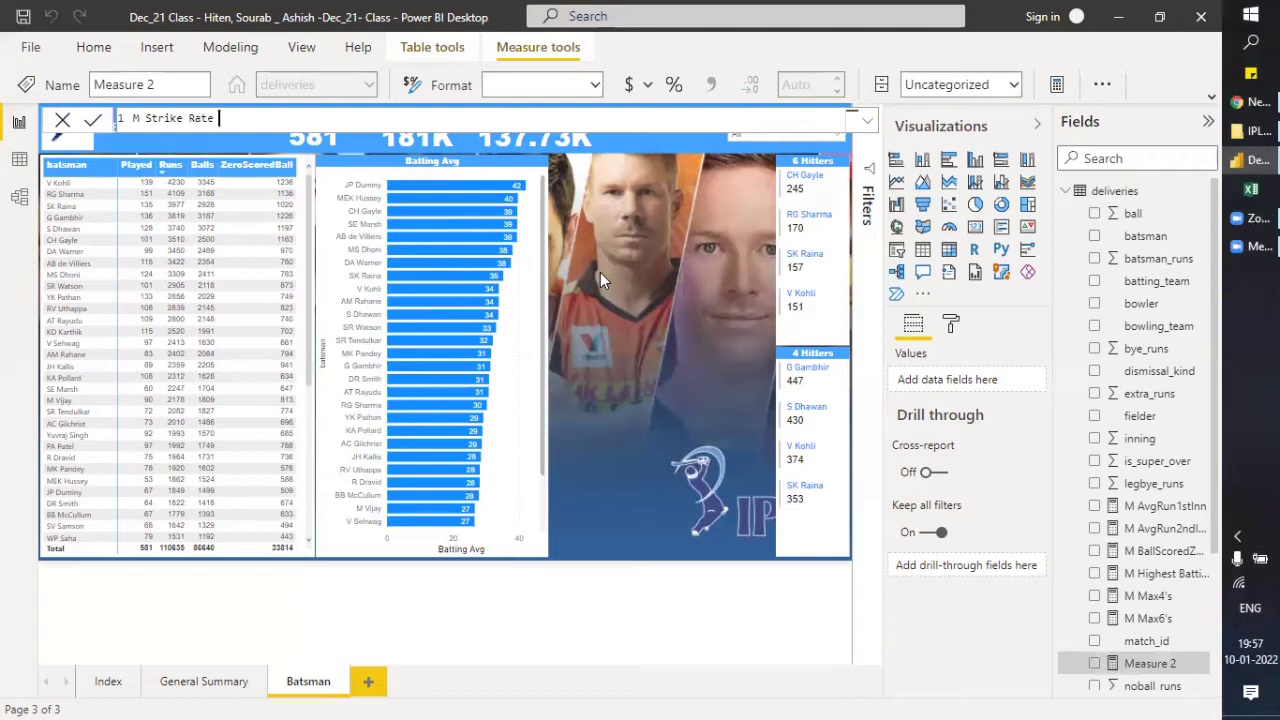
type("=")
key("shift+Return")
type("var TotalRun")
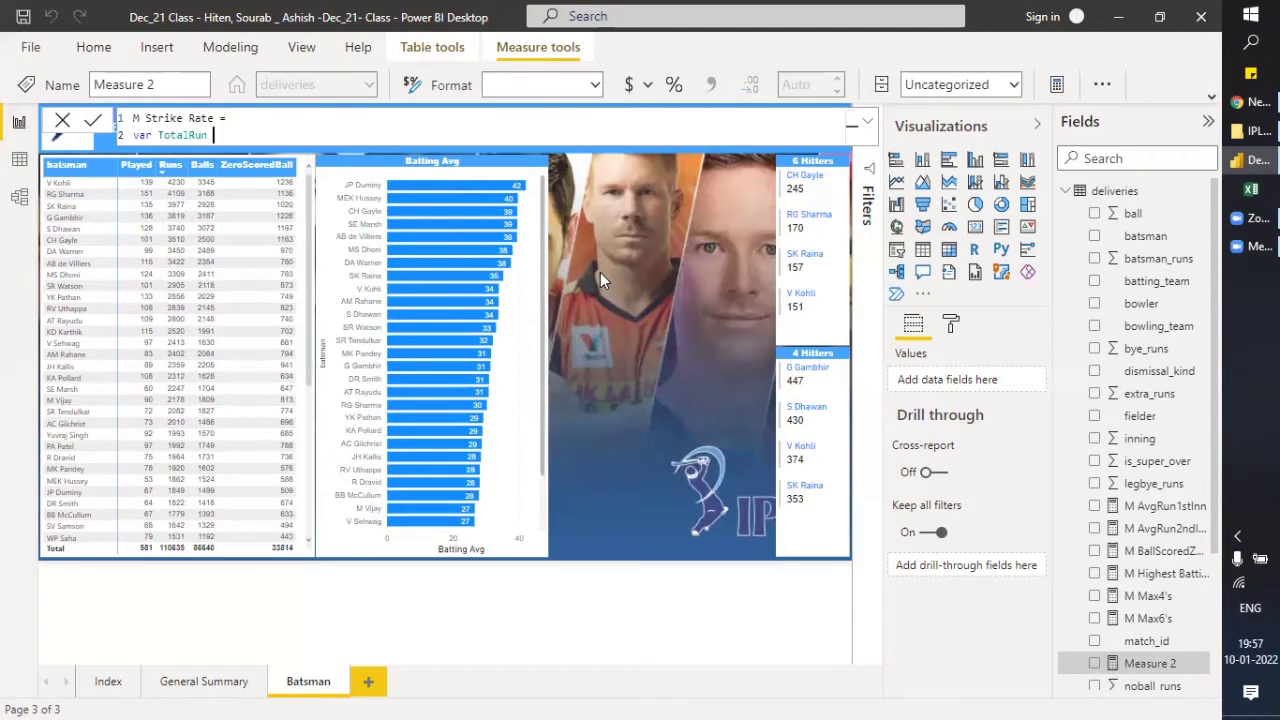
type(" =")
key("BackSpace")
key("BackSpace")
key("BackSpace")
key("BackSpace")
key("BackSpace")
key("BackSpace")
key("BackSpace")
key("BackSpace")
key("BackSpace")
key("BackSpace")
key("BackSpace")
key("BackSpace")
key("BackSpace")
key("BackSpace")
key("BackSpace")
key("BackSpace")
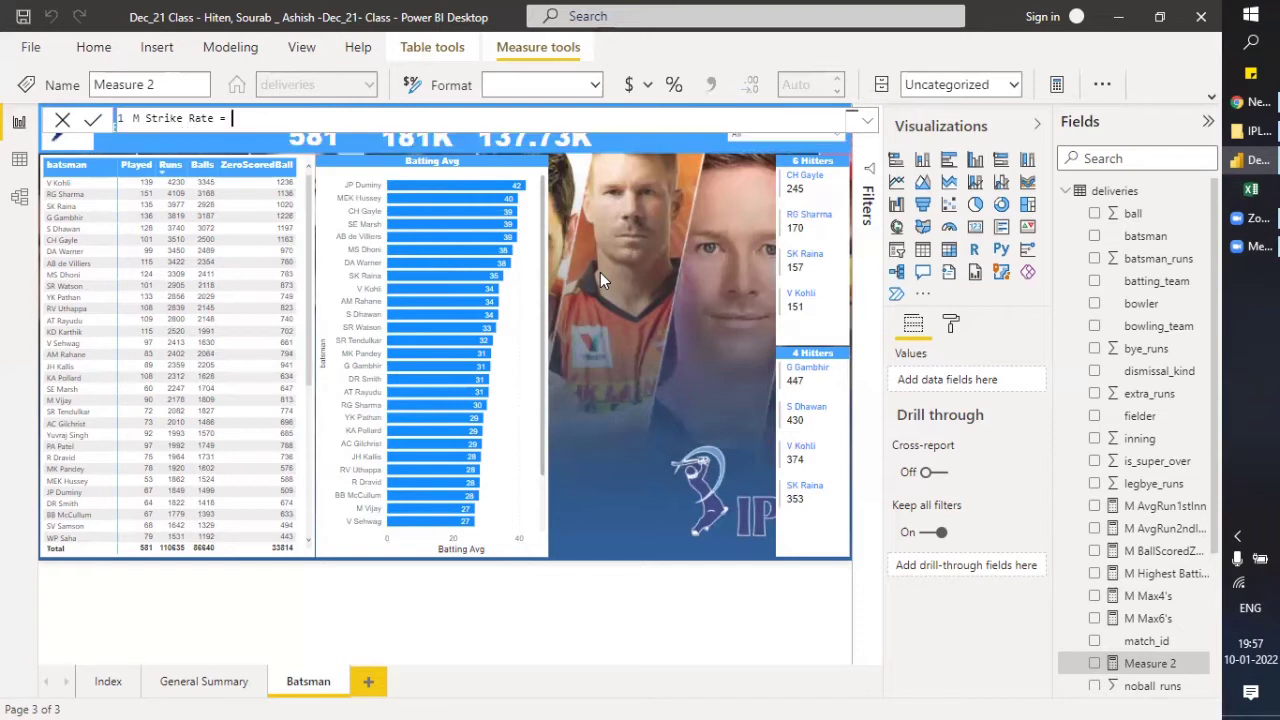
Define the variable TotalBallsPlayed as COUNT(deliveries[ball]) in the measure and add a return line below it.
key("shift+Return")
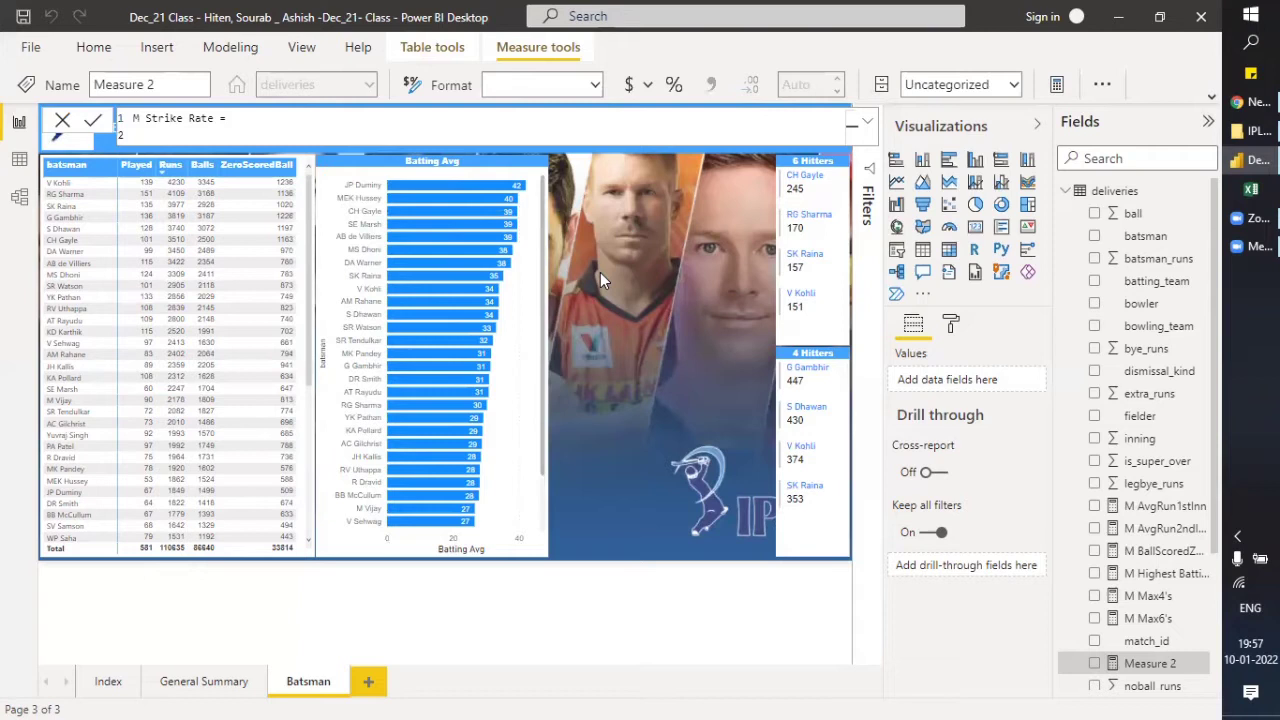
type("var")
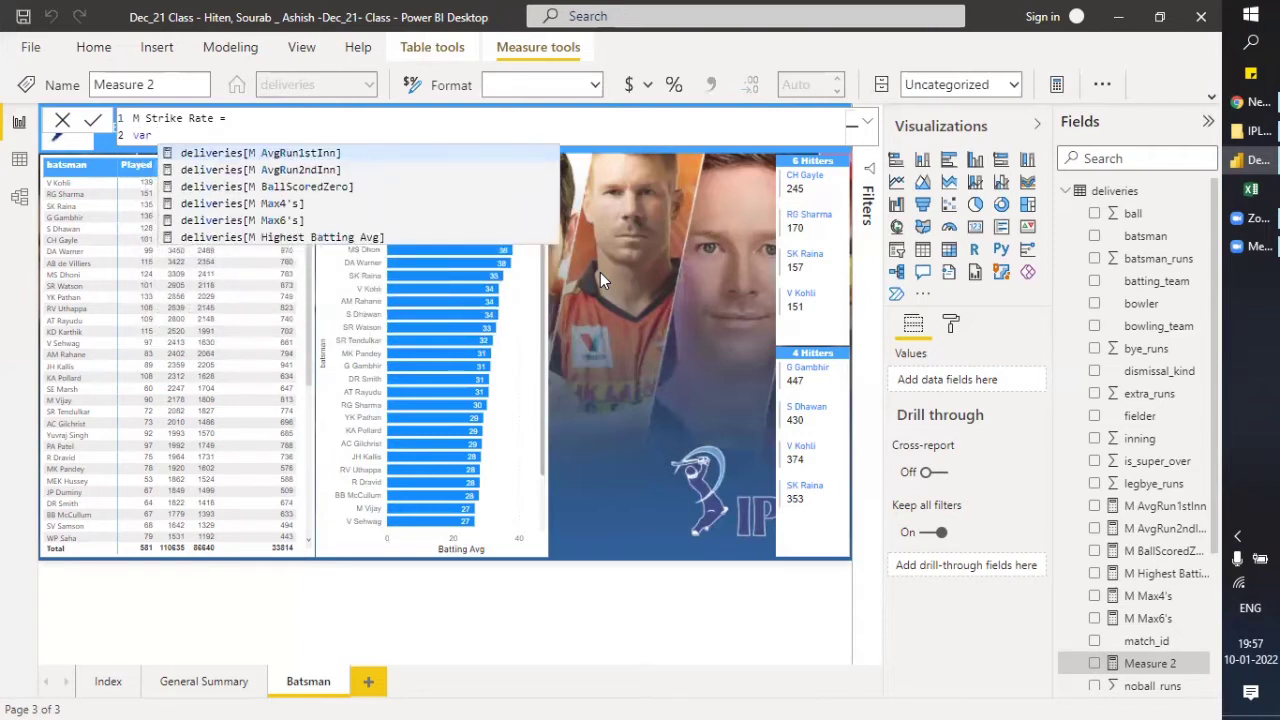
type(" Total")
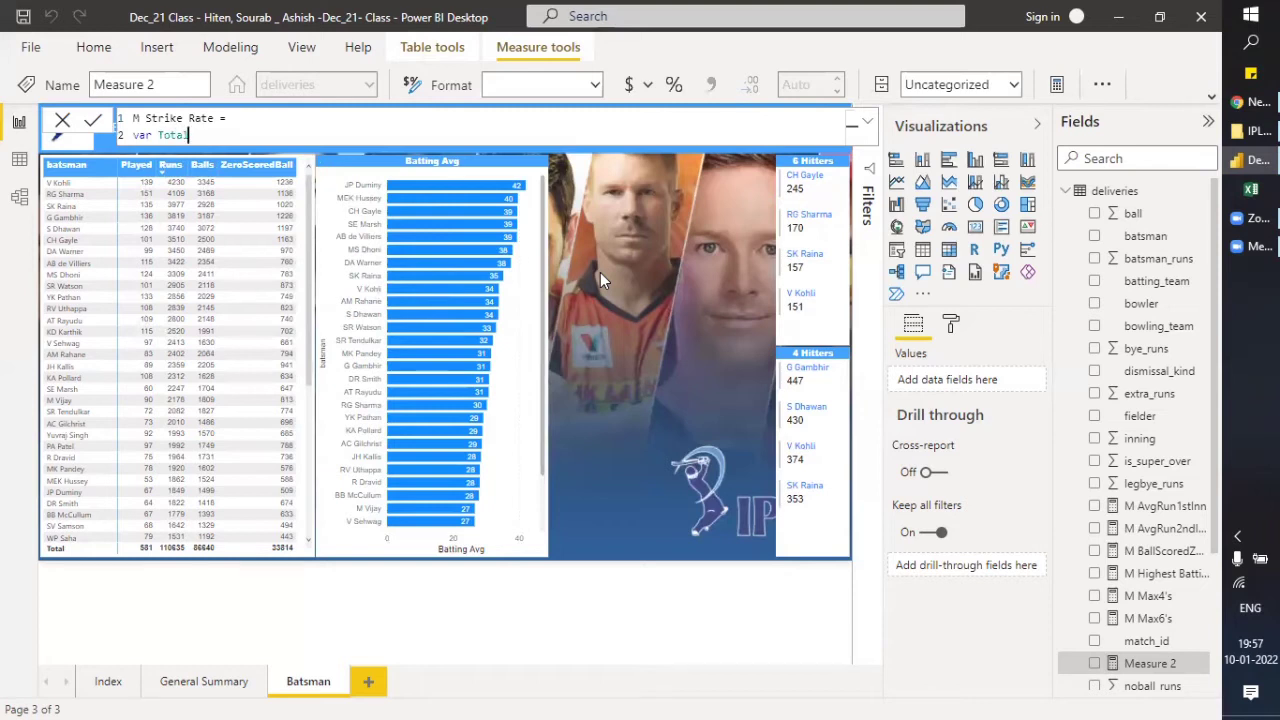
type("BallsPlayed = count")
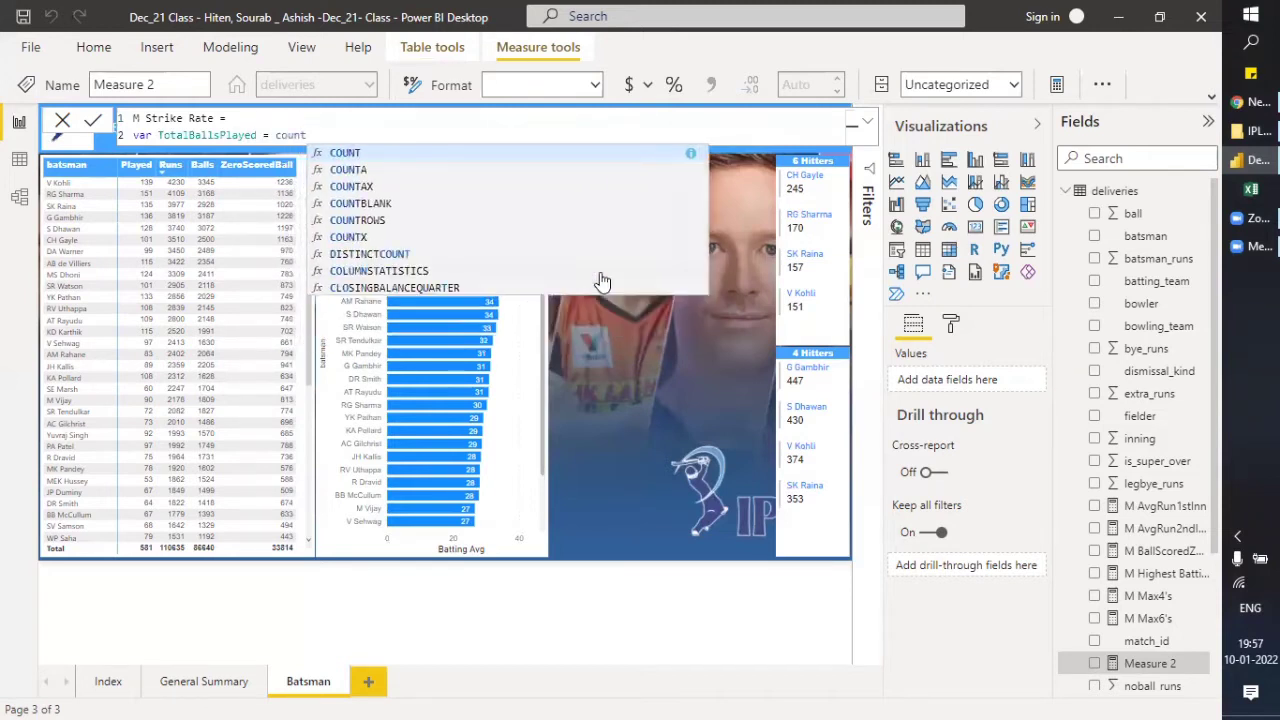
key("Tab")
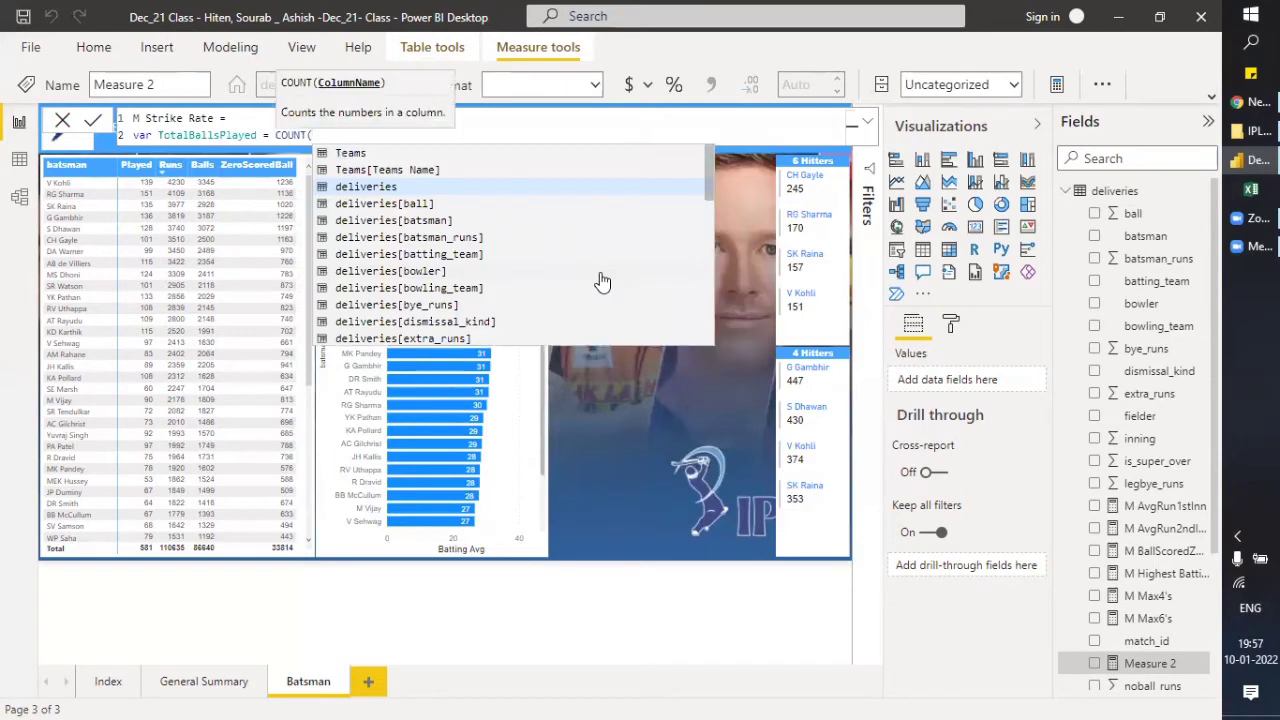
type("deliveries")
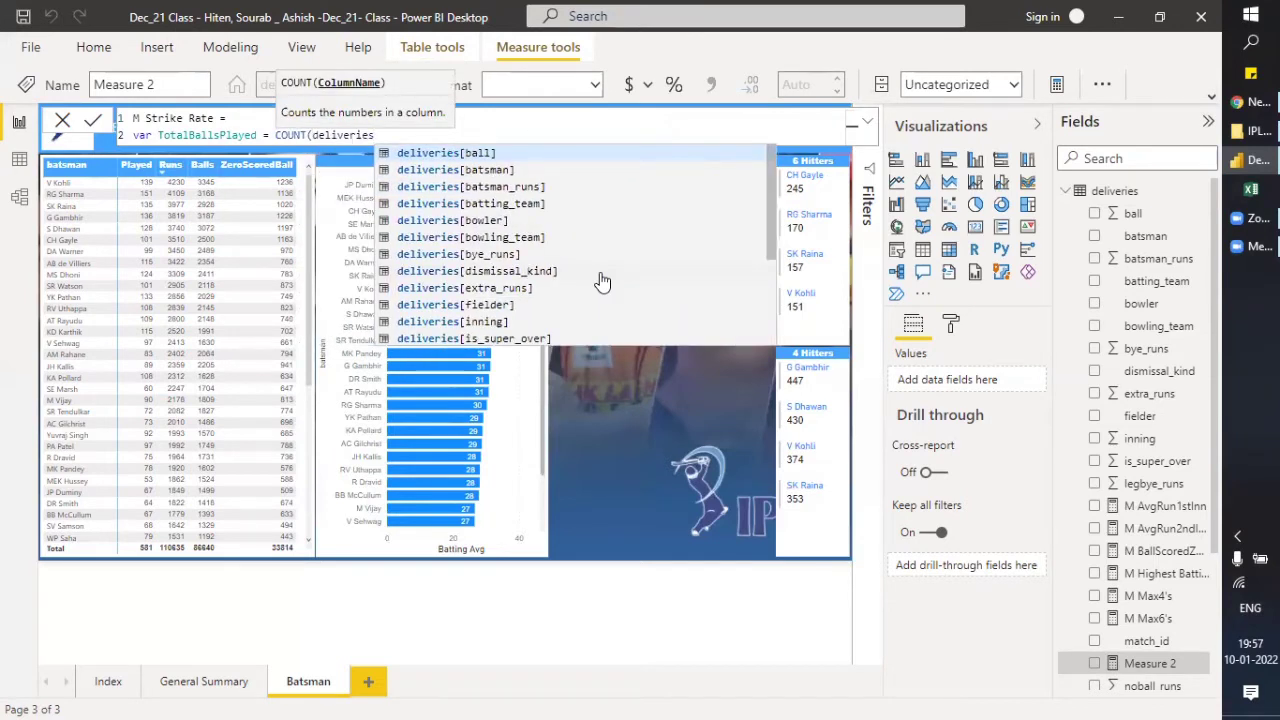
key("Tab")
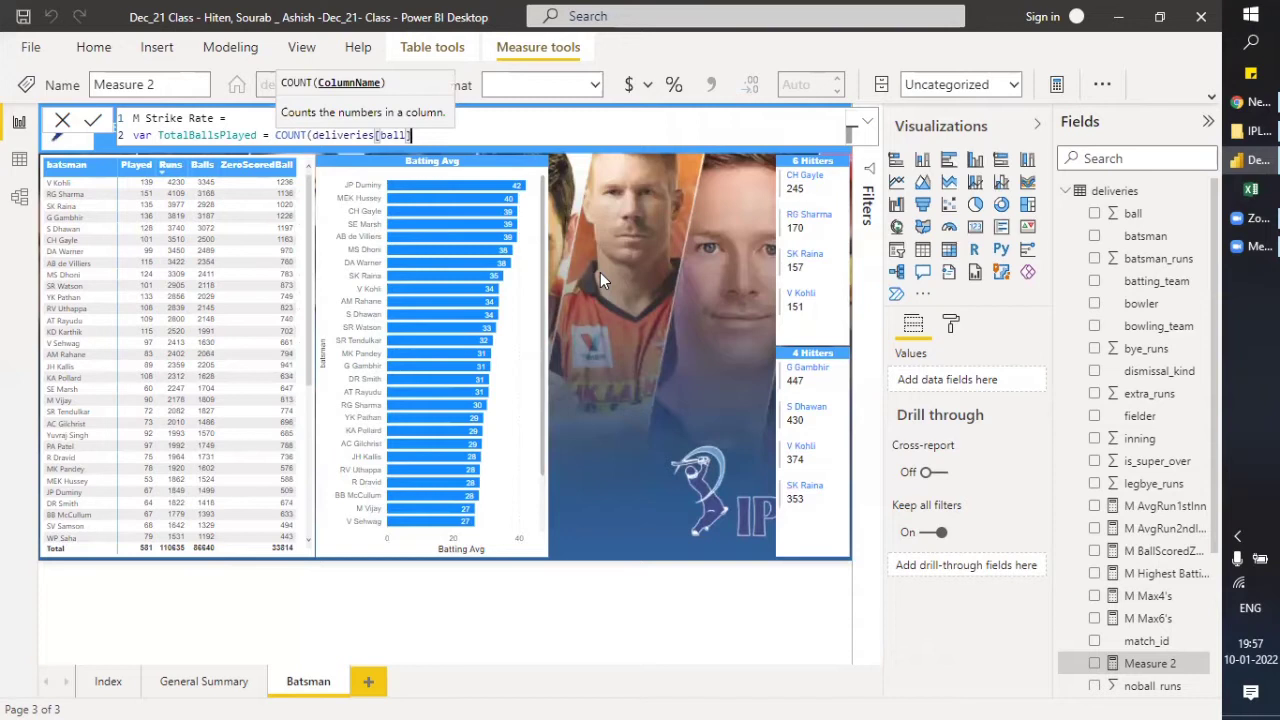
type(")")
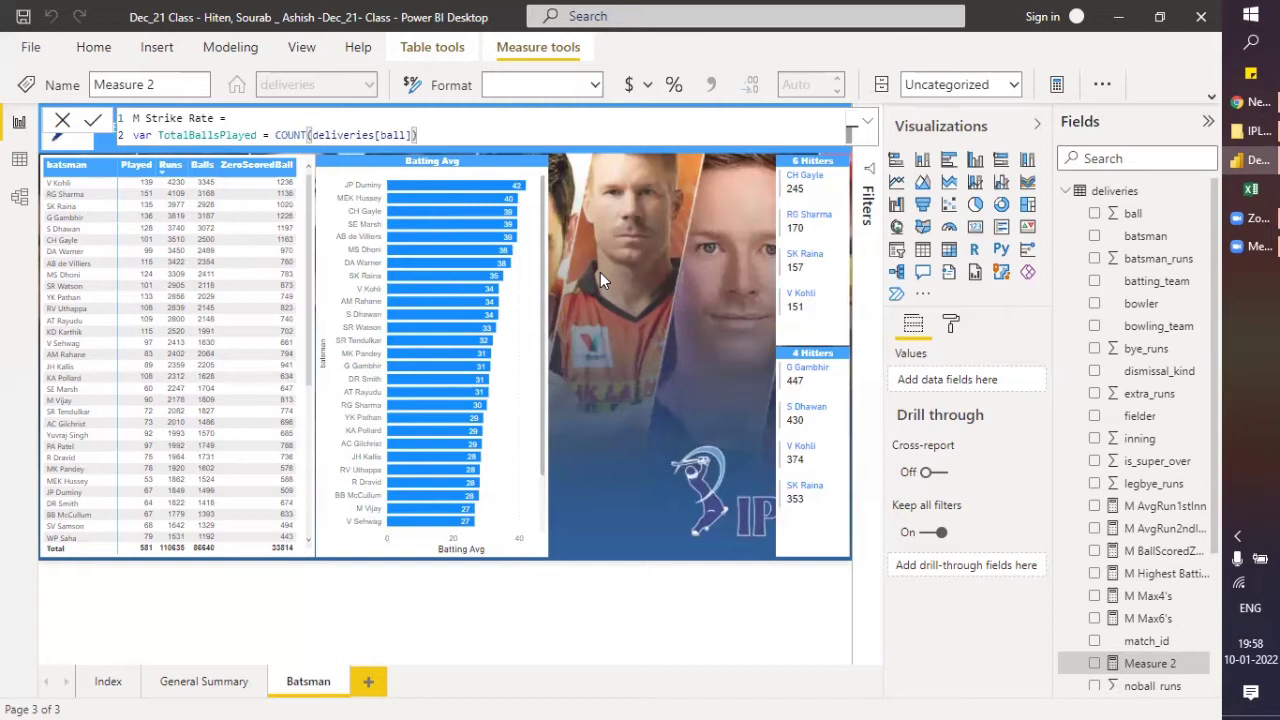
key("shift+Return")
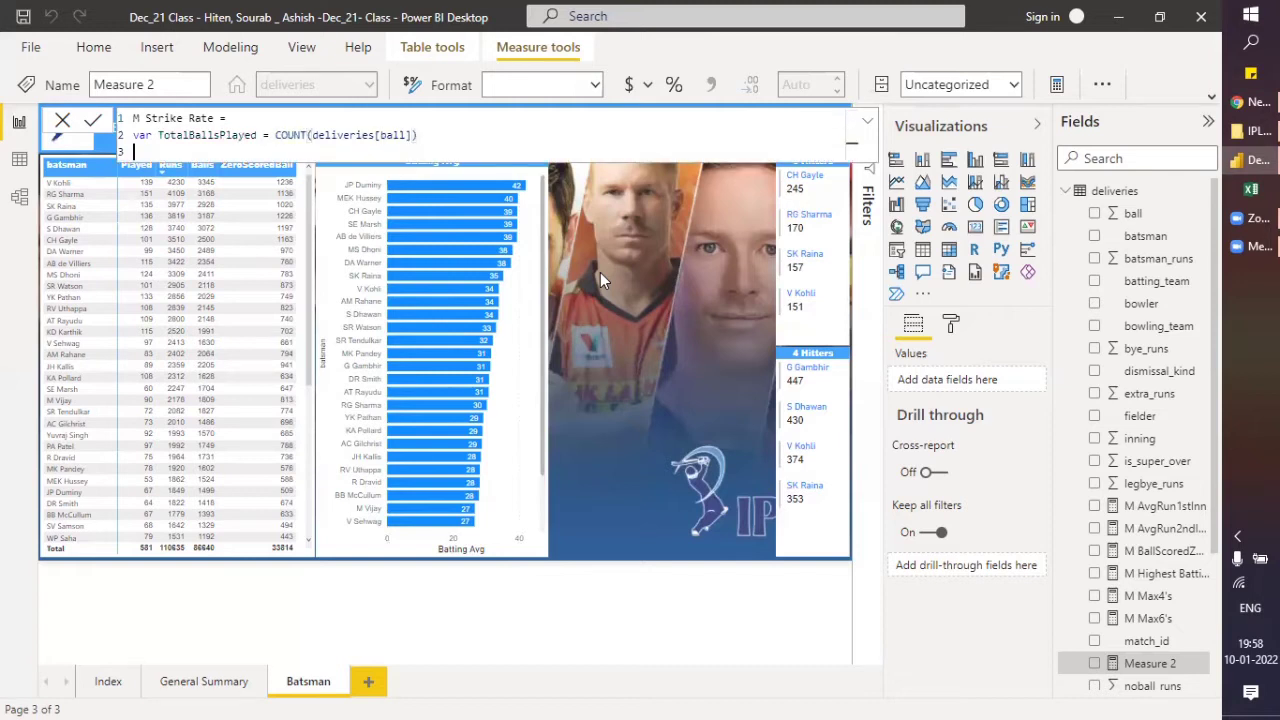
type("return")
key("shift+Return")
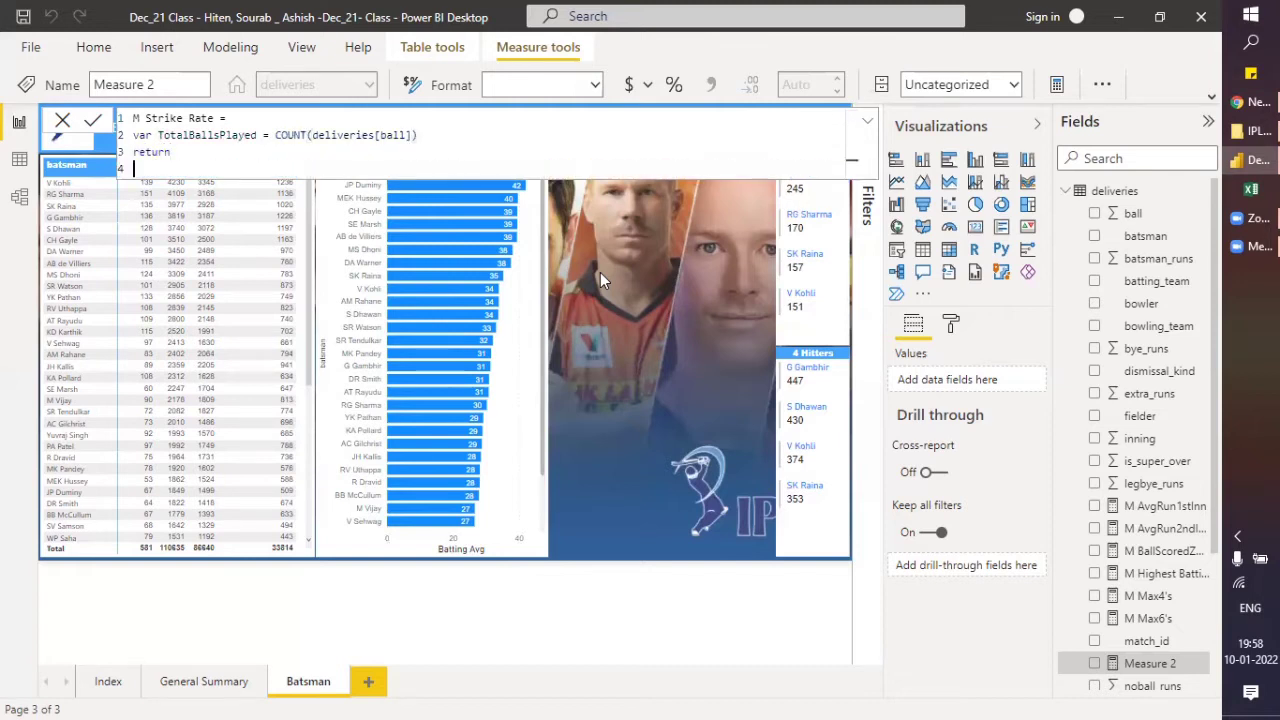
type("de")
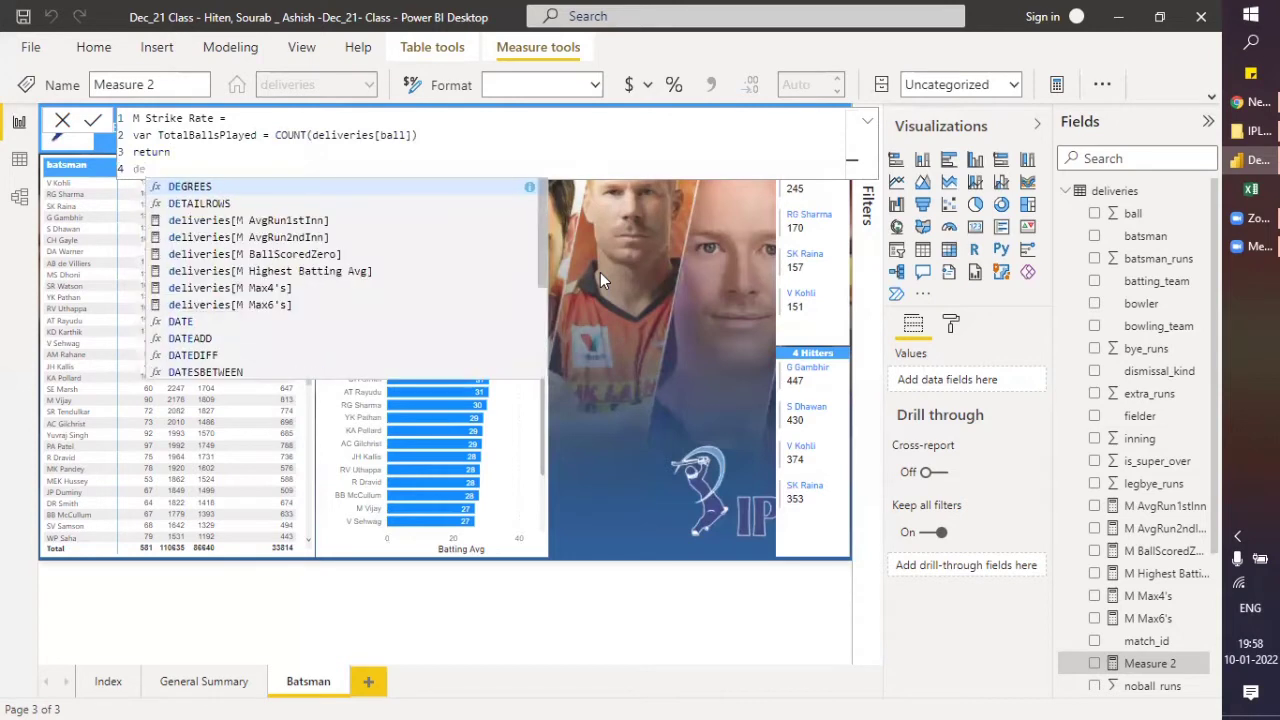
key("BackSpace")
type("iv")
key("Tab")
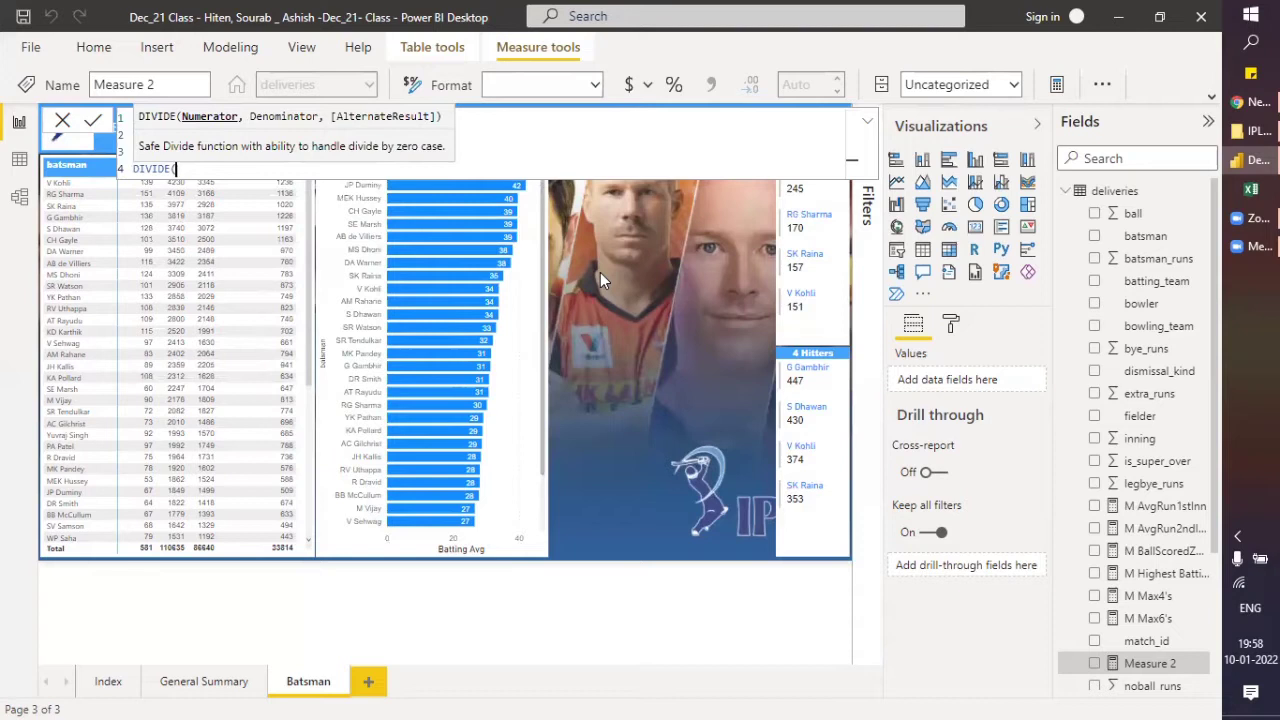
type("tot")
key("BackSpace")
key("BackSpace")
key("BackSpace")
type("M tot")
key("Tab")
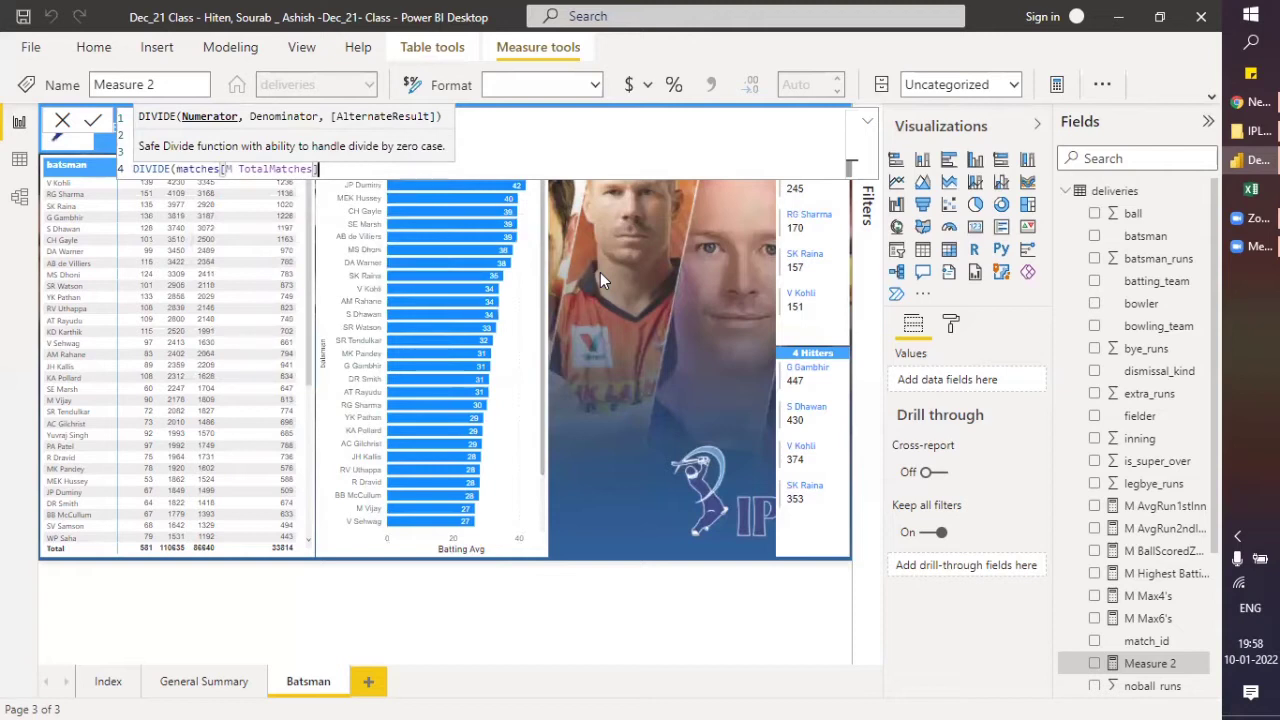
key("BackSpace")
key("BackSpace")
key("BackSpace")
key("BackSpace")
key("BackSpace")
key("BackSpace")
key("BackSpace")
key("BackSpace")
key("BackSpace")
key("BackSpace")
key("BackSpace")
key("BackSpace")
key("BackSpace")
key("BackSpace")
key("BackSpace")
key("BackSpace")
key("BackSpace")
key("BackSpace")
key("BackSpace")
key("BackSpace")
key("BackSpace")
key("BackSpace")
key("BackSpace")
key("BackSpace")
key("BackSpace")
key("BackSpace")
key("BackSpace")
key("BackSpace")
key("BackSpace")
key("BackSpace")
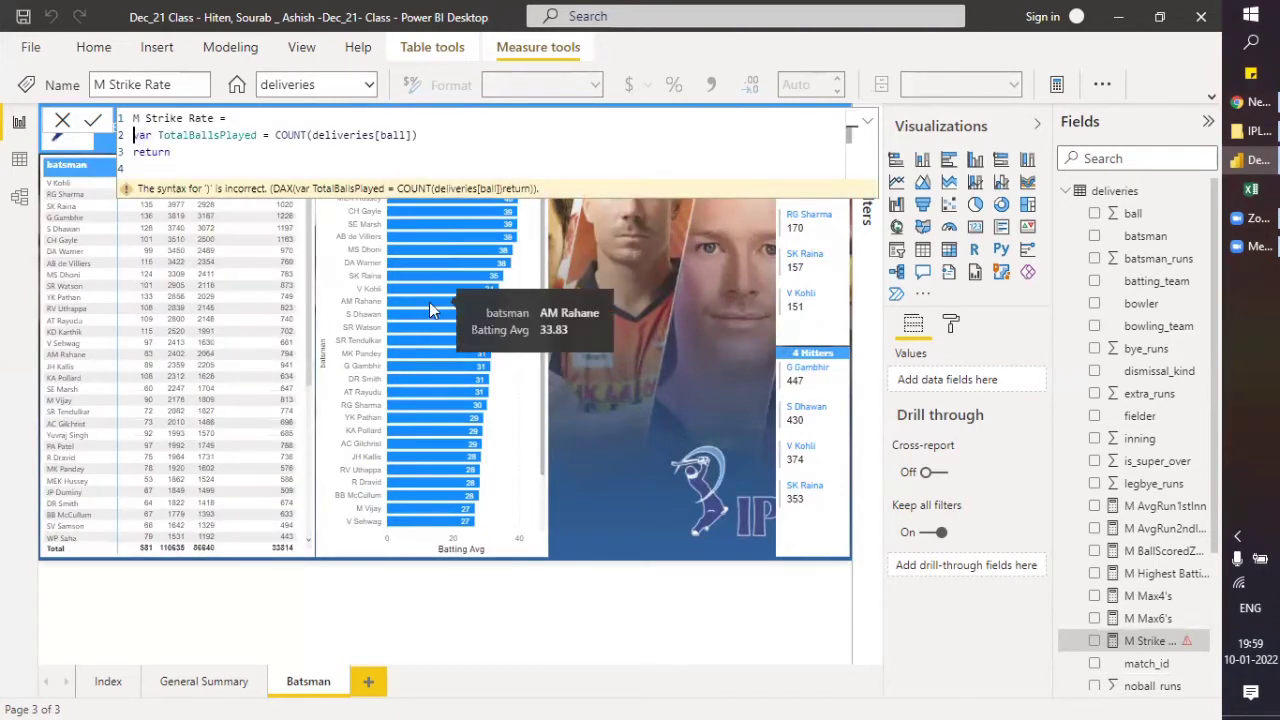
Insert the variable TotalRuns, defined as SUM(deliveries[total_runs]), on a new line above TotalBallsPlayed.
key("Return")
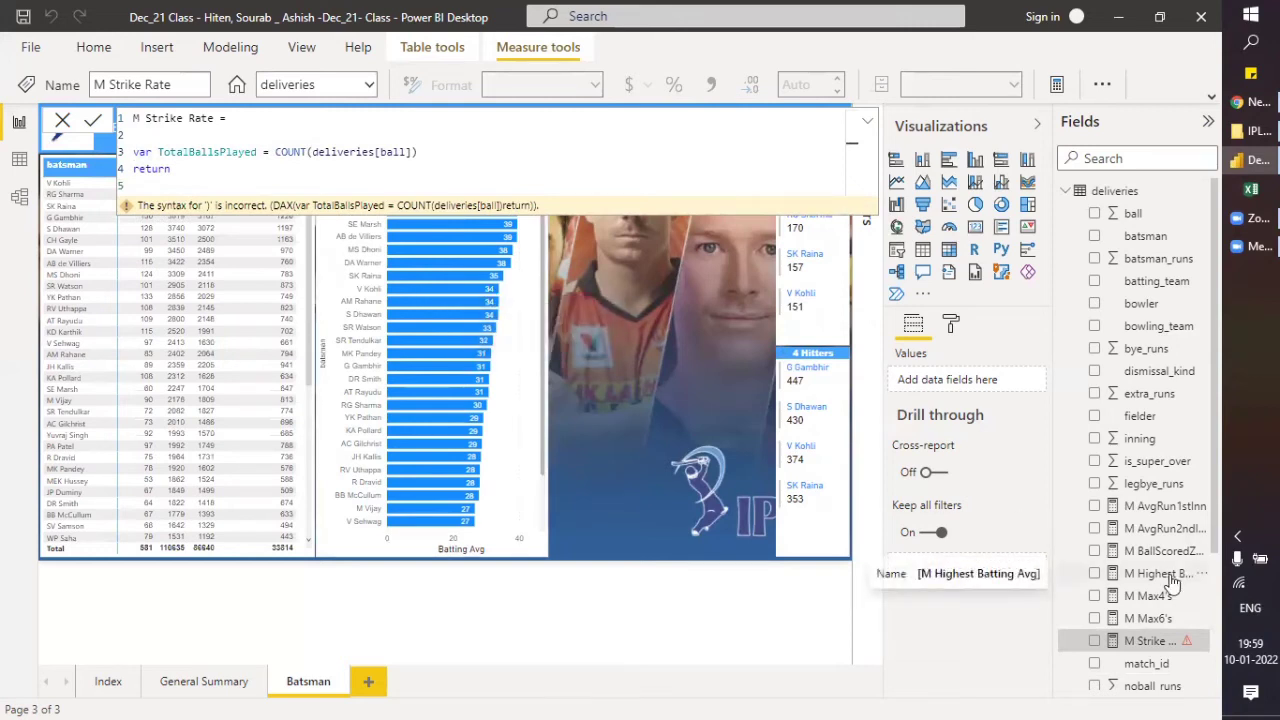
scroll(1170, 590, "down", 3)
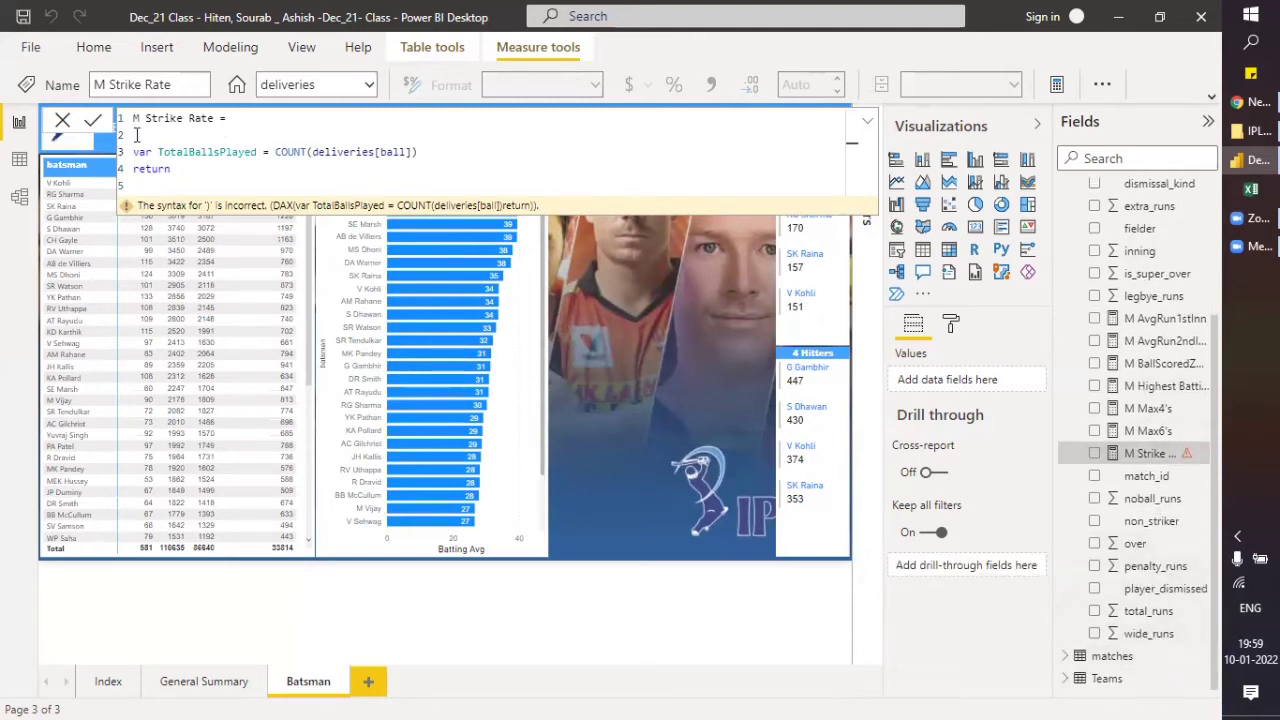
type("var tot")
key("BackSpace")
key("BackSpace")
key("BackSpace")
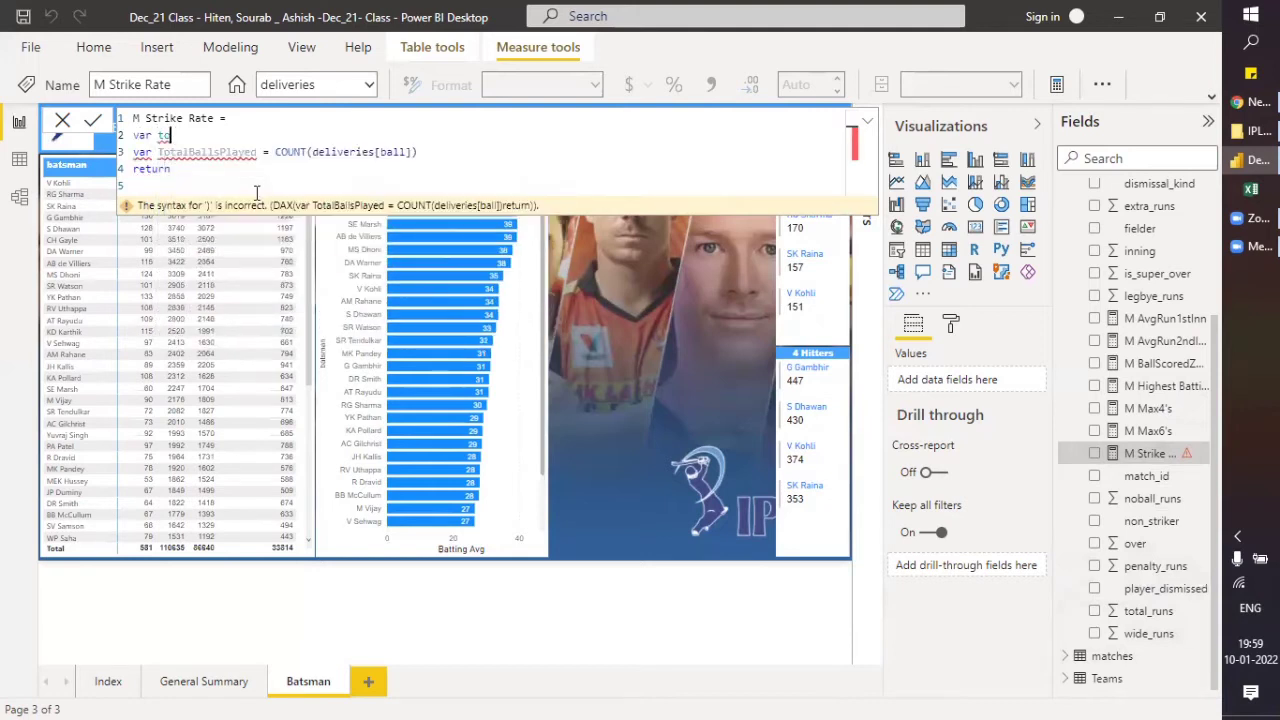
type("TotalRuns = ")
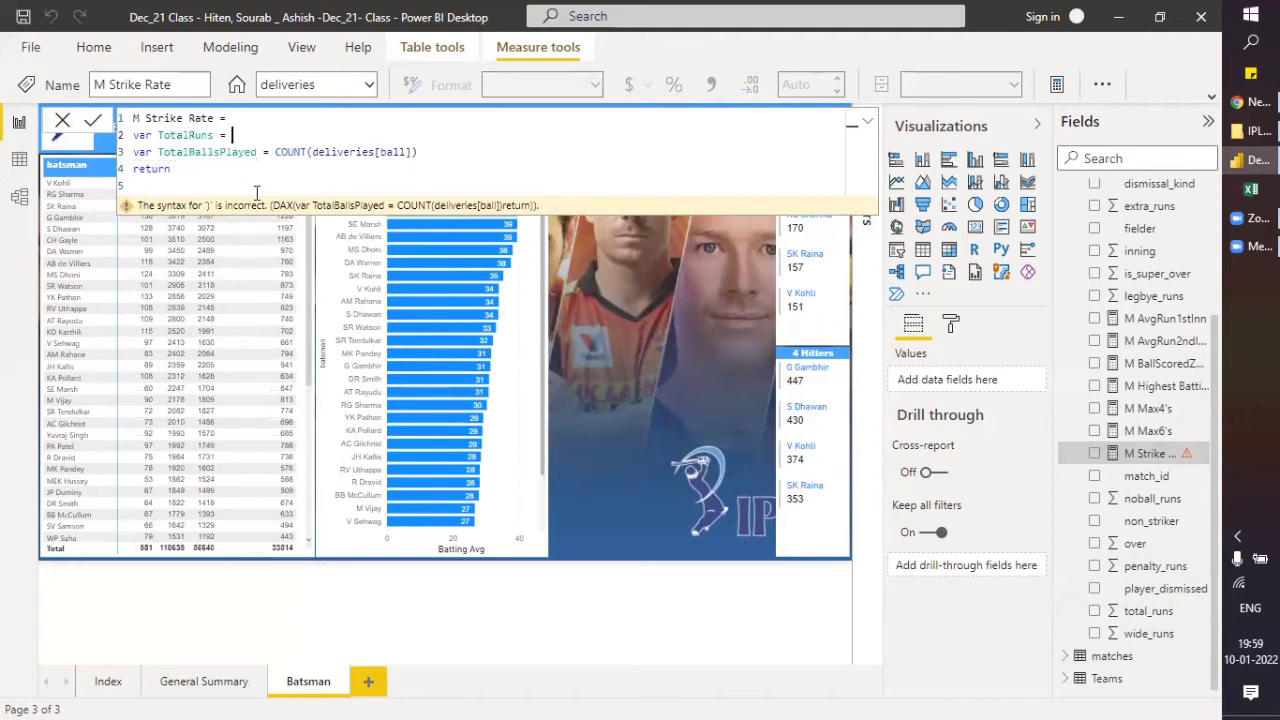
type("SUM(")
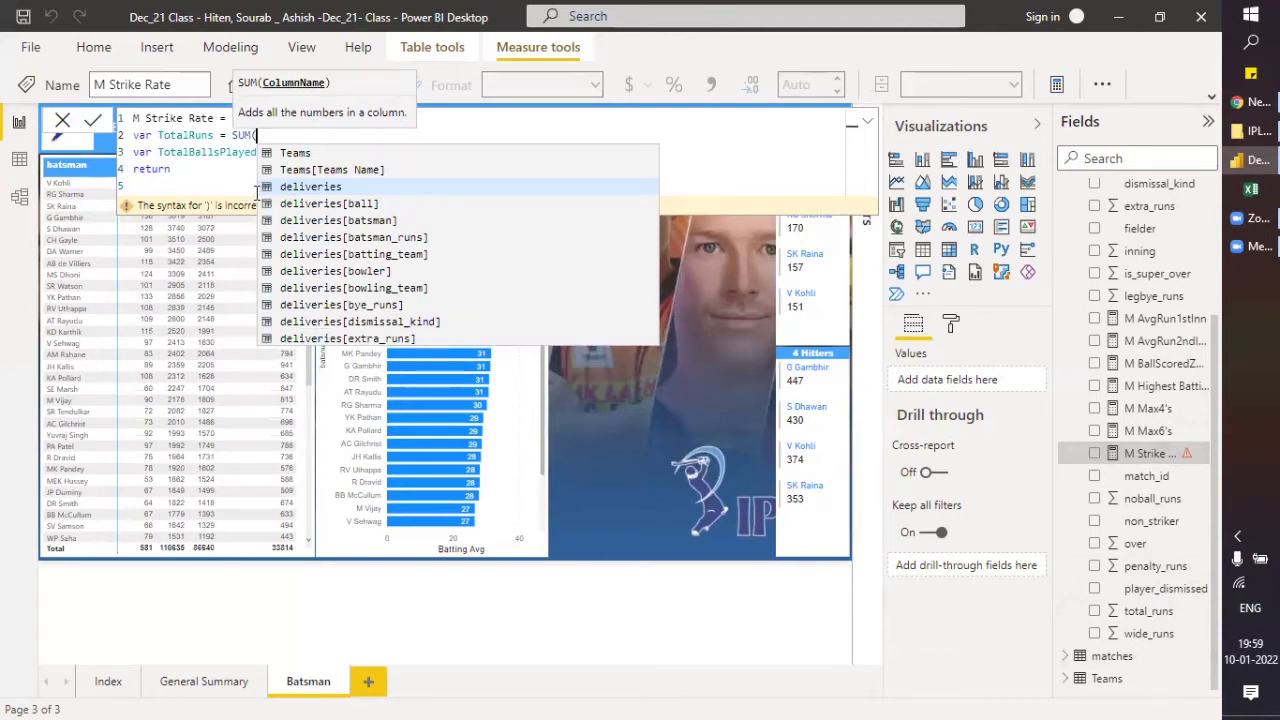
type("deliveries")
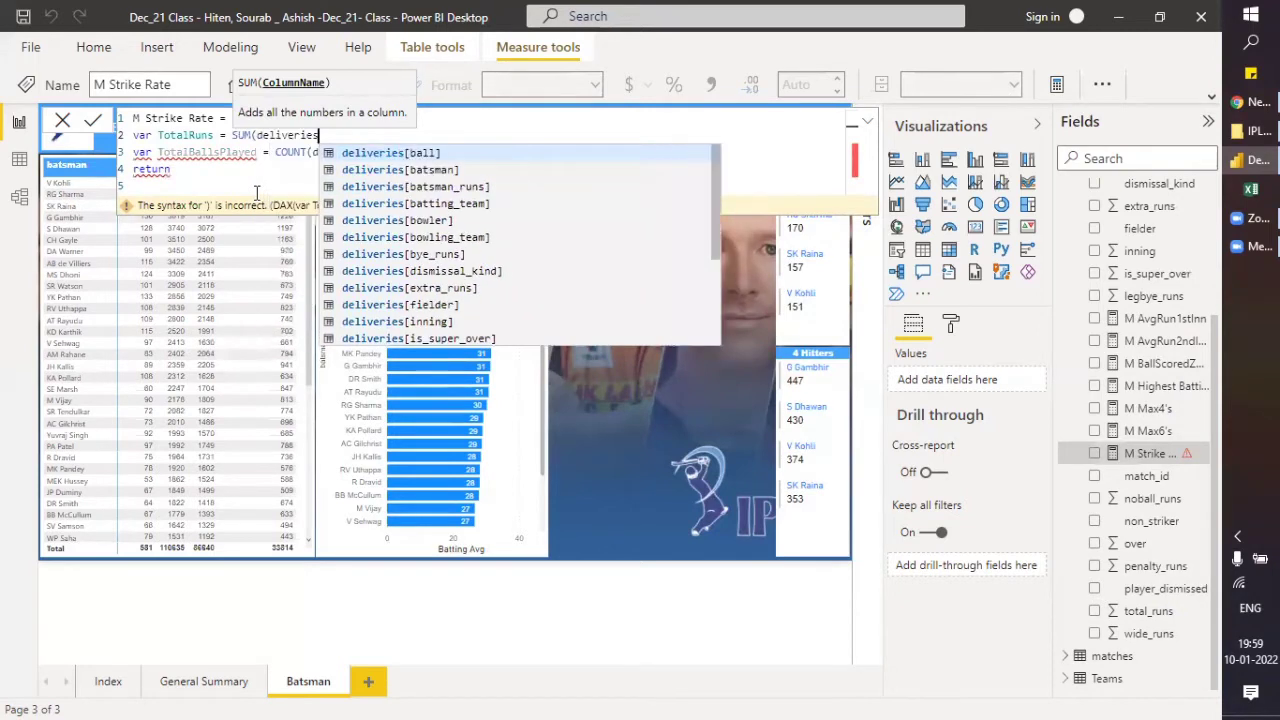
type("[")
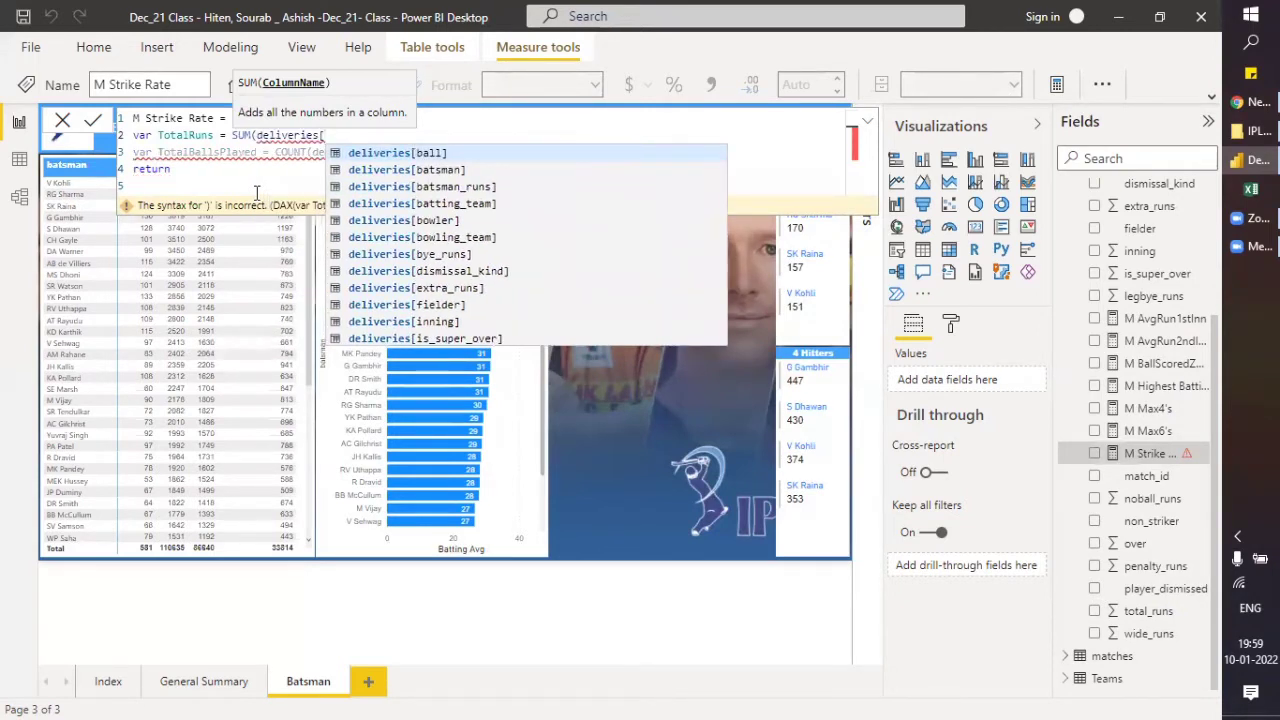
type("tot")
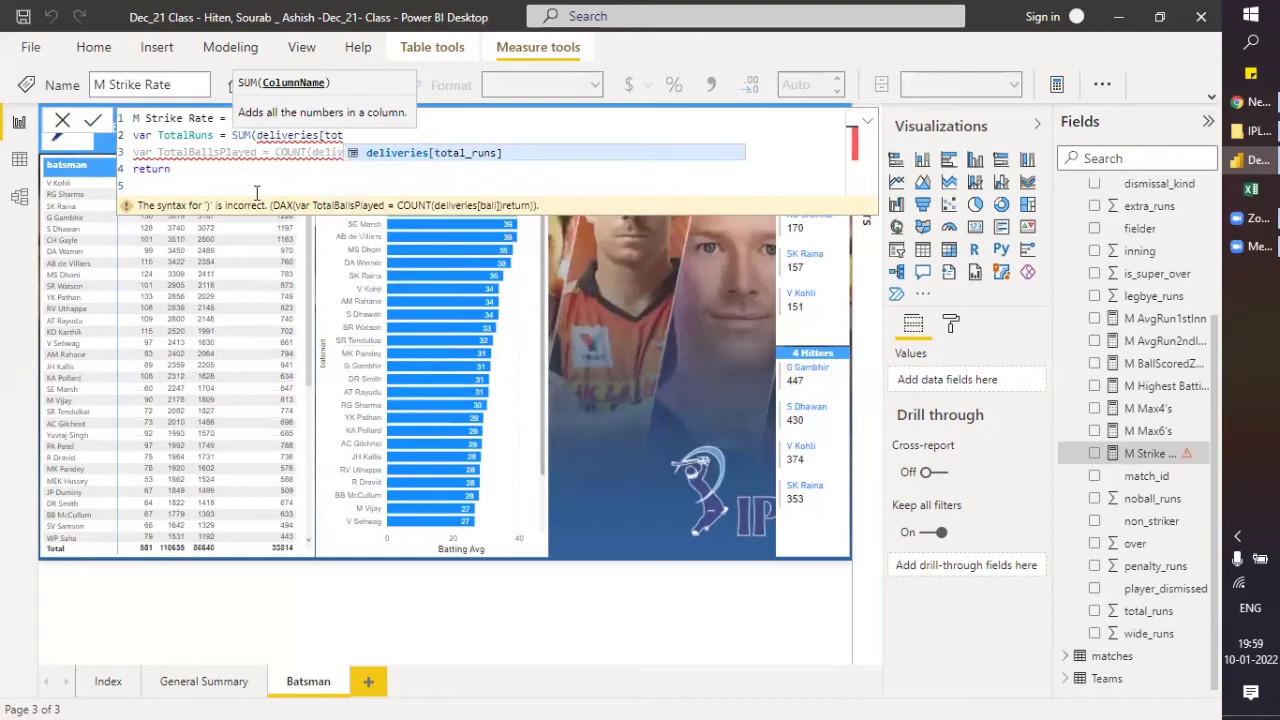
key("Tab")
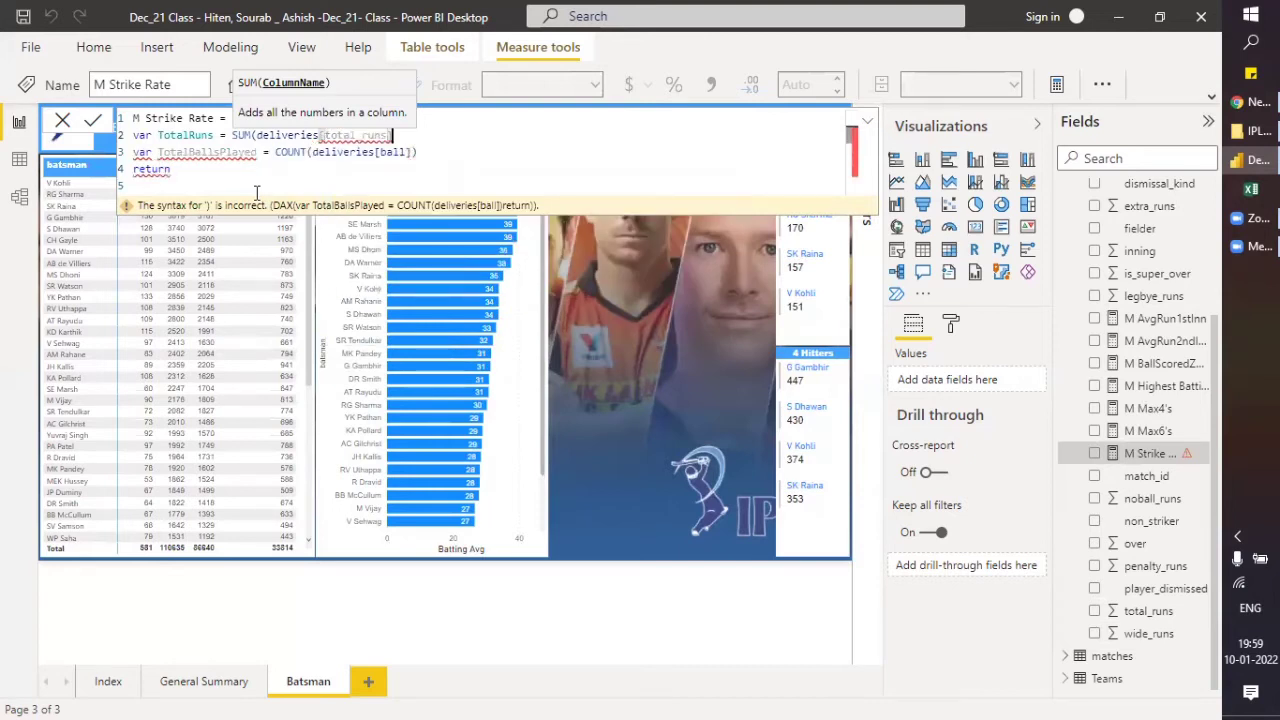
type(")")
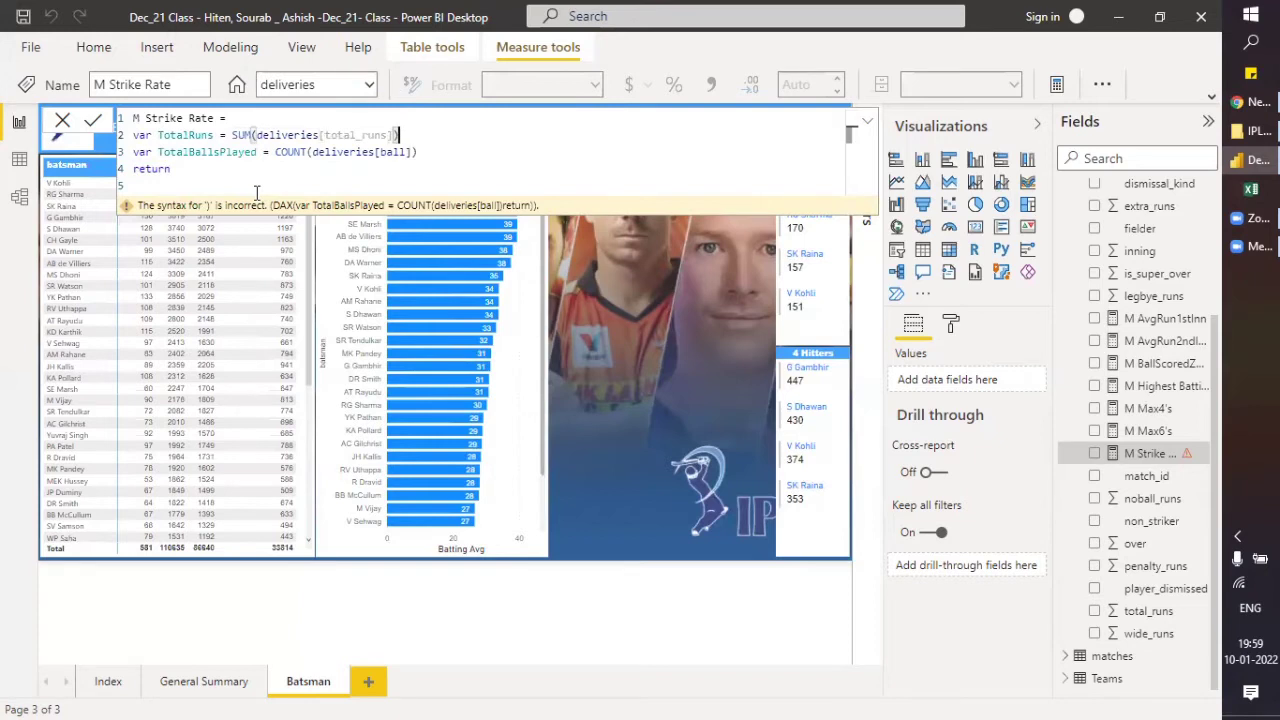
Start the measure's return expression with a DIVIDE function that takes TotalRuns as the numerator.
key("Down")
key("Down")
key("Down")
type("m")
key("BackSpace")
type("d")
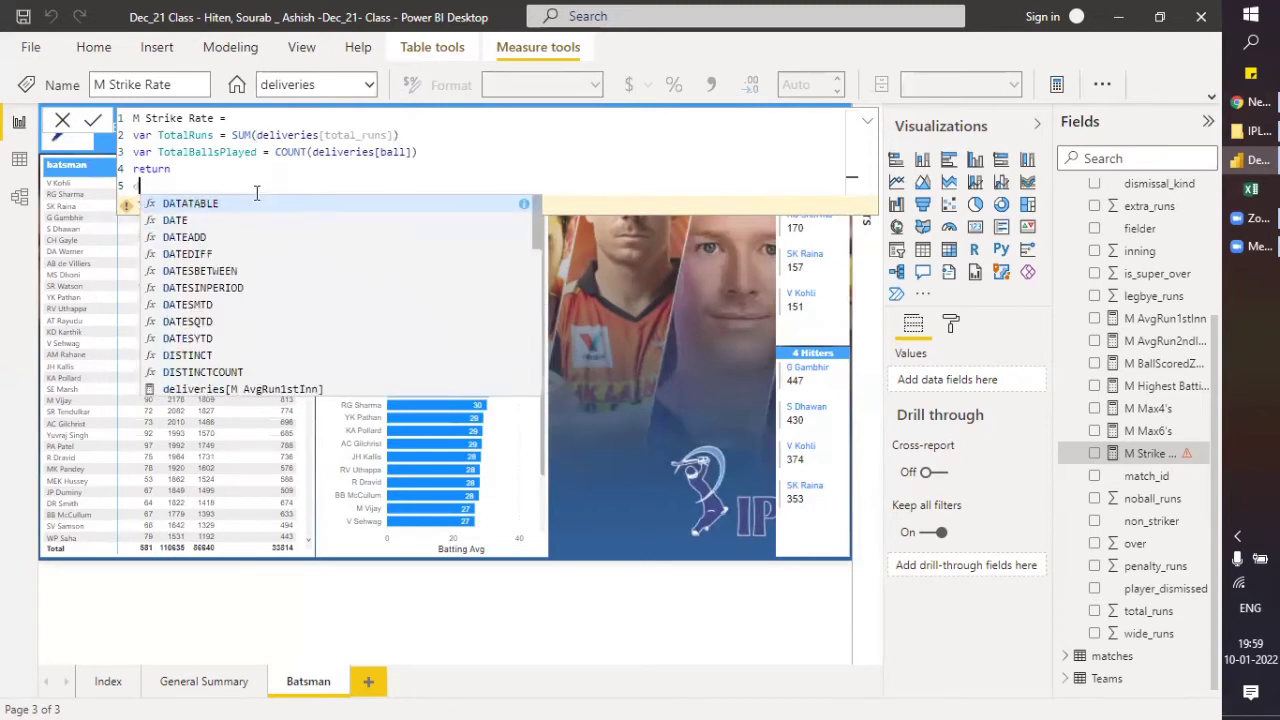
type("iv")
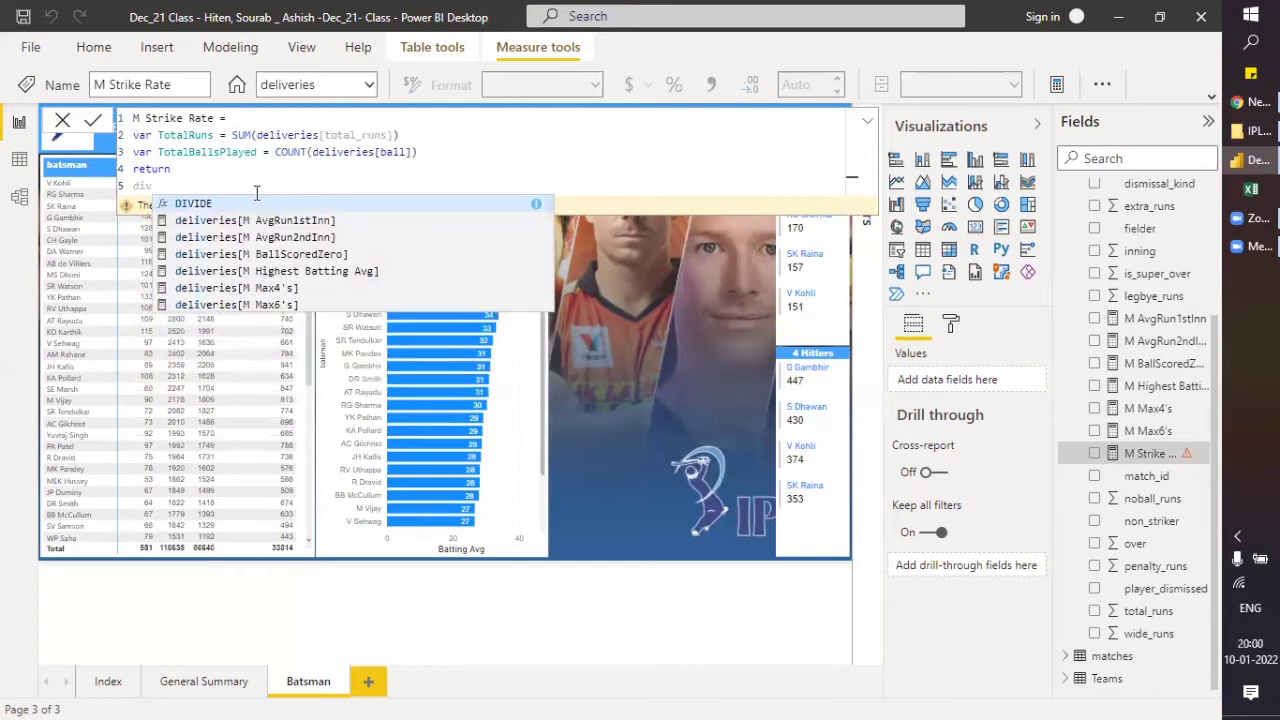
key("Tab")
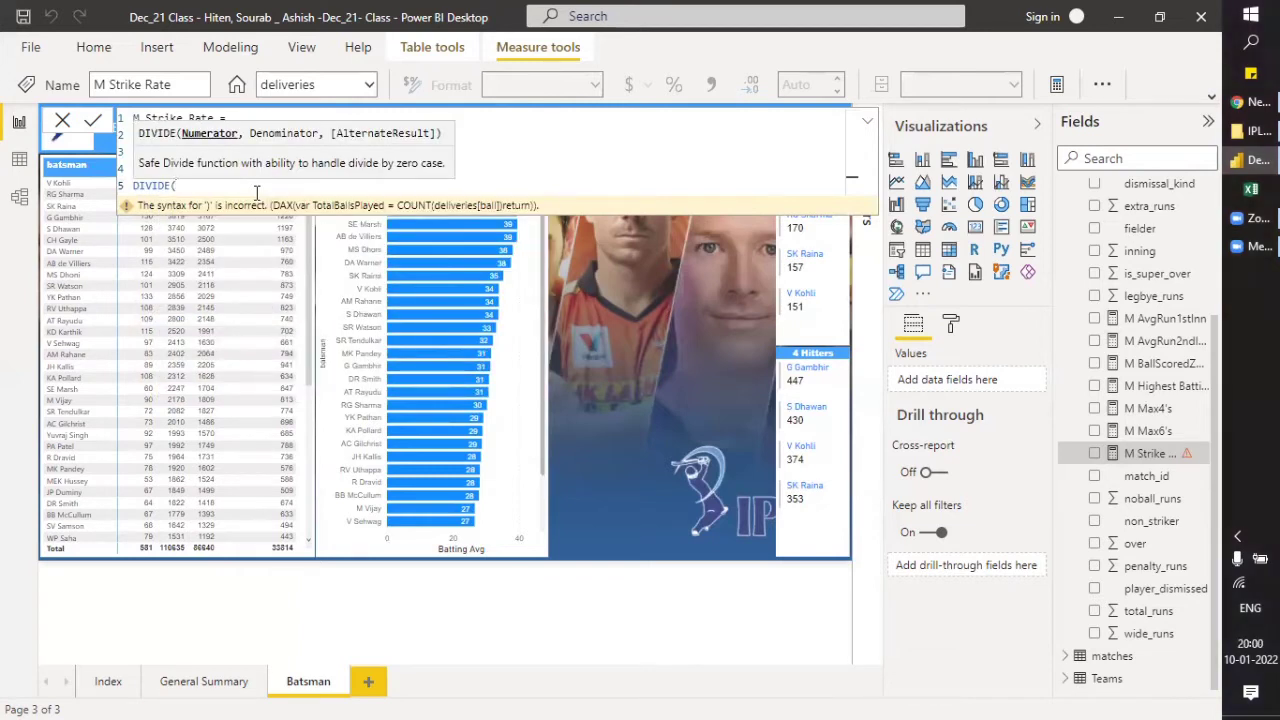
type("totalru")
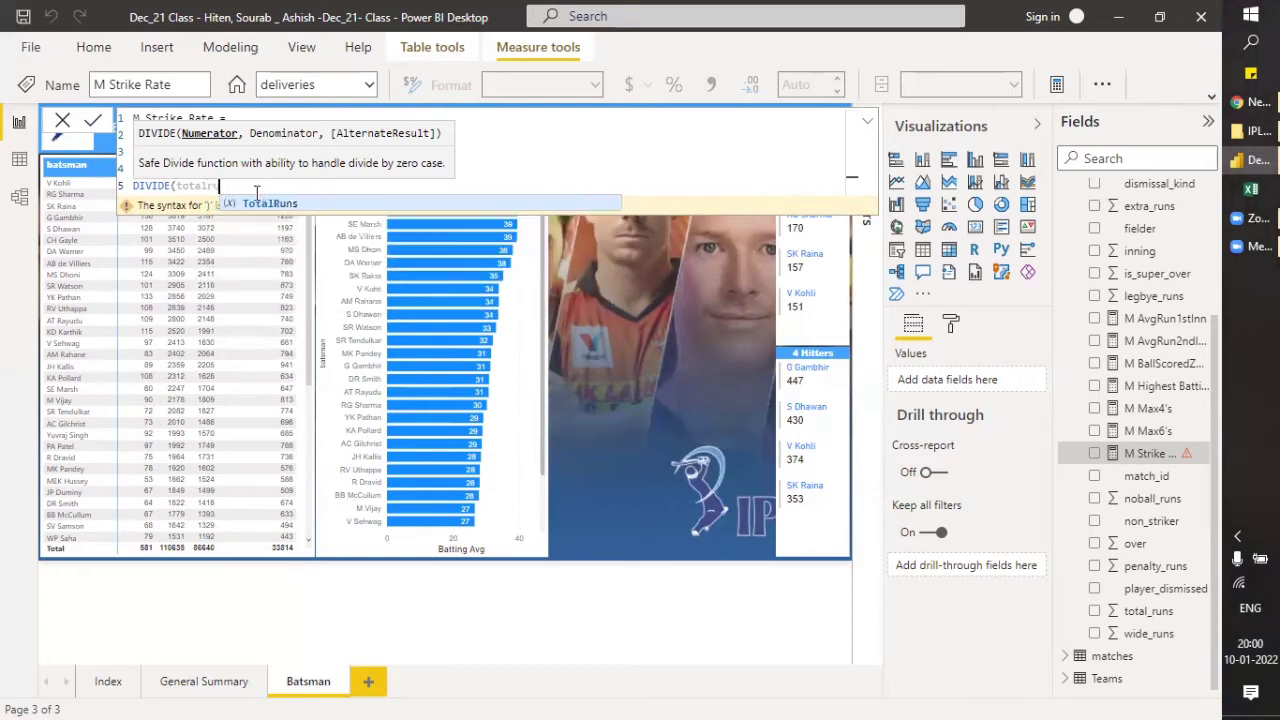
key("Tab")
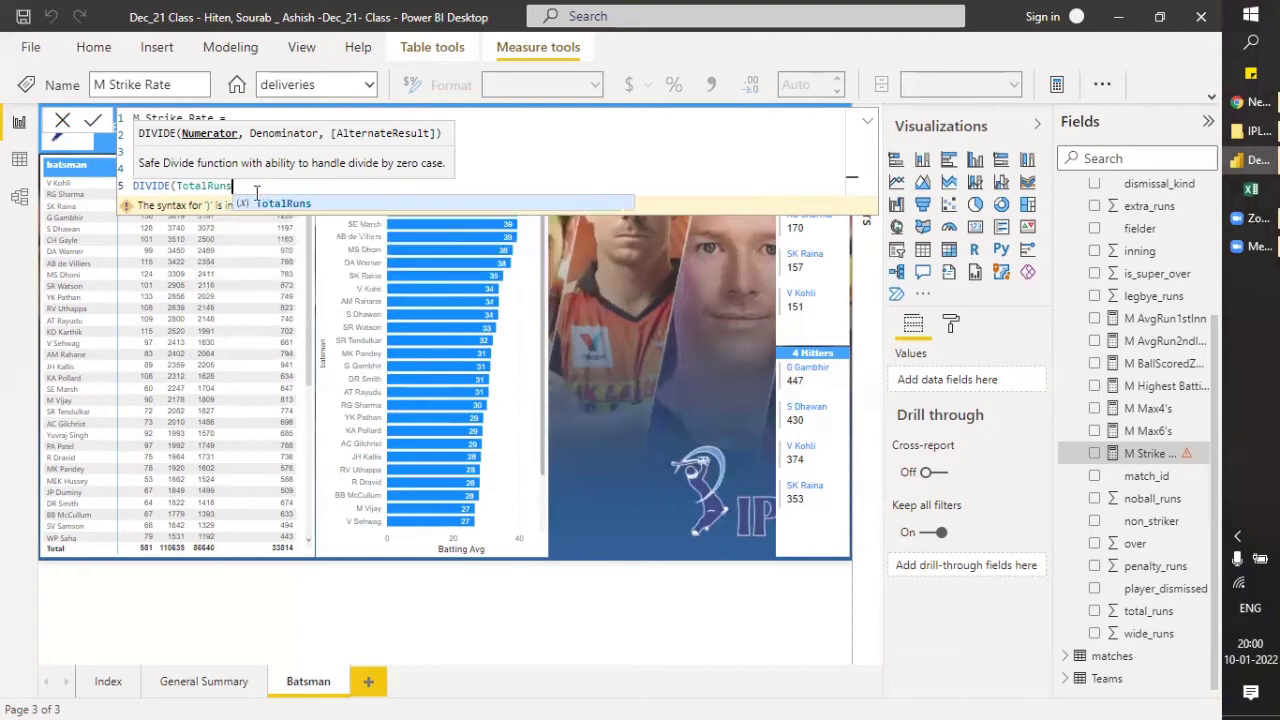
type(",")
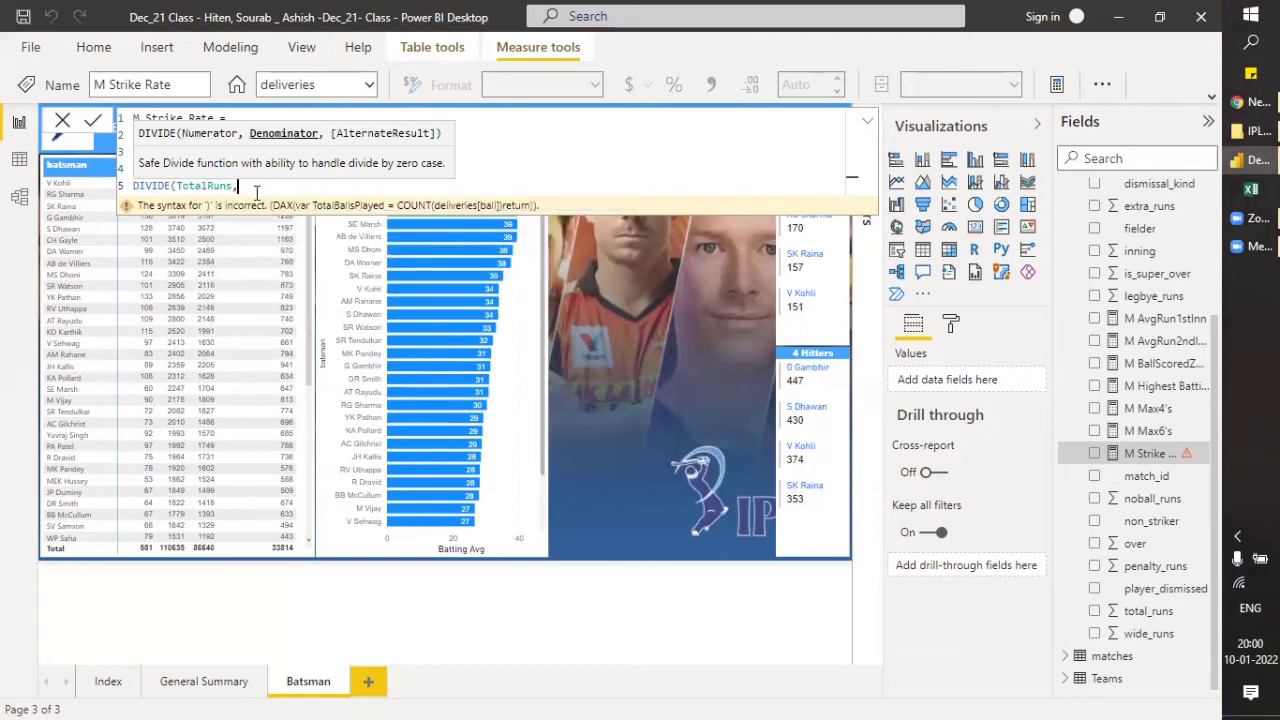
Complete the DIVIDE function with TotalBallsPlayed as the denominator and commit the M Strike Rate measure.
type("tot")
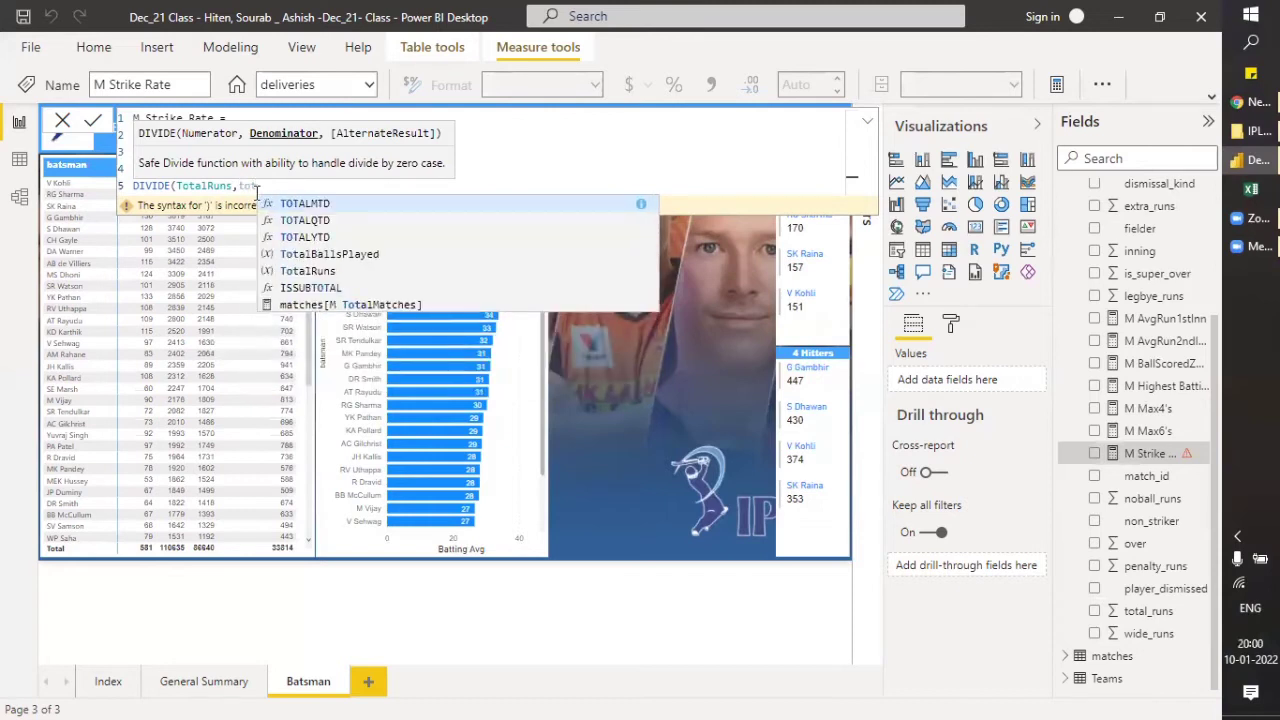
key("Down")
key("Down")
key("Down")
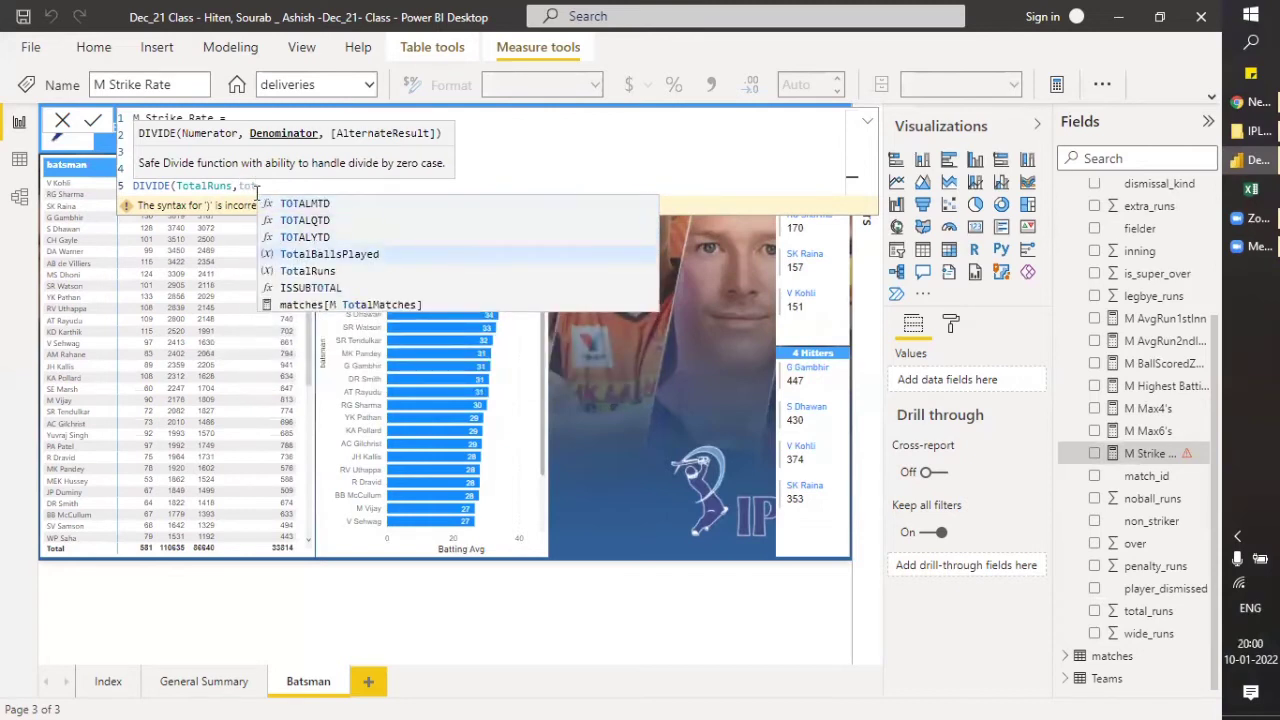
key("Tab")
type(")")
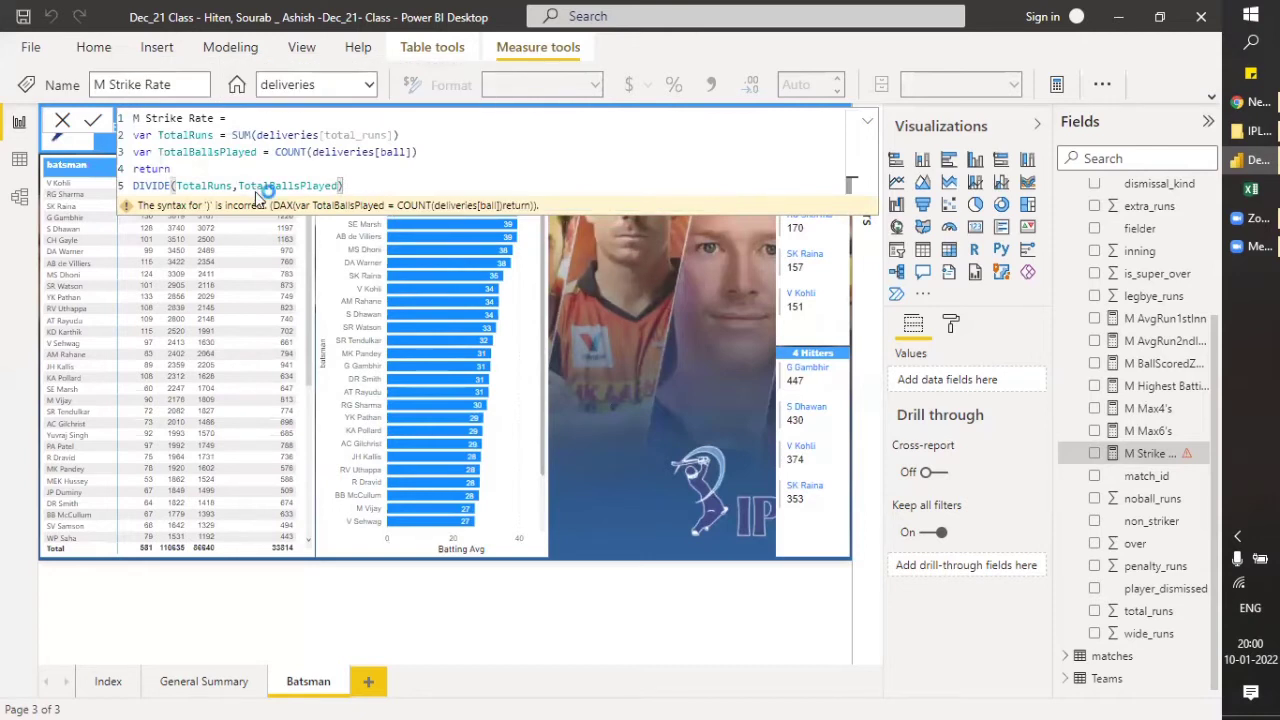
key("Return")
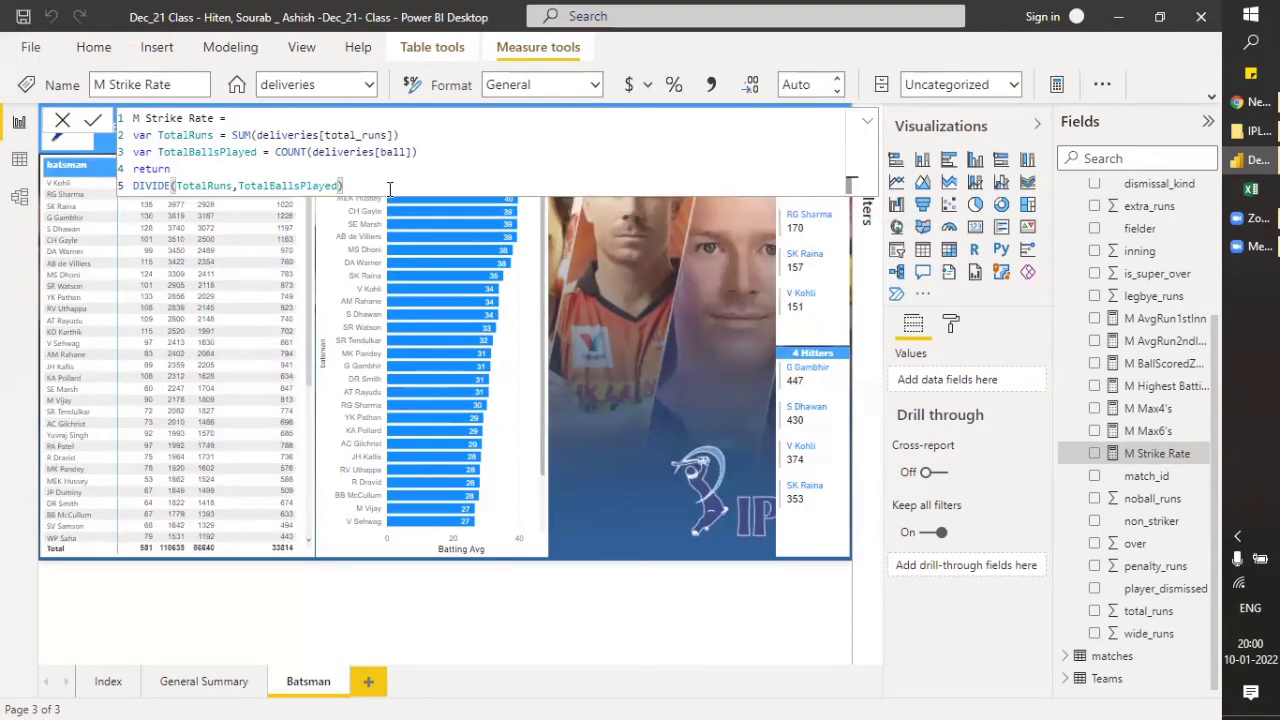
Review the M Strike Rate formula, focusing on the TotalBallsPlayed variable line.
left_click_drag(400, 190, 100, 117)
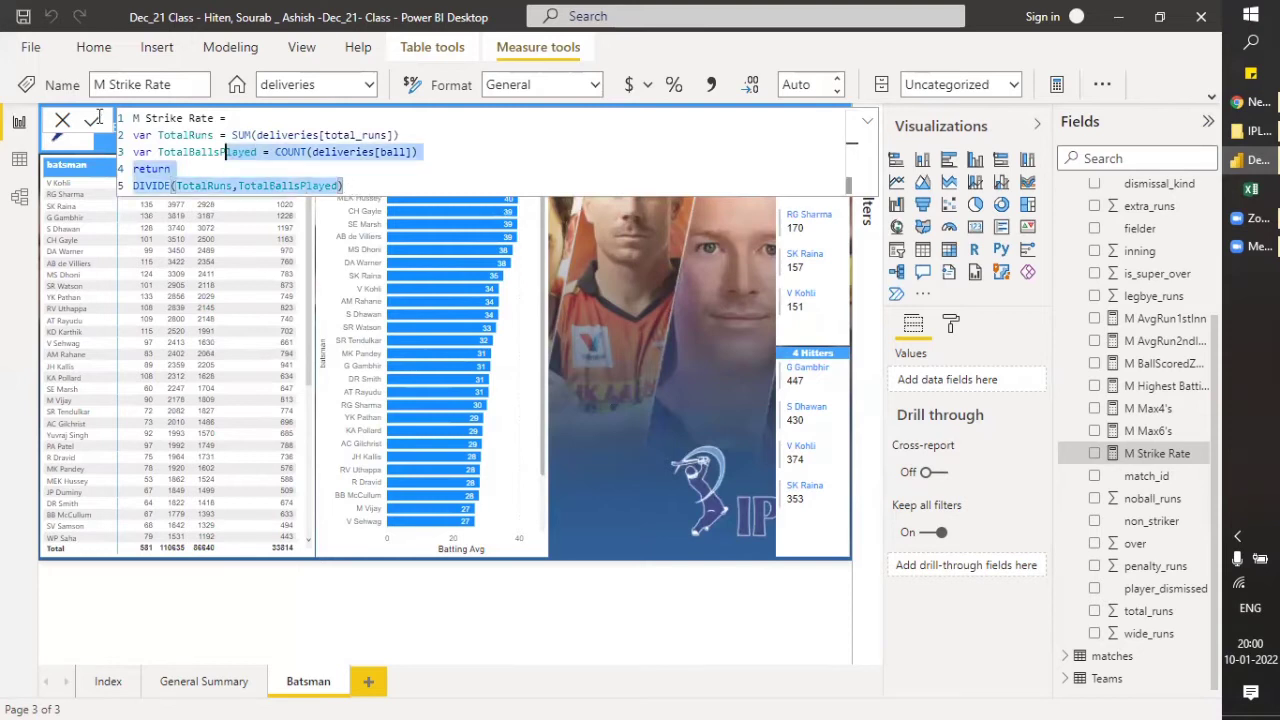
left_click(388, 184)
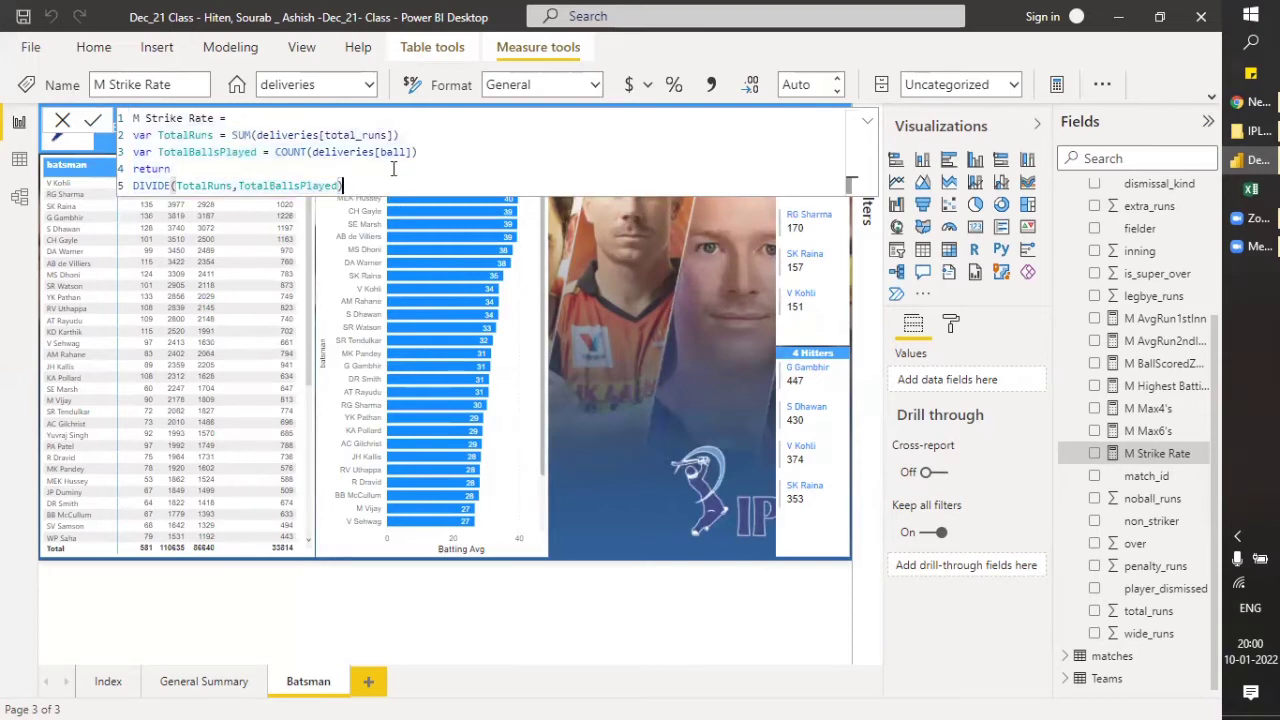
left_click_drag(420, 151, 132, 151)
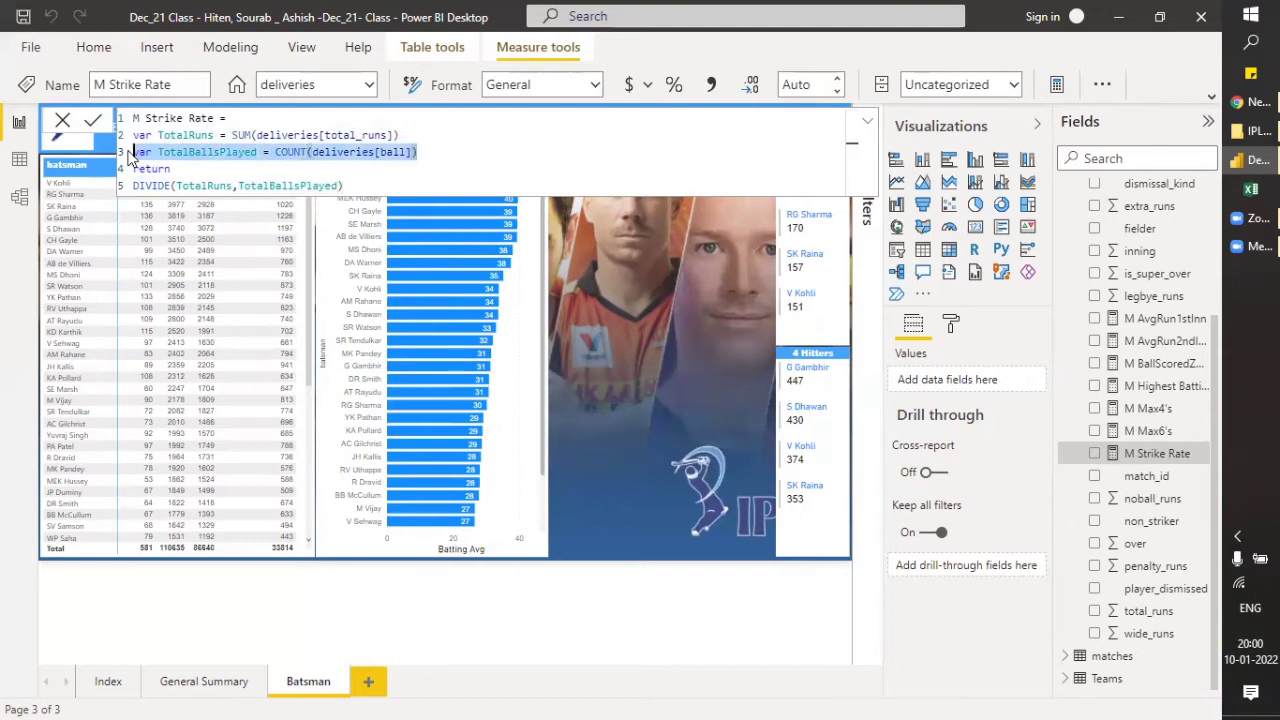
left_click(410, 176)
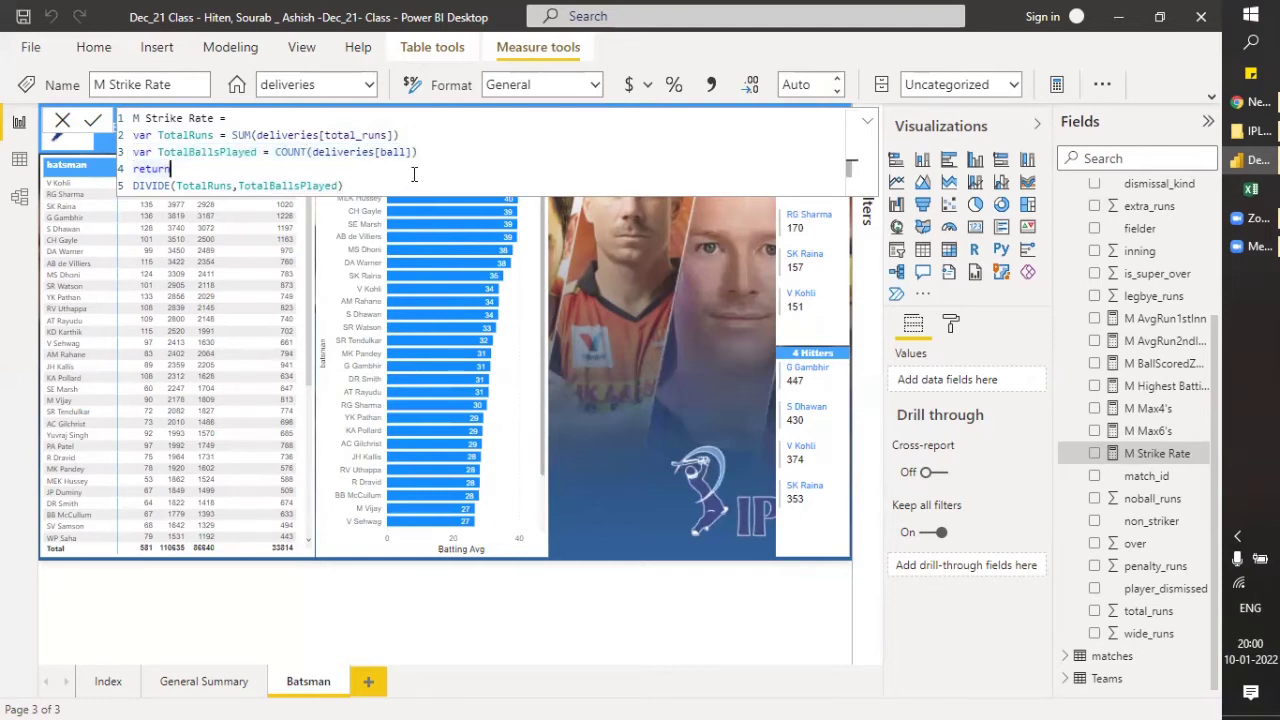
left_click_drag(418, 151, 183, 151)
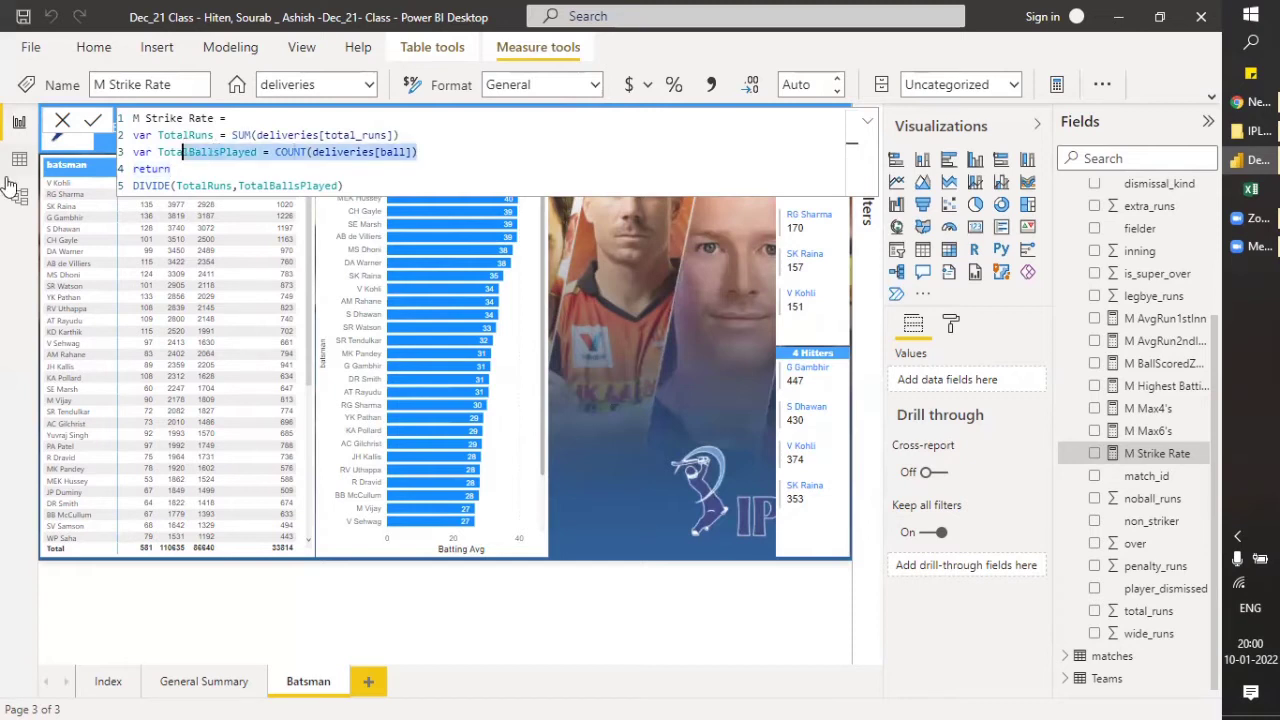
Show the deliveries table's data and examine the distinct values of the ball column without filtering it.
left_click(19, 163)
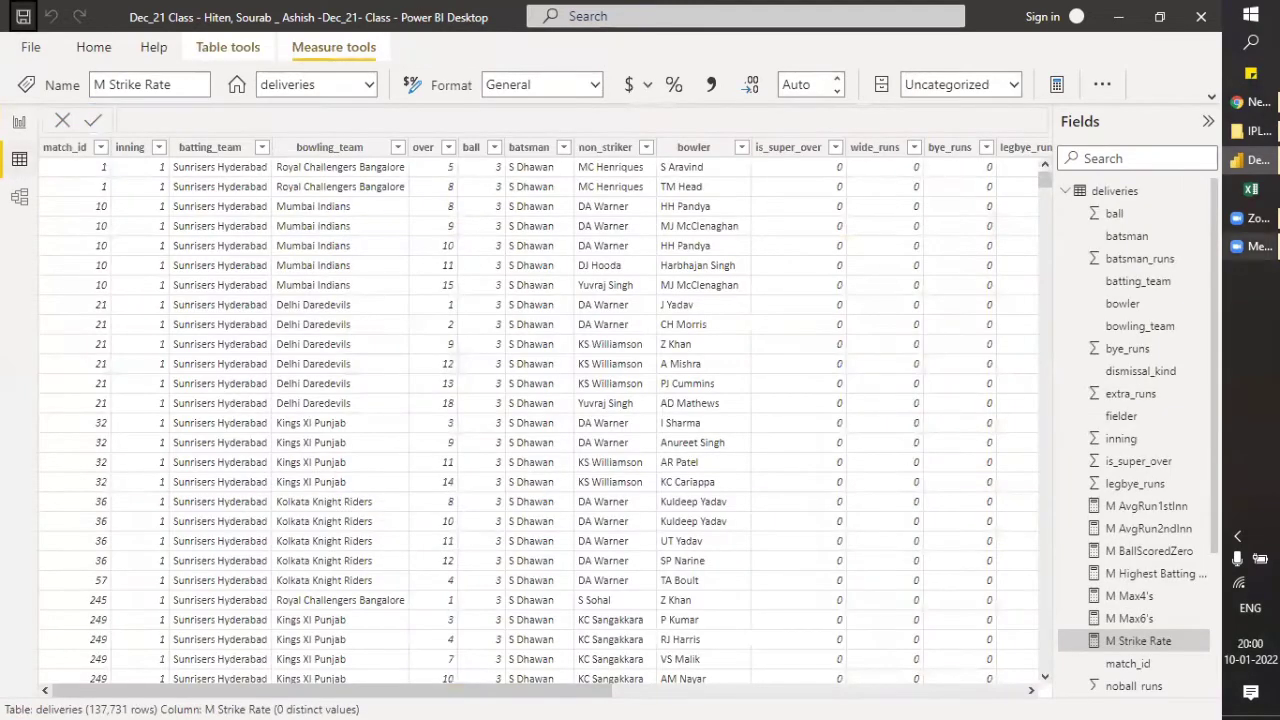
left_click(1138, 191)
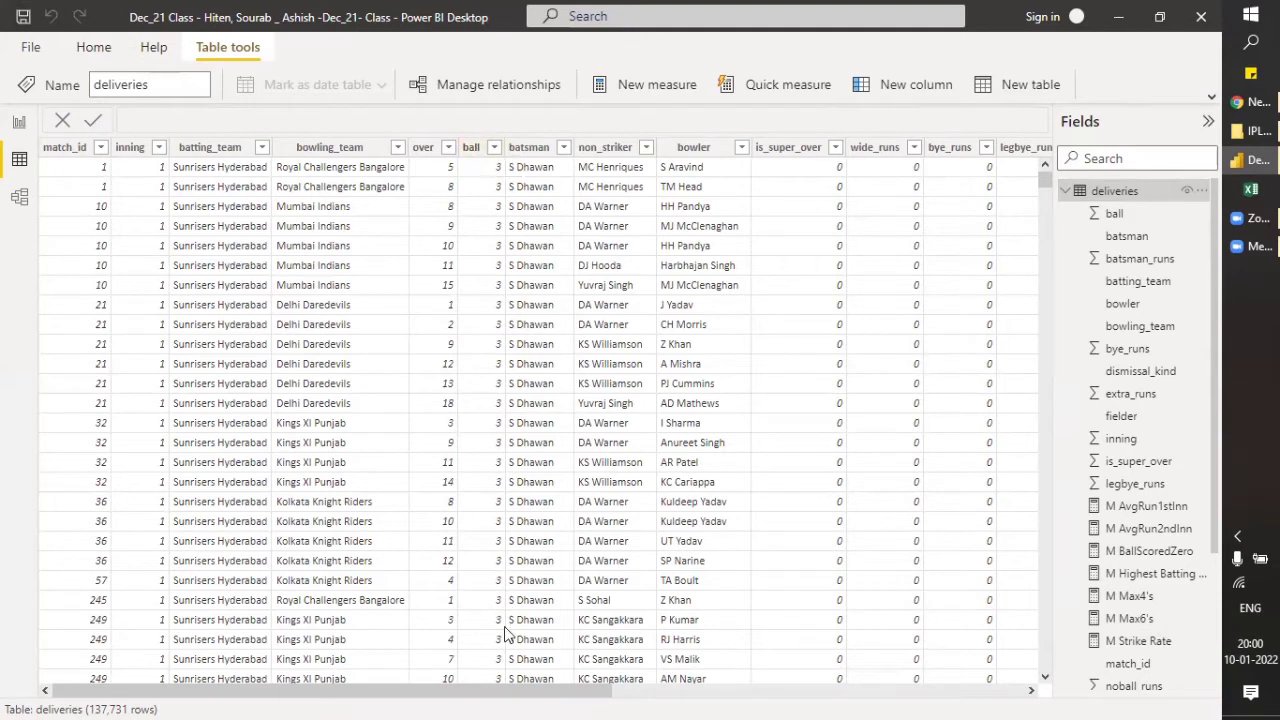
left_click(490, 151)
left_click(494, 148)
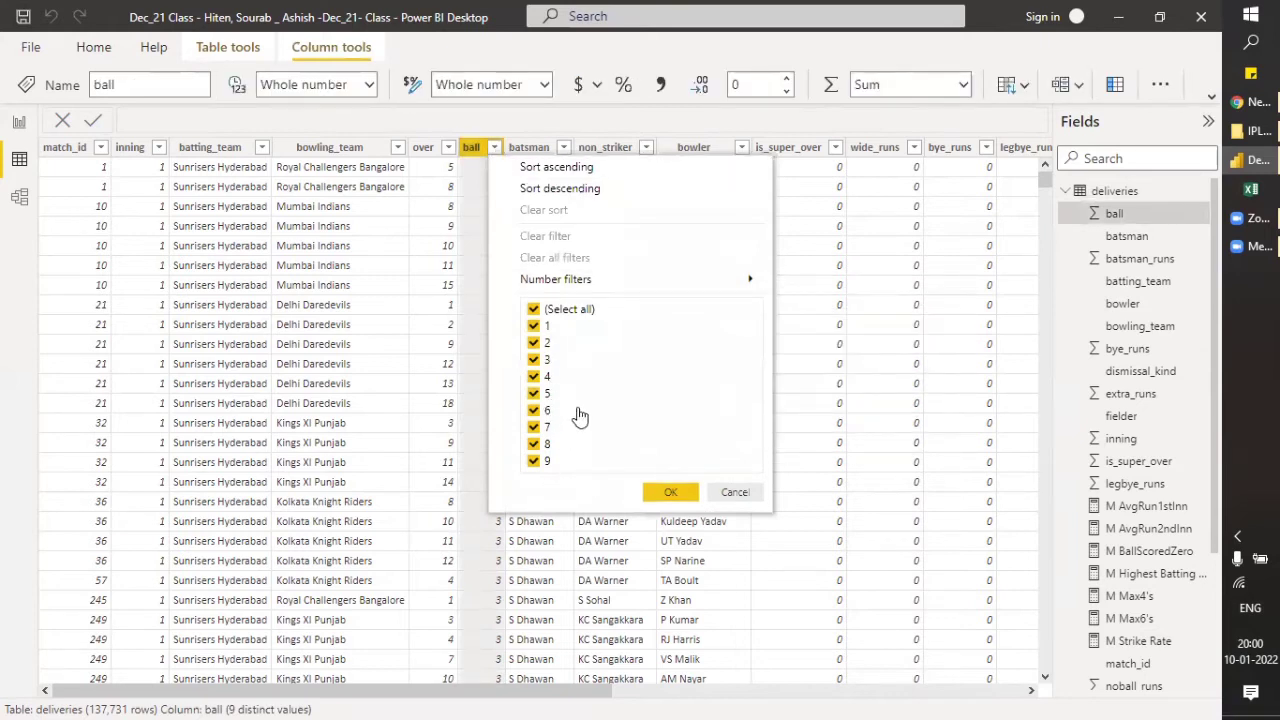
left_click(733, 492)
Filter the over column of the deliveries table to show only over 1.
left_click(440, 150)
left_click(447, 149)
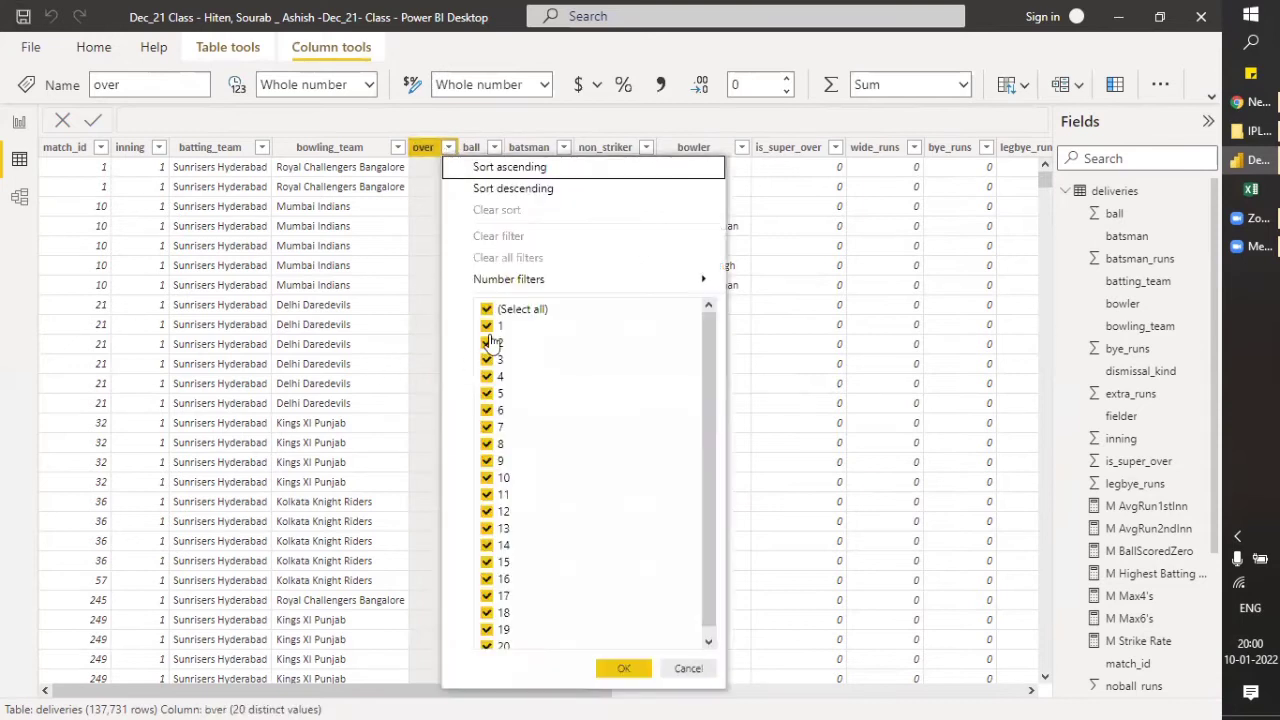
left_click(487, 309)
left_click(487, 327)
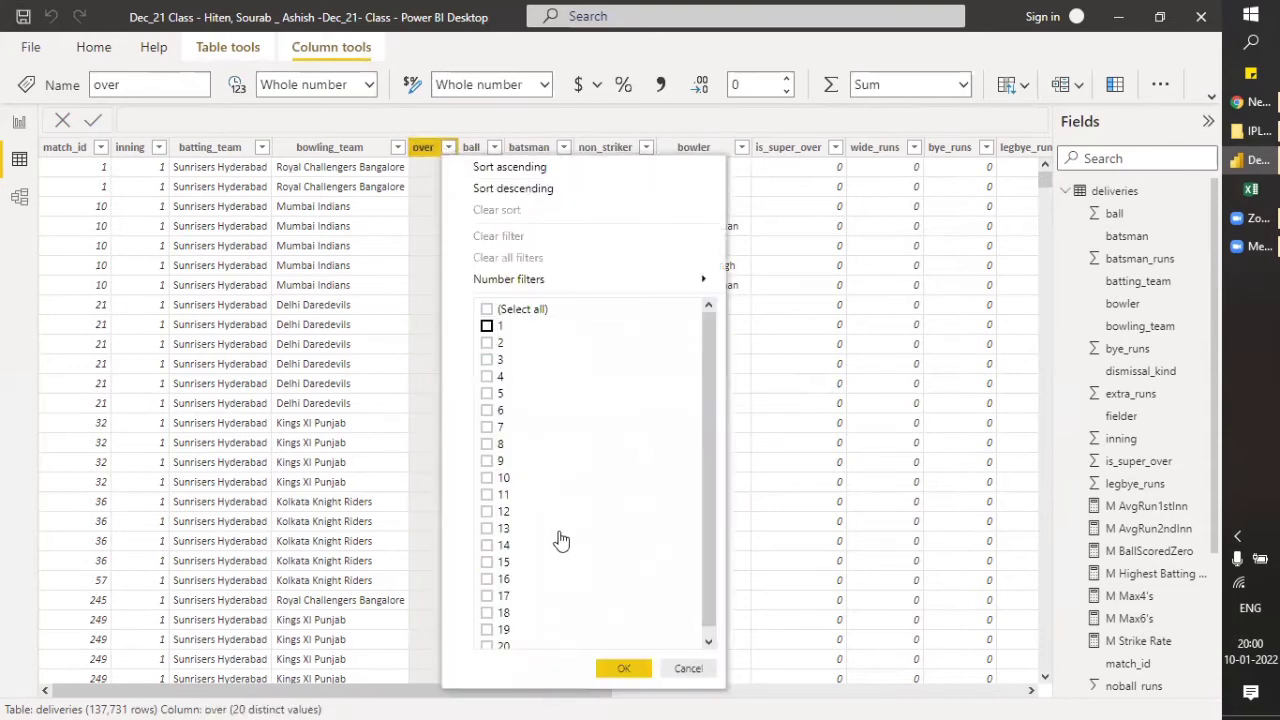
left_click(620, 668)
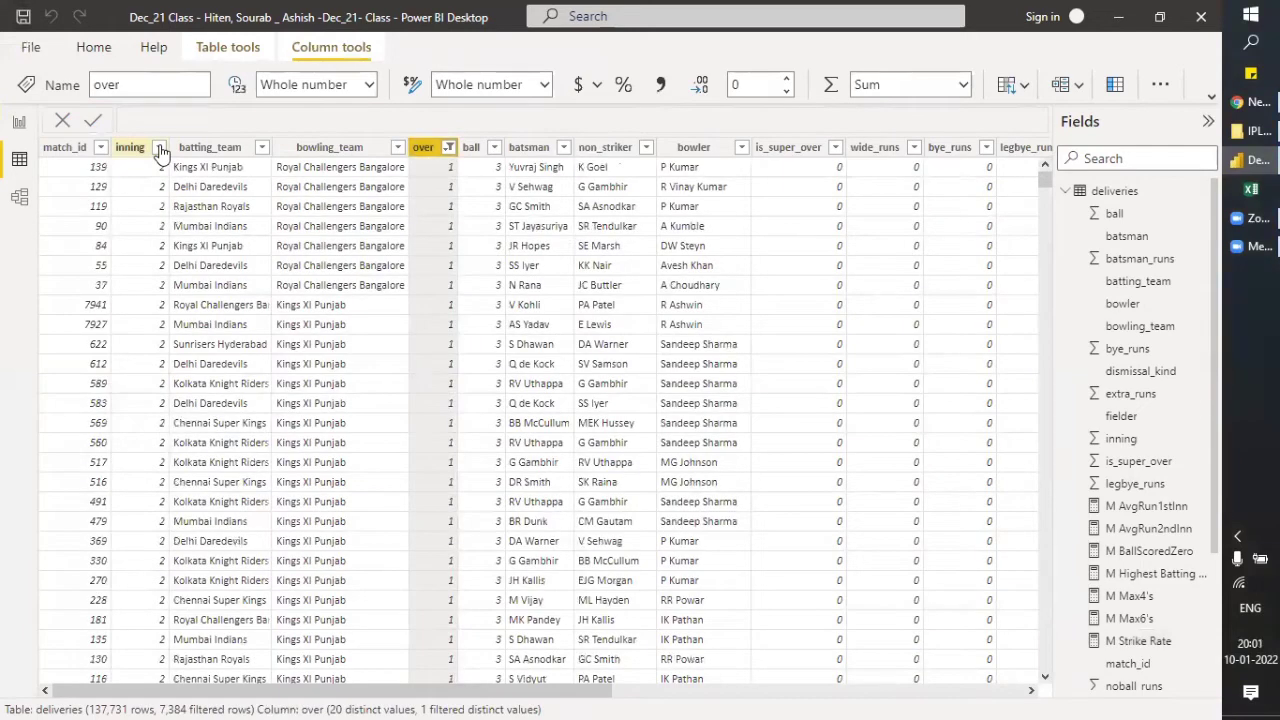
Filter the match_id column of the deliveries table to show only match 1.
left_click(120, 150)
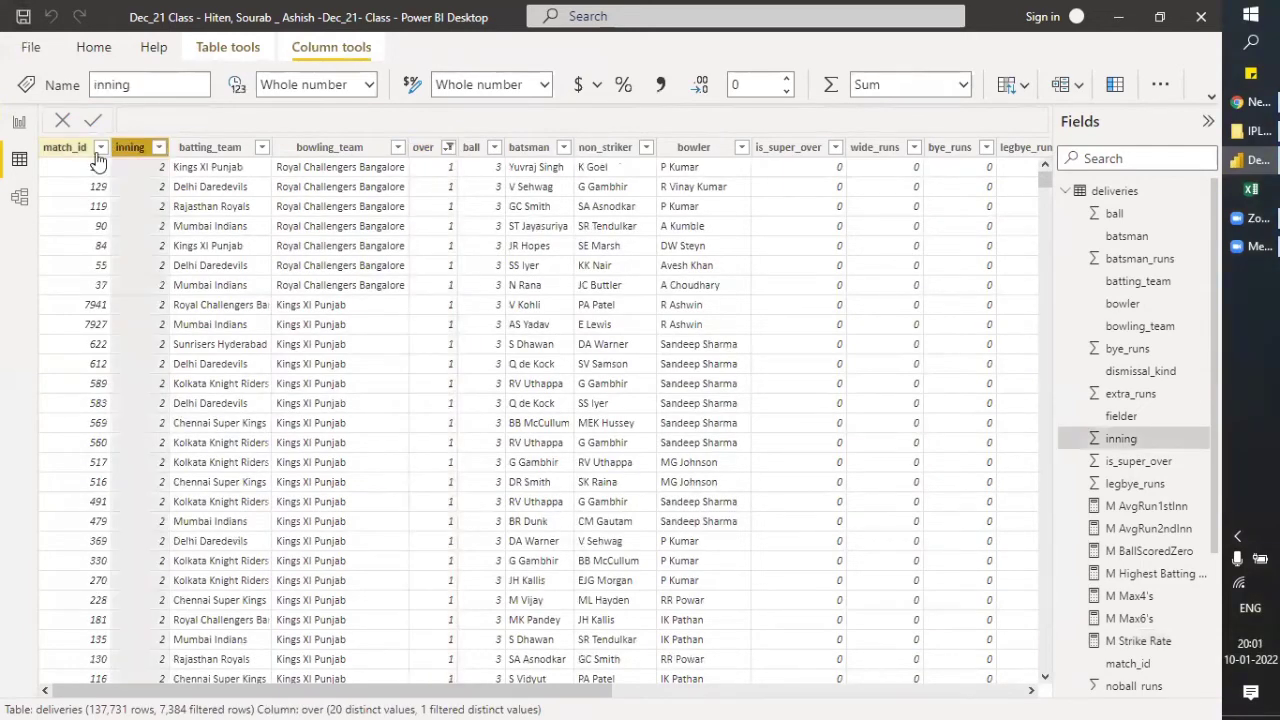
left_click(100, 147)
key("Escape")
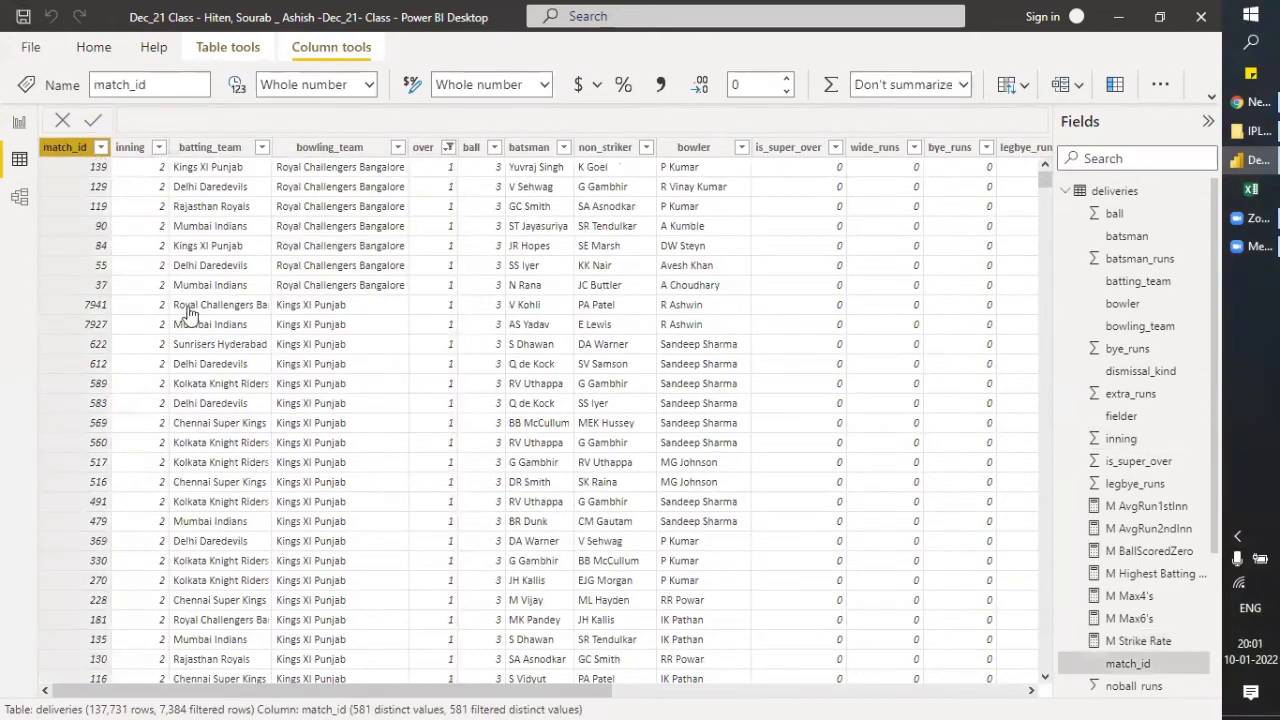
left_click(100, 148)
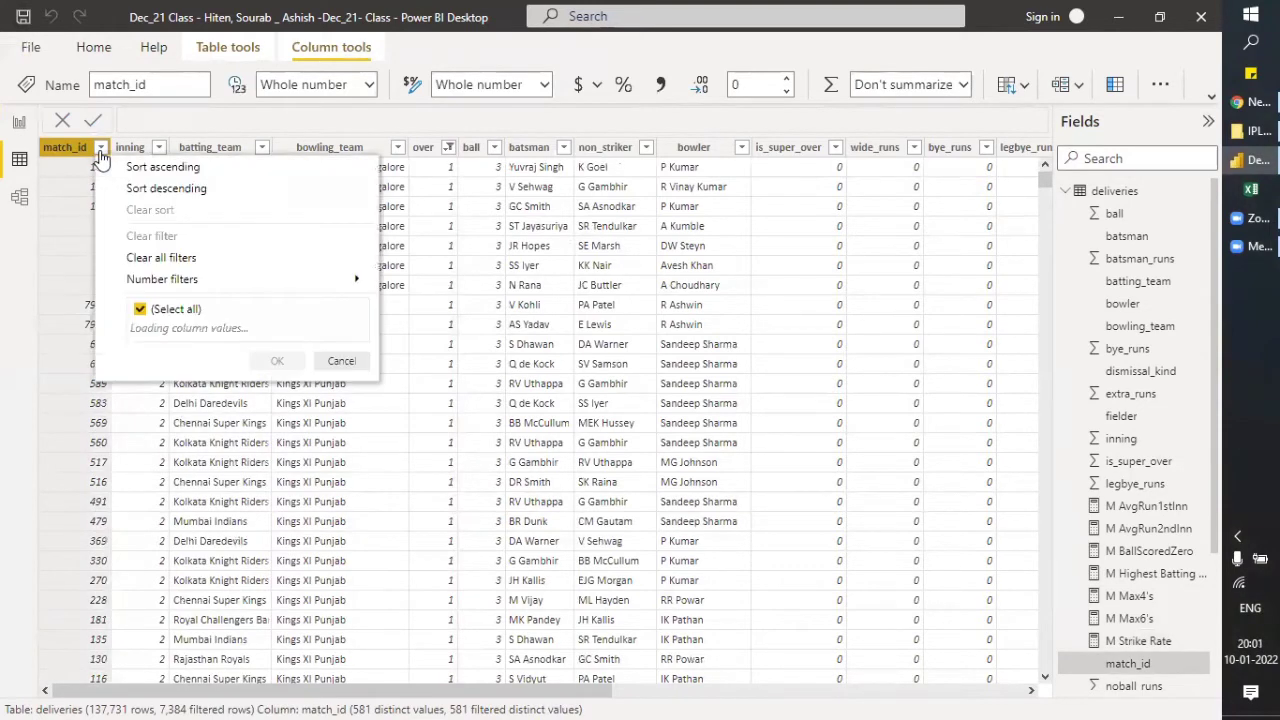
left_click(100, 149)
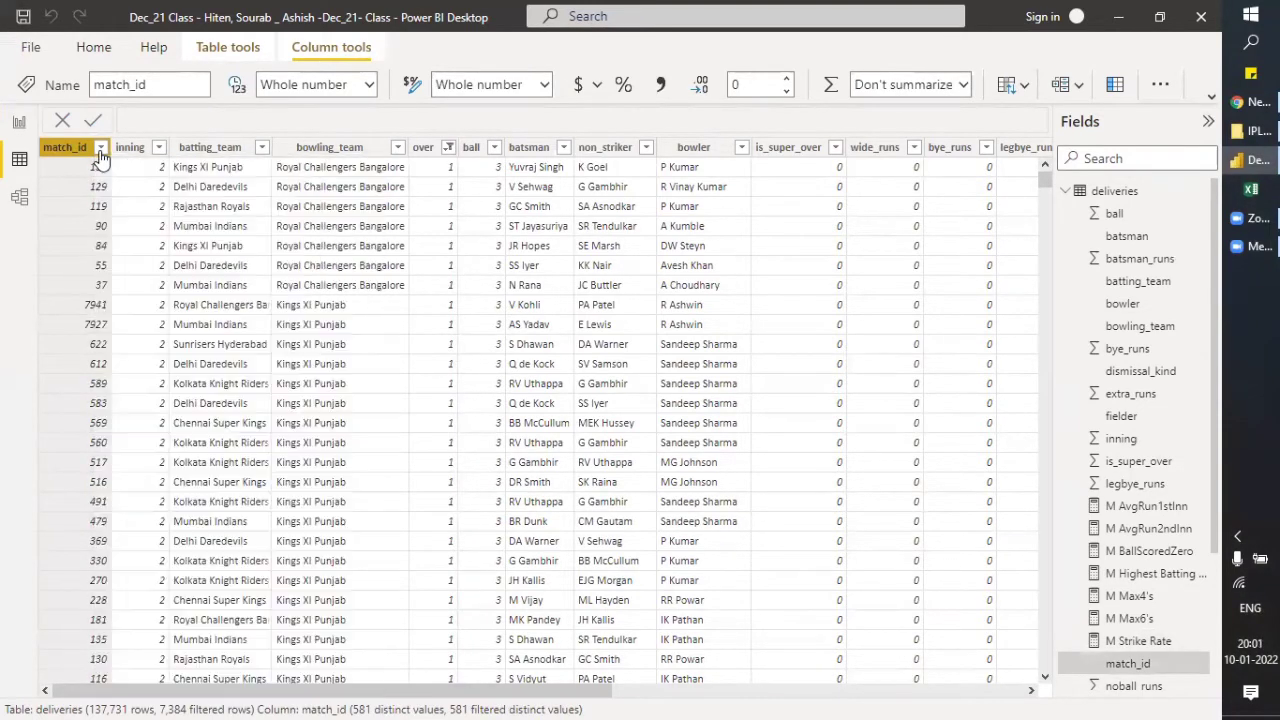
left_click(100, 150)
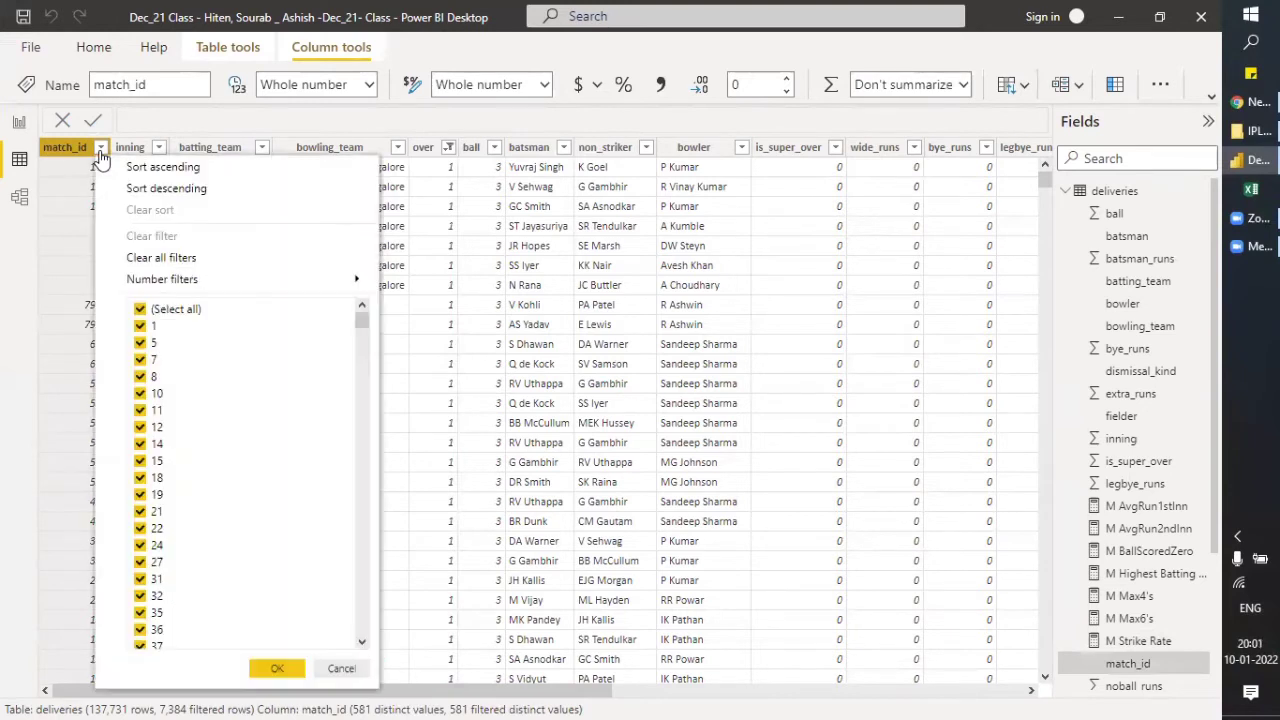
left_click(141, 312)
left_click(140, 328)
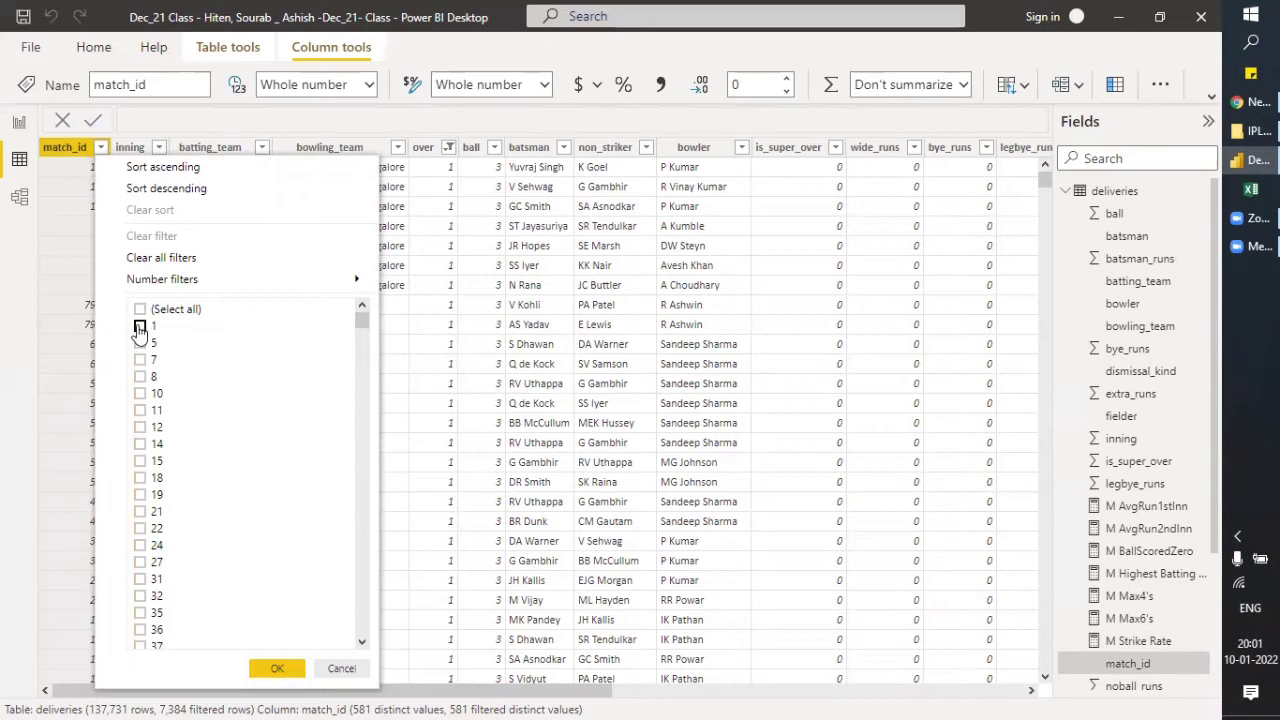
left_click(277, 668)
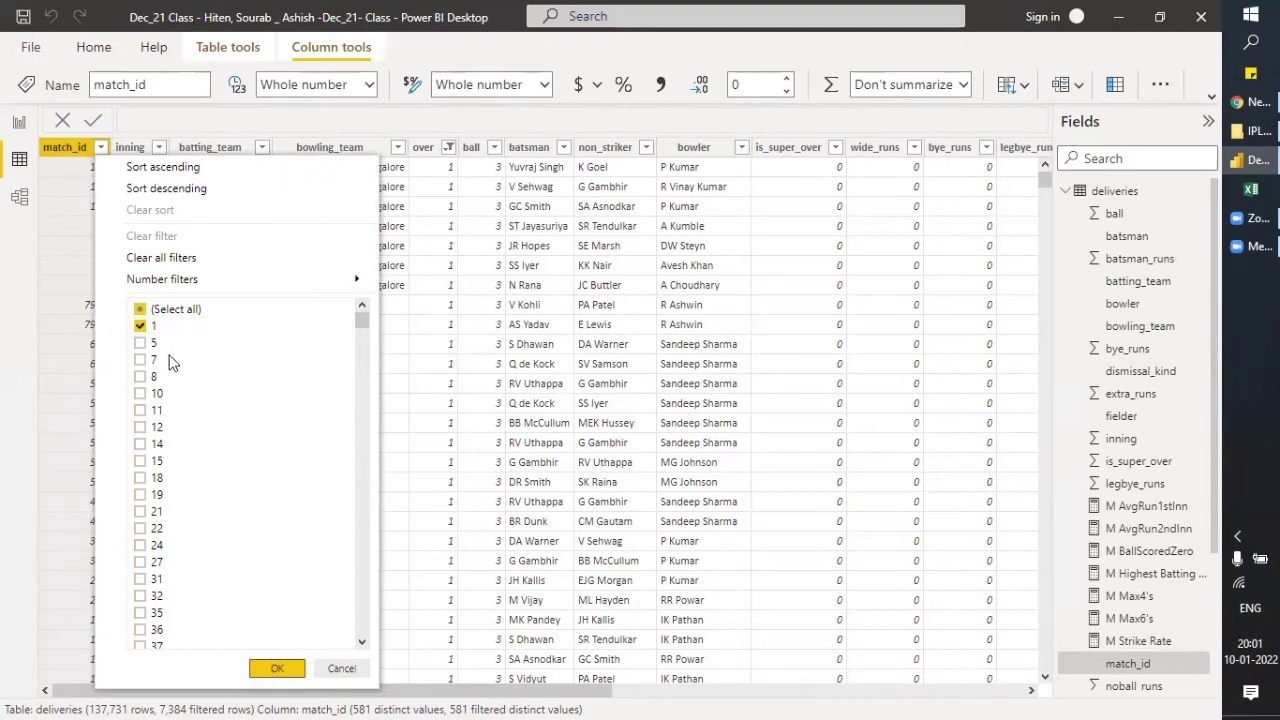
Filter the inning column to inning 1 only by excluding inning 2.
left_click(158, 147)
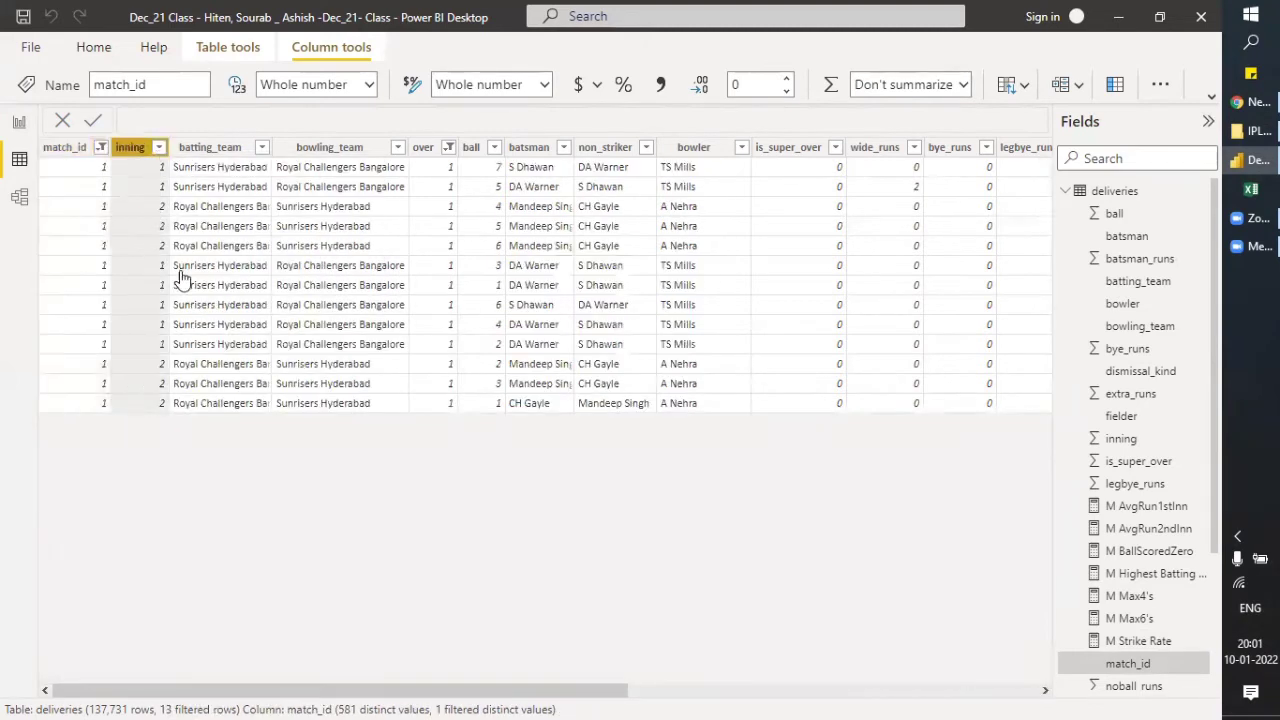
left_click(198, 343)
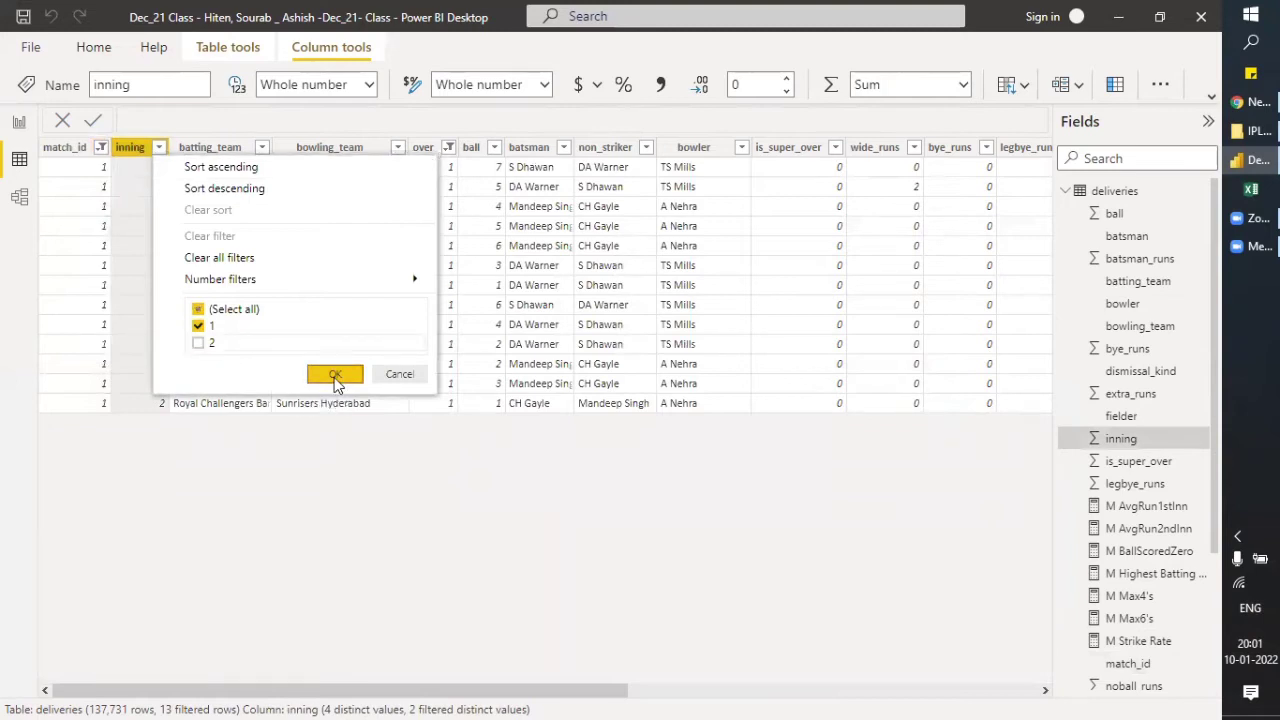
left_click(338, 372)
Examine the distinct values of the over and ball columns in the filtered deliveries rows.
left_click(447, 151)
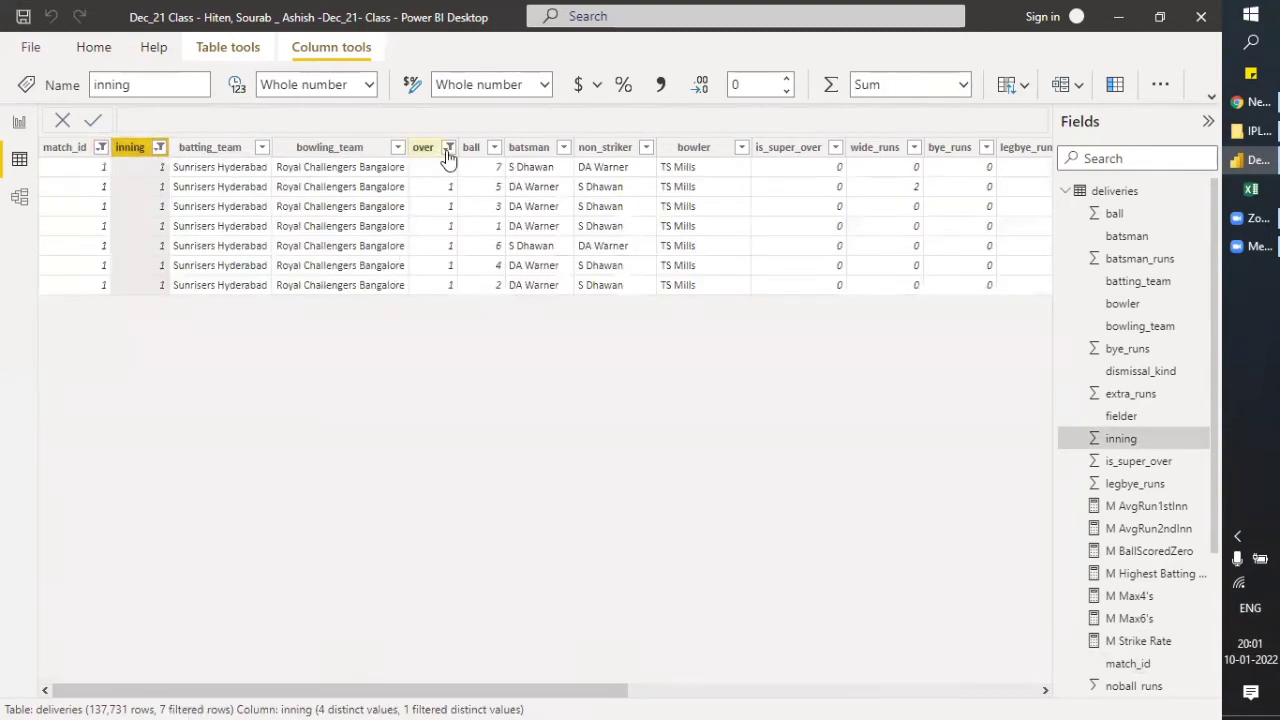
left_click(448, 149)
left_click(446, 155)
left_click(447, 152)
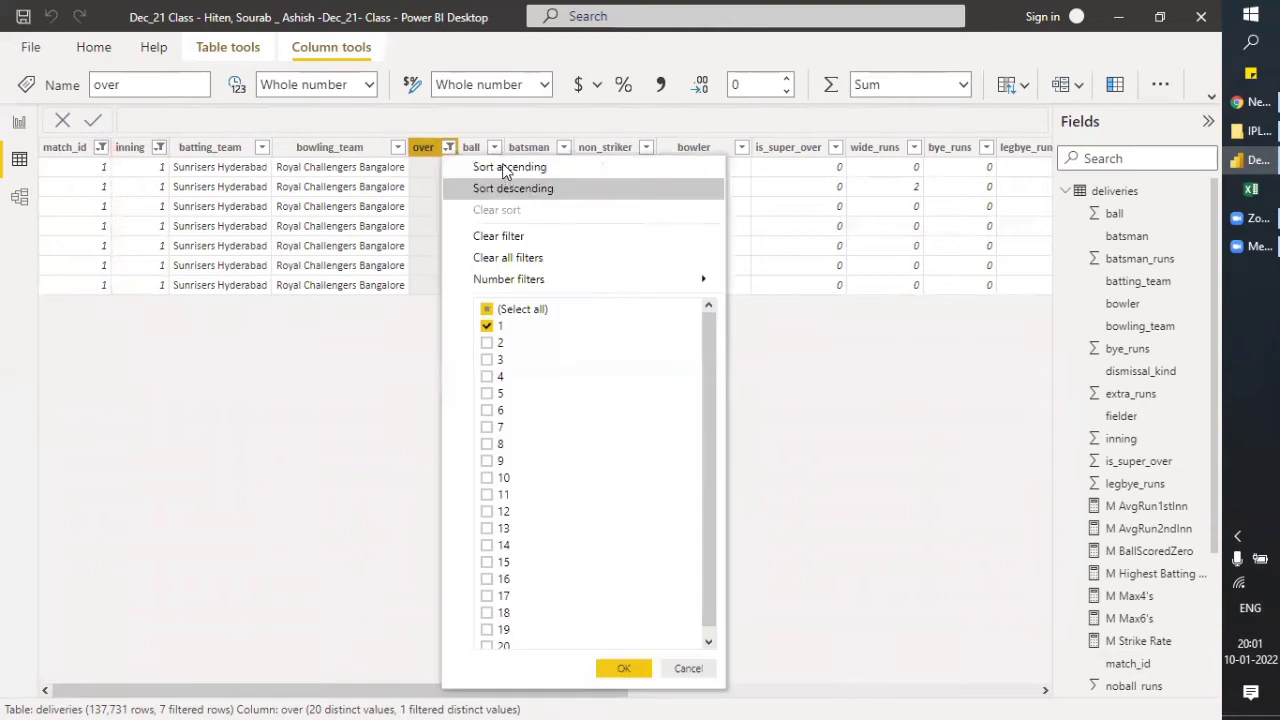
left_click(494, 148)
left_click(494, 148)
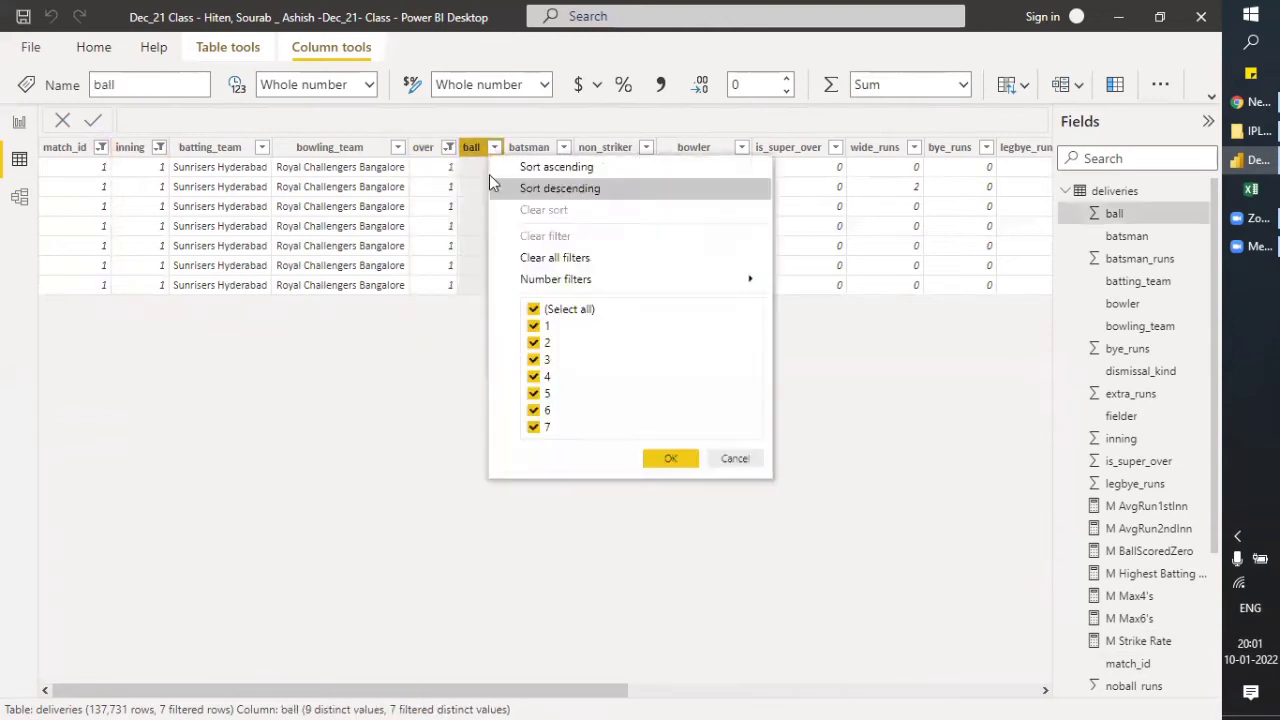
left_click(472, 249)
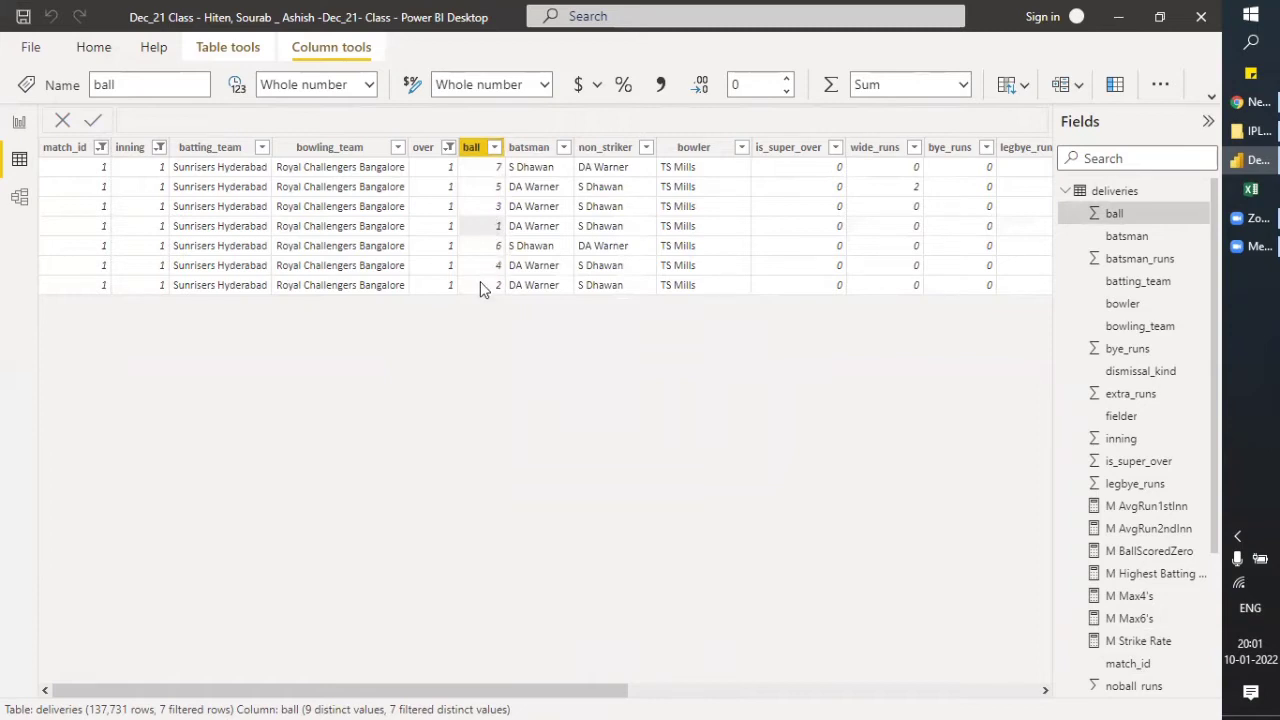
Sort the filtered deliveries rows by the ball column in ascending order.
left_click(494, 148)
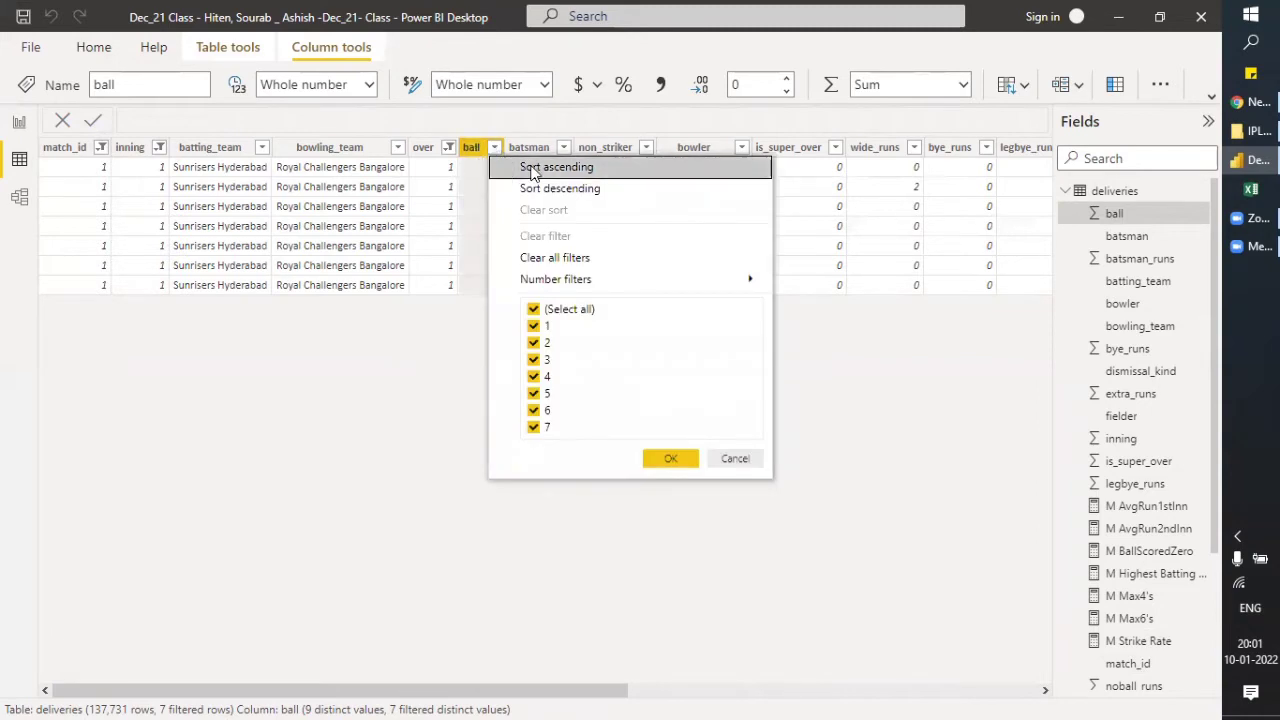
left_click(512, 170)
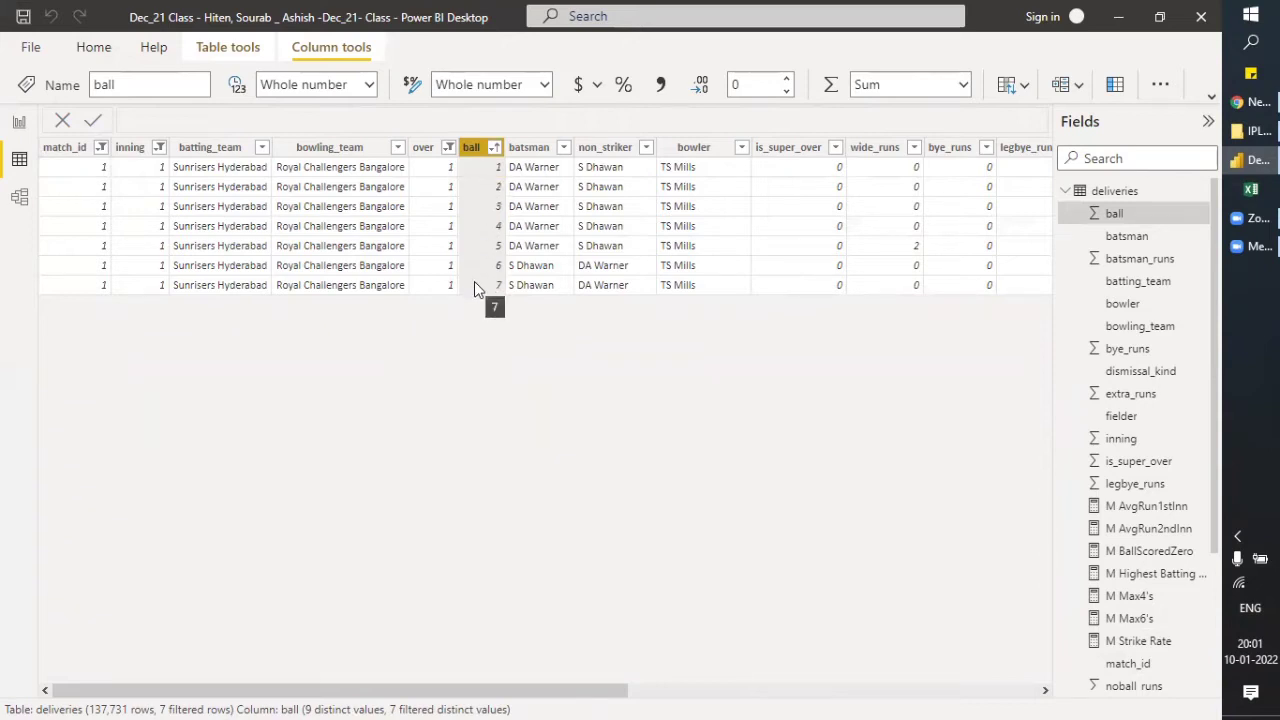
left_click(495, 148)
left_click(540, 167)
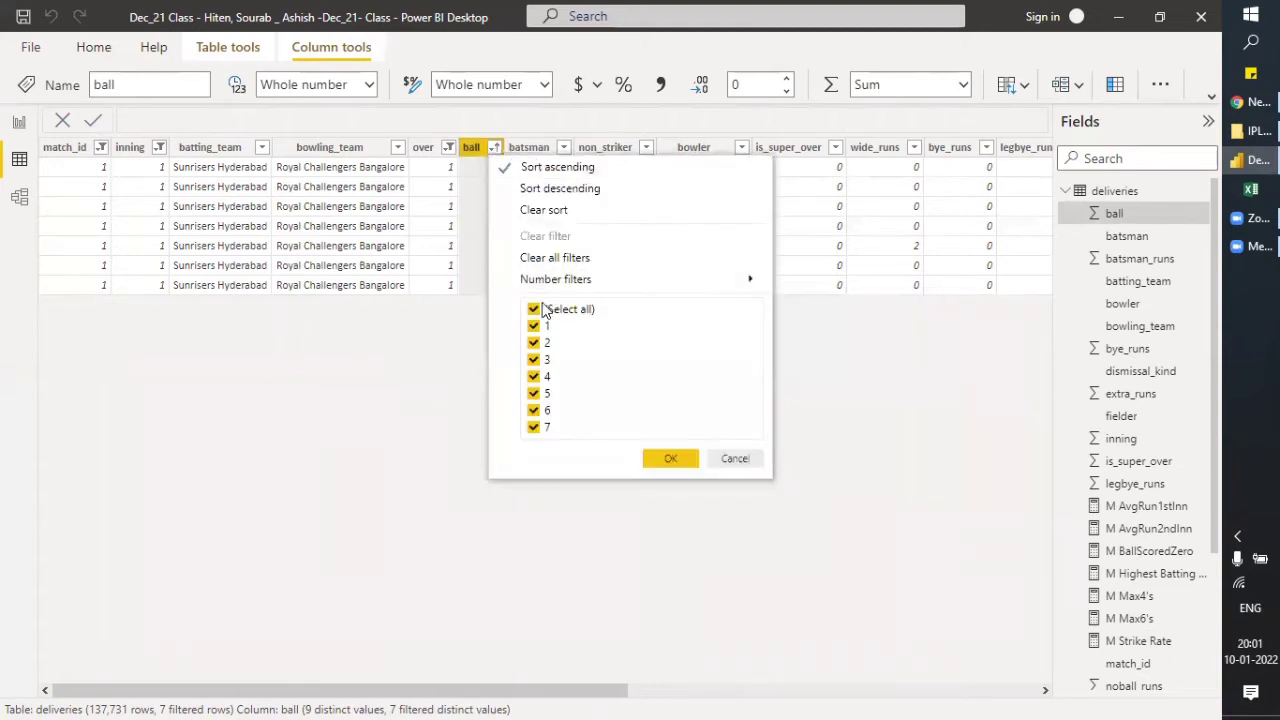
left_click(447, 152)
left_click(448, 148)
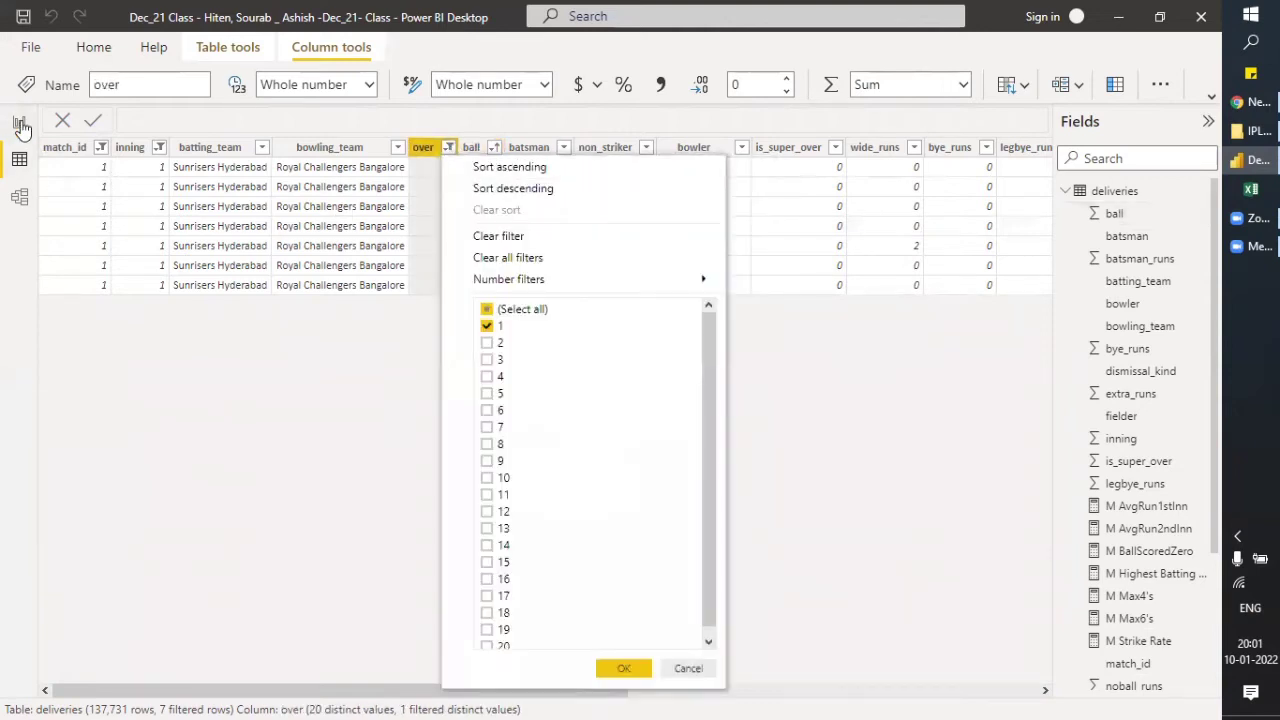
Return to the Batsman report page and review the total_runs sum and ball count in the M Strike Rate formula.
left_click(20, 125)
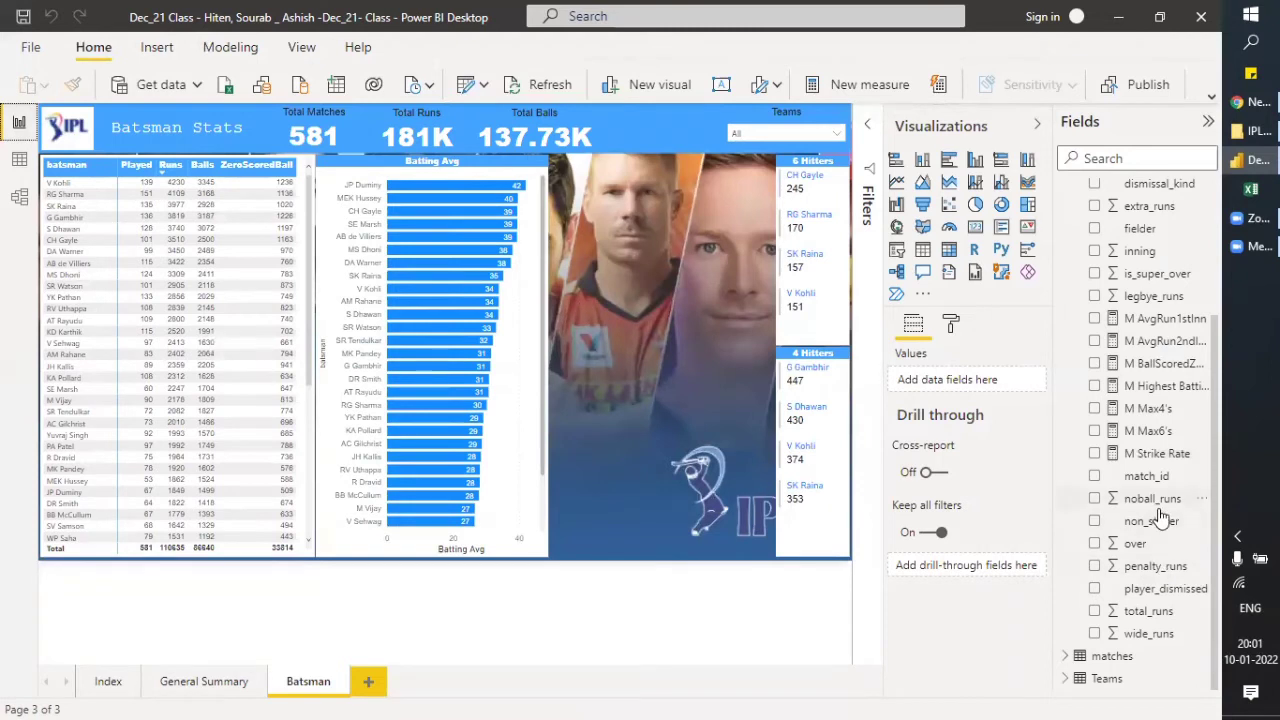
left_click(1155, 456)
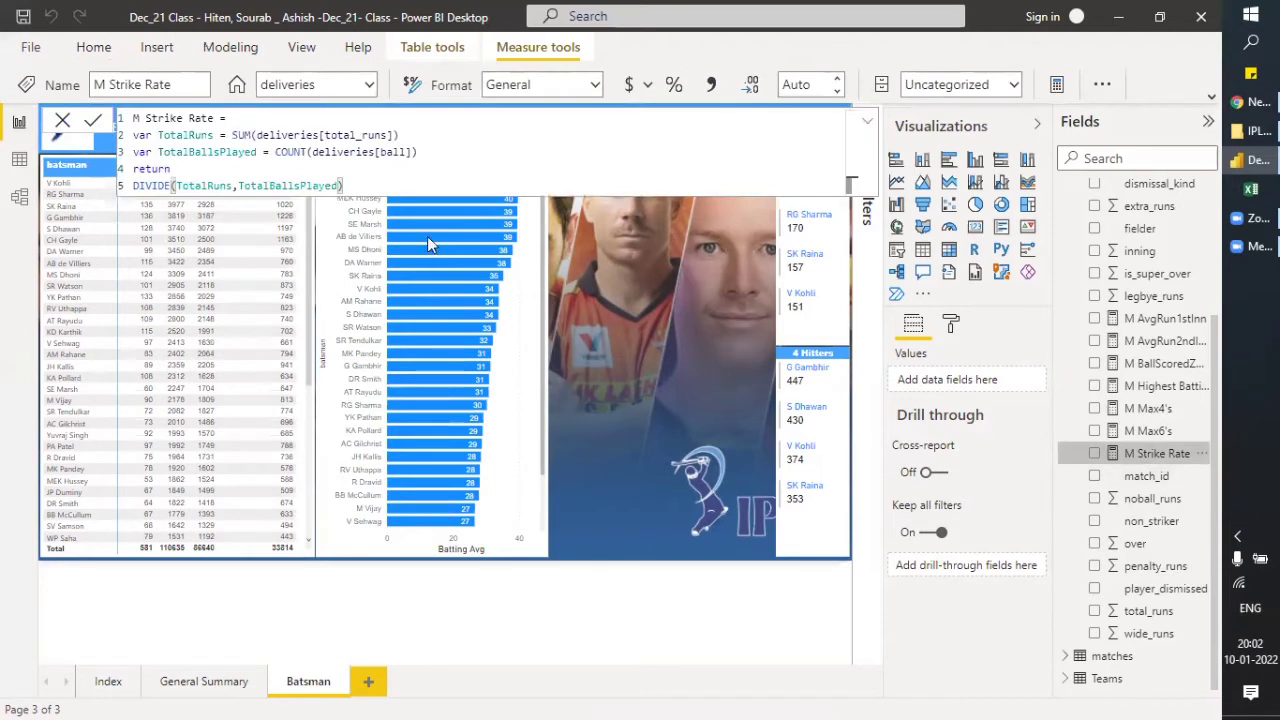
left_click_drag(400, 135, 318, 135)
left_click_drag(418, 152, 276, 152)
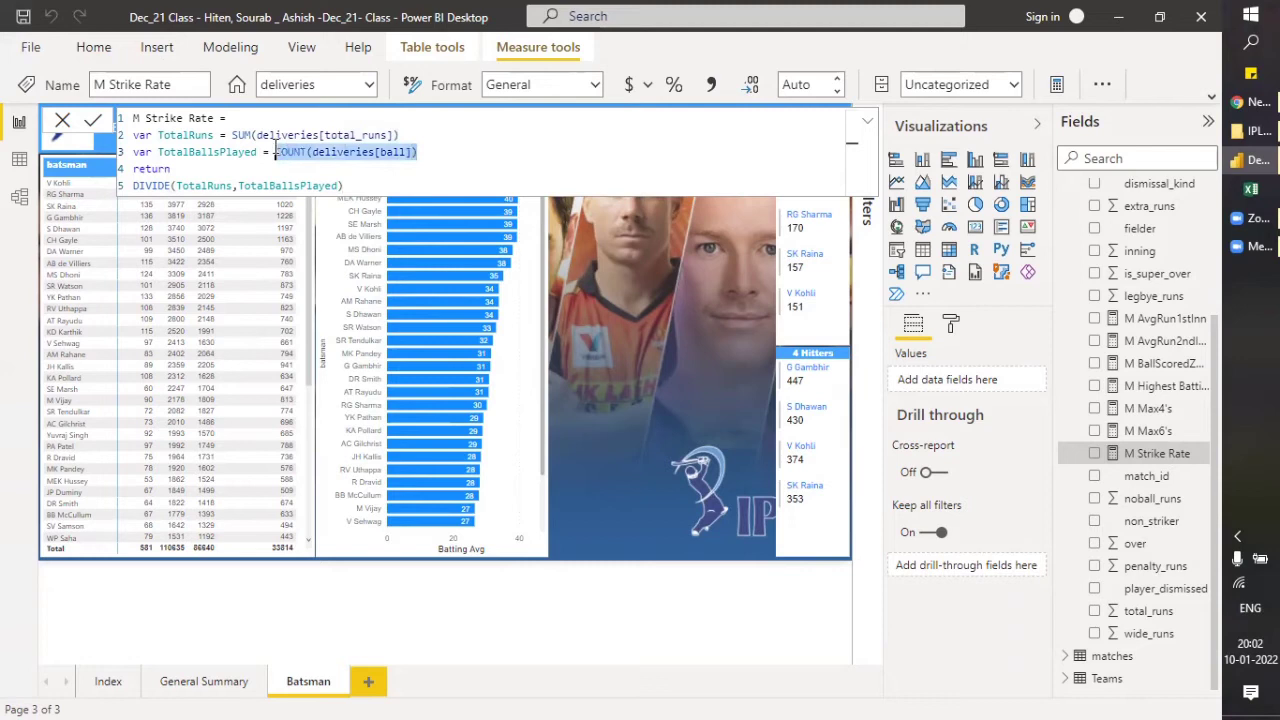
left_click(357, 167)
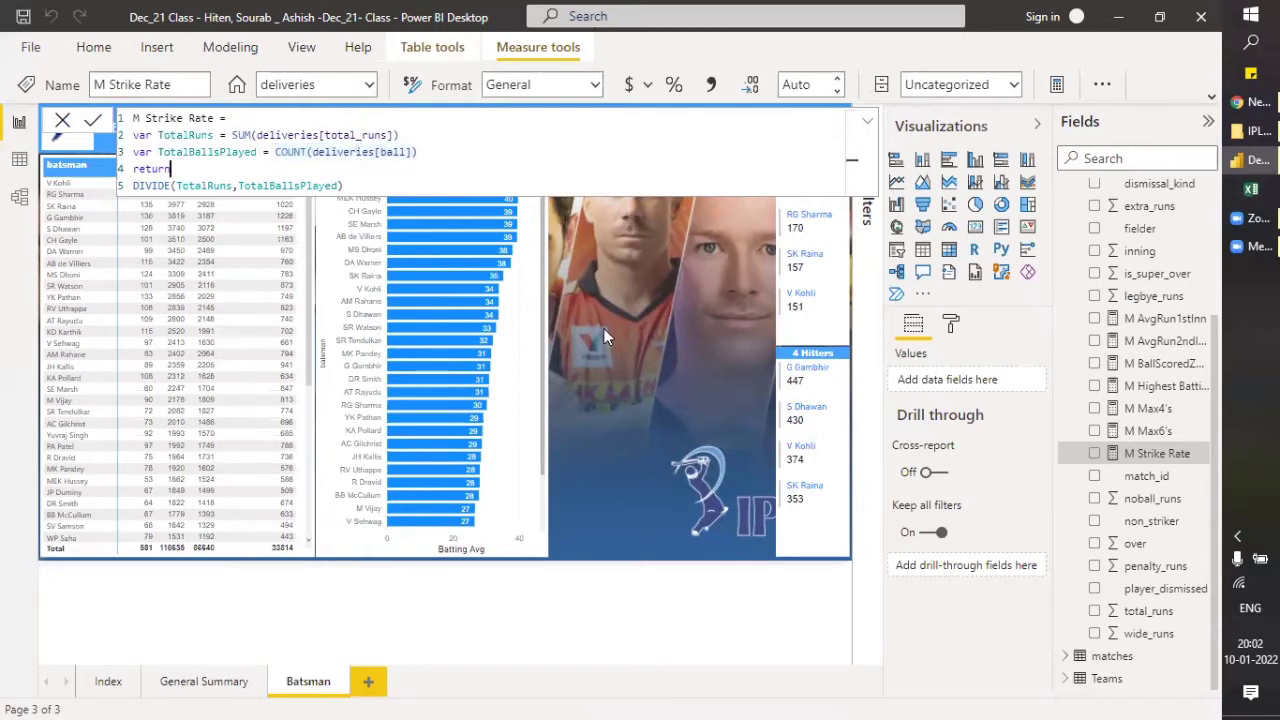
Duplicate the Batting Avg bar chart beside the original and plot M Strike Rate instead of Batting Avg in the copy.
left_click(542, 443)
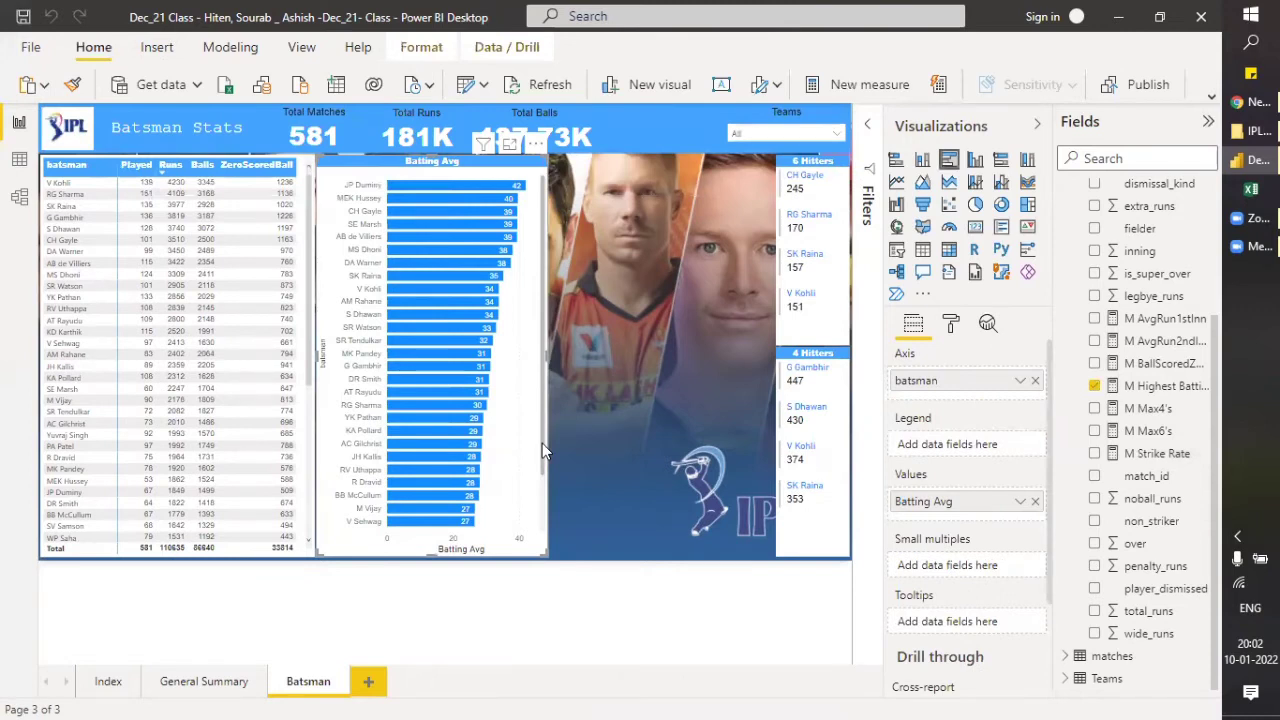
key("ctrl+v")
left_click_drag(375, 172, 595, 177)
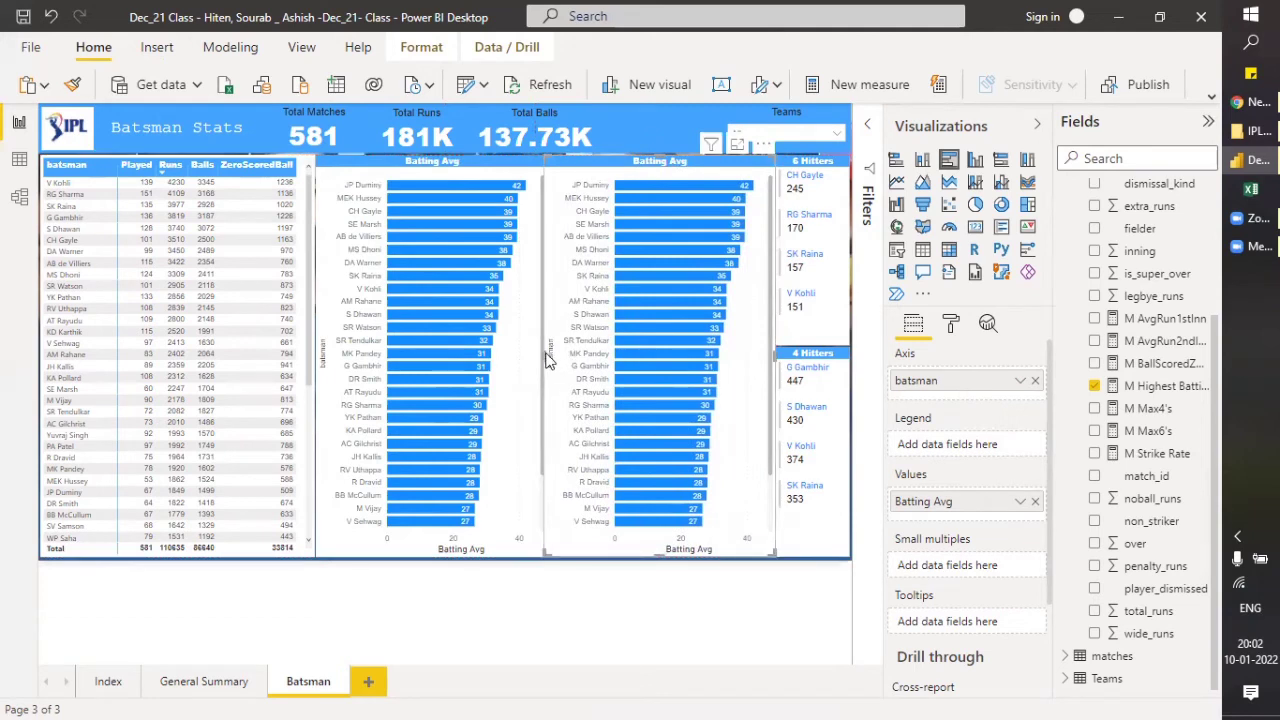
left_click_drag(545, 356, 555, 325)
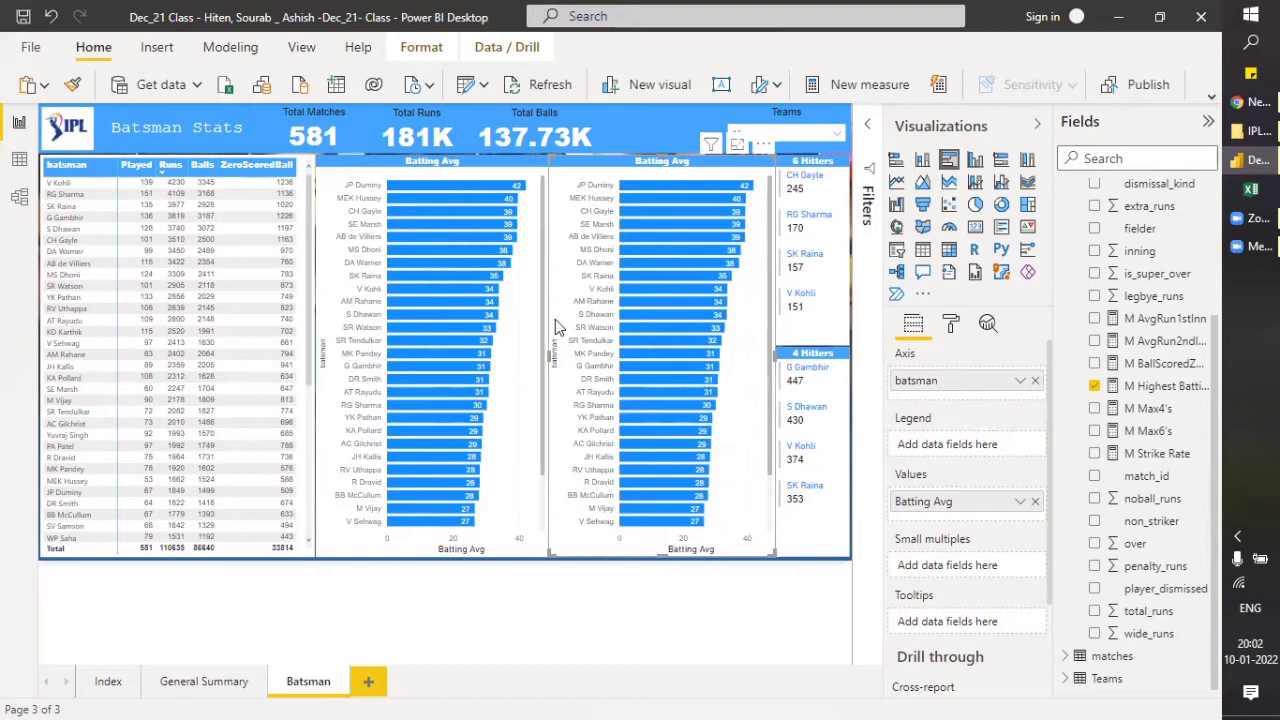
left_click(1035, 503)
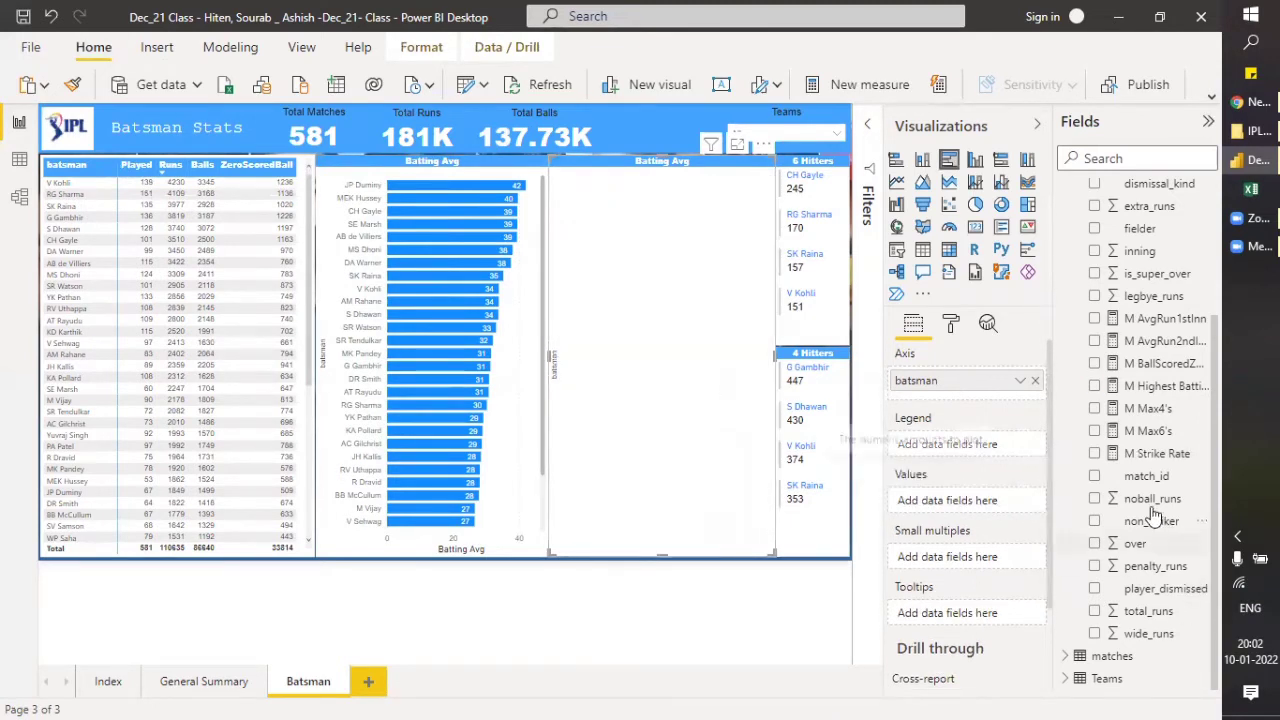
left_click_drag(1148, 467, 966, 497)
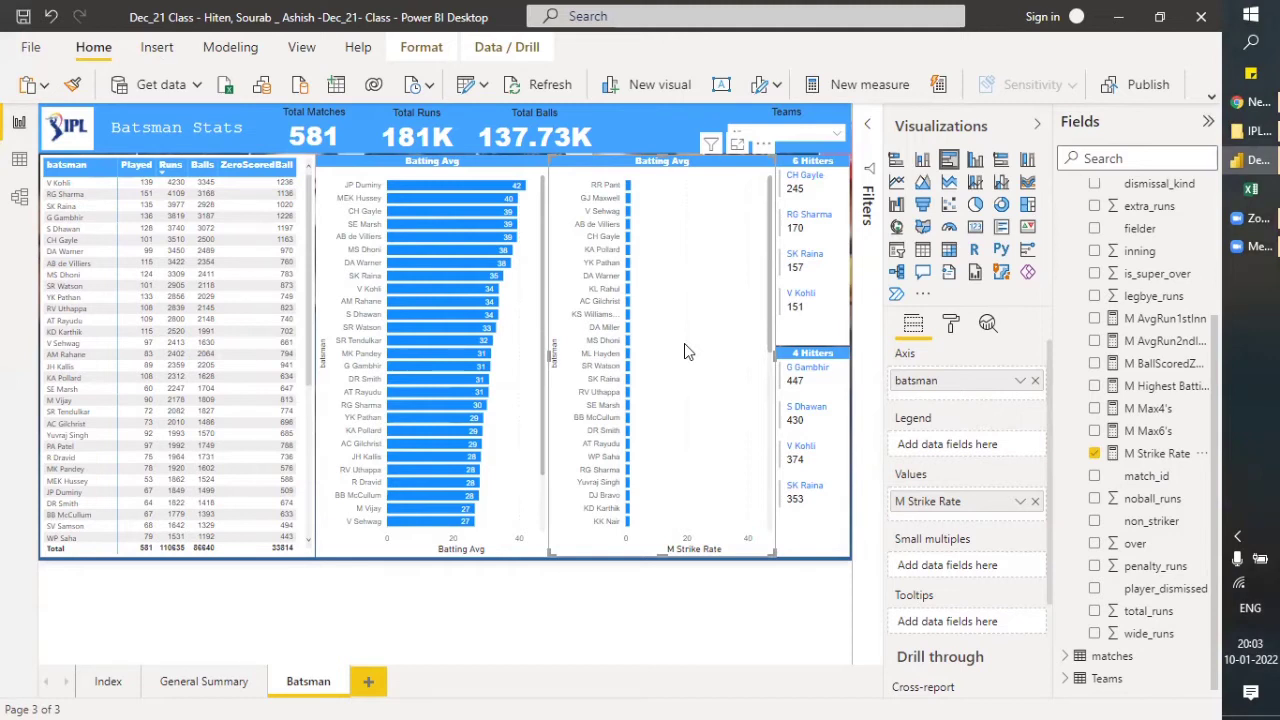
Check the total_runs reference in the M Strike Rate formula against the run columns in the deliveries data.
left_click(1158, 454)
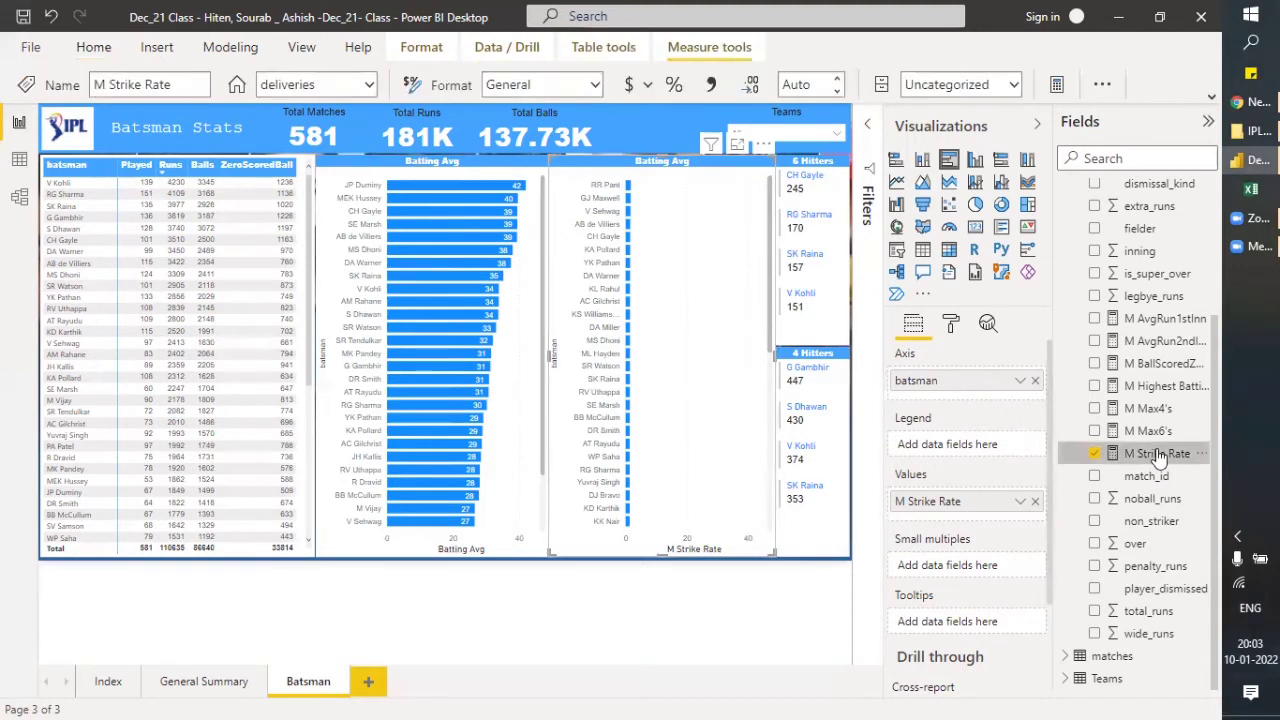
left_click(323, 134)
left_click_drag(323, 134, 388, 134)
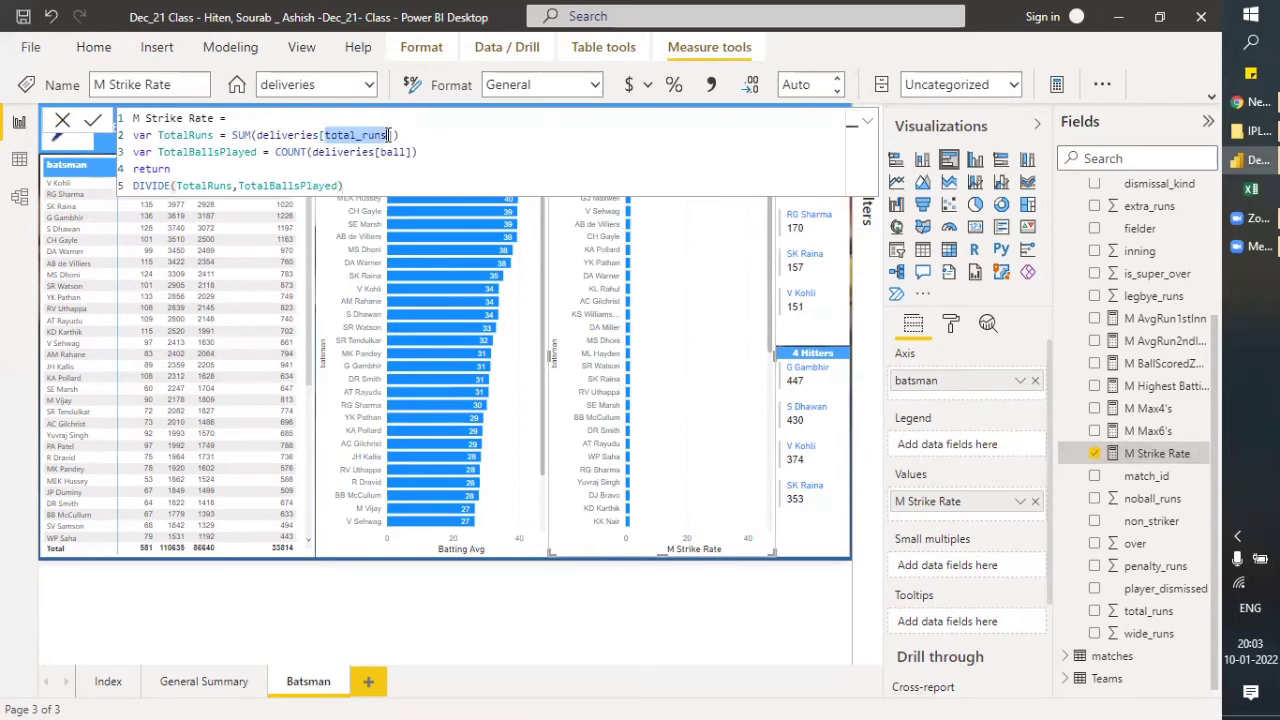
left_click(388, 134)
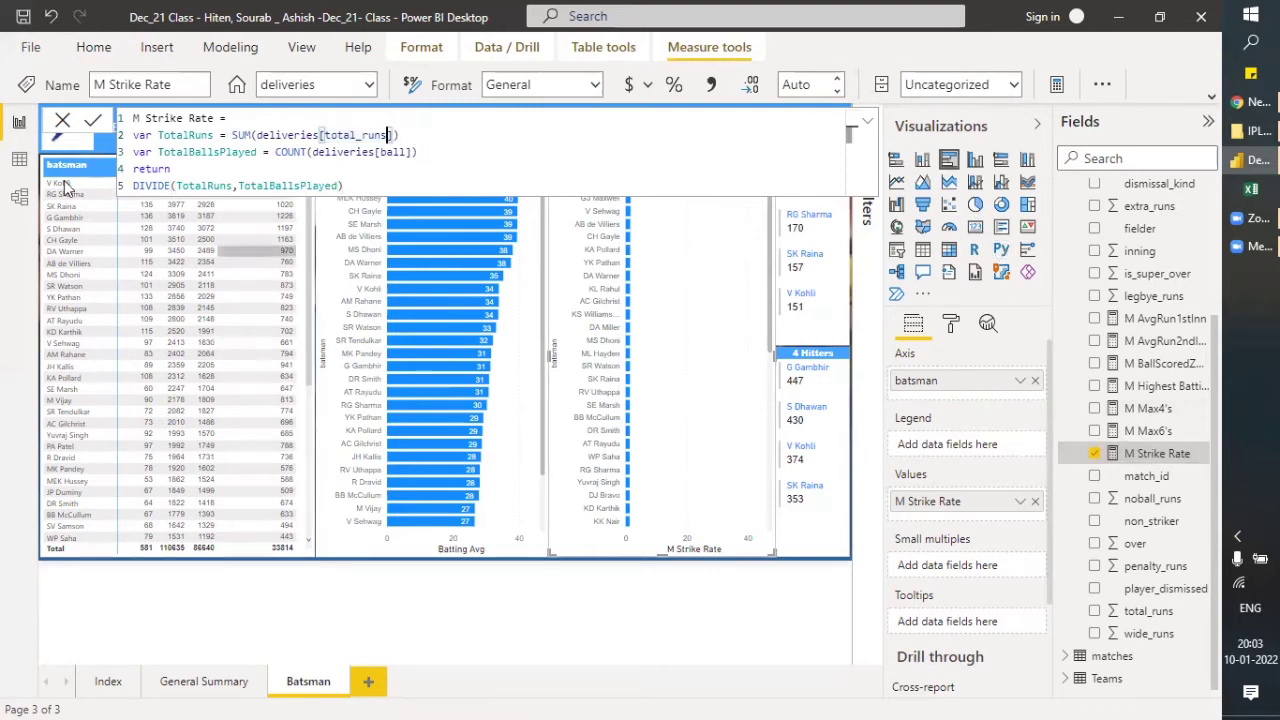
left_click(19, 160)
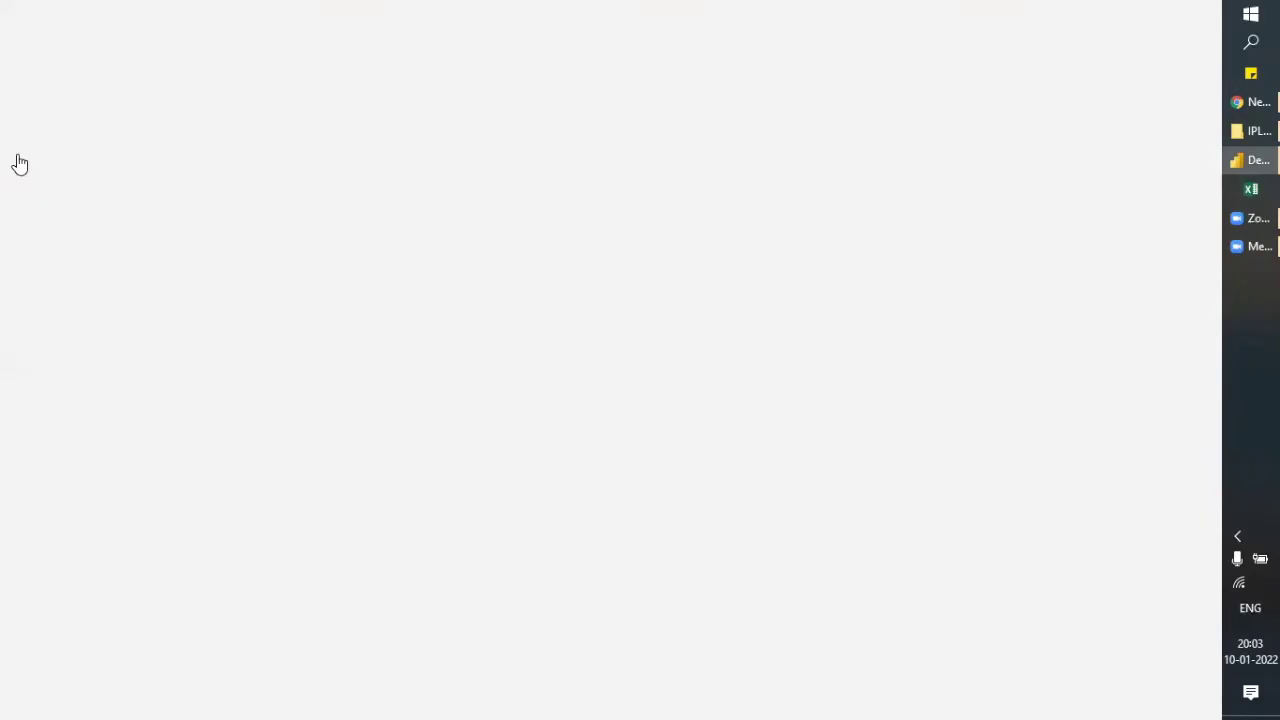
left_click_drag(594, 692, 914, 683)
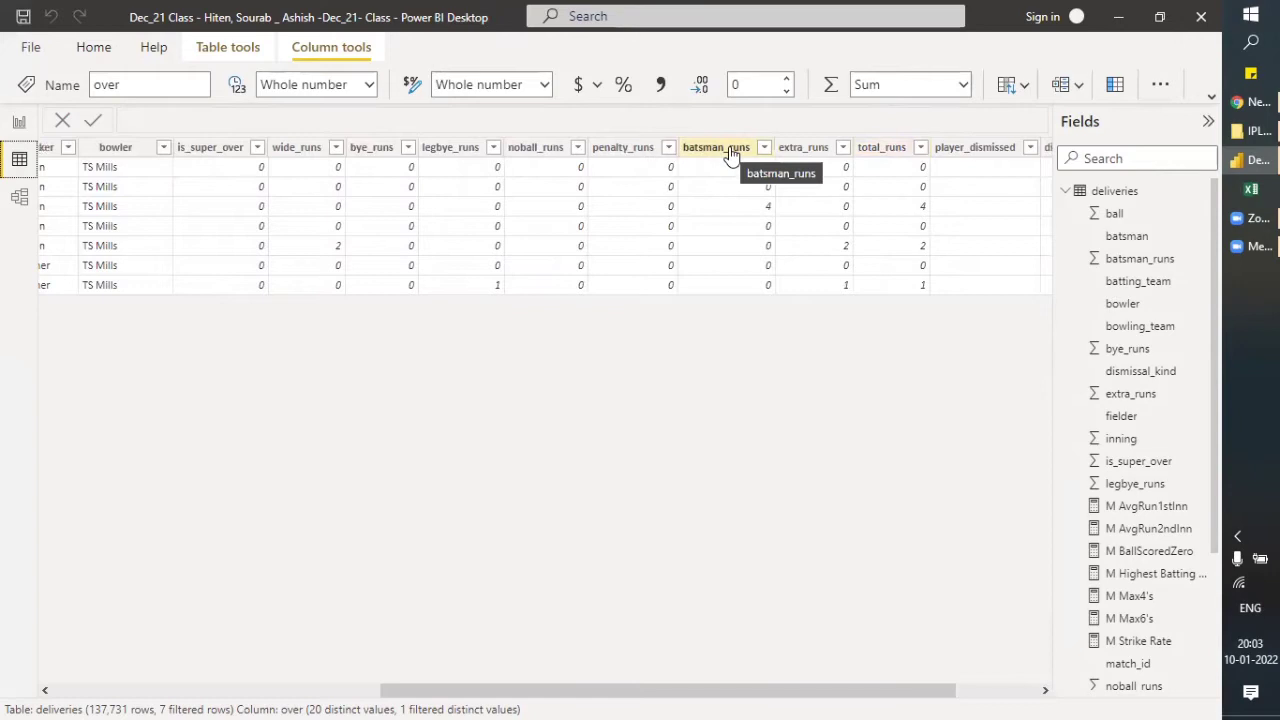
Change the TotalRuns variable of the M Strike Rate measure to SUM(deliveries[batsman_runs]) and commit the formula.
left_click(22, 125)
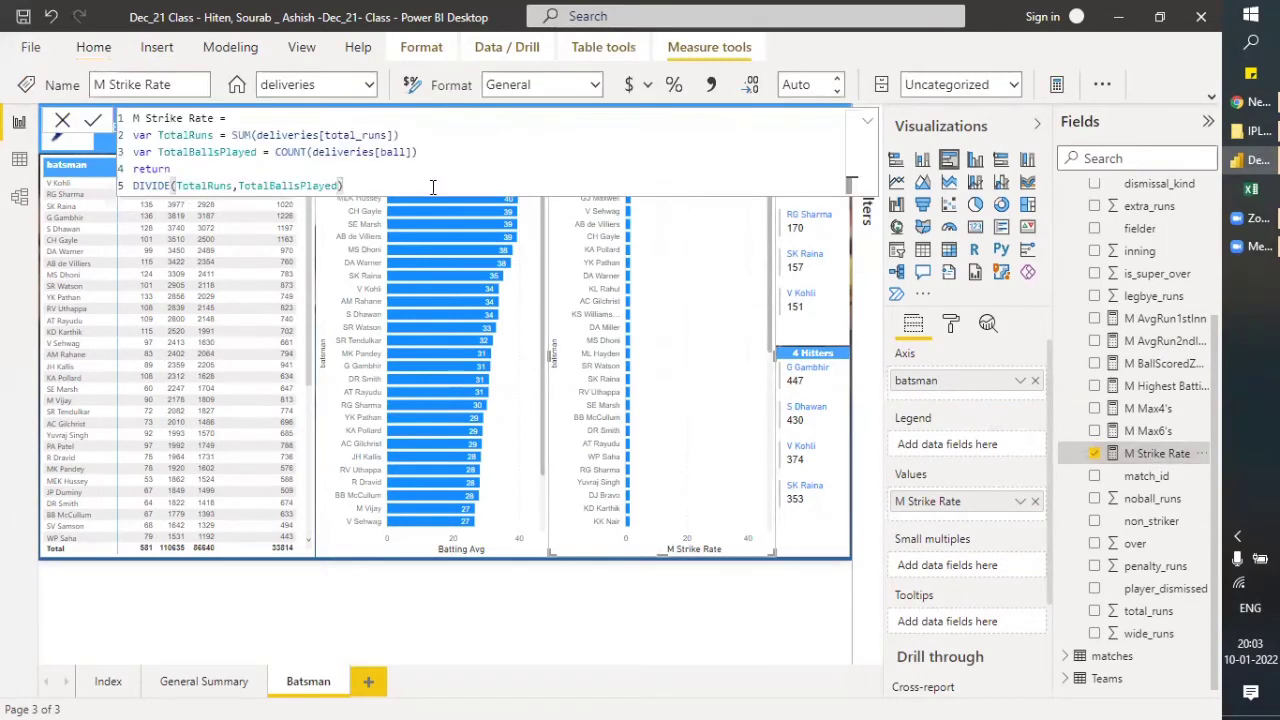
left_click(409, 134)
key("BackSpace")
key("BackSpace")
key("BackSpace")
key("BackSpace")
key("BackSpace")
key("BackSpace")
key("BackSpace")
key("BackSpace")
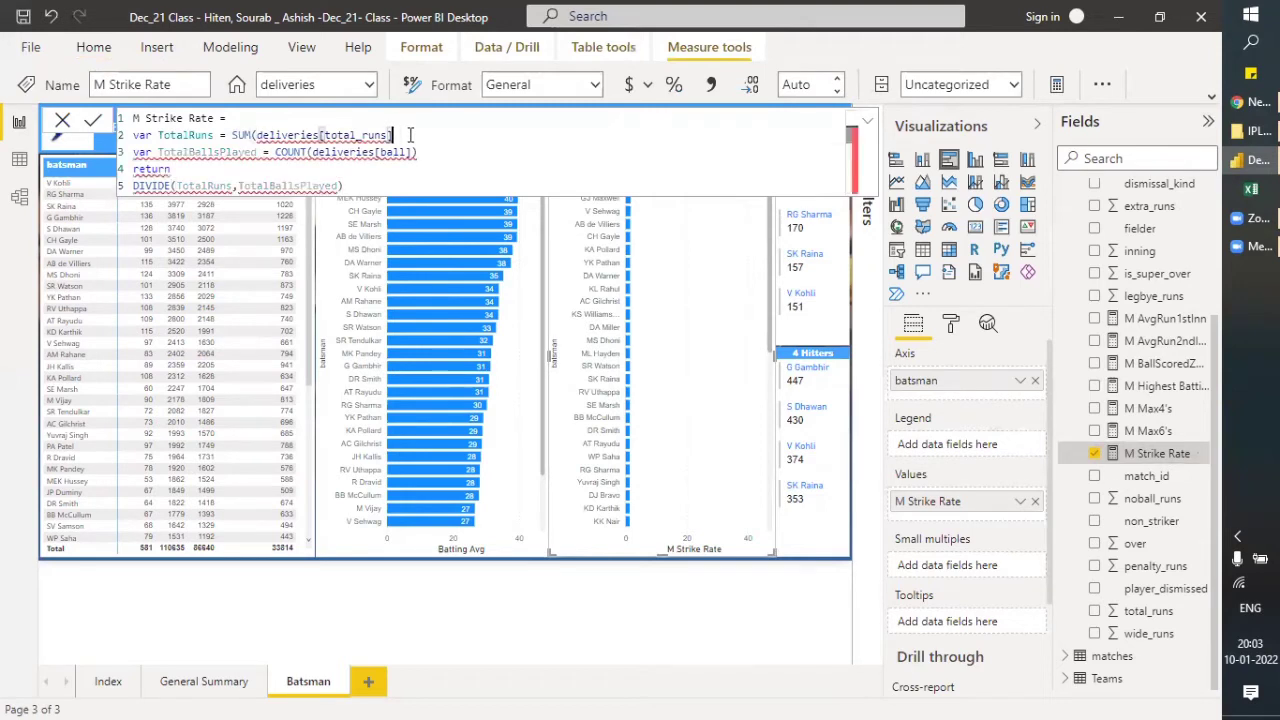
key("BackSpace")
key("BackSpace")
key("BackSpace")
key("BackSpace")
key("BackSpace")
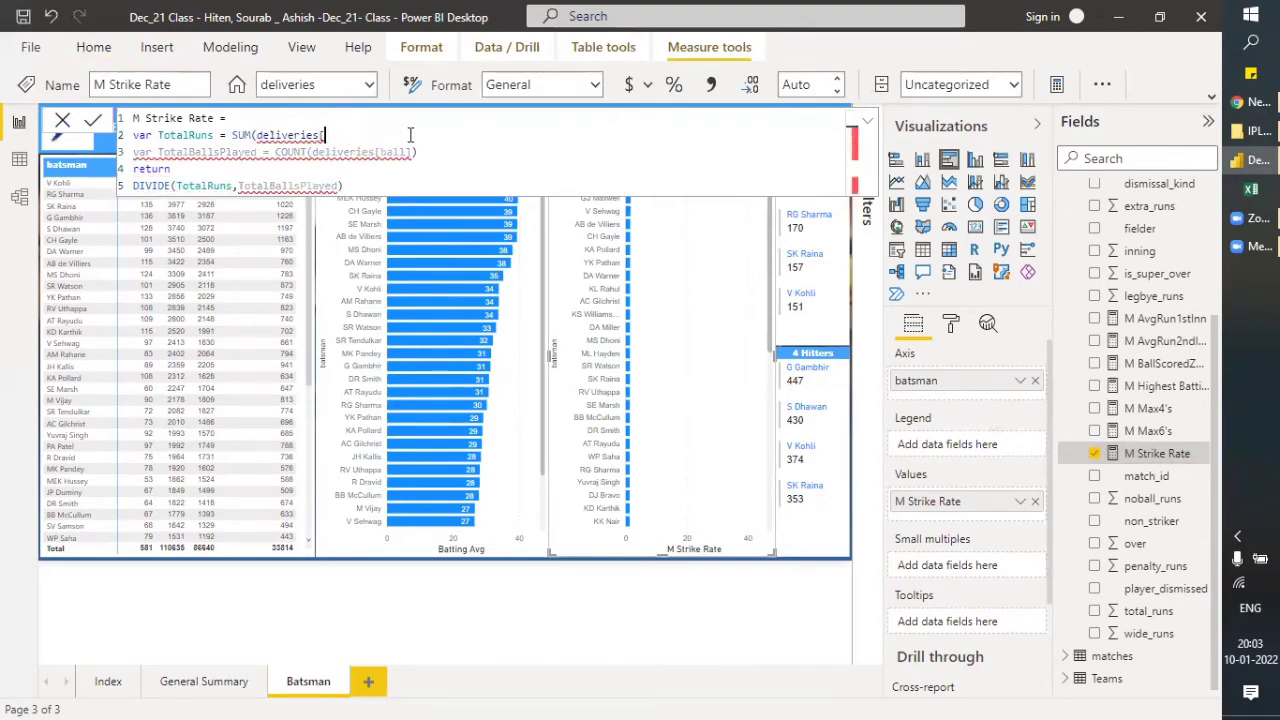
type("[bat")
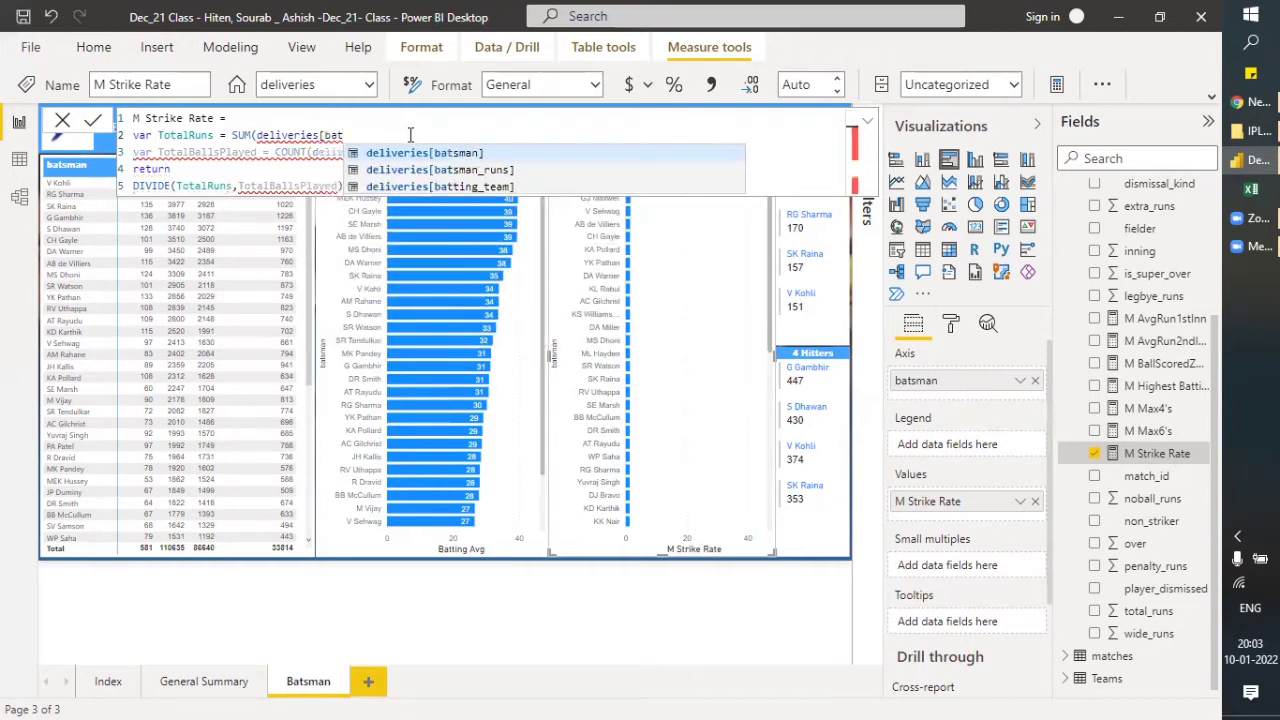
key("Down")
key("Tab")
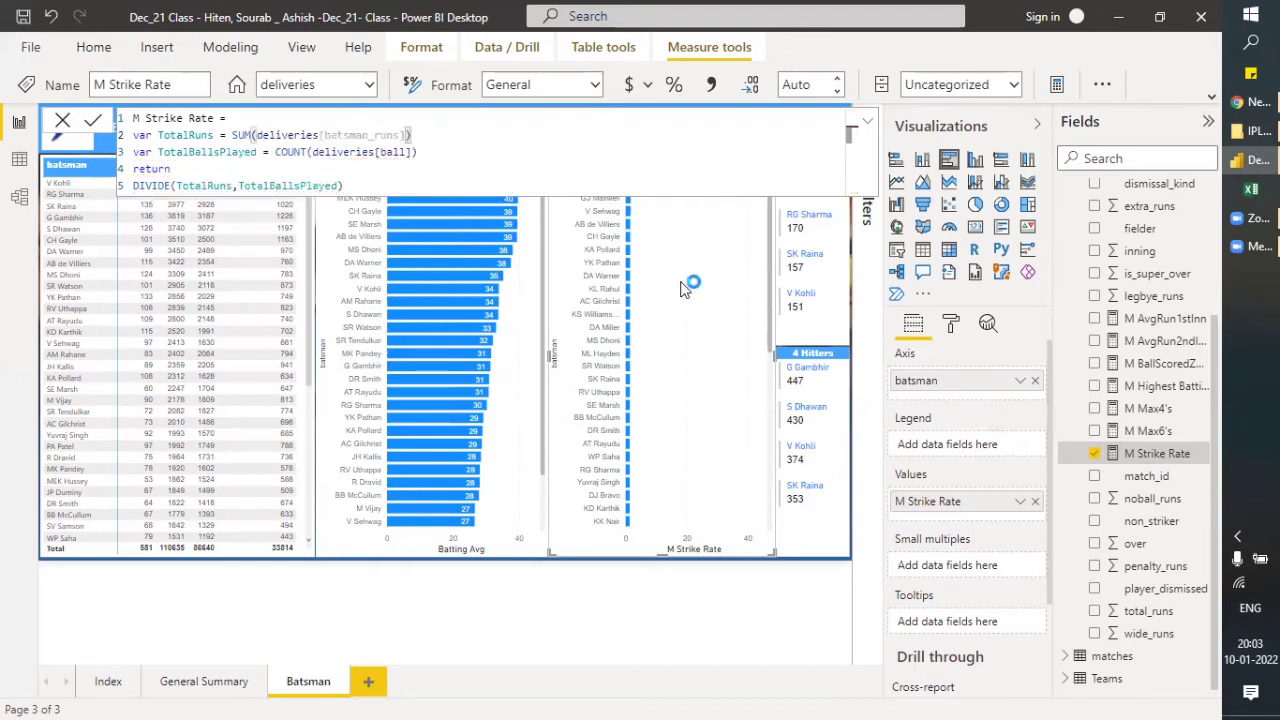
key("Return")
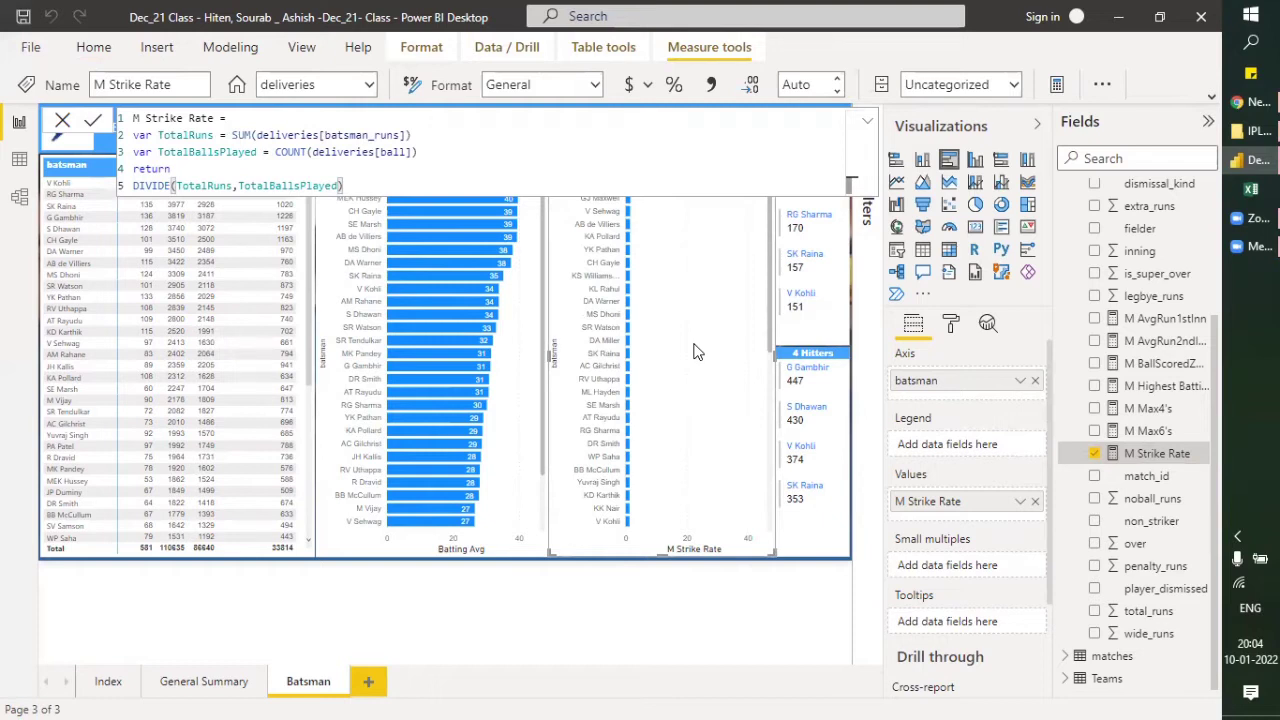
Try filtering the strike rate chart to M Strike Rate values greater than 120, and clear that filter again.
scroll(760, 297, "down", 5)
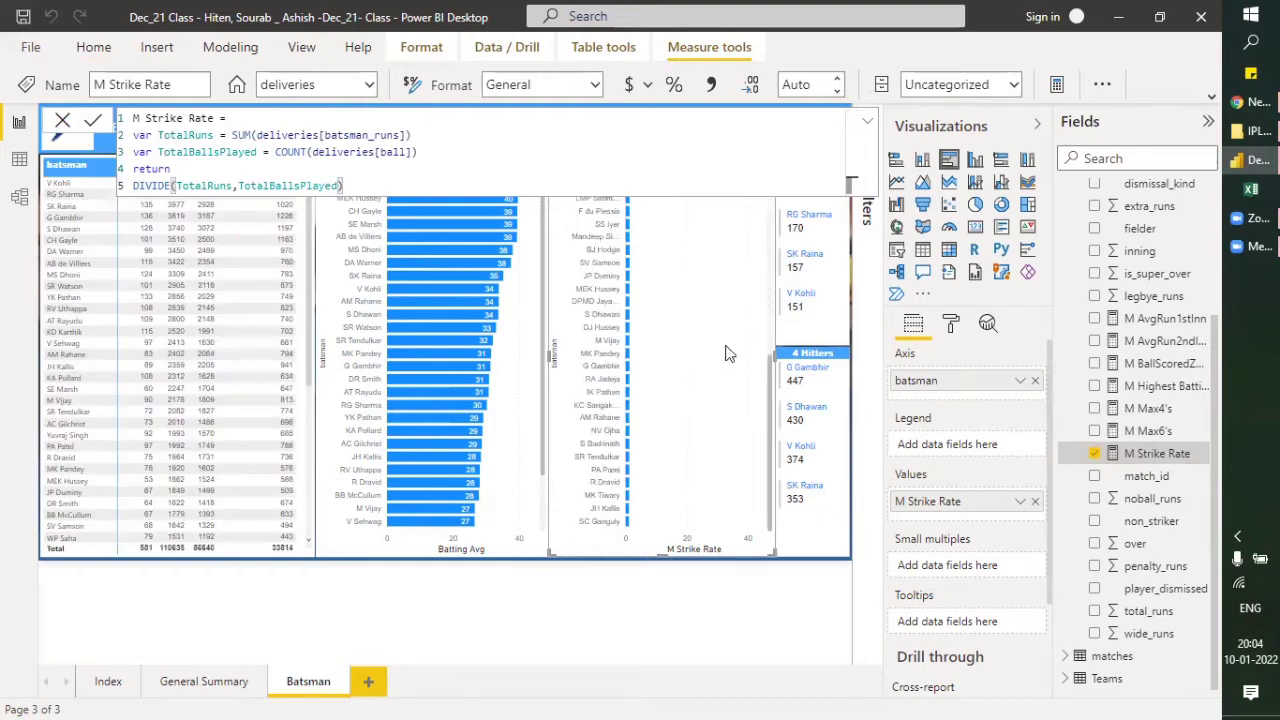
scroll(720, 350, "up", 5)
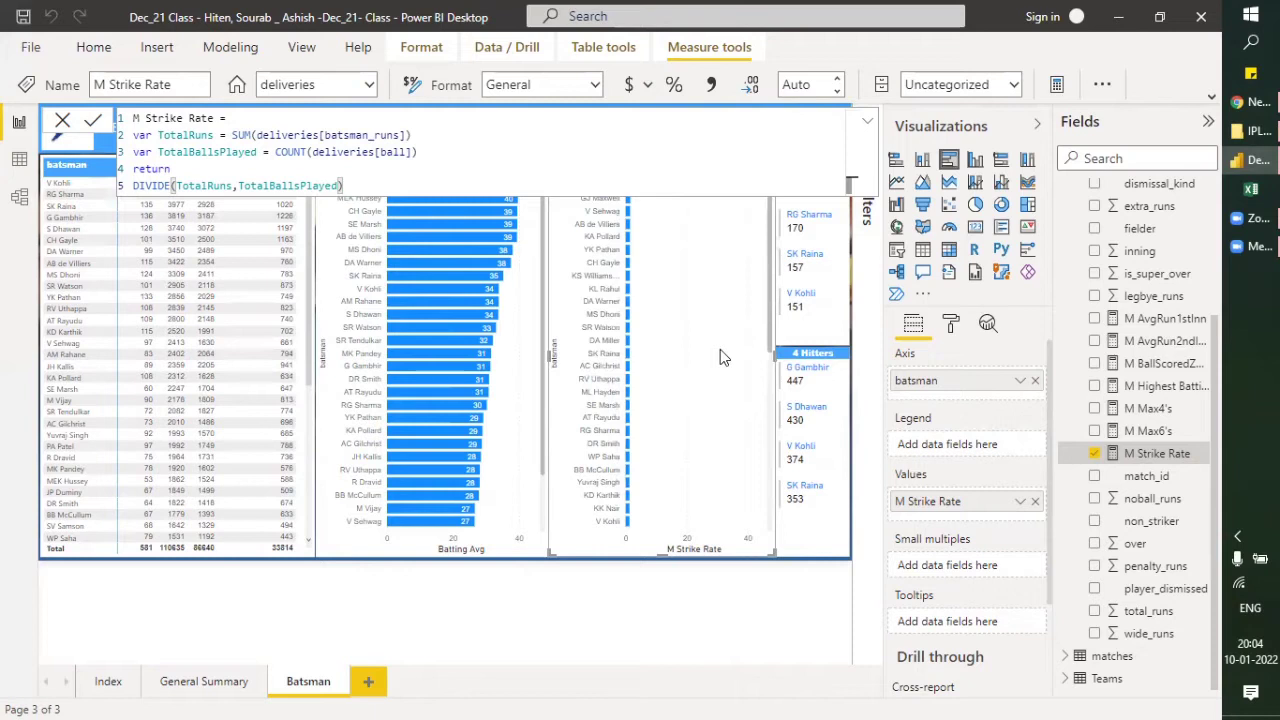
left_click(708, 347)
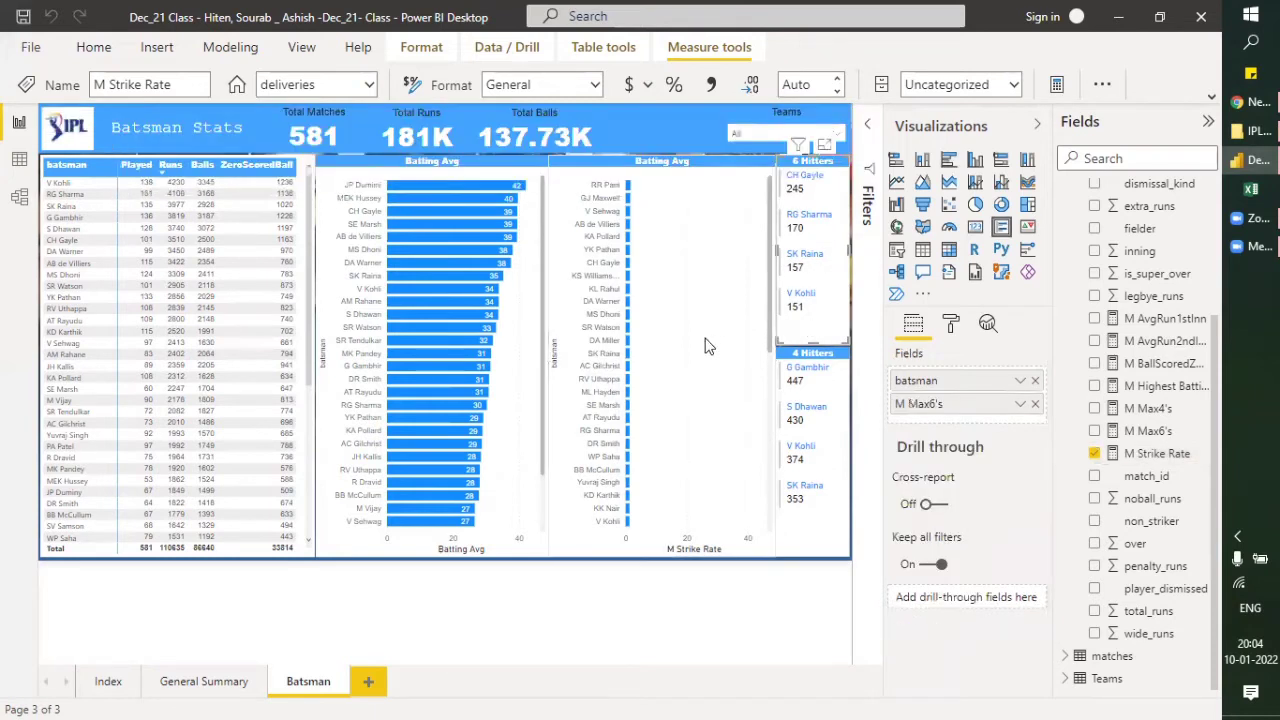
left_click(868, 134)
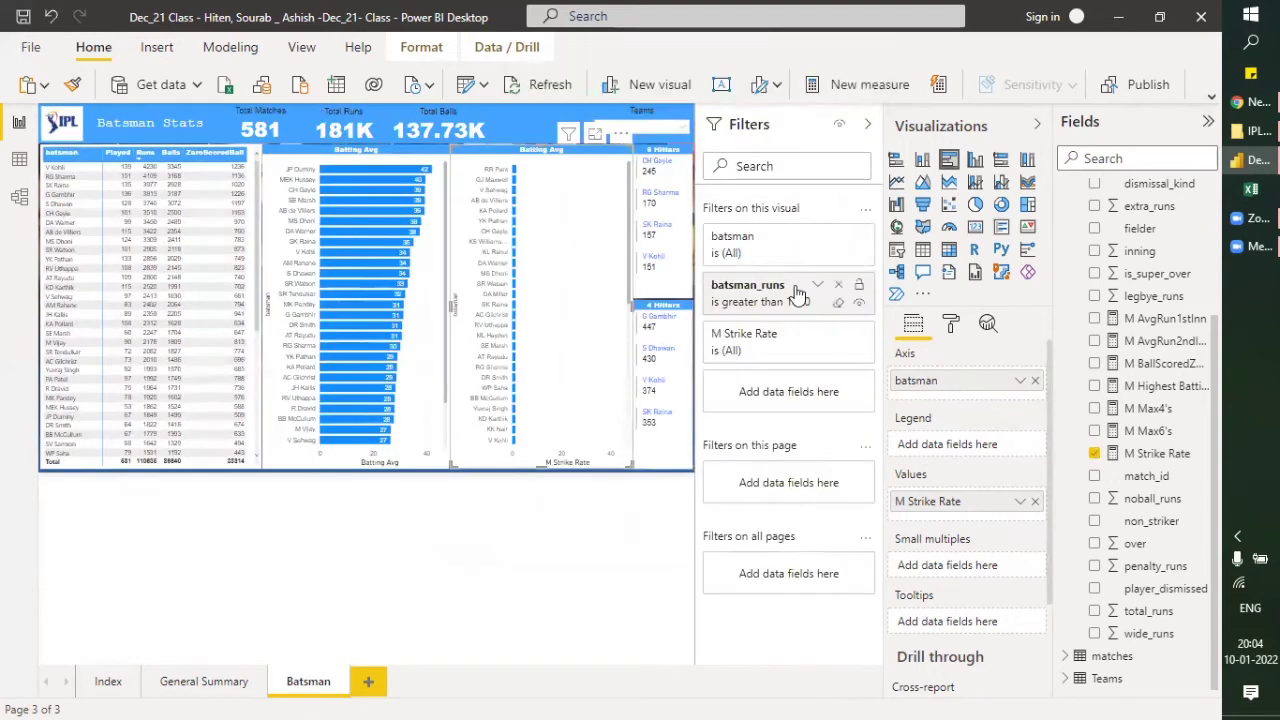
left_click(839, 336)
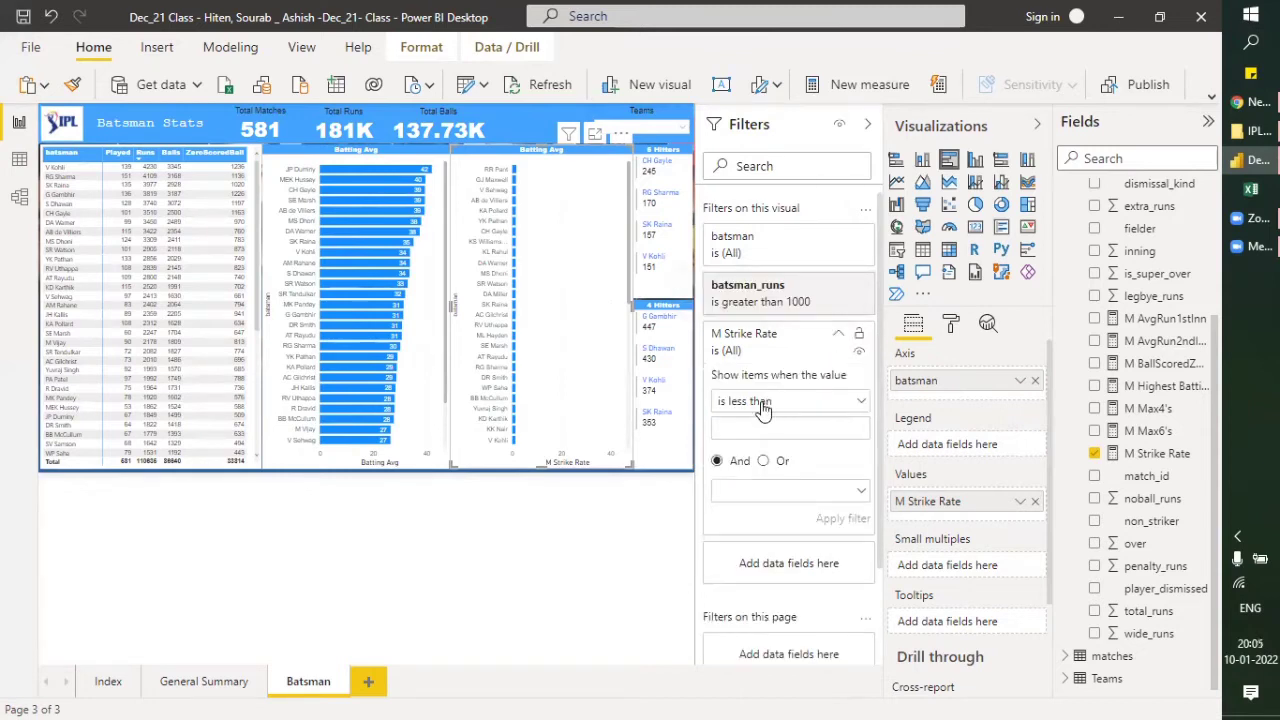
left_click(763, 404)
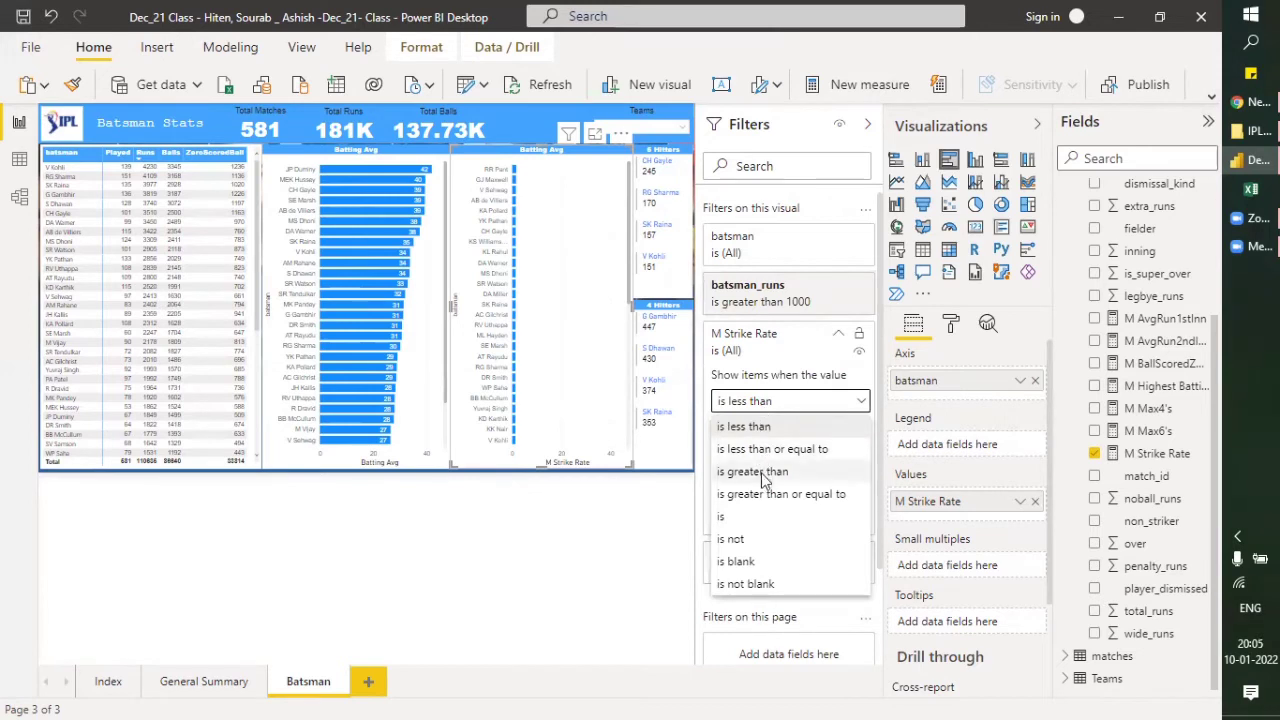
left_click(763, 469)
left_click(731, 430)
type("150")
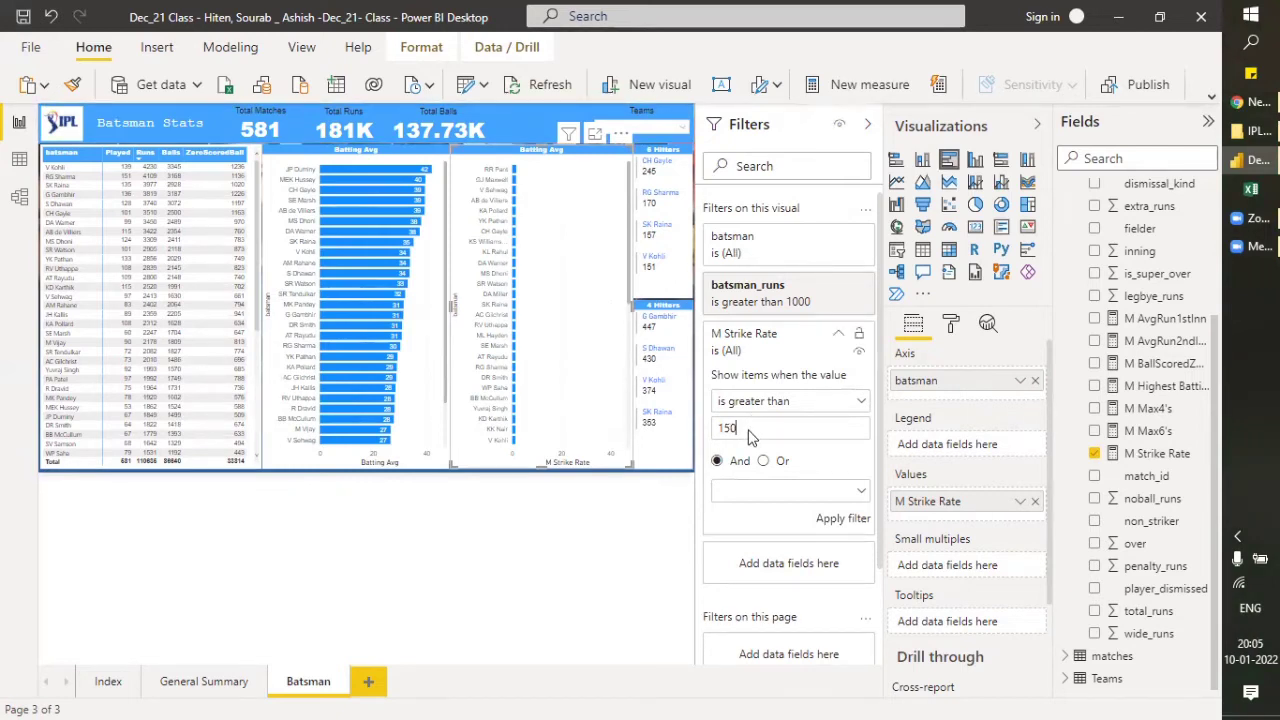
key("BackSpace")
key("BackSpace")
type("20")
left_click(846, 520)
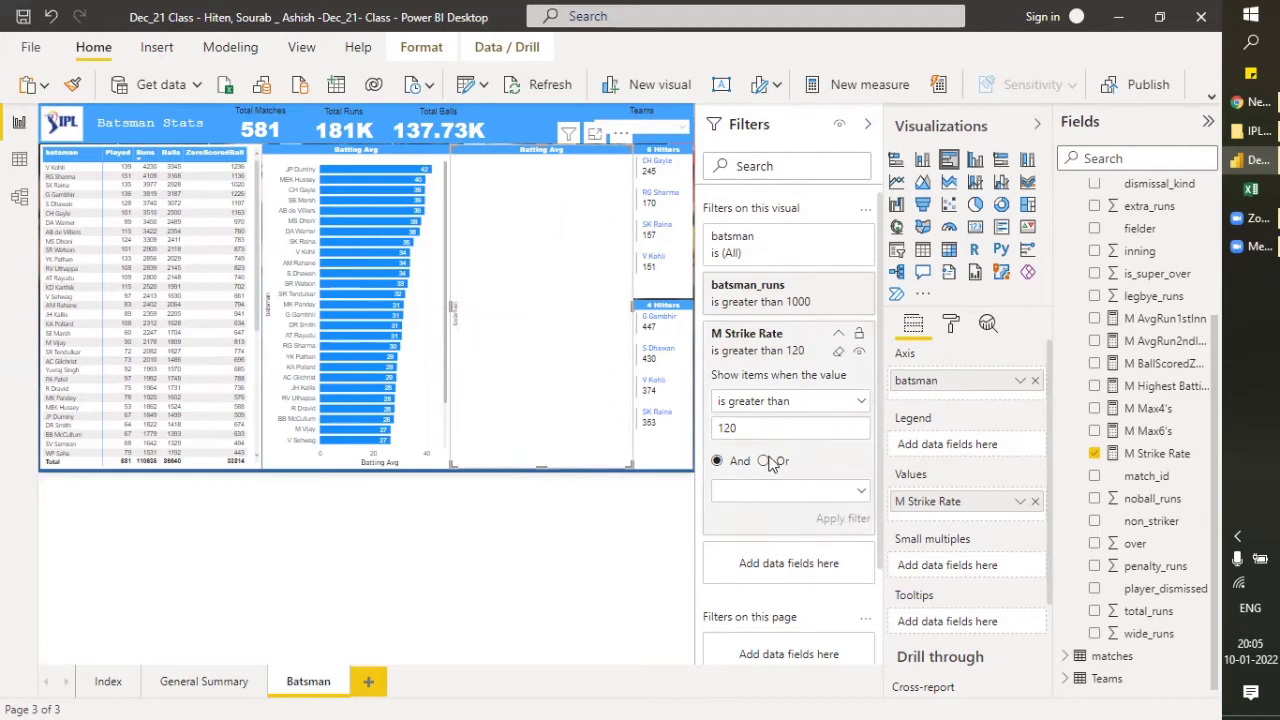
left_click(841, 353)
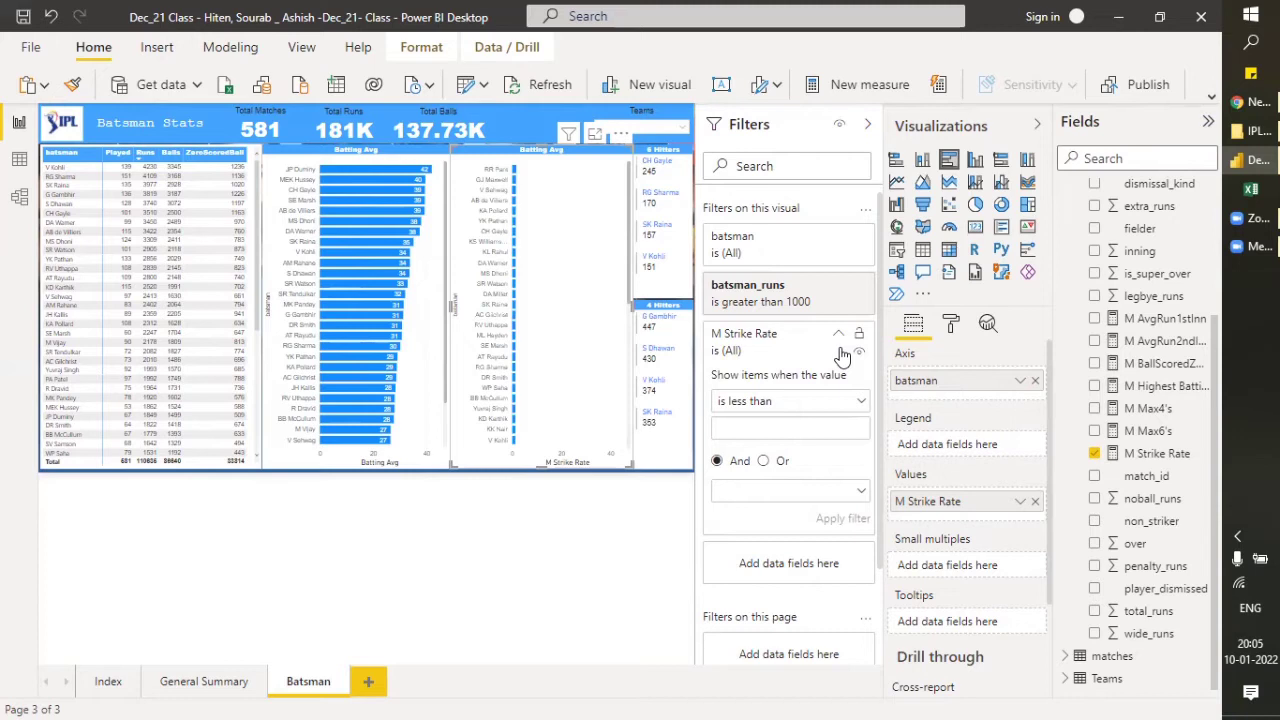
Review the batsman_runs sum and the TotalBallsPlayed count in the M Strike Rate formula.
left_click(1132, 456)
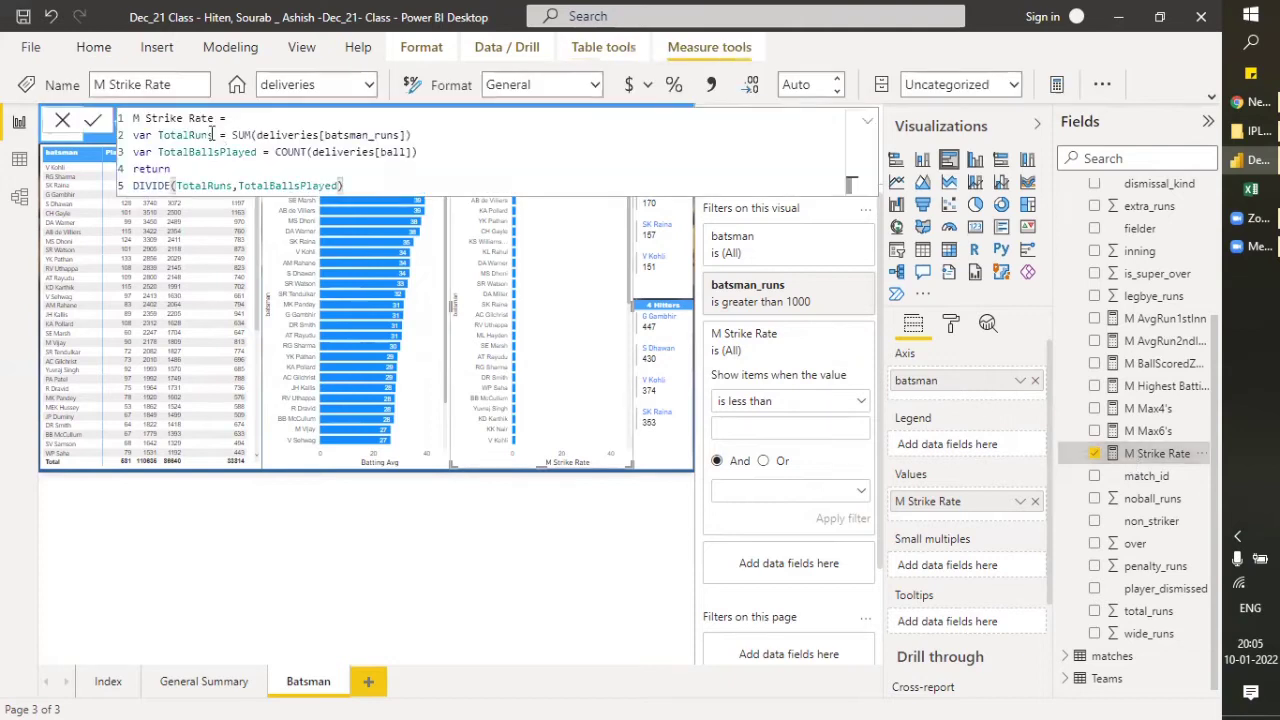
left_click_drag(234, 134, 450, 135)
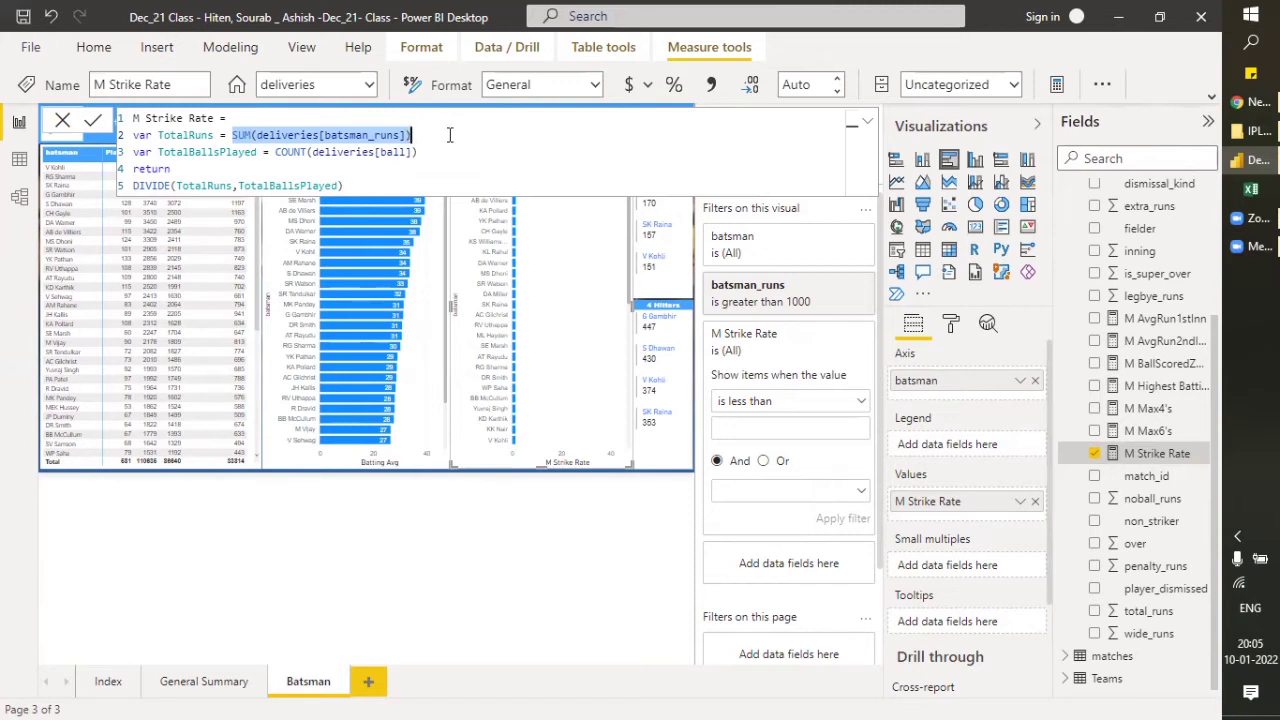
left_click(157, 152)
left_click(491, 155, "shift")
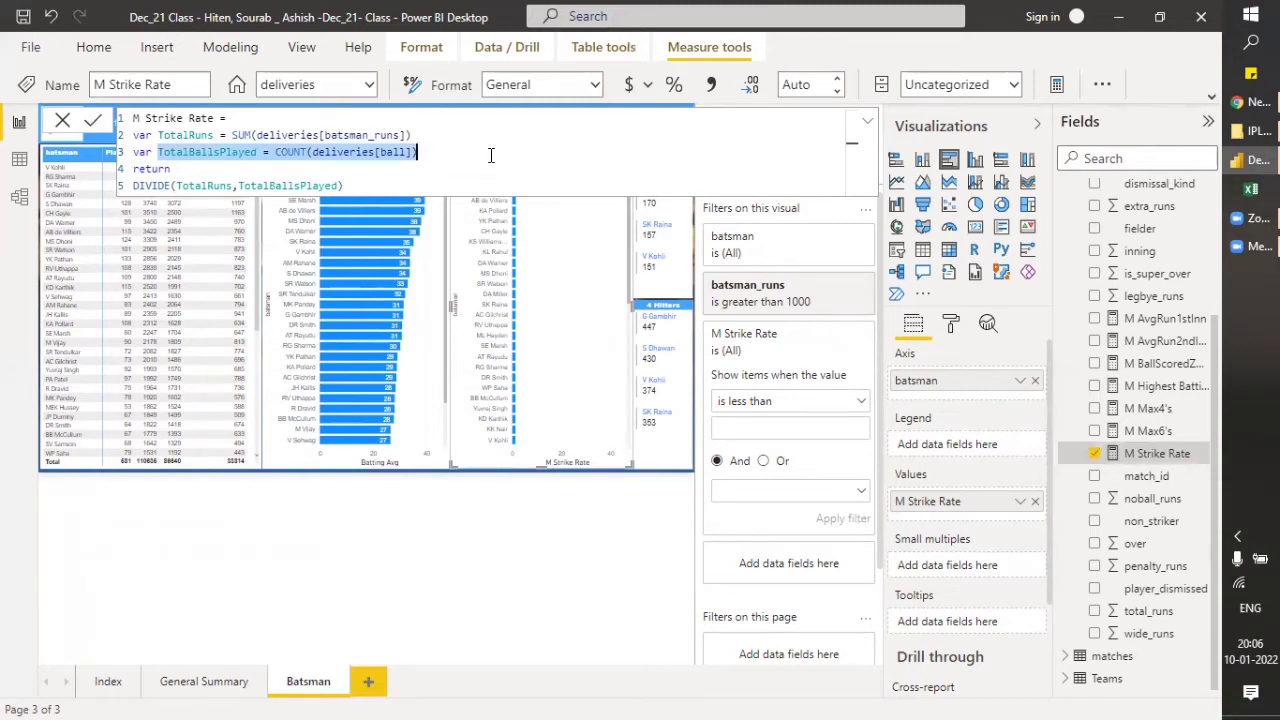
left_click(491, 155)
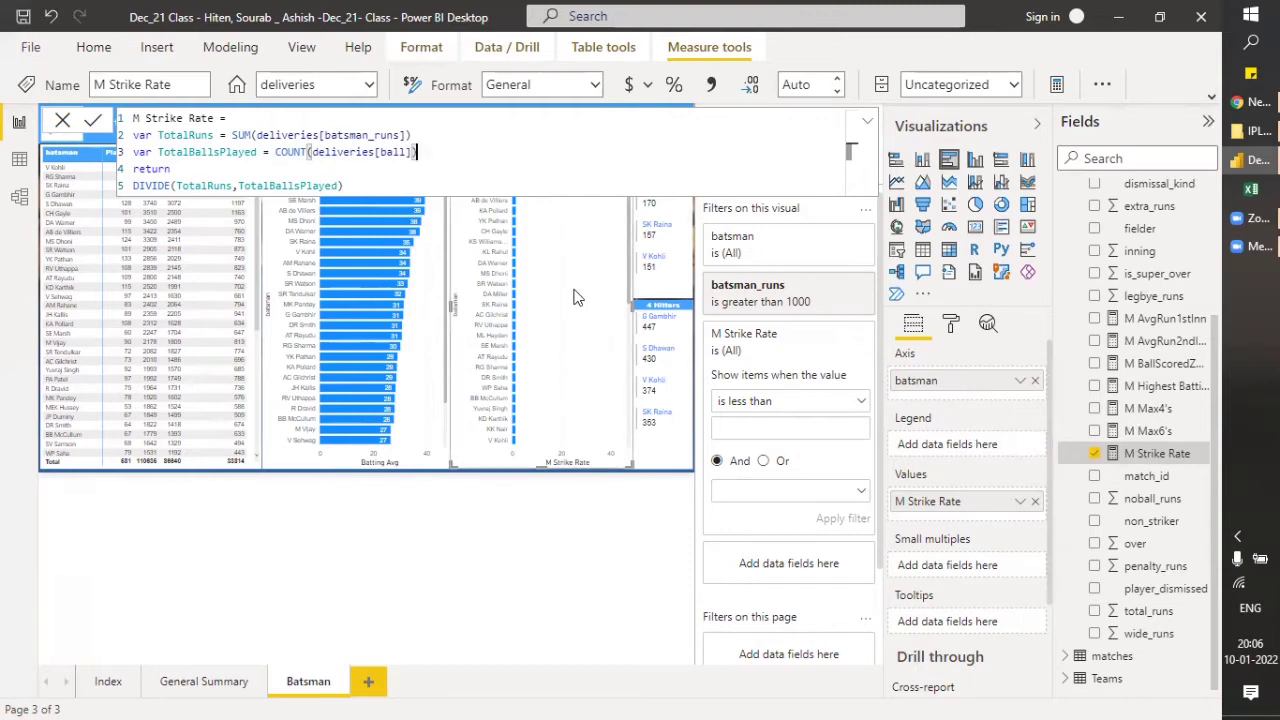
Try the strike rate visual as a clustered column chart and switch it back to a clustered bar chart.
left_click(974, 165)
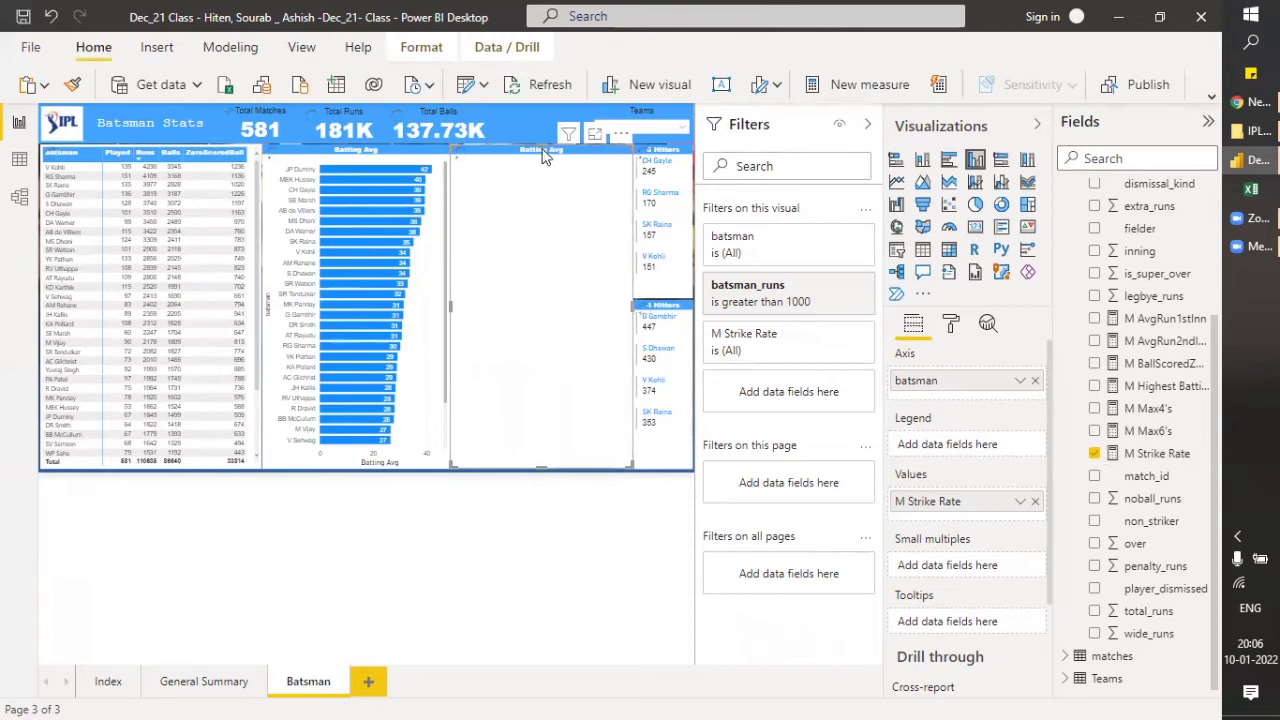
mouse_move(543, 150)
left_mouse_down()
mouse_move(553, 345)
mouse_move(548, 149)
left_mouse_up()
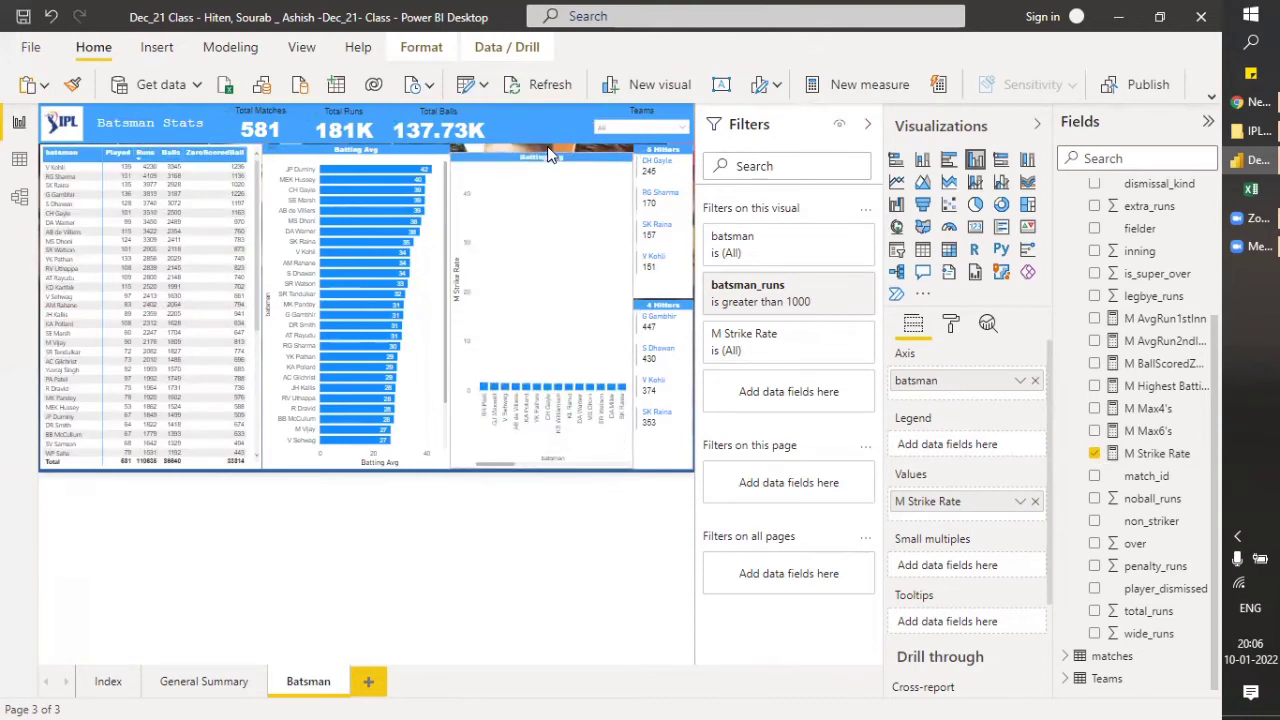
left_click(948, 161)
scroll(537, 316, "down", 5)
scroll(538, 314, "up", 5)
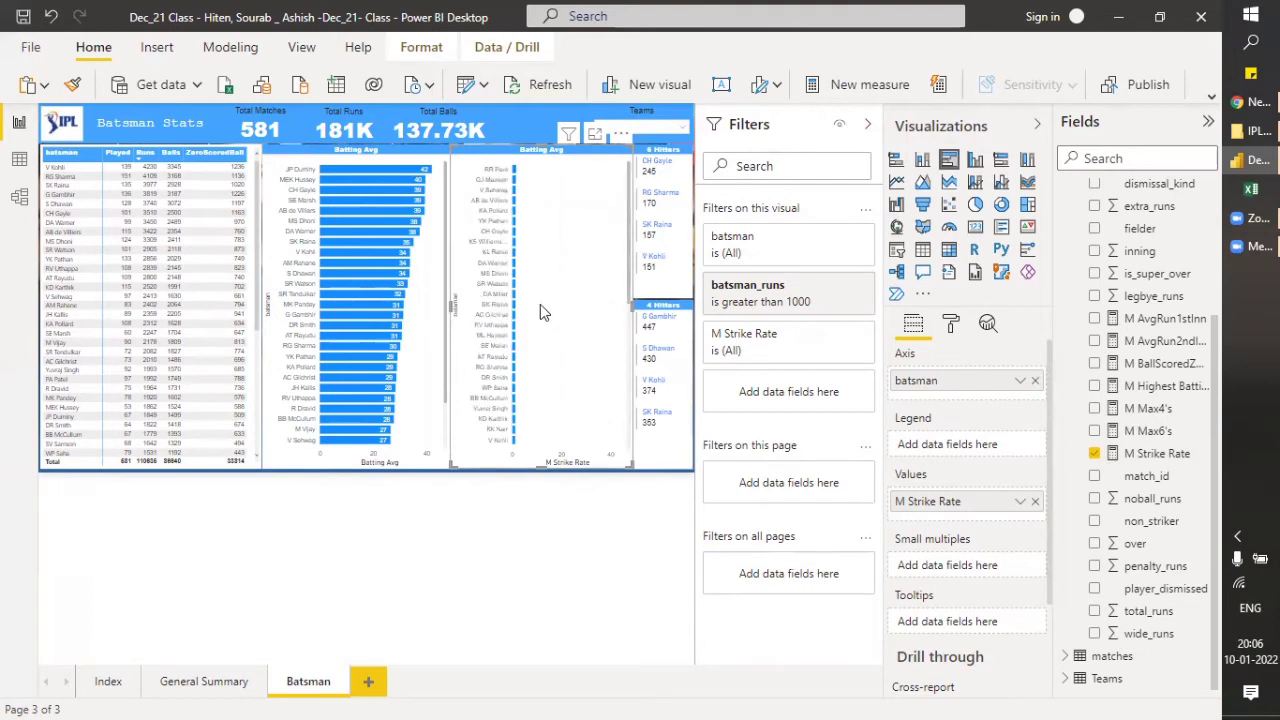
Format the M Strike Rate measure as a percentage and check the bars in its chart.
left_click(1157, 453)
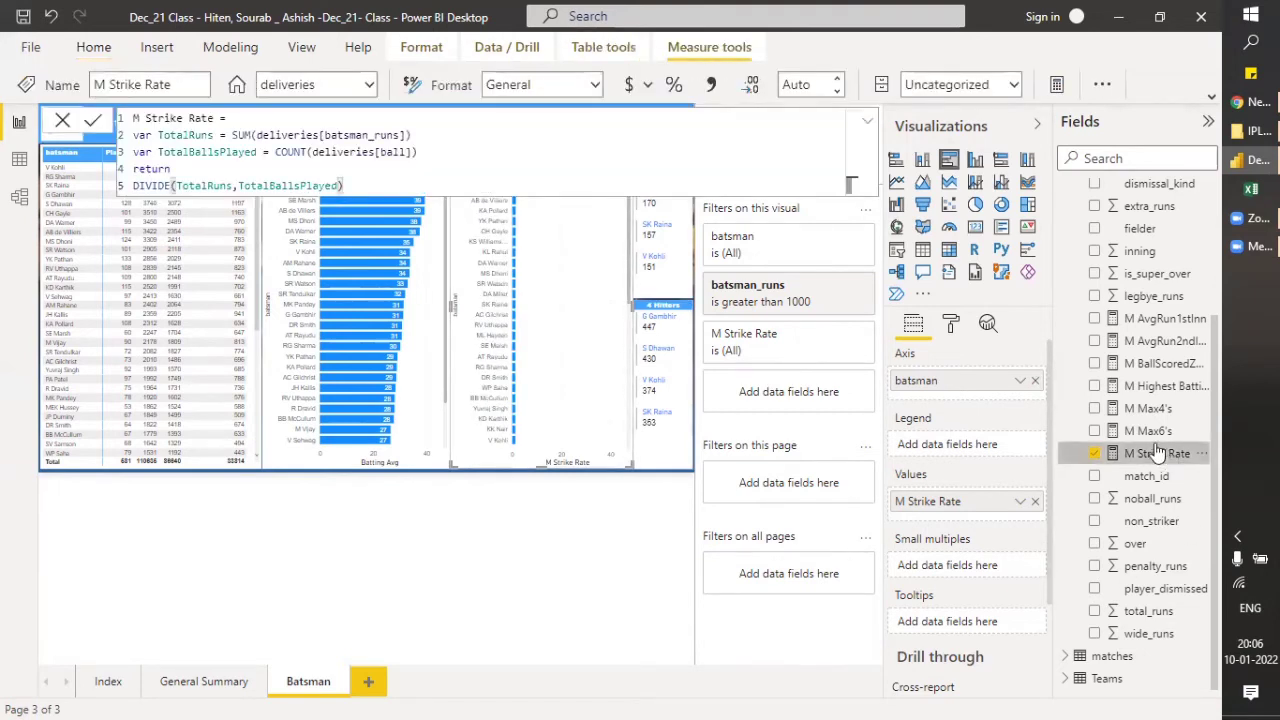
left_click(673, 88)
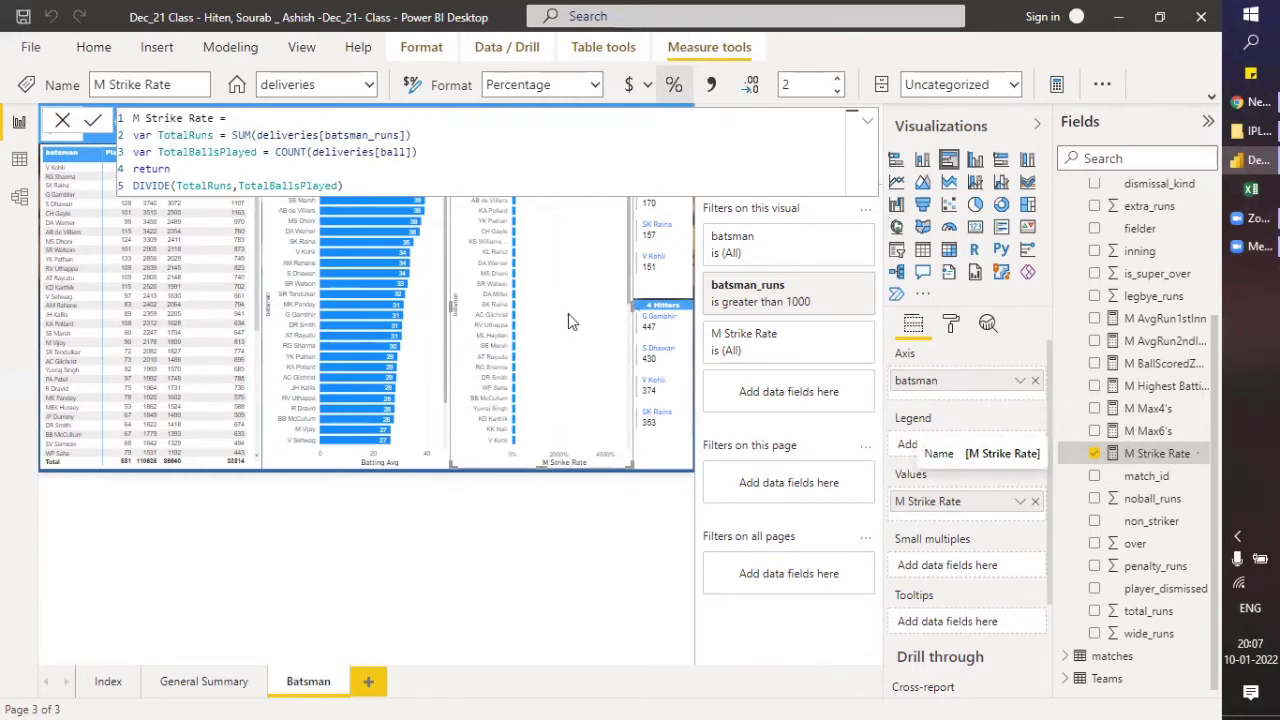
left_click(581, 330)
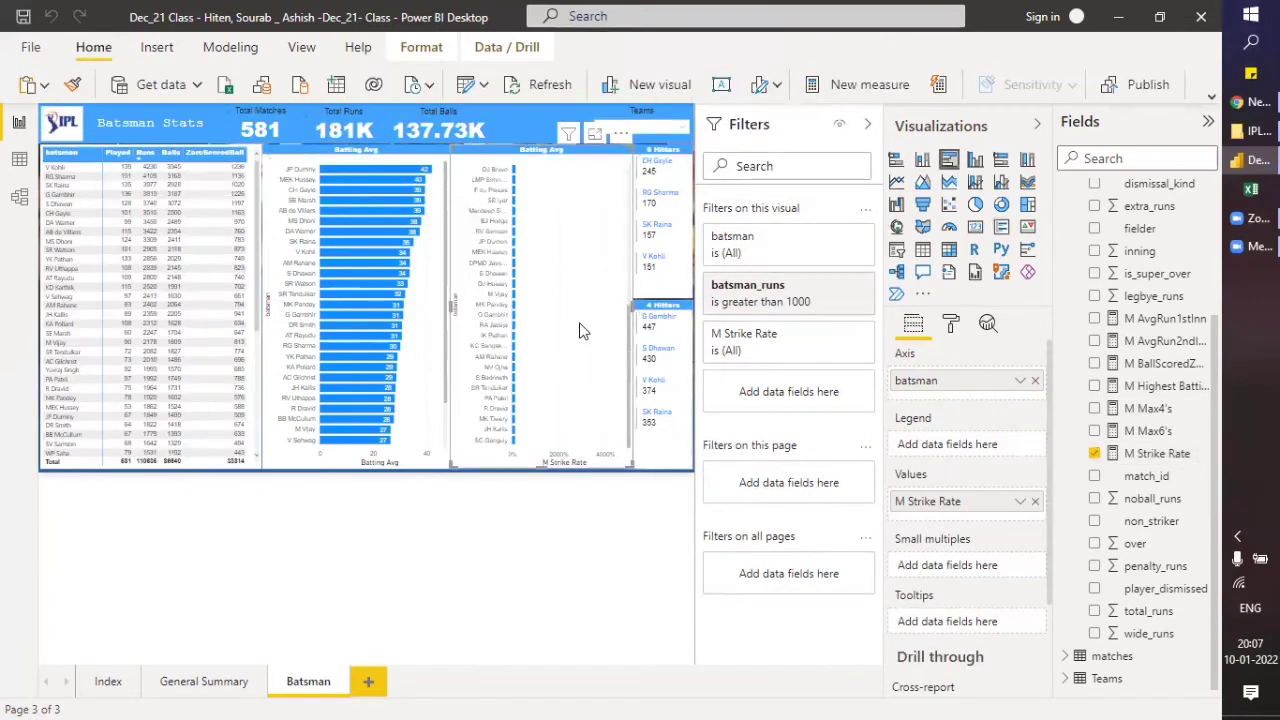
scroll(583, 331, "up", 5)
scroll(583, 331, "down", 5)
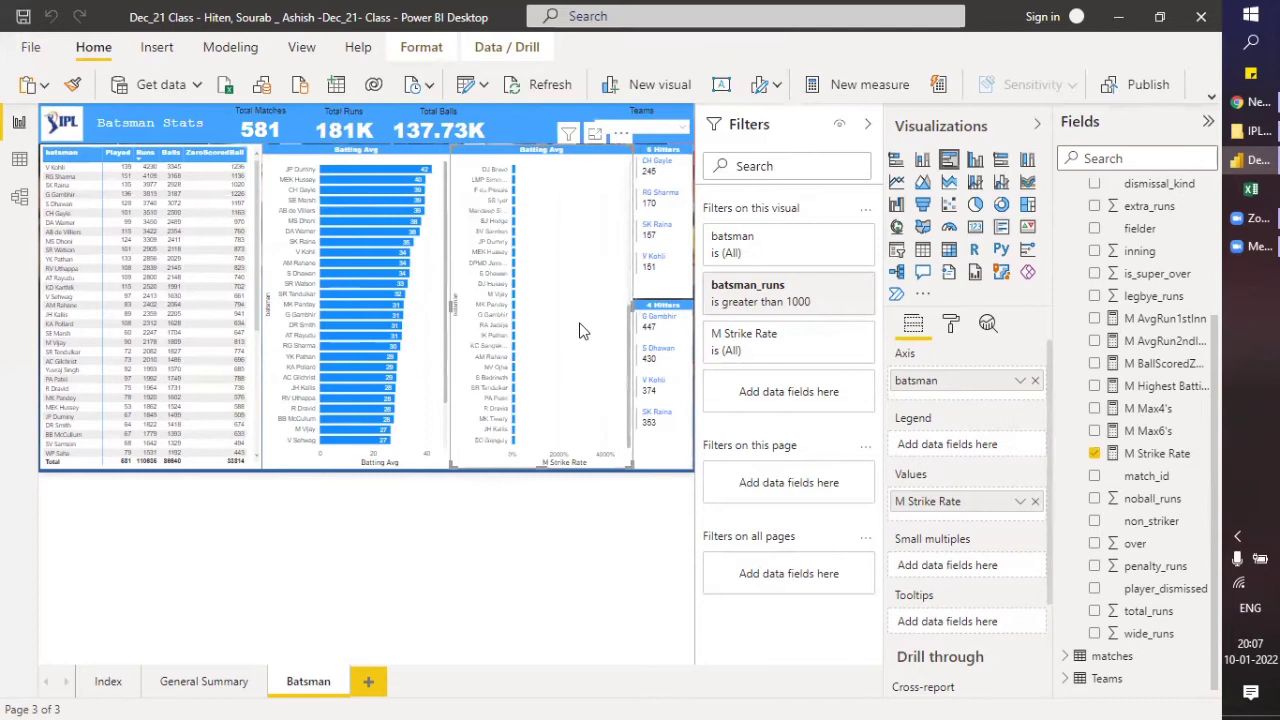
Recheck the full M Strike Rate formula, including its DIVIDE expression, against the bars in the strike rate chart.
left_click(1158, 455)
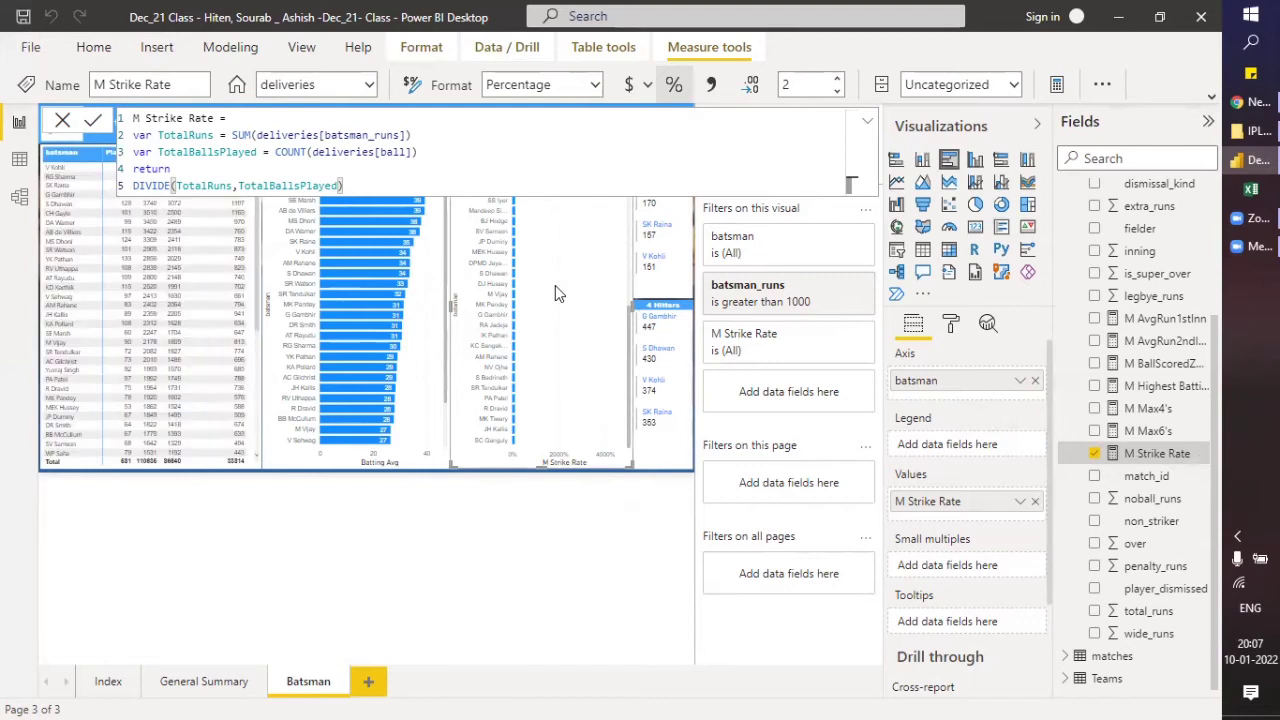
scroll(555, 285, "up", 5)
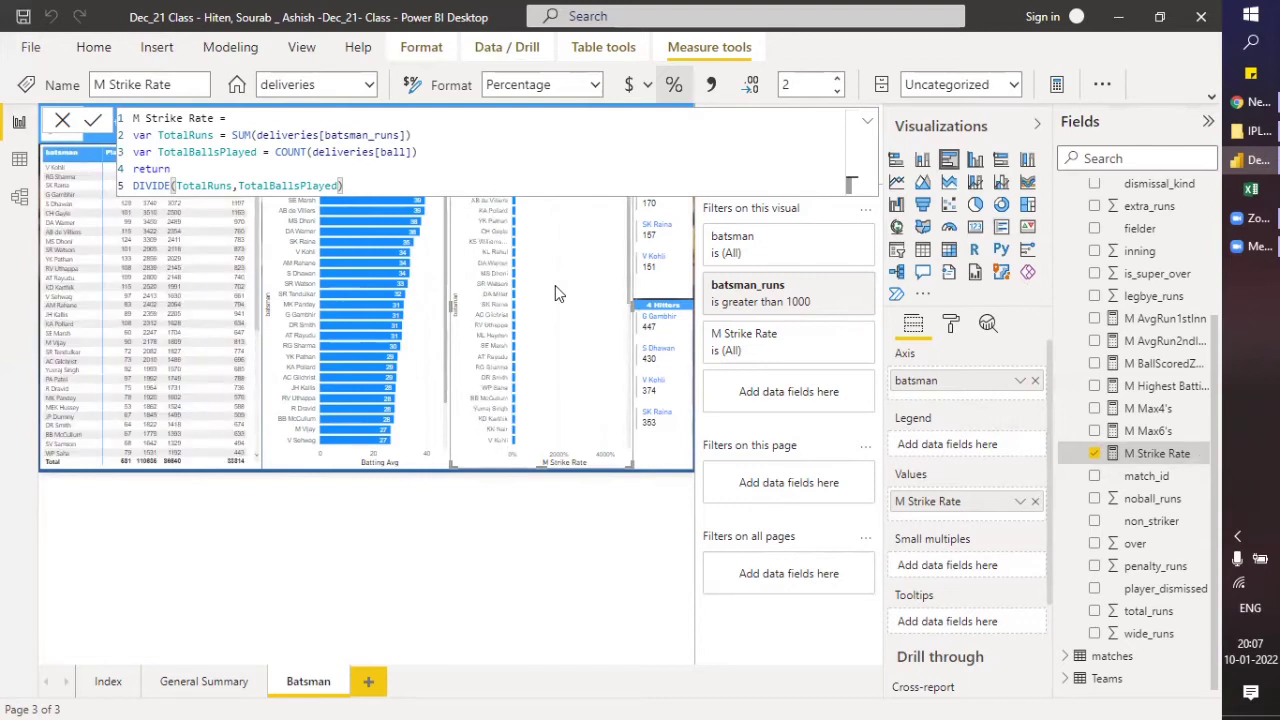
left_click(868, 121)
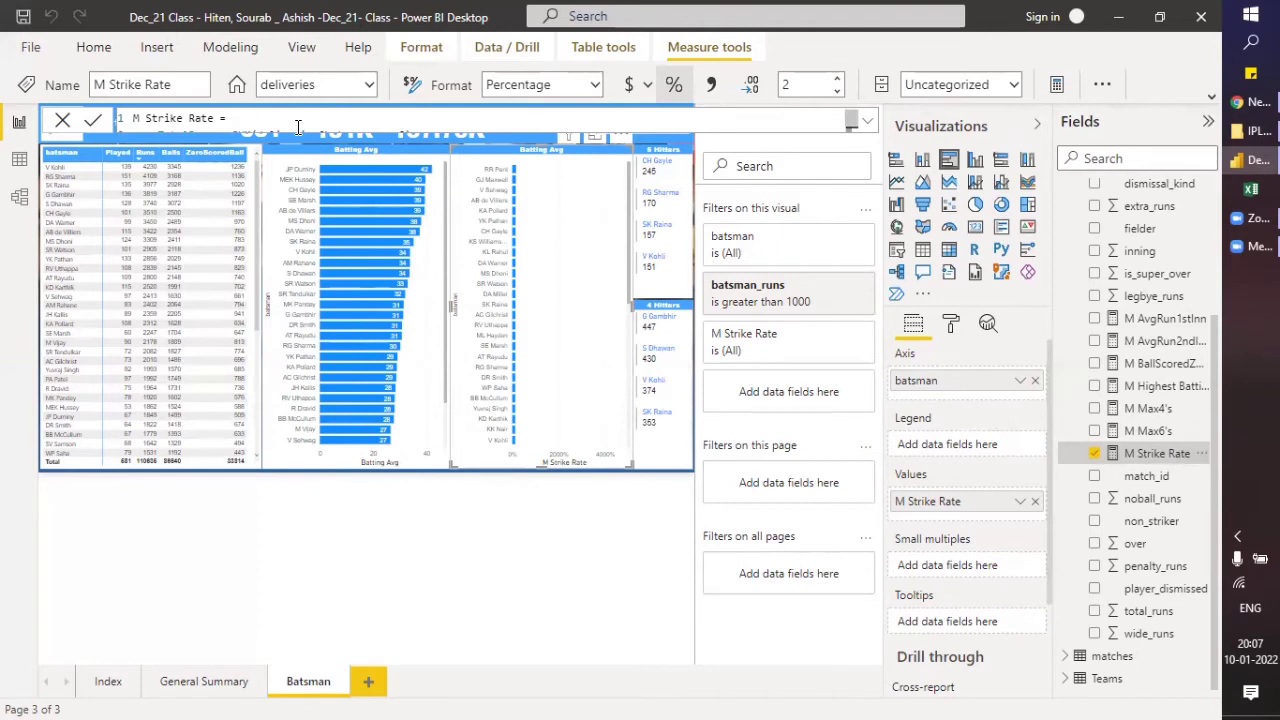
left_click(867, 122)
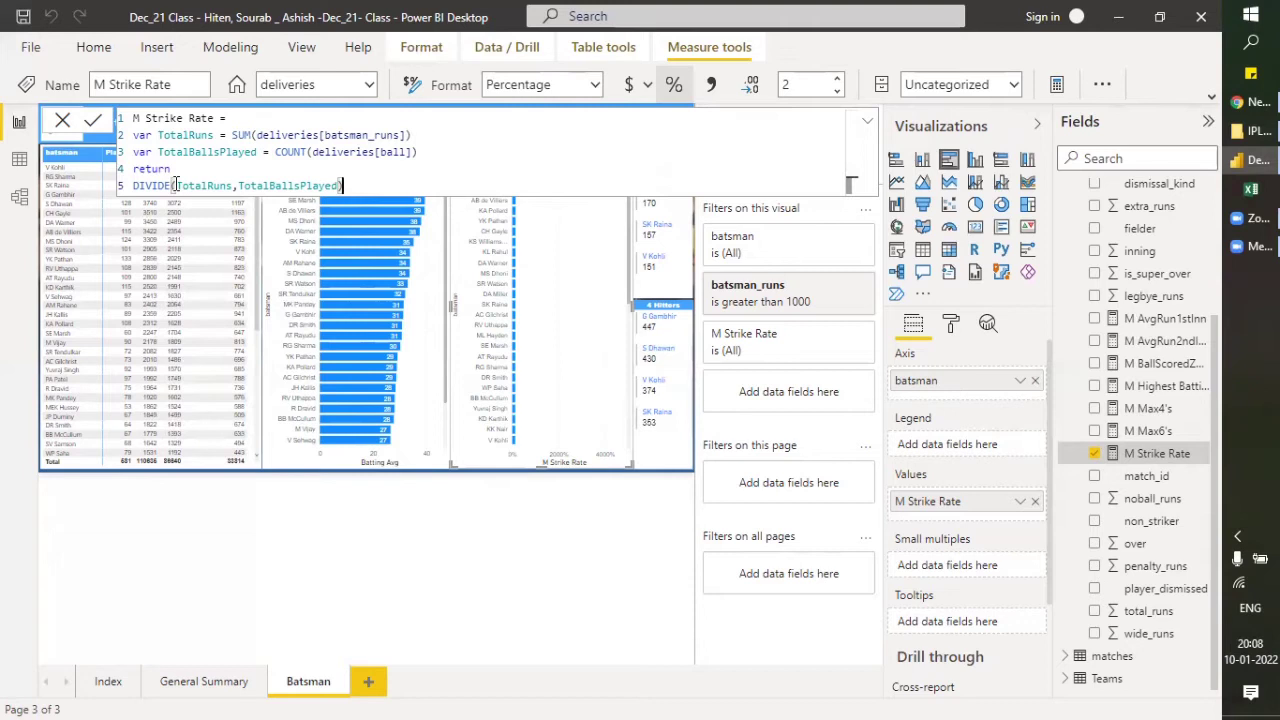
left_click(308, 152)
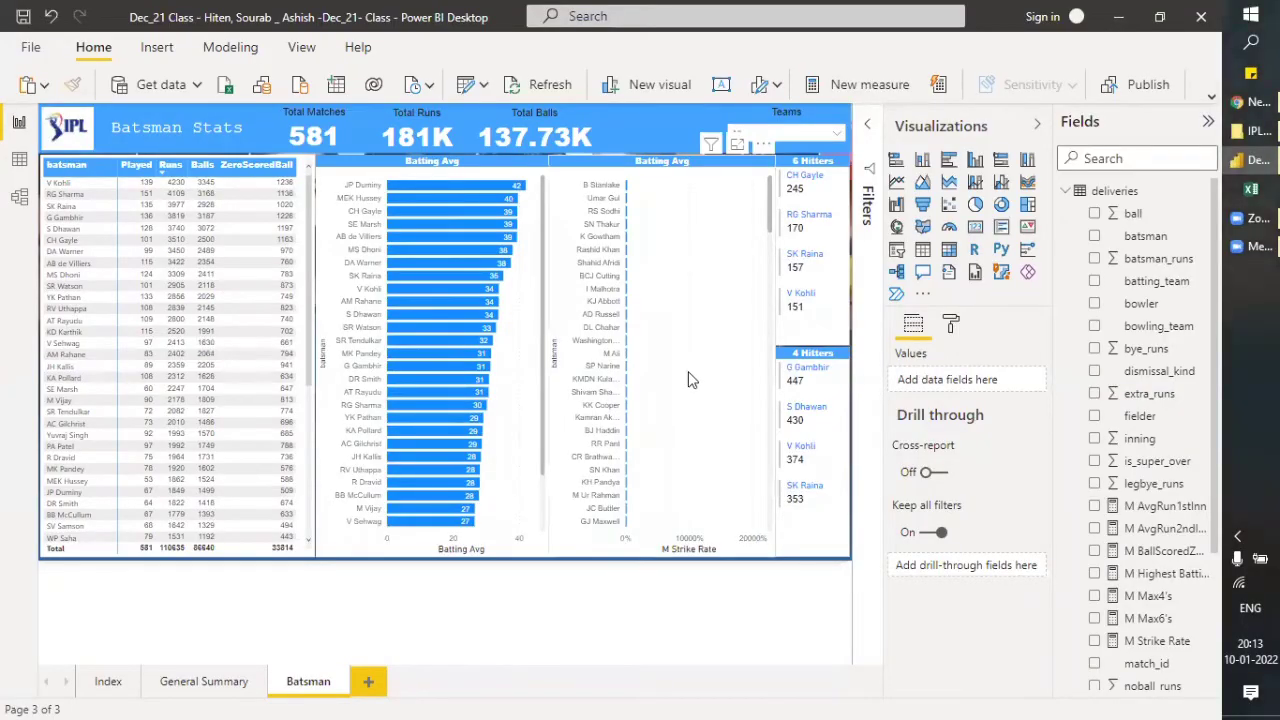
Replace the duplicated strike rate chart with a new empty clustered bar chart filling the gap between Batting Avg and the hitters cards.
left_click(686, 319)
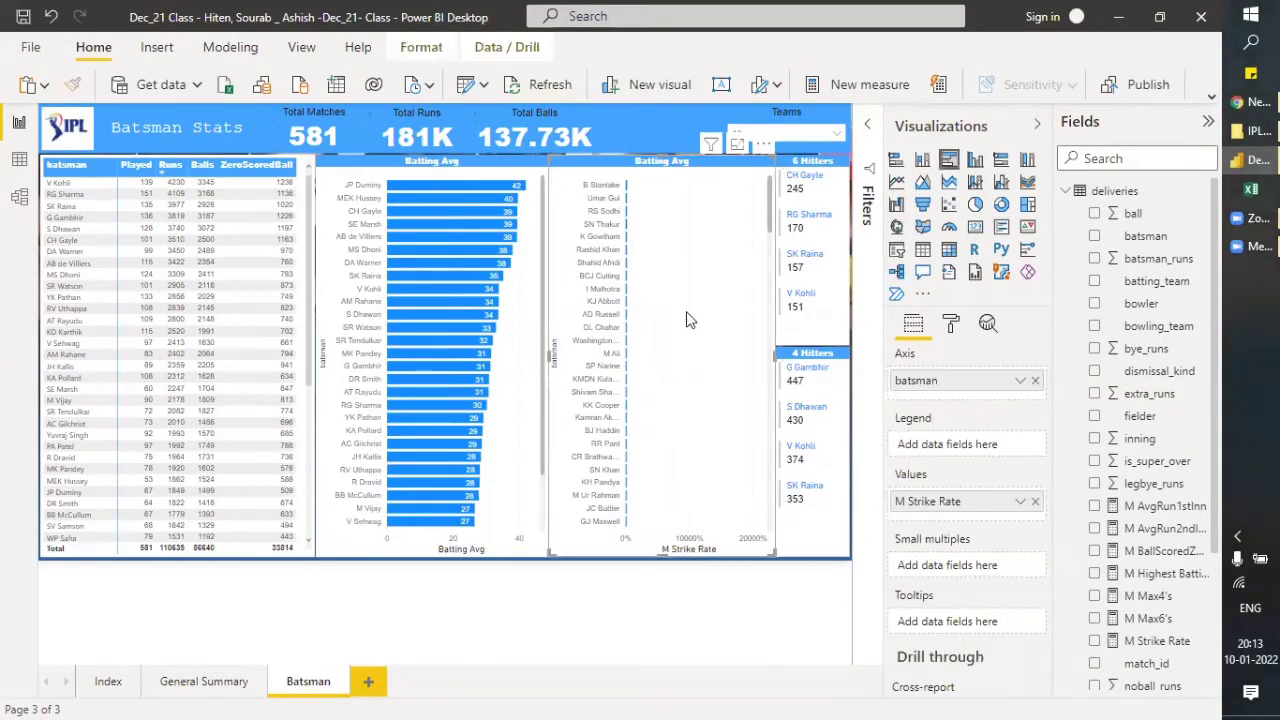
key("Delete")
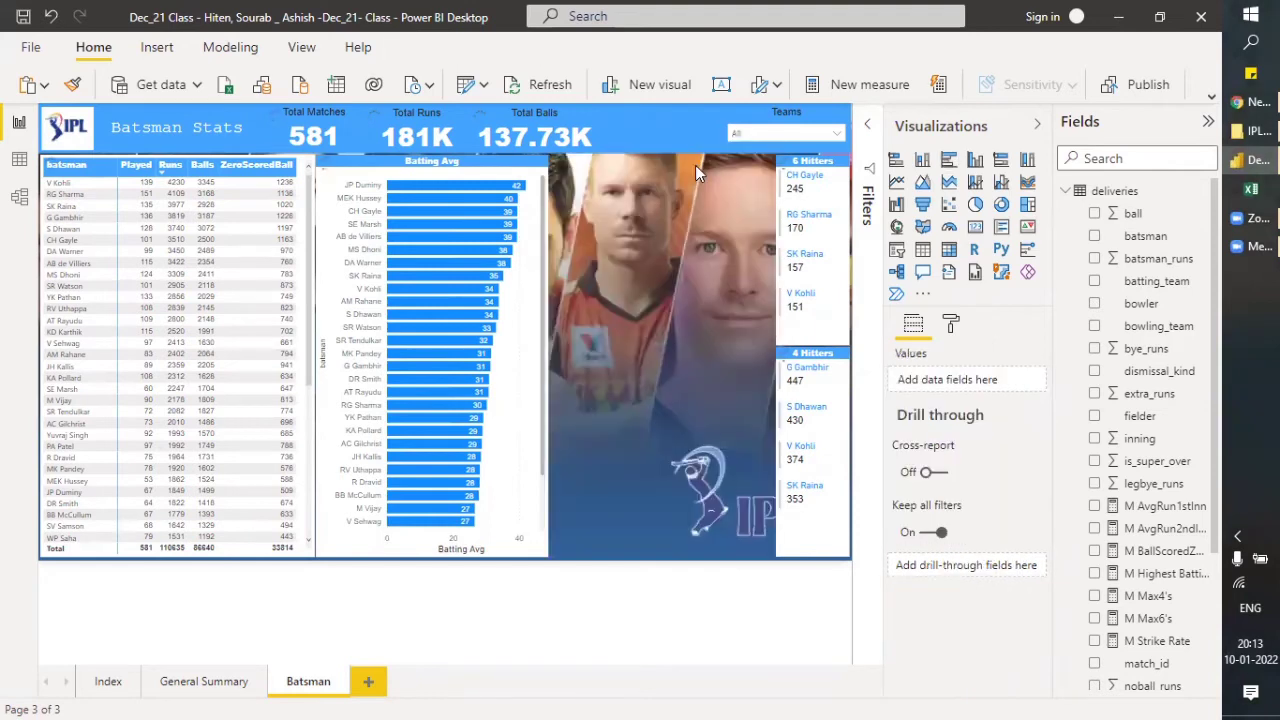
left_click(950, 161)
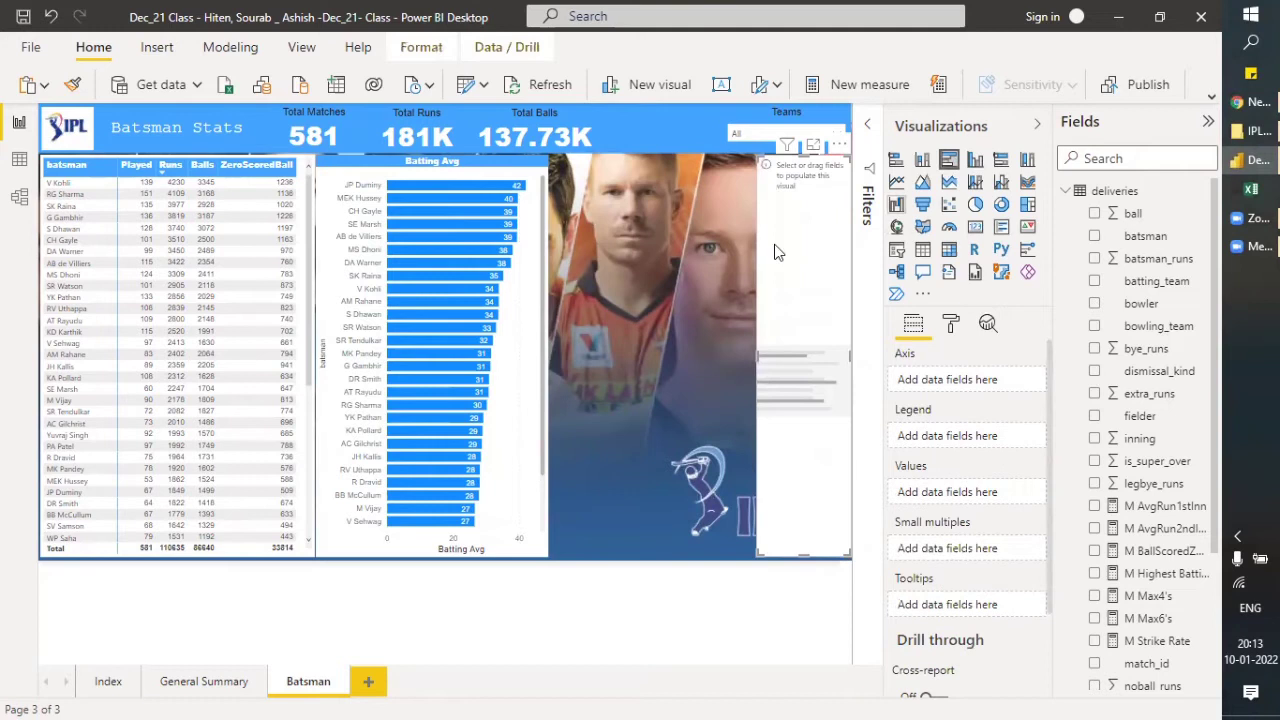
left_click_drag(806, 239, 605, 243)
left_click(654, 362)
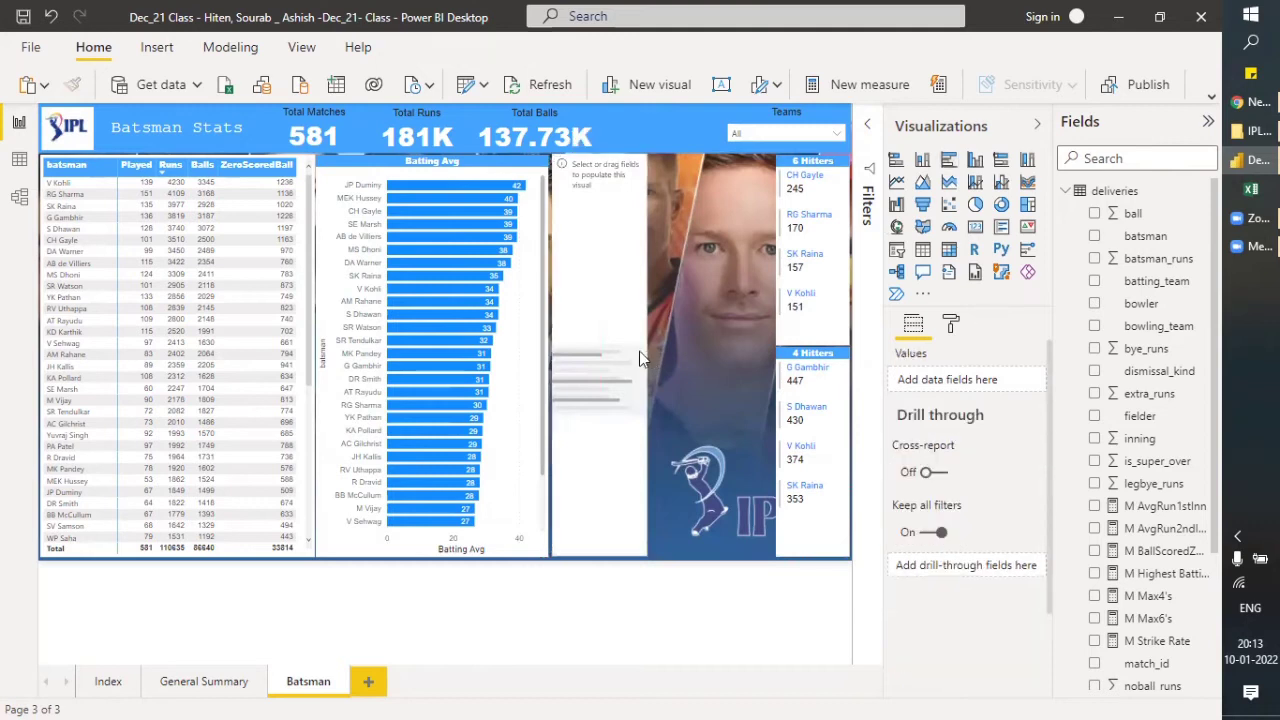
left_click_drag(647, 358, 765, 351)
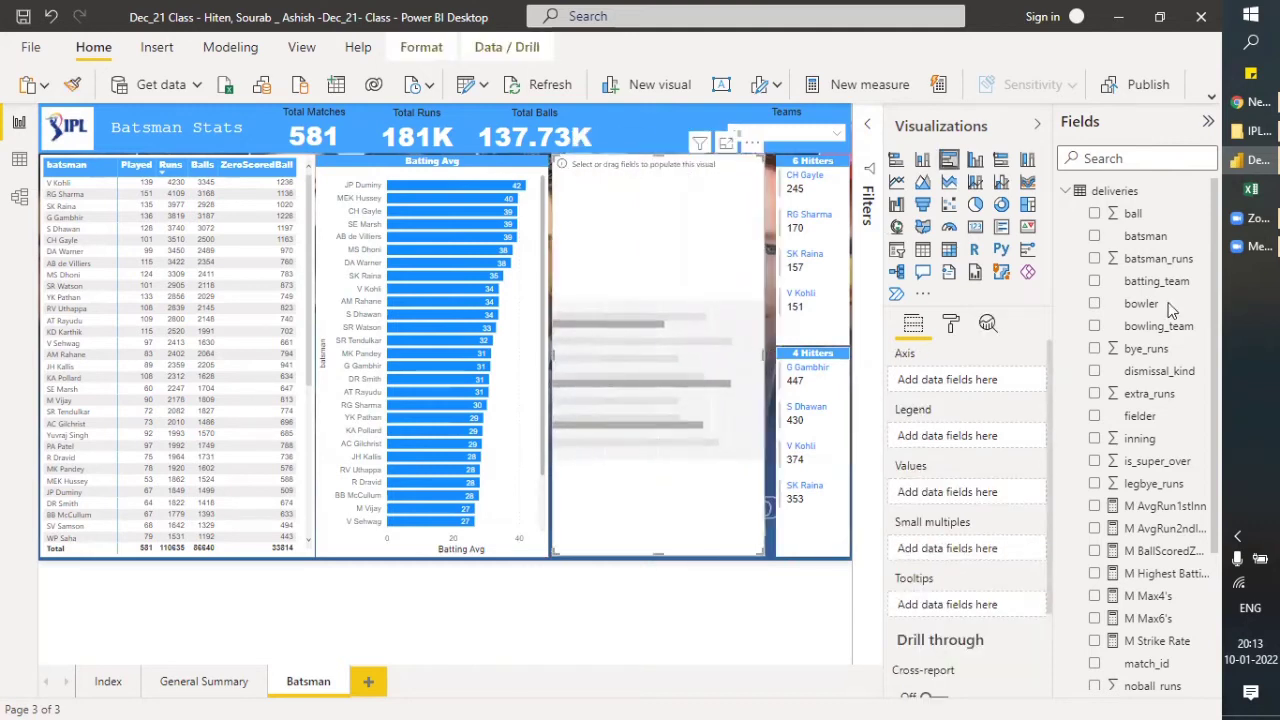
Plot M Strike Rate by batsman in the new bar chart and turn on its data labels.
left_click_drag(1153, 238, 984, 379)
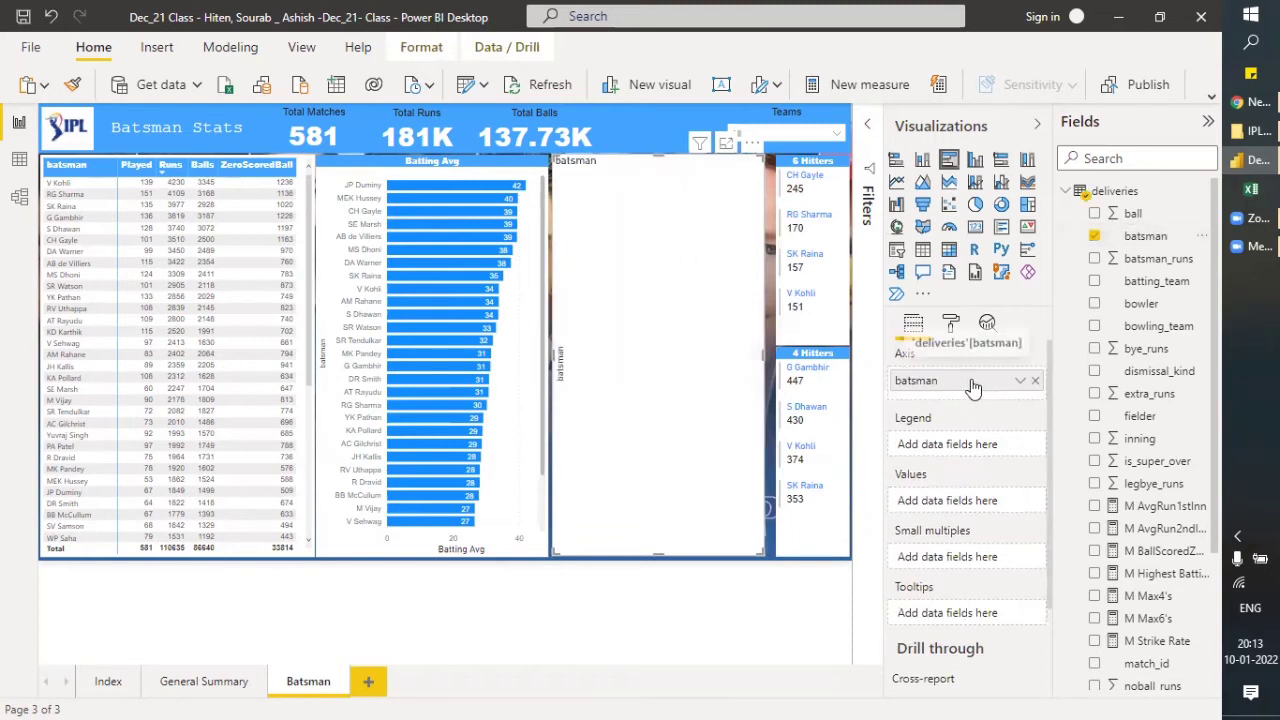
scroll(1140, 390, "down", 1)
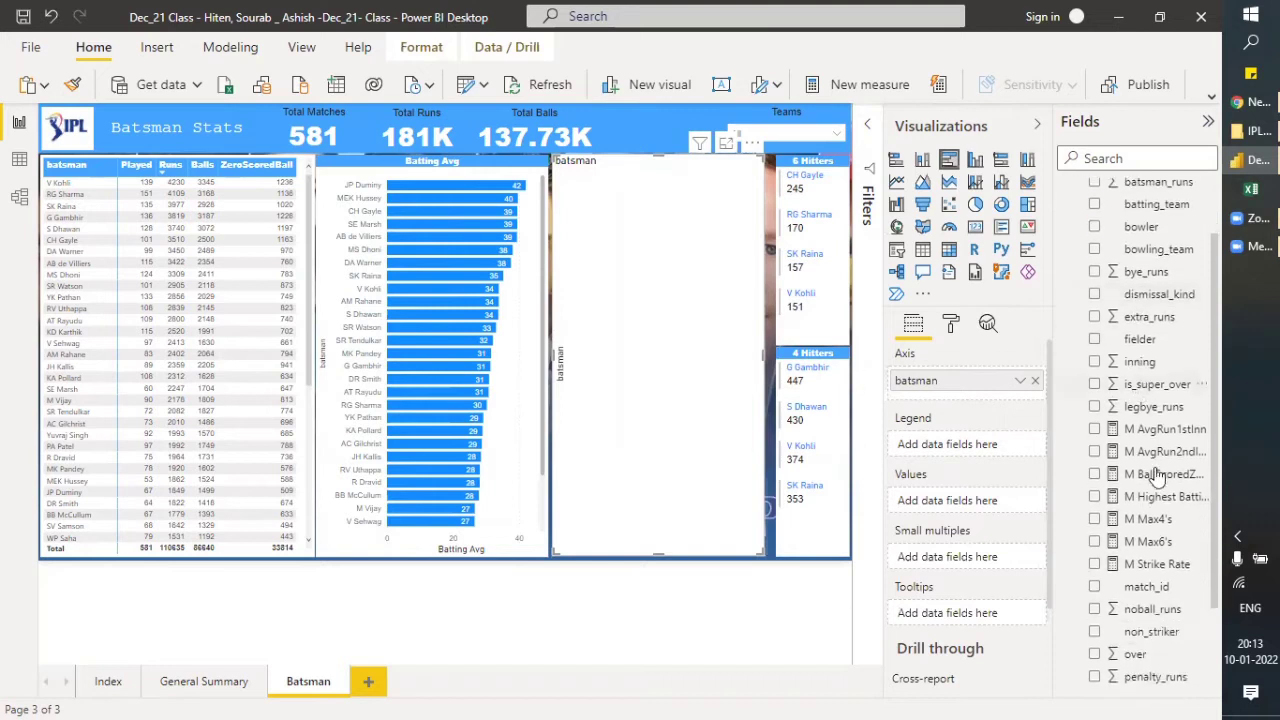
left_click_drag(1150, 566, 955, 500)
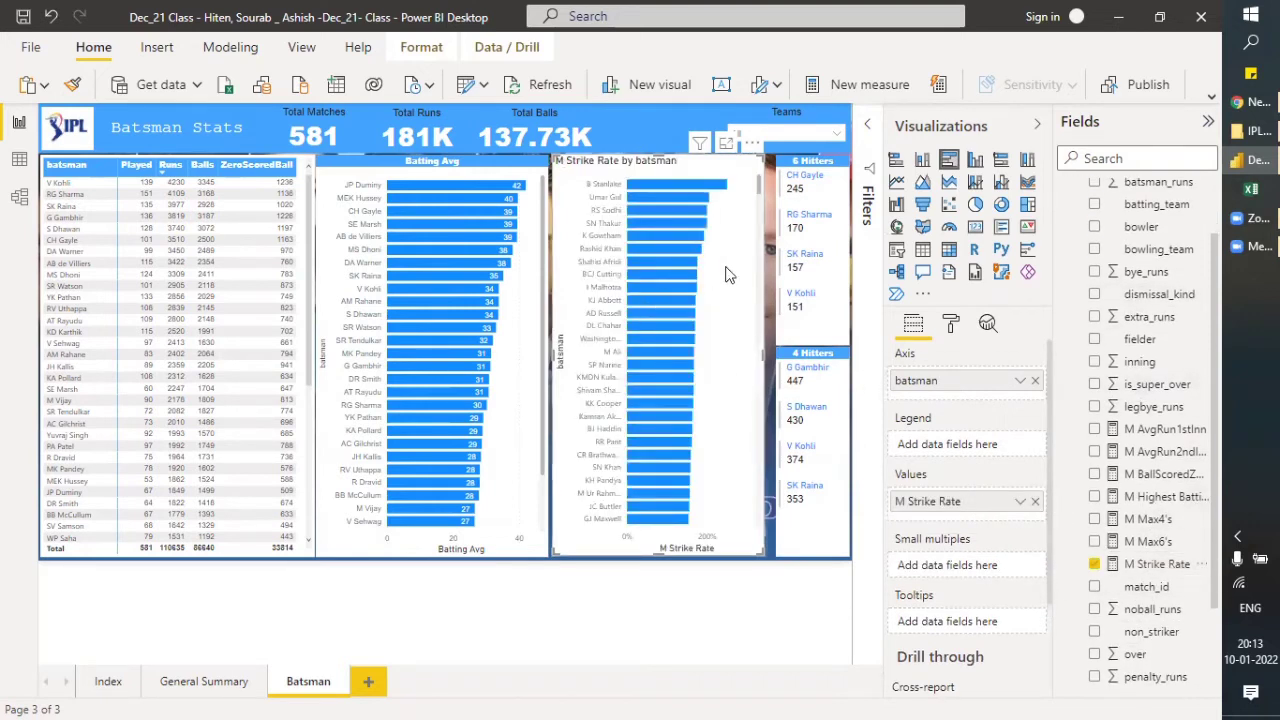
left_click(953, 322)
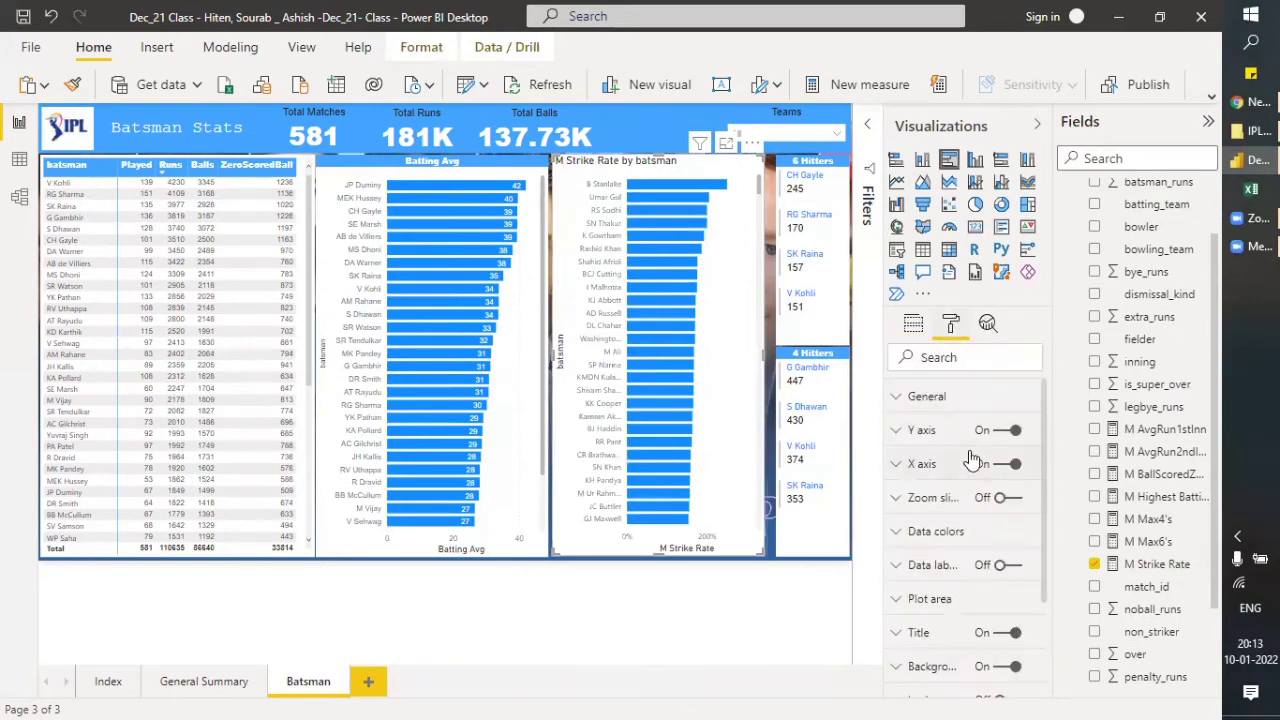
left_click(999, 567)
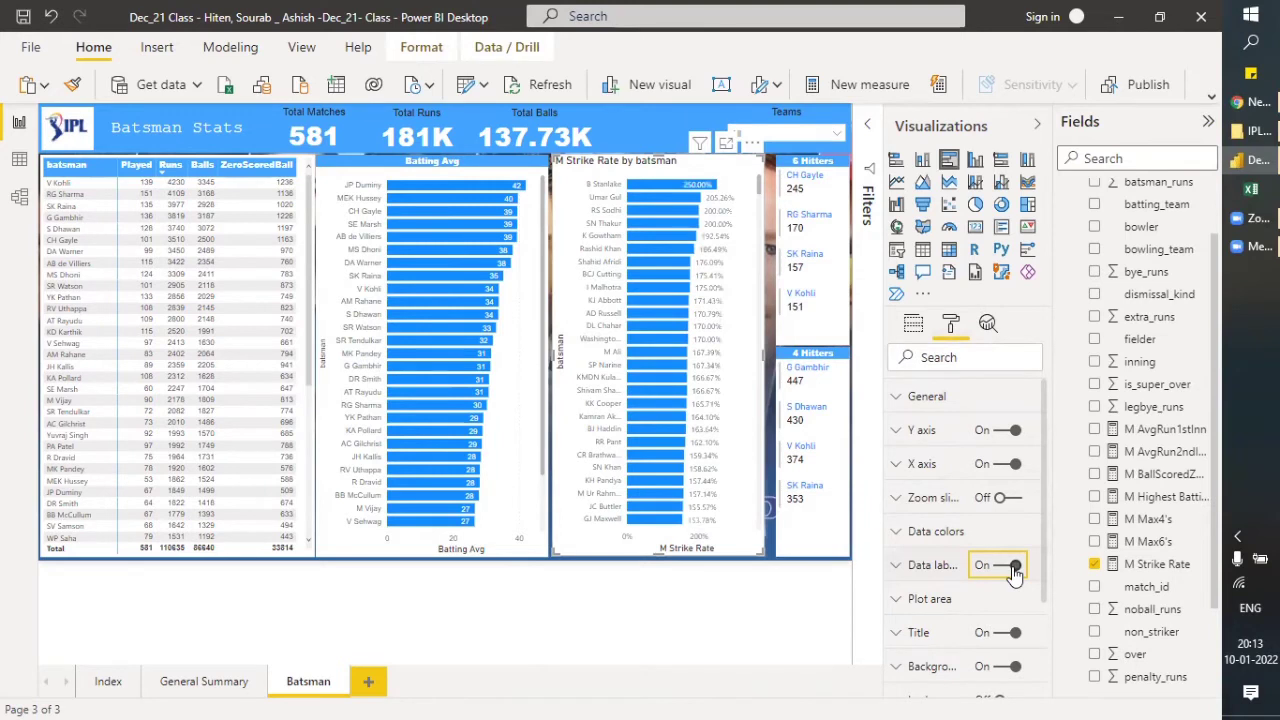
Format the M Strike Rate measure as a percentage with 0 decimal places.
left_click(1157, 564)
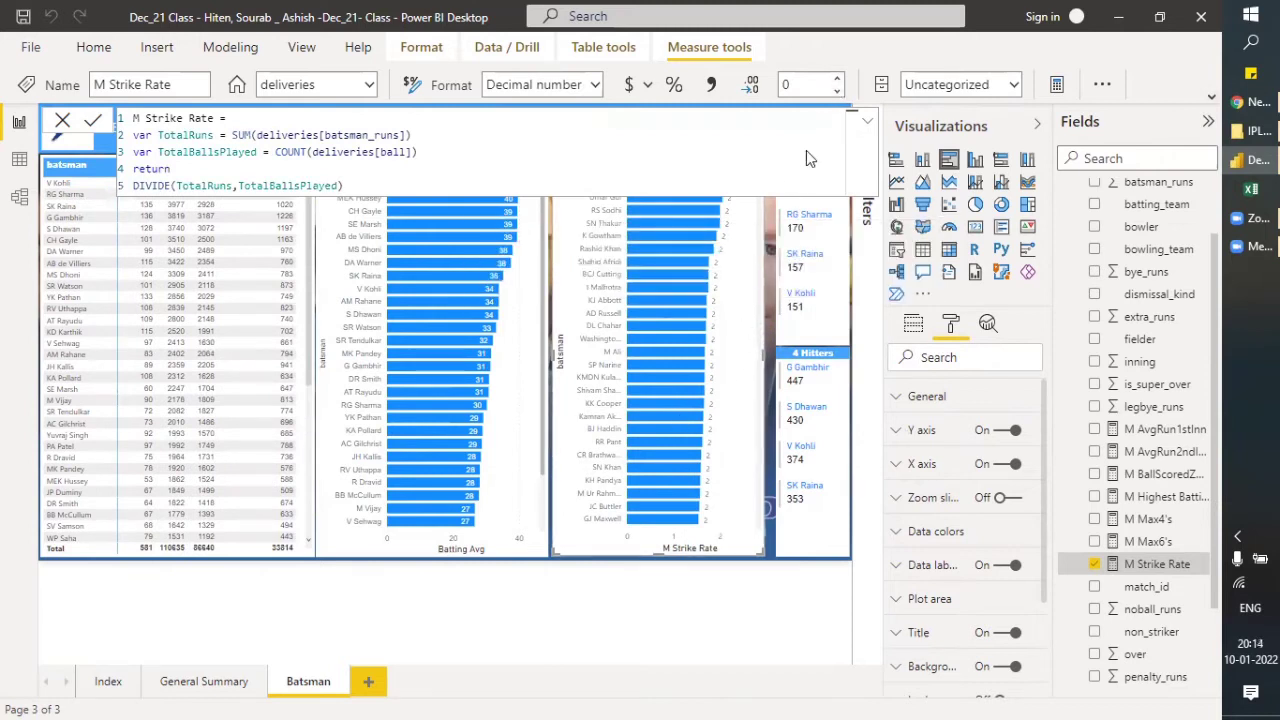
left_click(1211, 99)
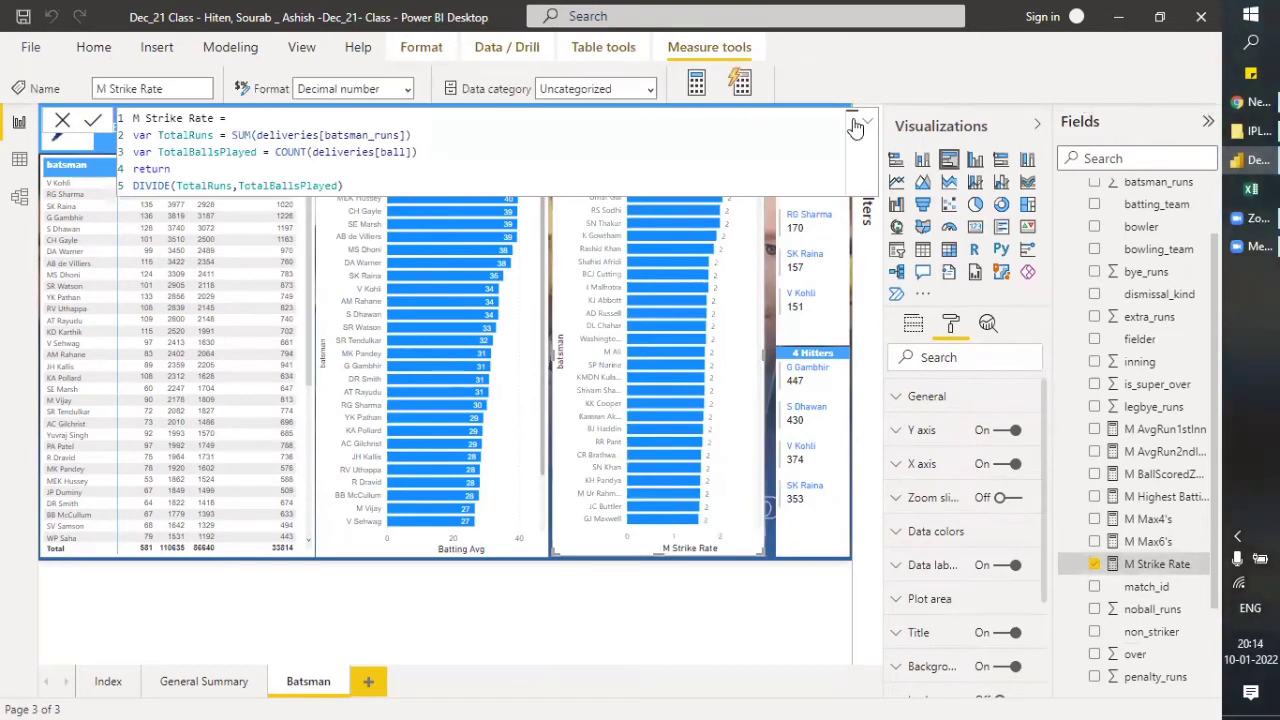
left_click(407, 90)
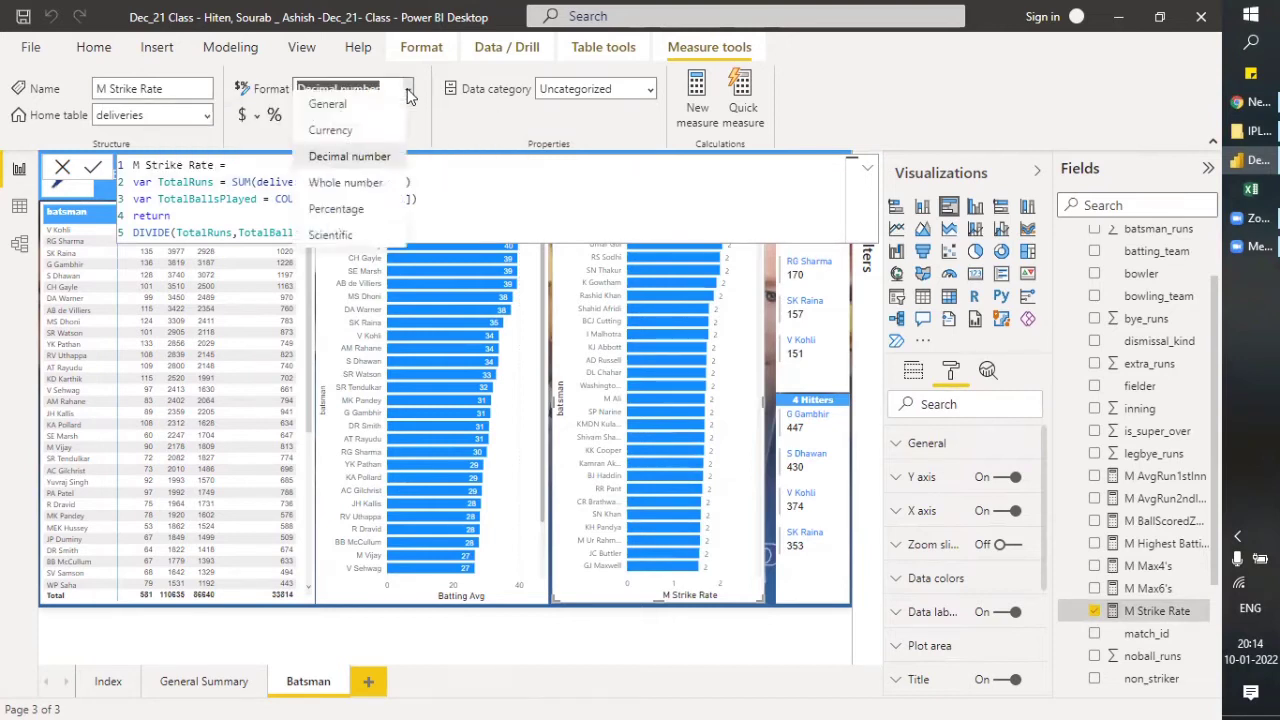
left_click(343, 223)
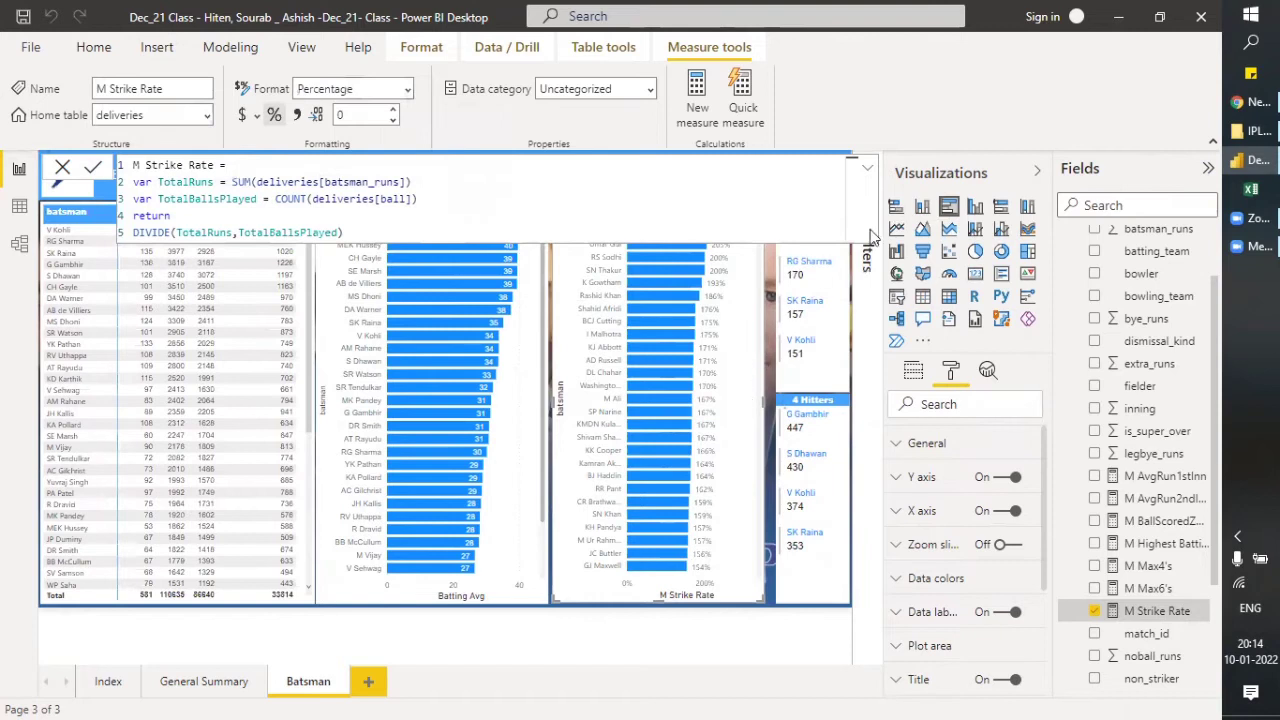
left_click(868, 169)
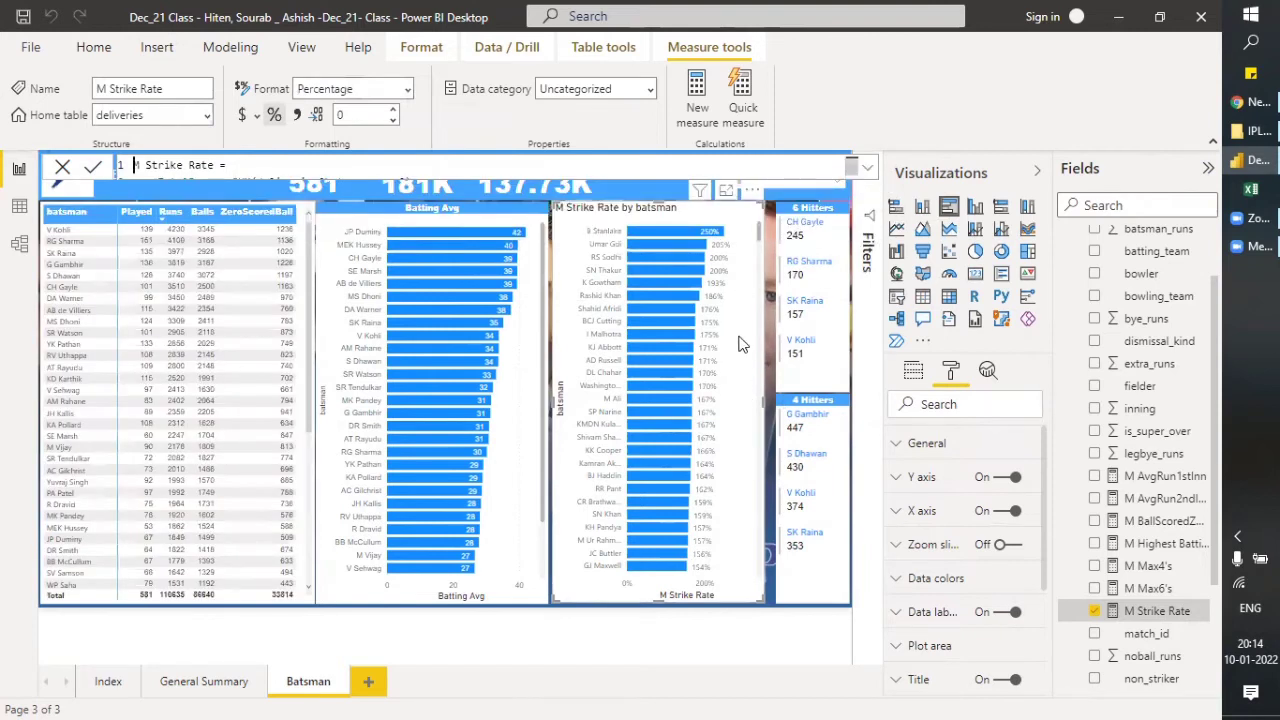
Set the data label position of the strike rate chart to Inside end.
left_click(896, 614)
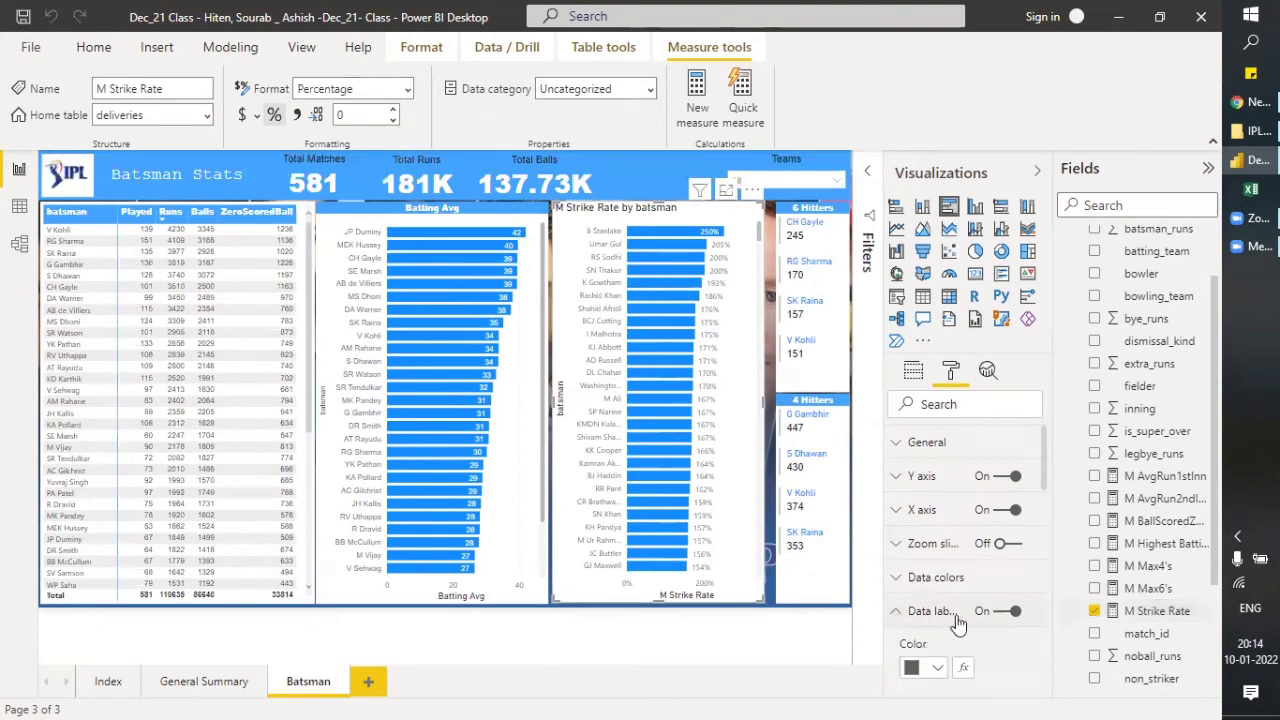
scroll(1024, 643, "down", 2)
scroll(1024, 643, "down", 3)
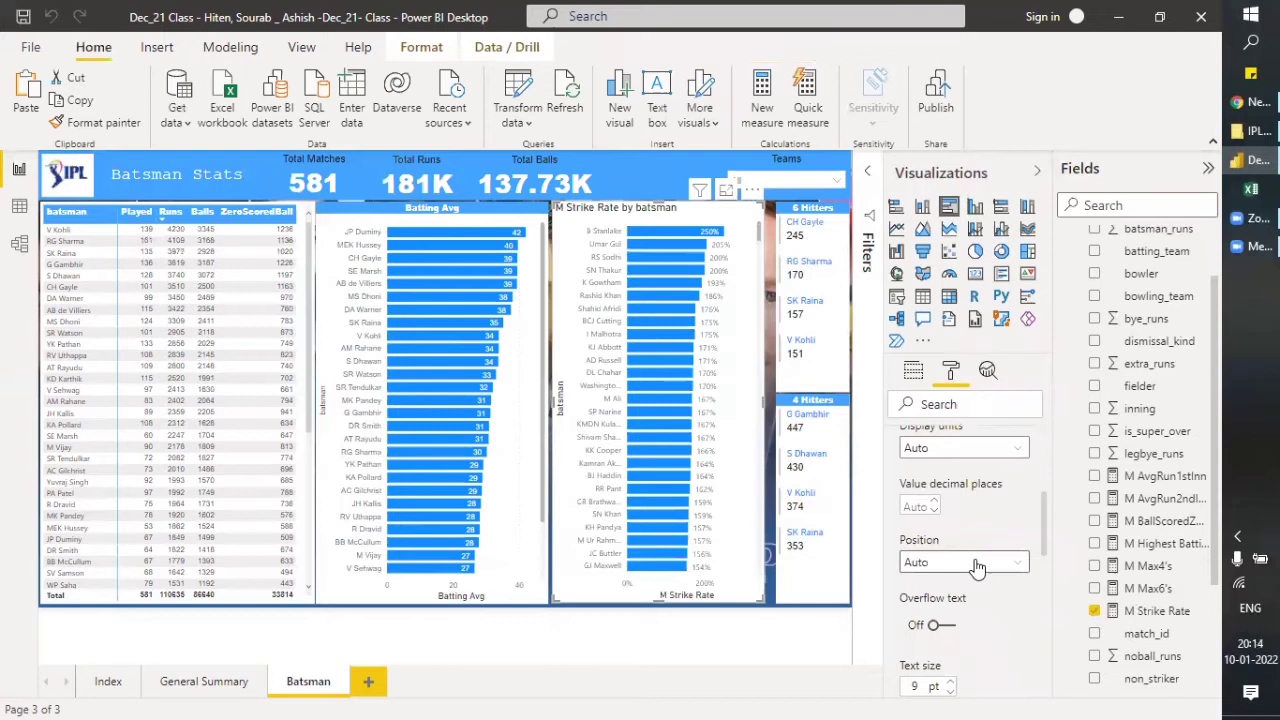
left_click(977, 567)
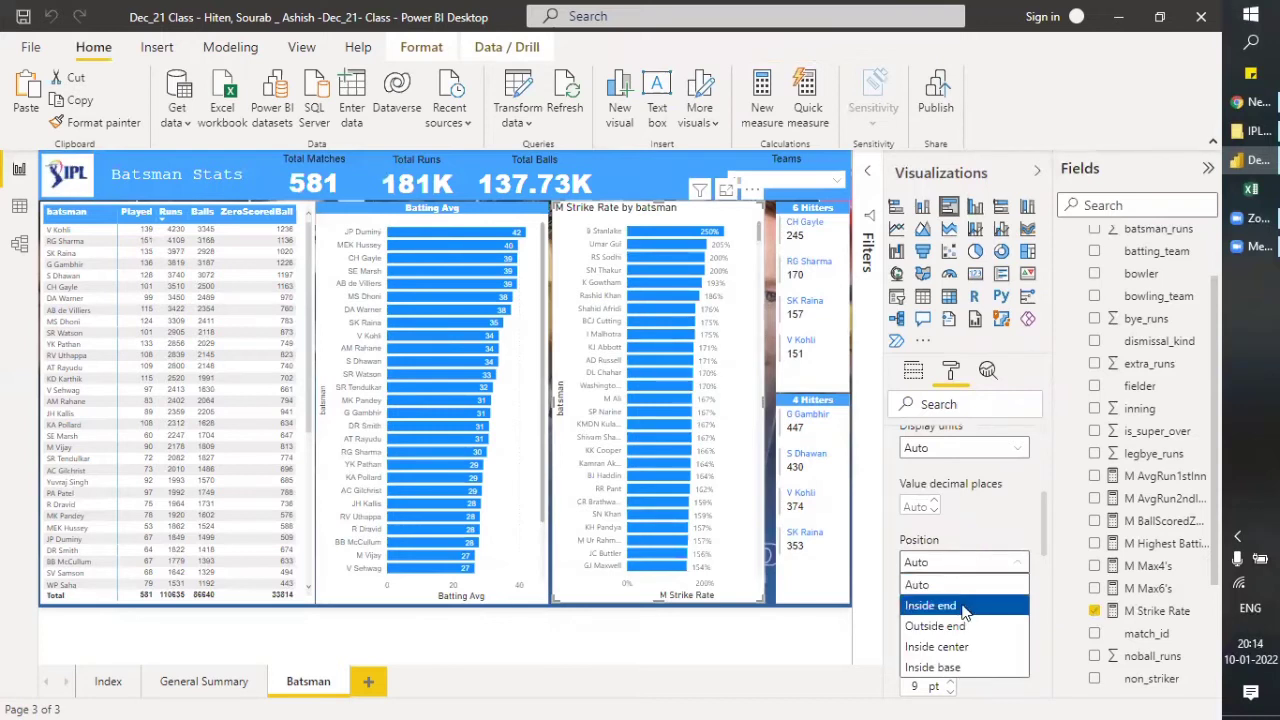
left_click(963, 607)
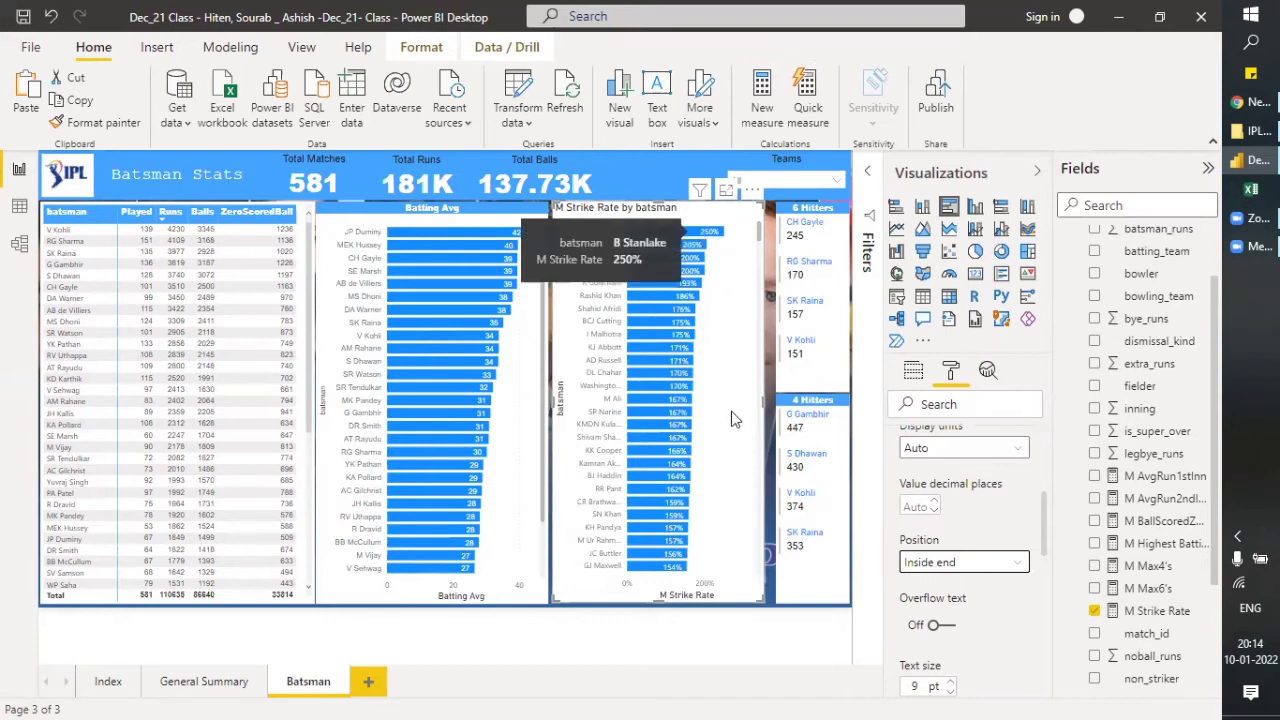
Try an advanced filter on the strike rate chart that keeps only batsman_runs greater than 1500.
left_click(870, 175)
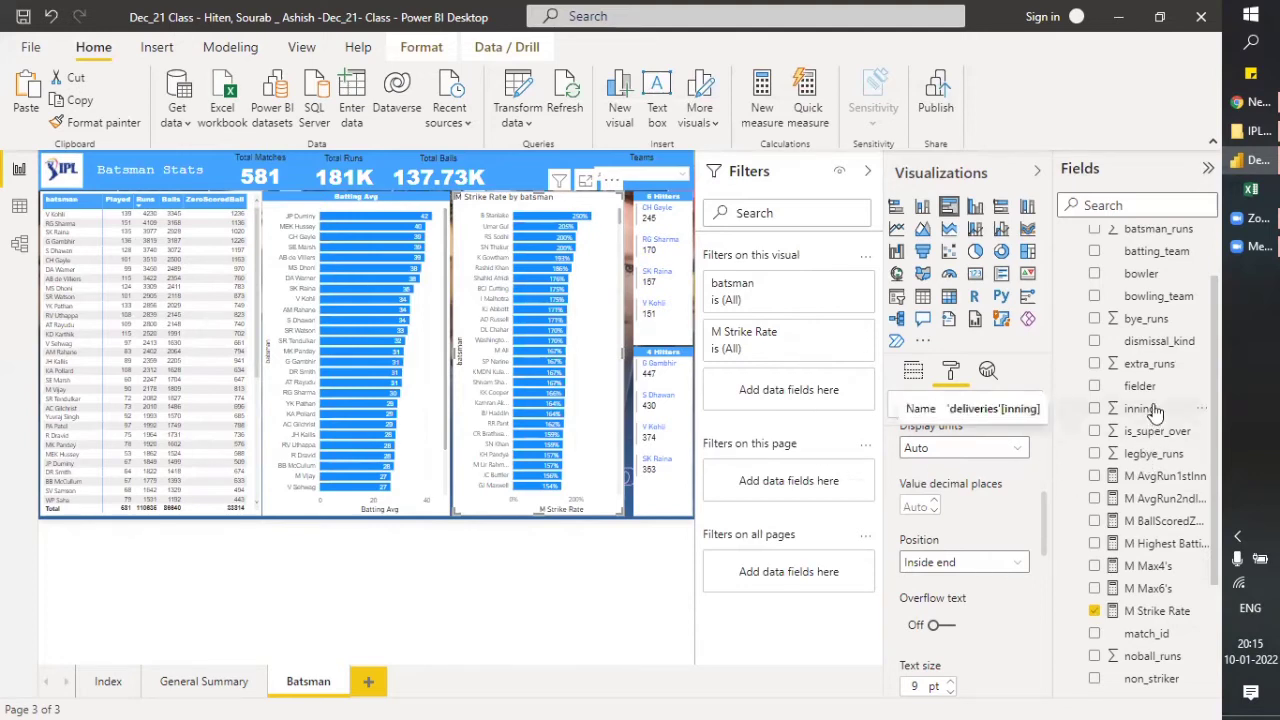
scroll(1155, 430, "down", 5)
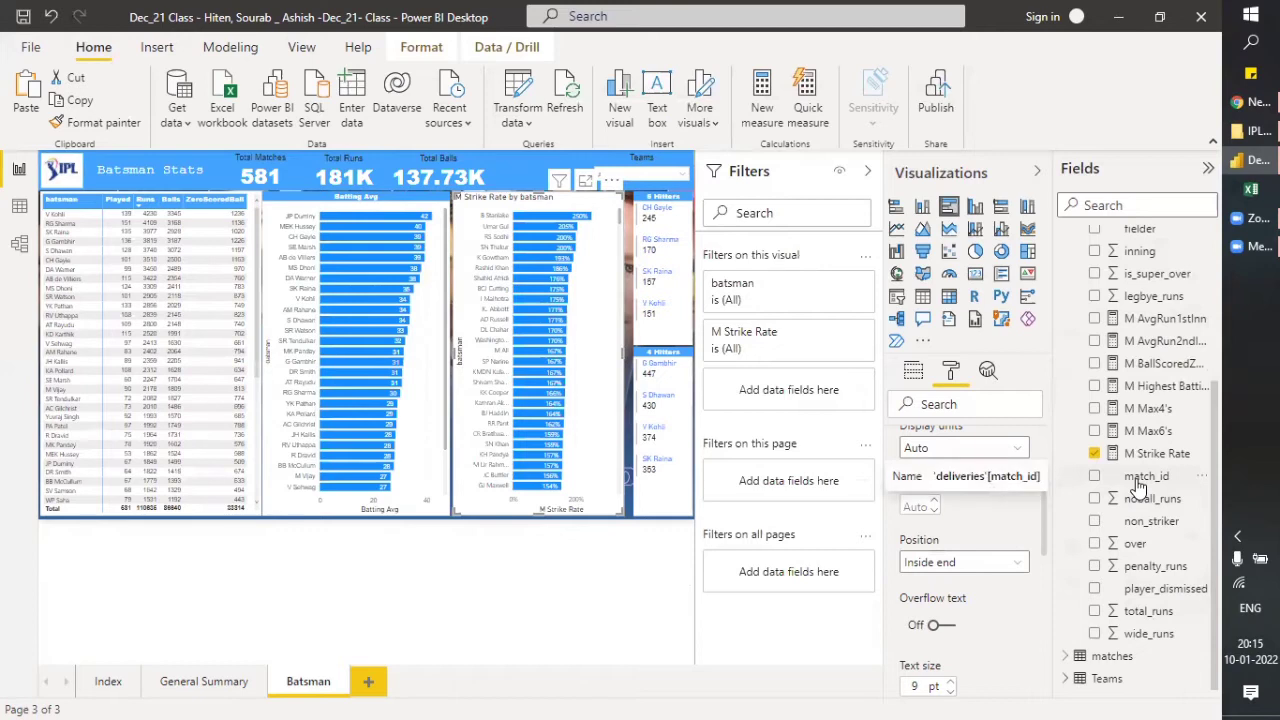
scroll(1140, 485, "up", 4)
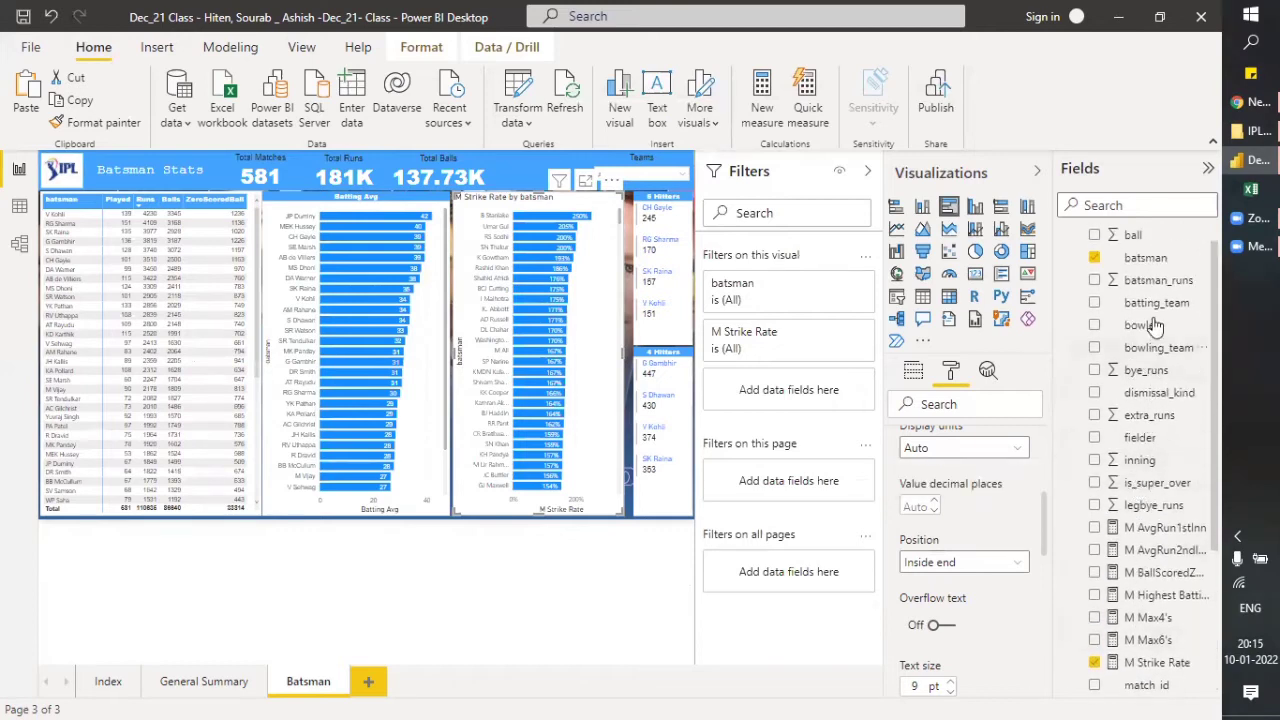
left_click_drag(1155, 281, 802, 395)
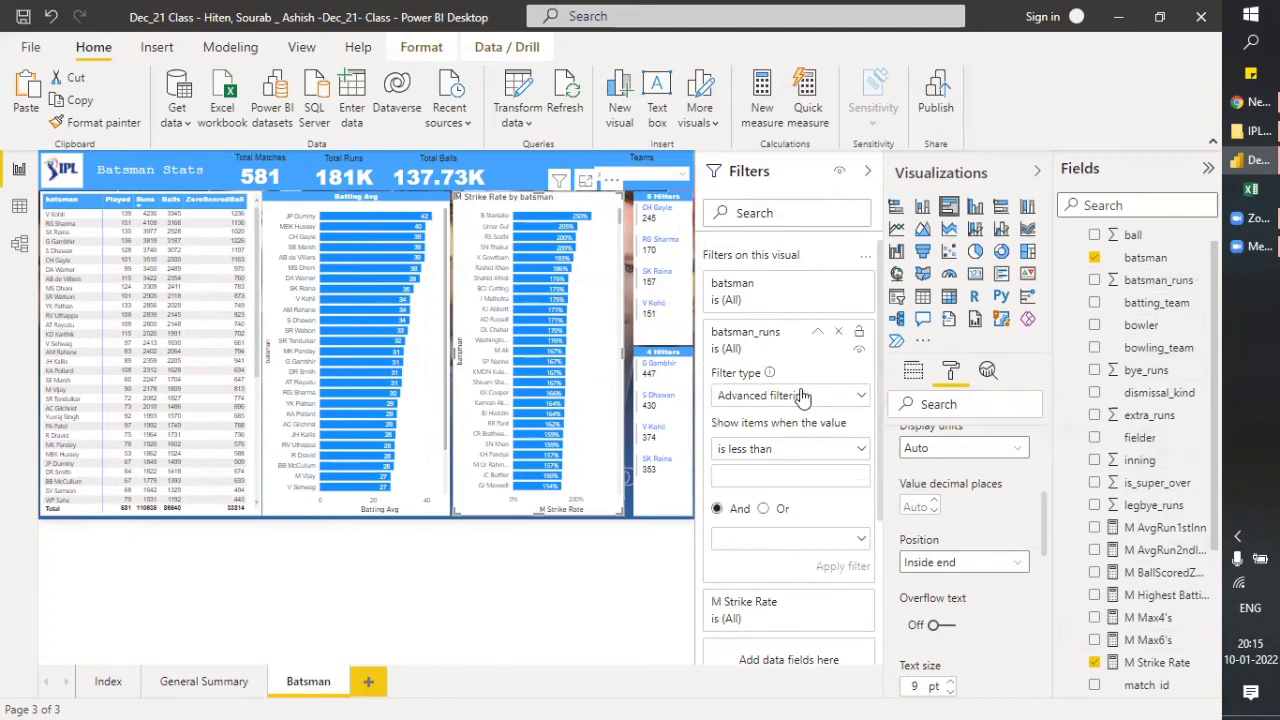
left_click(803, 396)
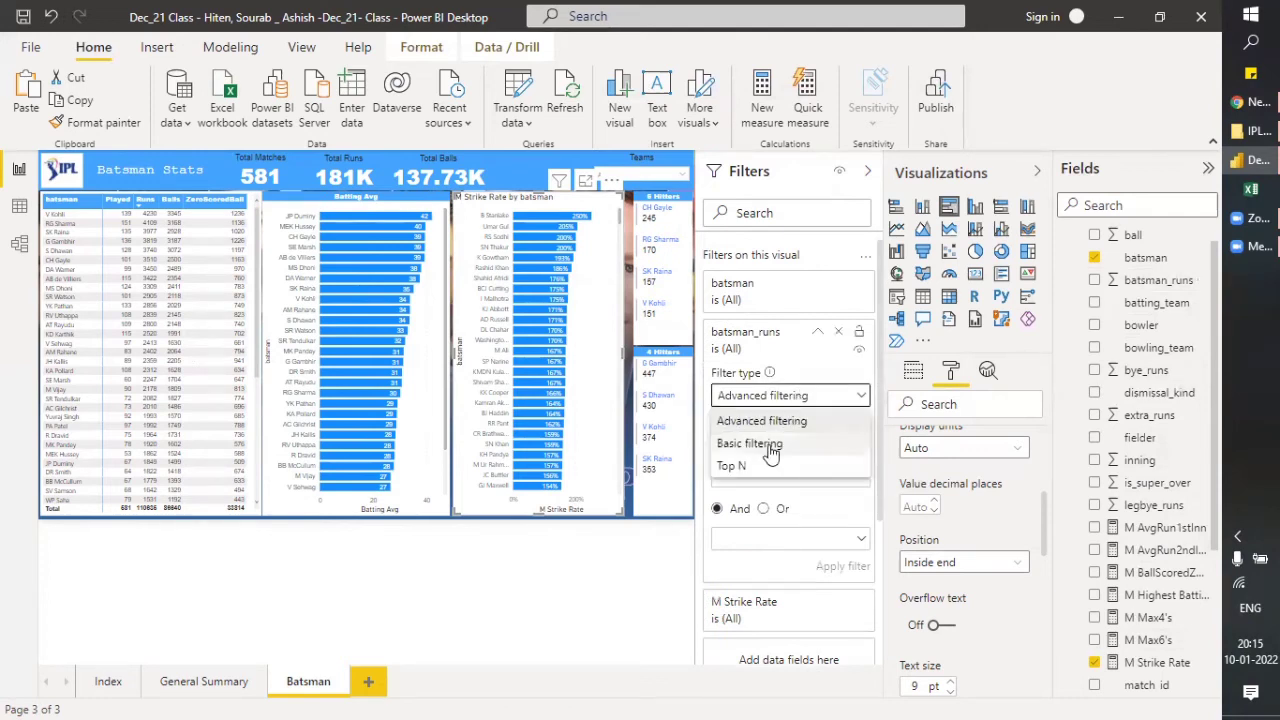
left_click(767, 424)
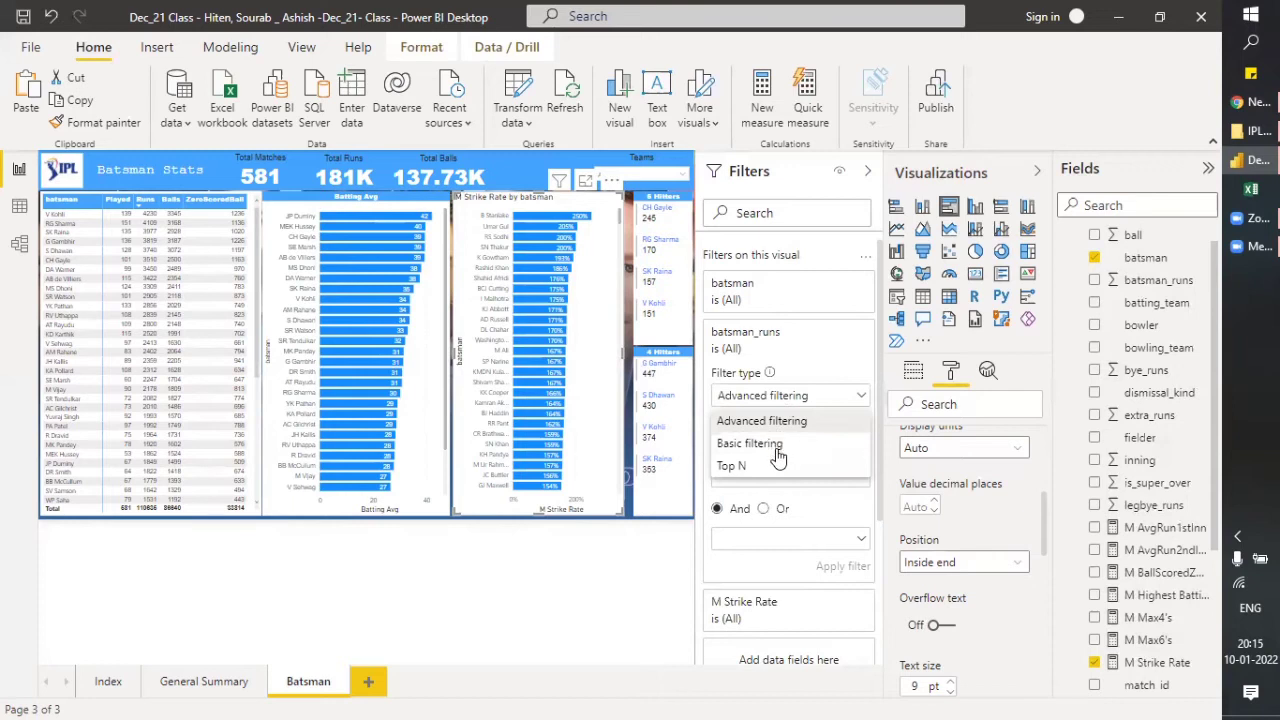
left_click(777, 452)
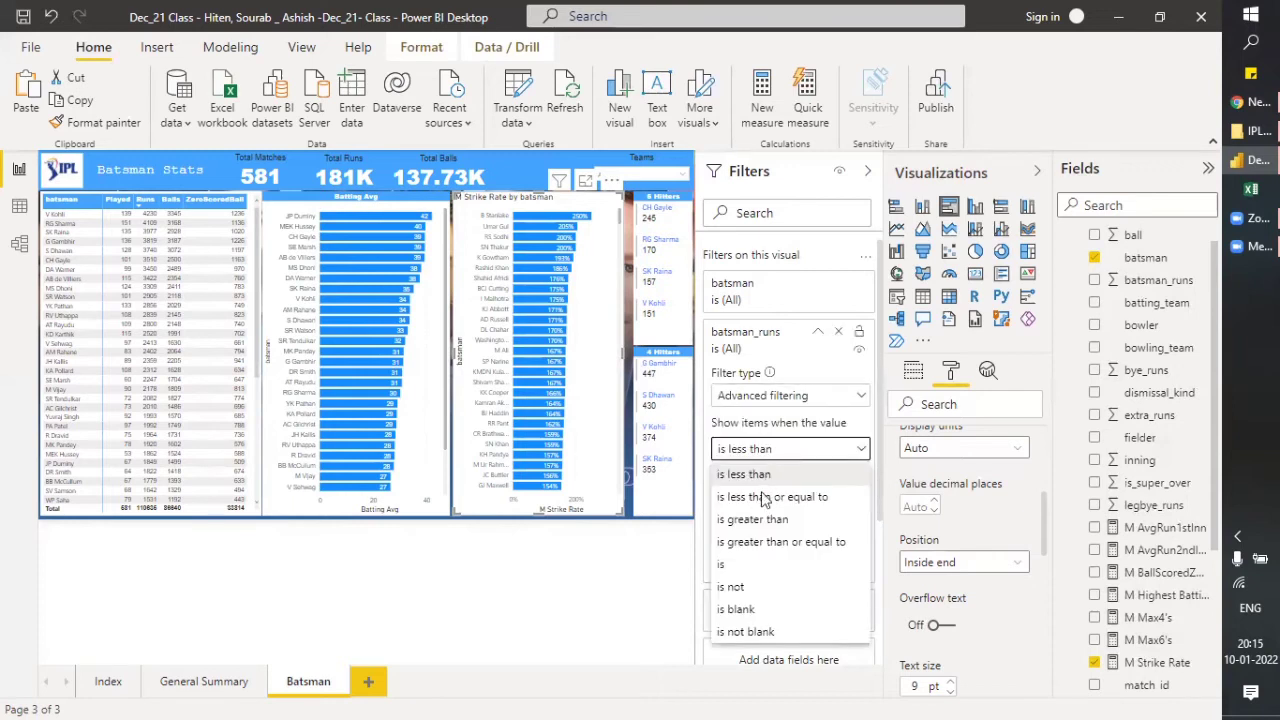
left_click(760, 524)
left_click(744, 476)
type("1500")
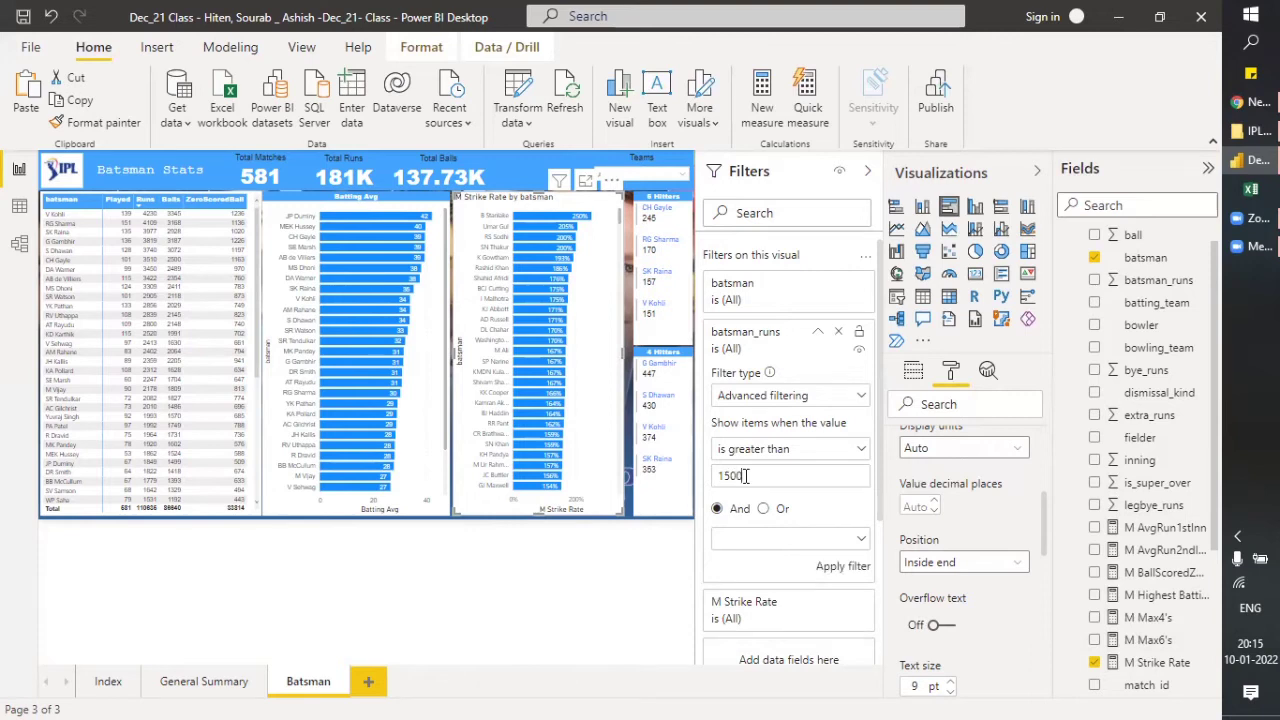
left_click(851, 567)
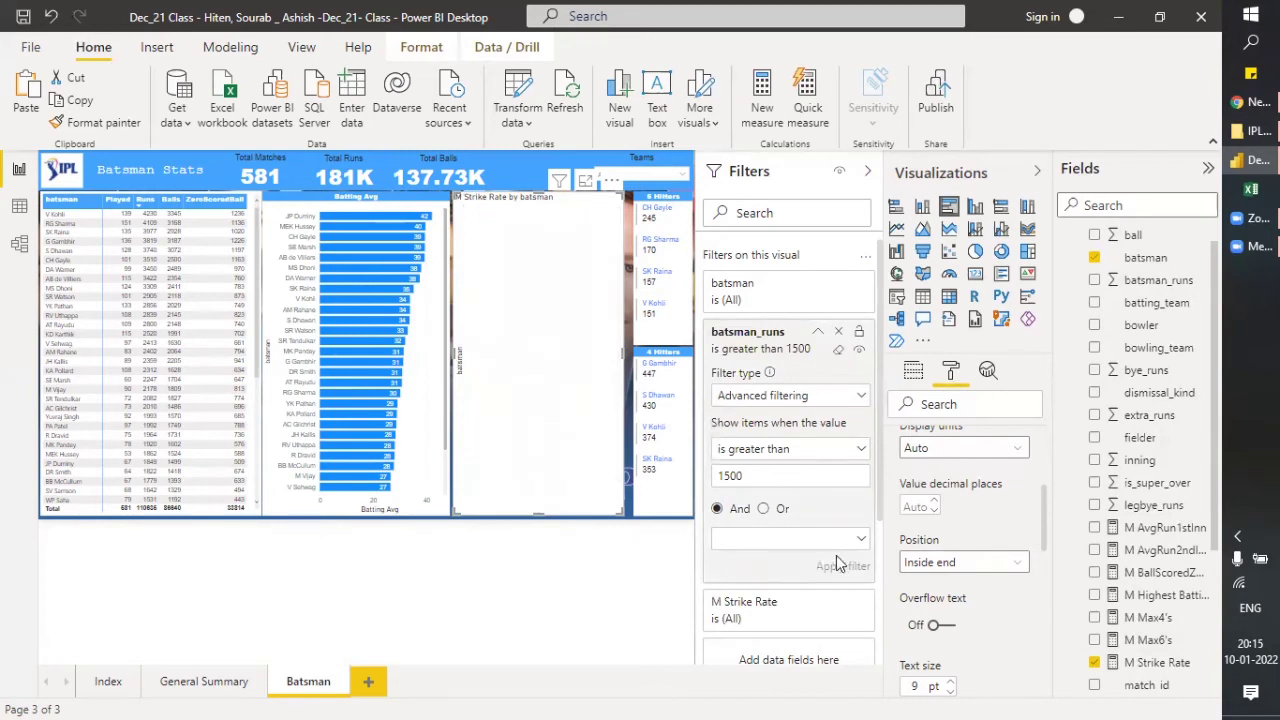
Try lowering the threshold of the chart's batsman_runs filter to 1000.
left_click(762, 475)
key("BackSpace")
key("BackSpace")
type("000")
left_click(848, 567)
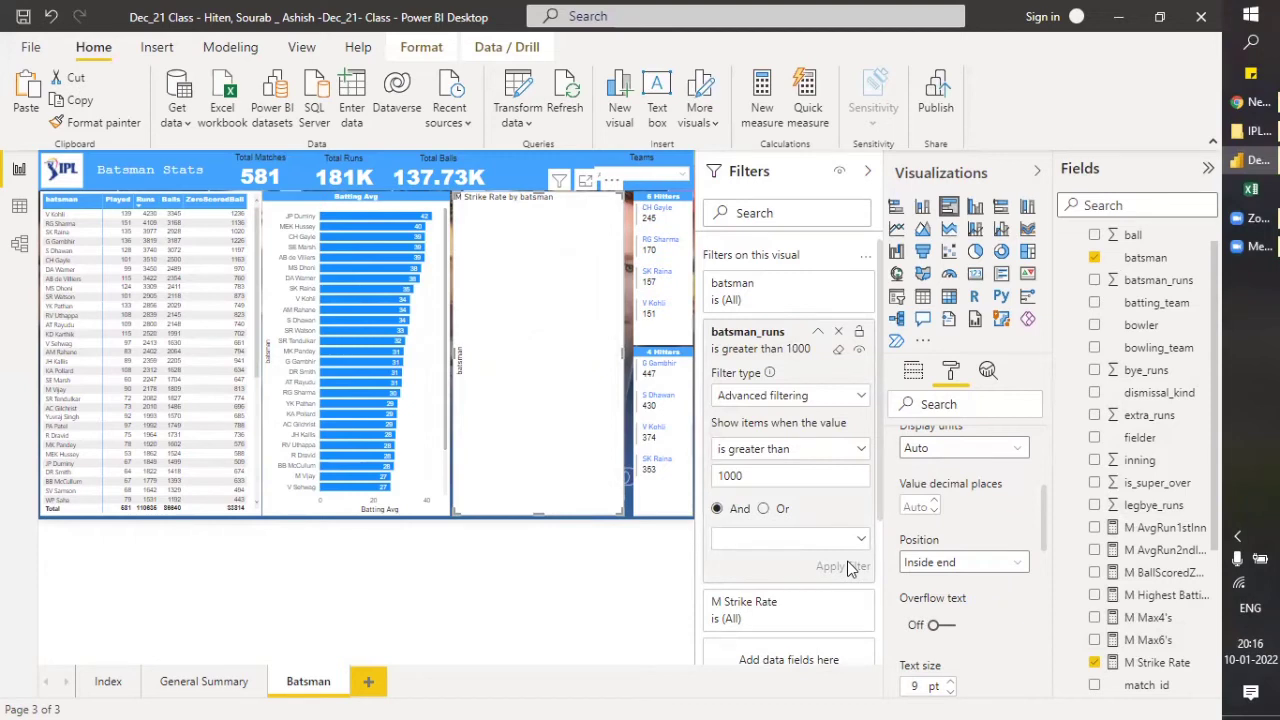
left_click(762, 476)
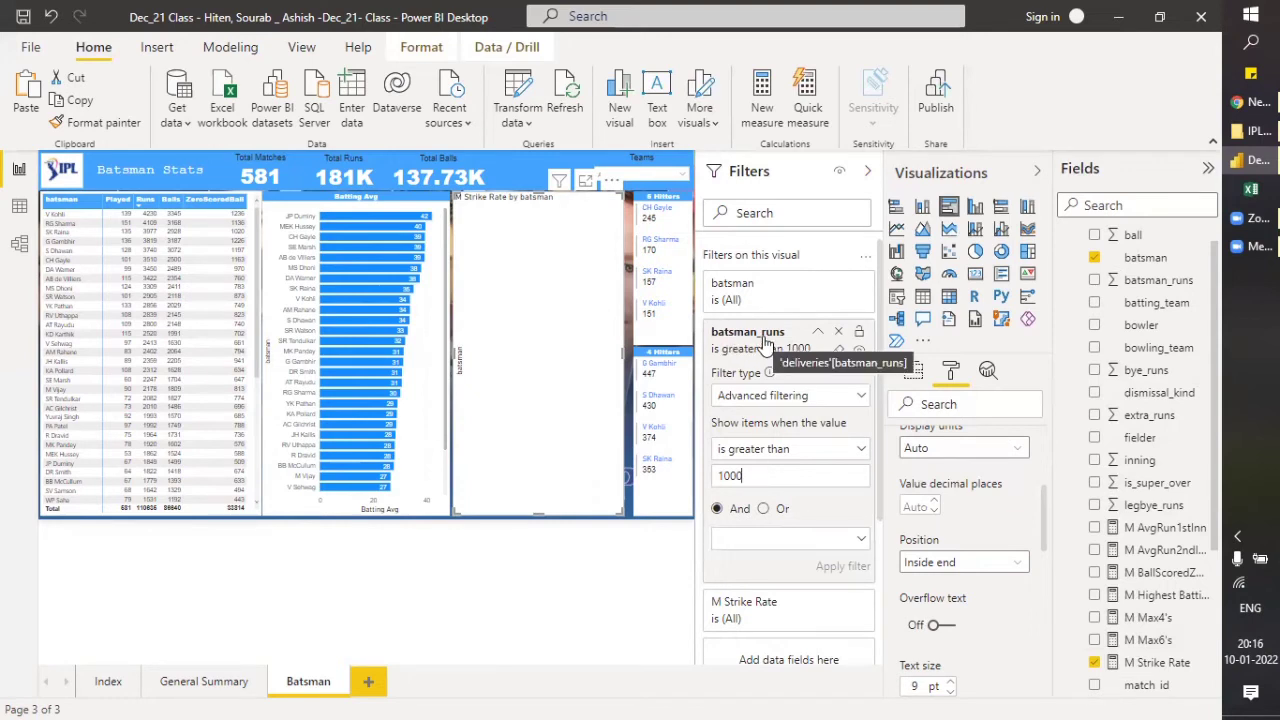
Reopen the M Strike Rate formula at its TotalRuns variable and remove the batsman_runs filter from the strike rate chart.
left_click(1157, 663)
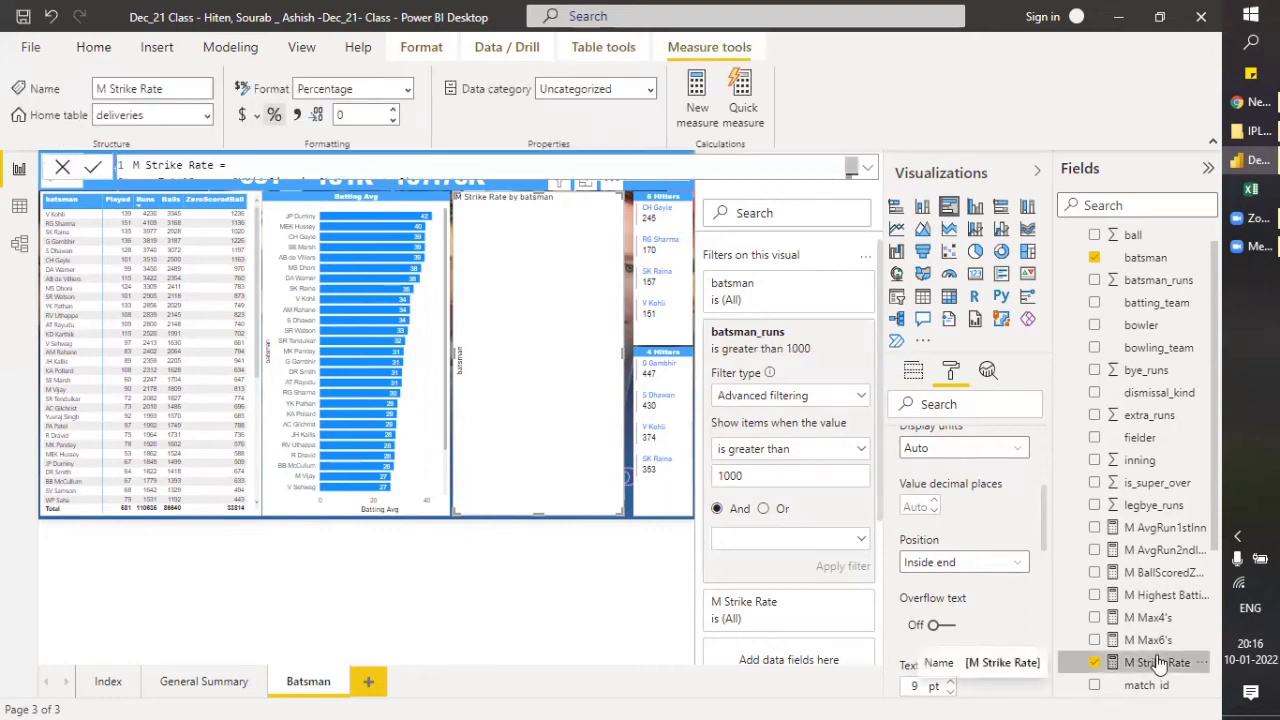
left_click(867, 169)
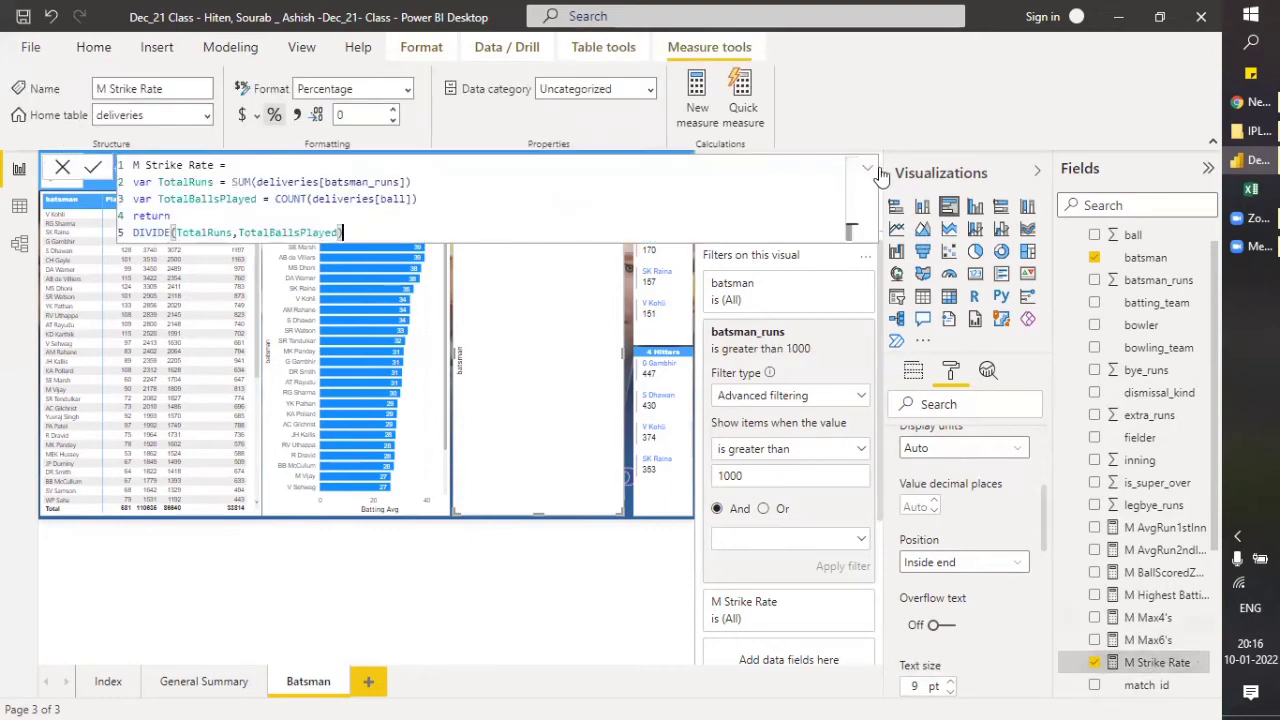
left_click(1037, 172)
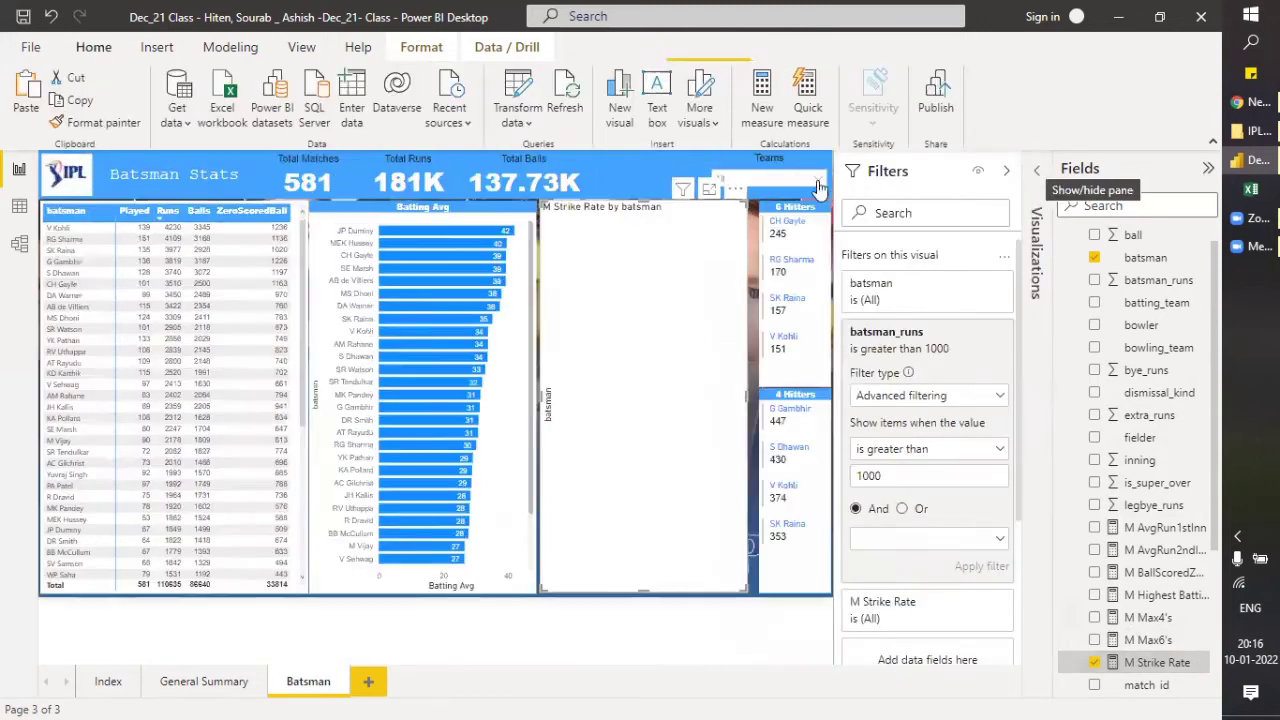
left_click(1150, 662)
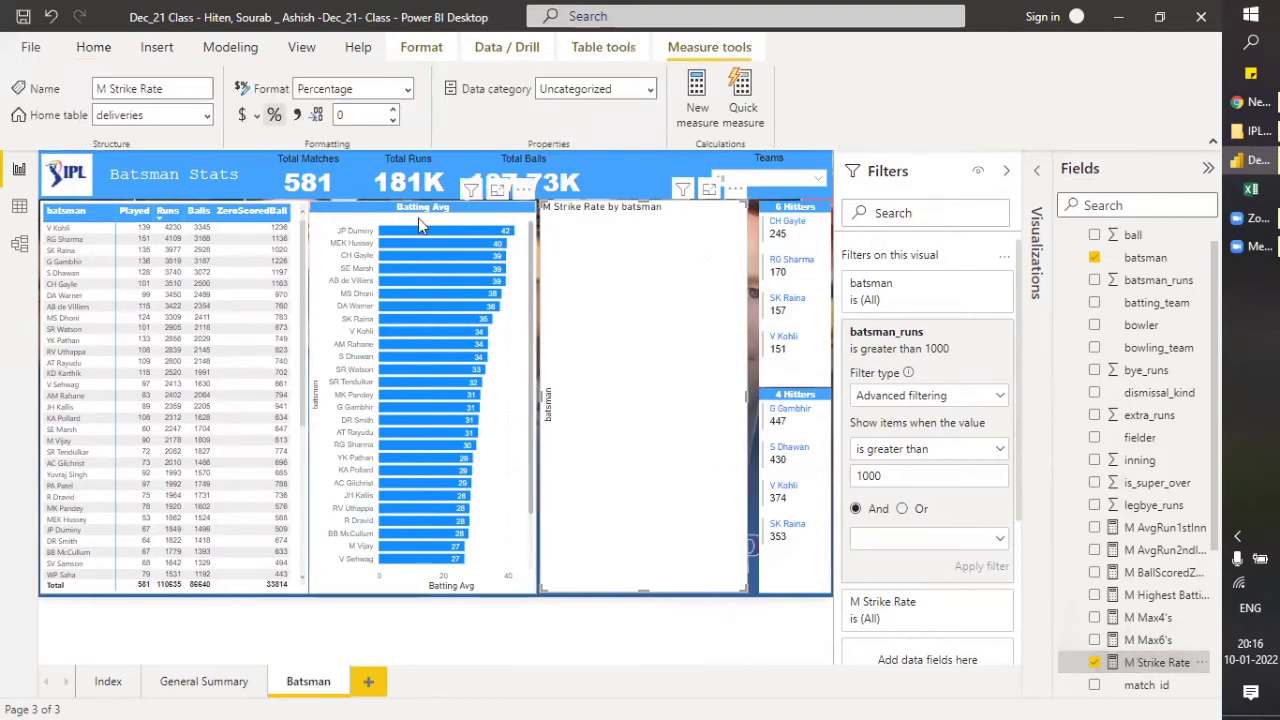
left_click_drag(158, 182, 438, 186)
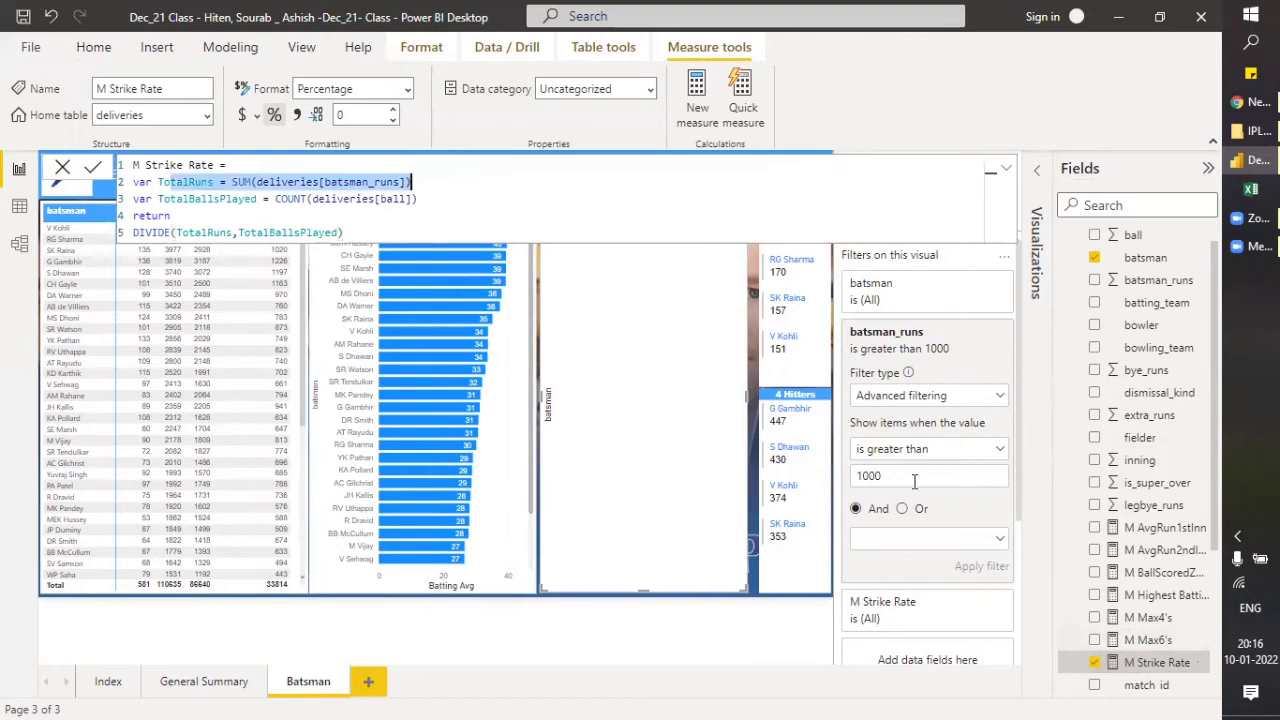
left_click(233, 182)
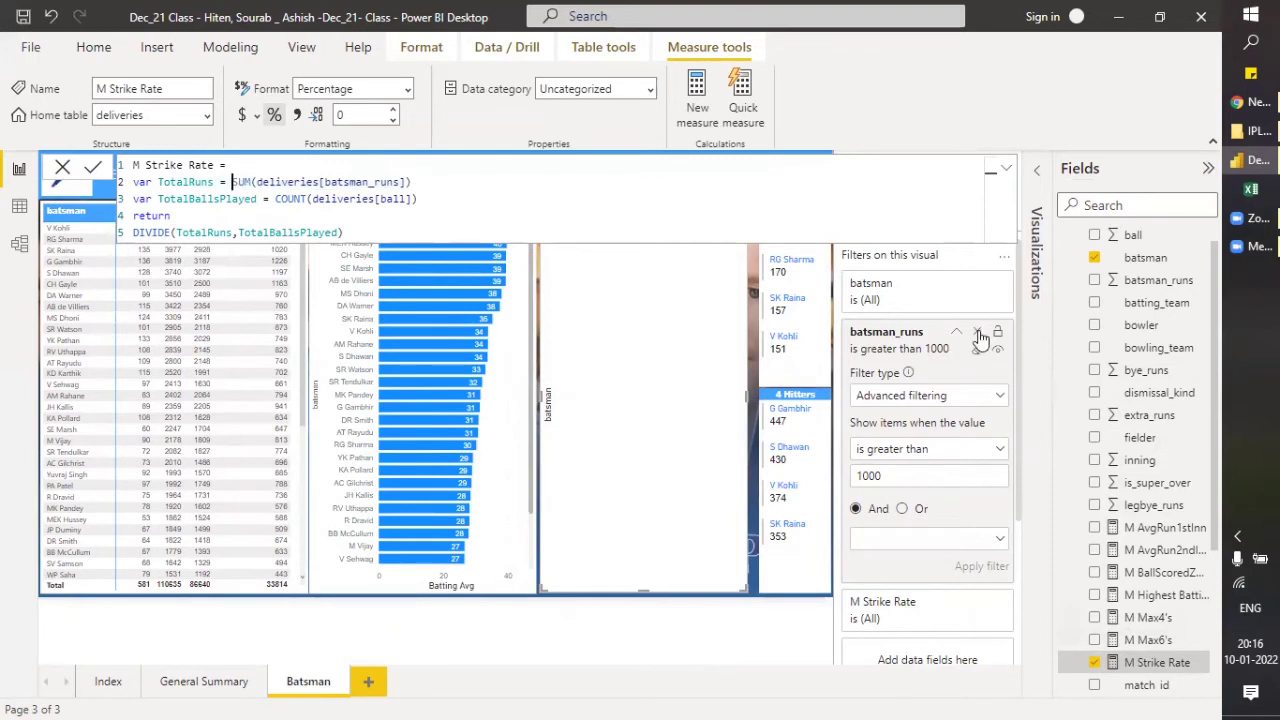
left_click(978, 333)
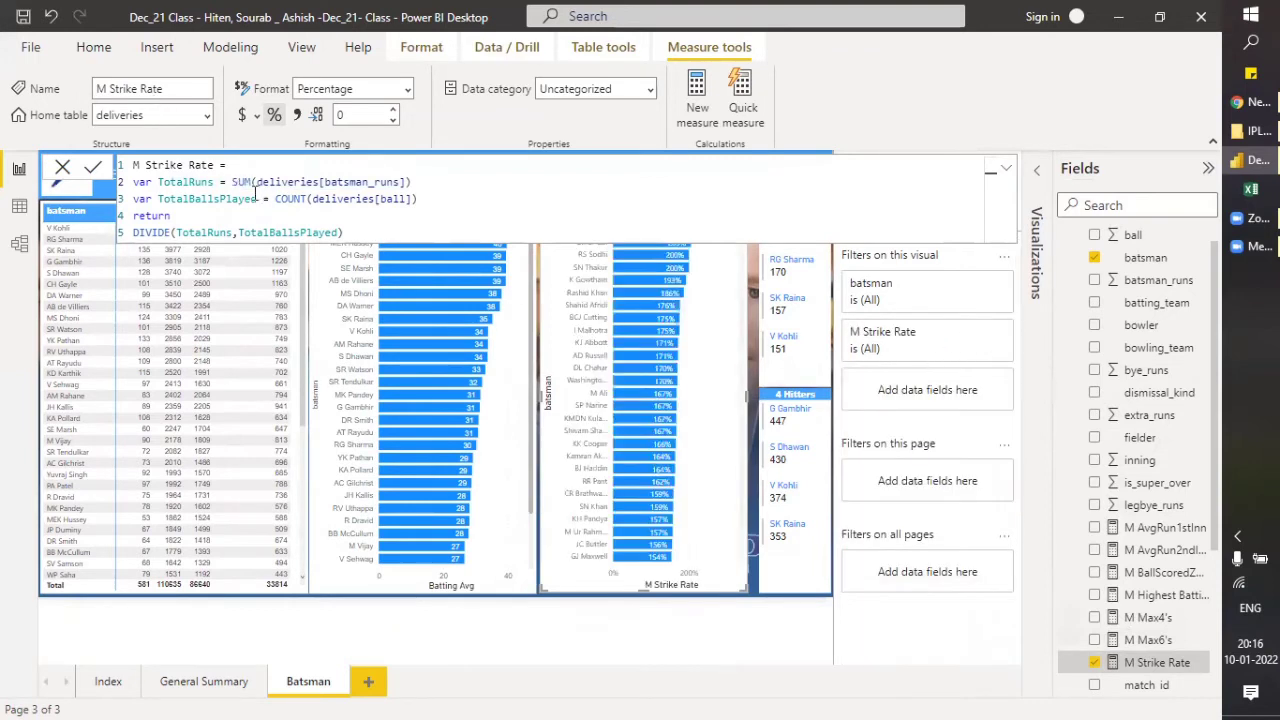
Begin wrapping the SUM expression of the TotalRuns variable in a CALCULATE function.
type("calcu")
key("BackSpace")
key("BackSpace")
key("BackSpace")
key("BackSpace")
key("BackSpace")
type("calculate(")
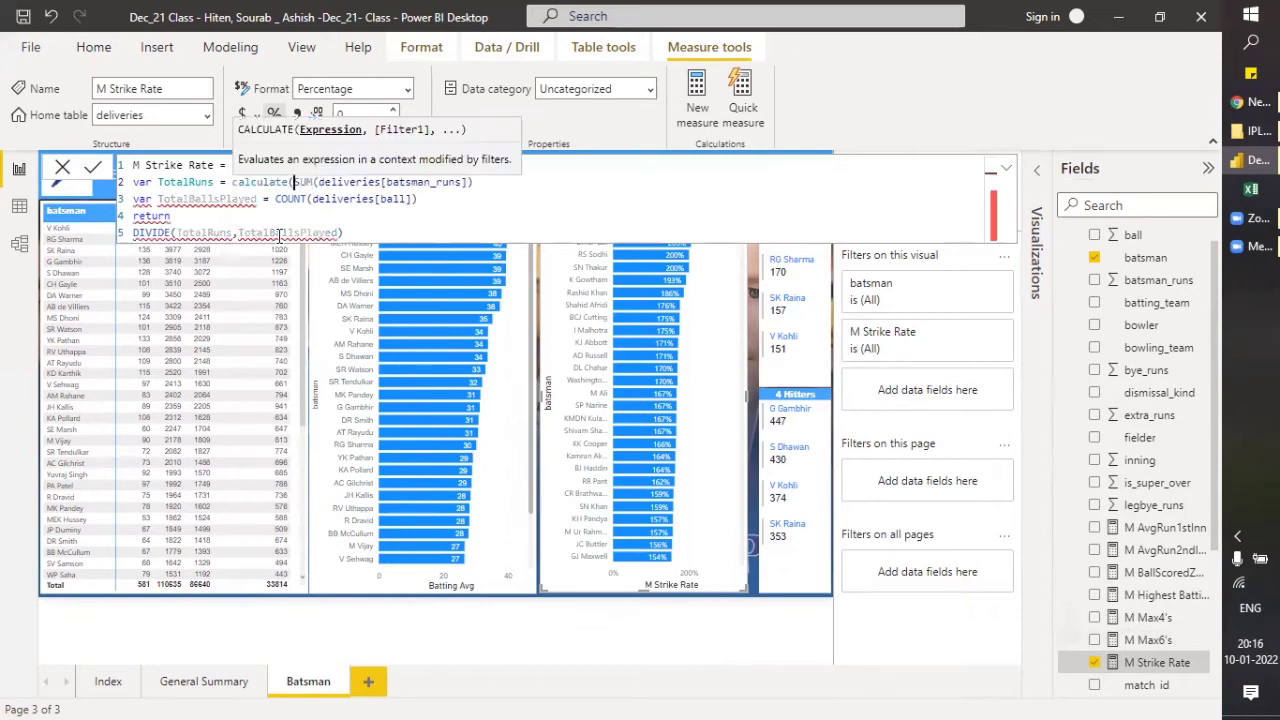
Add a FILTER function on the deliveries table after the SUM expression in the TotalRuns variable.
key("Right")
key("Right")
key("Right")
key("Right")
key("Right")
key("Right")
key("Right")
key("Right")
key("Right")
key("Right")
key("Right")
key("Right")
key("Right")
key("Right")
key("Right")
key("Right")
key("Right")
key("Right")
key("Right")
key("Right")
key("Right")
key("Right")
key("Right")
key("Right")
key("Right")
key("Right")
key("Right")
key("Right")
key("Right")
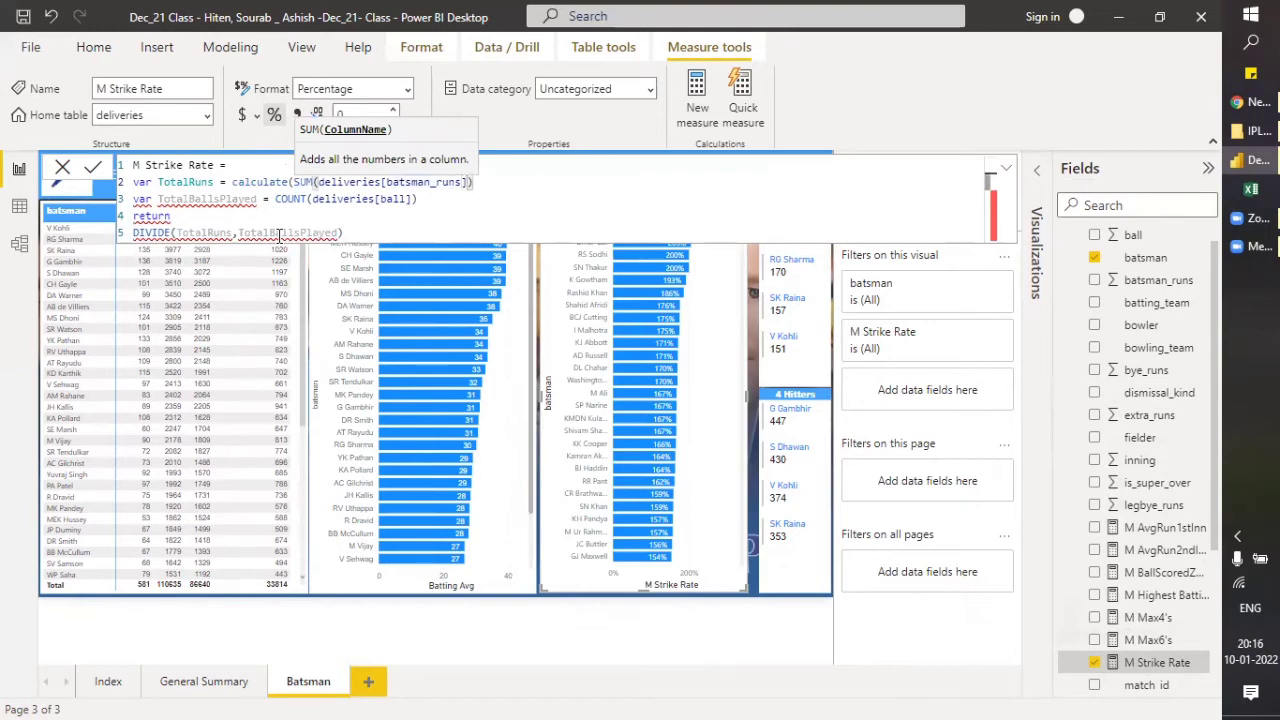
type(",filt")
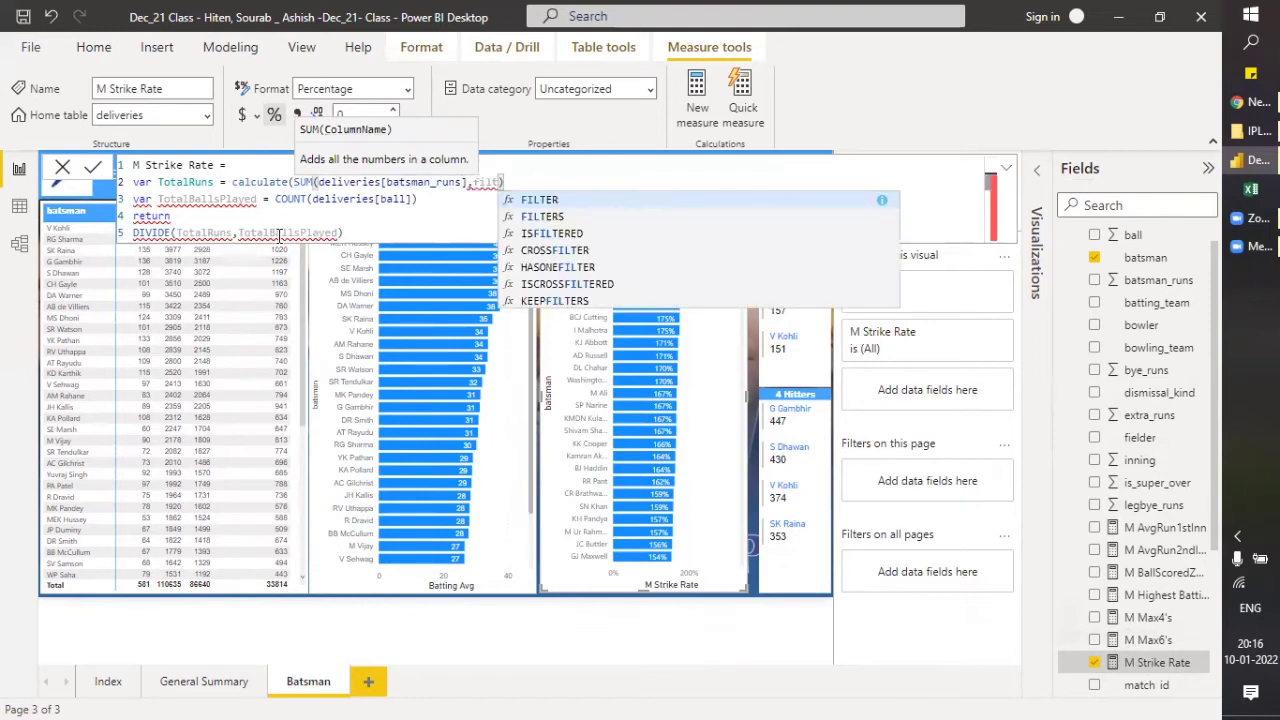
key("Tab")
type("de")
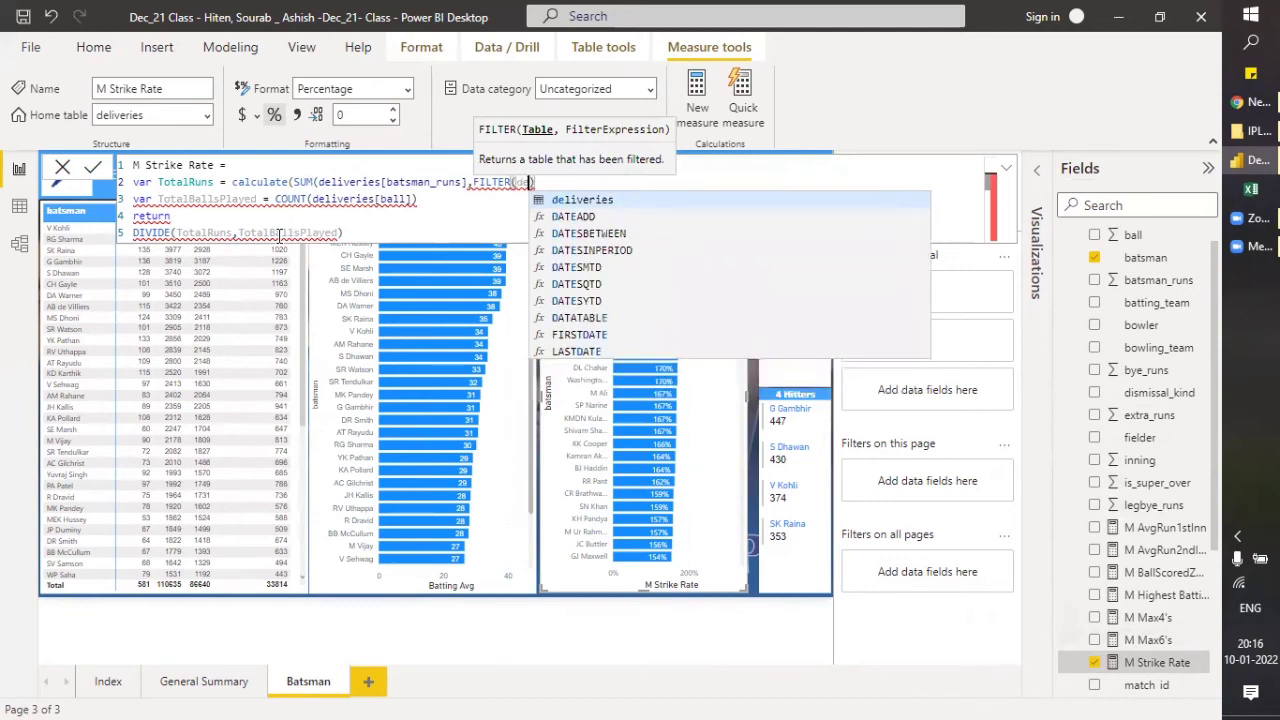
key("Tab")
Enter deliveries[batsman_runs] > 1500 as the filter condition of the FILTER function.
type(",de")
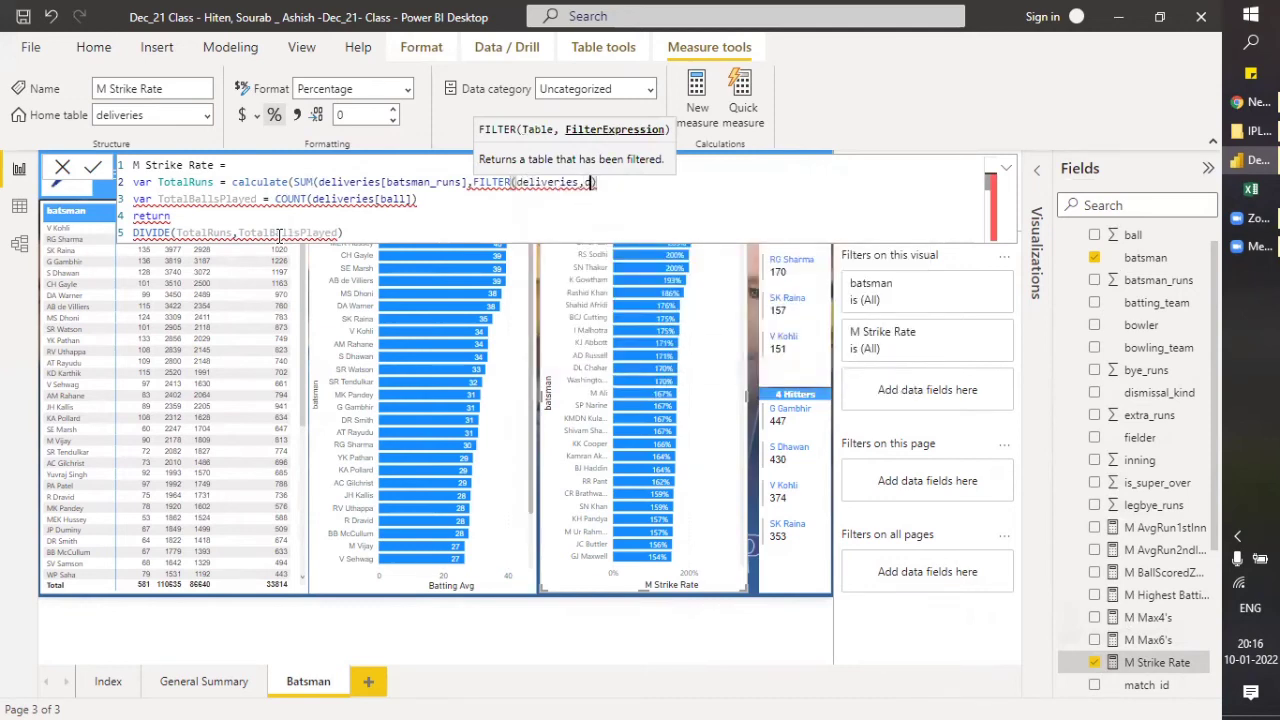
type("liveries")
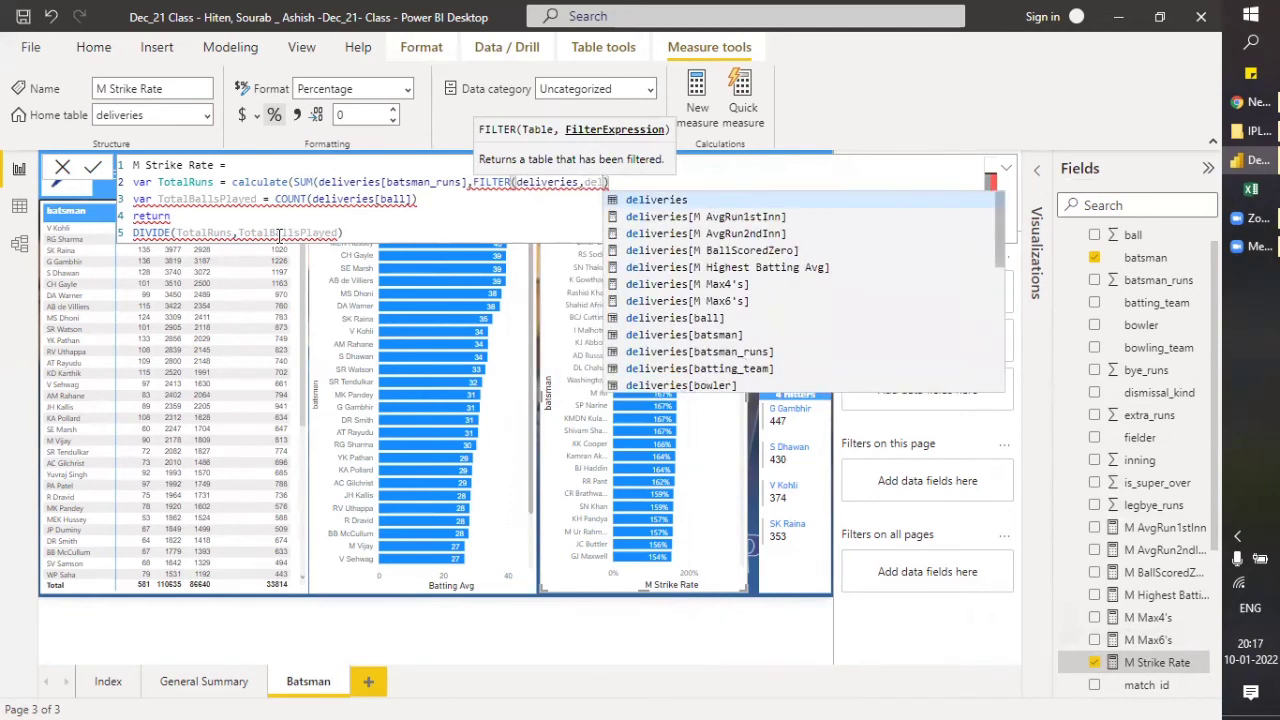
type("[bats")
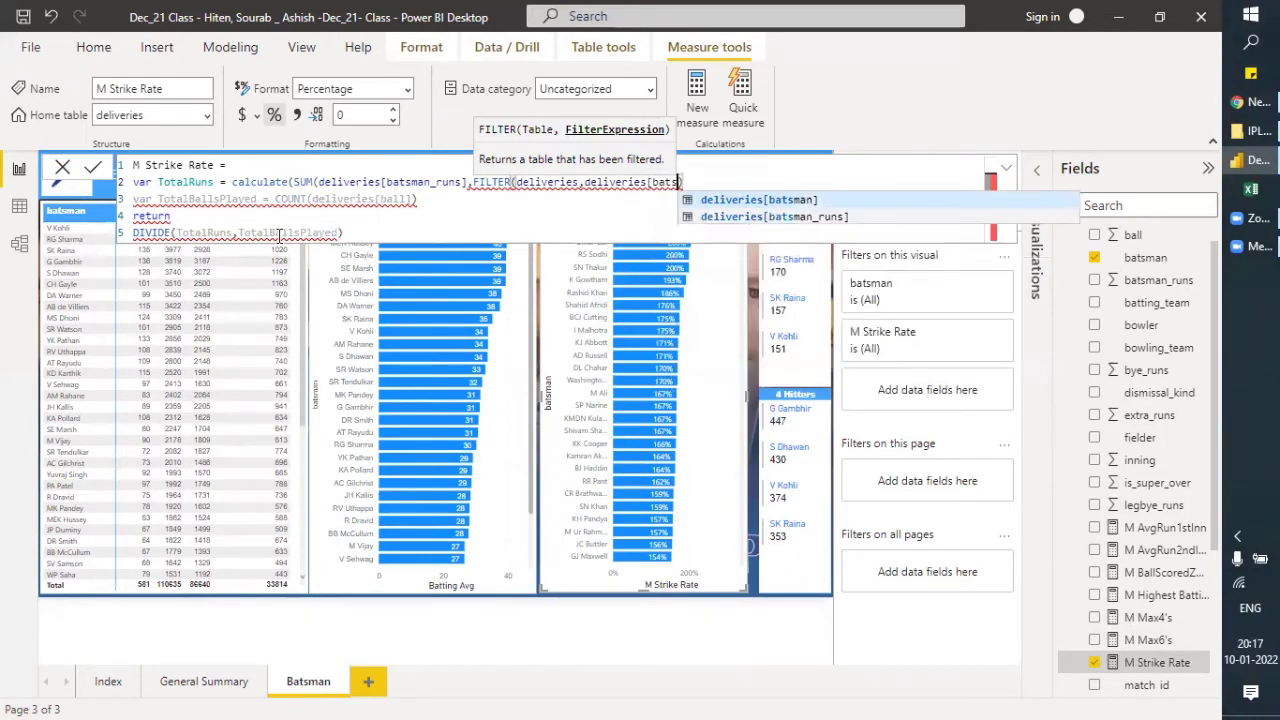
key("Down")
key("Tab")
type(")")
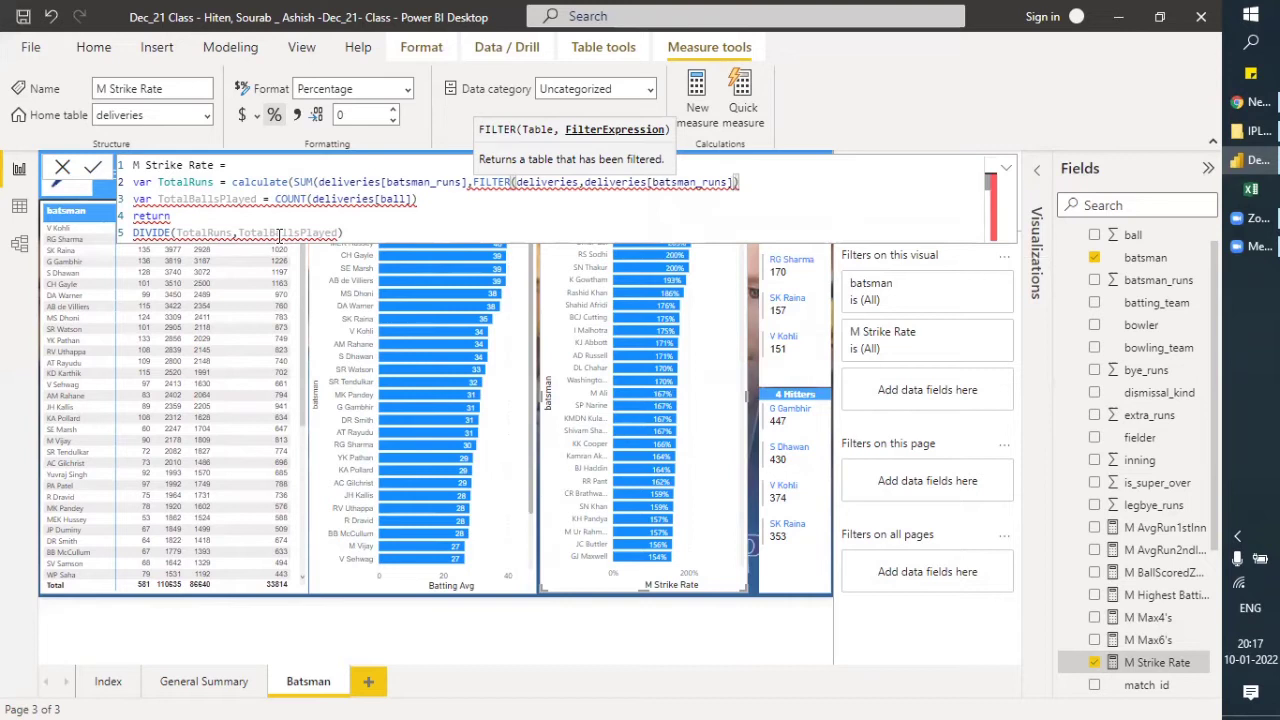
type(" > 1500")
Wrap deliveries[batsman_runs] in the filter condition in a SUM function, leaving > 1500 outside its parentheses.
key("Left")
key("Left")
key("Left")
key("Left")
key("Left")
key("Left")
key("Left")
key("Left")
key("Left")
key("Left")
key("Left")
key("Left")
key("Left")
key("Left")
key("Left")
key("Left")
key("Left")
key("Left")
key("Left")
key("Left")
key("Left")
key("Left")
key("Left")
key("Left")
key("Left")
key("Left")
key("Left")
key("Left")
key("Left")
key("Left")
key("Left")
key("Left")
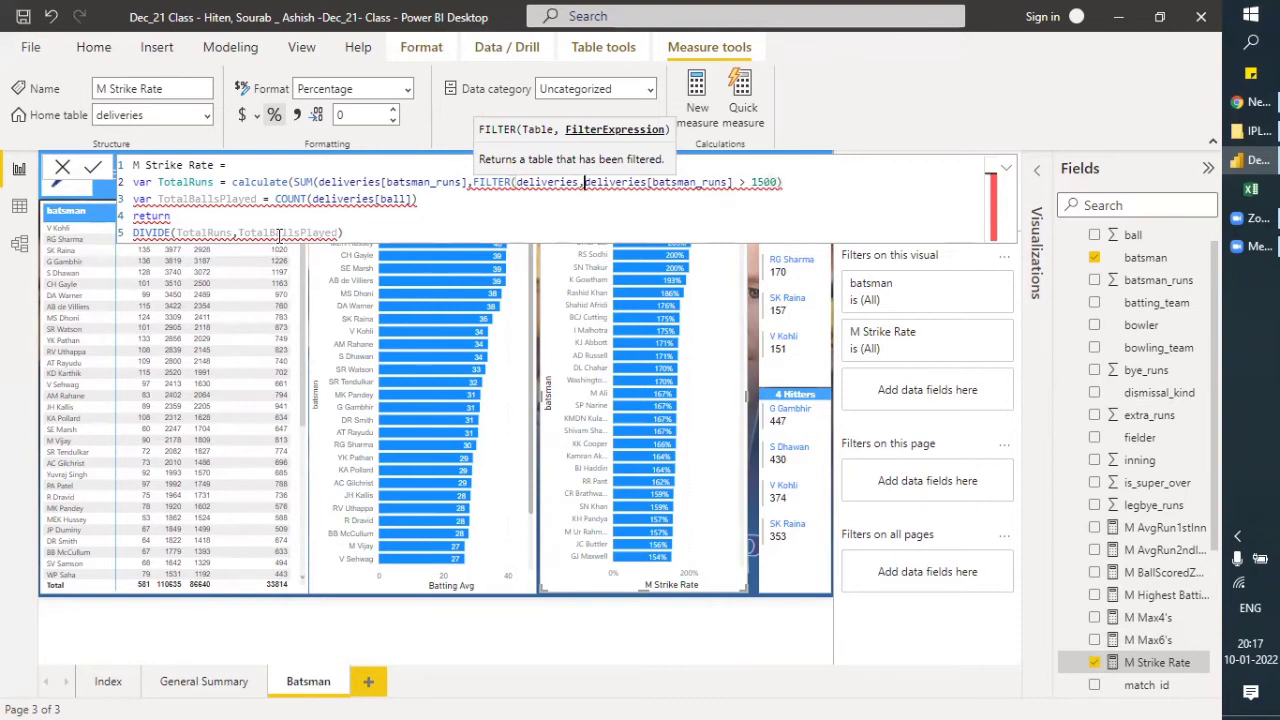
type("sum")
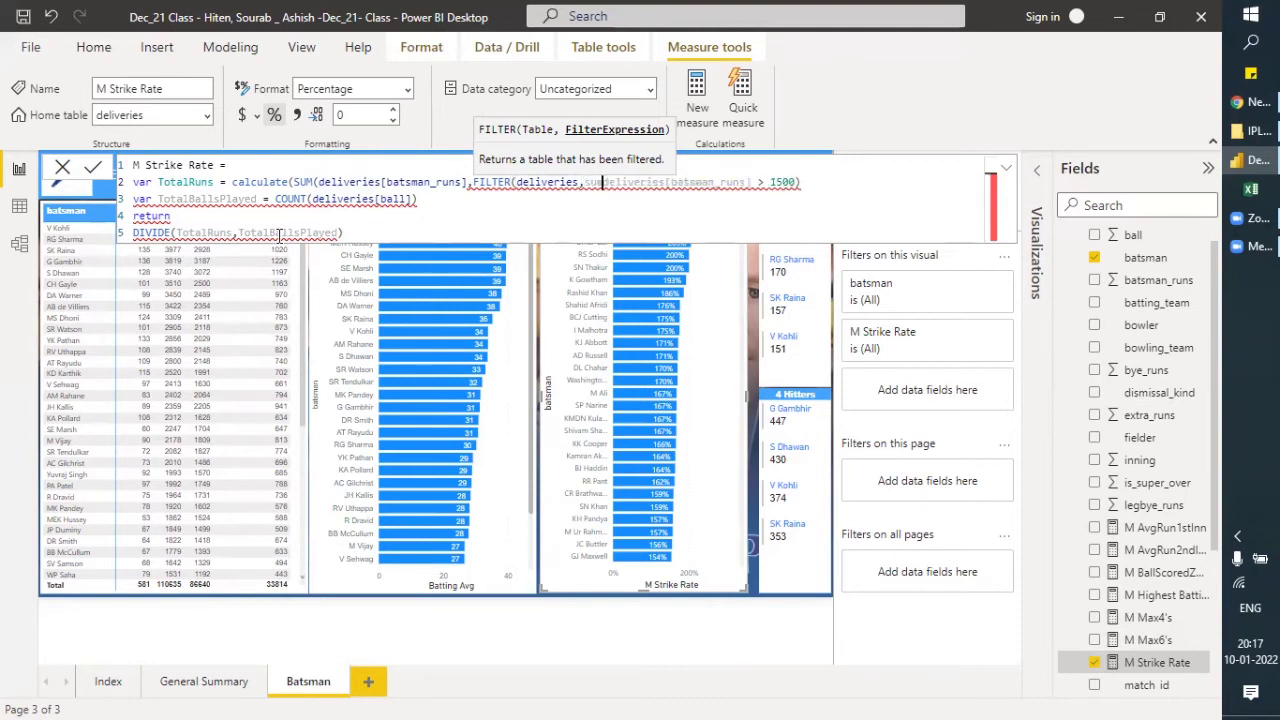
type("(")
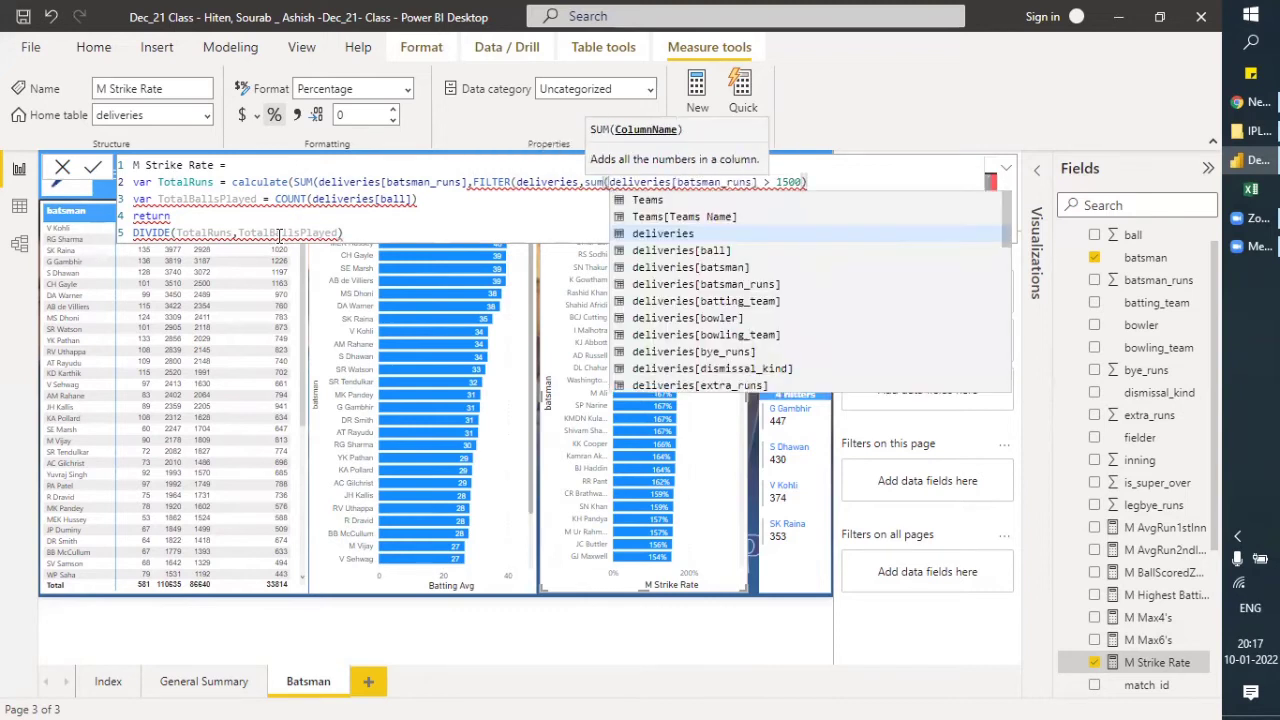
key("Escape")
key("Right")
key("Right")
key("Right")
key("Right")
key("Right")
key("Right")
key("Right")
key("Right")
key("Right")
key("Right")
key("Right")
key("Right")
key("Right")
key("Right")
key("Right")
key("Right")
key("Right")
key("Right")
key("Right")
key("Right")
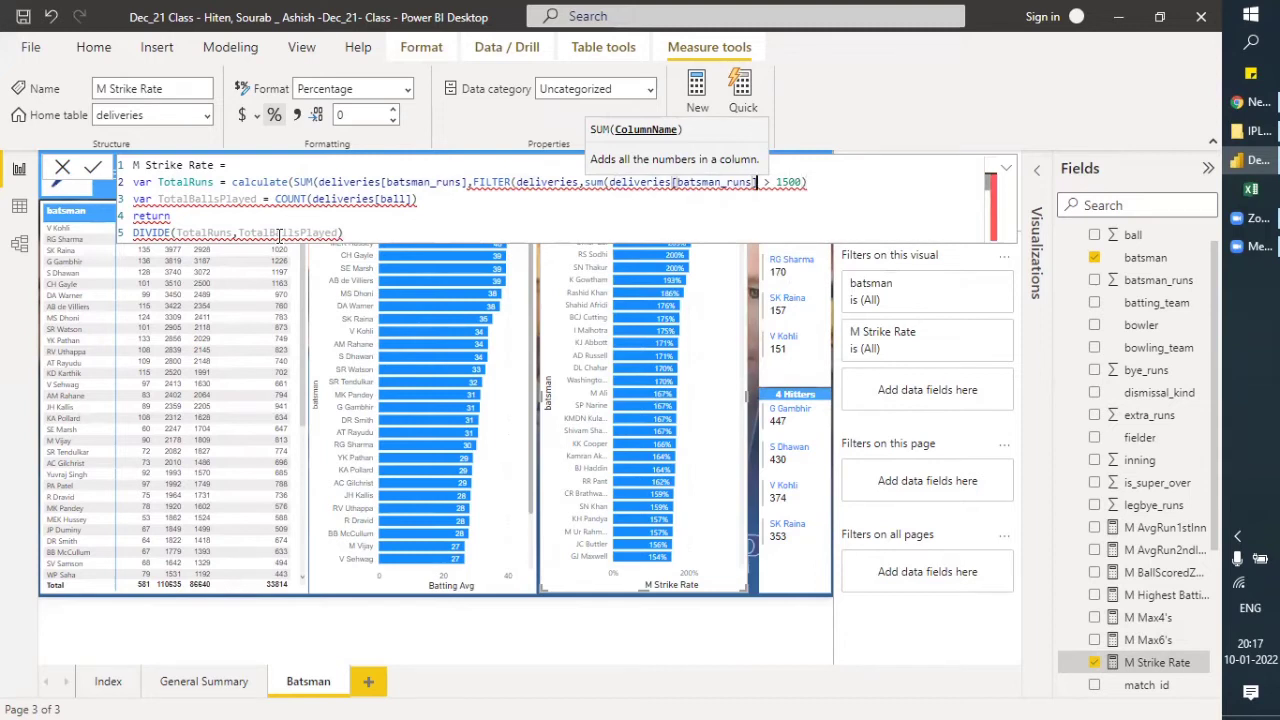
type(")")
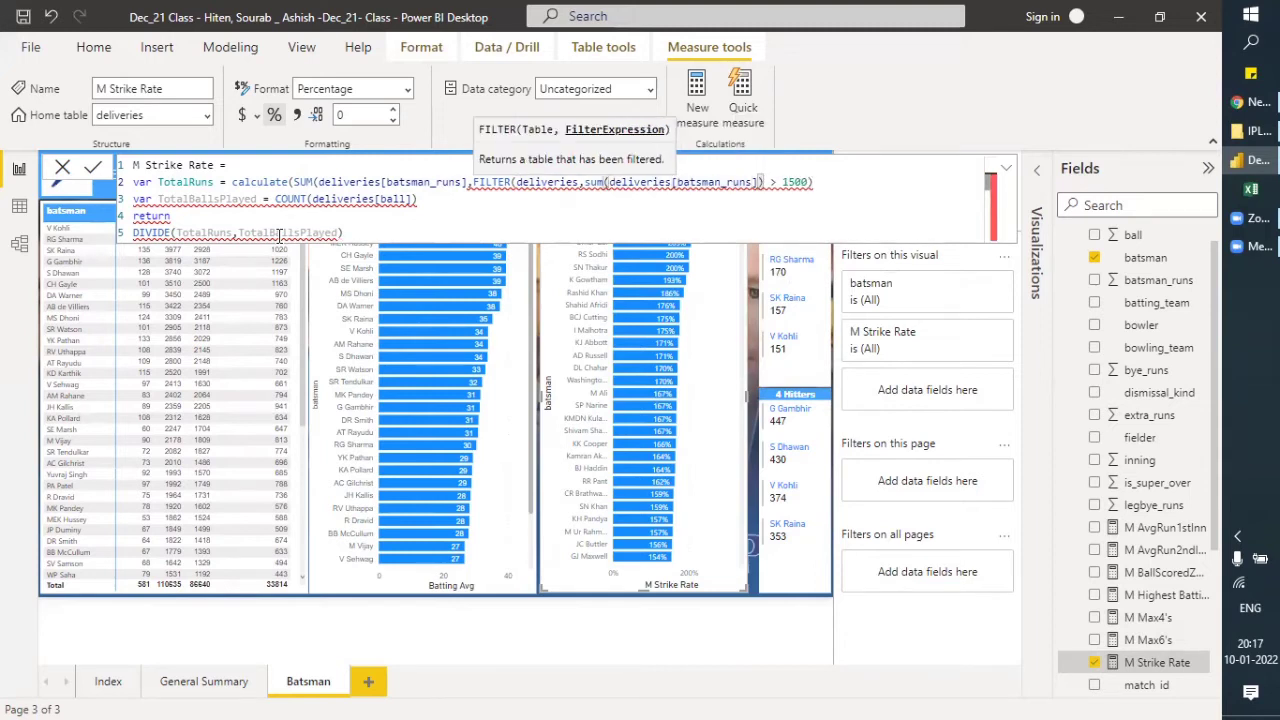
Close the first SUM function right after deliveries[batsman_runs] so that FILTER becomes a separate argument of CALCULATE.
key("Right")
key("Right")
key("Right")
key("Right")
key("Right")
key("Right")
key("Right")
key("Right")
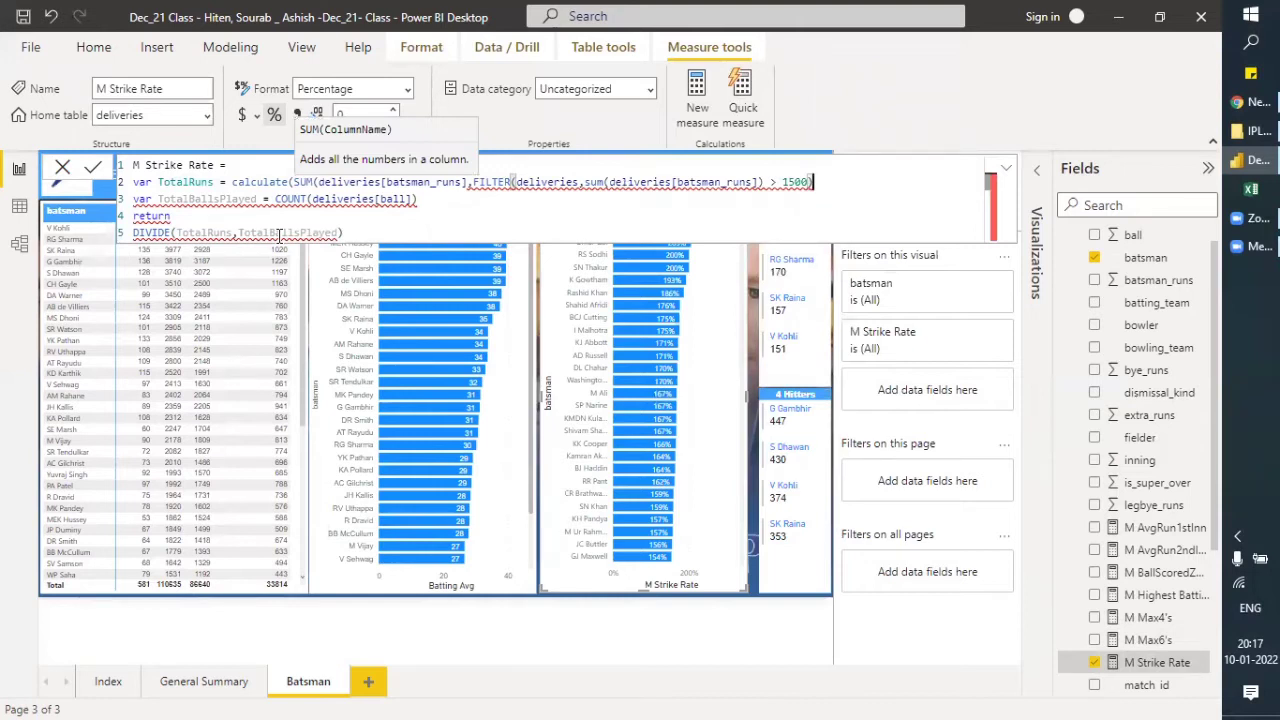
key("Left")
key("Left")
key("Left")
key("Left")
key("Left")
key("Left")
key("Left")
key("Left")
key("Left")
key("Left")
key("Left")
key("Left")
key("Left")
key("Left")
key("Left")
key("Left")
key("Left")
key("Left")
key("Left")
key("Left")
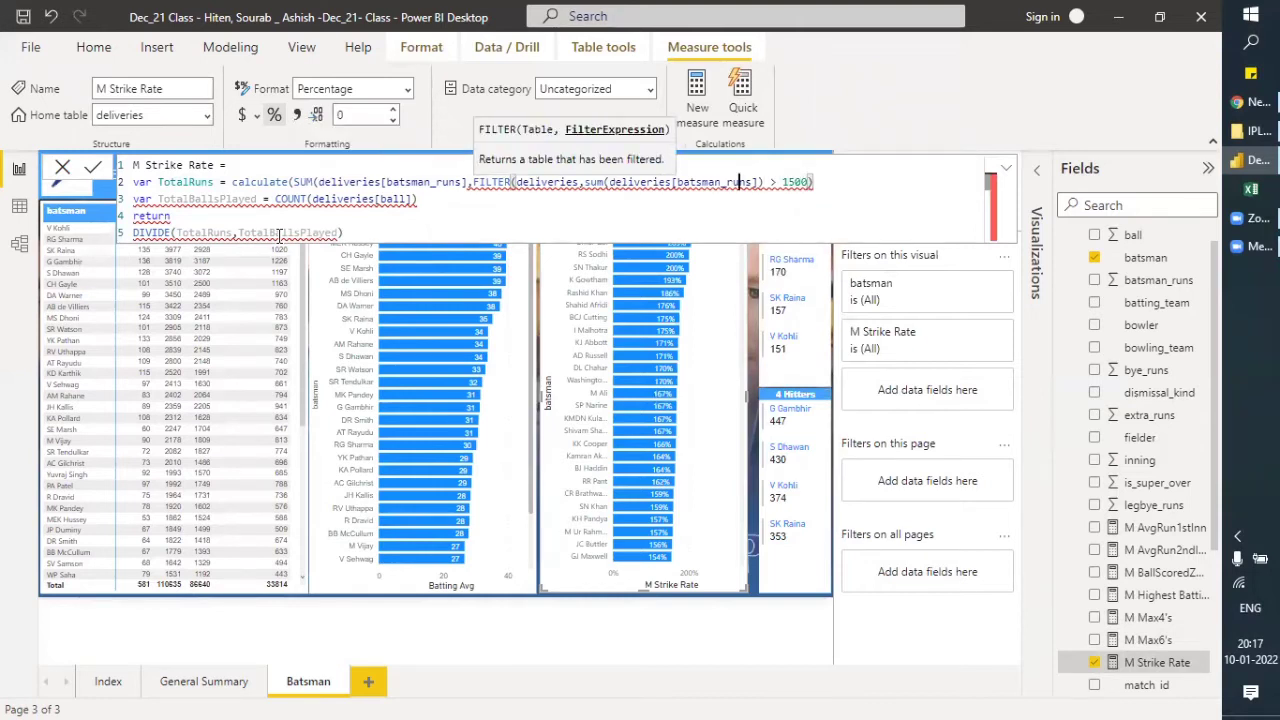
key("Left")
key("Left")
key("Left")
key("Left")
key("Left")
key("Left")
key("Left")
key("Left")
key("Left")
key("Left")
key("Left")
key("Left")
key("Left")
key("Left")
key("Left")
key("Left")
key("Left")
key("Left")
key("Left")
key("Left")
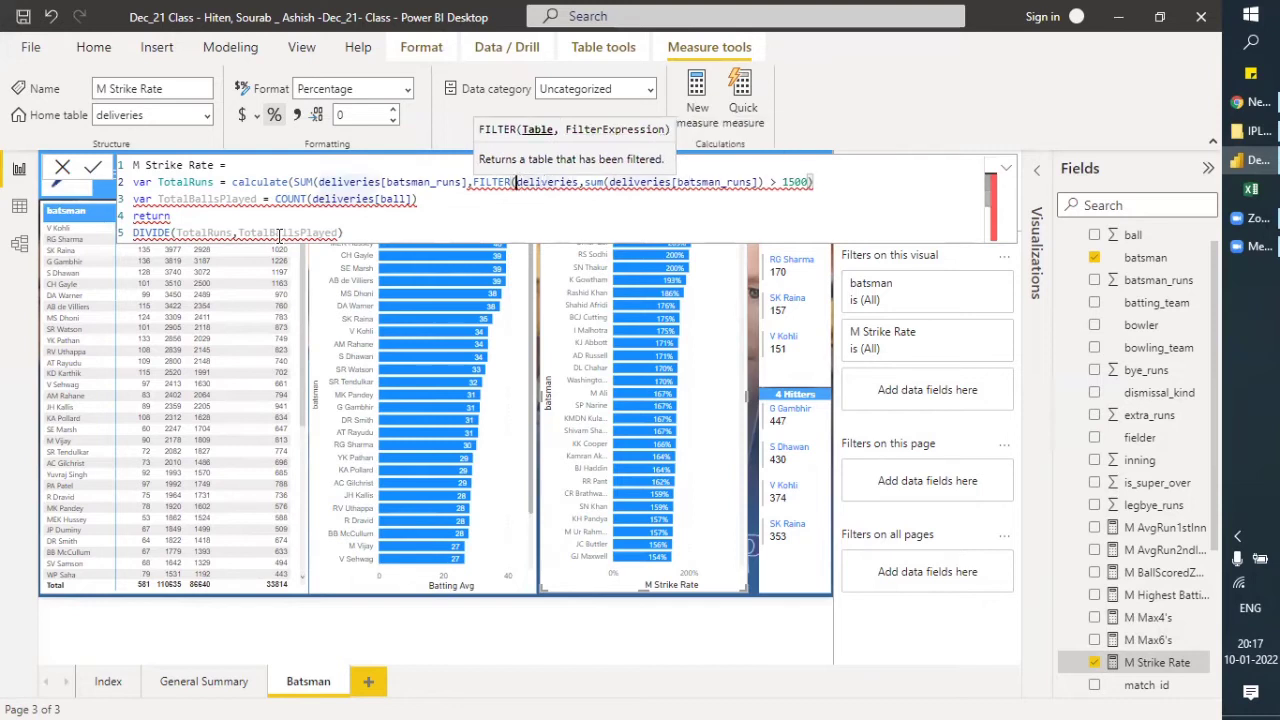
key("Left")
key("Left")
key("Left")
key("Left")
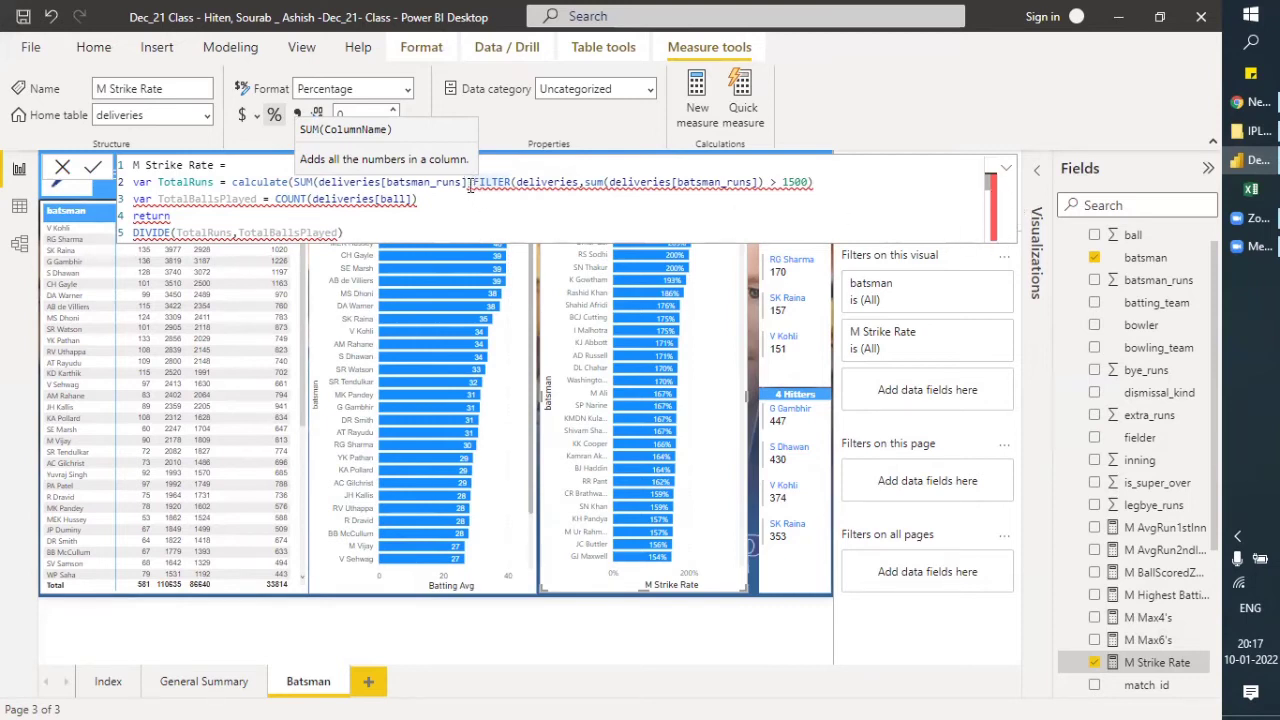
type("),")
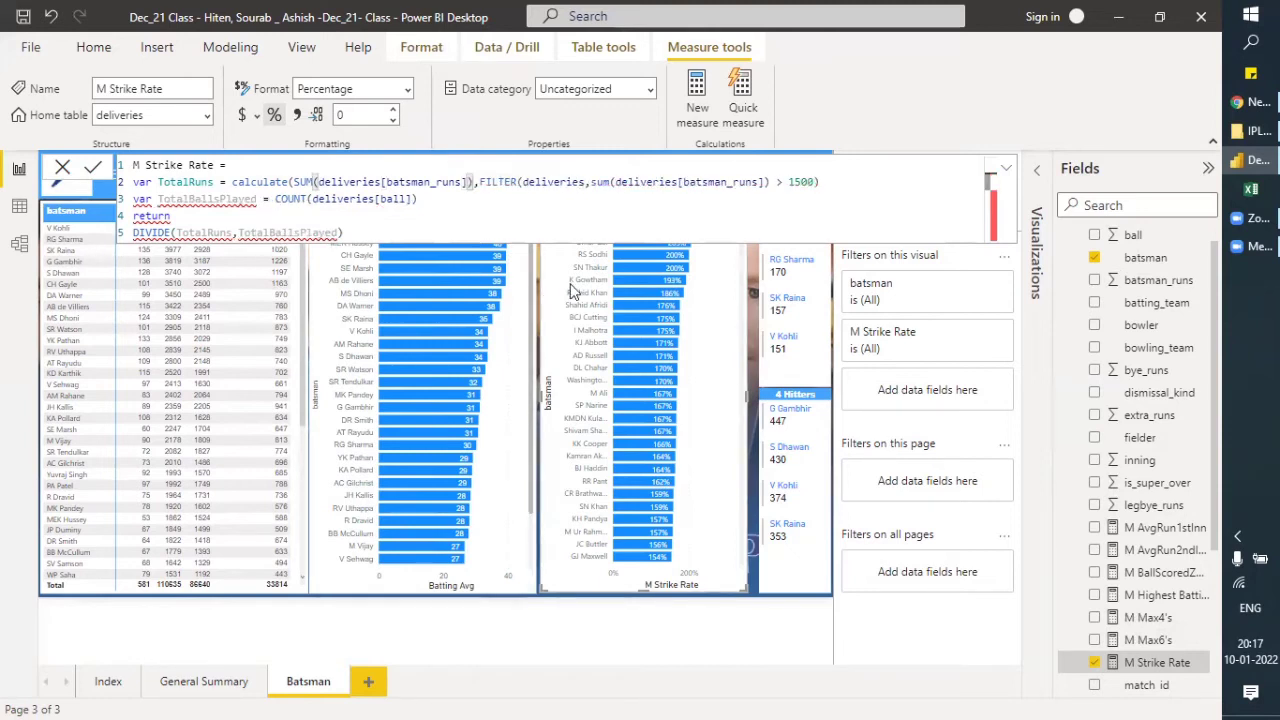
Review the TotalRuns and TotalBallsPlayed variable definitions in the M Strike Rate formula.
left_click_drag(818, 182, 238, 182)
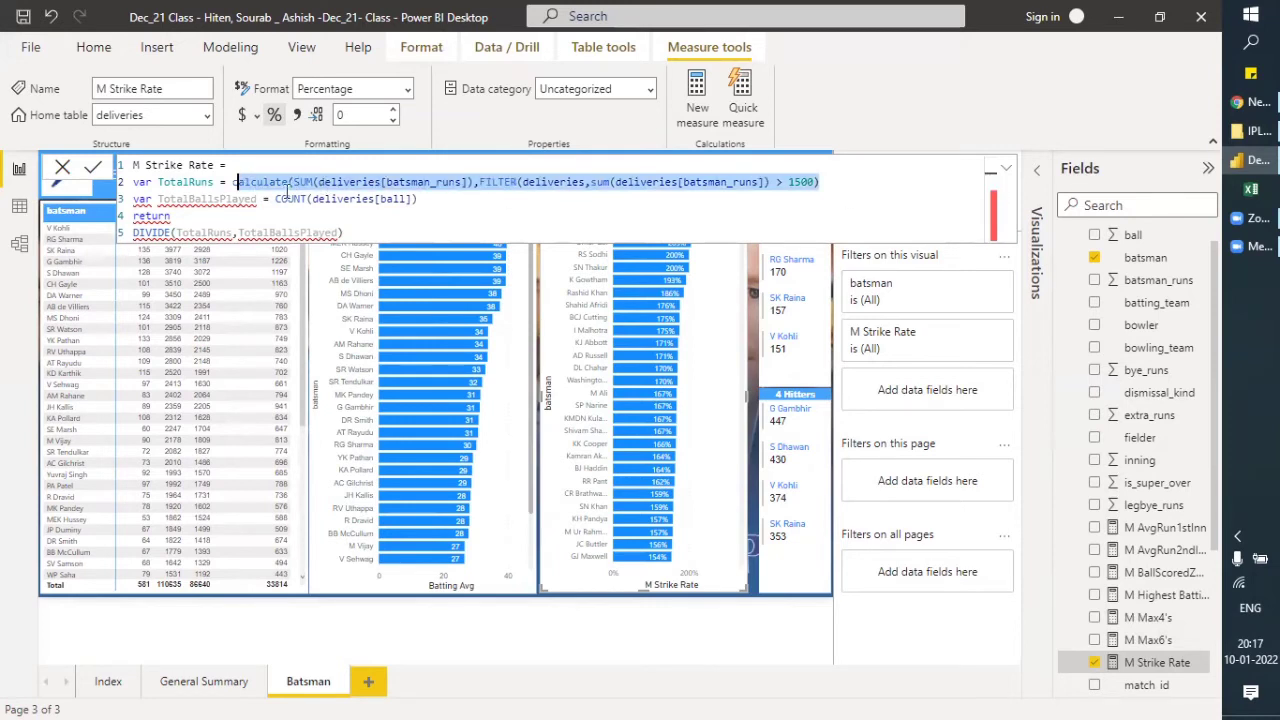
left_click(246, 182)
left_click_drag(170, 182, 856, 180)
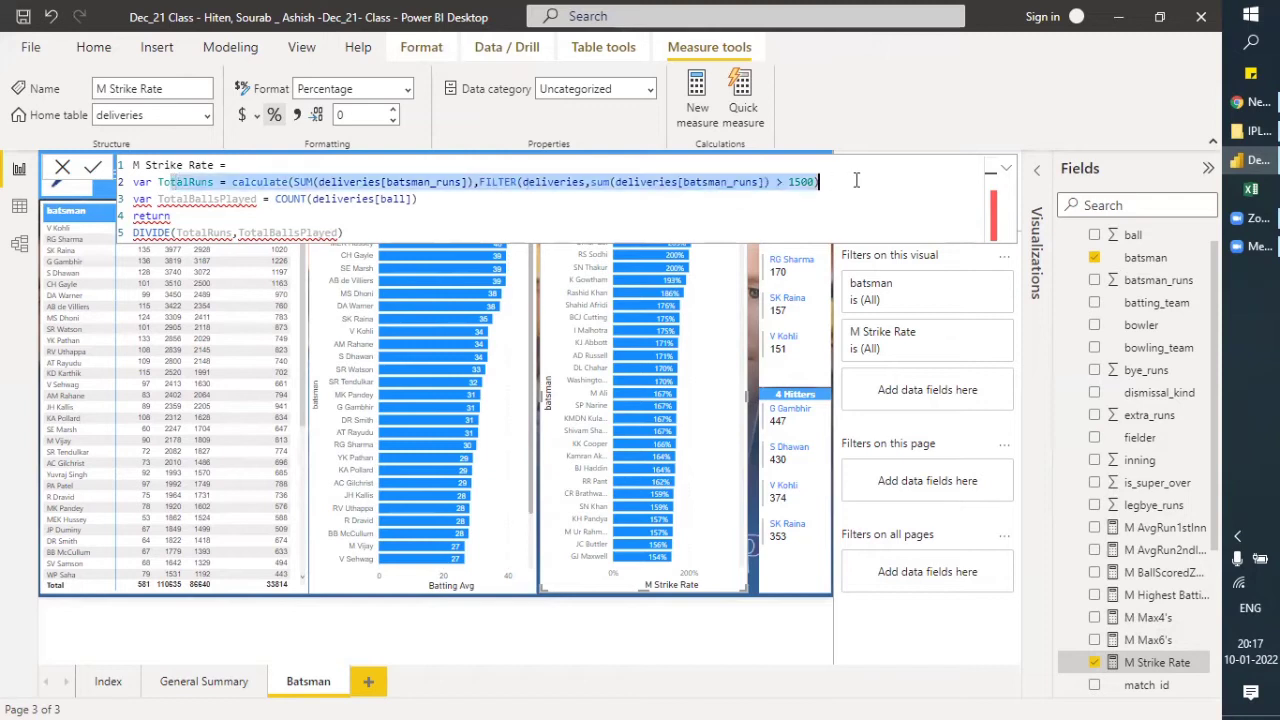
left_click(856, 180)
left_click(137, 199)
left_click_drag(135, 199, 433, 200)
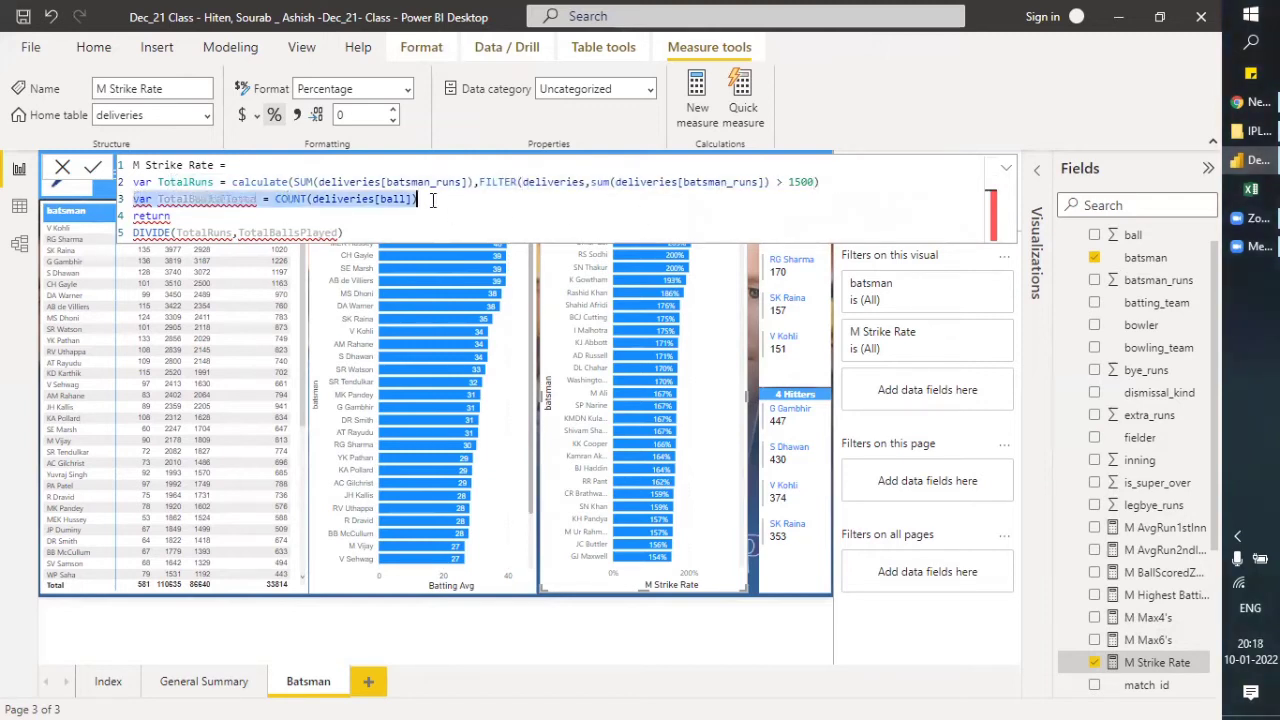
left_click(184, 199)
left_click(504, 198)
Add the missing closing parenthesis of CALCULATE at the end of the TotalRuns line and commit the M Strike Rate formula.
left_click(829, 183)
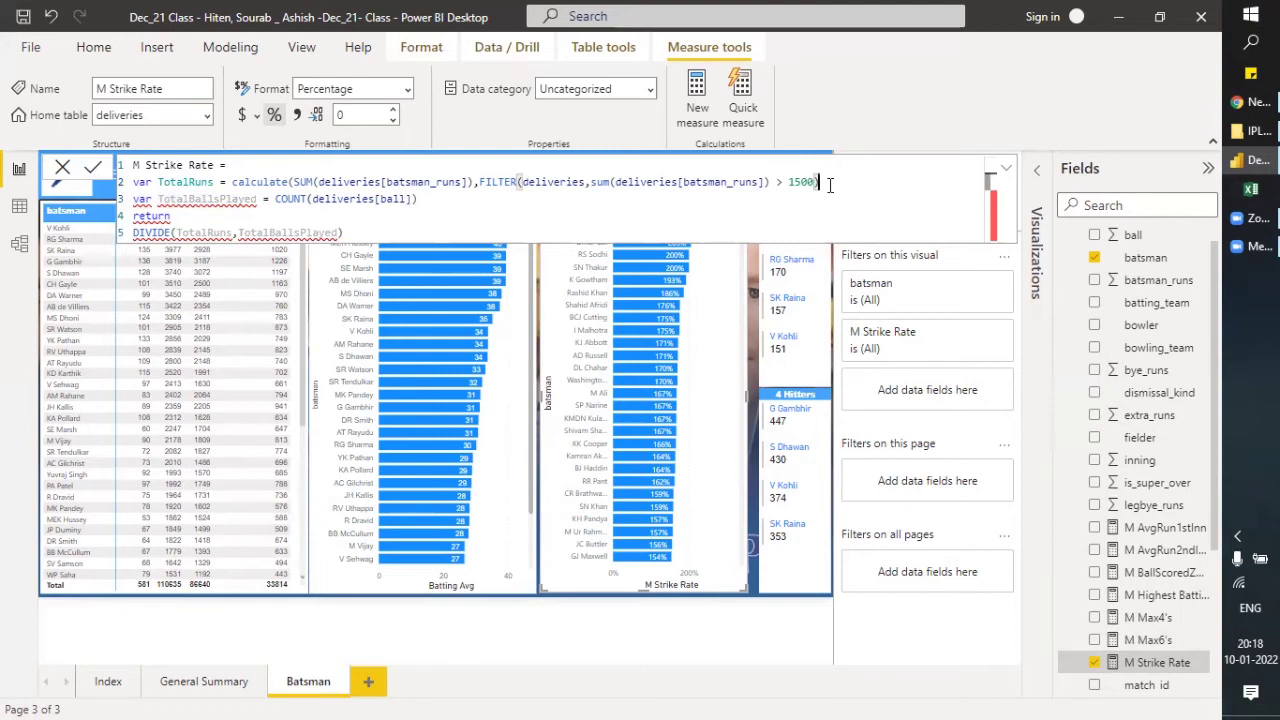
type(")")
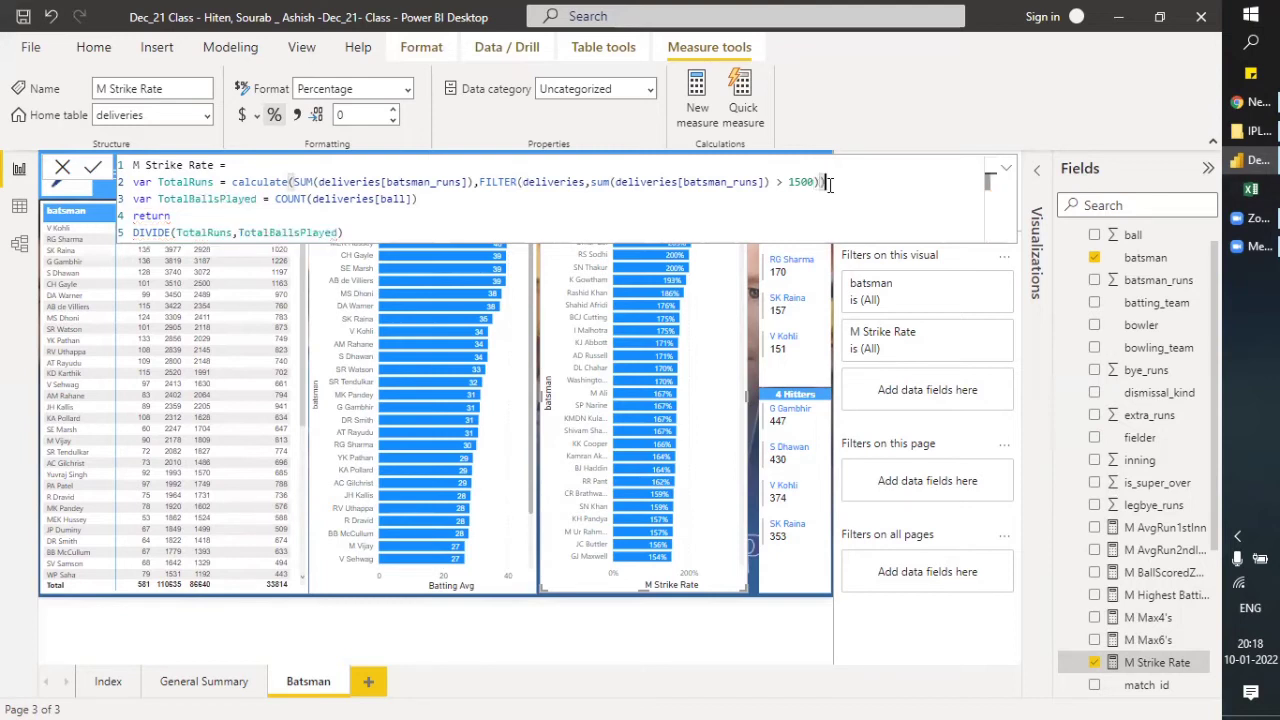
key("Return")
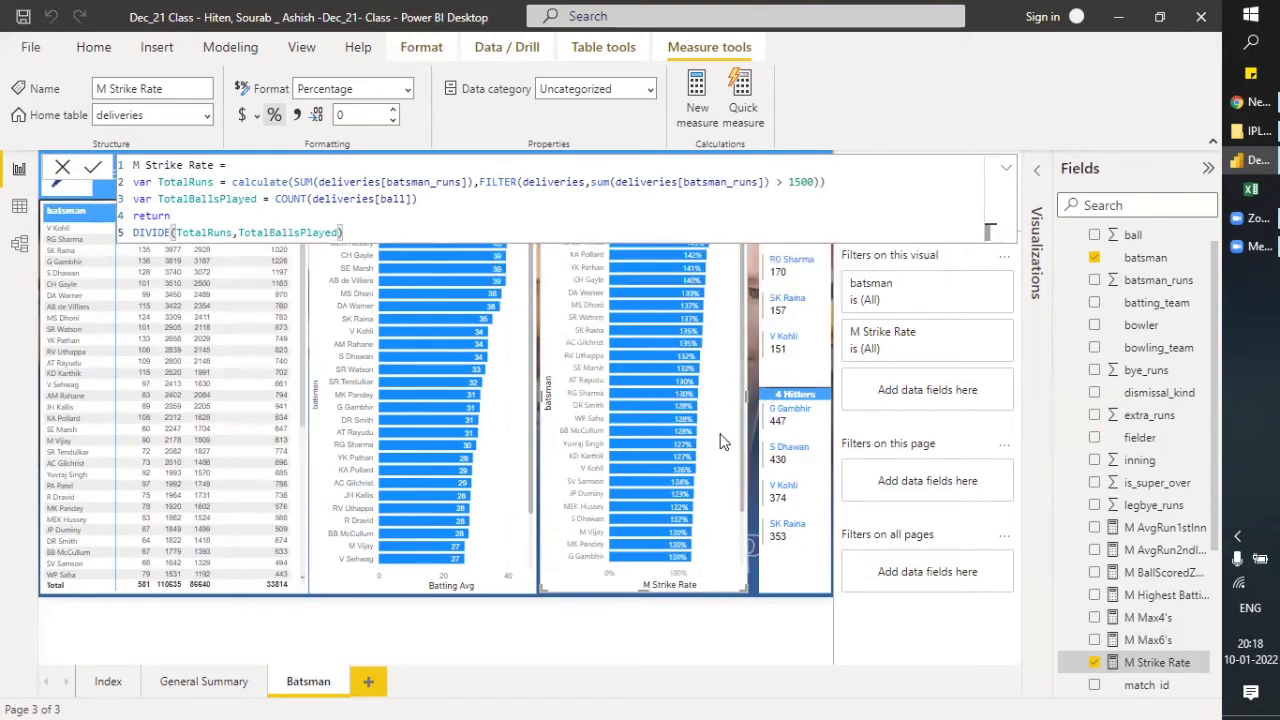
Collapse the formula view and widen the M Strike Rate by batsman chart slightly toward the 6 Hitters card.
left_click(1006, 172)
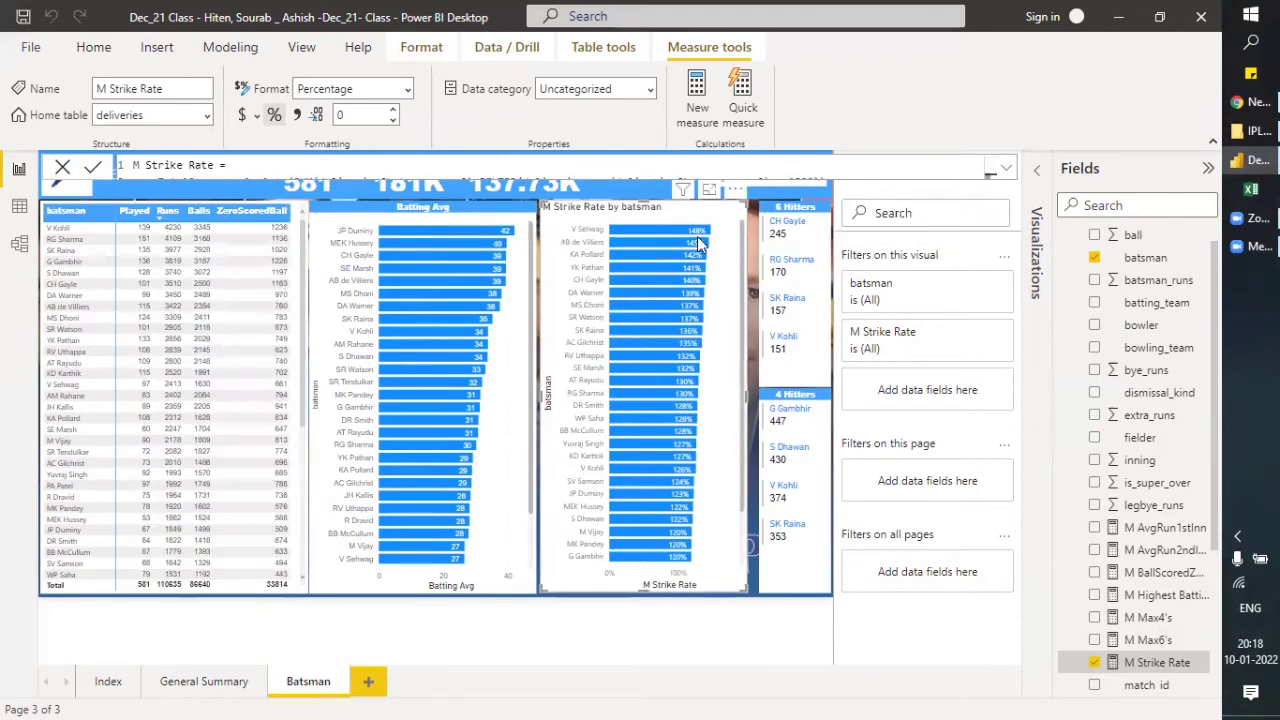
mouse_move(698, 243)
mouse_move(745, 398)
left_mouse_down()
mouse_move(758, 400)
mouse_move(742, 388)
left_mouse_up()
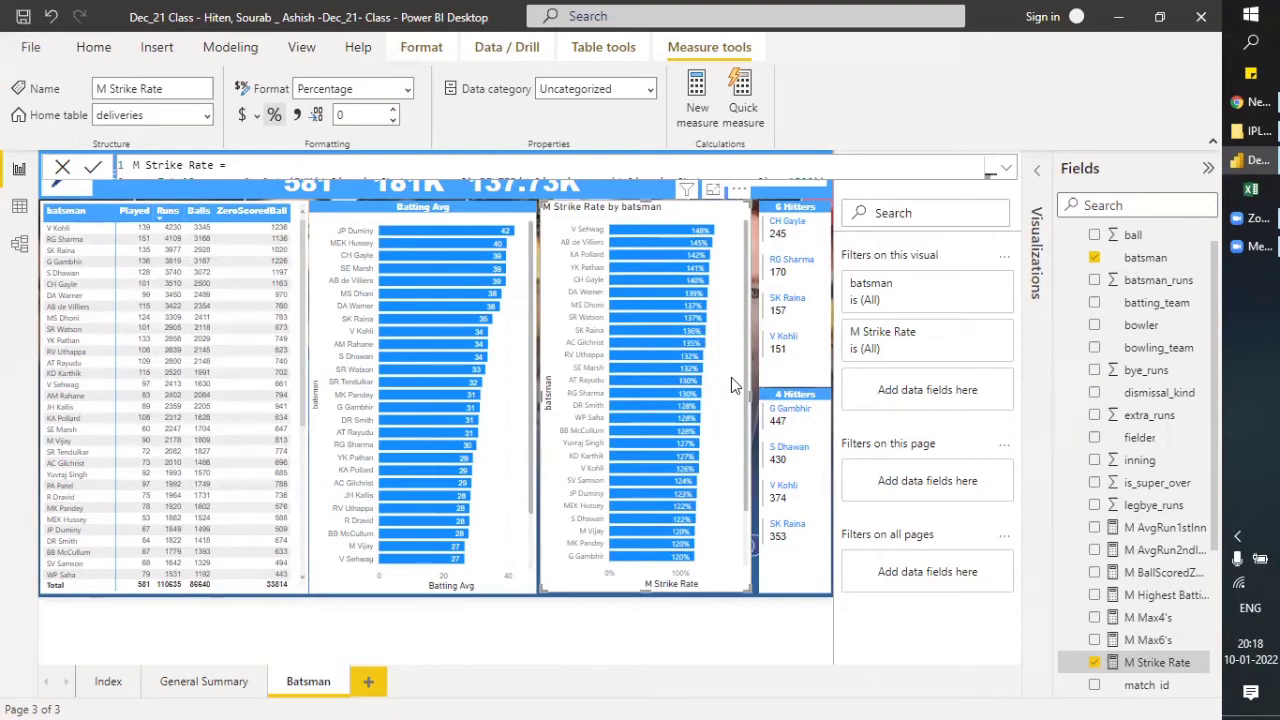
Review the SUM and FILTER arguments of the TotalRuns variable in the M Strike Rate formula.
left_click(1148, 640)
left_click(1157, 664)
left_click(1006, 168)
left_click(819, 181)
left_click_drag(821, 181, 745, 181)
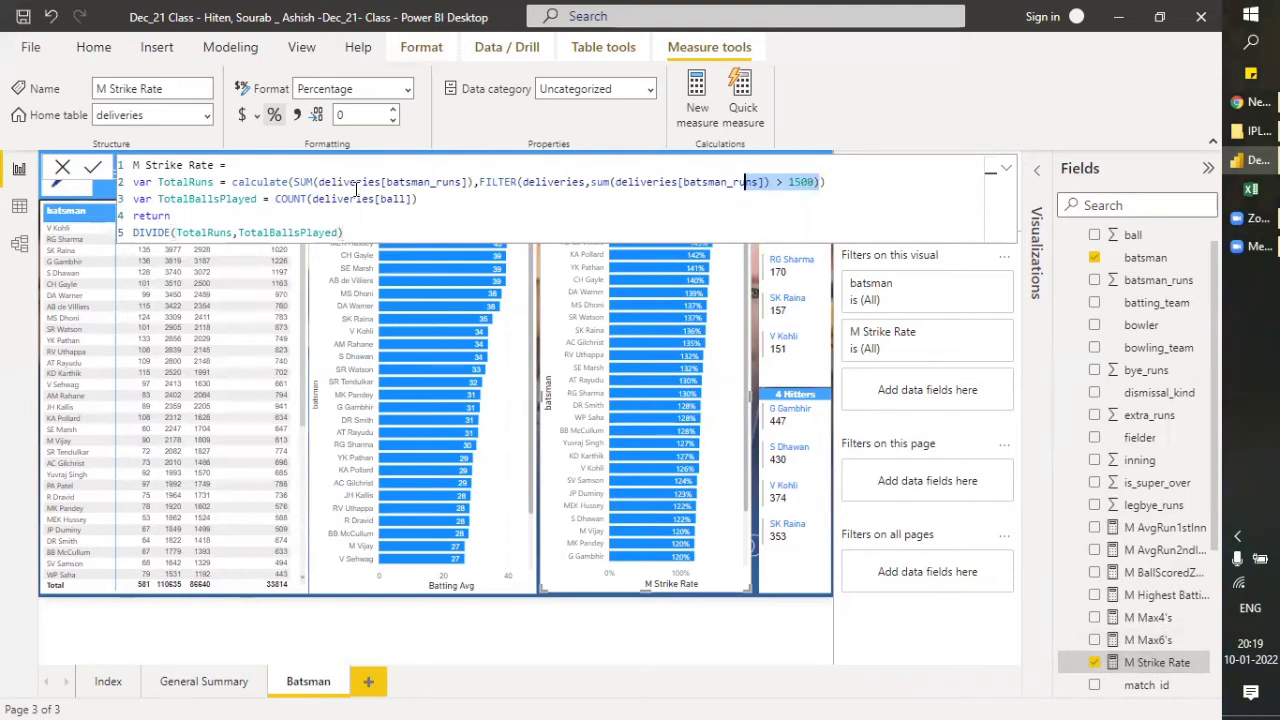
left_click_drag(301, 181, 298, 181)
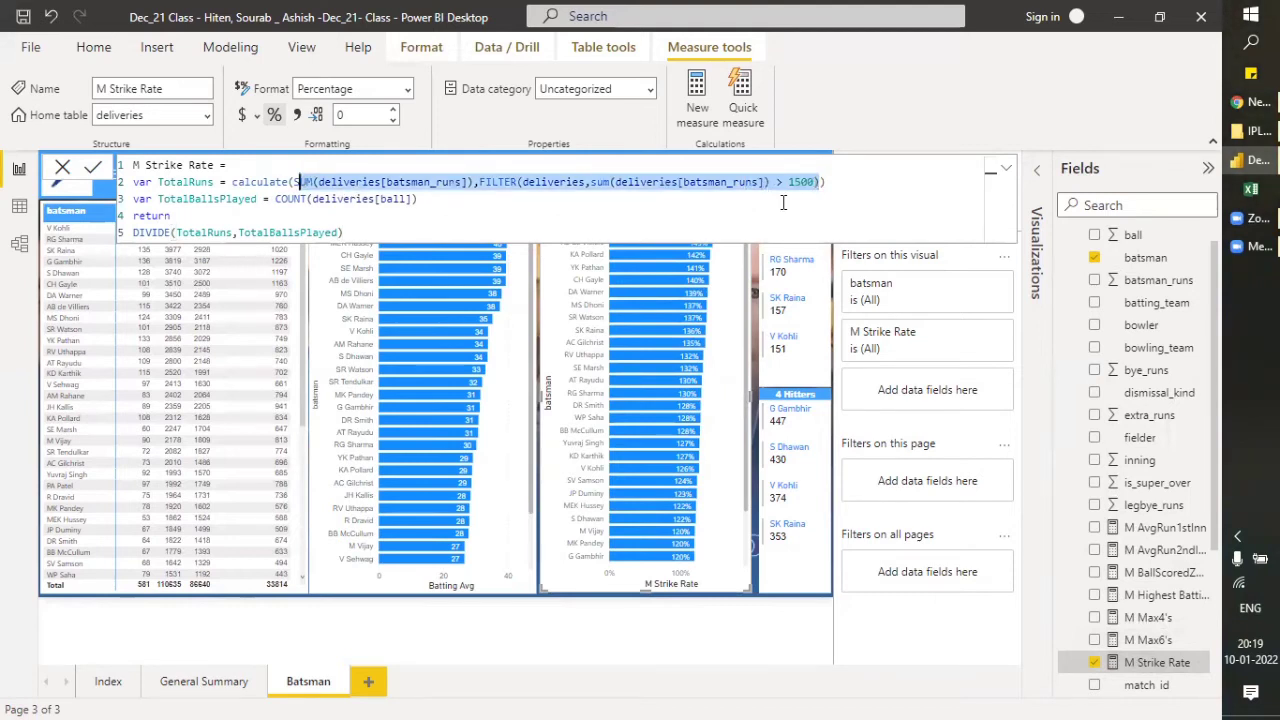
left_click(860, 199)
left_click(1007, 171)
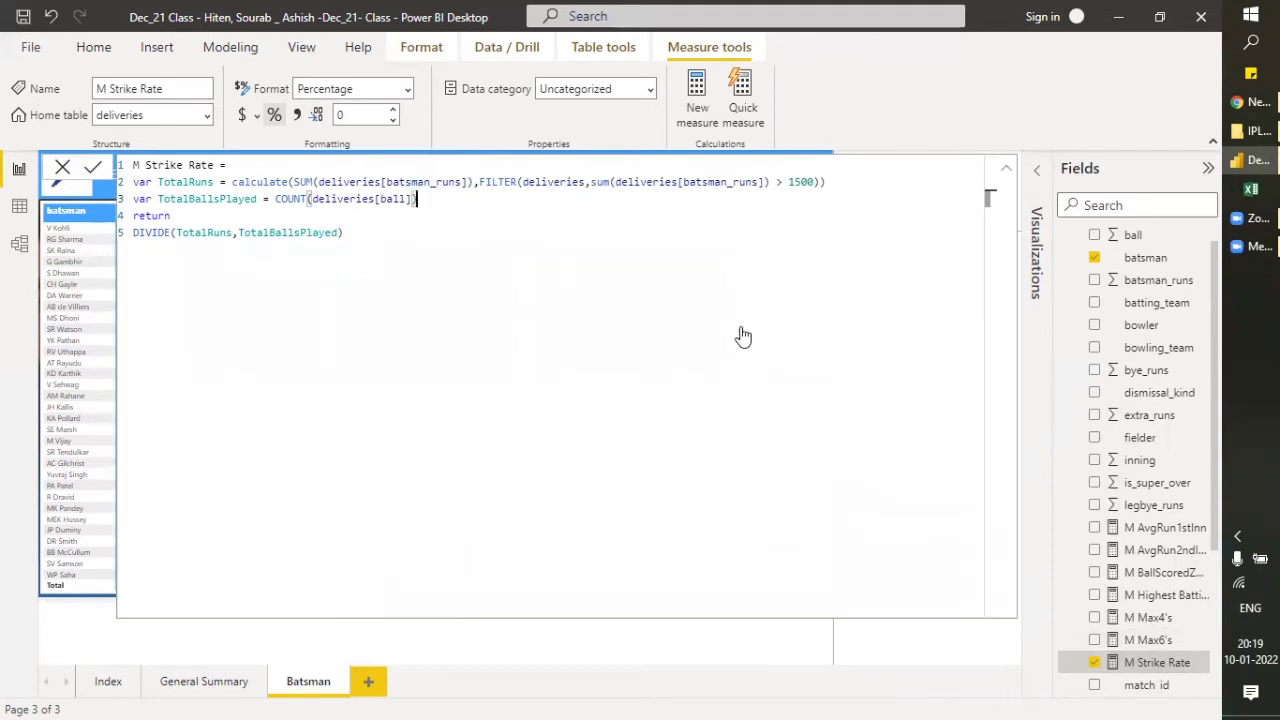
left_click(1008, 172)
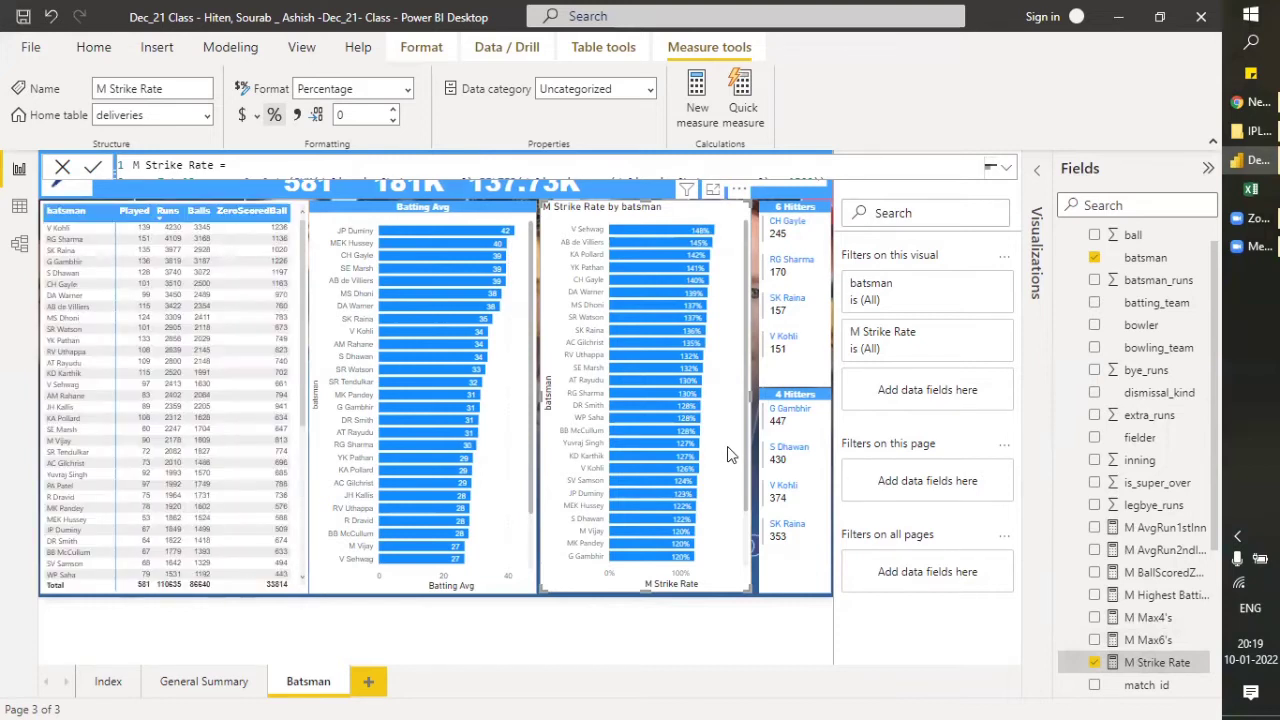
Hide the filters and rename the strike rate chart's value field as Strike Rate.
left_click(1037, 174)
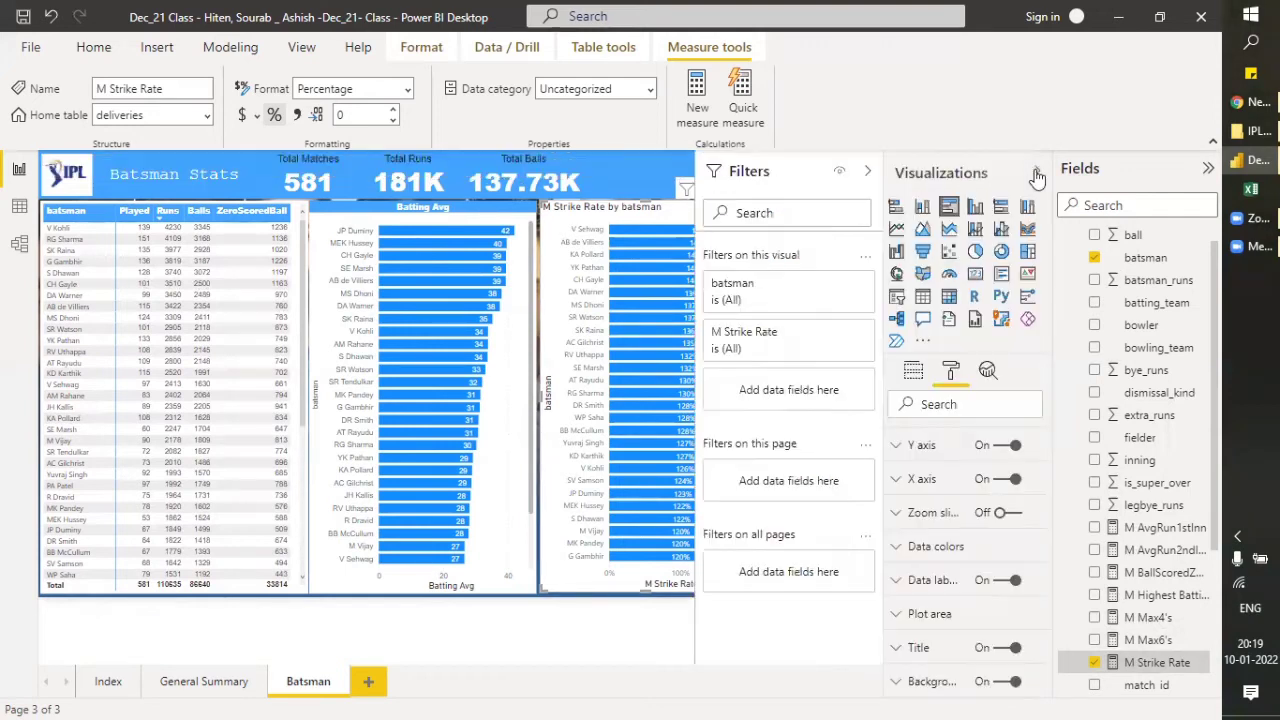
left_click(866, 175)
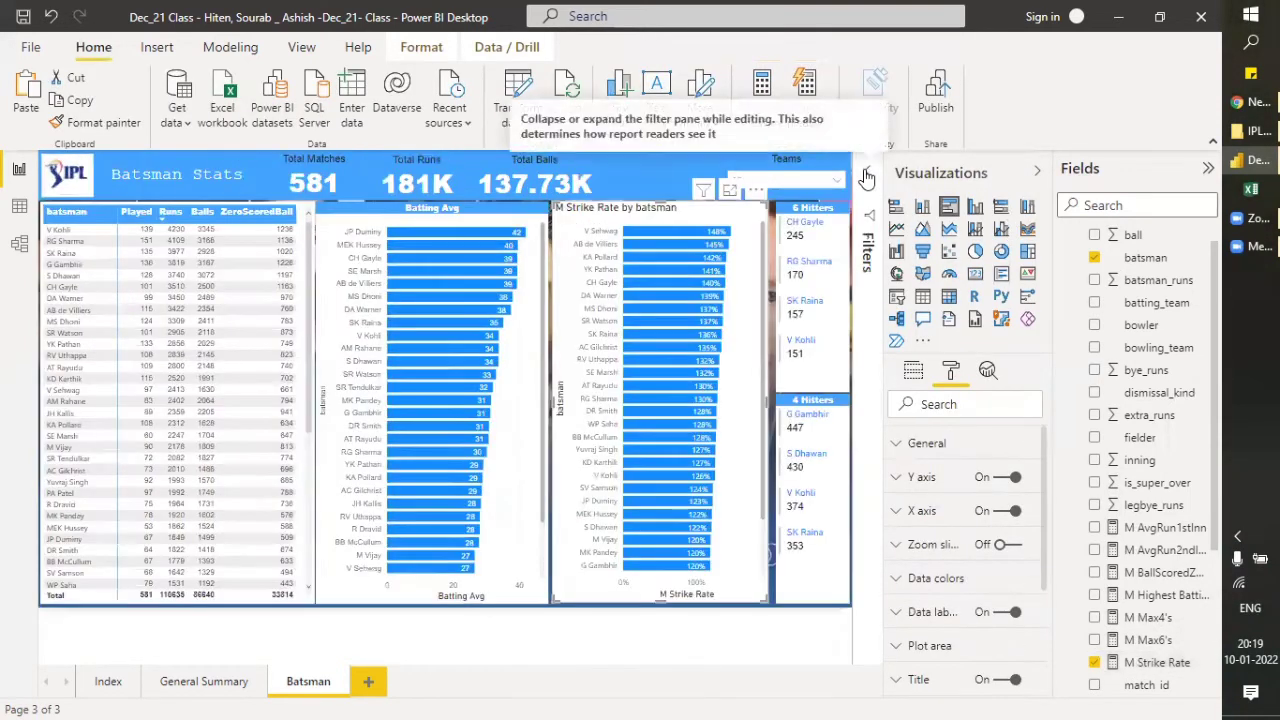
left_click(913, 373)
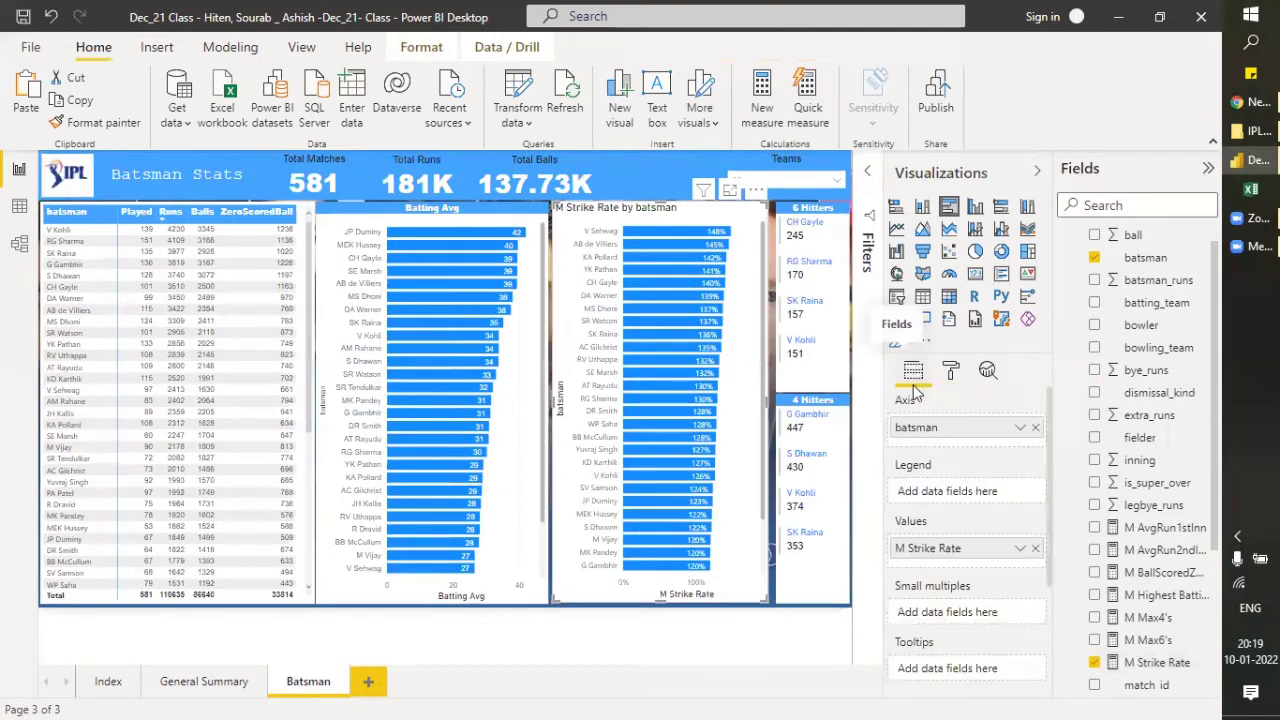
double_click(910, 549)
left_click(910, 549)
key("BackSpace")
key("BackSpace")
key("Return")
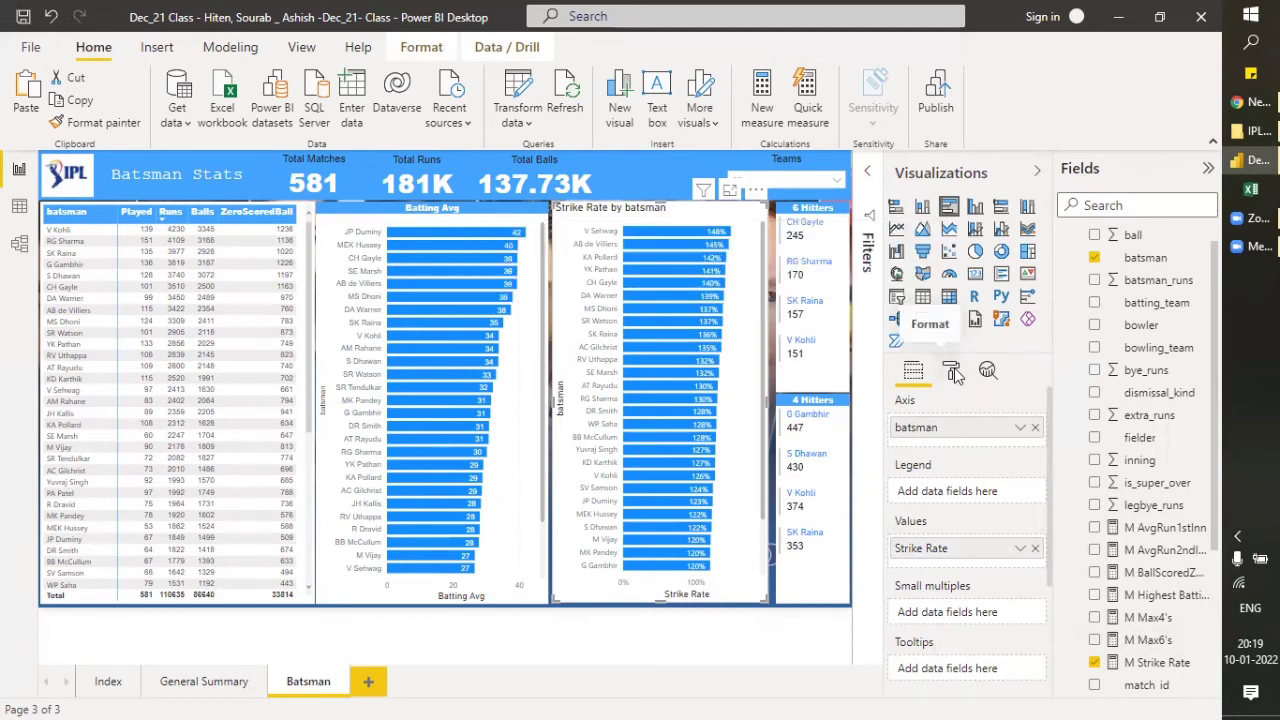
Stretch the strike rate chart's lower edge slightly down to the bottom border of the report page.
left_click(951, 371)
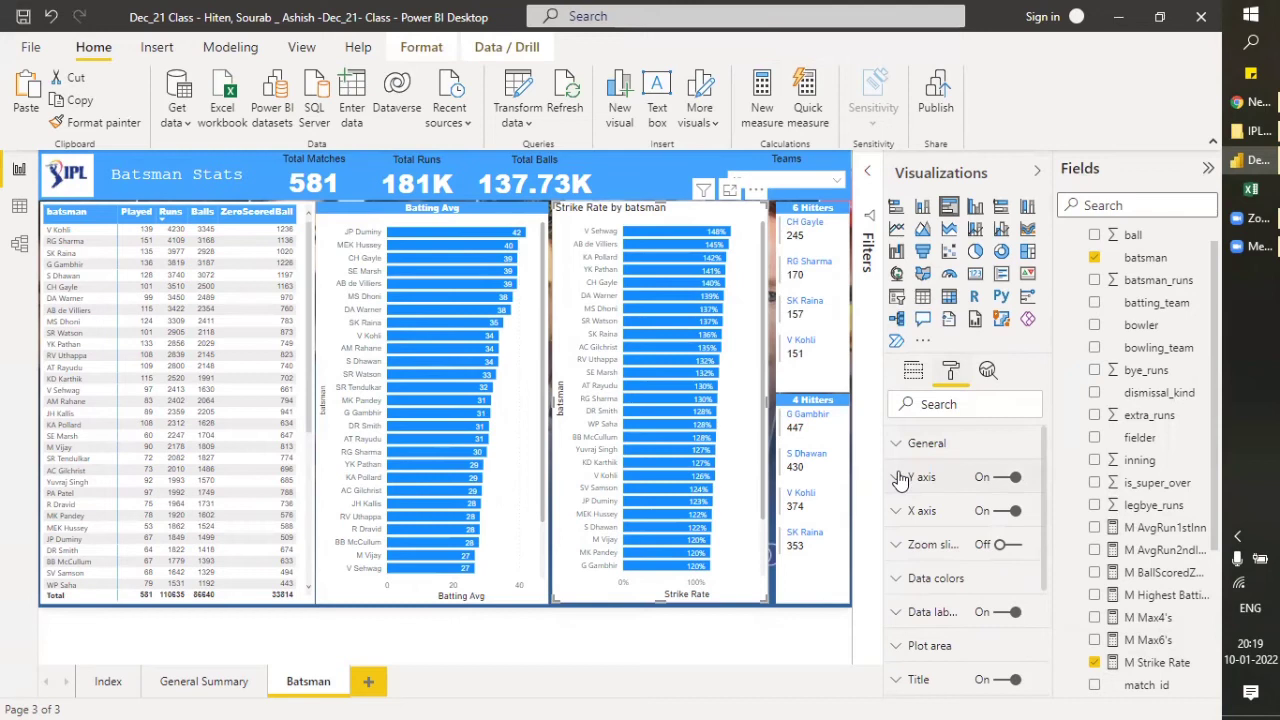
left_click(905, 443)
scroll(945, 535, "down", 2)
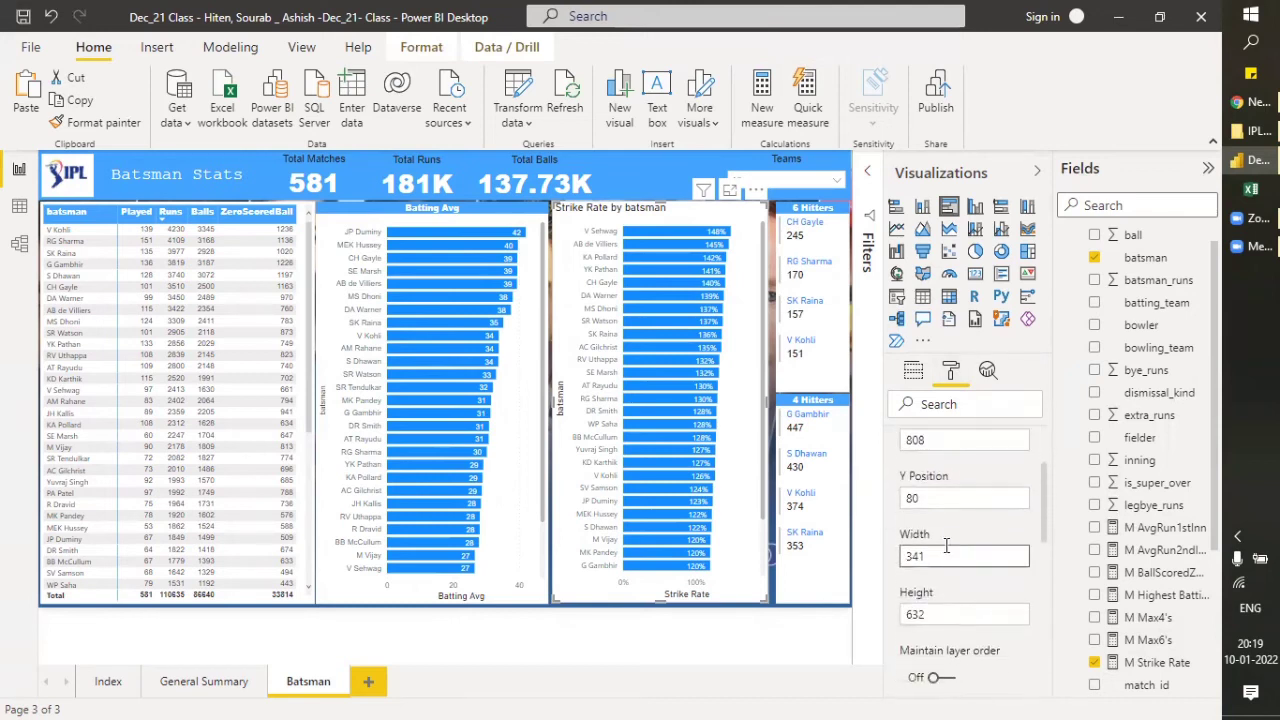
left_click(946, 553)
left_click_drag(660, 600, 658, 608)
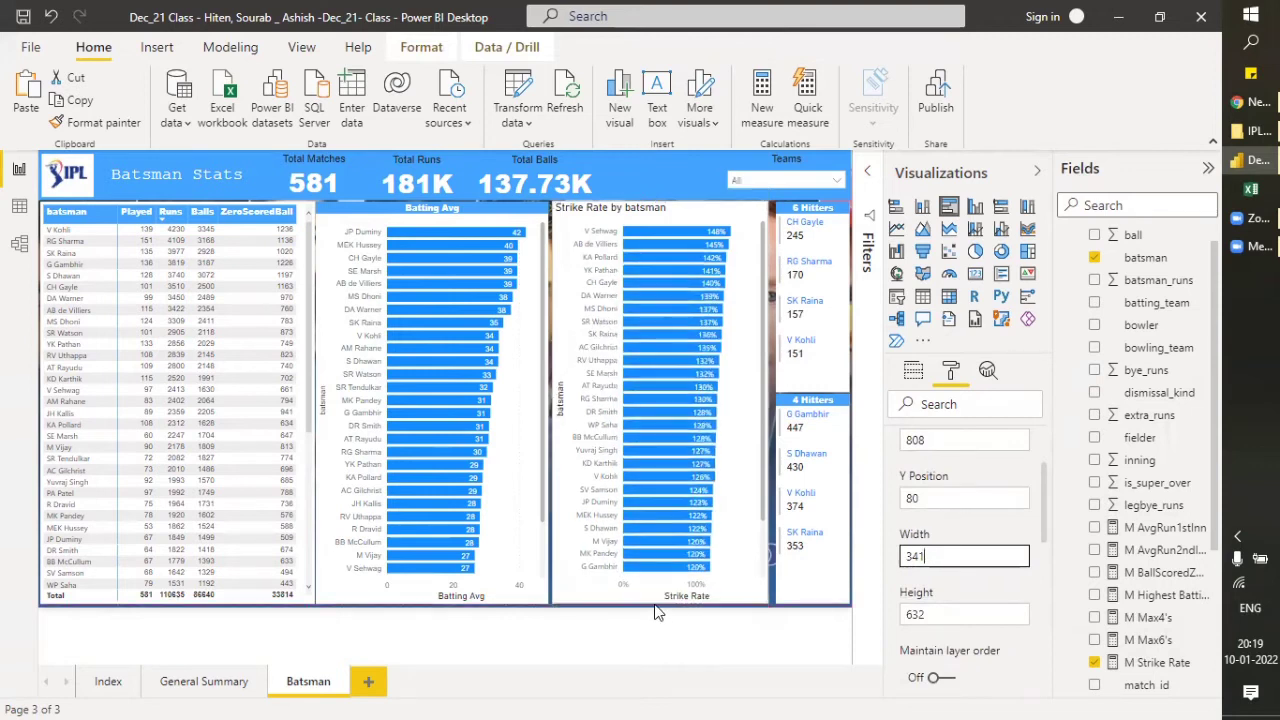
Set the strike rate chart's X position to 805 and widen it slightly toward the 6 Hitters card.
scroll(967, 474, "up", 2)
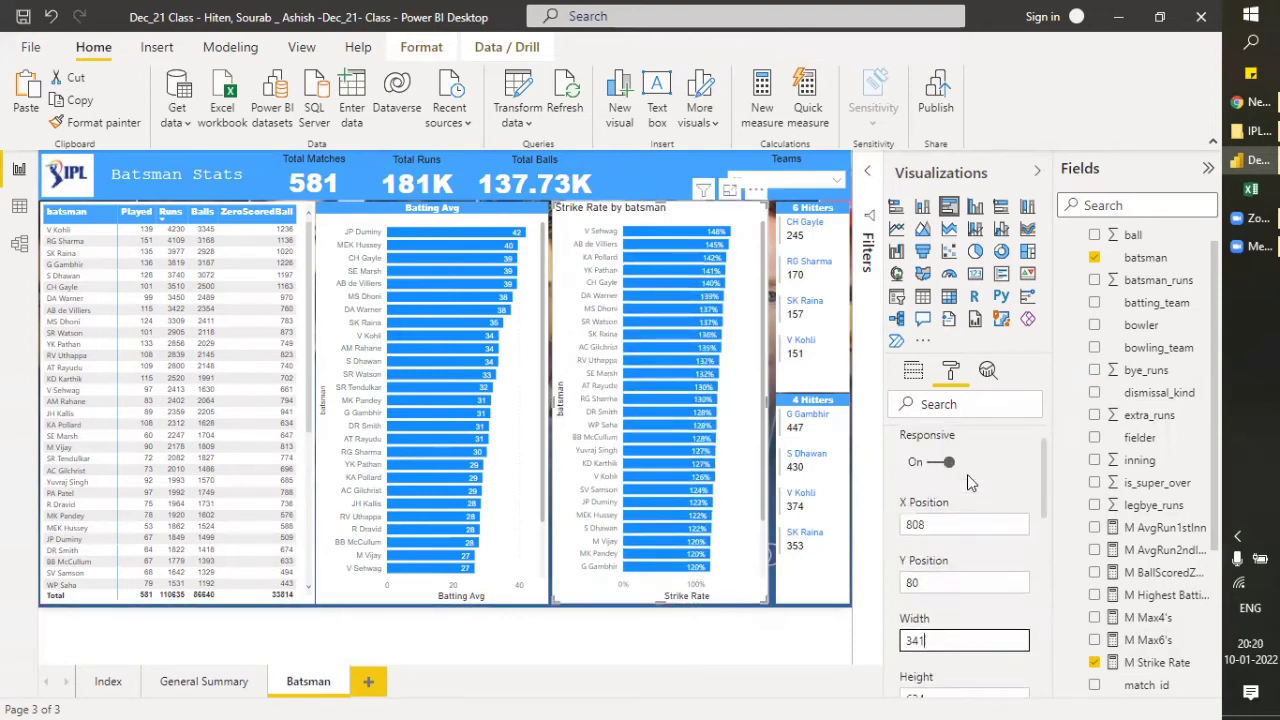
left_click(938, 533)
key("BackSpace")
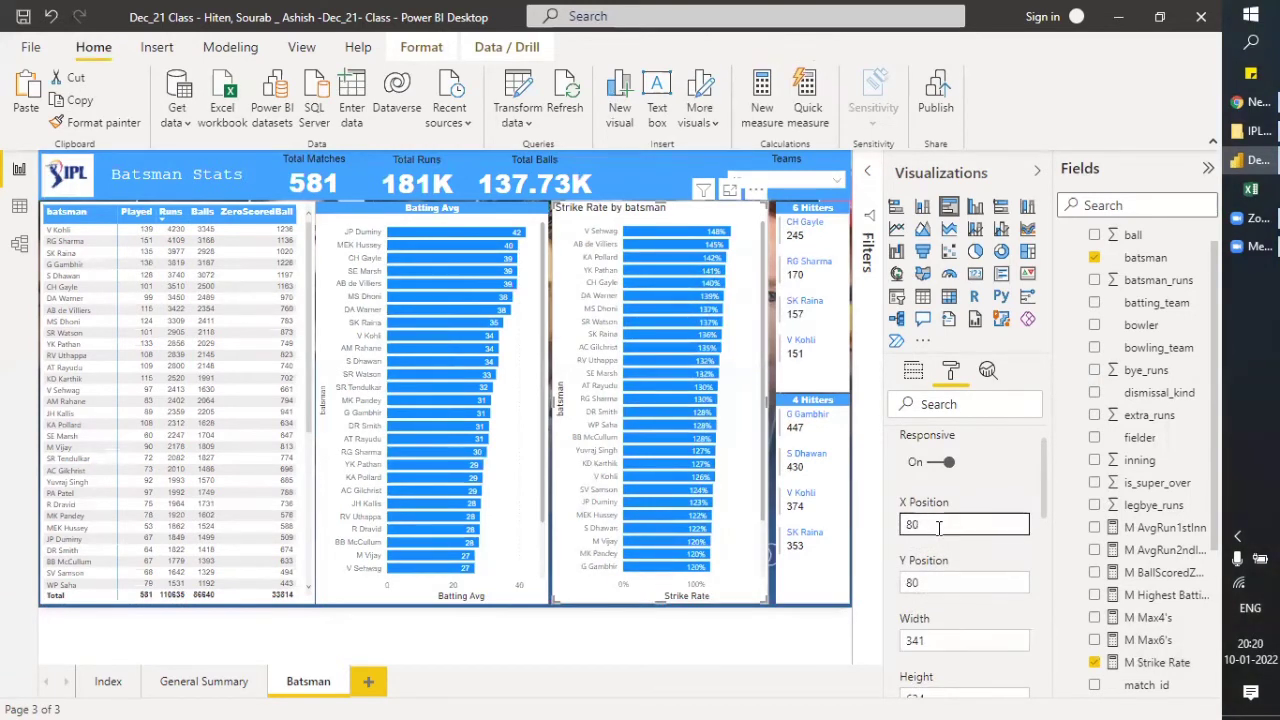
type("0")
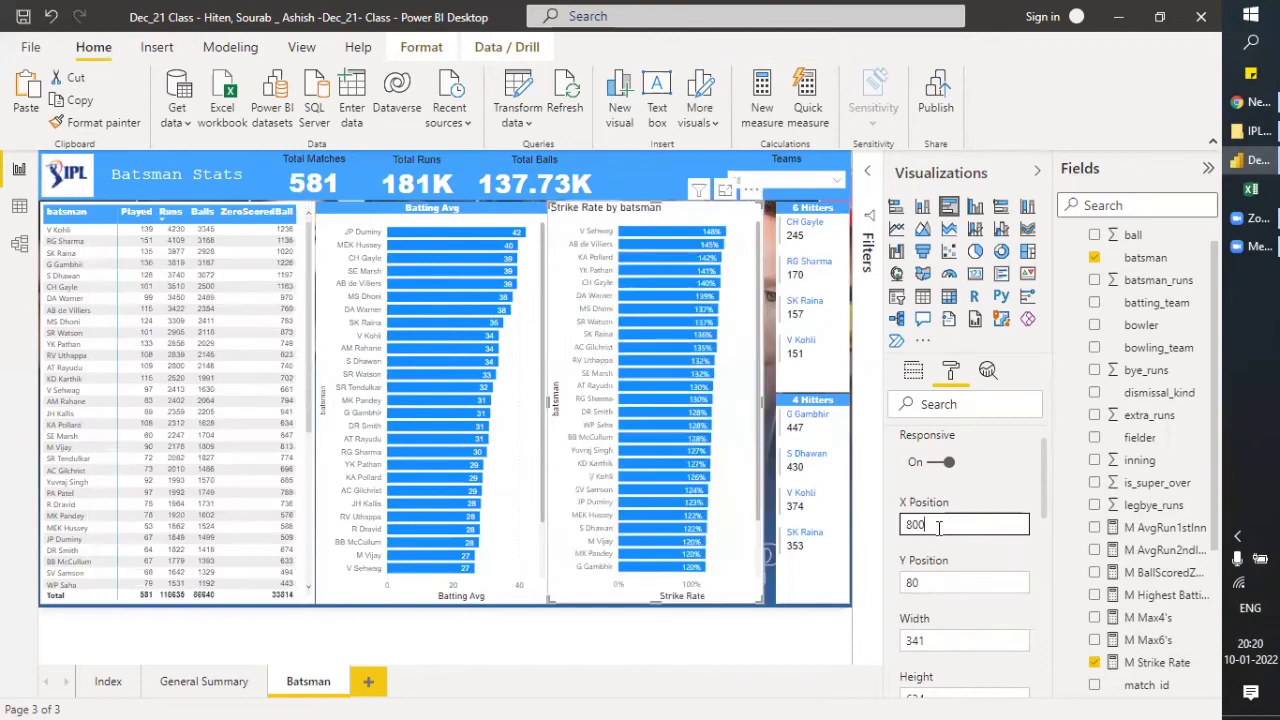
key("BackSpace")
type("1")
key("BackSpace")
type("5")
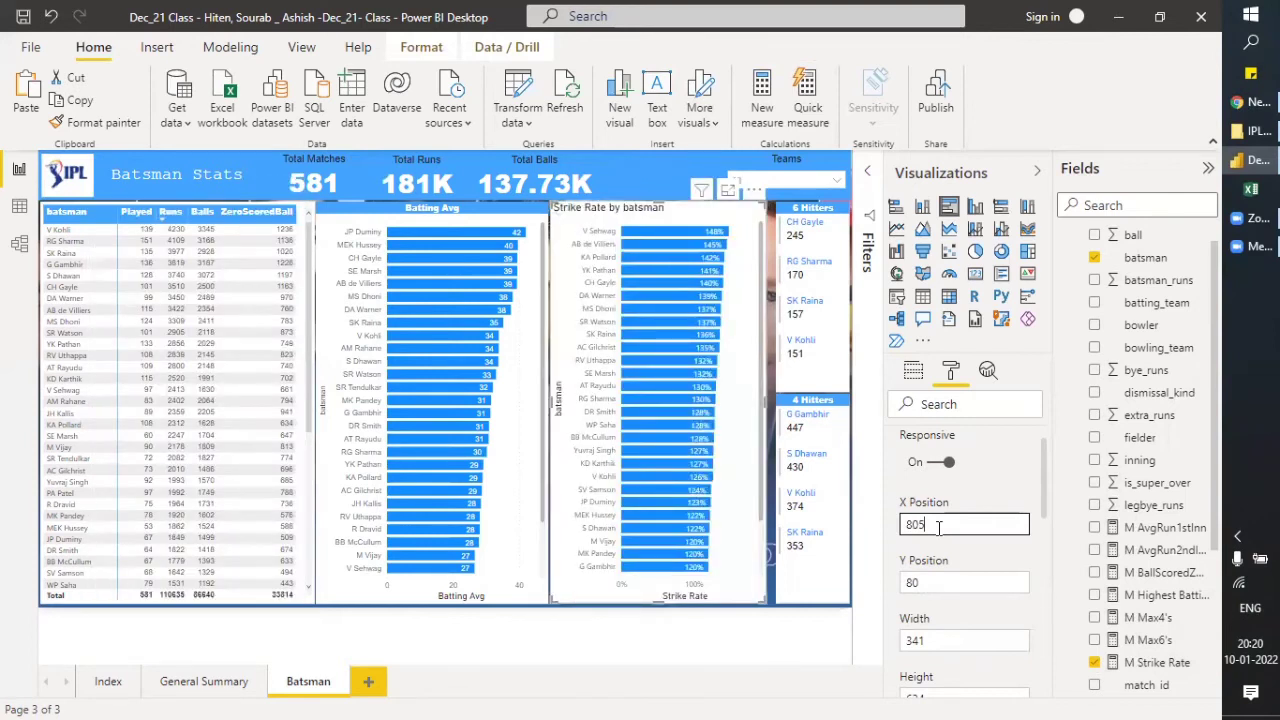
key("Tab")
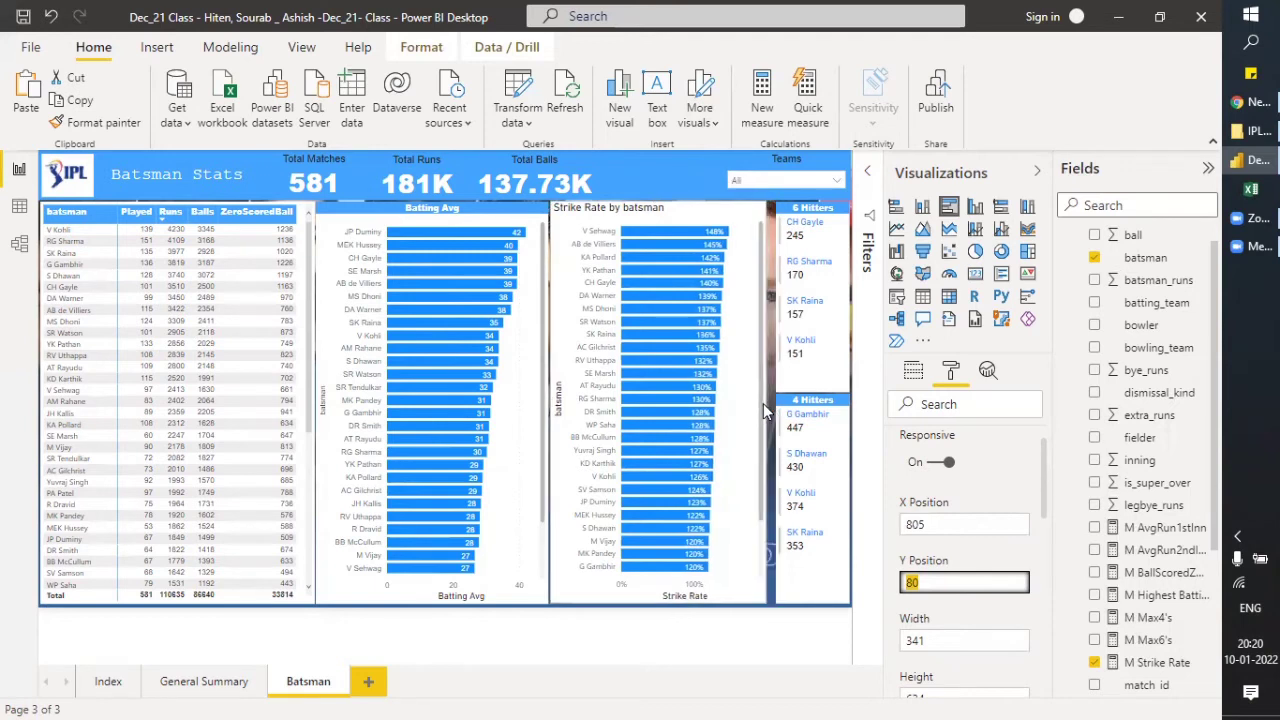
left_click_drag(763, 405, 765, 407)
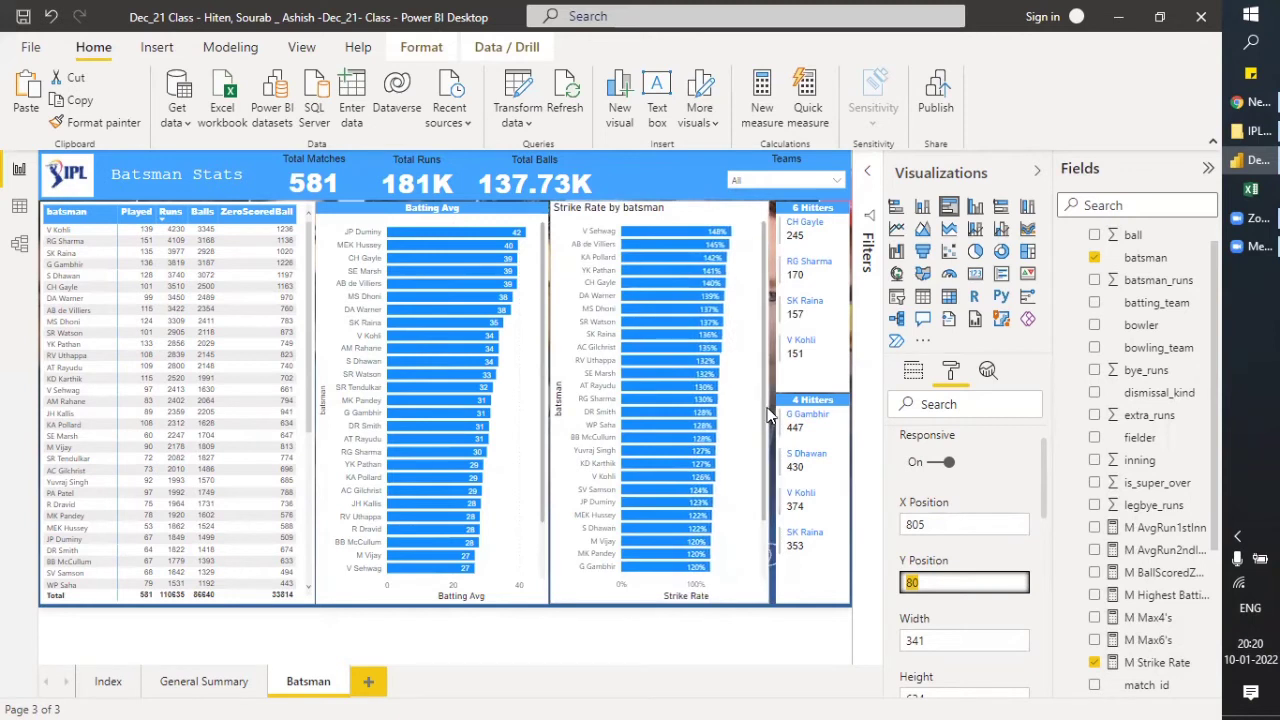
left_click(999, 544)
Change the font family of the strike rate chart's data labels.
scroll(999, 544, "down", 1)
scroll(999, 544, "down", 5)
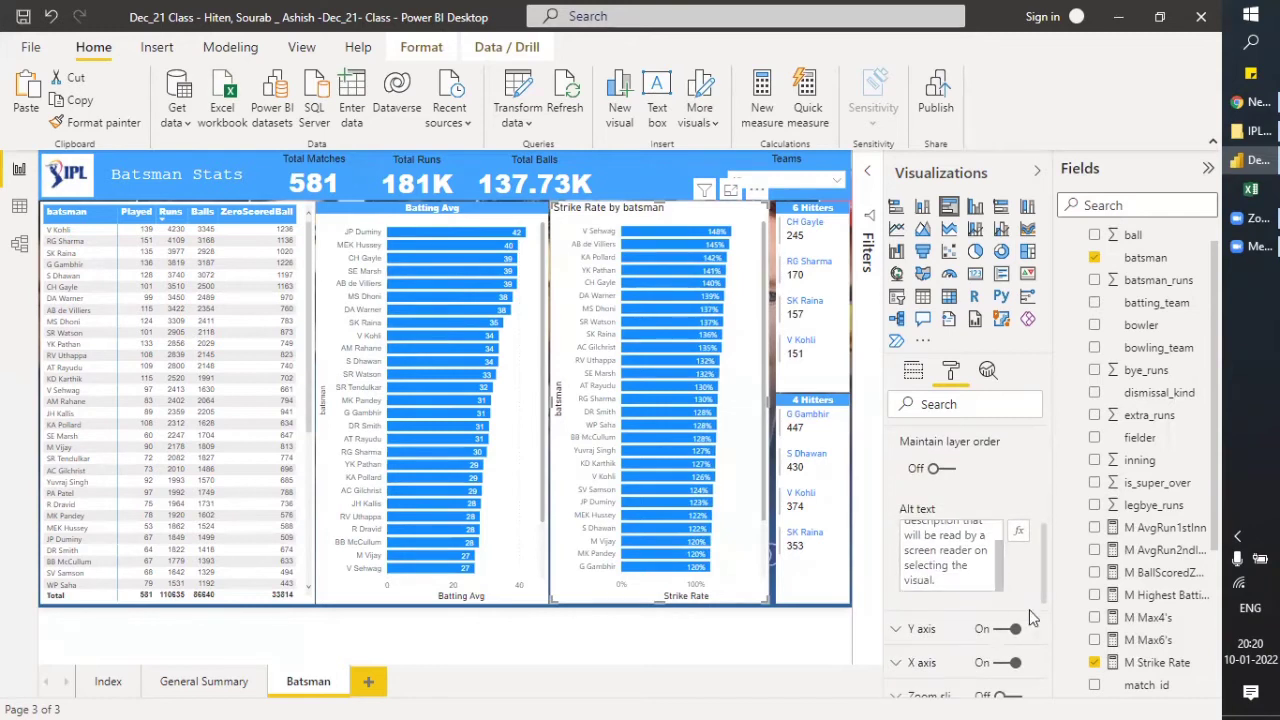
left_click_drag(1047, 572, 1047, 657)
left_click(897, 550)
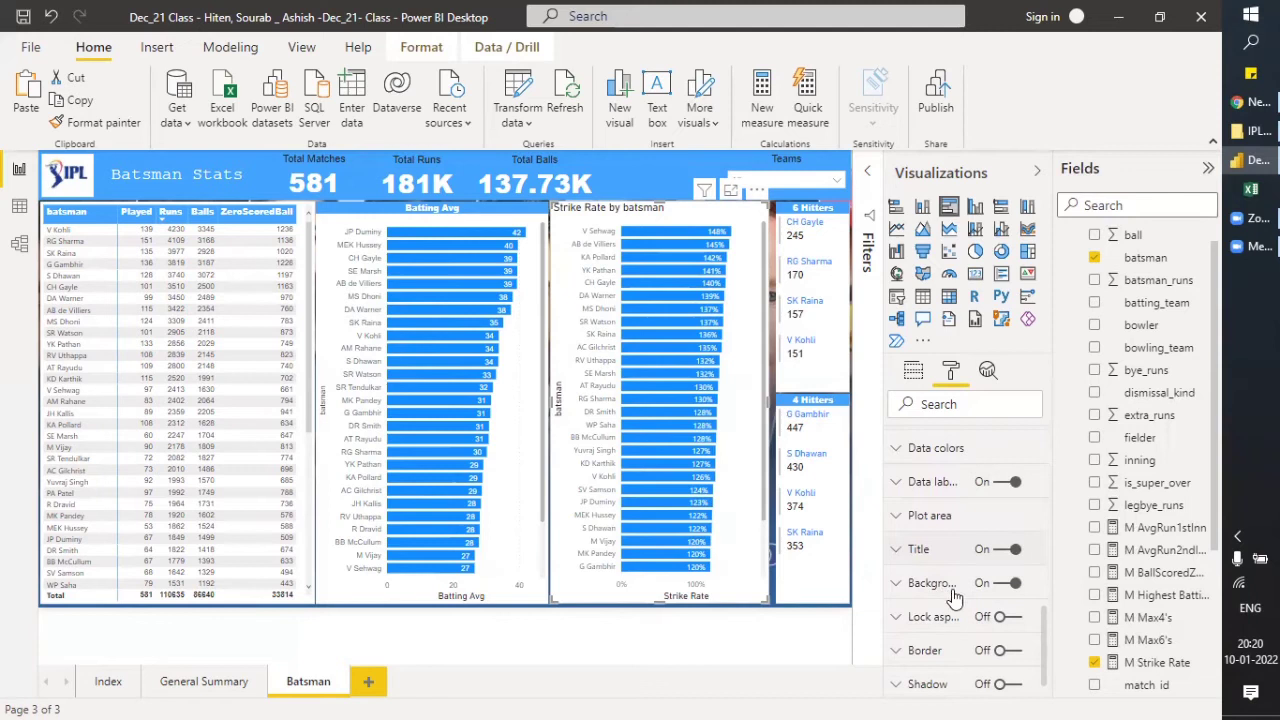
scroll(957, 597, "up", 1)
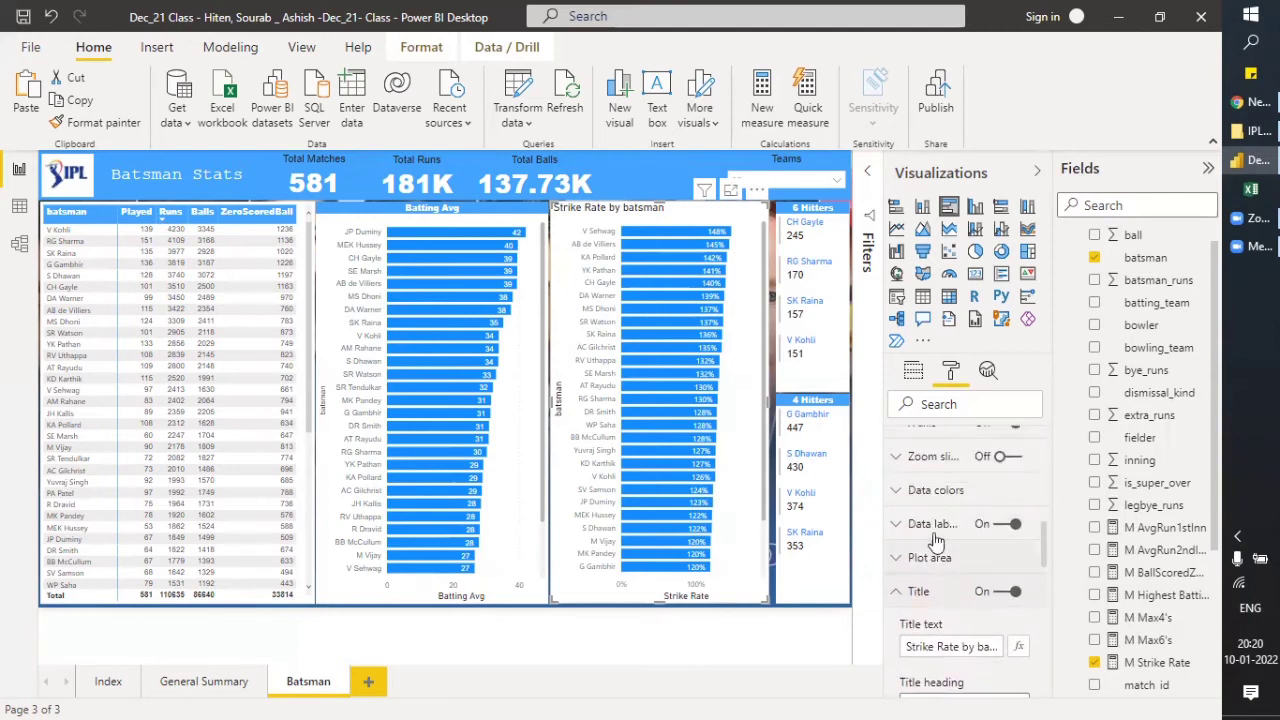
left_click(897, 524)
scroll(963, 548, "down", 5)
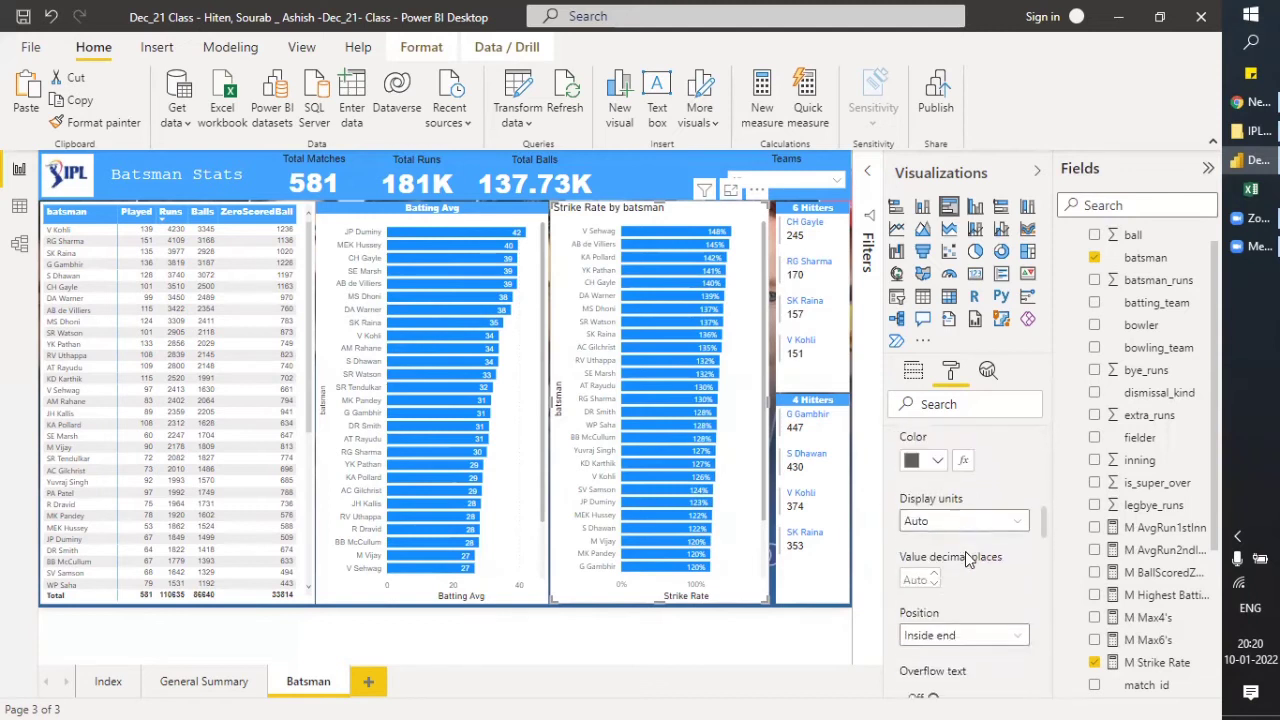
scroll(966, 557, "down", 2)
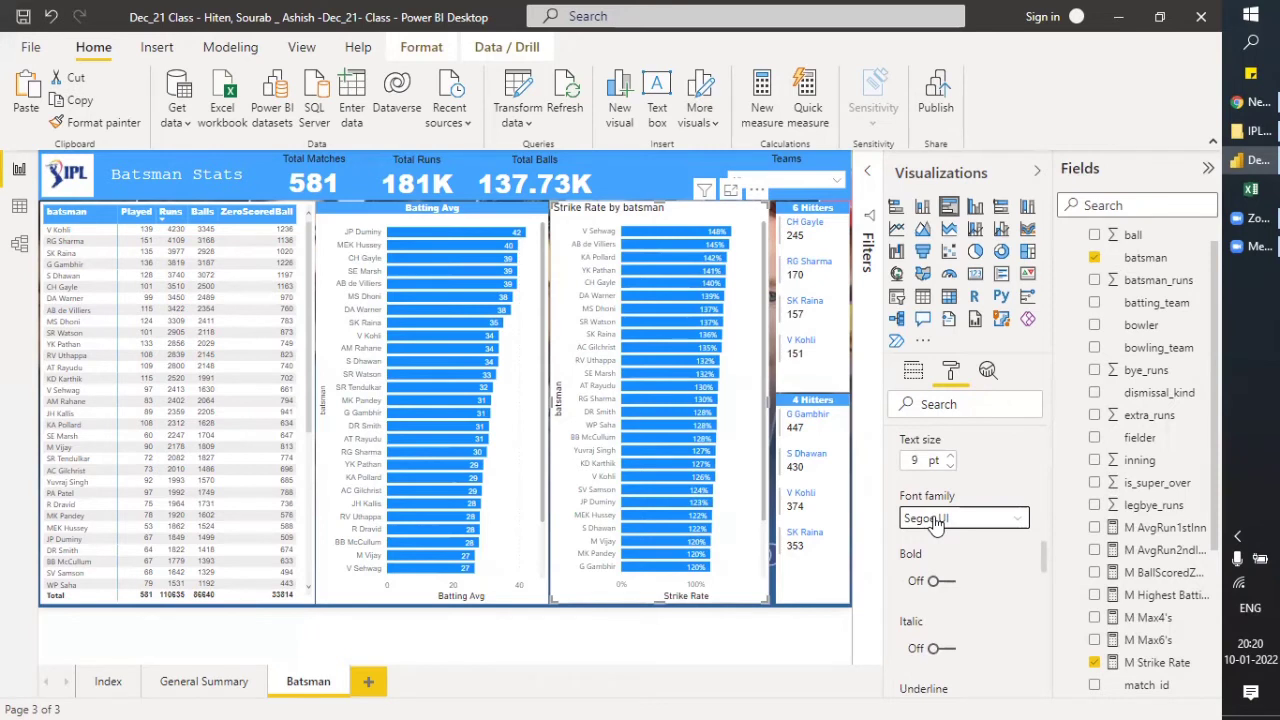
left_click(934, 522)
scroll(943, 240, "up", 1)
left_click(943, 238)
scroll(969, 581, "down", 4)
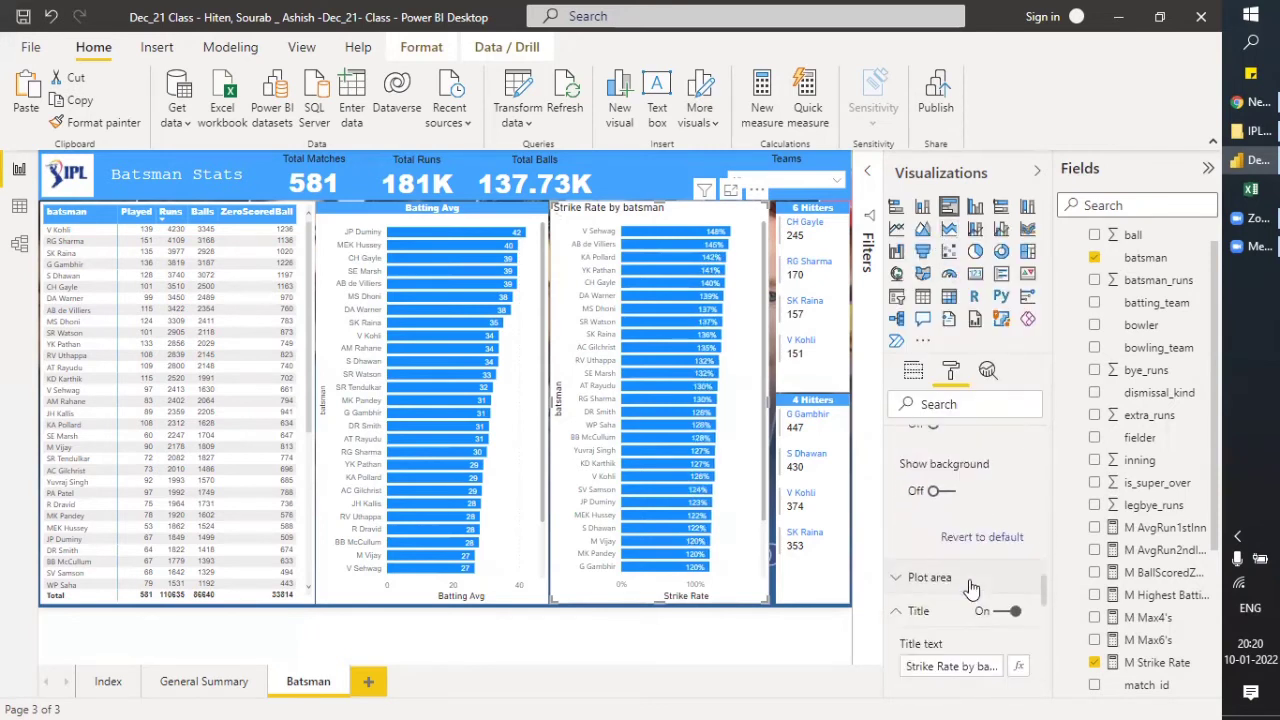
Shorten the strike rate chart's title text to Strike Rate.
scroll(969, 588, "down", 4)
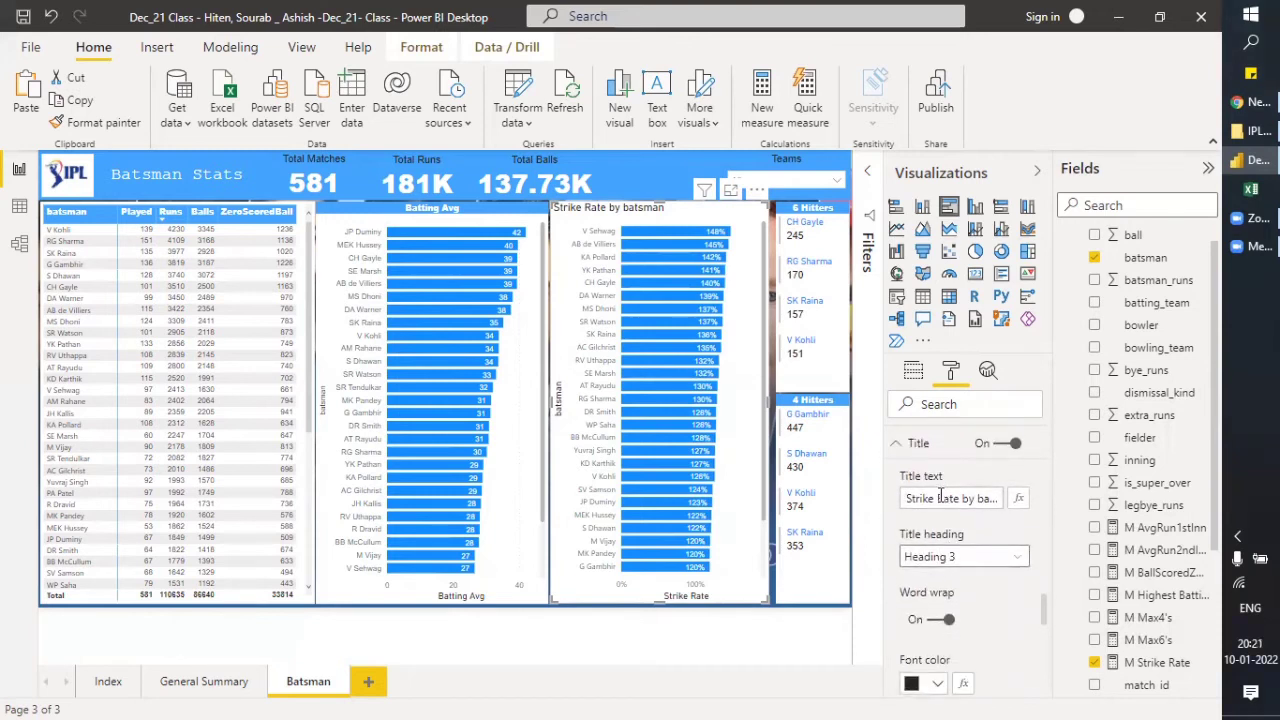
left_click(961, 498)
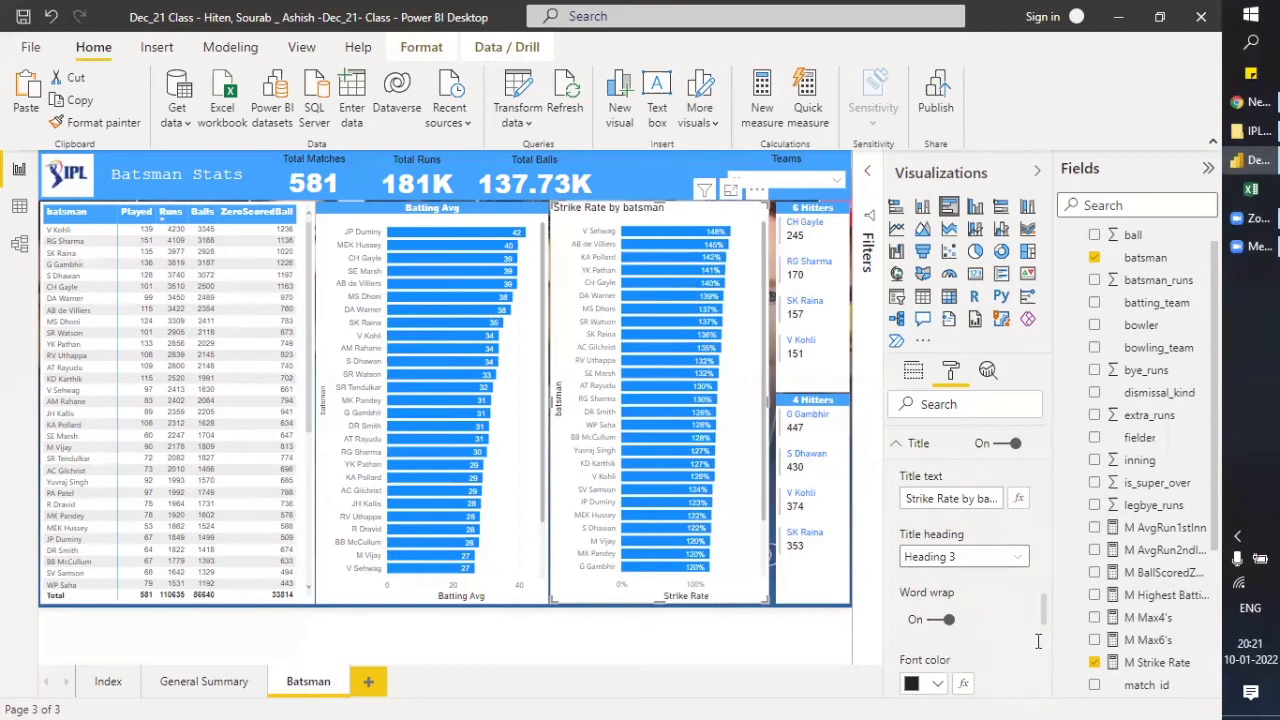
key("Delete")
key("Delete")
key("Delete")
key("Delete")
key("Delete")
key("Delete")
key("Delete")
key("Delete")
key("Delete")
key("Delete")
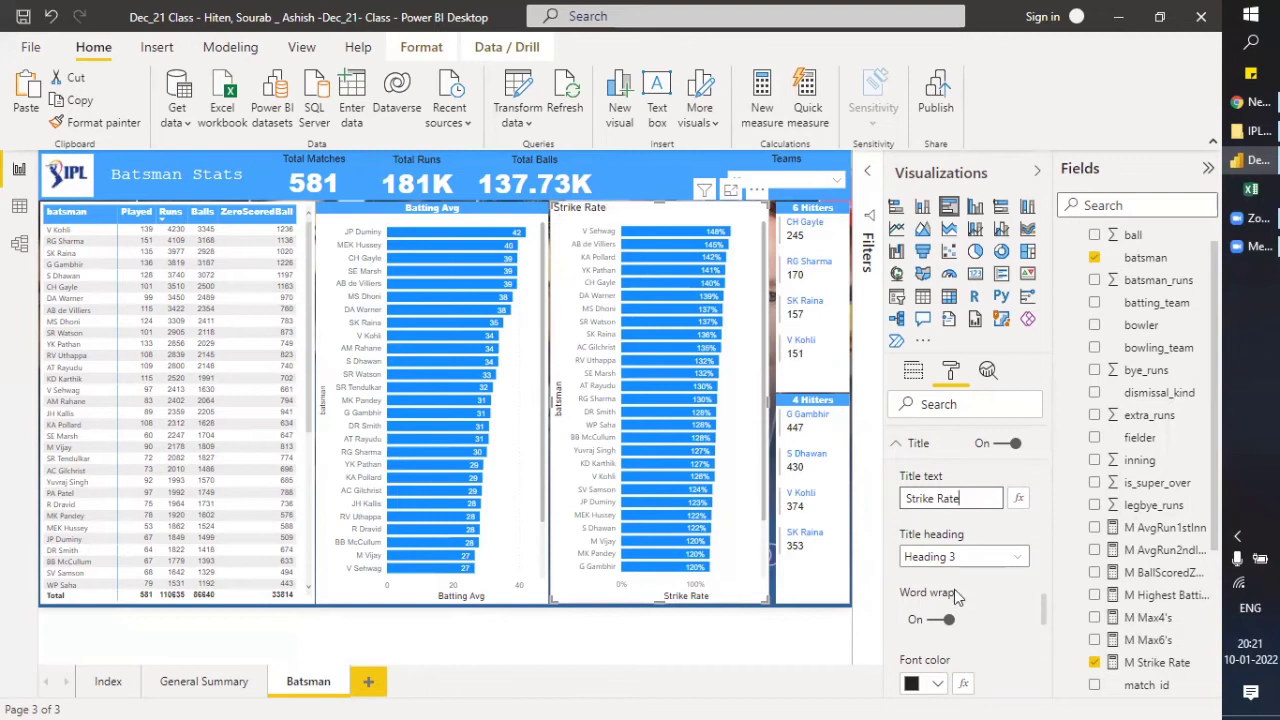
Center the Strike Rate chart title and set its text size to 10 pt.
scroll(954, 589, "down", 4)
left_click(936, 558)
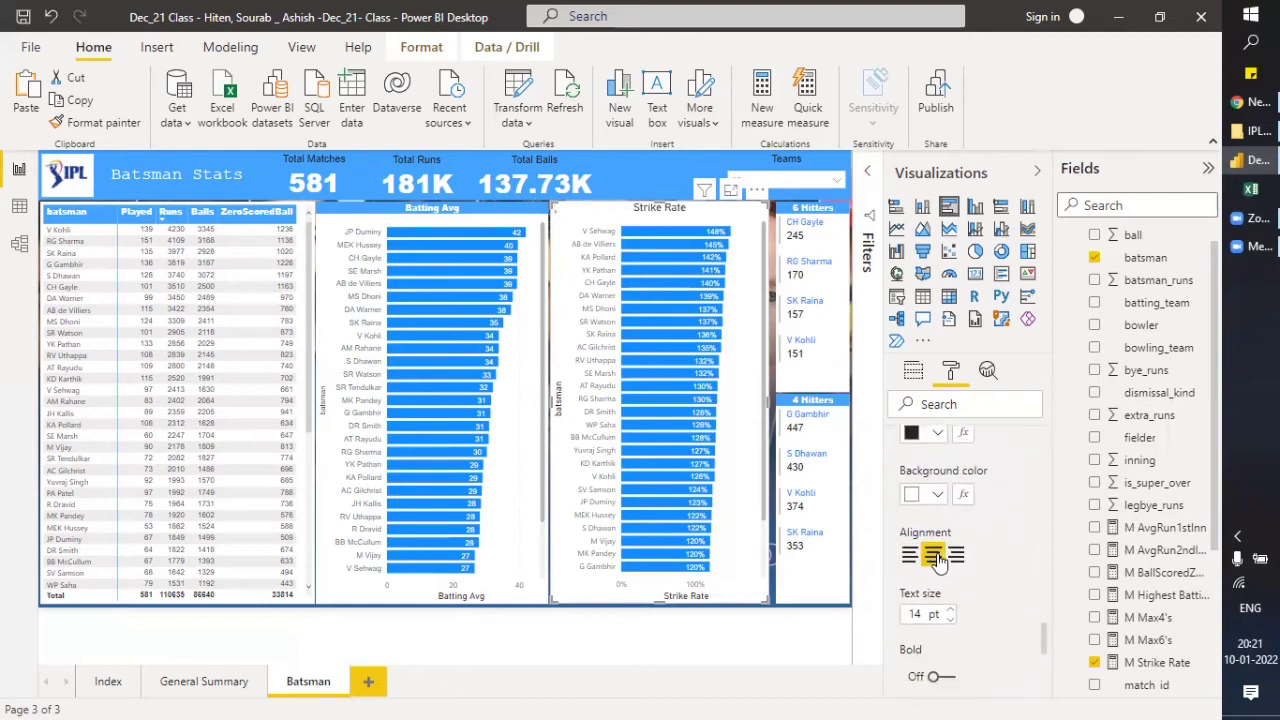
left_click(950, 620)
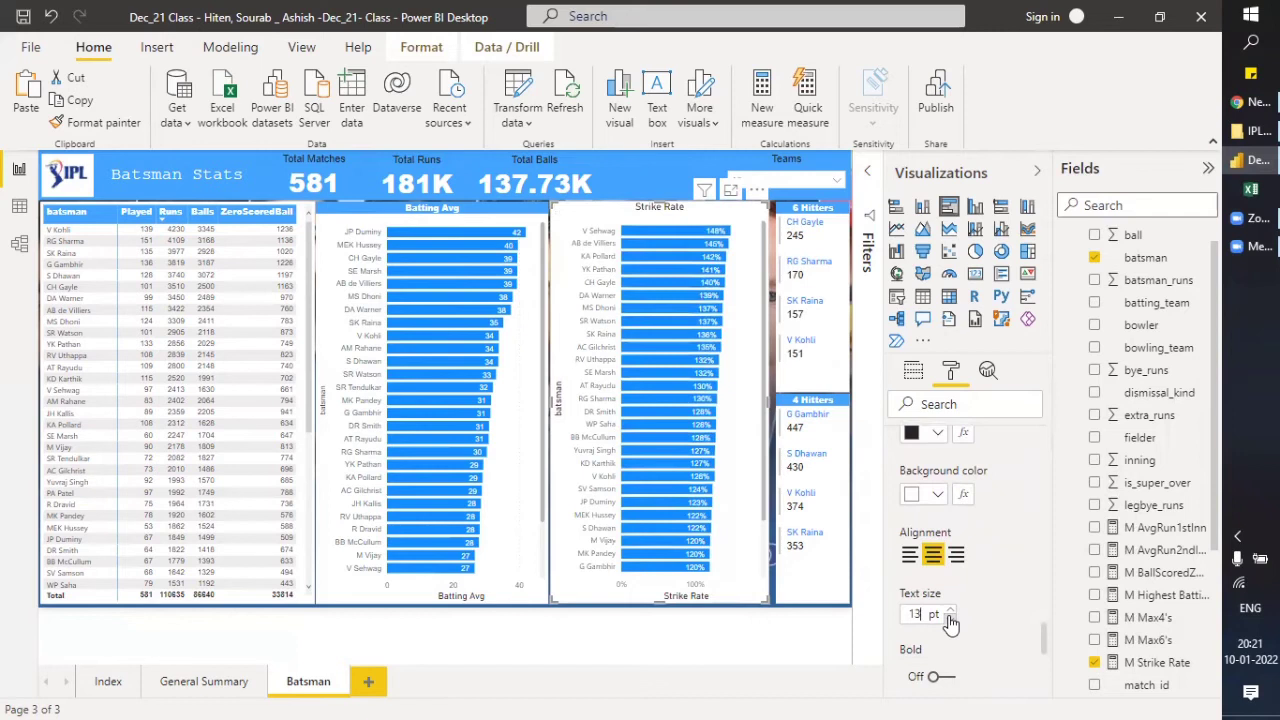
left_click(950, 620)
left_click(950, 620)
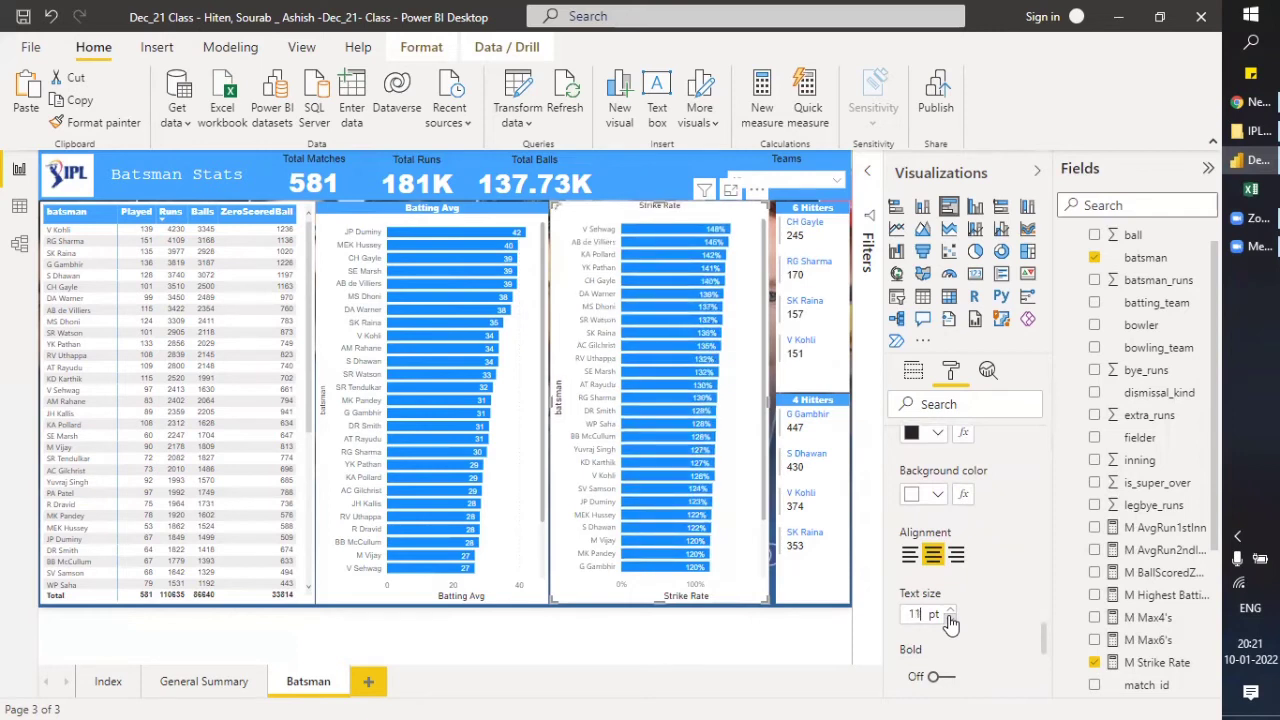
left_click(950, 620)
Set the Strike Rate chart title's font family to Arial Black.
scroll(955, 615, "down", 5)
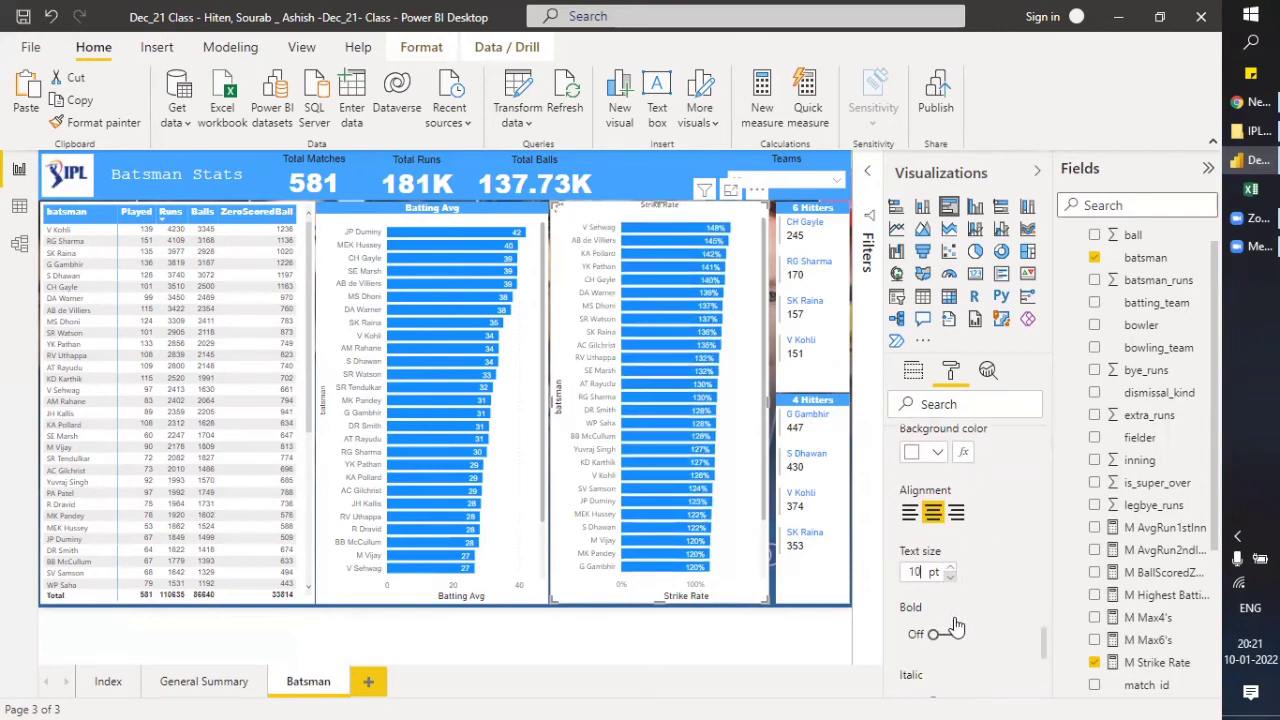
left_click(968, 597)
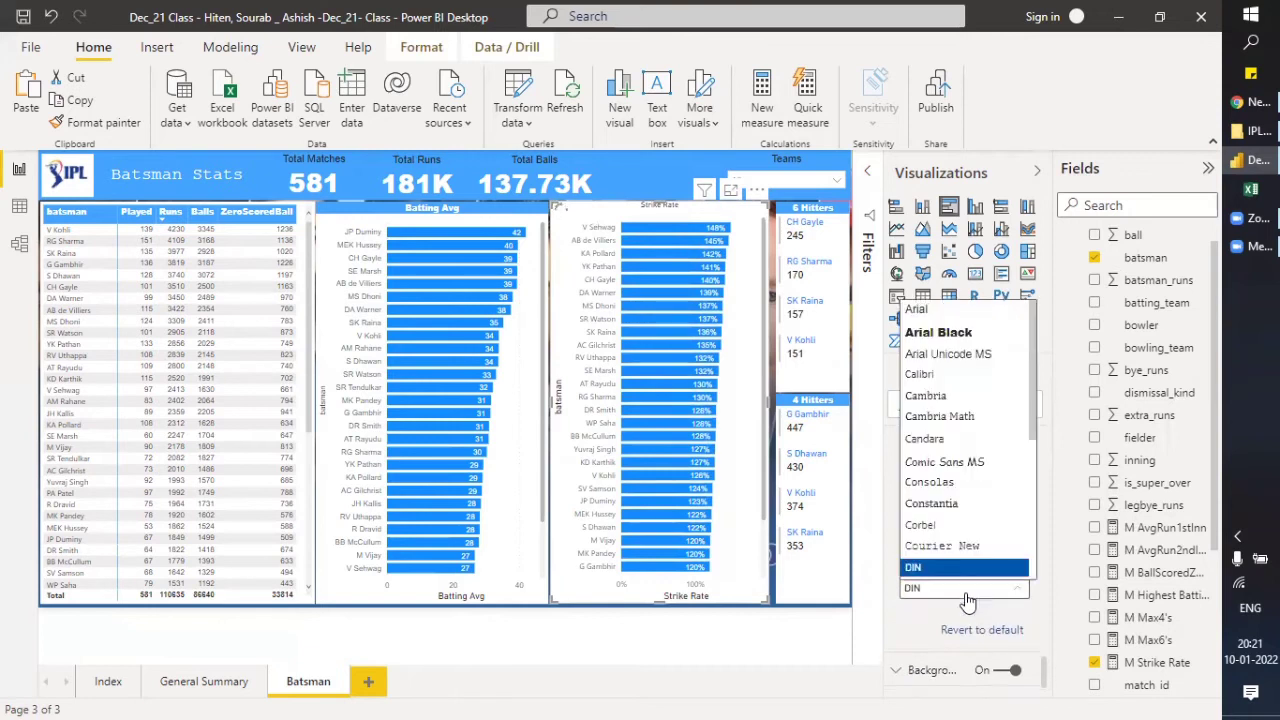
left_click(941, 333)
scroll(986, 503, "down", 1)
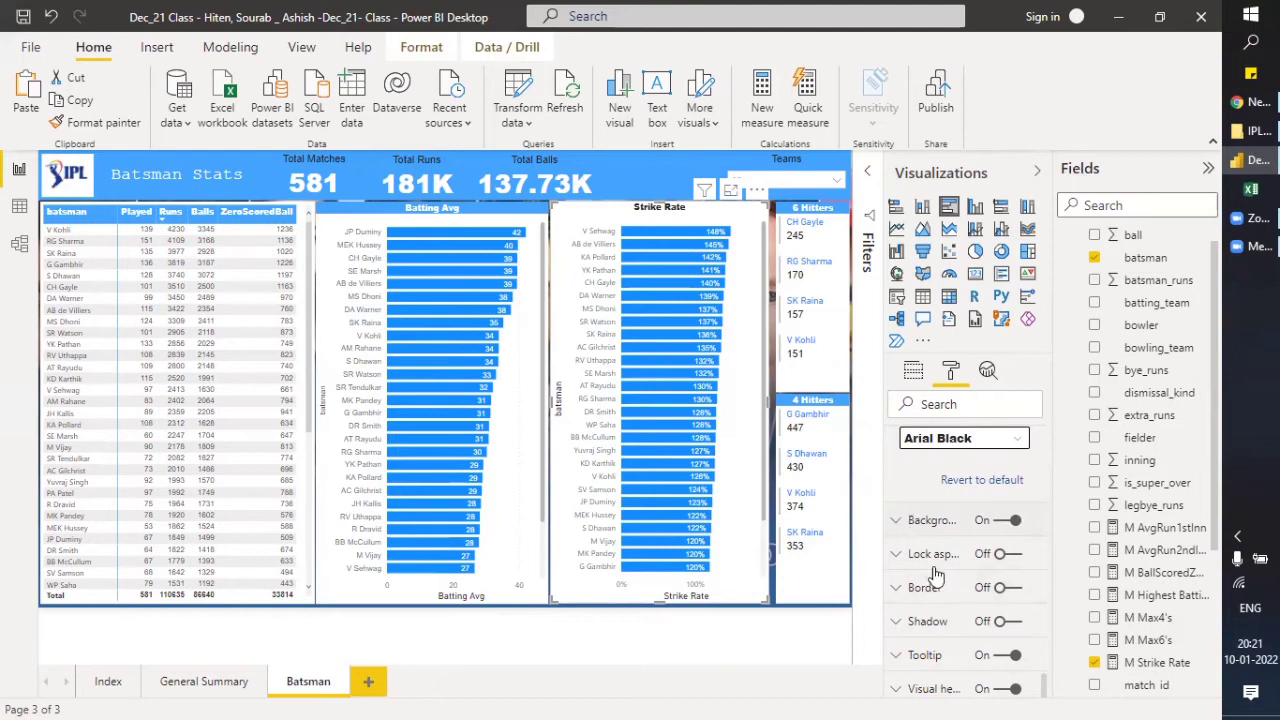
scroll(932, 570, "up", 3)
scroll(935, 575, "up", 5)
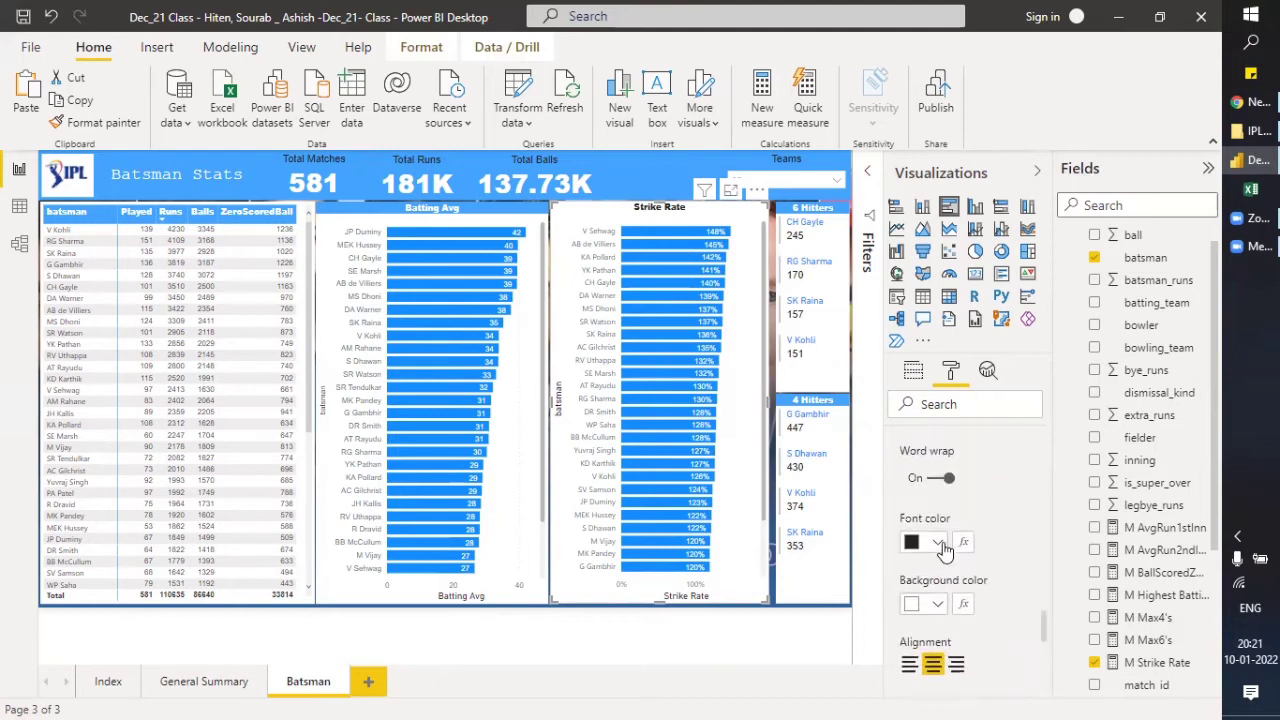
Give the Strike Rate chart title a light blue background and a white font color.
left_click(938, 604)
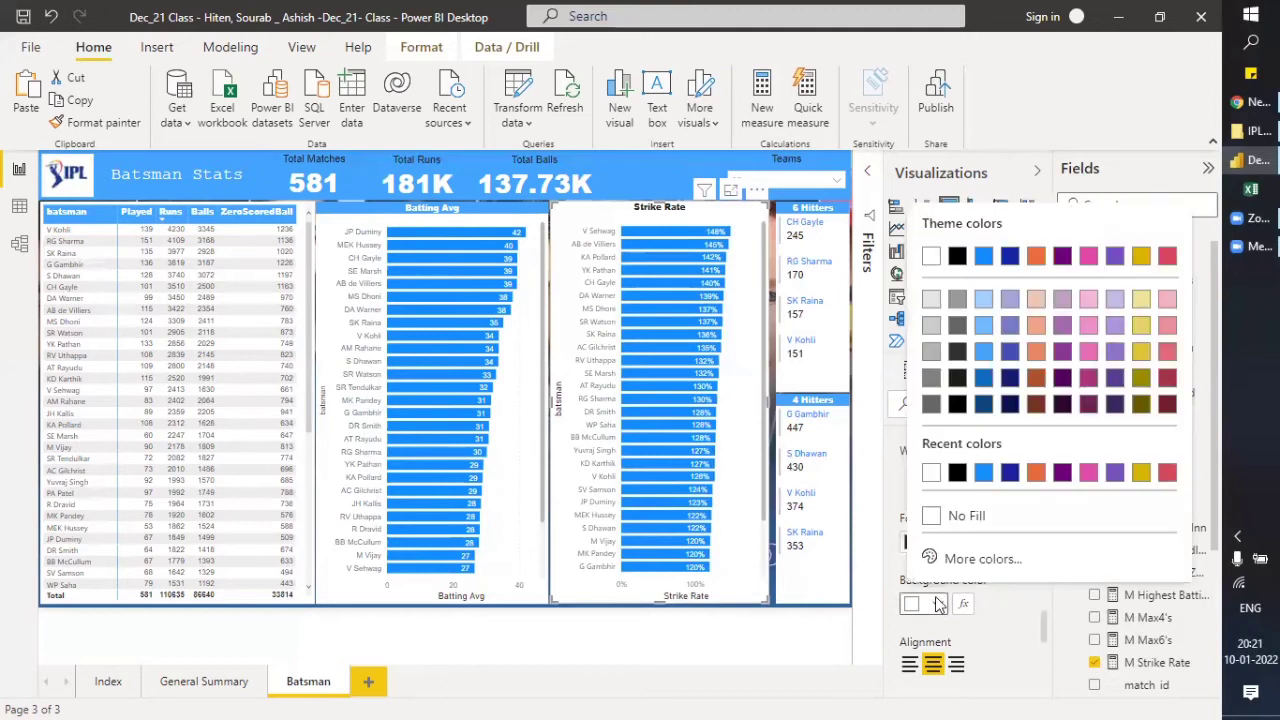
left_click(983, 351)
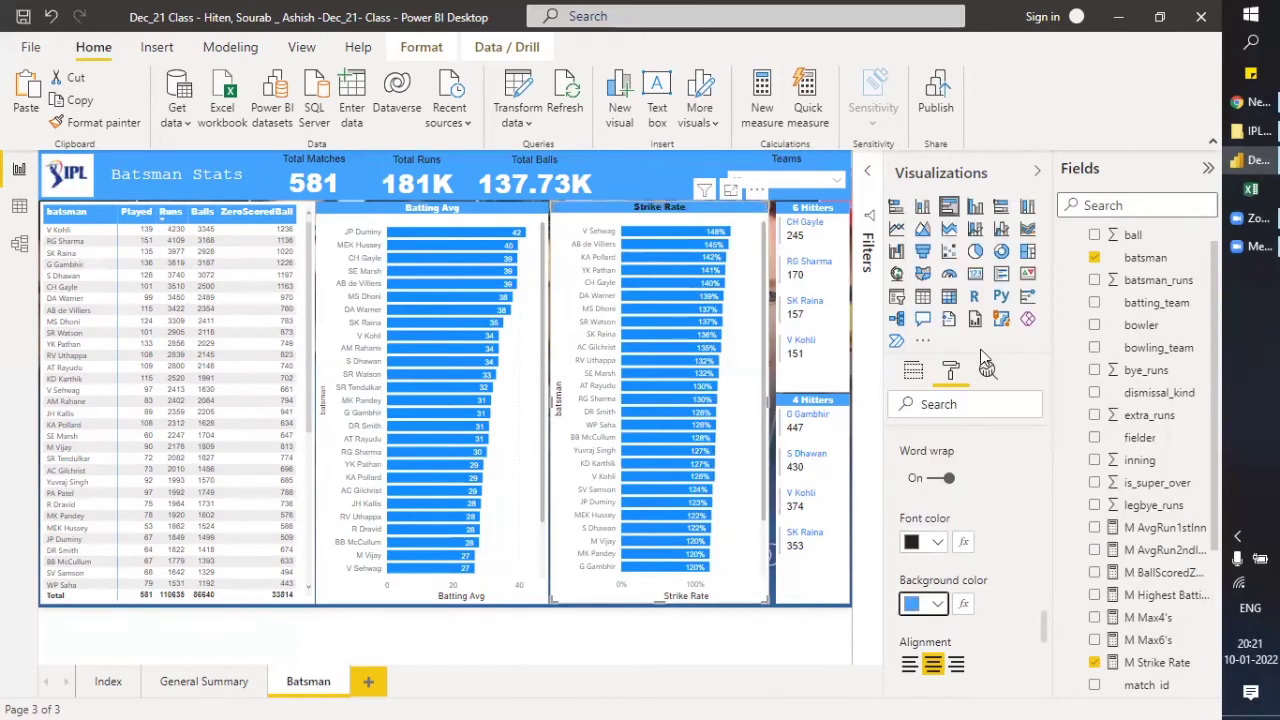
left_click(938, 543)
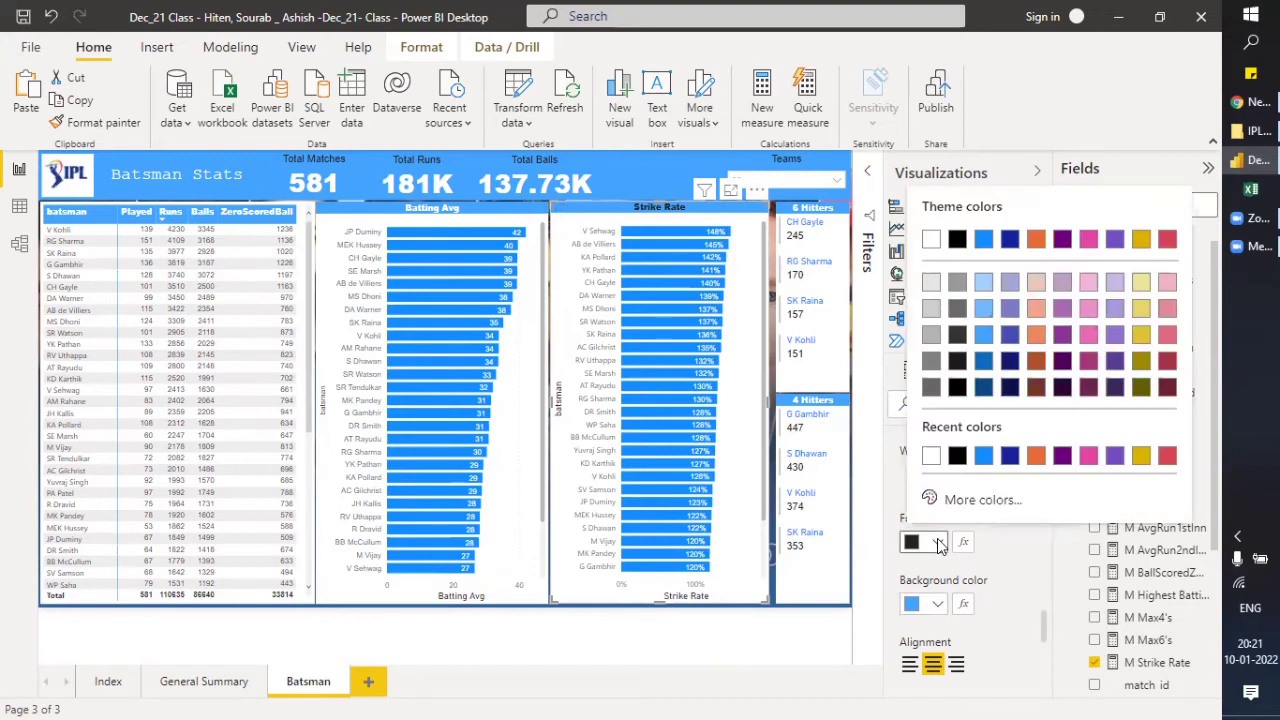
left_click(932, 240)
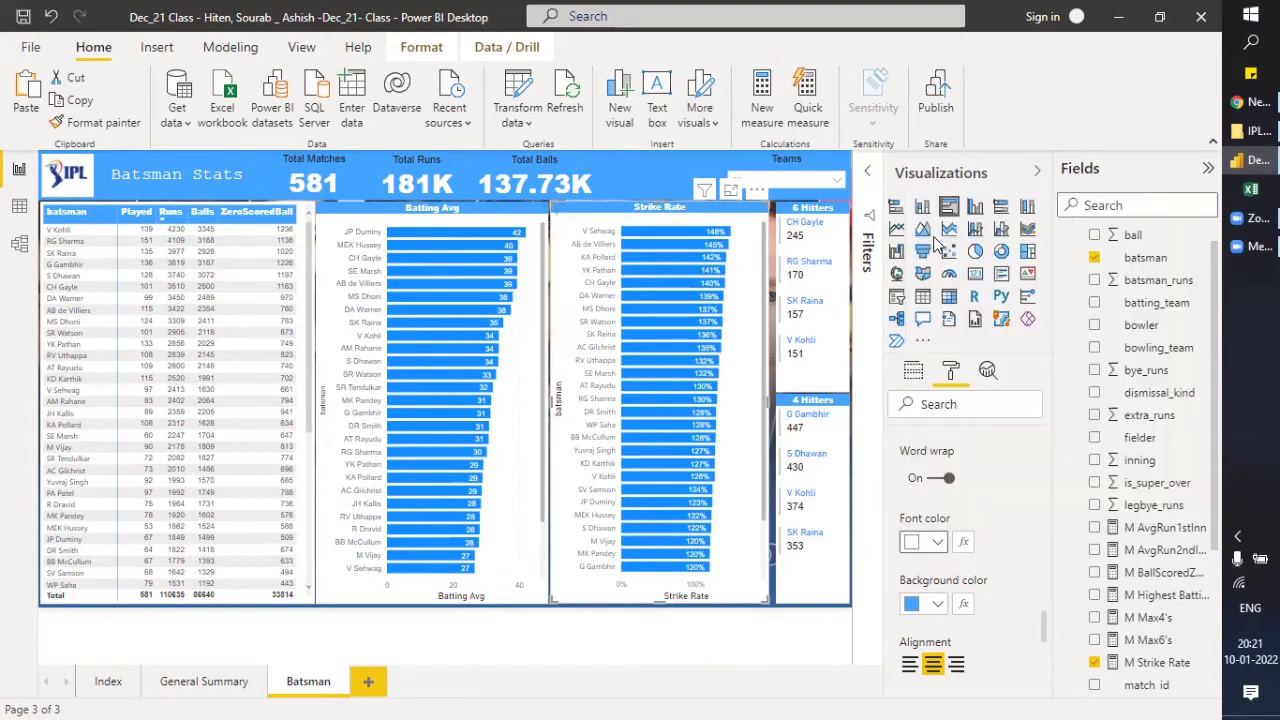
left_click(775, 360)
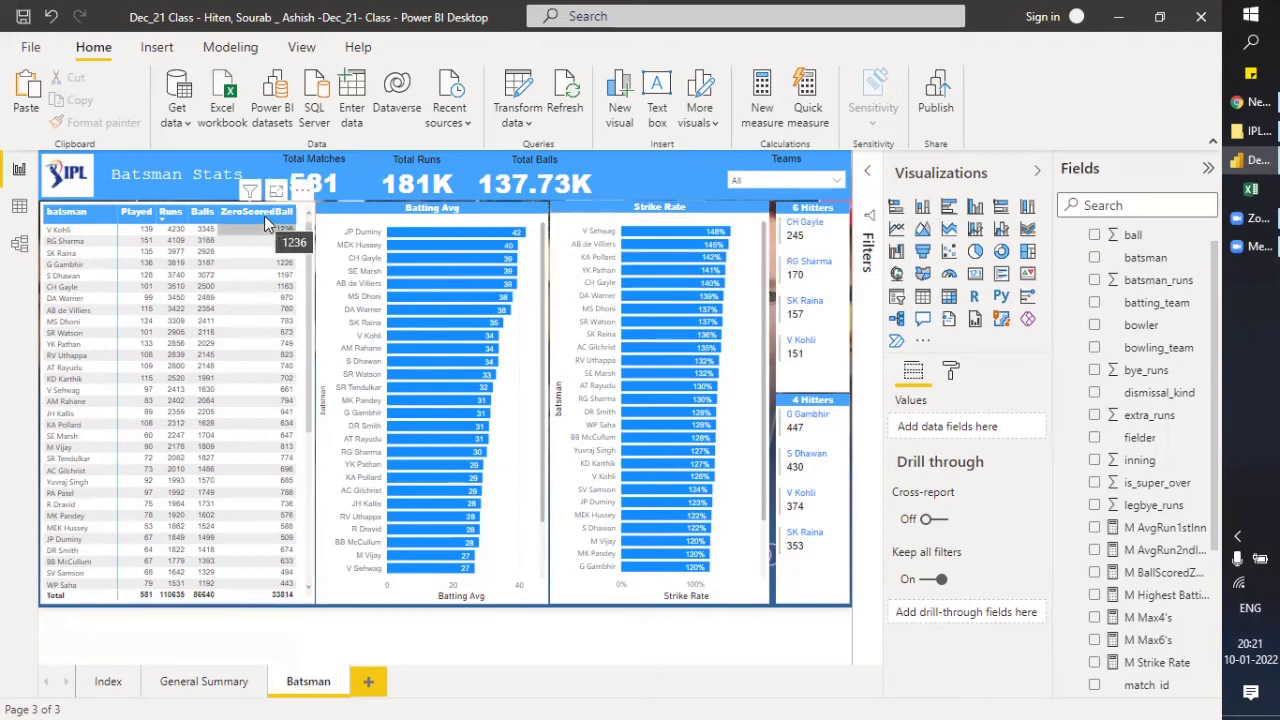
Narrow the ZeroScoredBall column so its header wraps, and reduce the batsman table's width to fit its columns.
left_click_drag(296, 213, 276, 215)
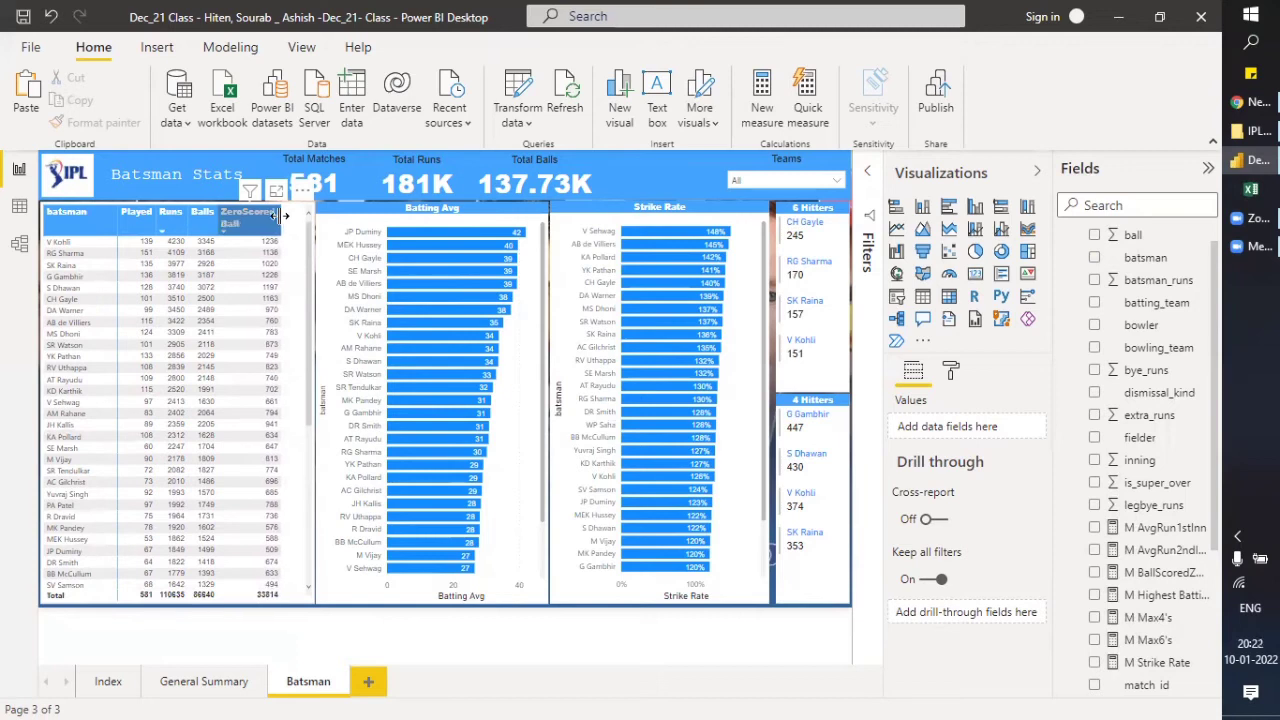
left_click(218, 253)
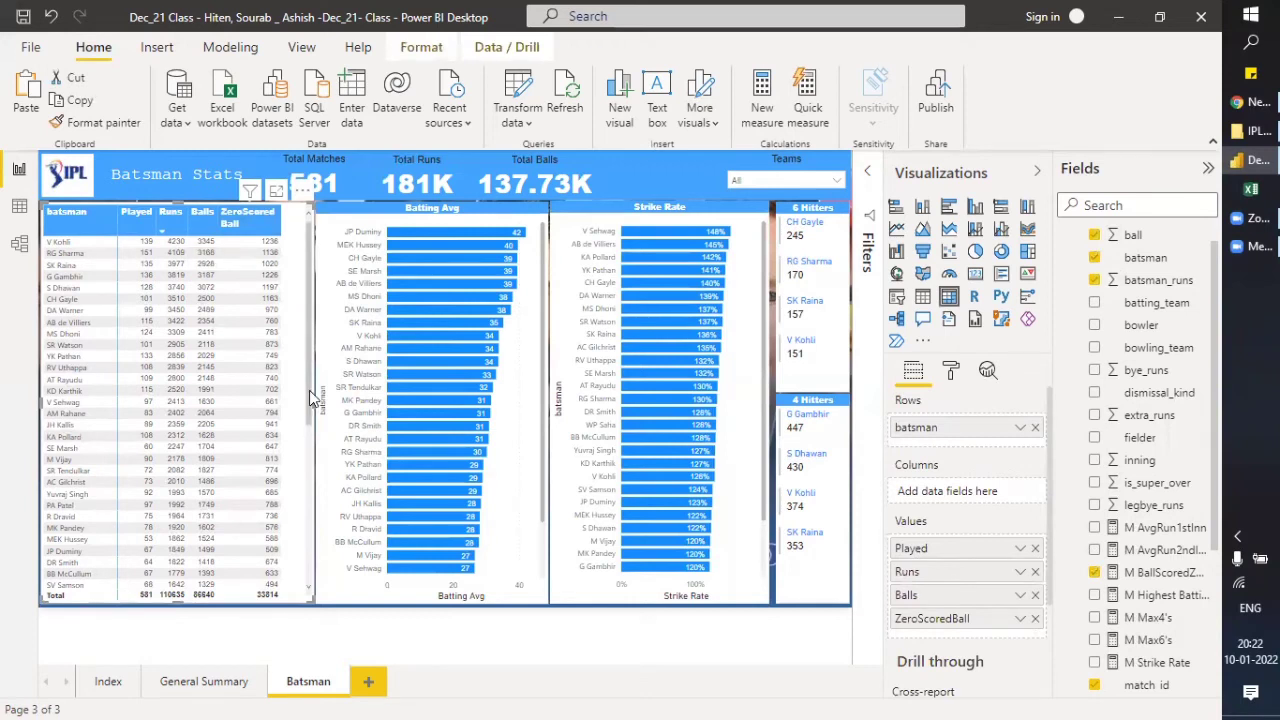
left_click_drag(309, 390, 294, 405)
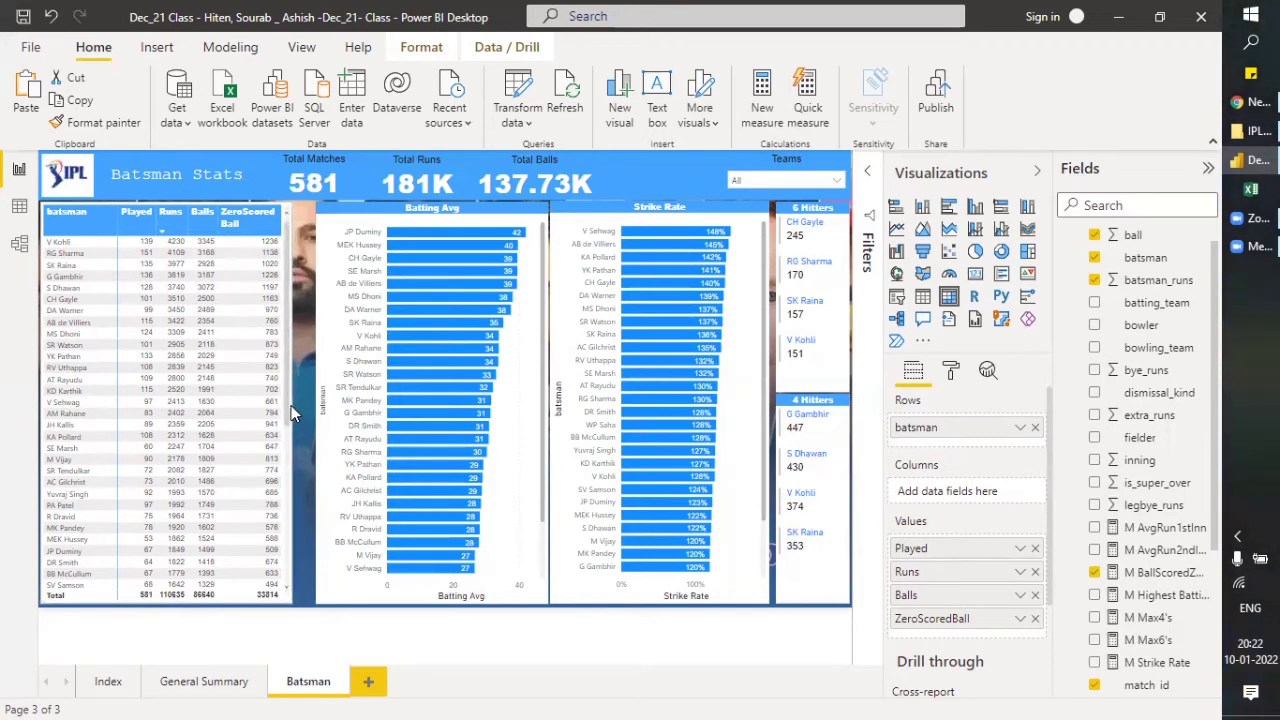
Move the Batting Avg chart left toward the batsman table and extend the Strike Rate chart's left edge to meet it.
left_click_drag(377, 214, 362, 214)
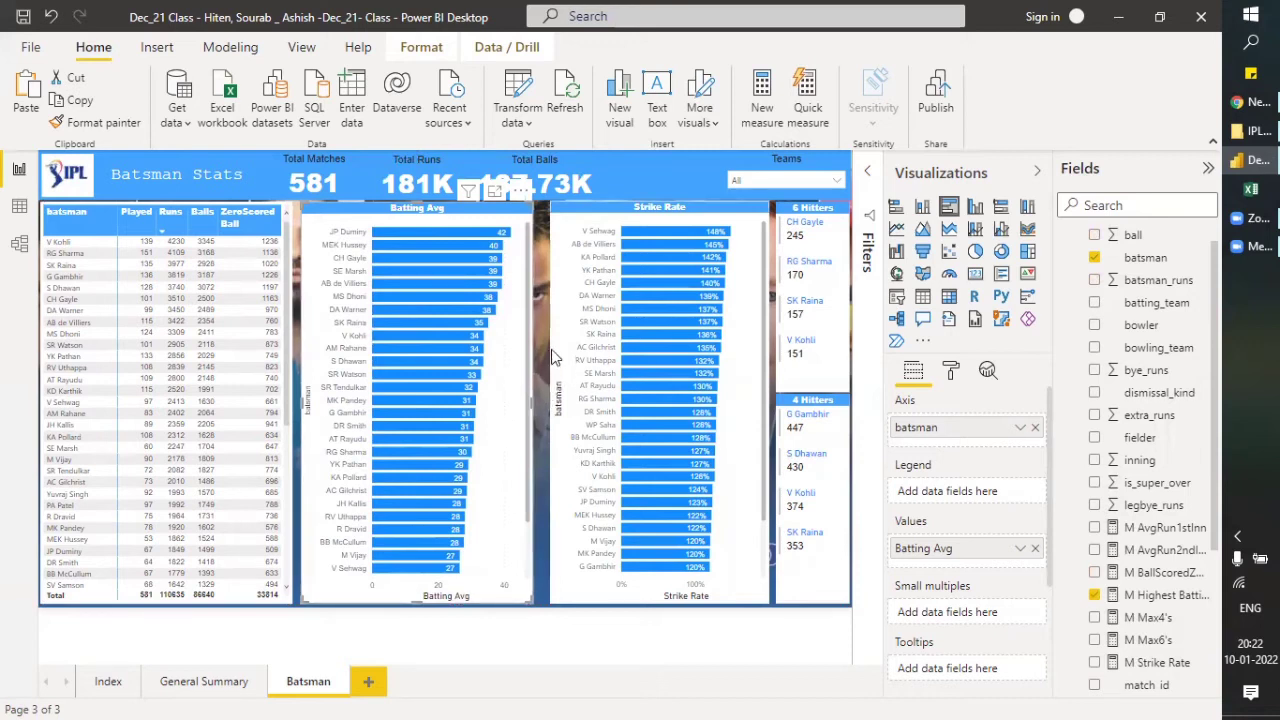
left_click(558, 402)
left_click_drag(552, 405, 540, 405)
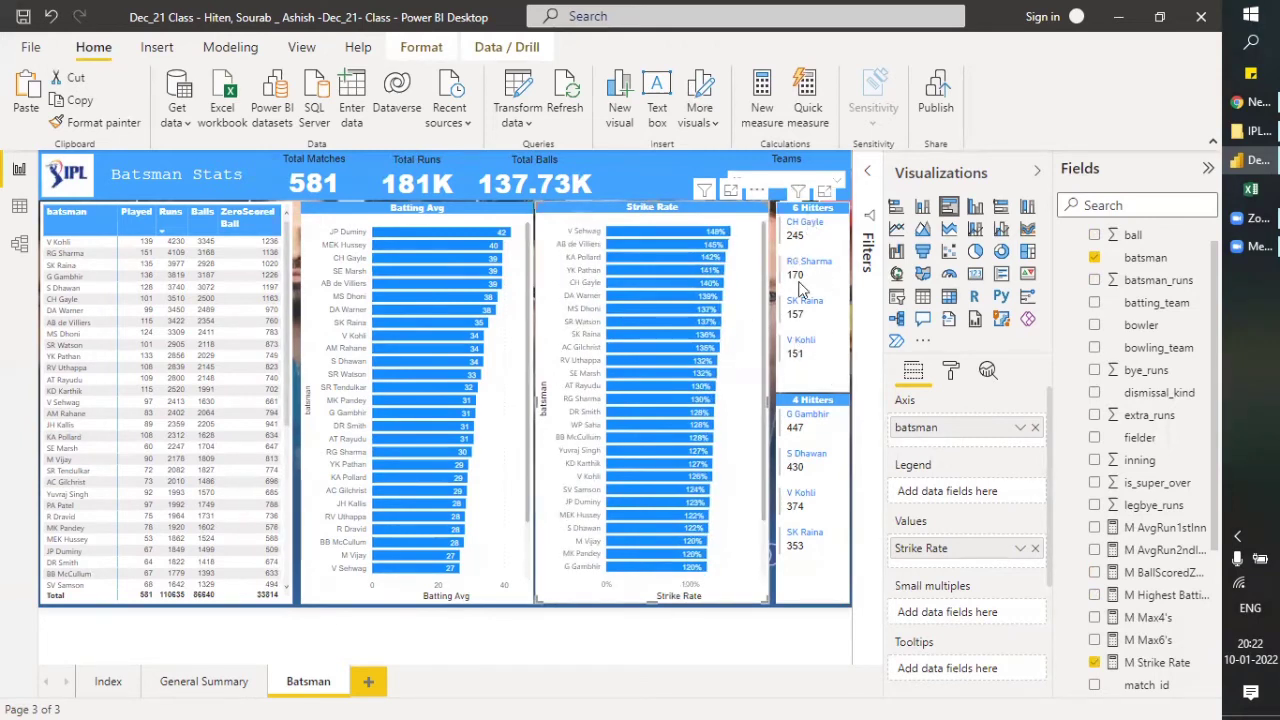
Duplicate the Batsman page and name the copy Bowlers.
mouse_move(817, 464)
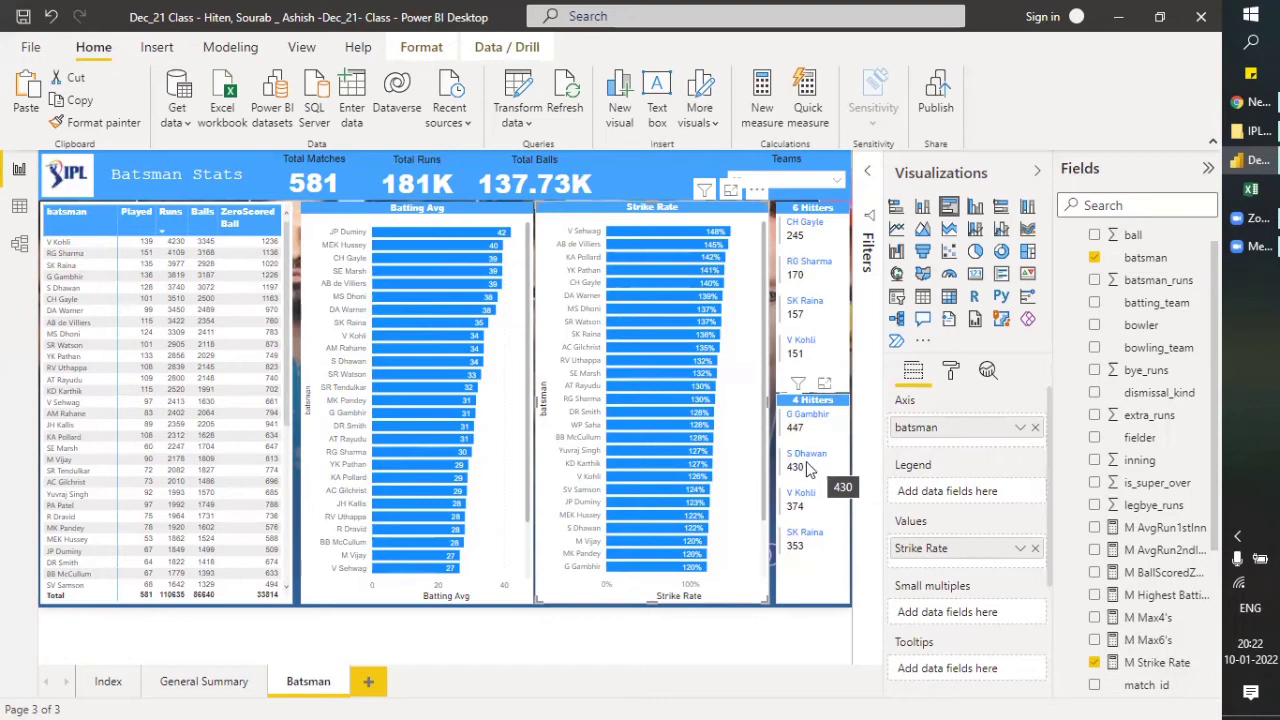
mouse_move(643, 464)
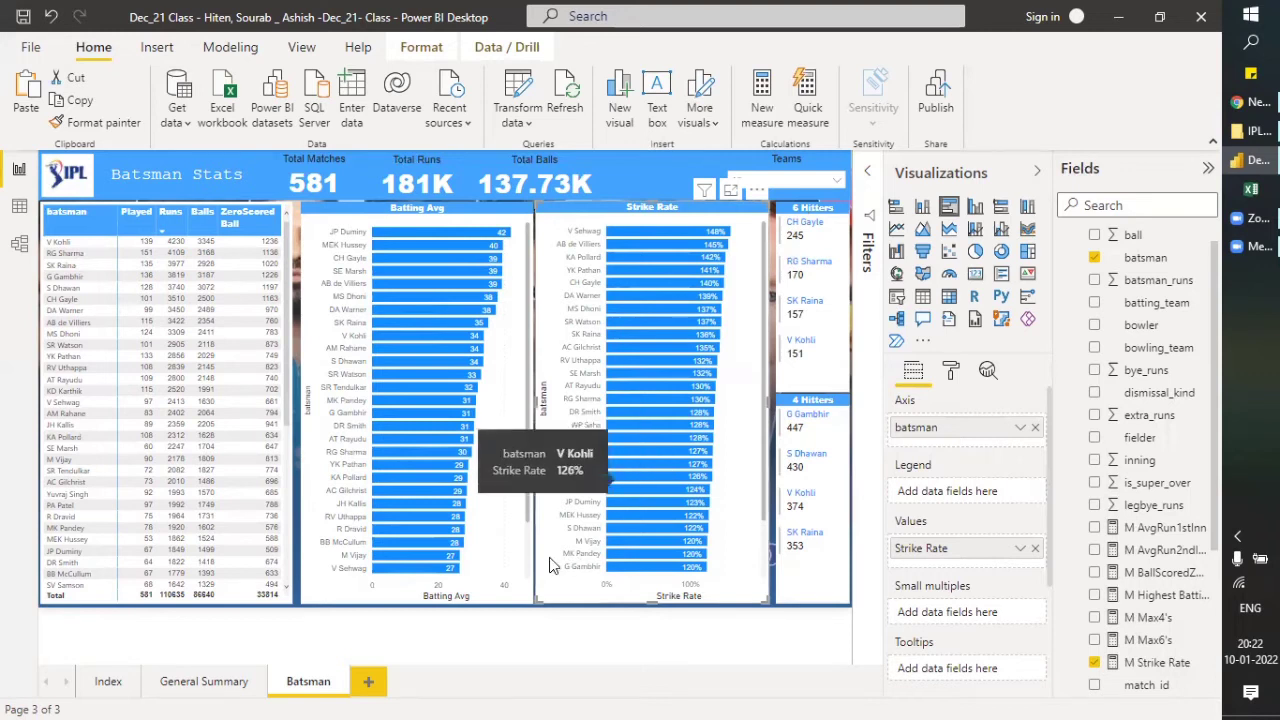
right_click(314, 684)
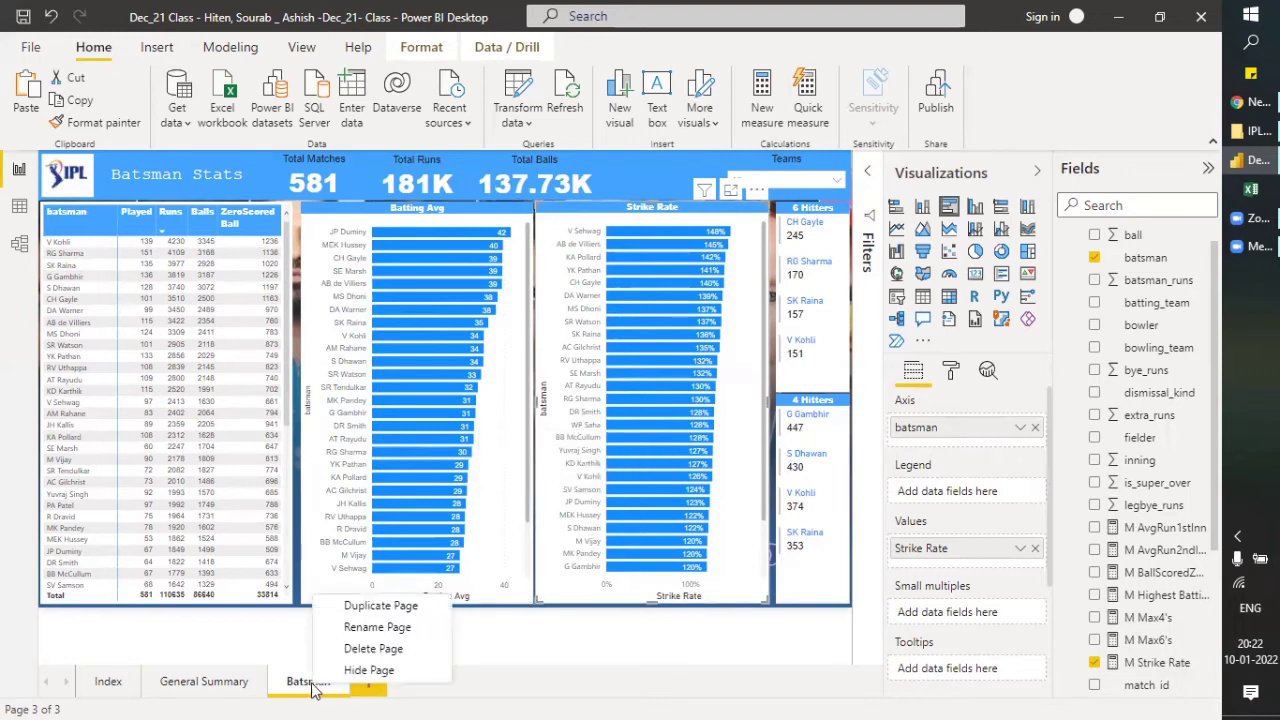
key("Escape")
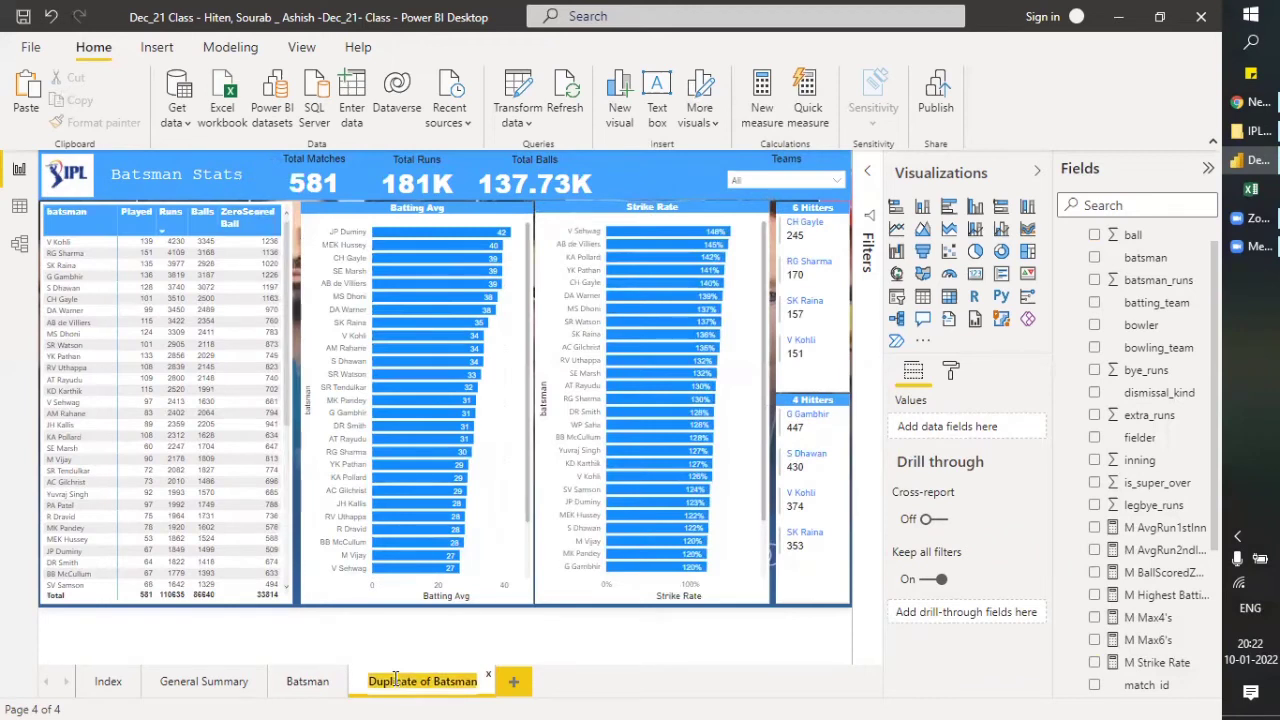
type("Bowlers")
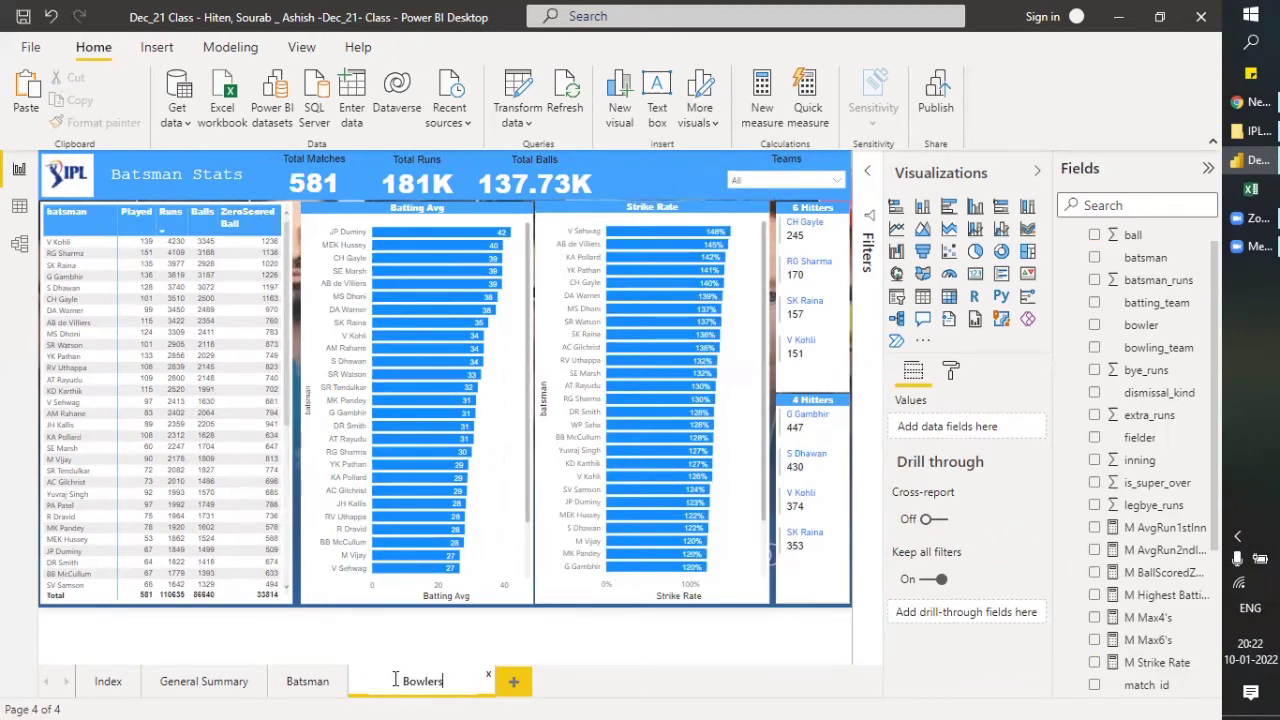
key("Return")
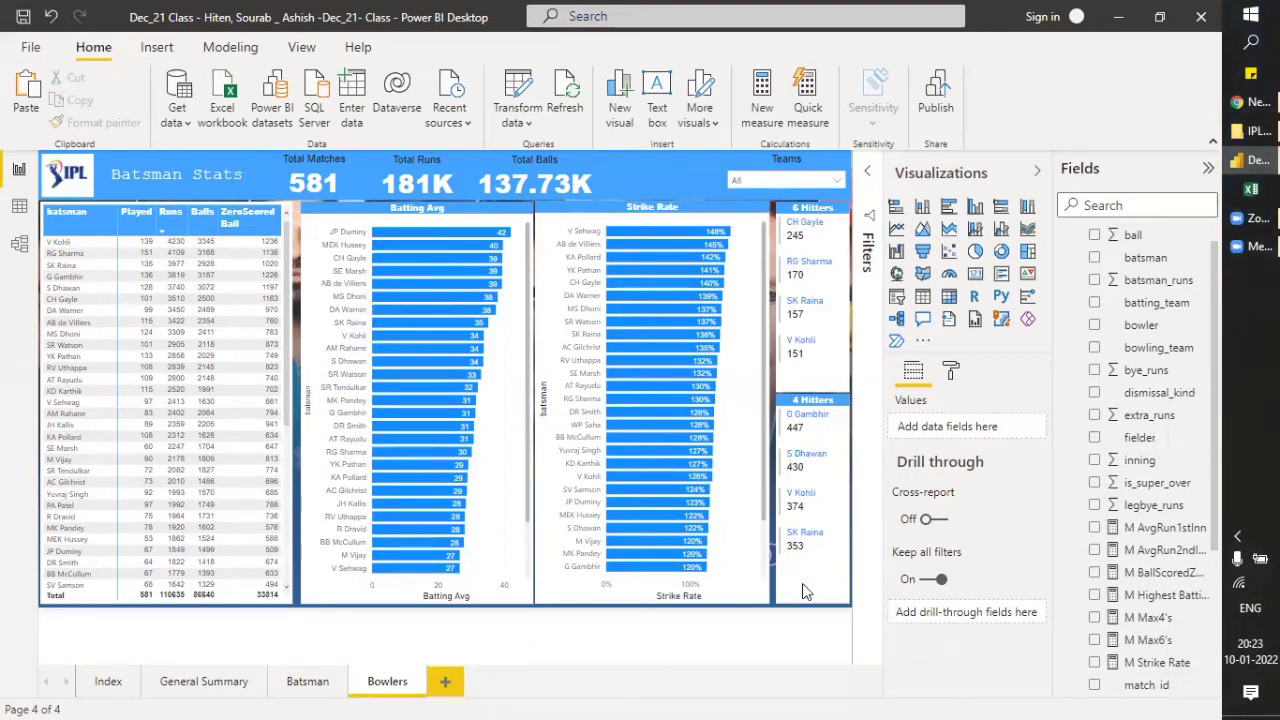
Delete the 4 Hitters and 6 Hitters cards and the Strike Rate and Batting Avg charts from the Bowlers page.
left_click(826, 572)
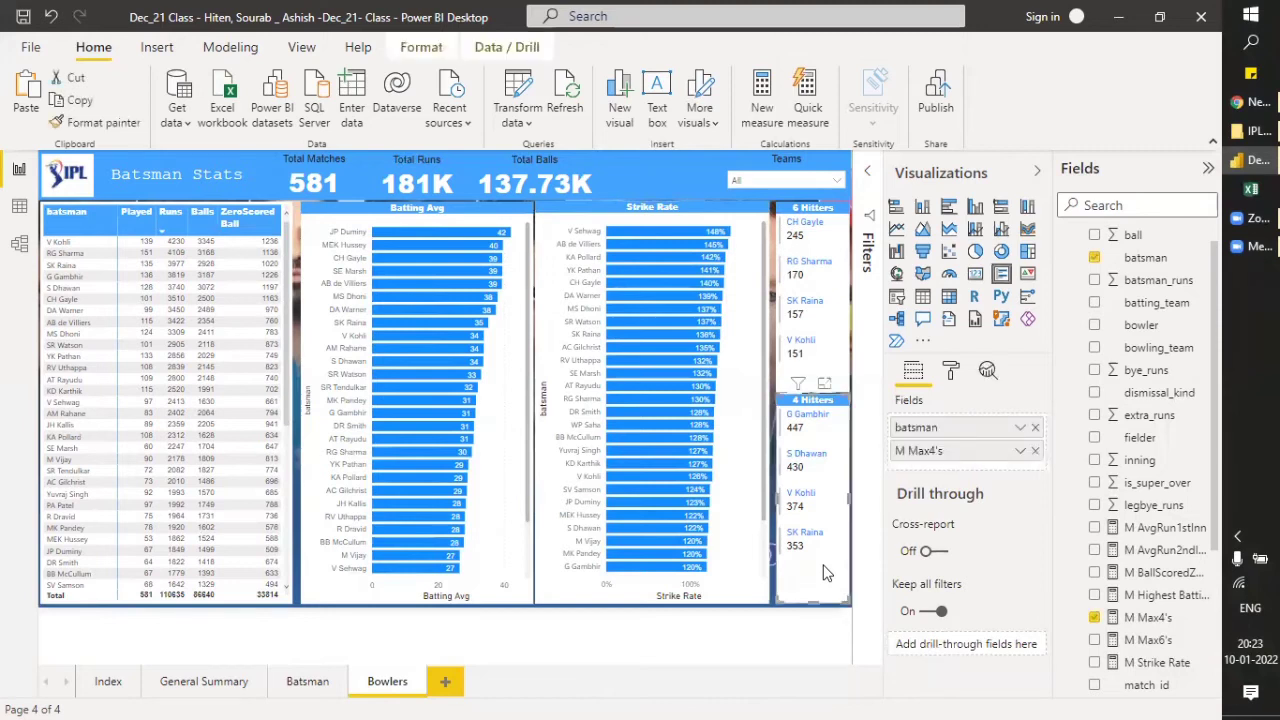
key("Delete")
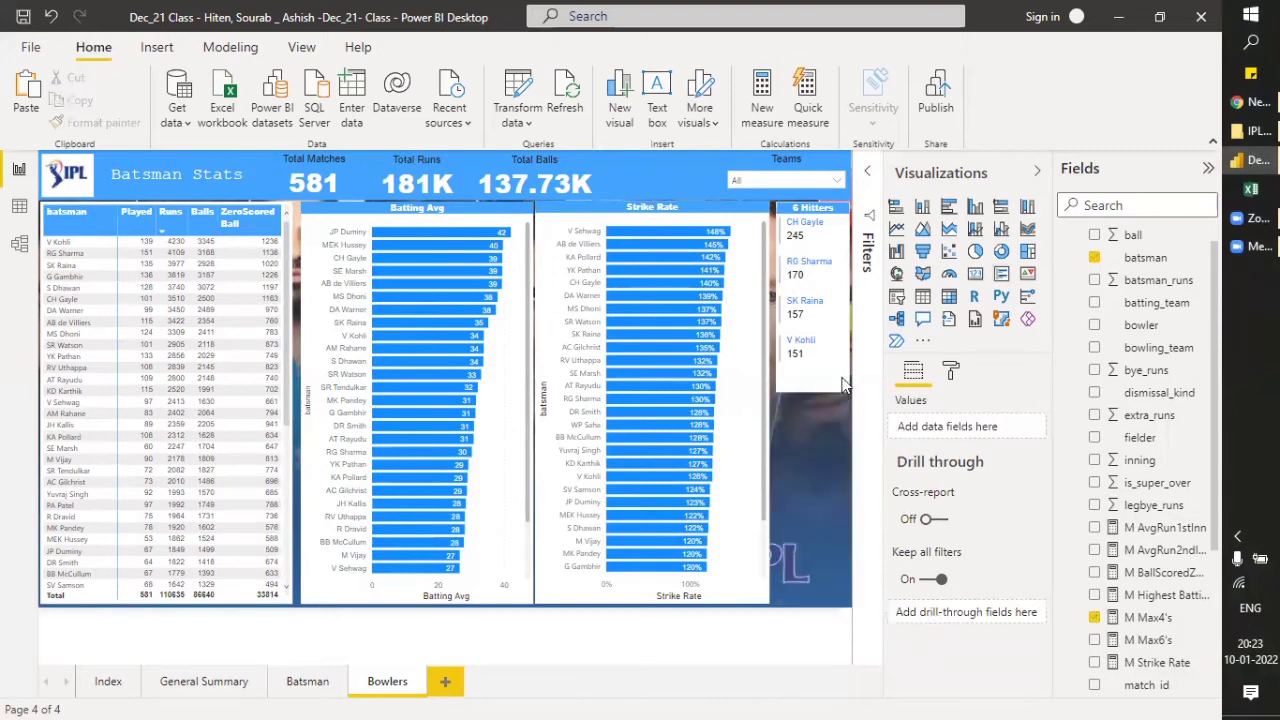
left_click(843, 385)
key("Delete")
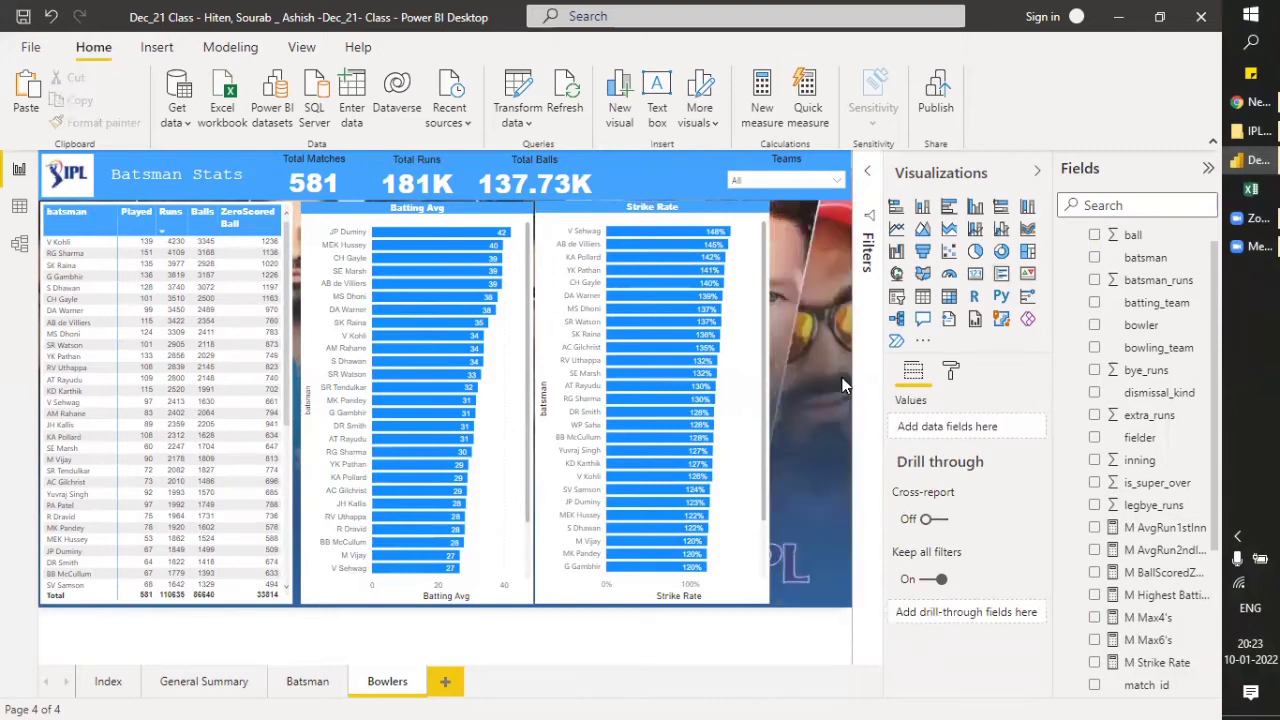
left_click(722, 588)
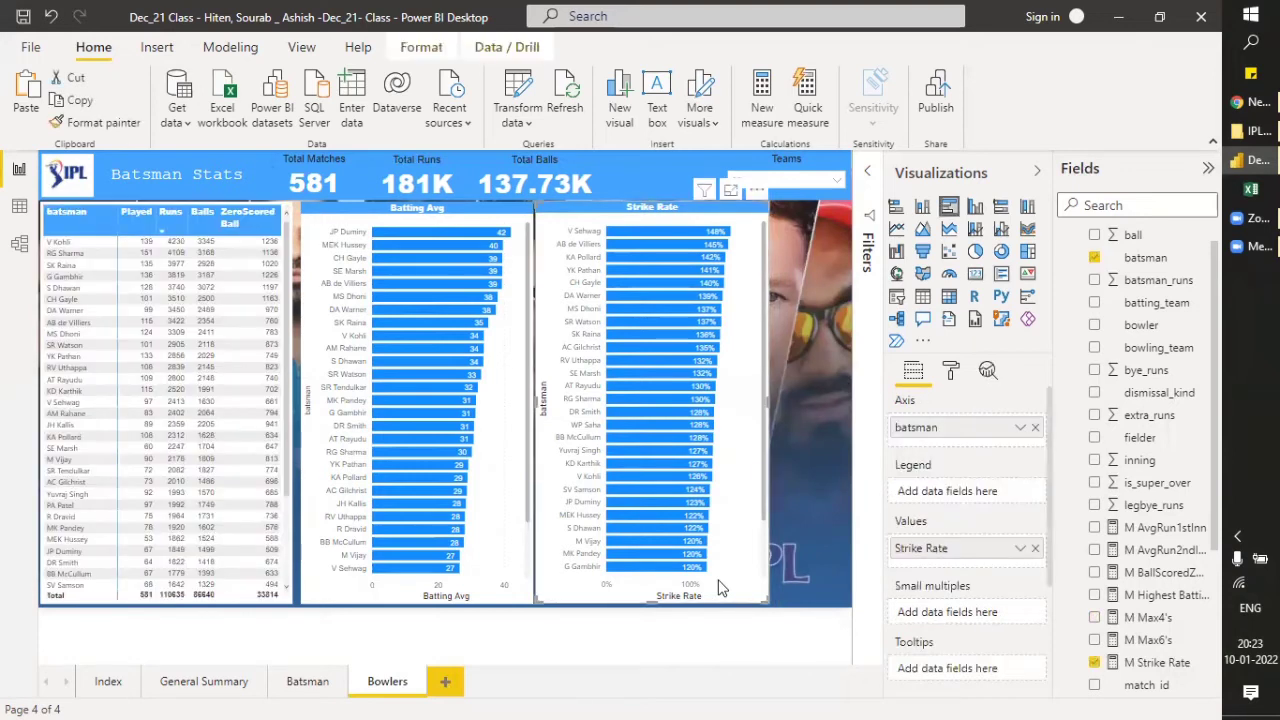
key("Delete")
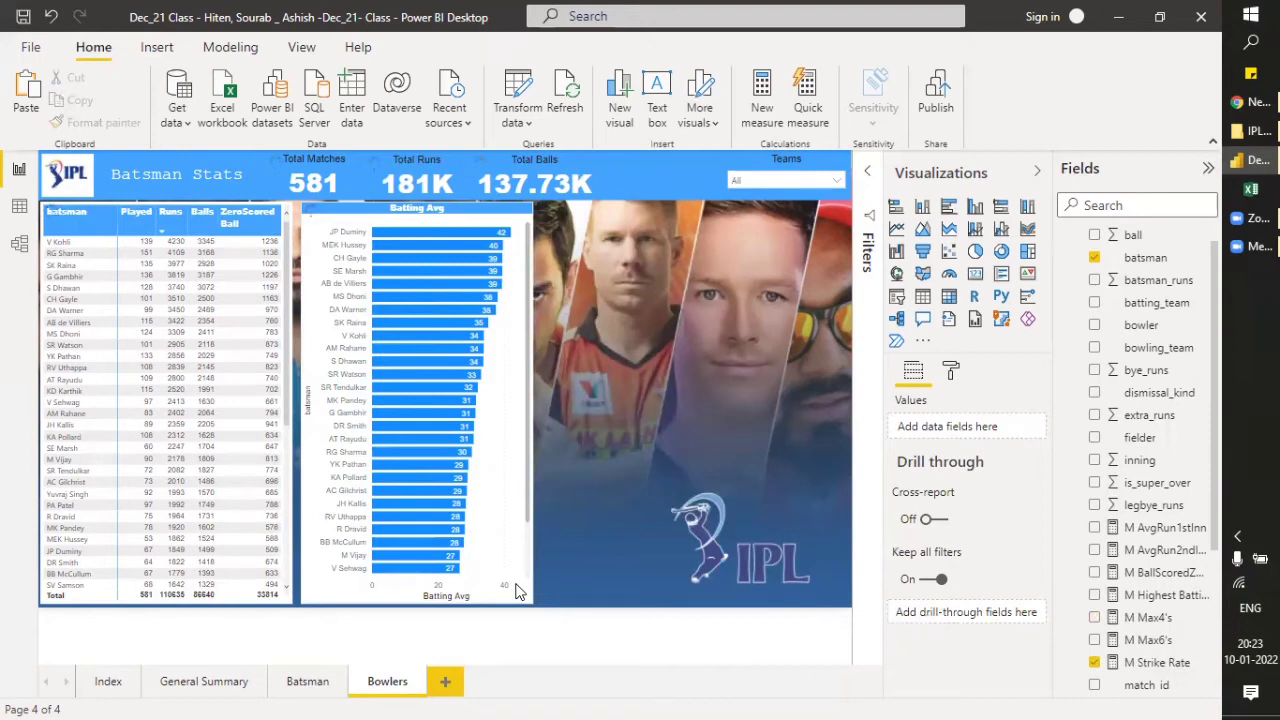
key("Delete")
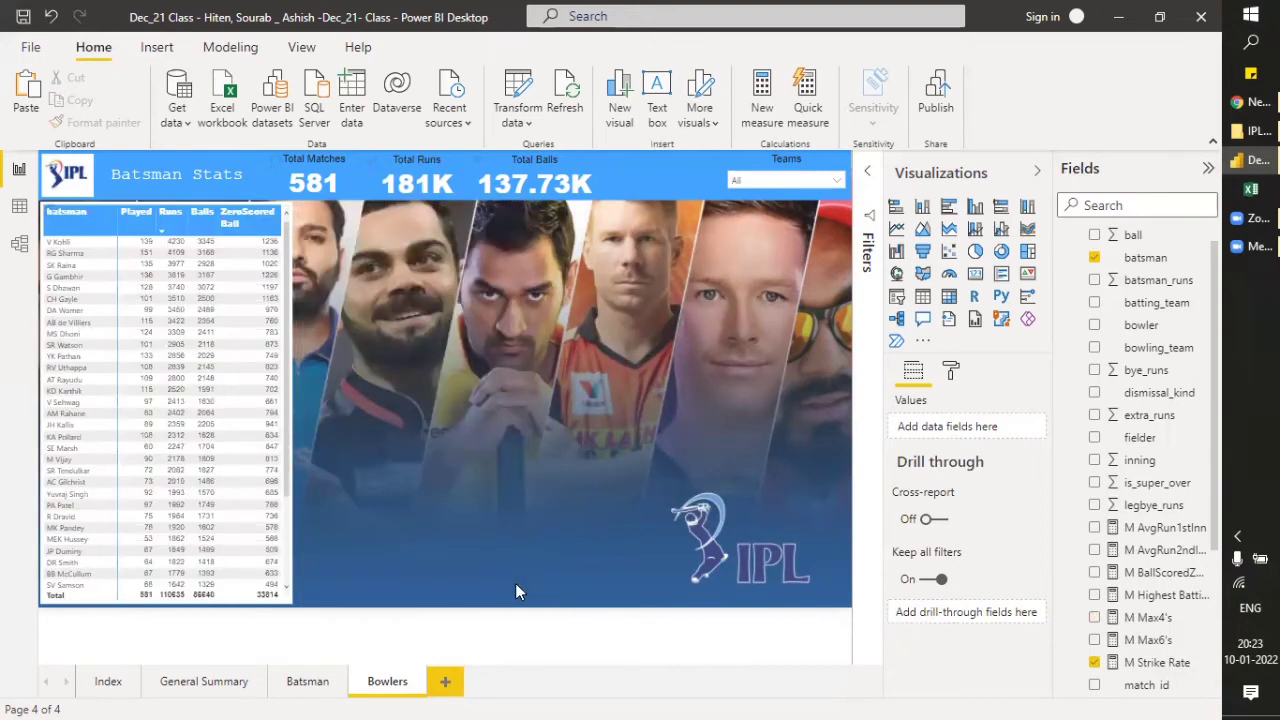
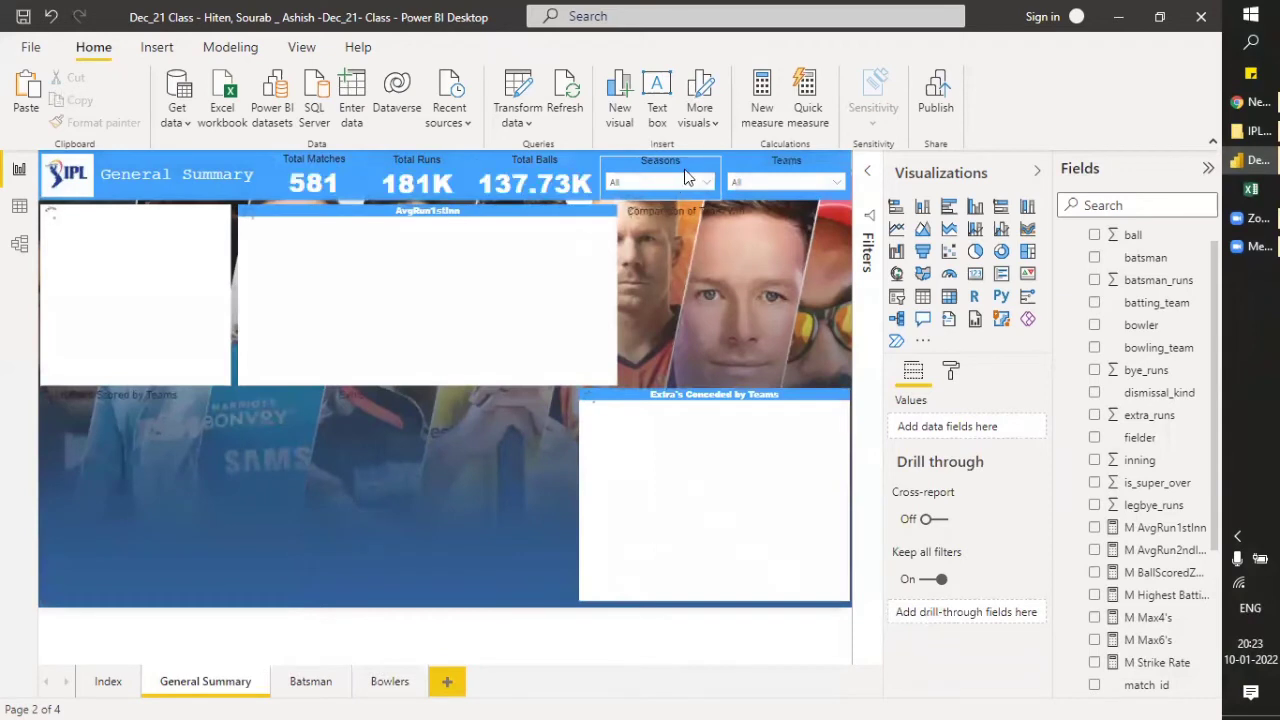
Copy the Seasons slicer from the General Summary page to the Batsman page and keep it in sync.
left_click(687, 177)
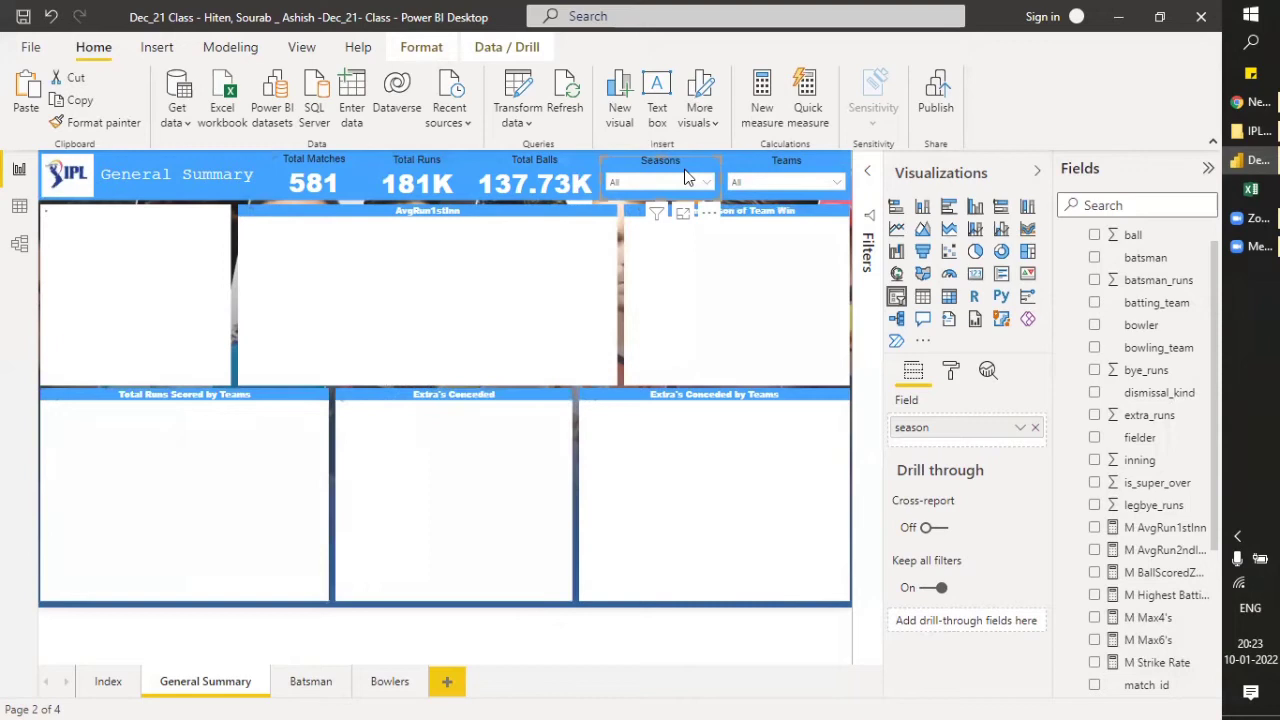
left_click(308, 681)
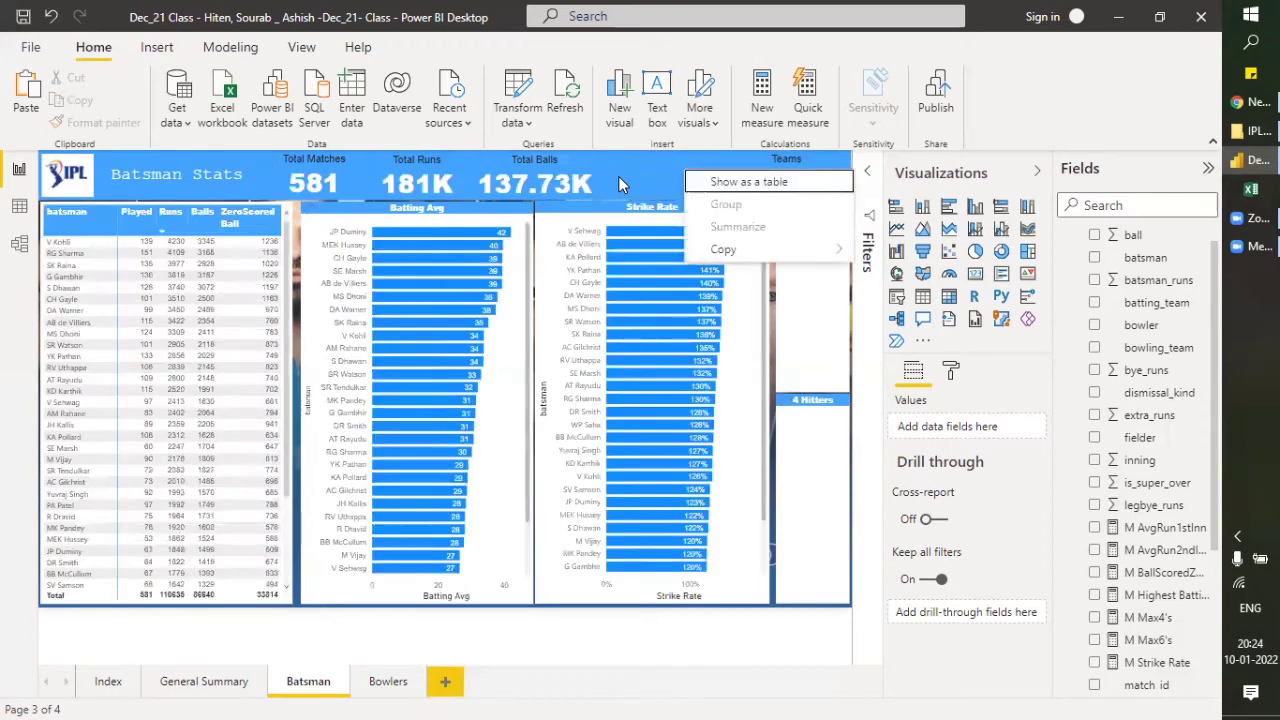
left_click(714, 249)
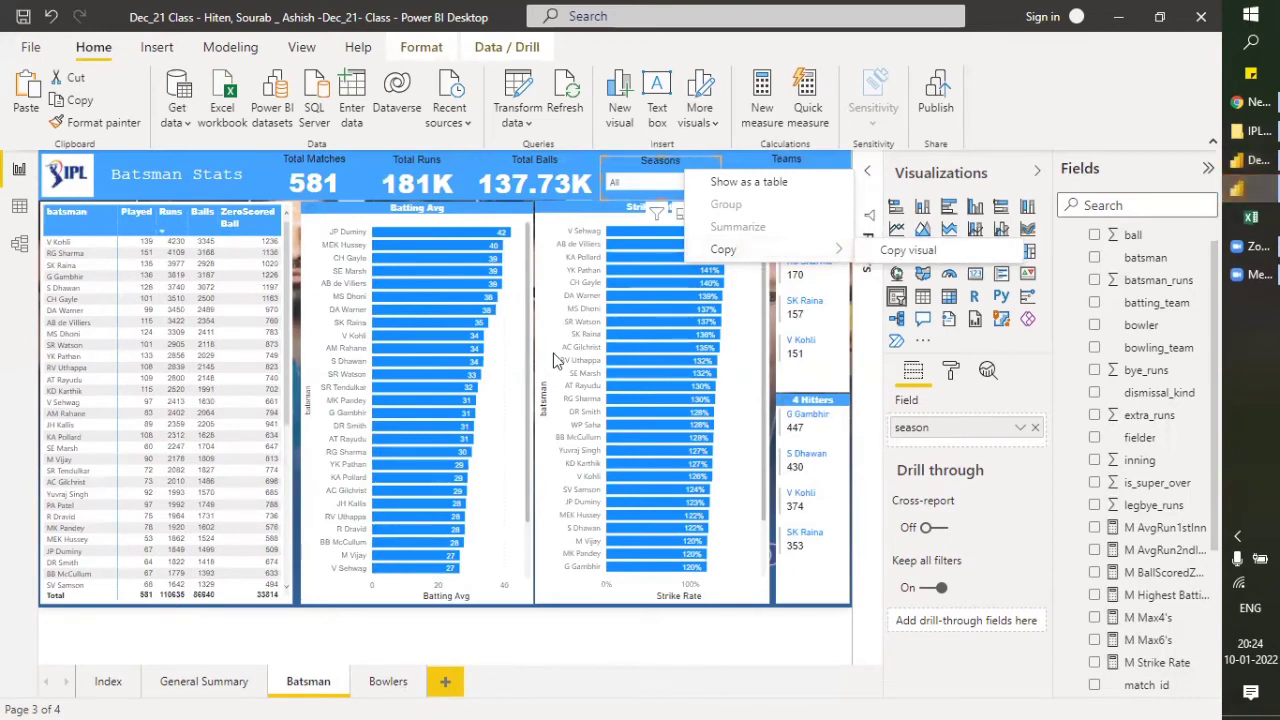
key("ctrl+v")
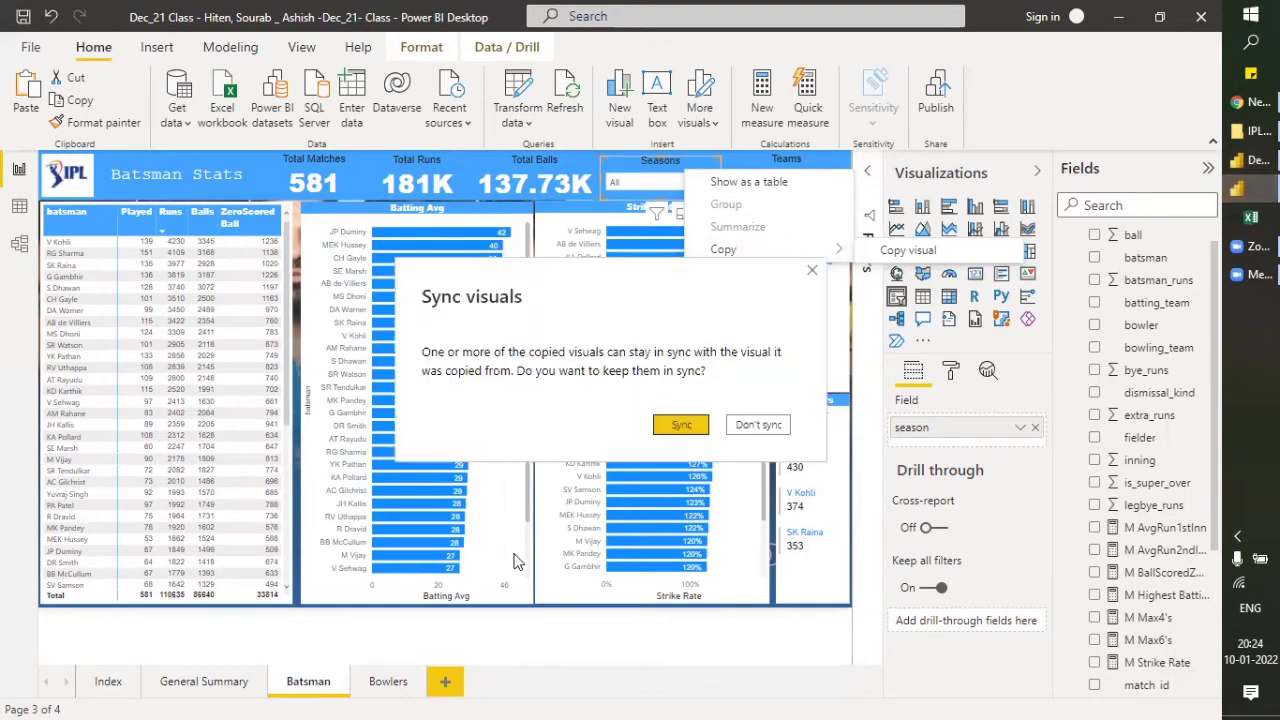
left_click(681, 425)
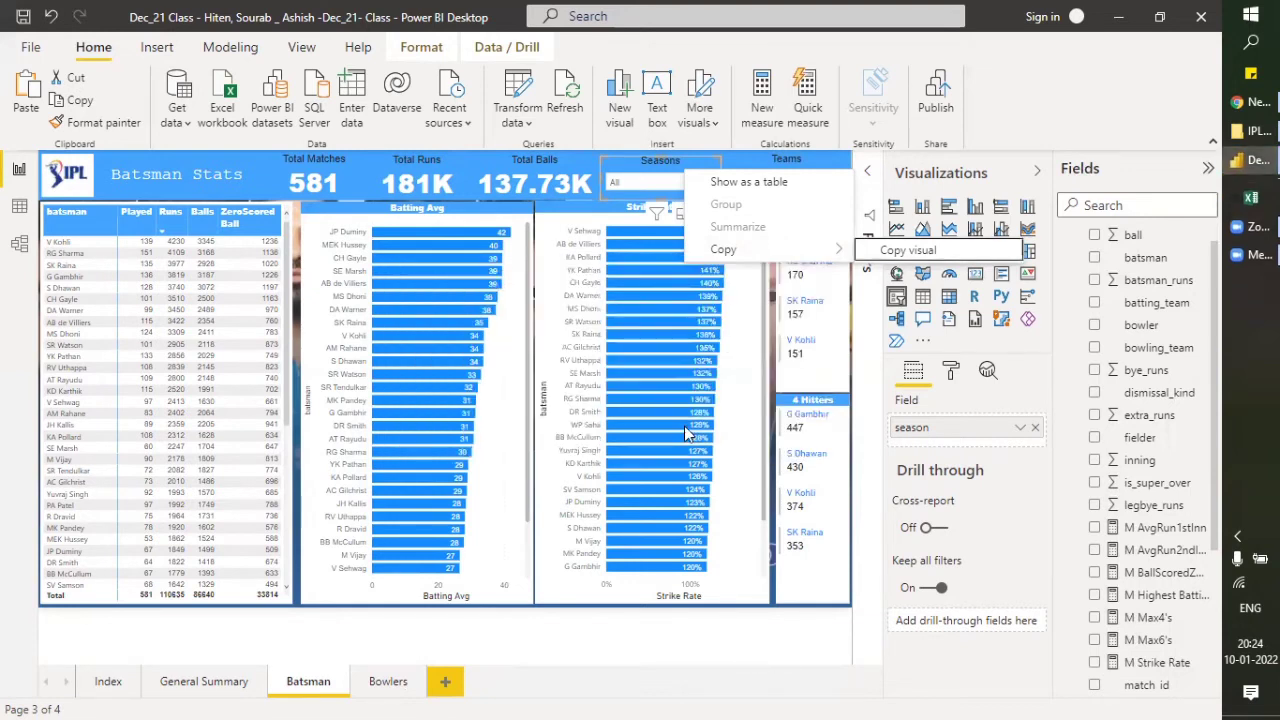
Paste the Seasons slicer onto the Bowlers page and keep it in sync.
left_click(388, 681)
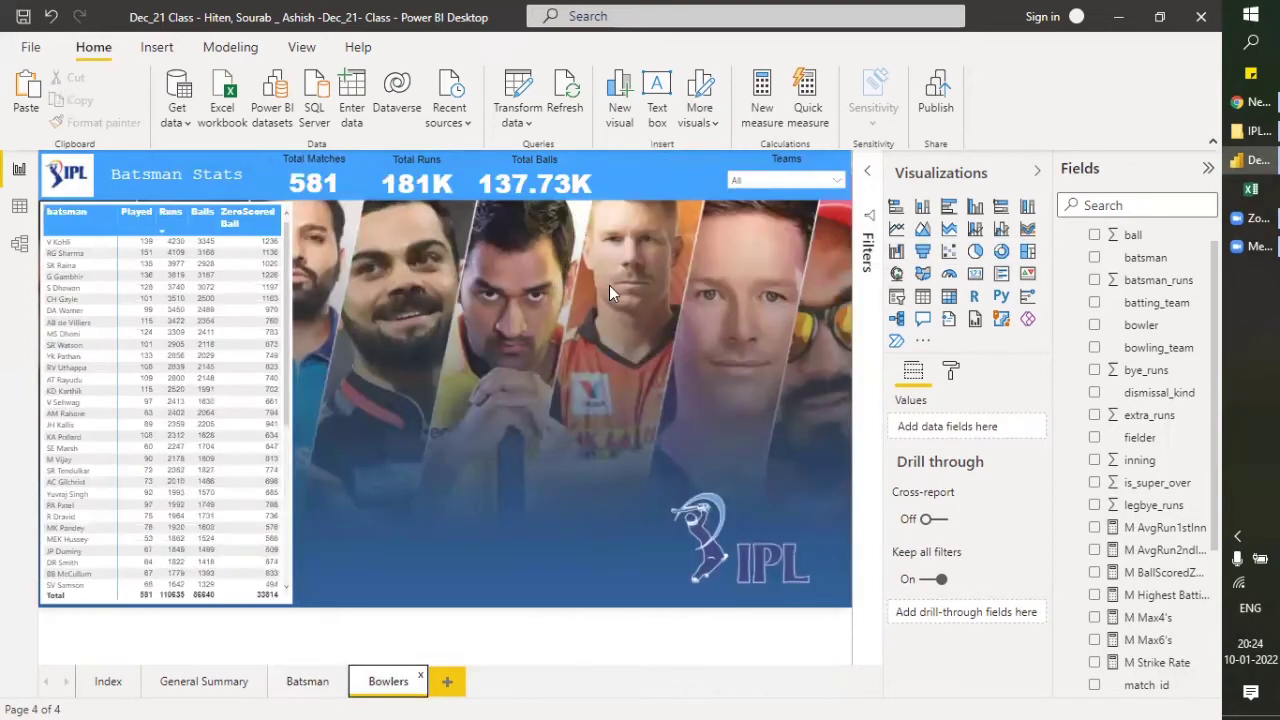
key("ctrl+v")
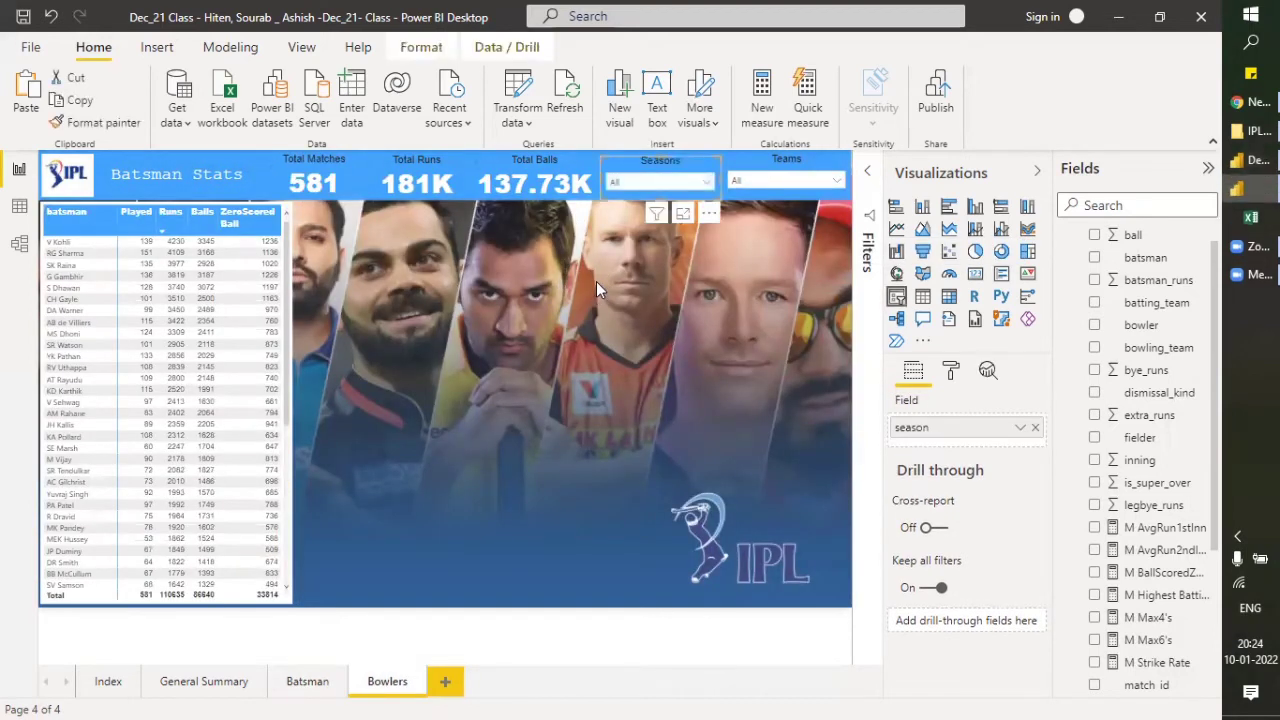
left_click(689, 430)
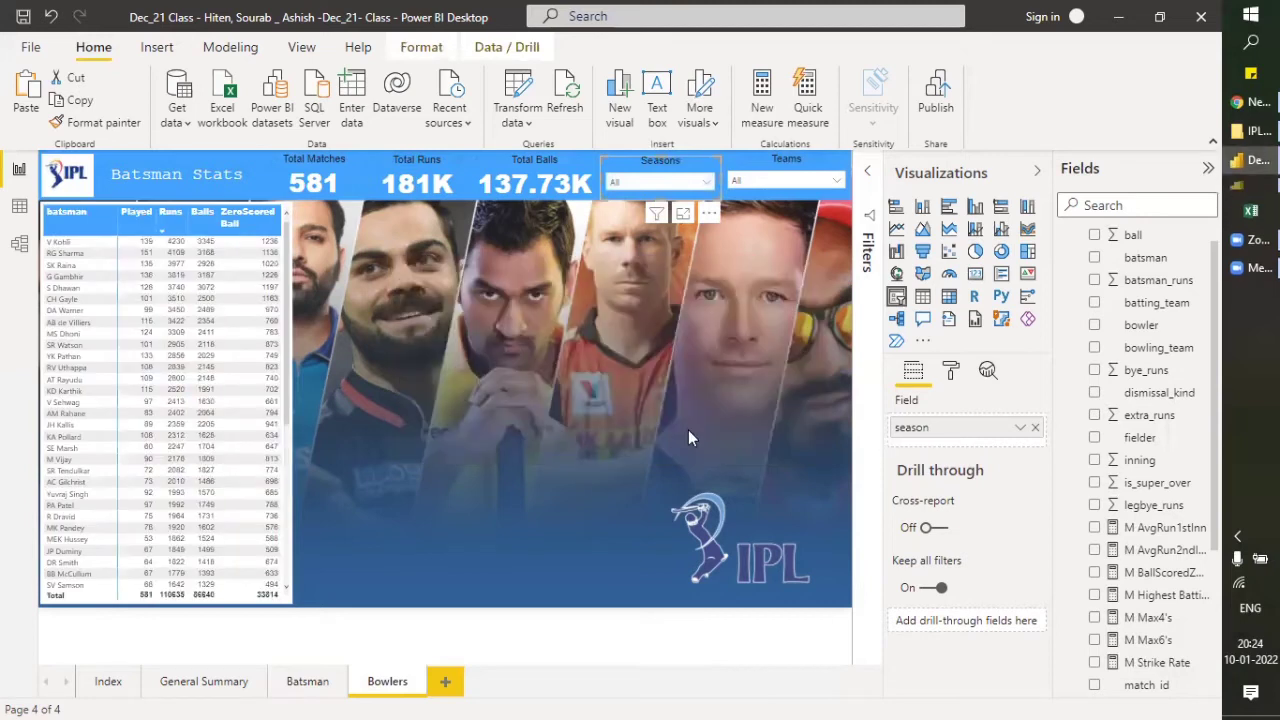
Open the General Summary page and select the Toss-Winners matrix.
left_click(483, 372)
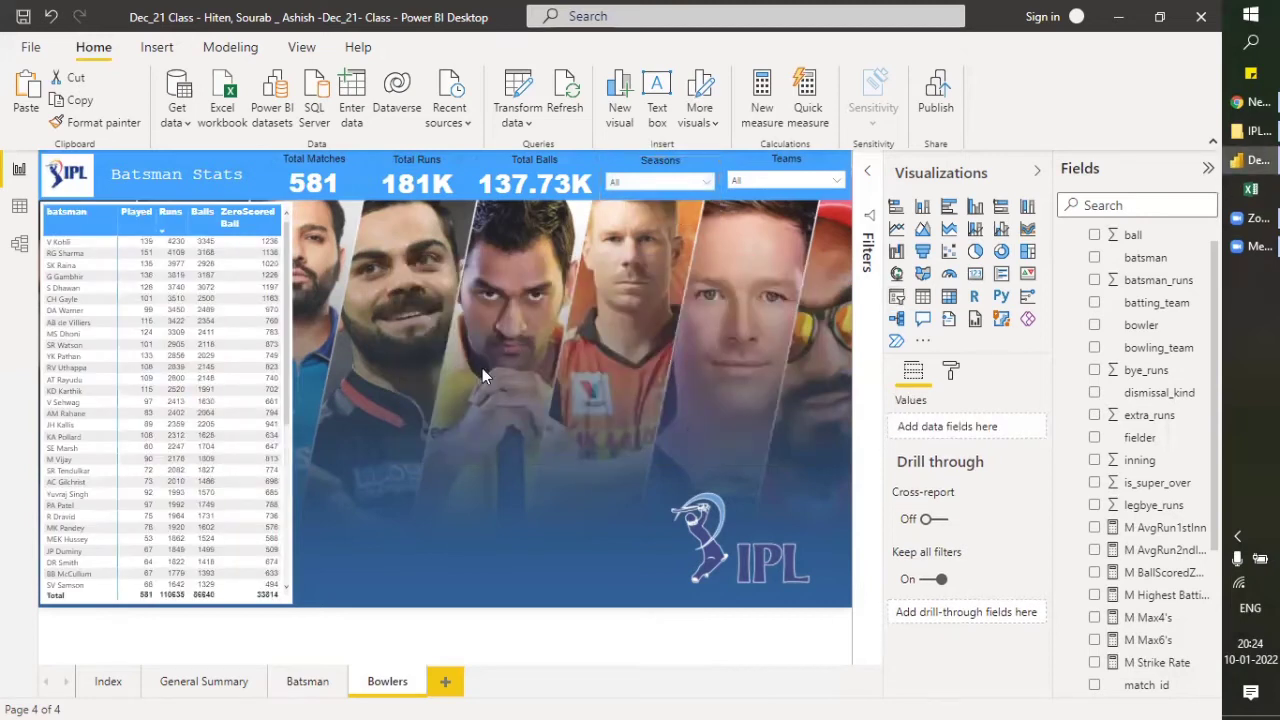
left_click(290, 307)
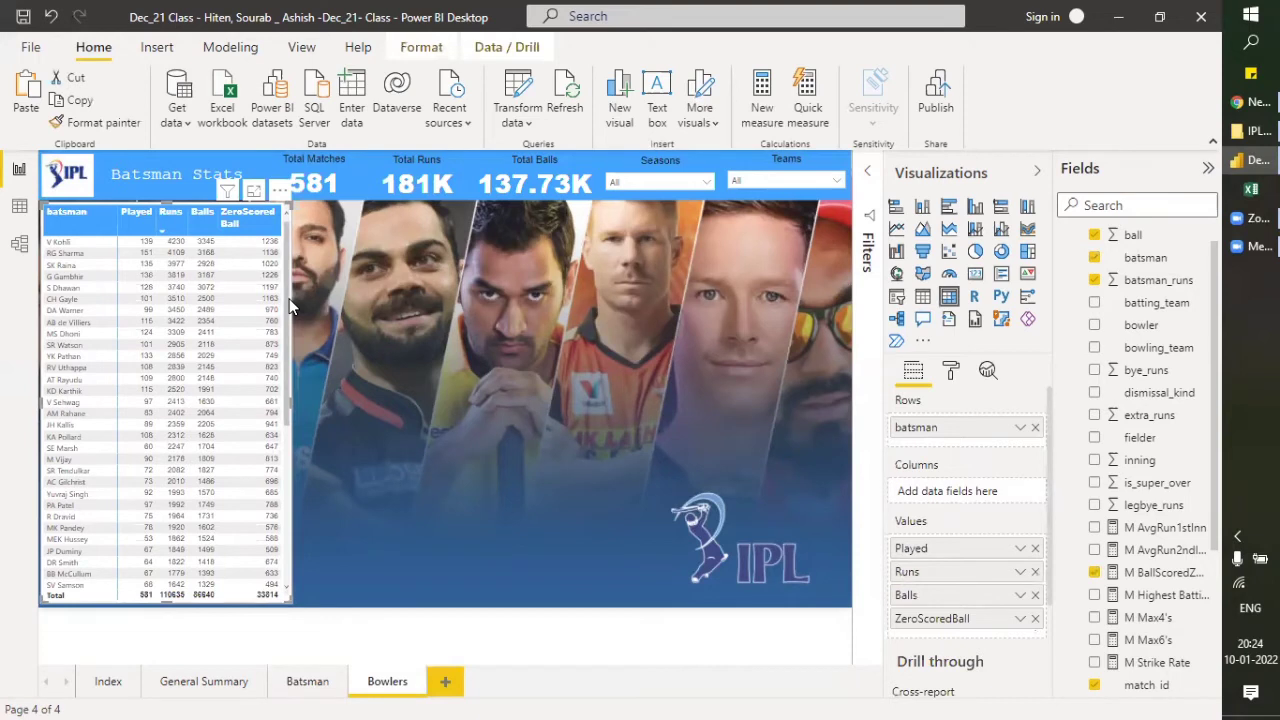
left_click(190, 681)
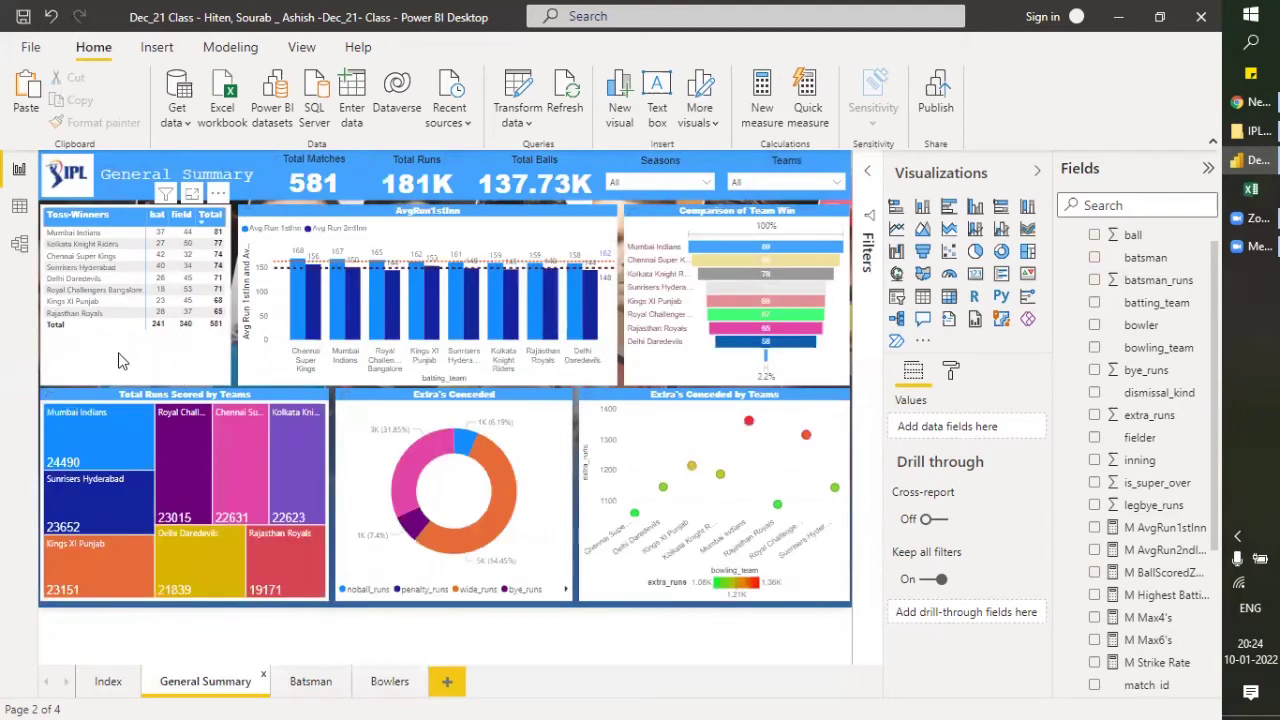
left_click(135, 330)
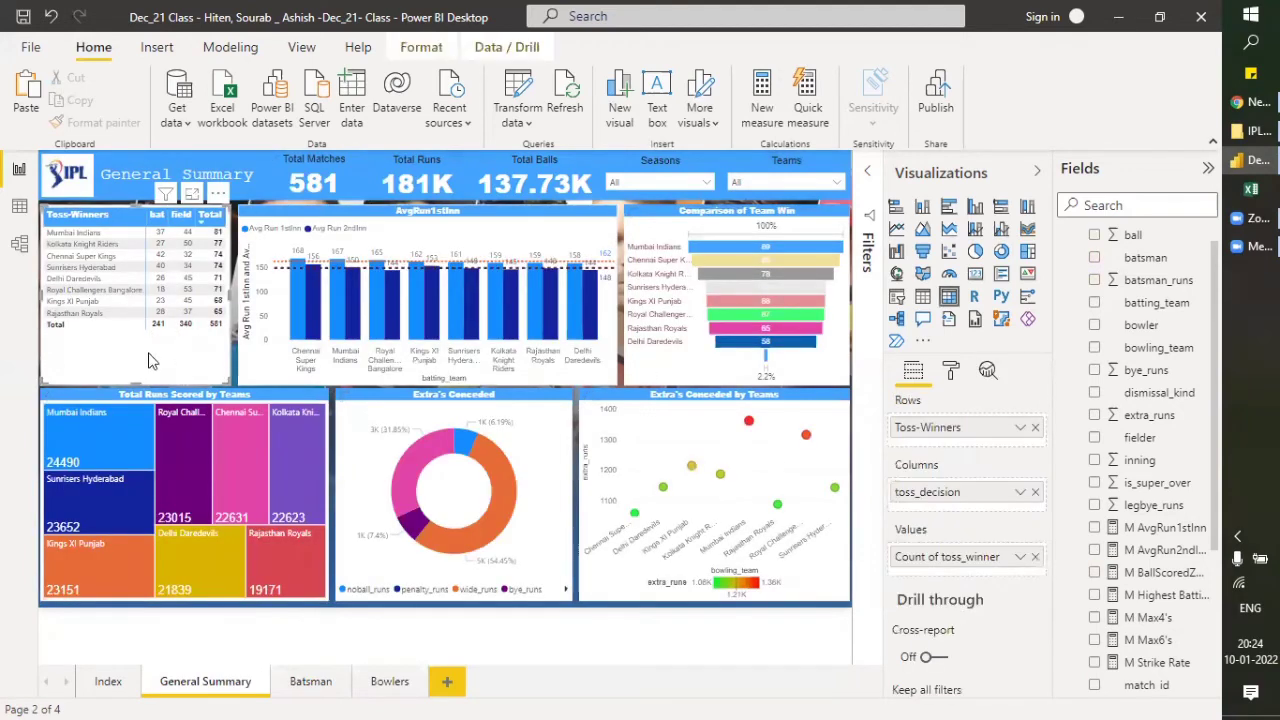
Set the Toss-Winners matrix's grand total background color to black, and change it to white.
left_click(950, 371)
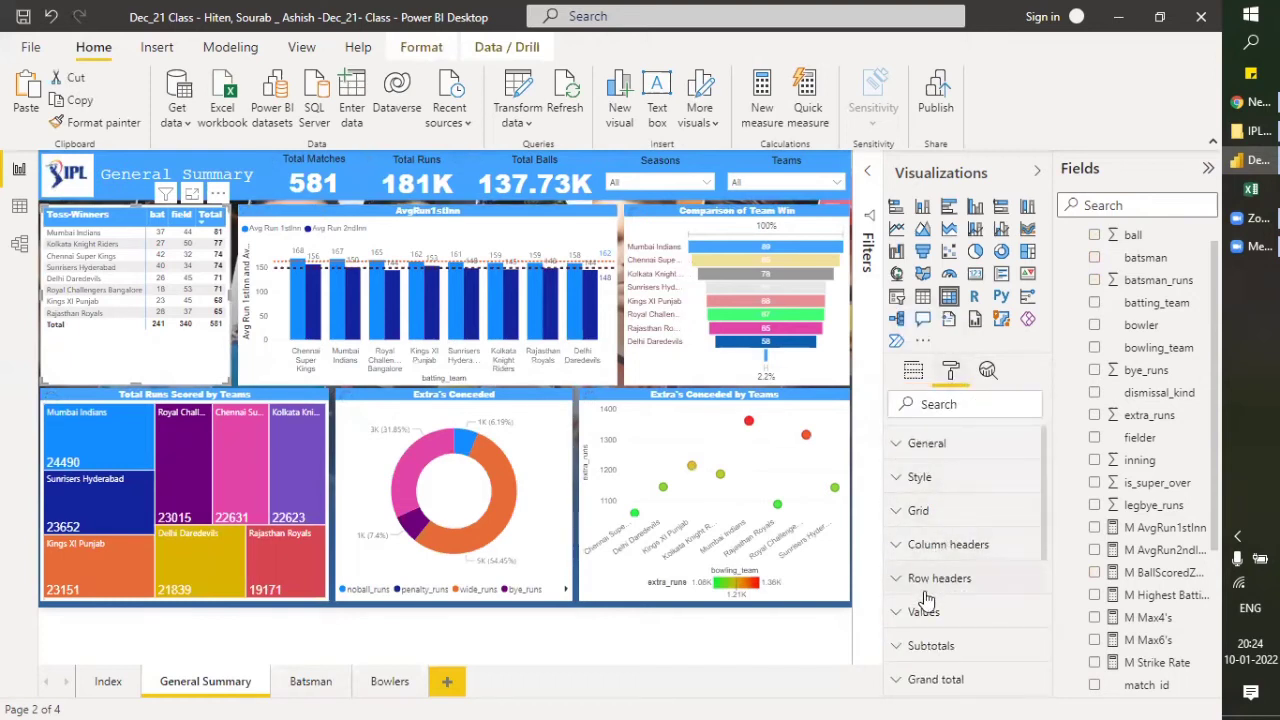
scroll(894, 655, "down", 2)
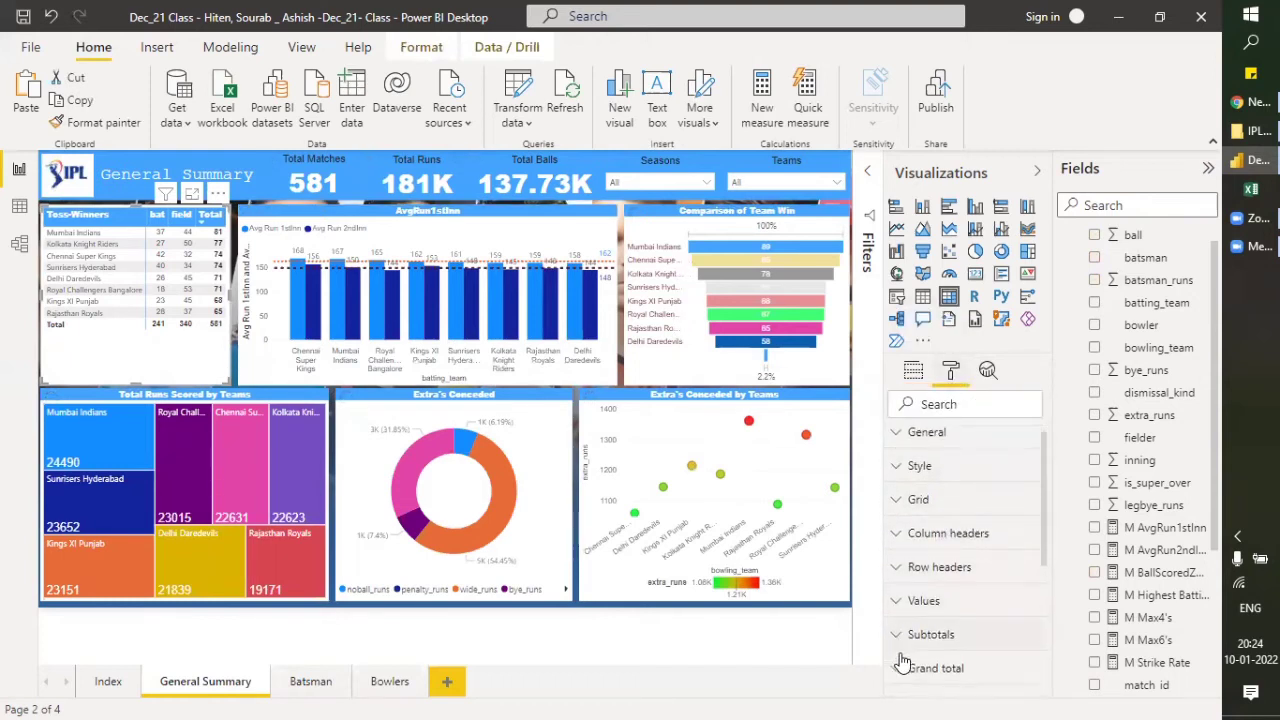
left_click(988, 662)
scroll(988, 650, "down", 2)
scroll(985, 640, "down", 3)
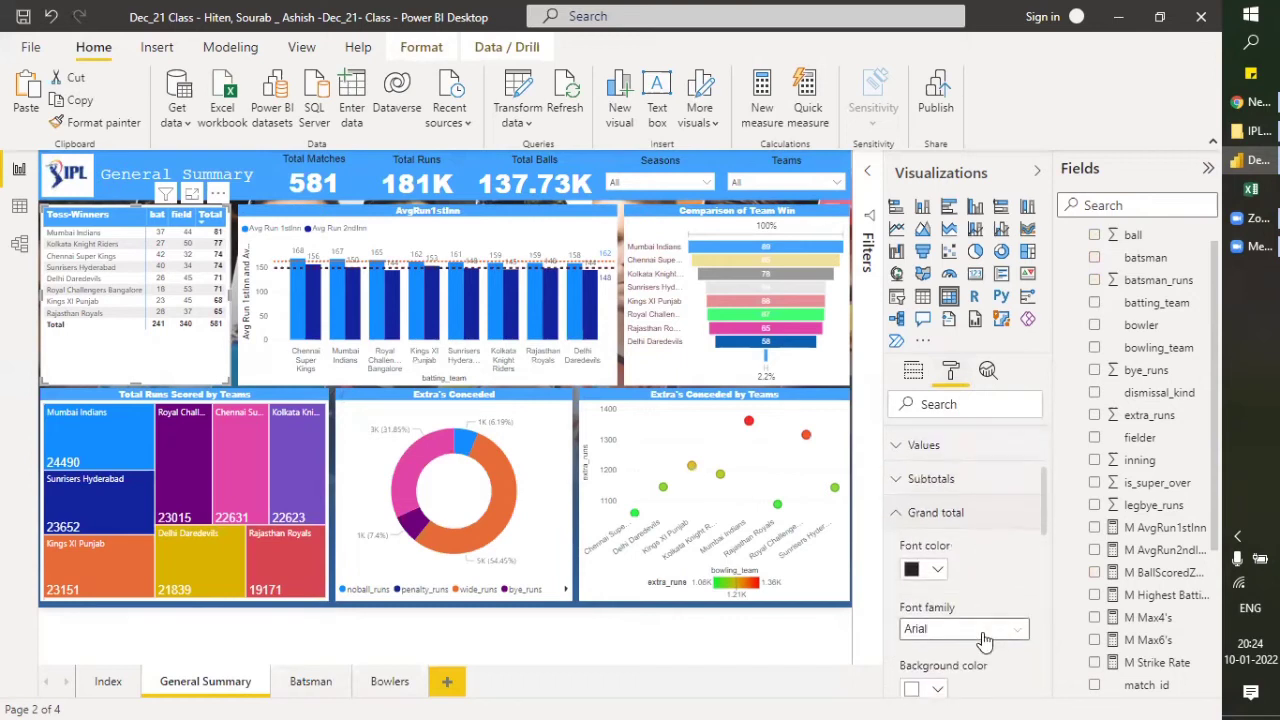
left_click(937, 609)
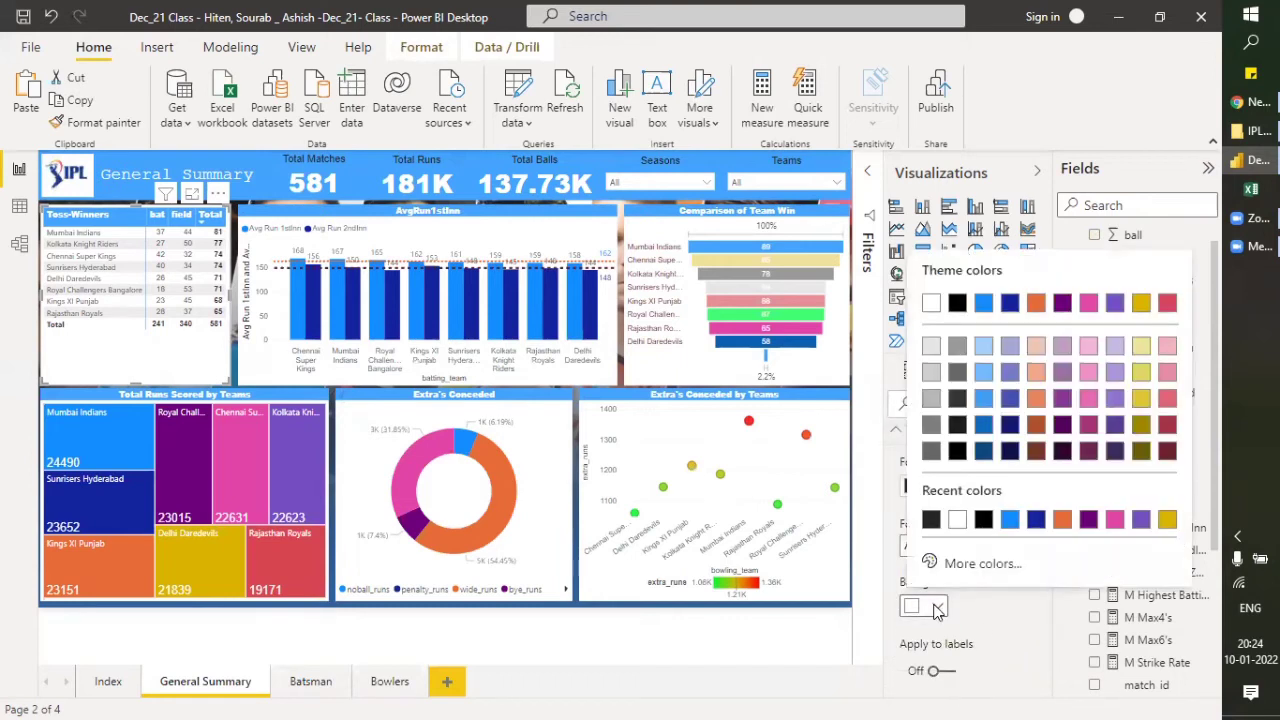
left_click(983, 521)
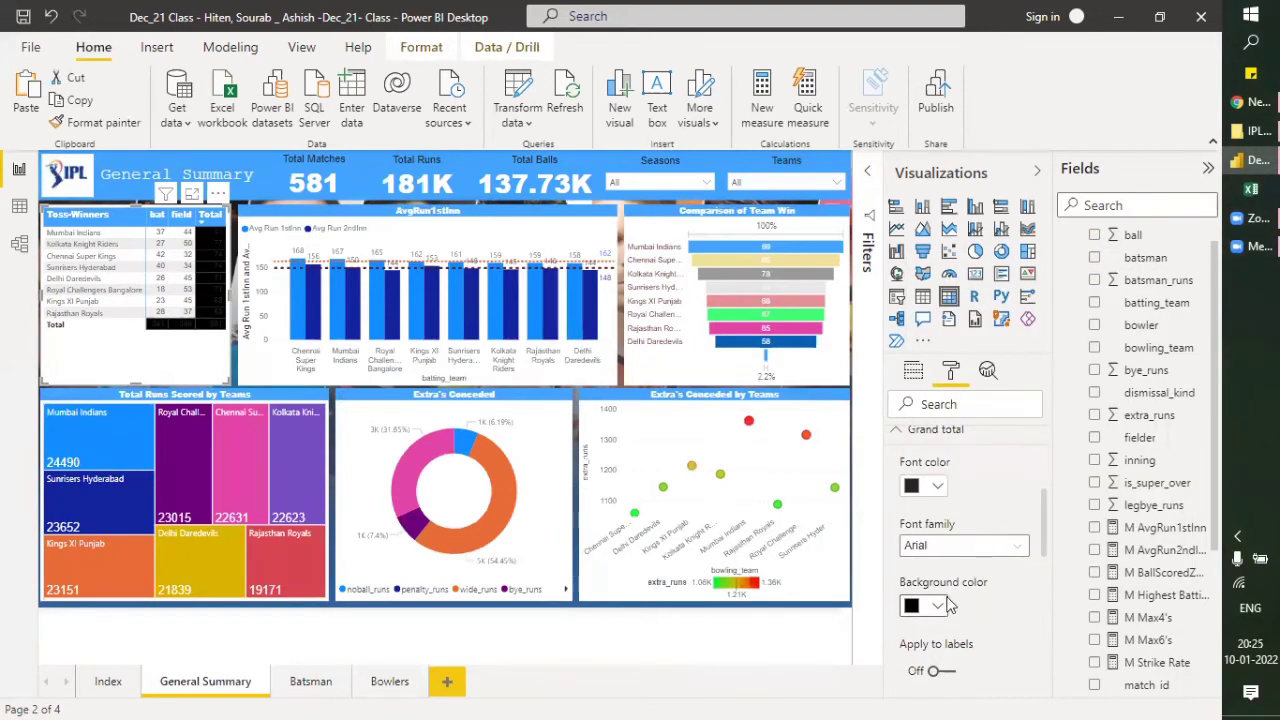
left_click(937, 606)
left_click(958, 521)
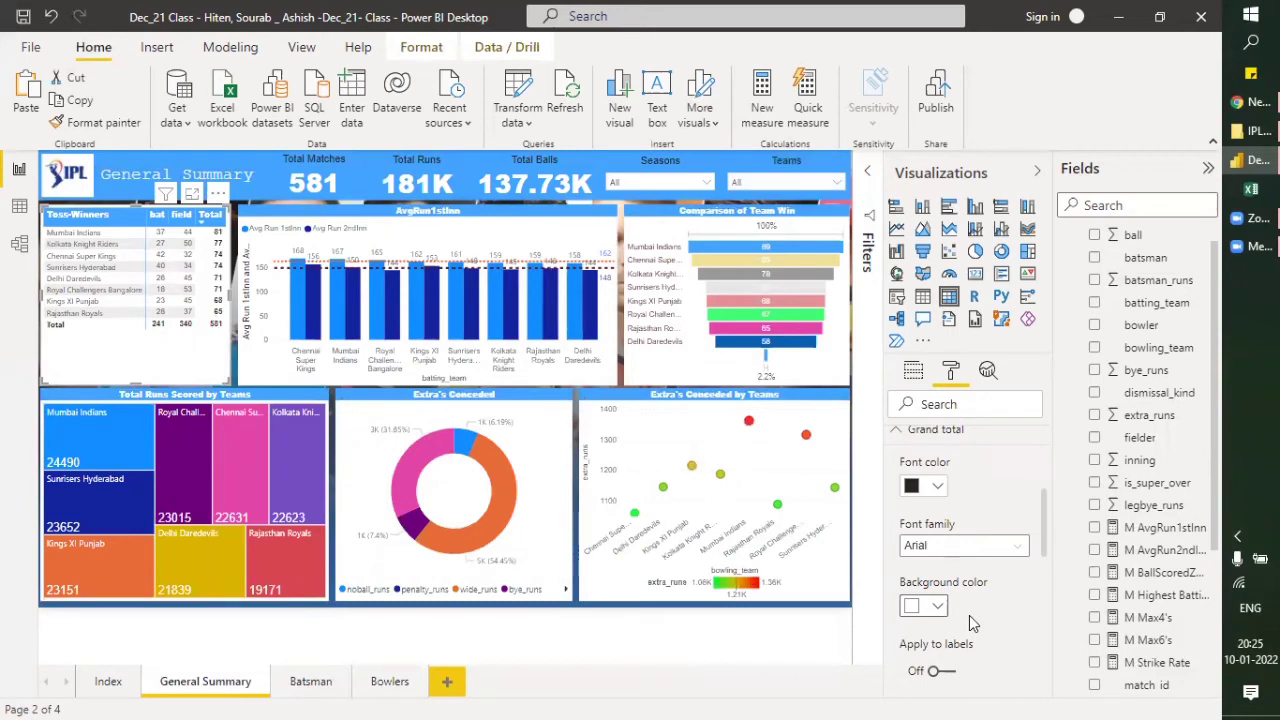
Undo the background color changes made to the Toss-Winners matrix's grand total.
key("ctrl+z")
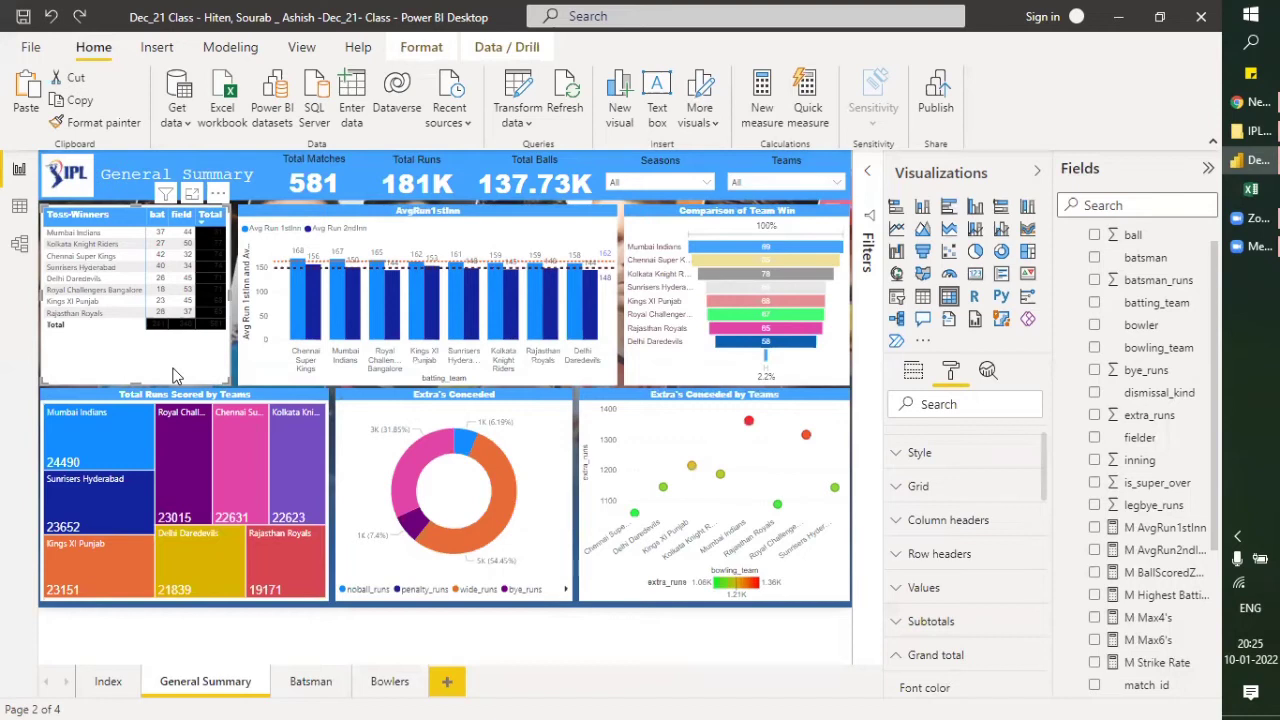
left_click(895, 655)
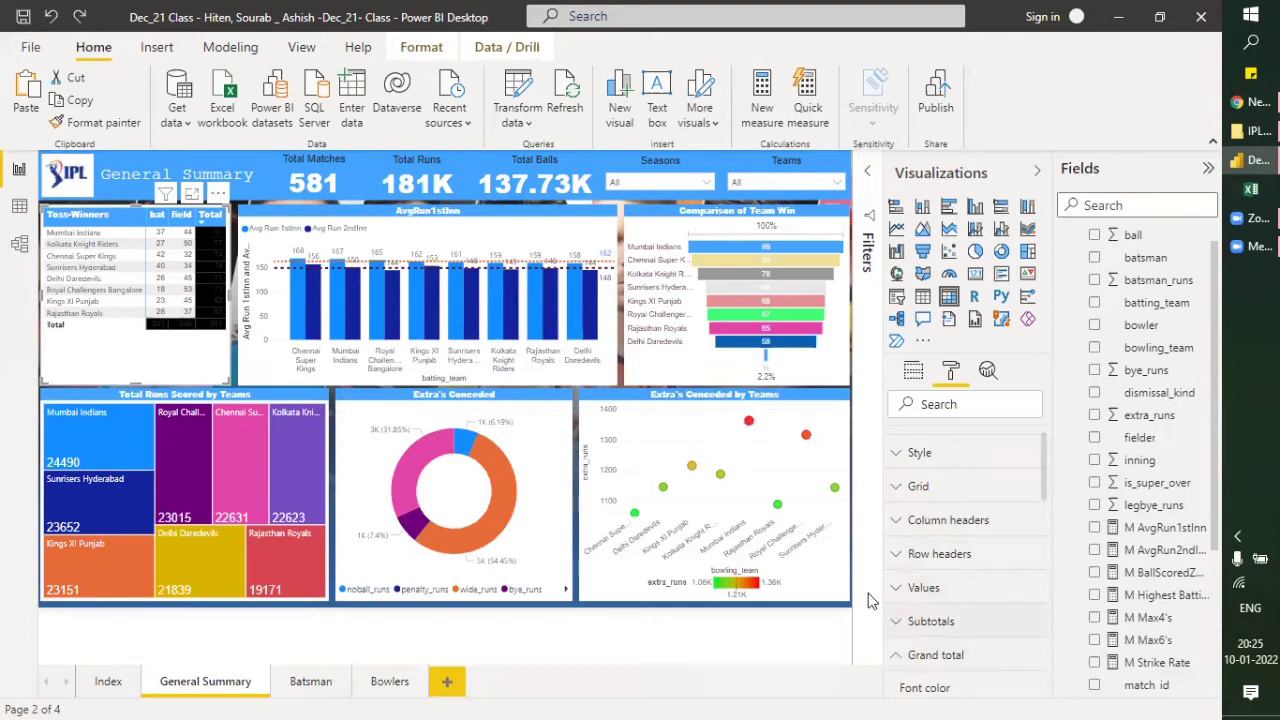
left_click(968, 656)
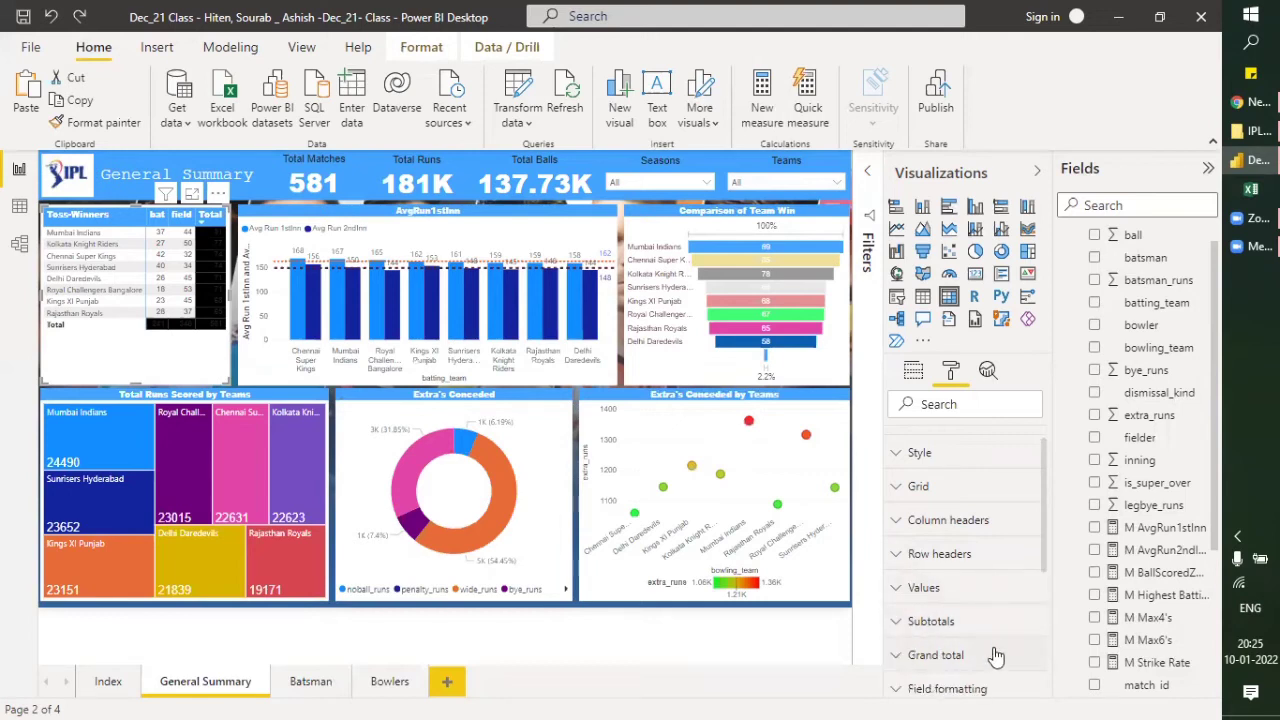
scroll(990, 645, "down", 2)
left_click(948, 574)
scroll(952, 612, "down", 3)
scroll(955, 592, "down", 1)
left_click(938, 582)
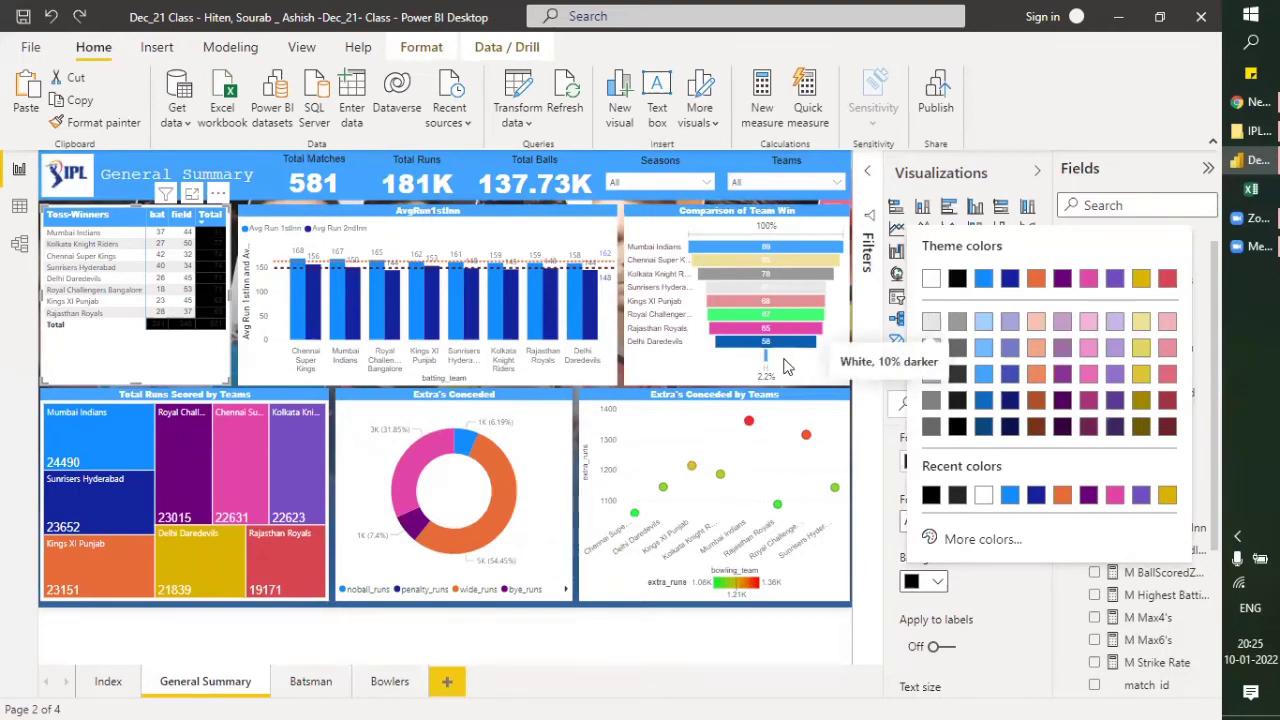
left_click(160, 376)
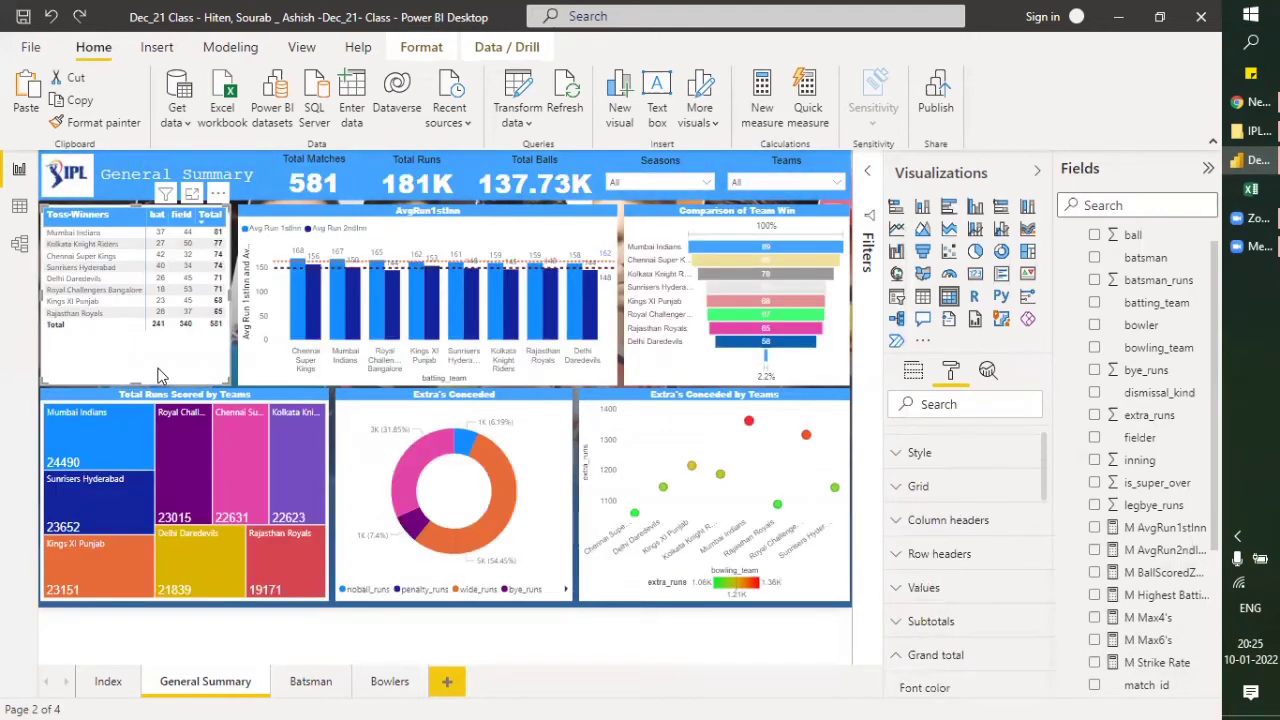
Look through the Toss-Winners matrix's formatting options, including grand total and field formatting.
scroll(940, 660, "down", 3)
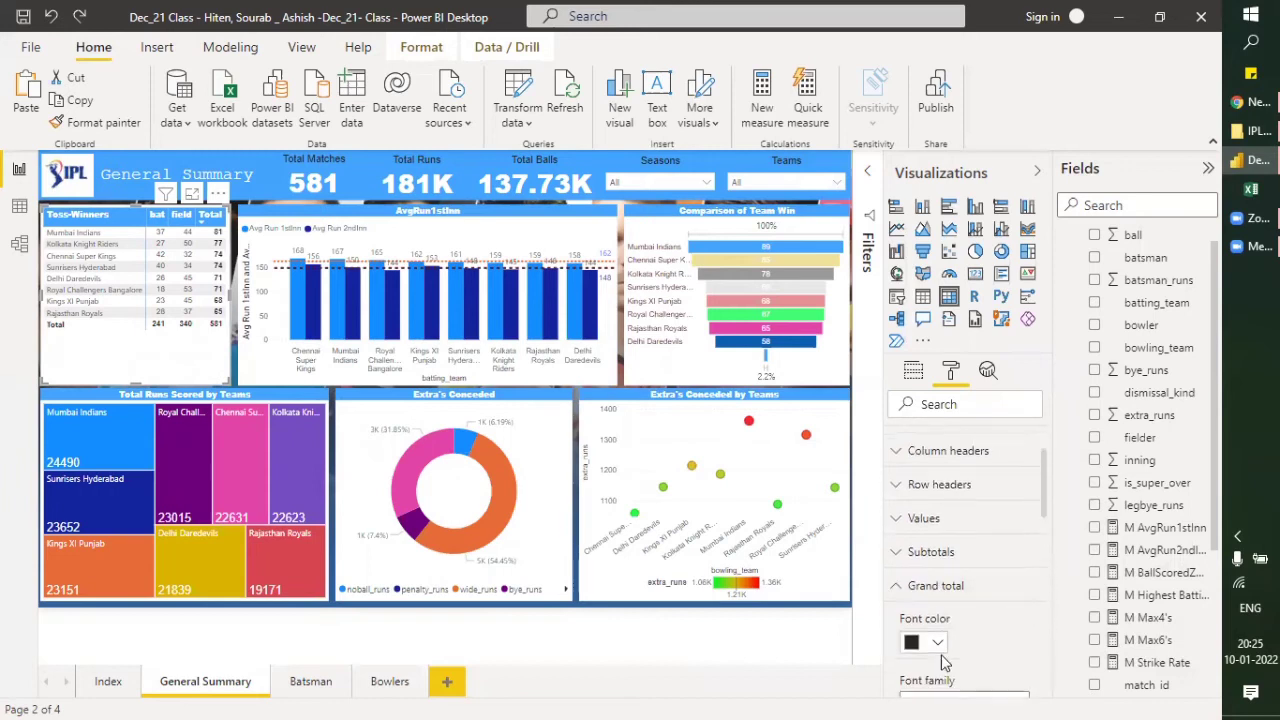
scroll(940, 663, "down", 10)
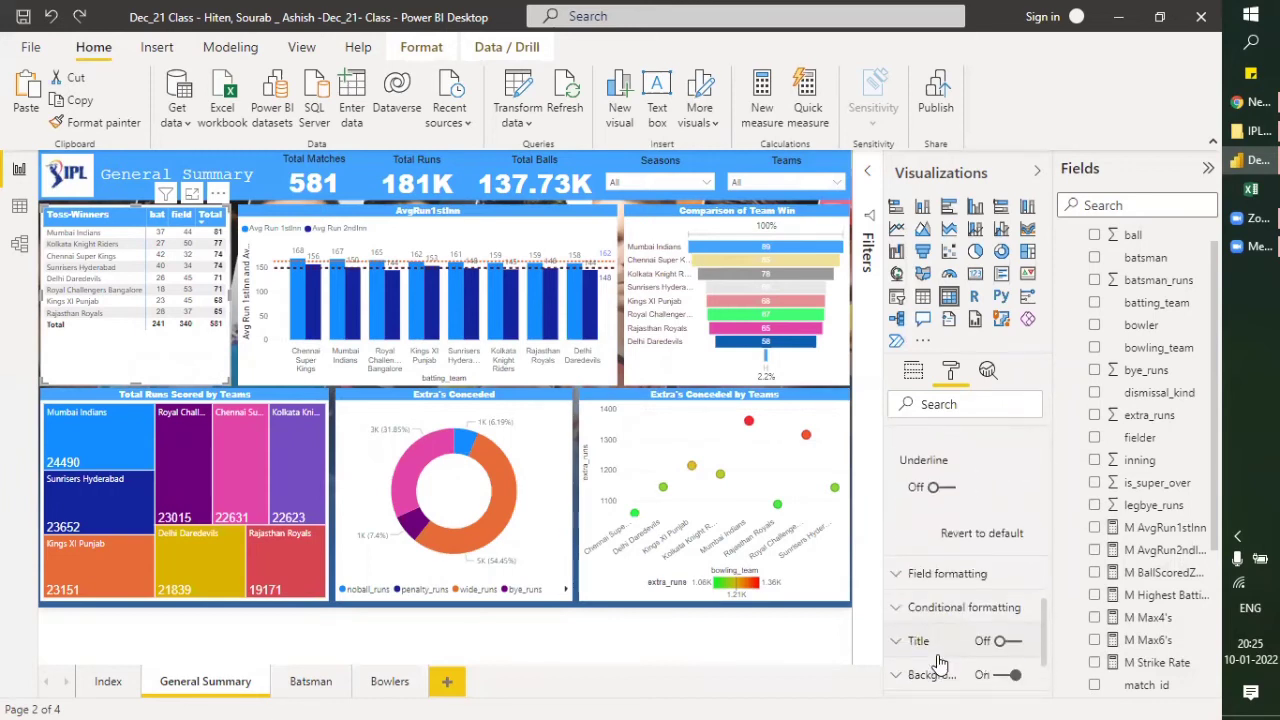
scroll(938, 660, "down", 3)
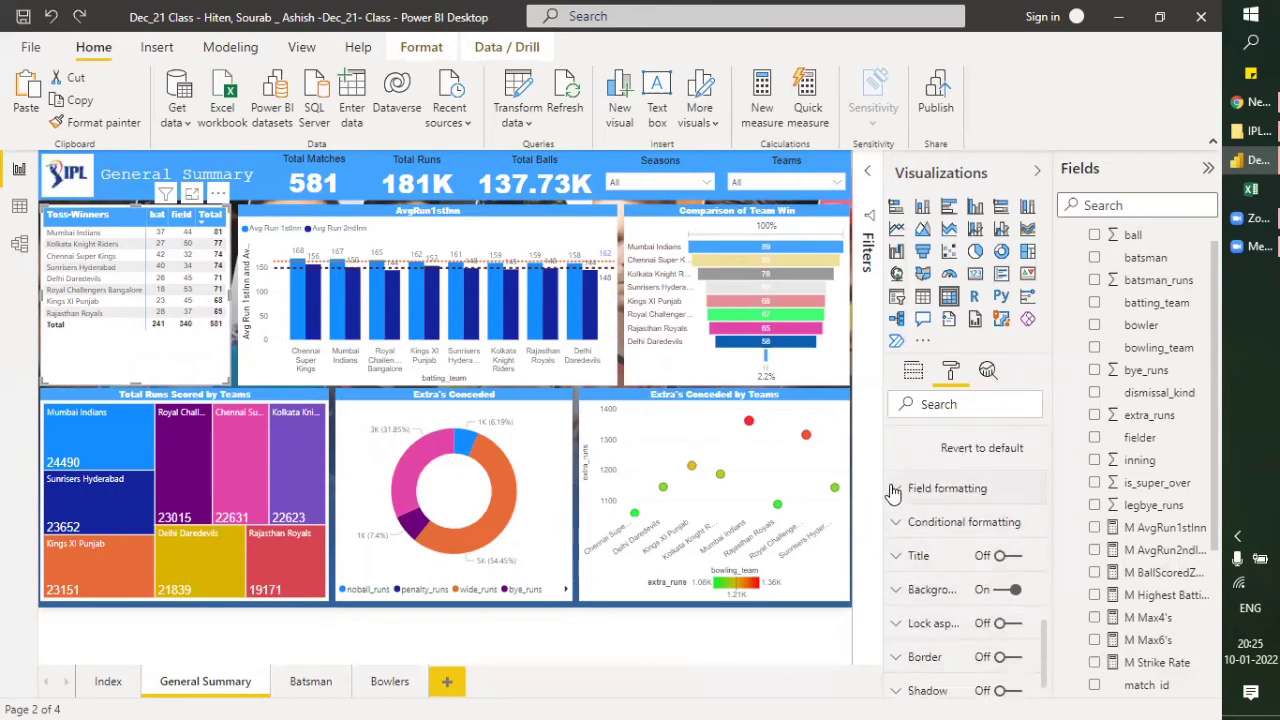
left_click(893, 492)
scroll(1008, 614, "down", 2)
scroll(1008, 614, "down", 5)
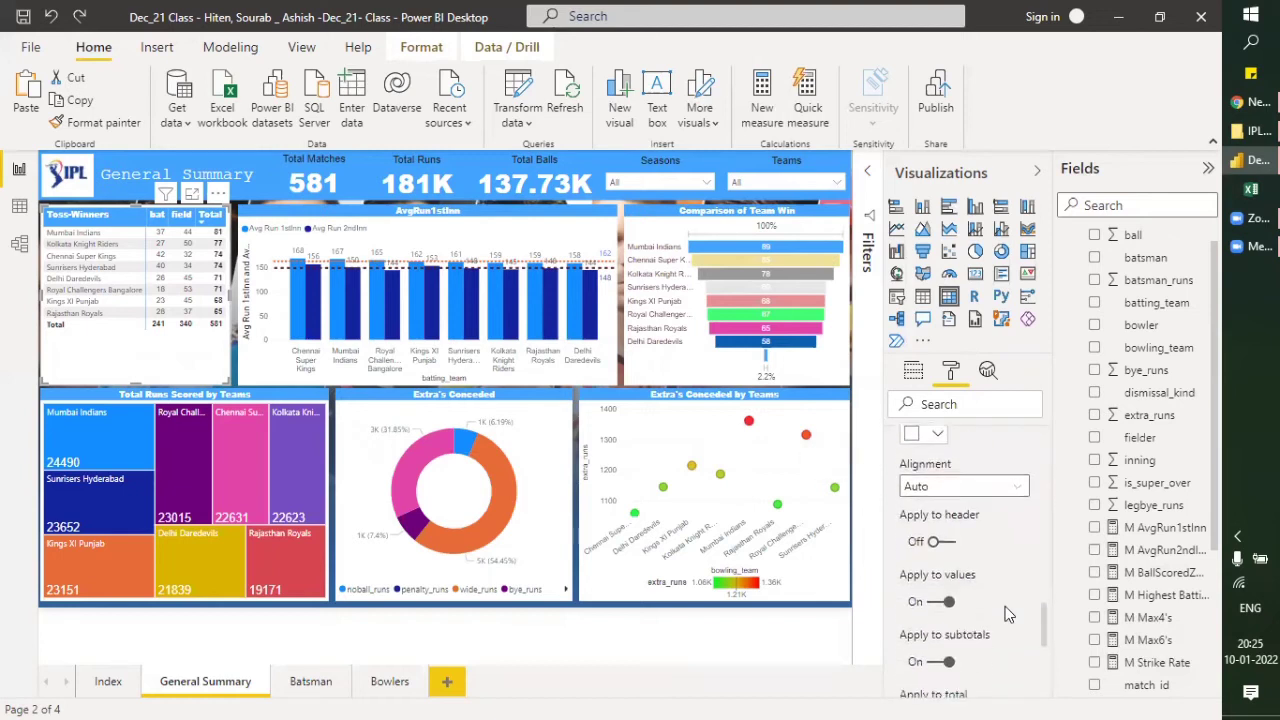
scroll(1008, 614, "down", 4)
scroll(1007, 614, "down", 4)
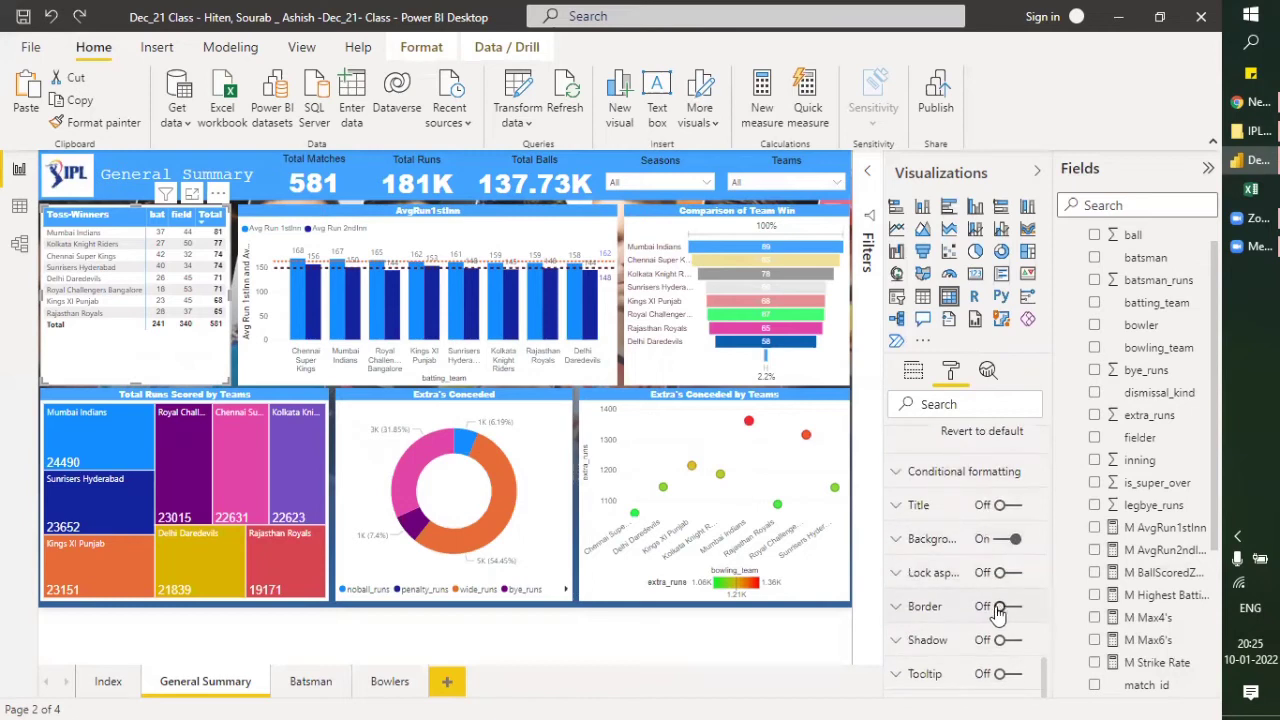
scroll(990, 605, "up", 8)
scroll(990, 592, "up", 3)
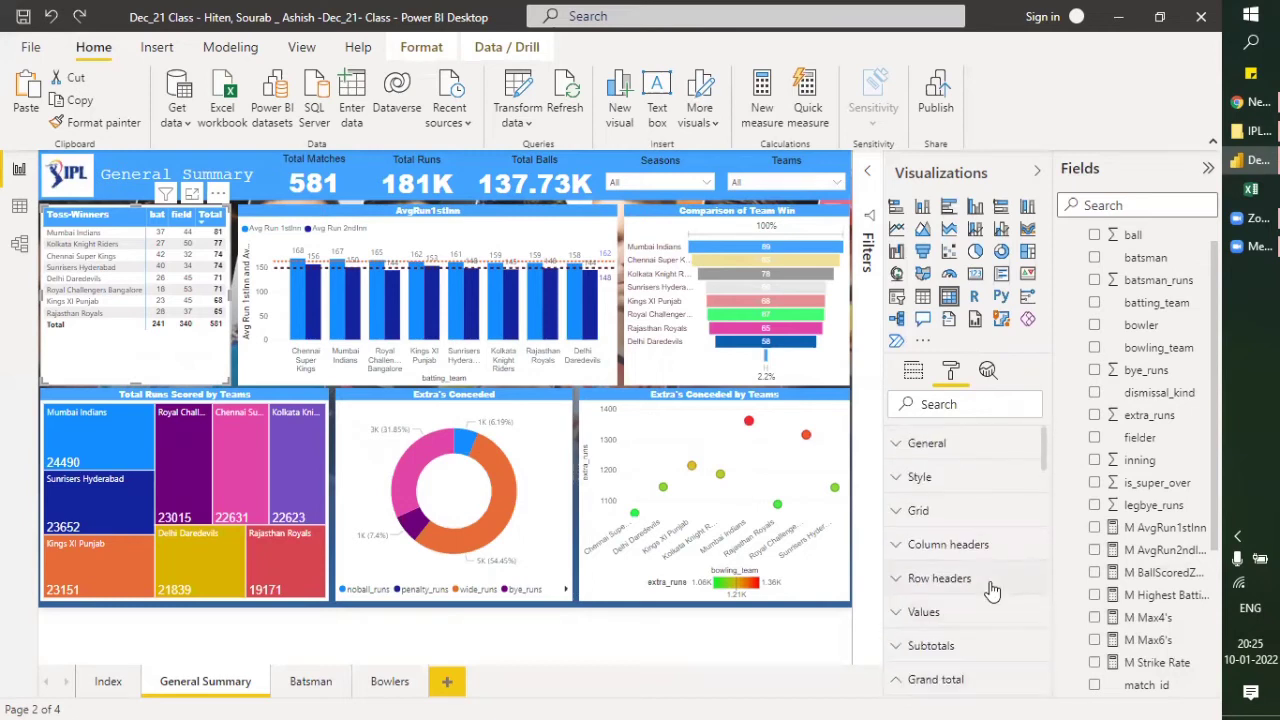
Try the Alternating rows and Condensed styles on the Toss-Winners matrix.
left_click(897, 480)
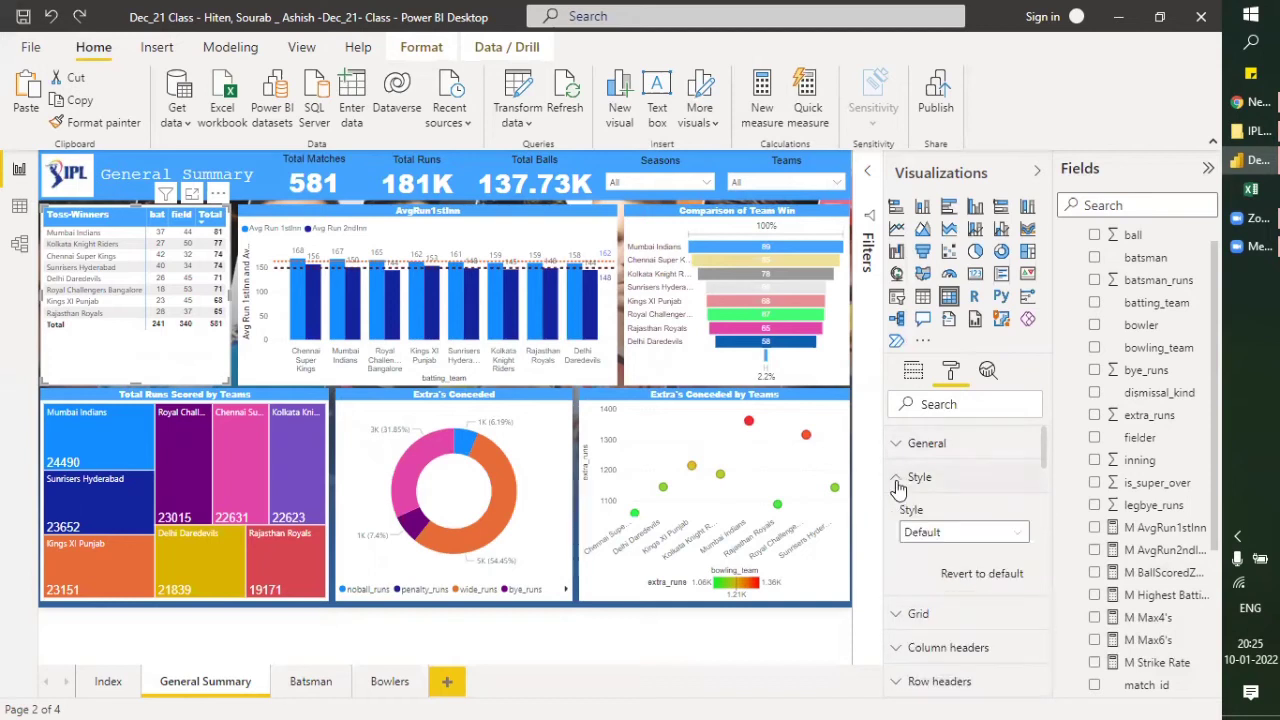
left_click(940, 536)
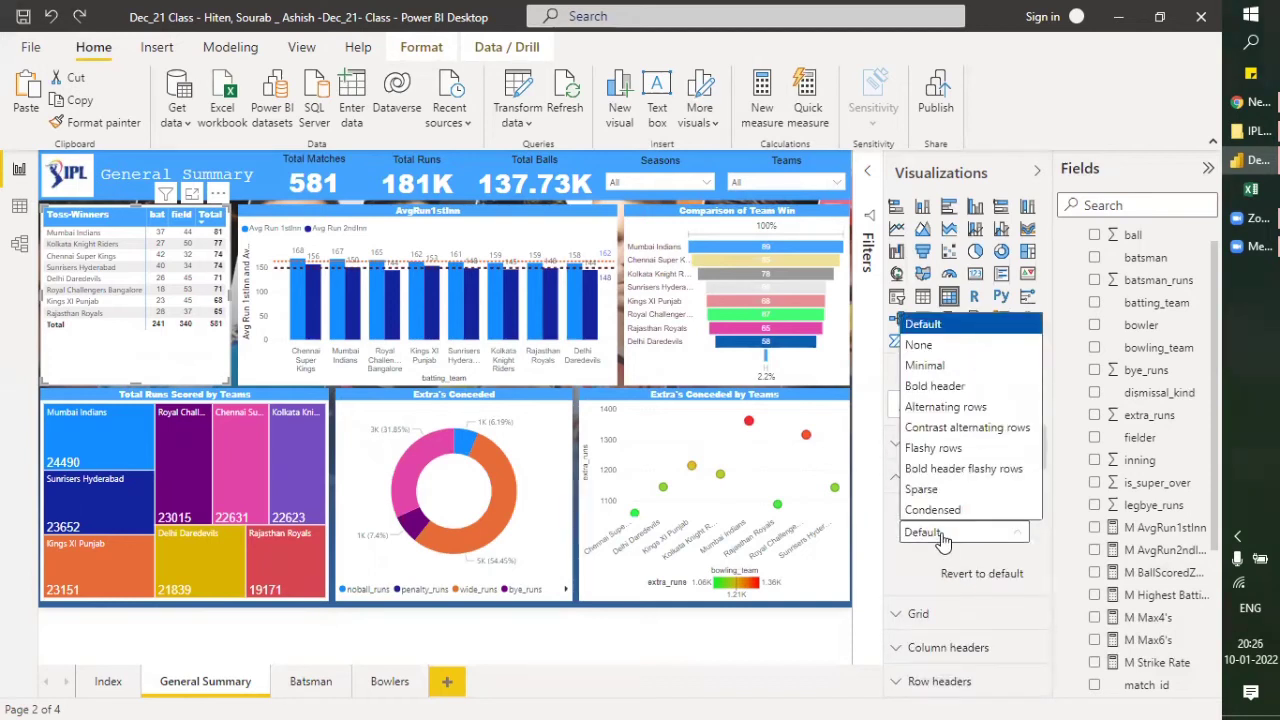
left_click(946, 408)
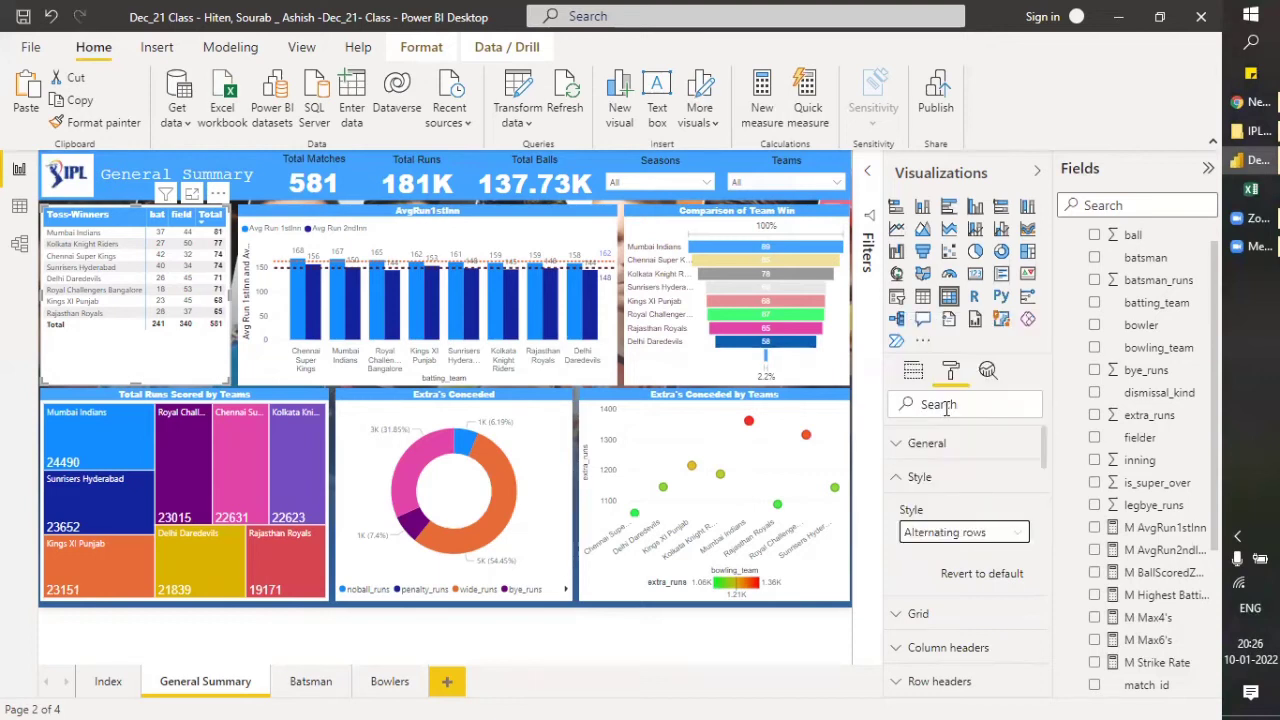
left_click(966, 532)
left_click(958, 511)
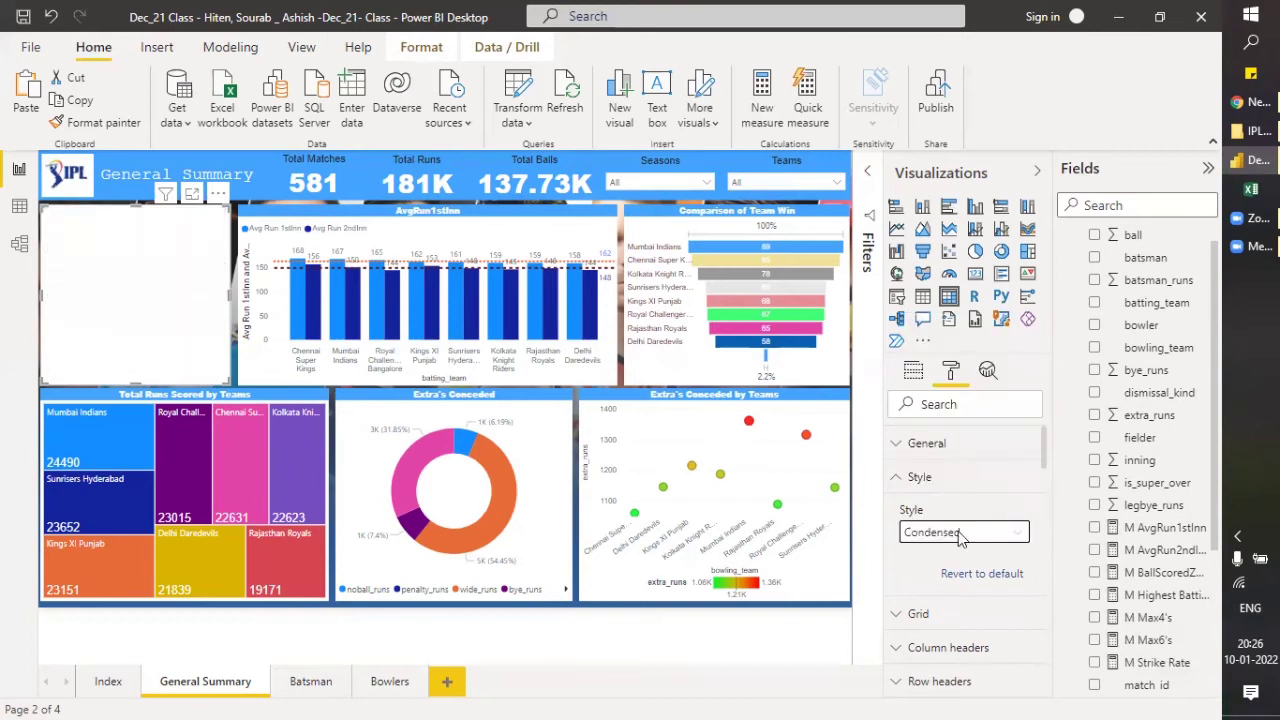
Try the Sparse and Bold header flashy rows styles on the Toss-Winners matrix.
left_click(960, 537)
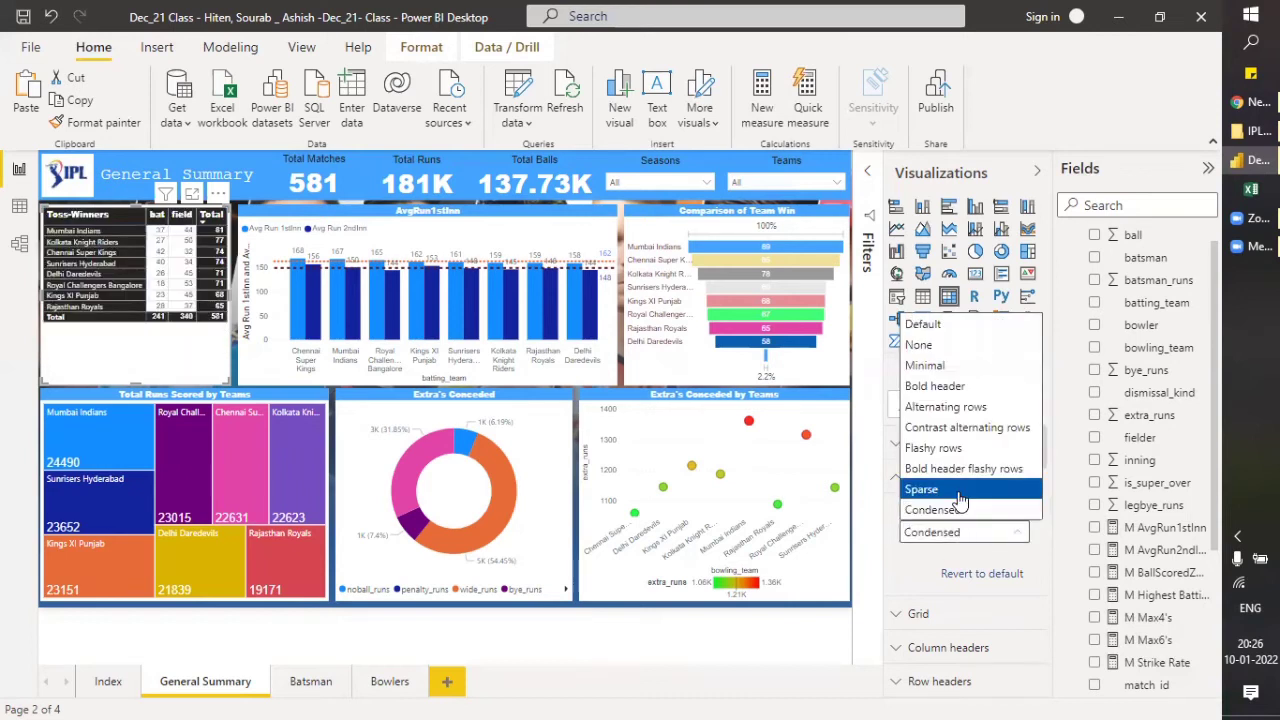
left_click(958, 497)
left_click(957, 530)
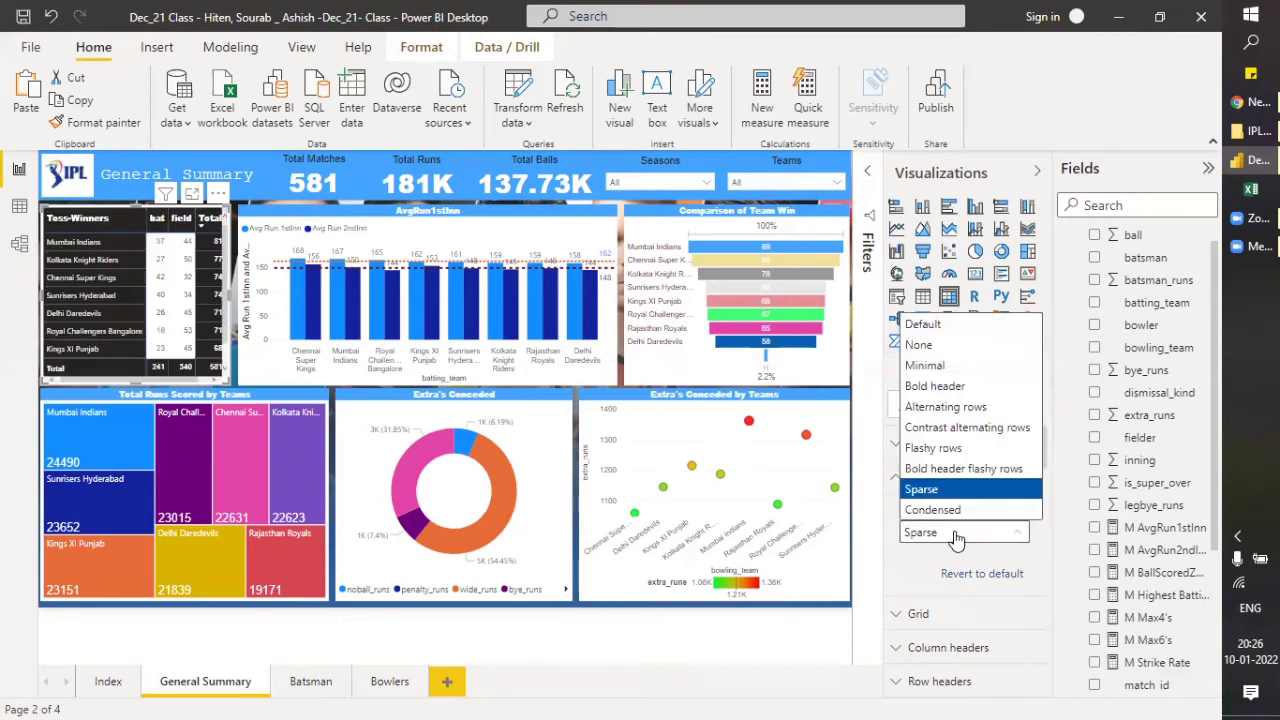
left_click(948, 469)
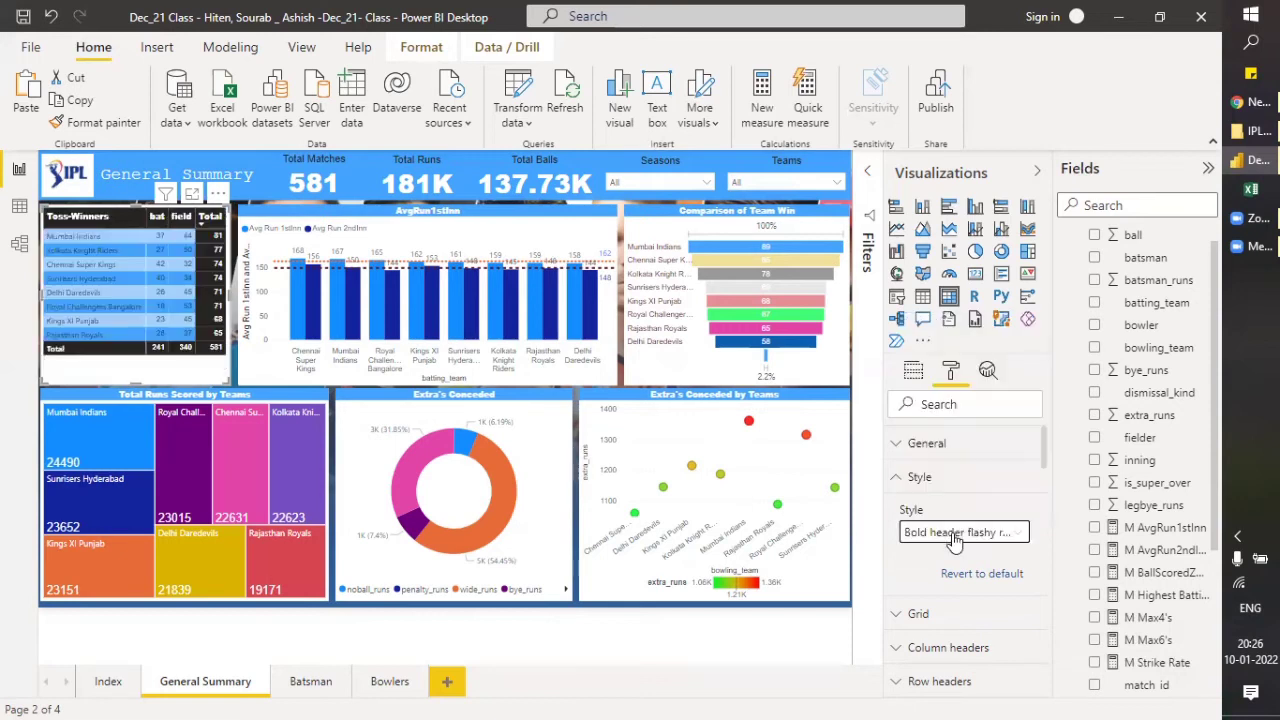
Try the Flashy rows and Contrast alternating rows styles on the Toss-Winners matrix.
left_click(955, 538)
left_click(955, 448)
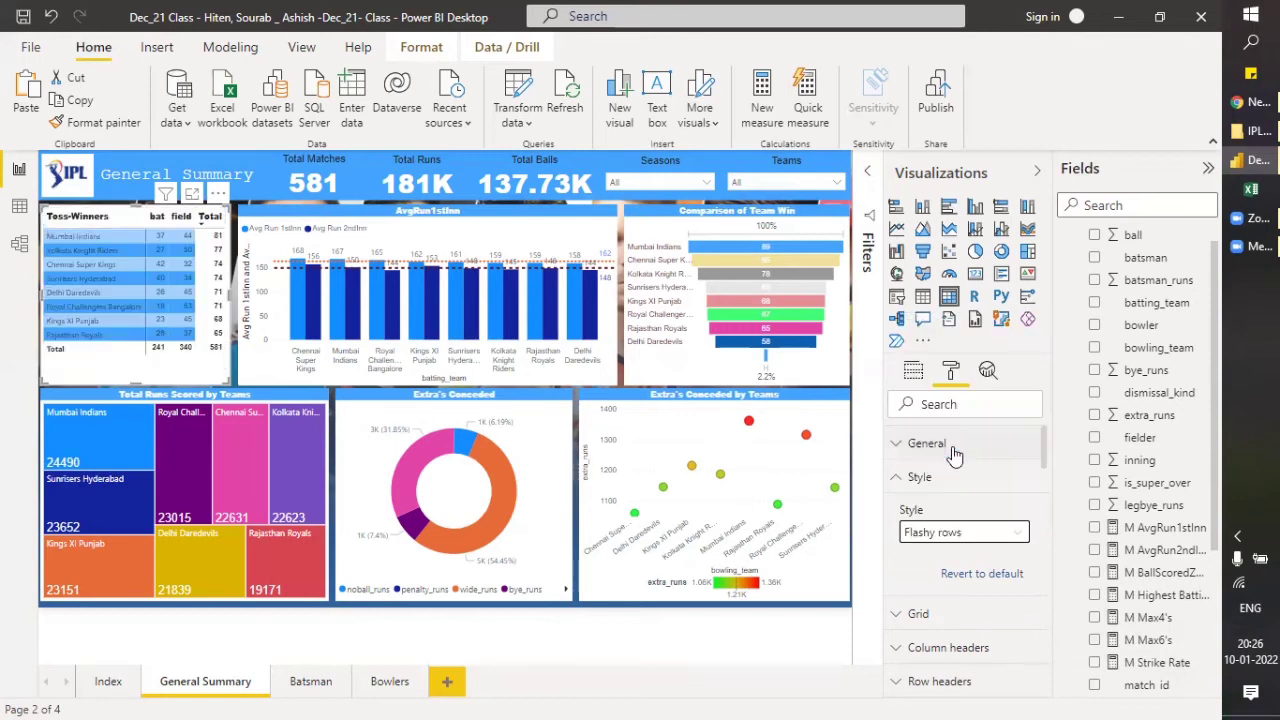
left_click(960, 534)
left_click(955, 426)
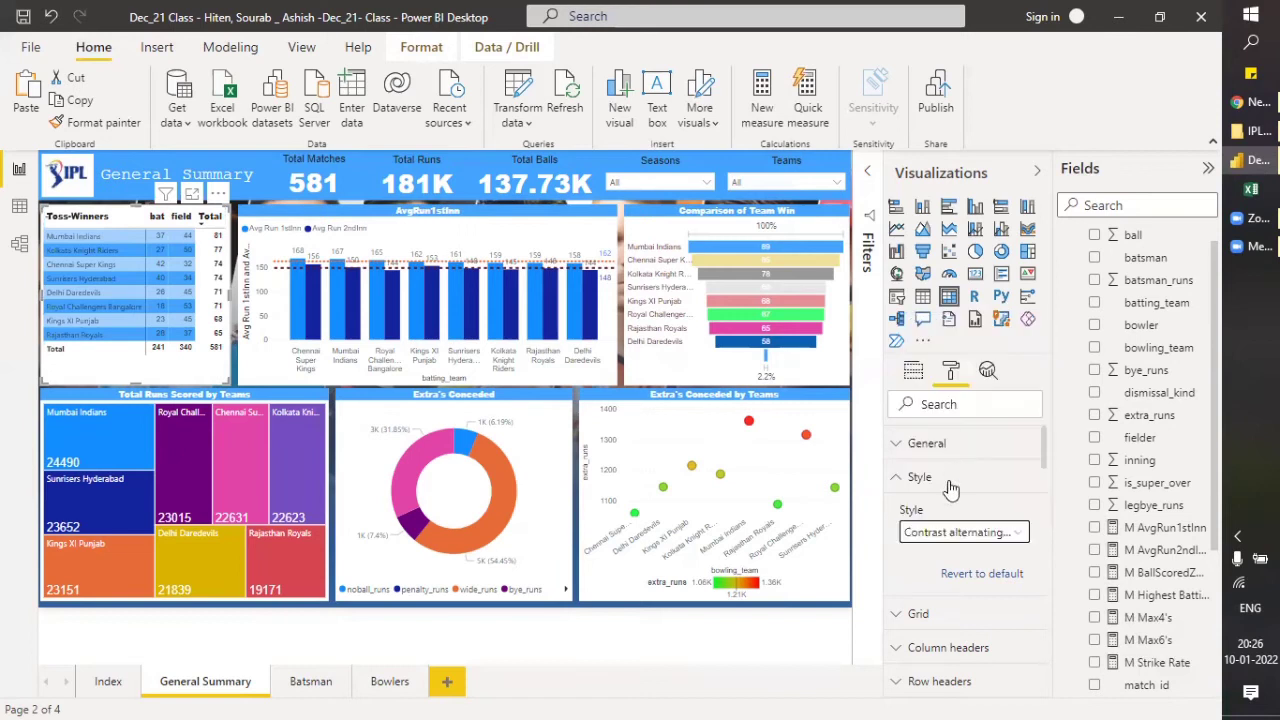
Try the Alternating rows and Bold header styles on the Toss-Winners matrix.
left_click(940, 533)
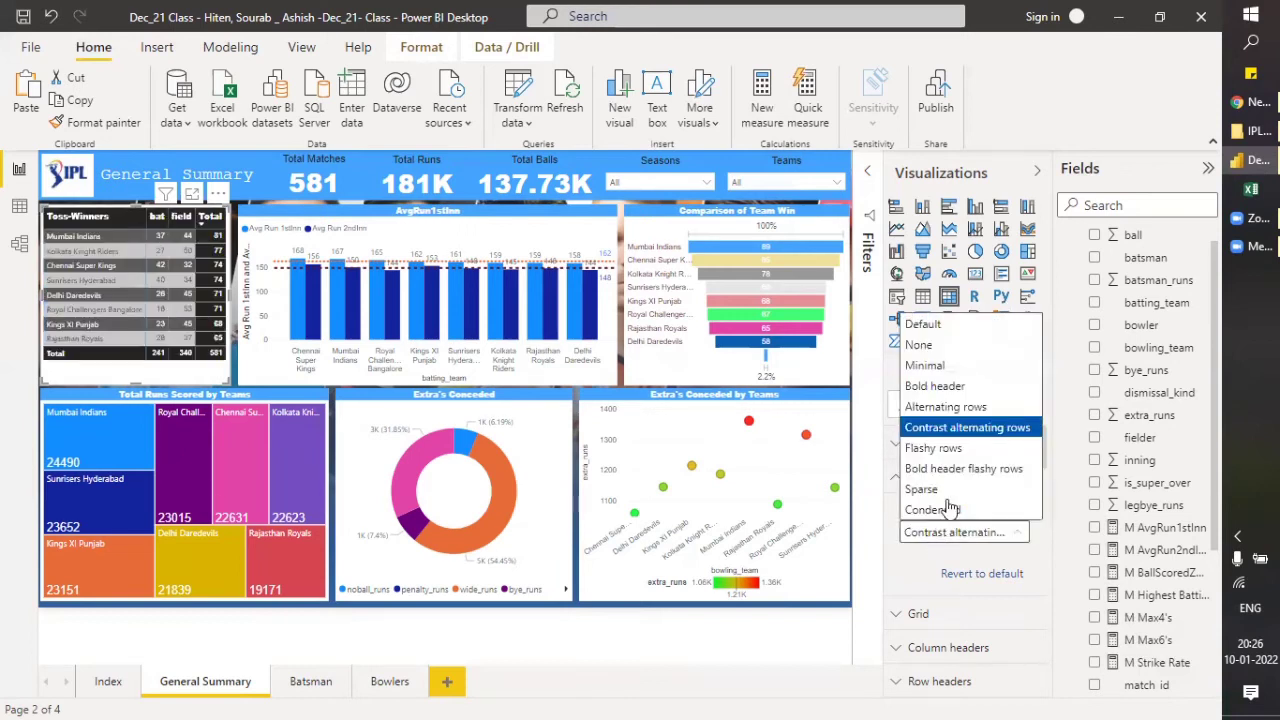
left_click(948, 408)
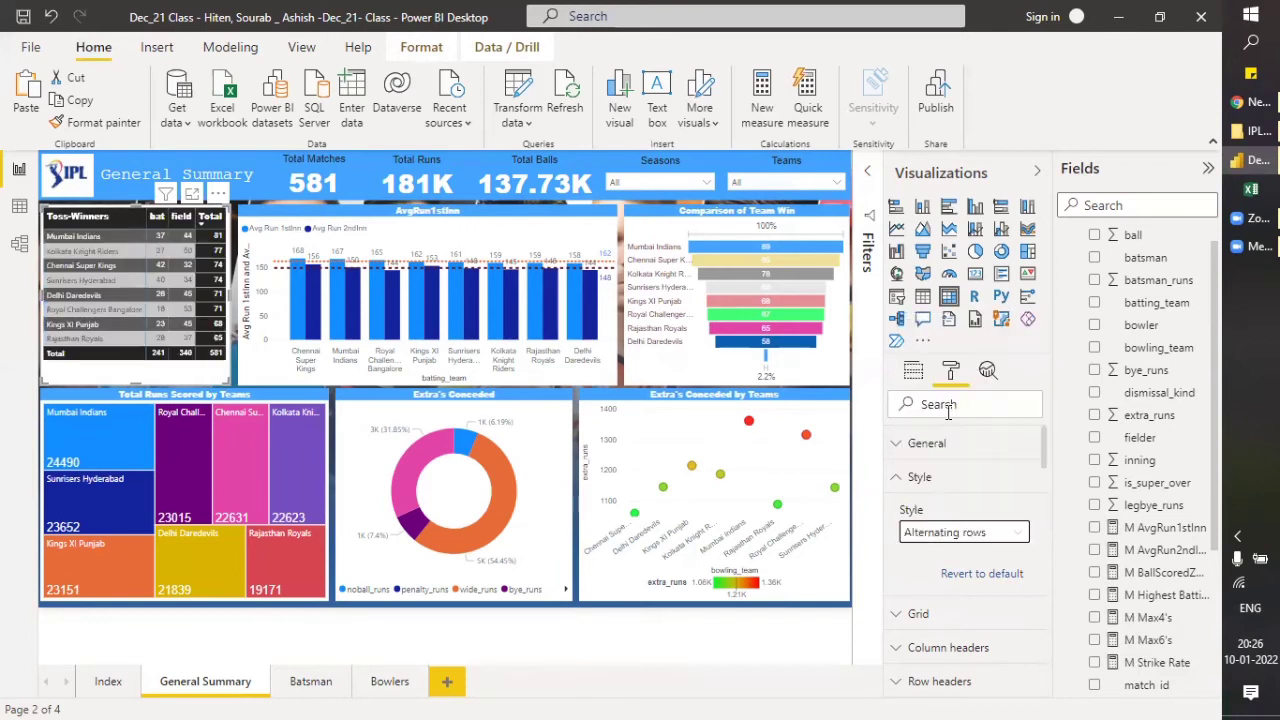
left_click(940, 535)
left_click(948, 388)
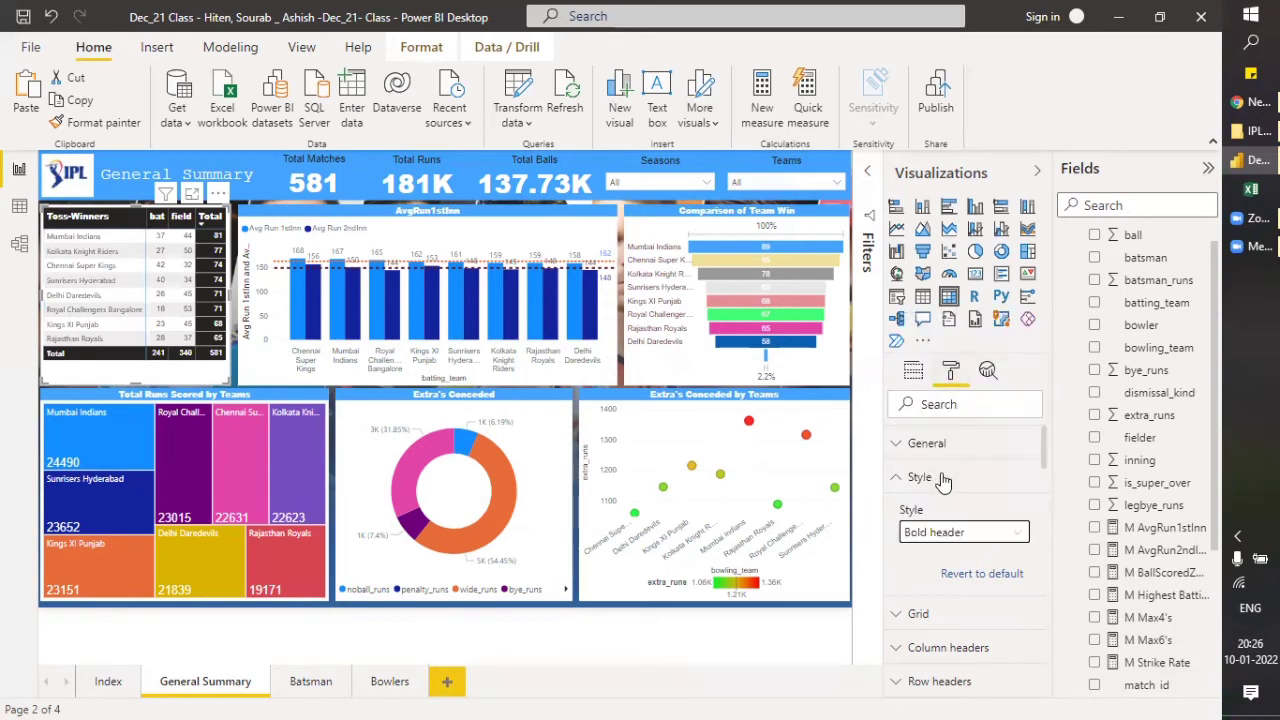
Try the Minimal style on the Toss-Winners matrix and set its style to Default.
left_click(942, 535)
left_click(928, 366)
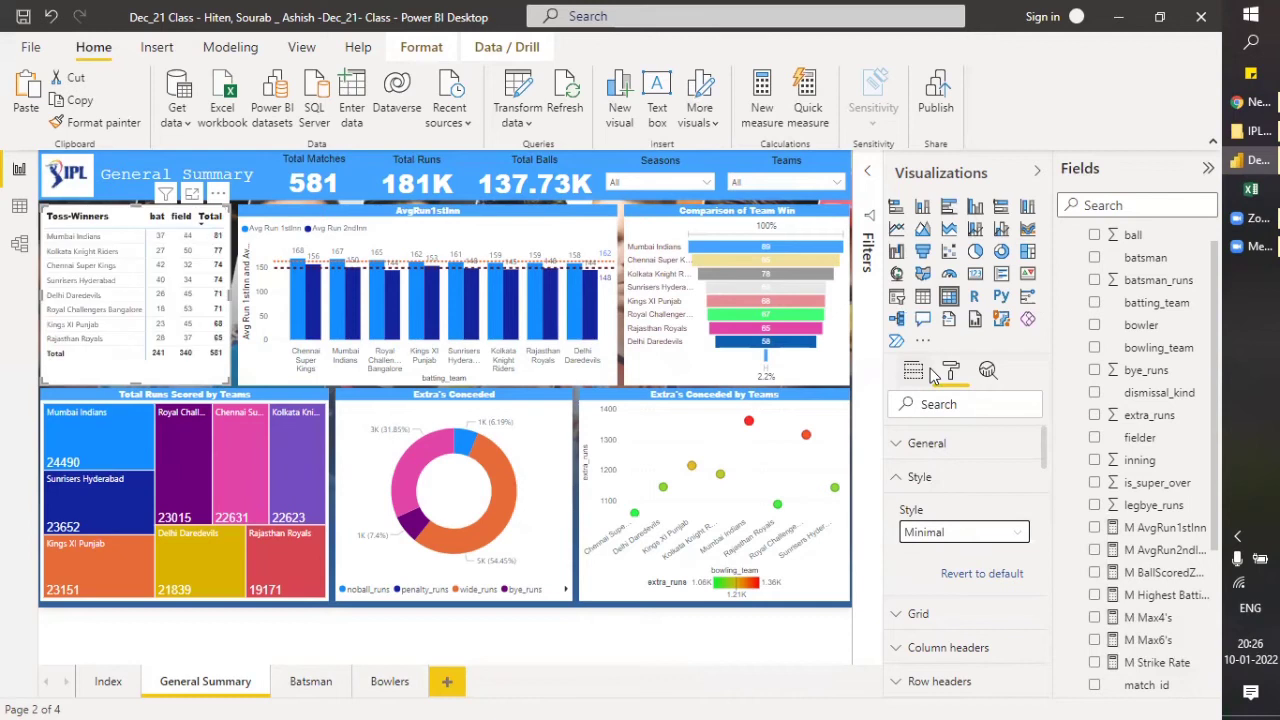
left_click(950, 534)
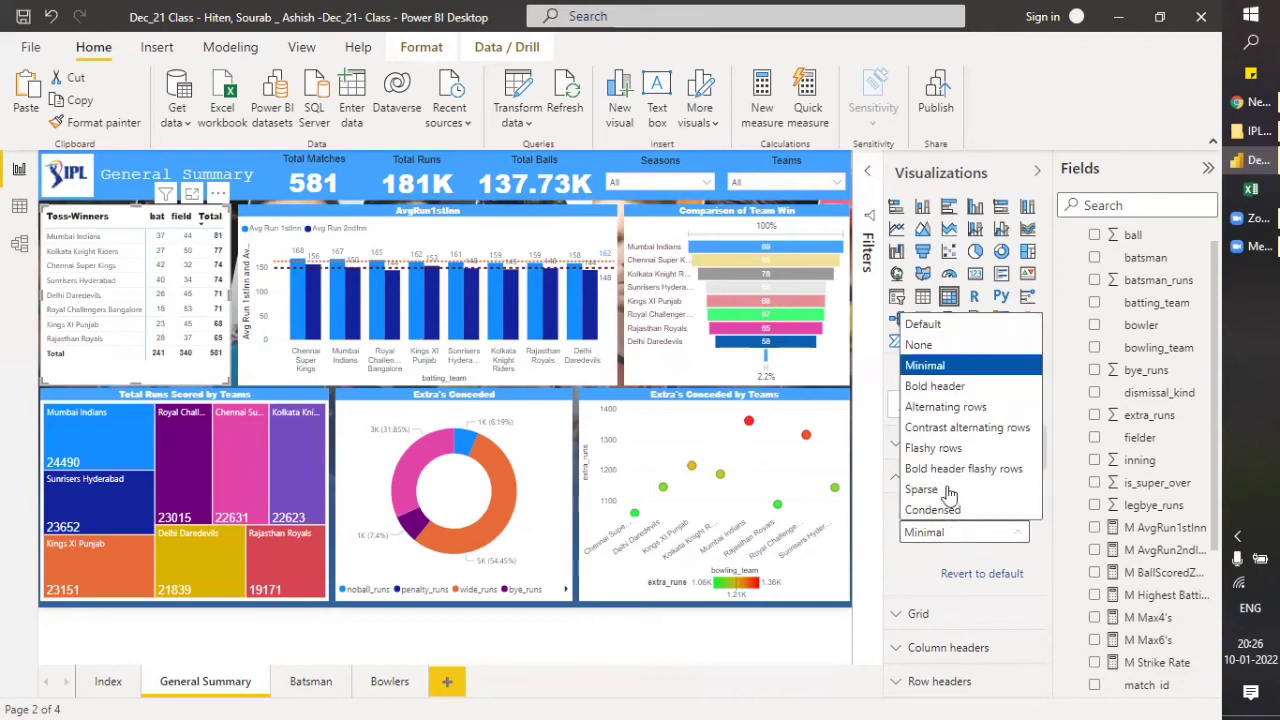
left_click(942, 325)
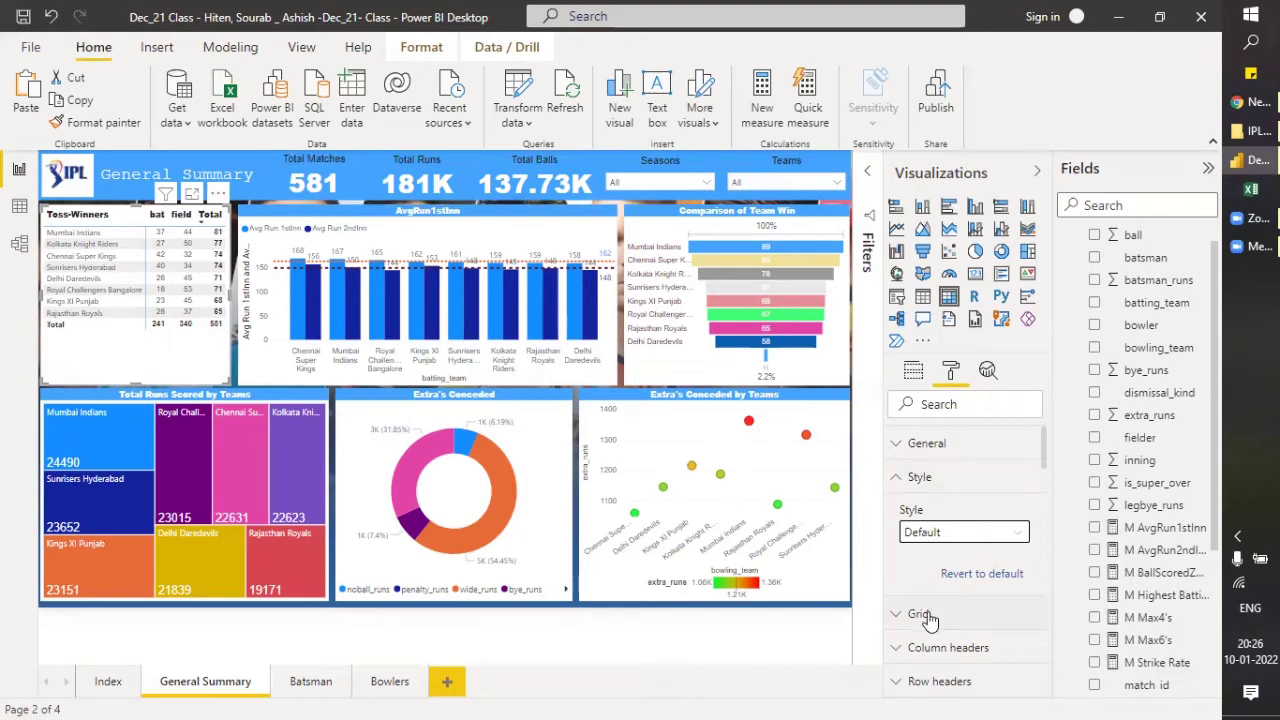
Give the Toss-Winners matrix's column headers a blue background and a white font.
scroll(928, 620, "down", 2)
left_click(896, 568)
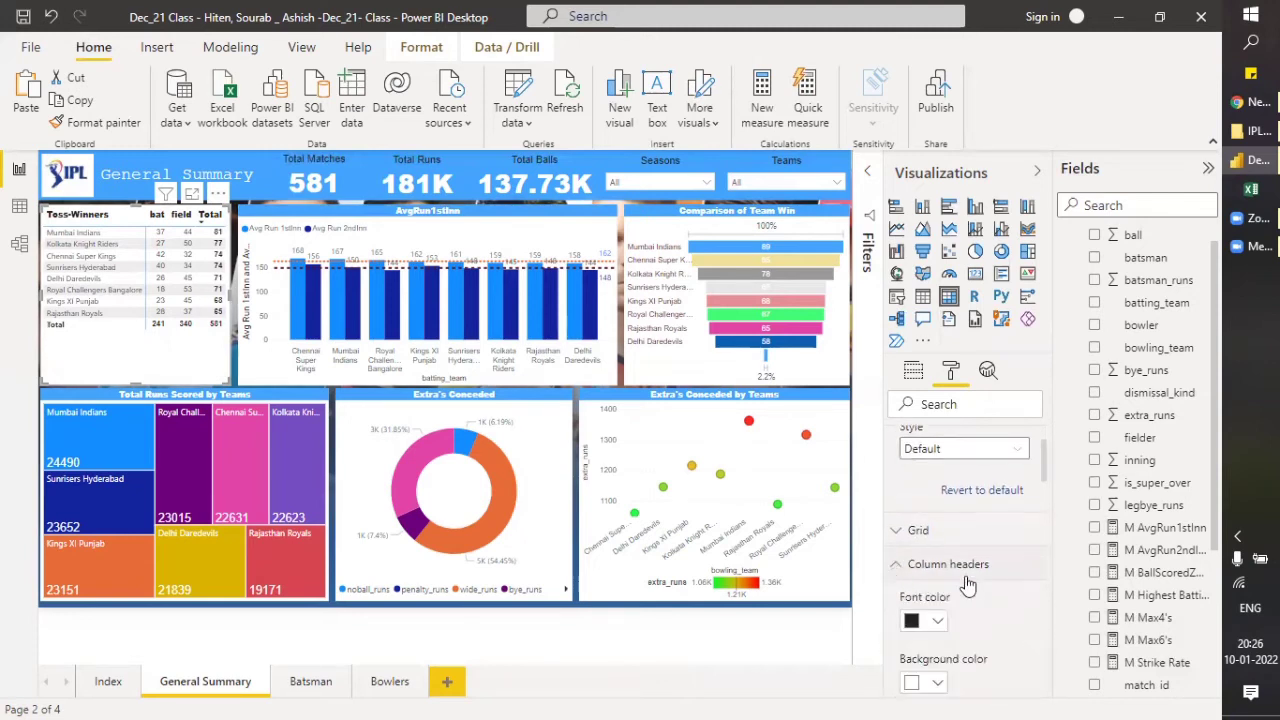
scroll(967, 585, "down", 2)
left_click(938, 601)
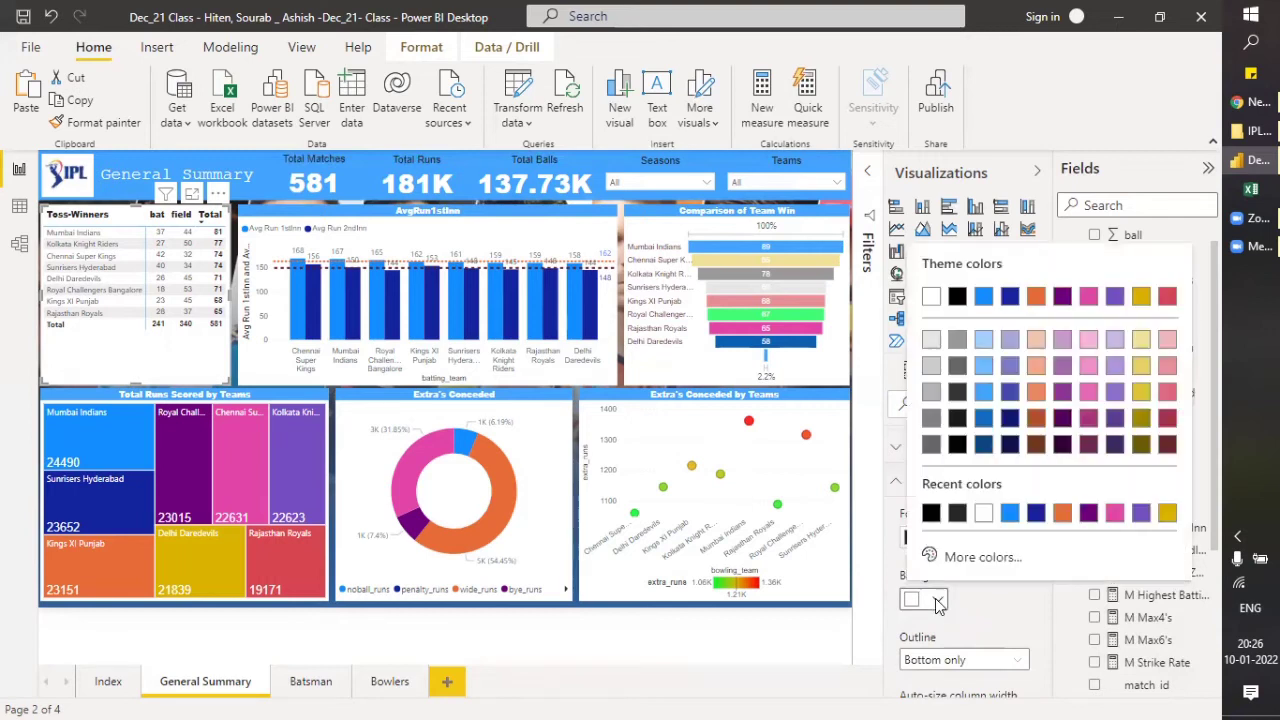
left_click(985, 393)
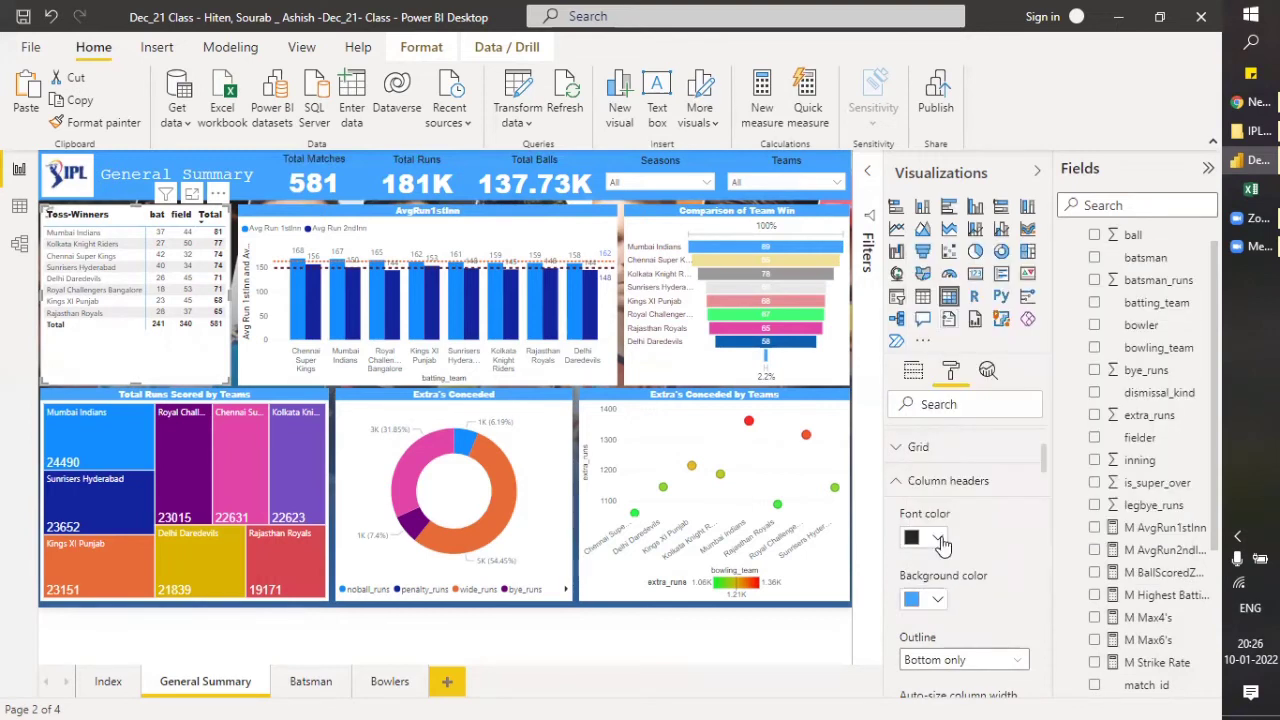
left_click(939, 539)
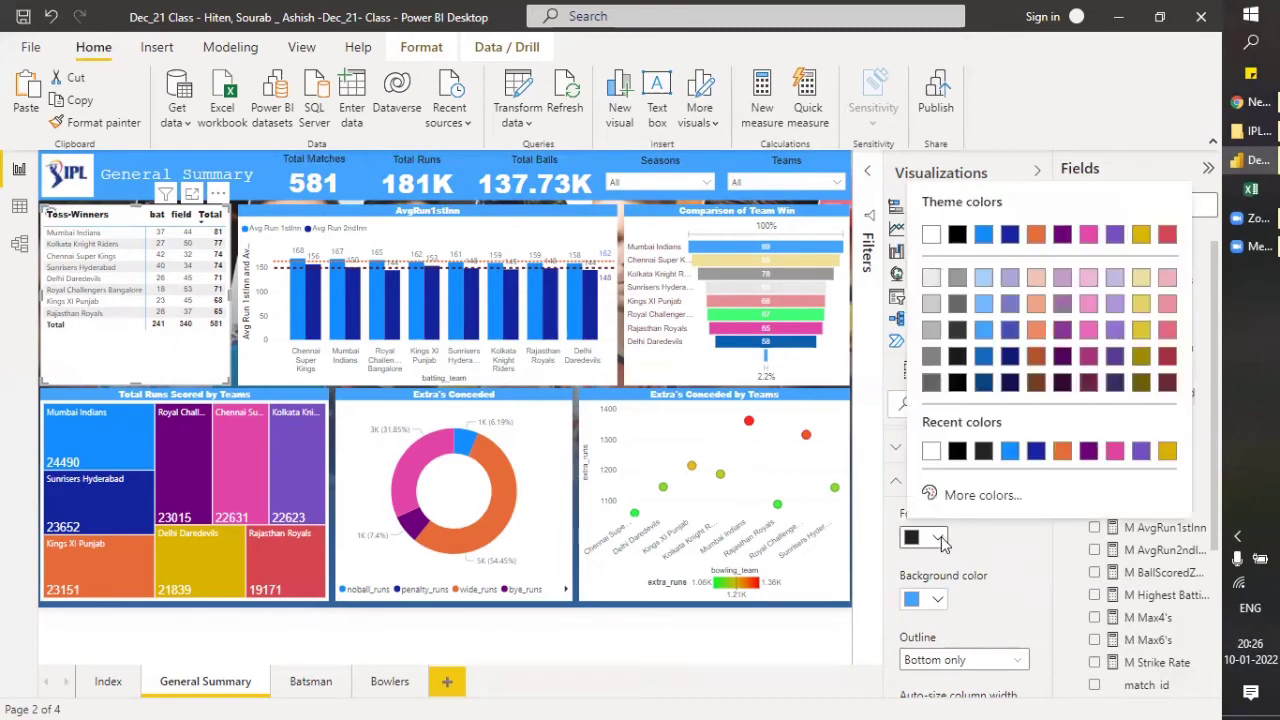
left_click(932, 453)
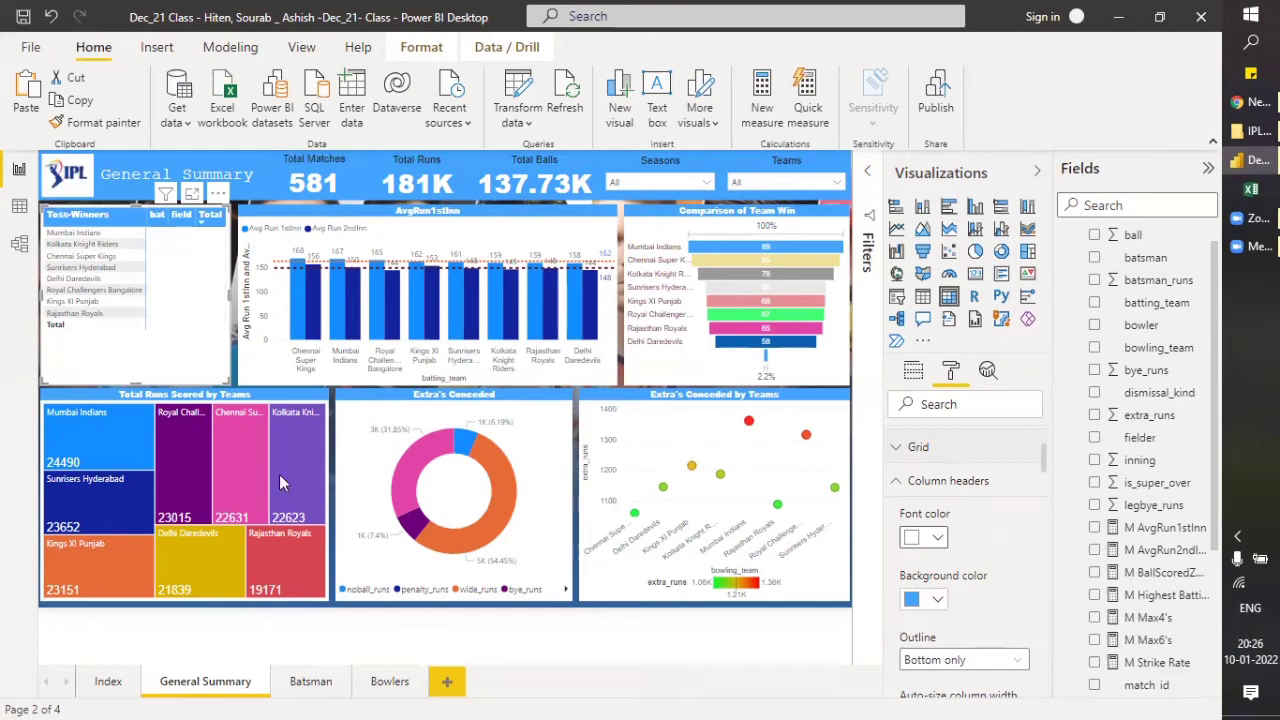
Remove the batsman, Played, Runs, Balls and ZeroScoredBall fields from the matrix on the Bowlers page.
left_click(389, 684)
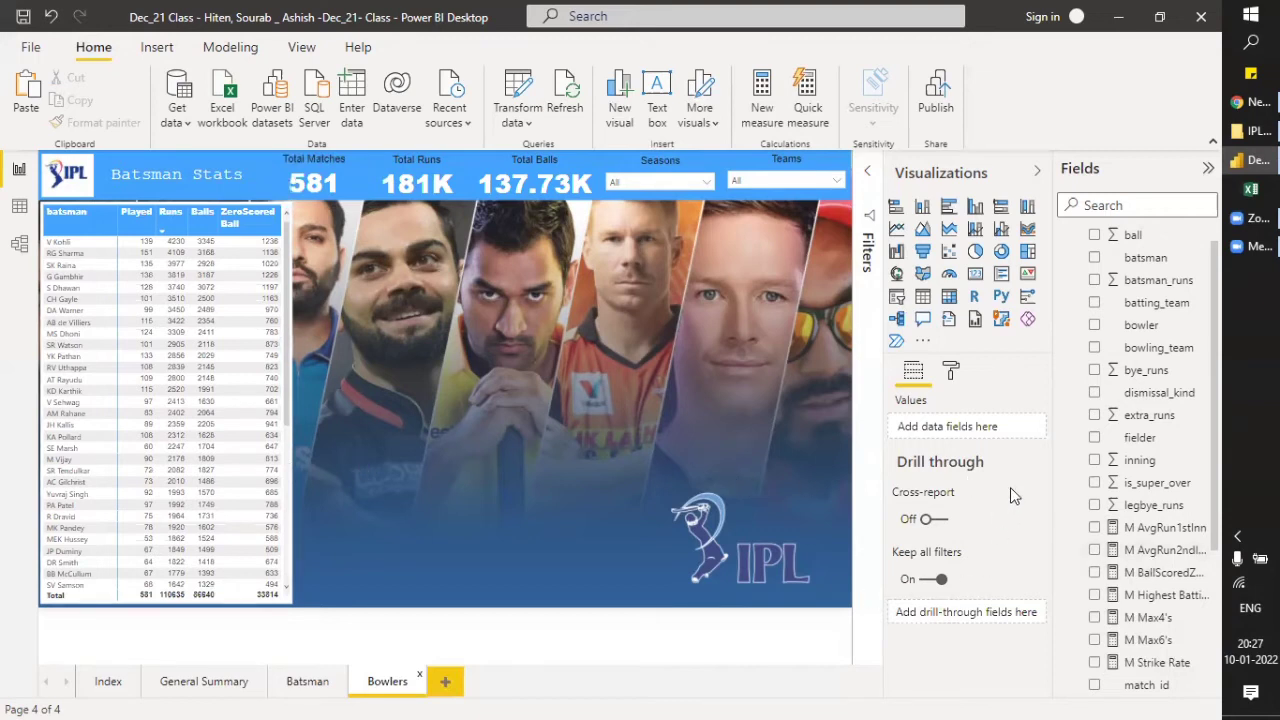
left_click(283, 214)
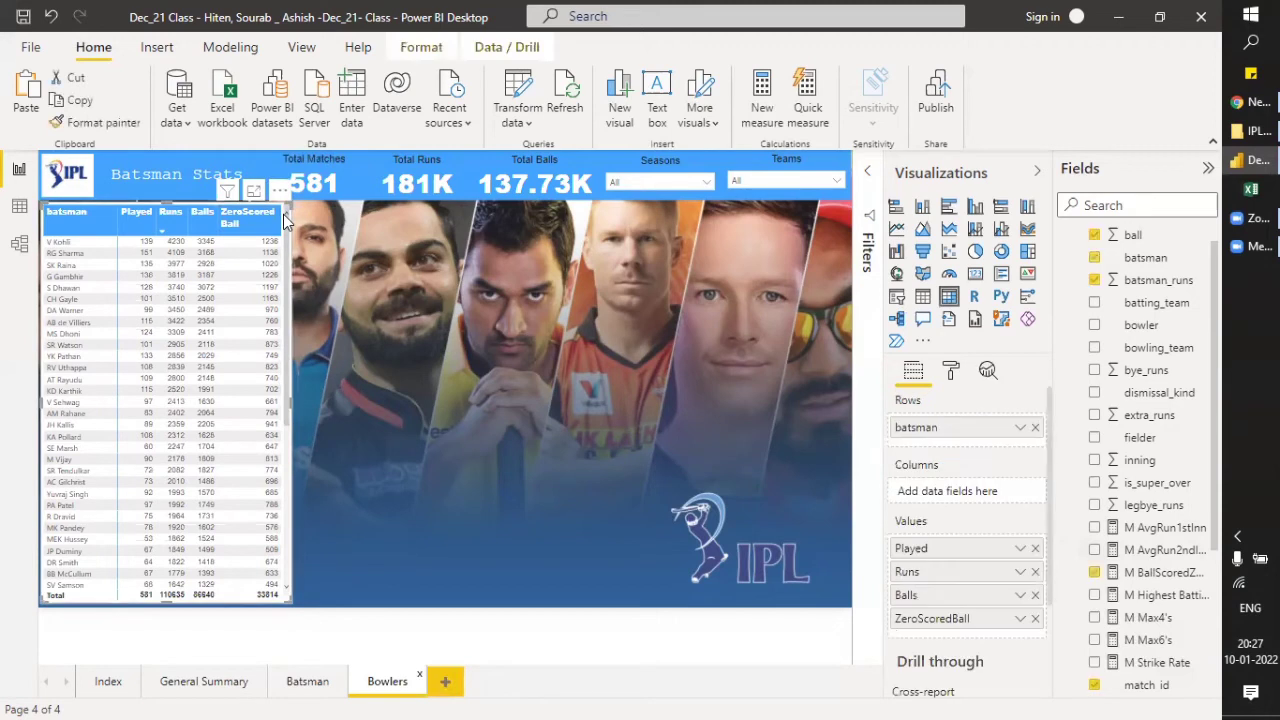
left_click(1037, 542)
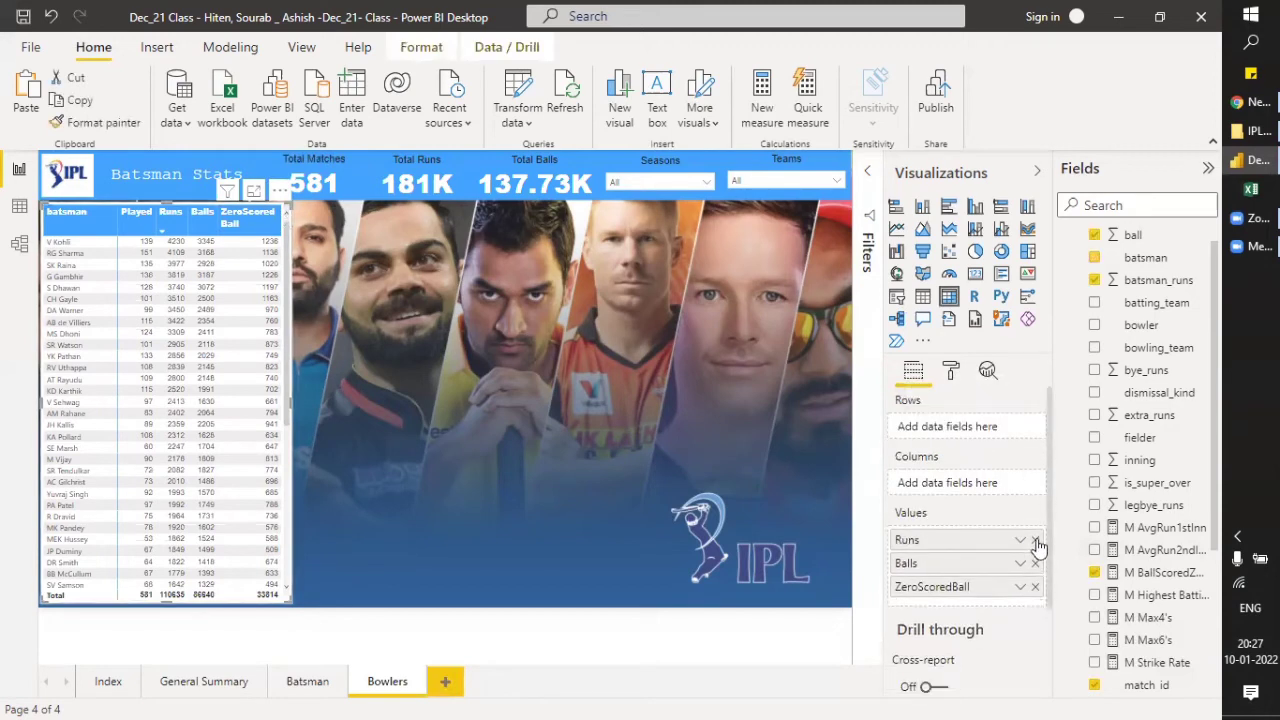
left_click(1036, 541)
left_click(1036, 541)
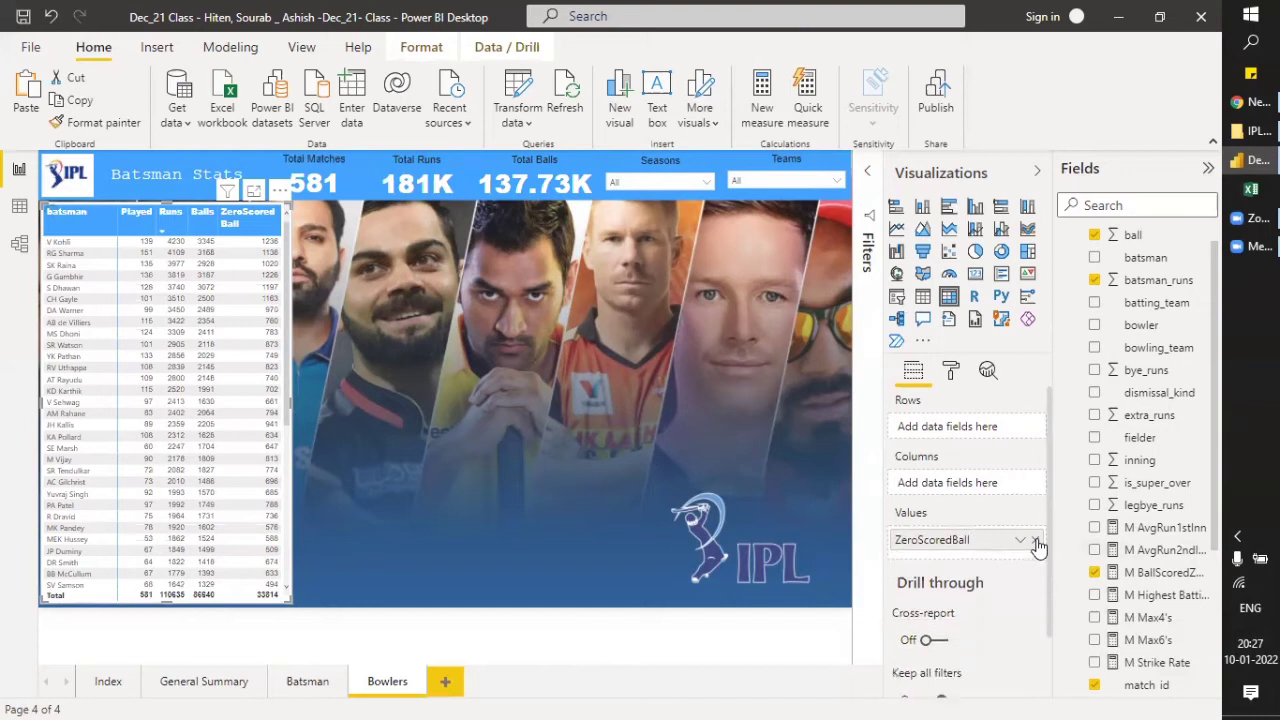
left_click(1036, 541)
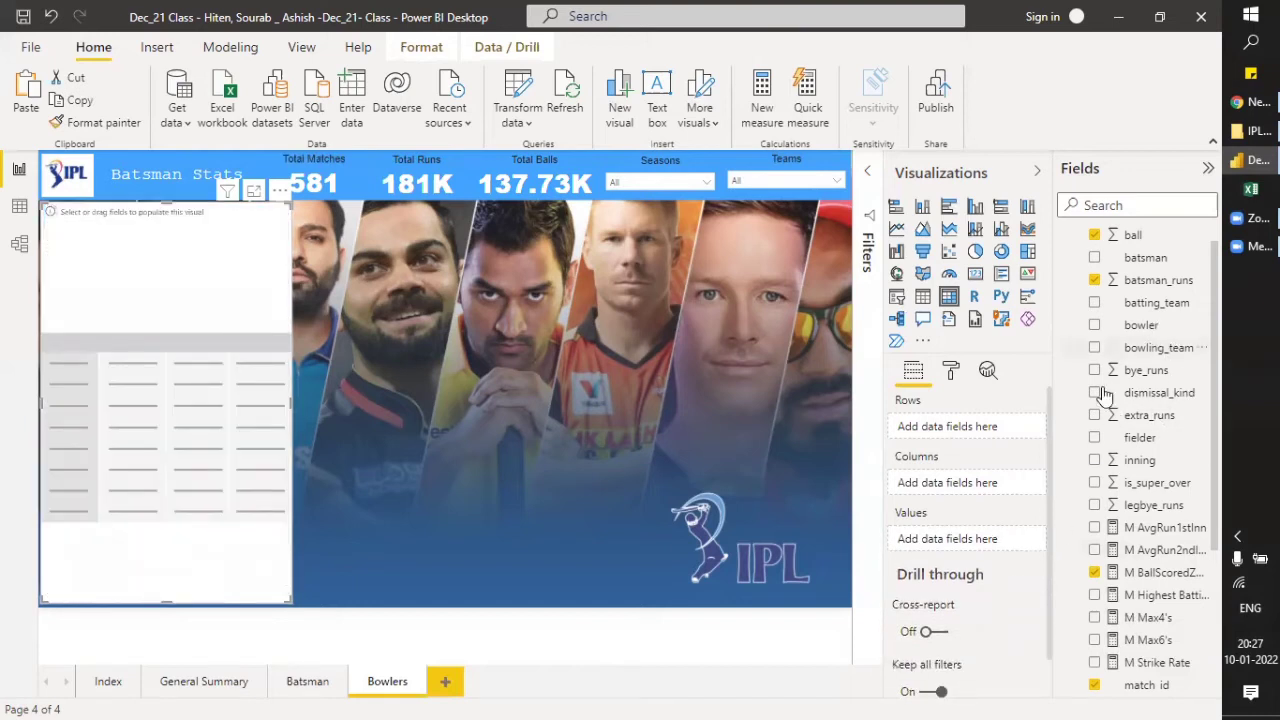
Add bowler as the row field and match_id as a value field of the emptied matrix.
left_click_drag(962, 428, 963, 430)
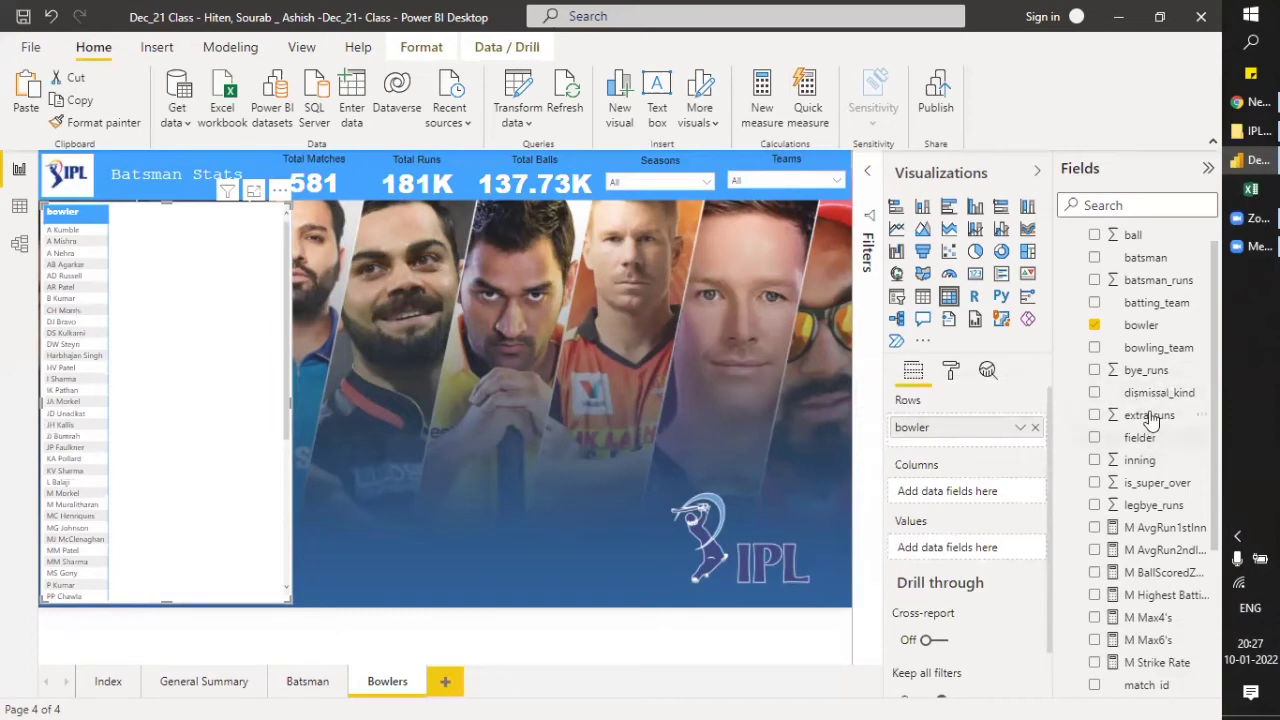
scroll(1146, 455, "down", 3)
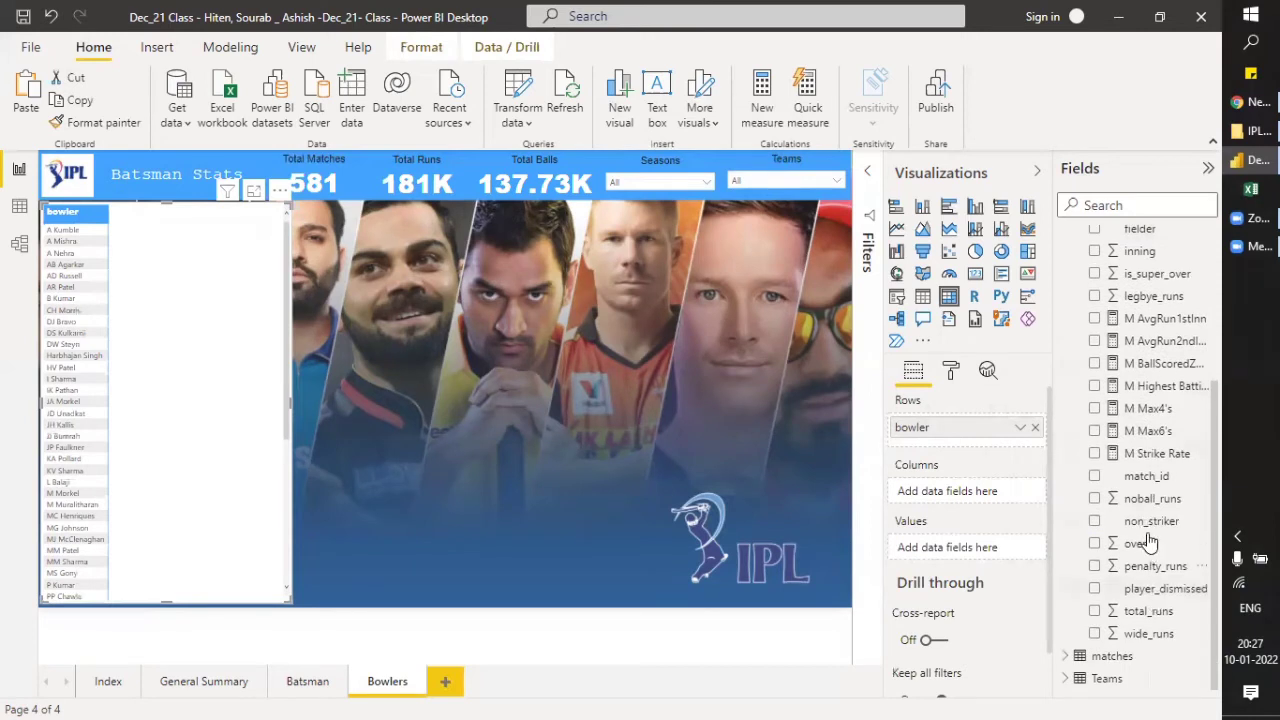
left_click_drag(1140, 478, 980, 547)
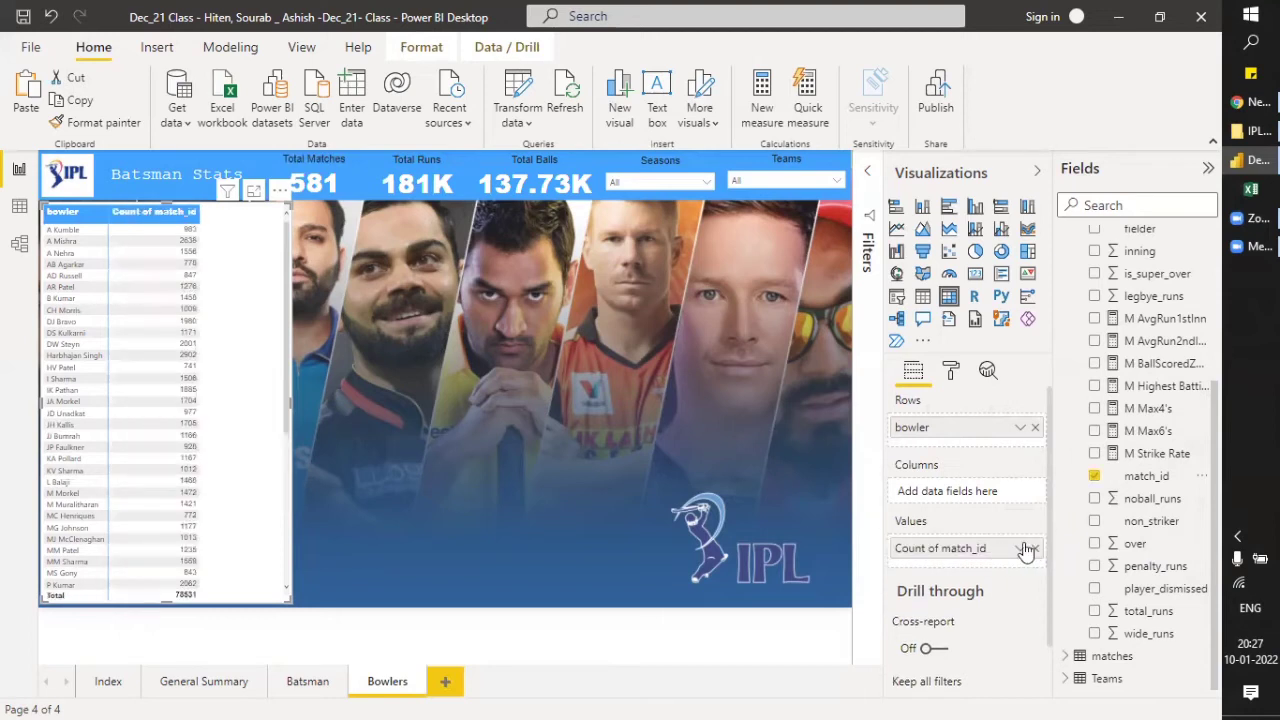
left_click(1022, 548)
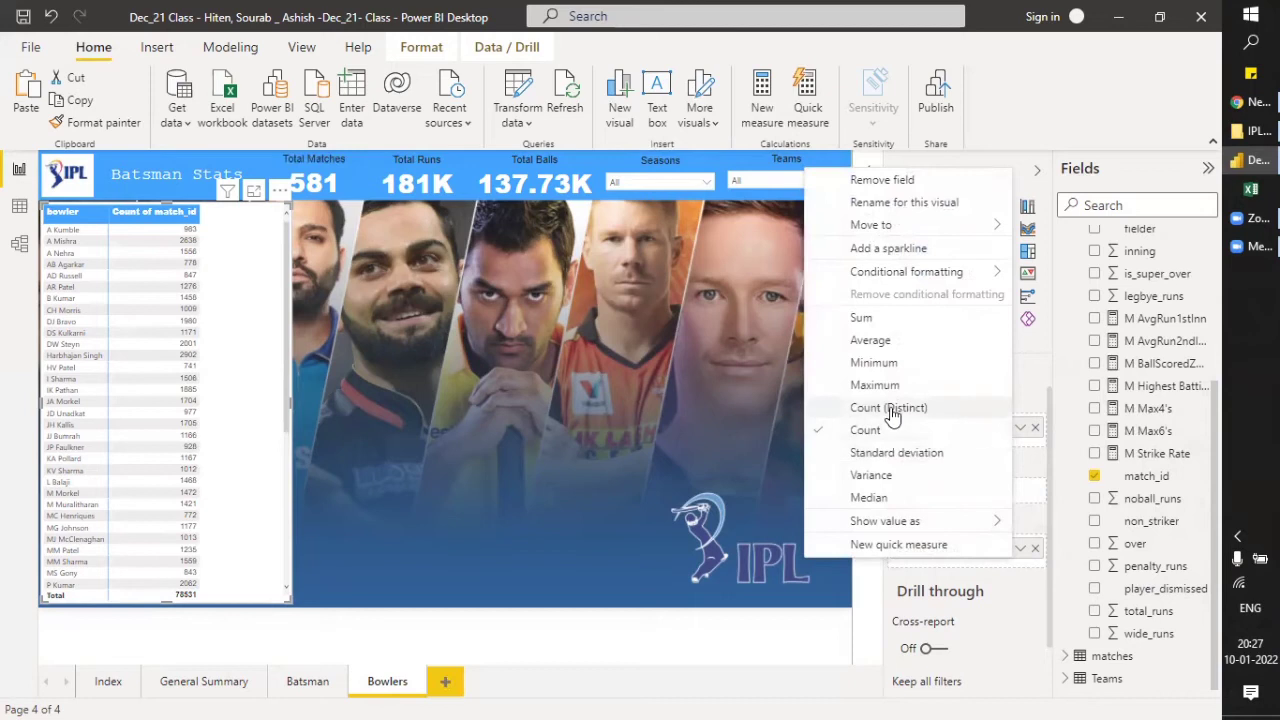
left_click(1030, 576)
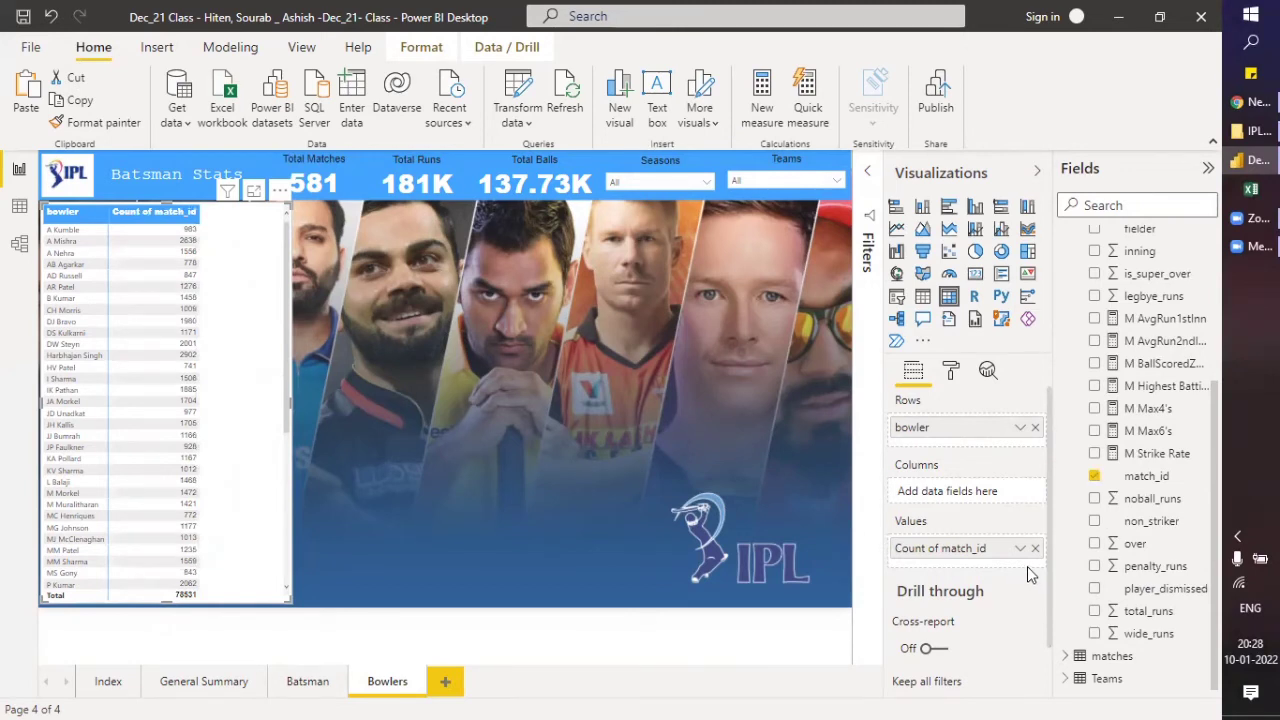
left_click(1020, 549)
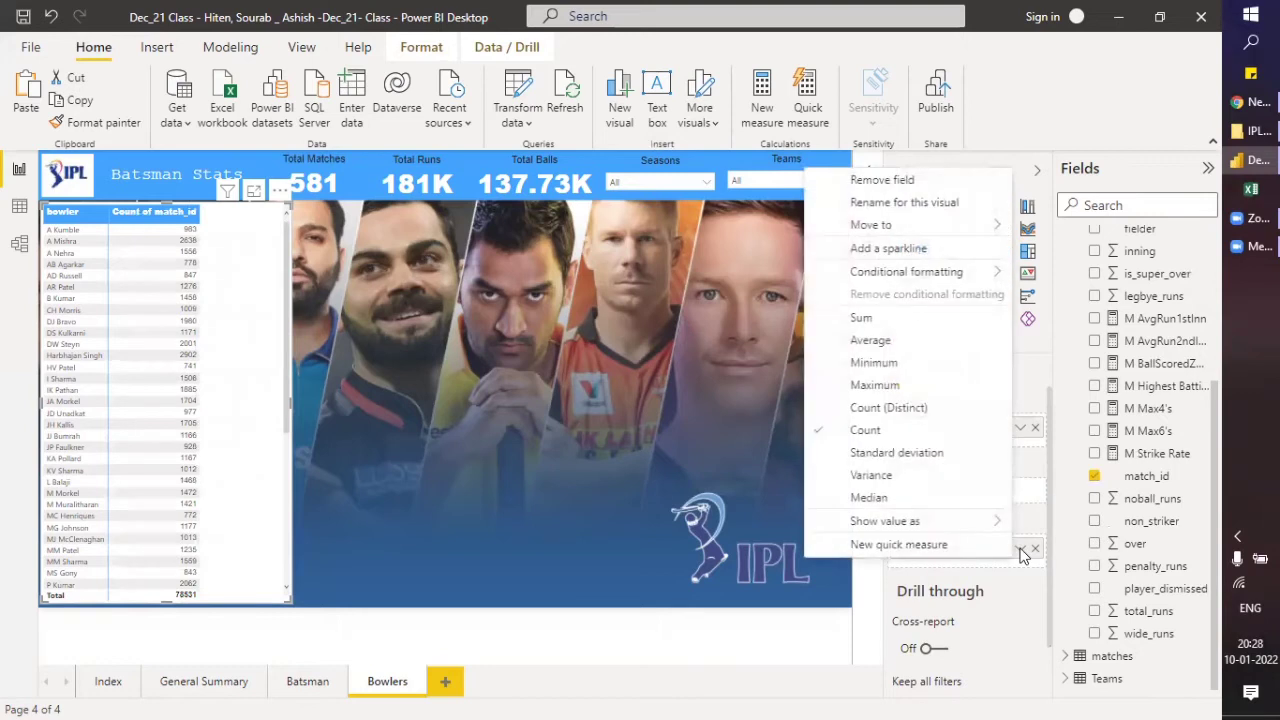
left_click(1012, 600)
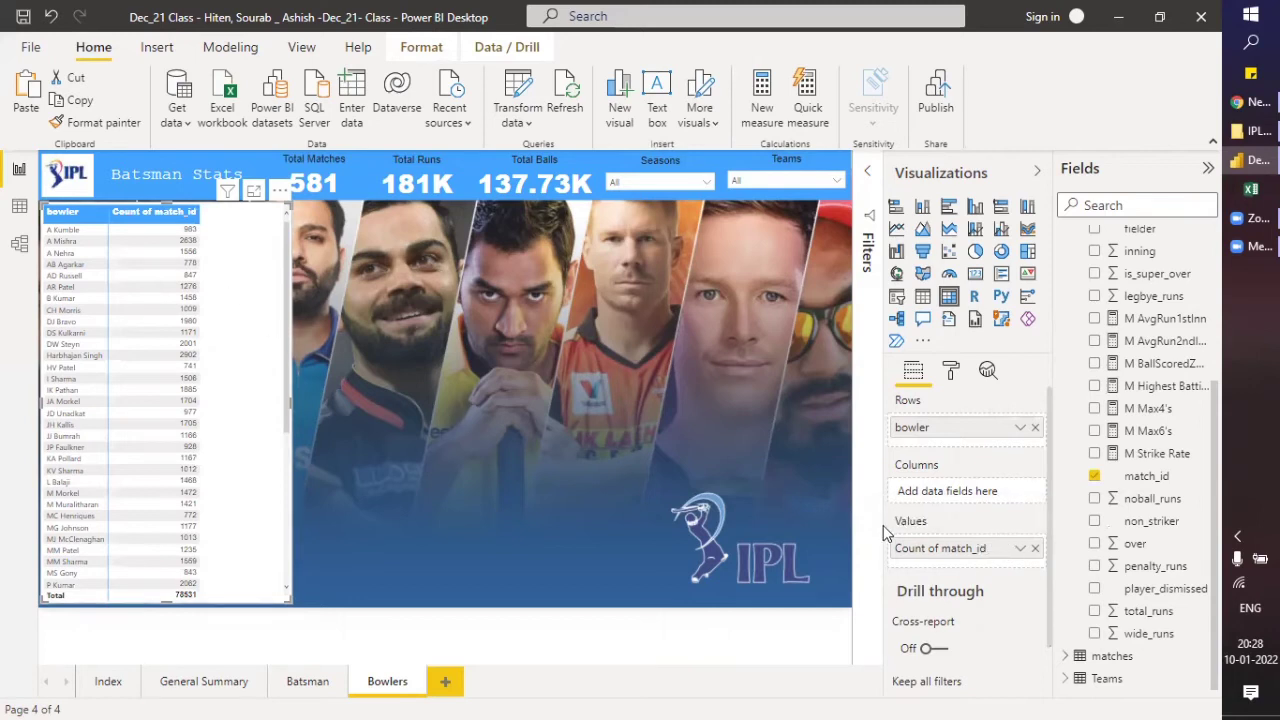
left_click(1021, 550)
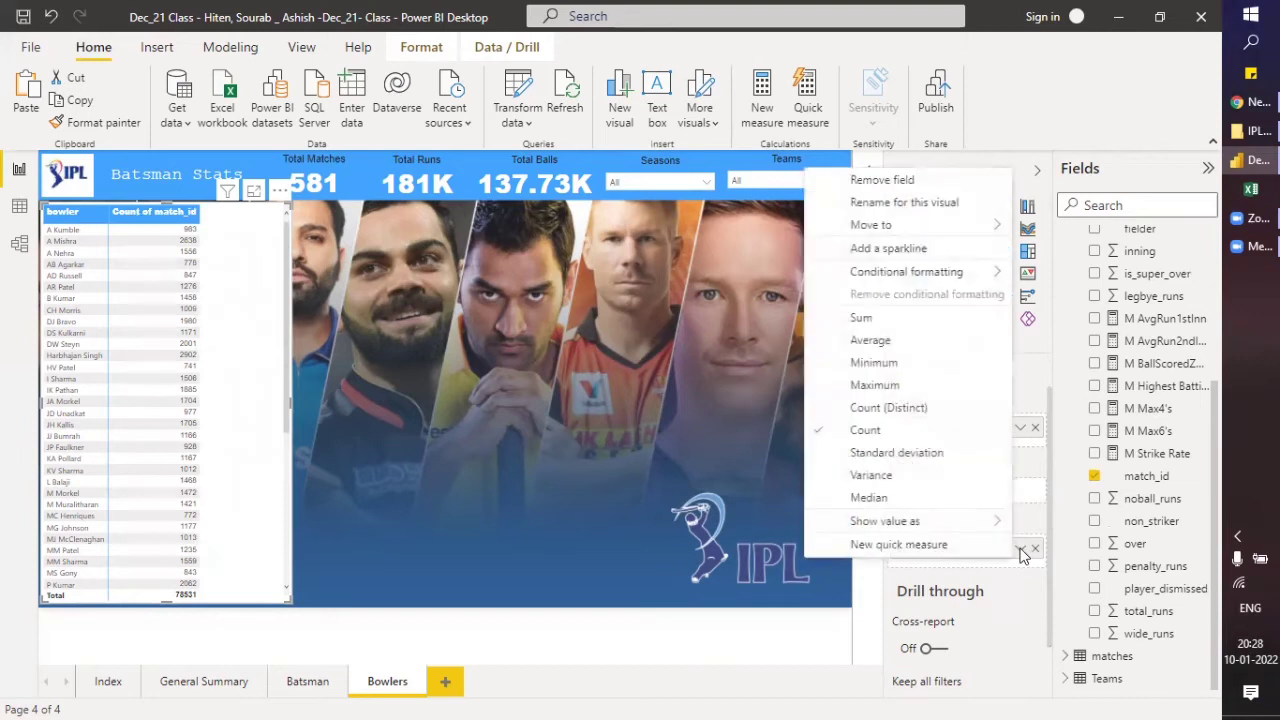
left_click(868, 432)
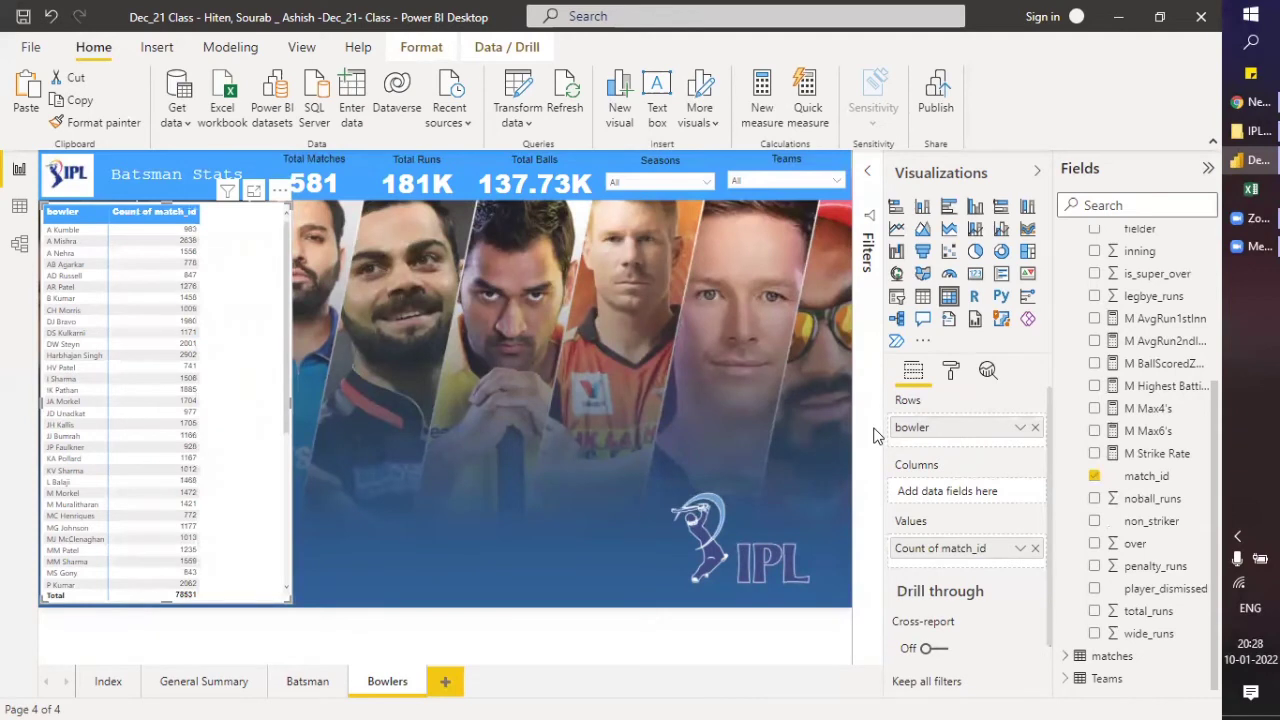
Summarize the bowler matrix's match_id value by Count (Distinct).
left_click(1021, 550)
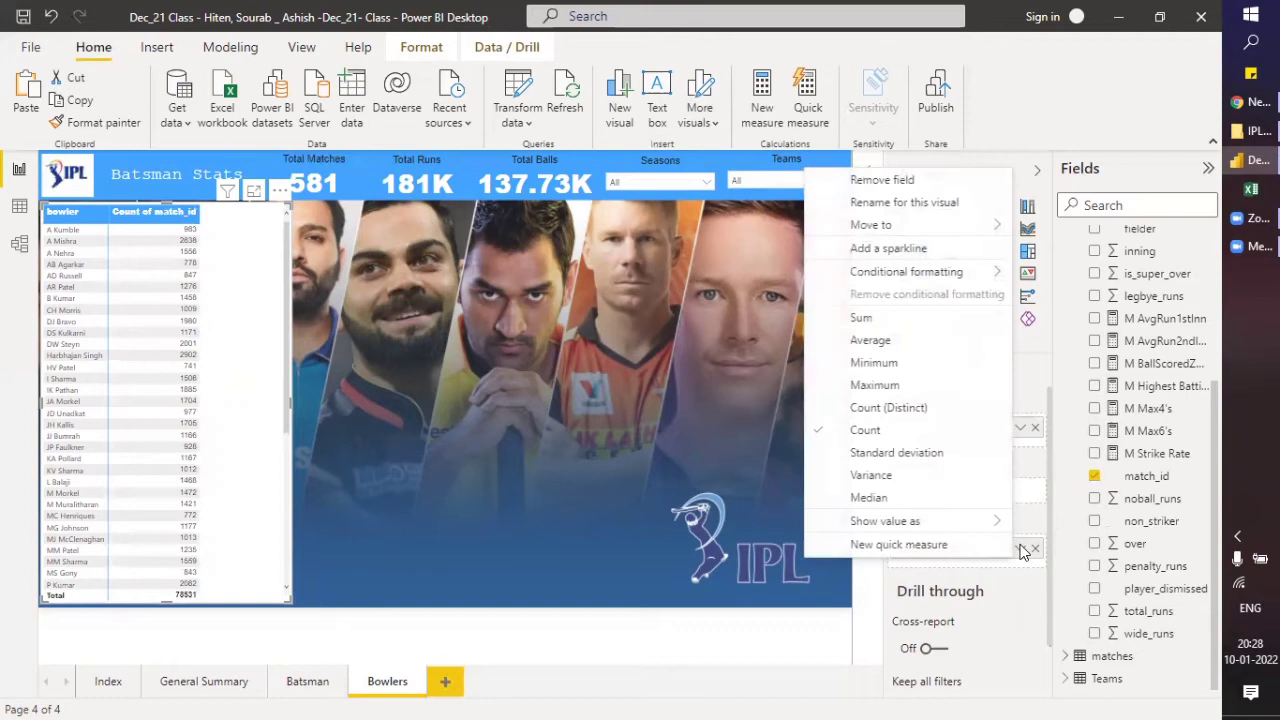
left_click(864, 414)
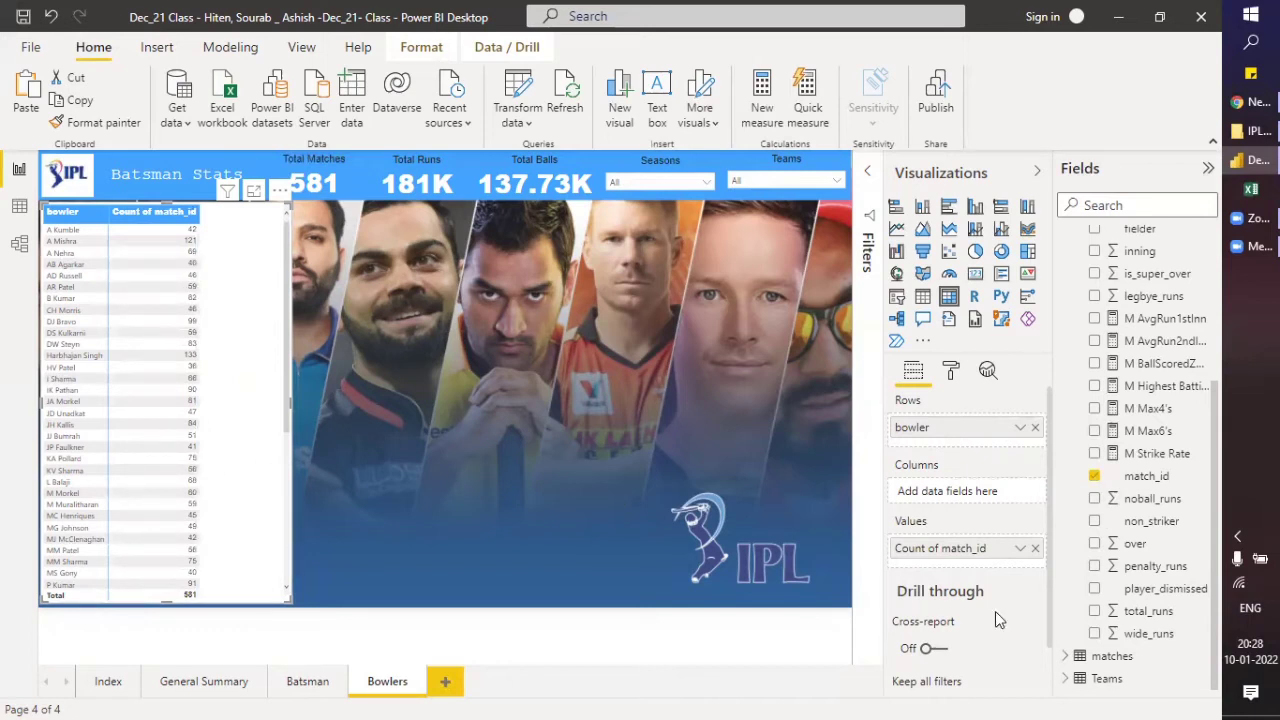
Add the ball field to the bowler matrix's values, check it against the deliveries table data, and summarize it by Count.
mouse_move(995, 613)
scroll(1138, 556, "up", 3)
left_click_drag(1135, 267, 963, 567)
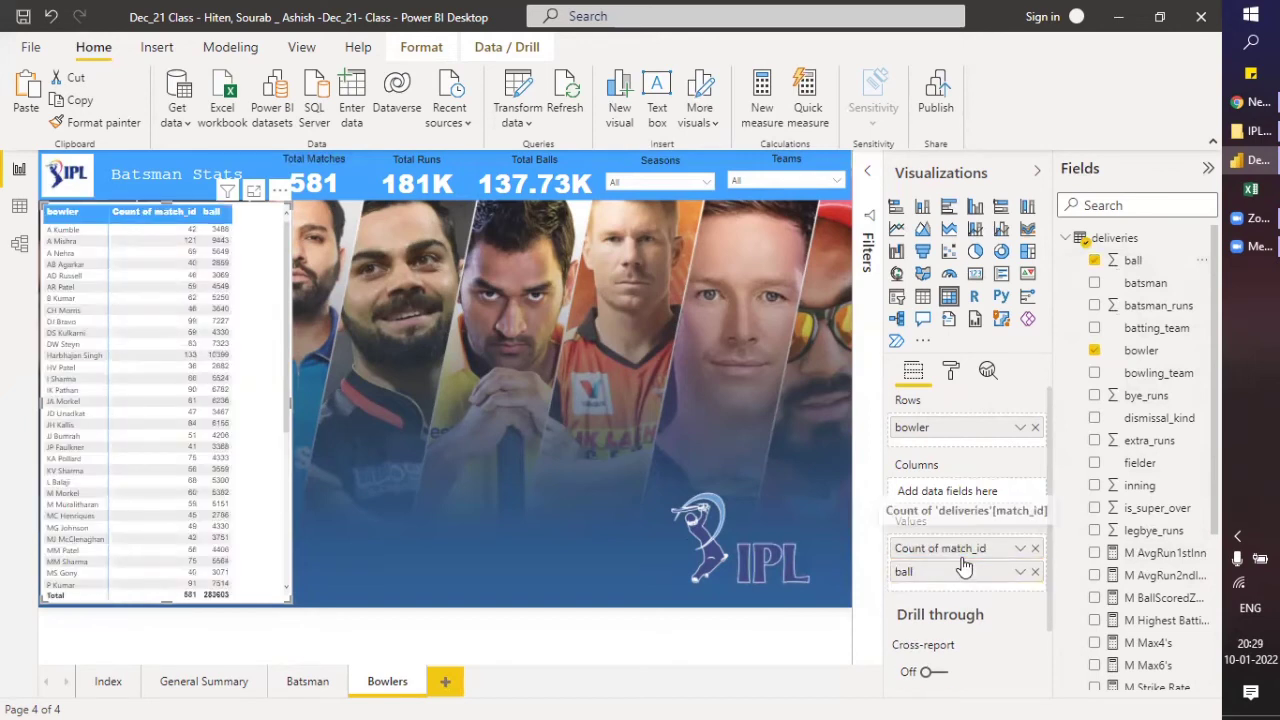
left_click(1020, 573)
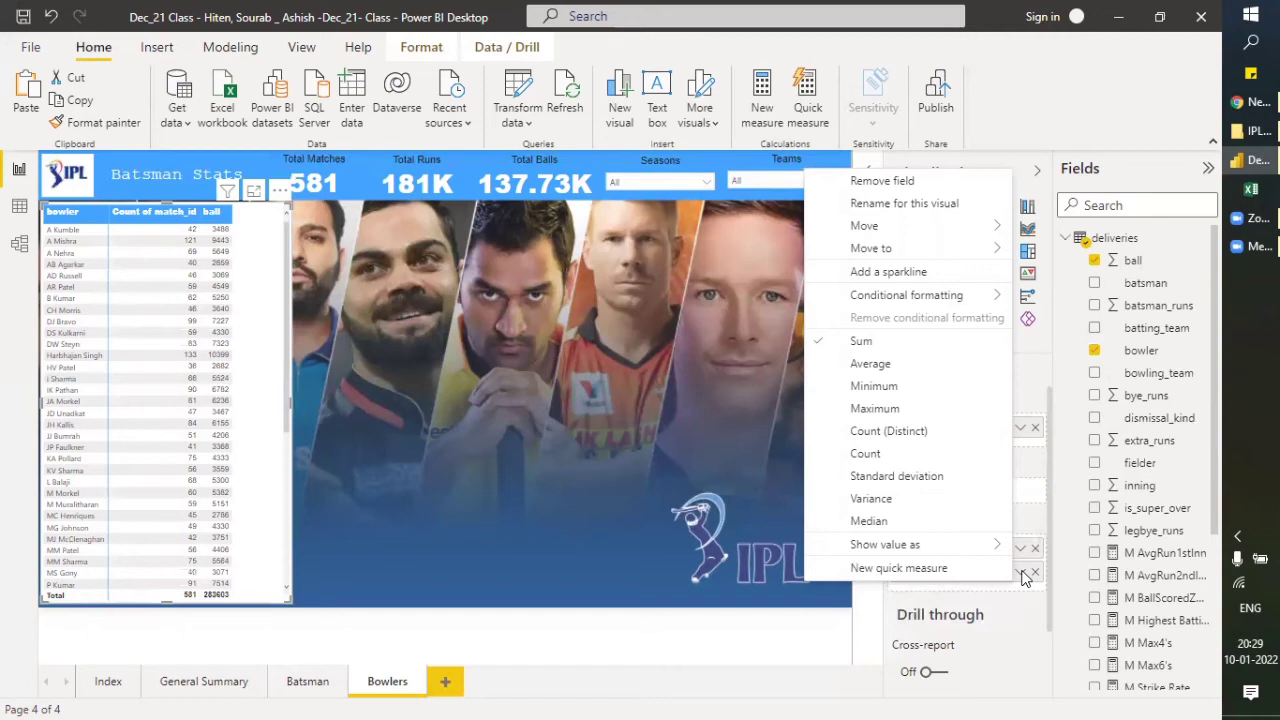
left_click(22, 218)
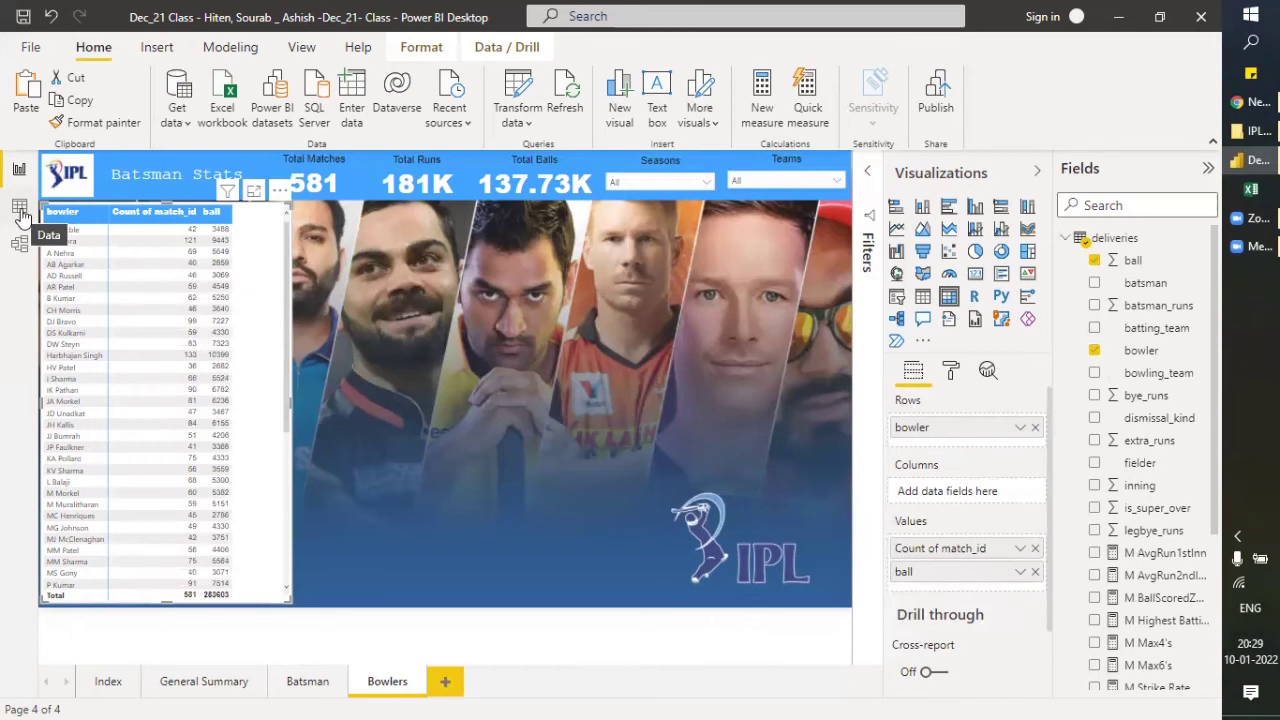
left_click(22, 218)
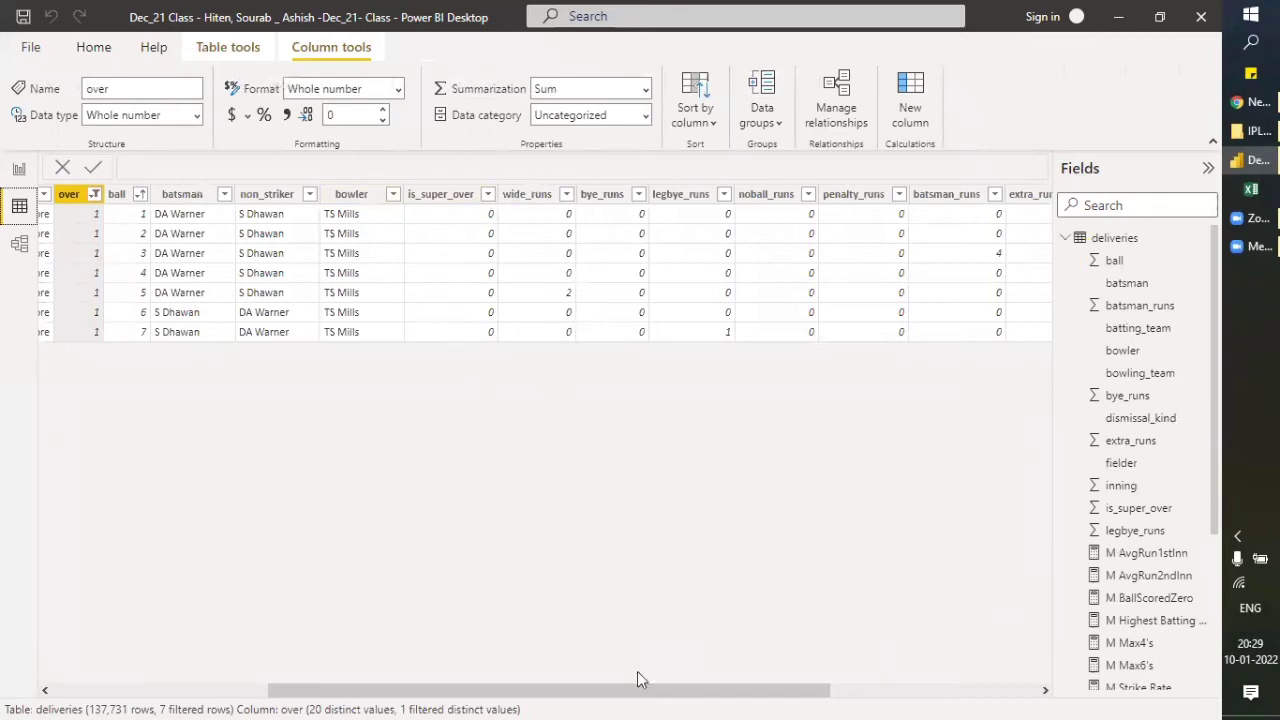
left_click_drag(628, 697, 476, 697)
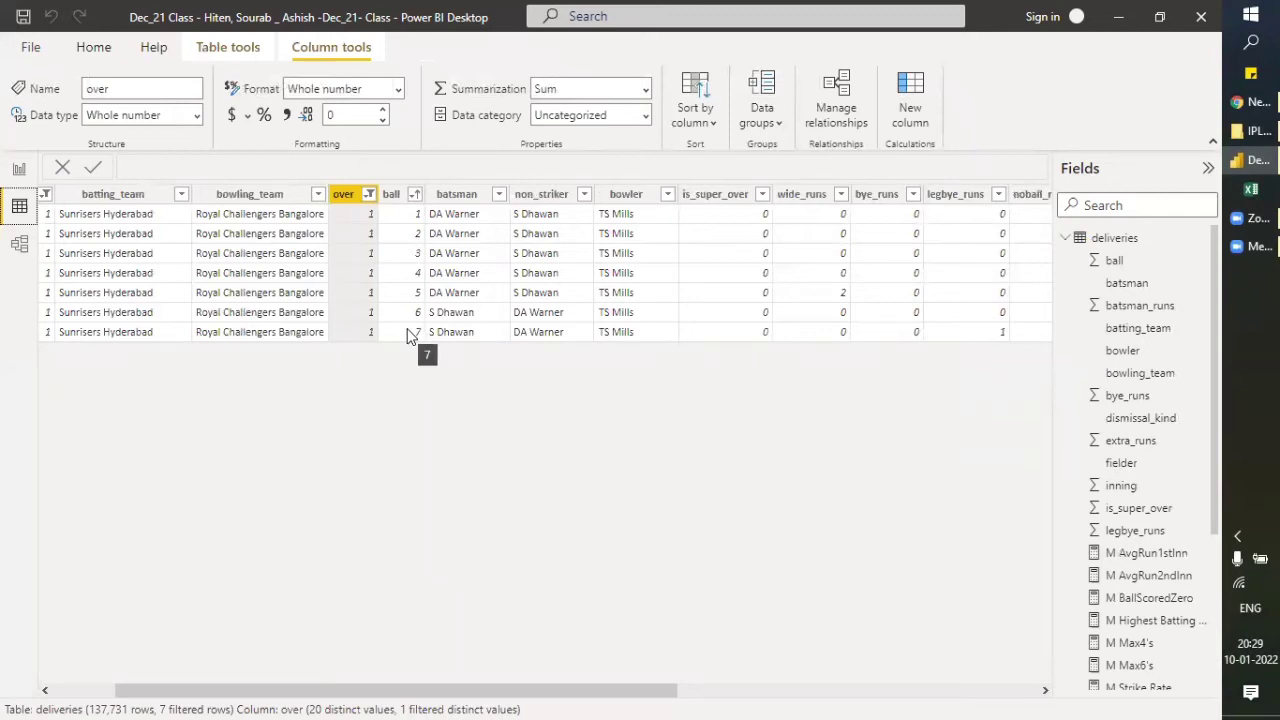
left_click(17, 174)
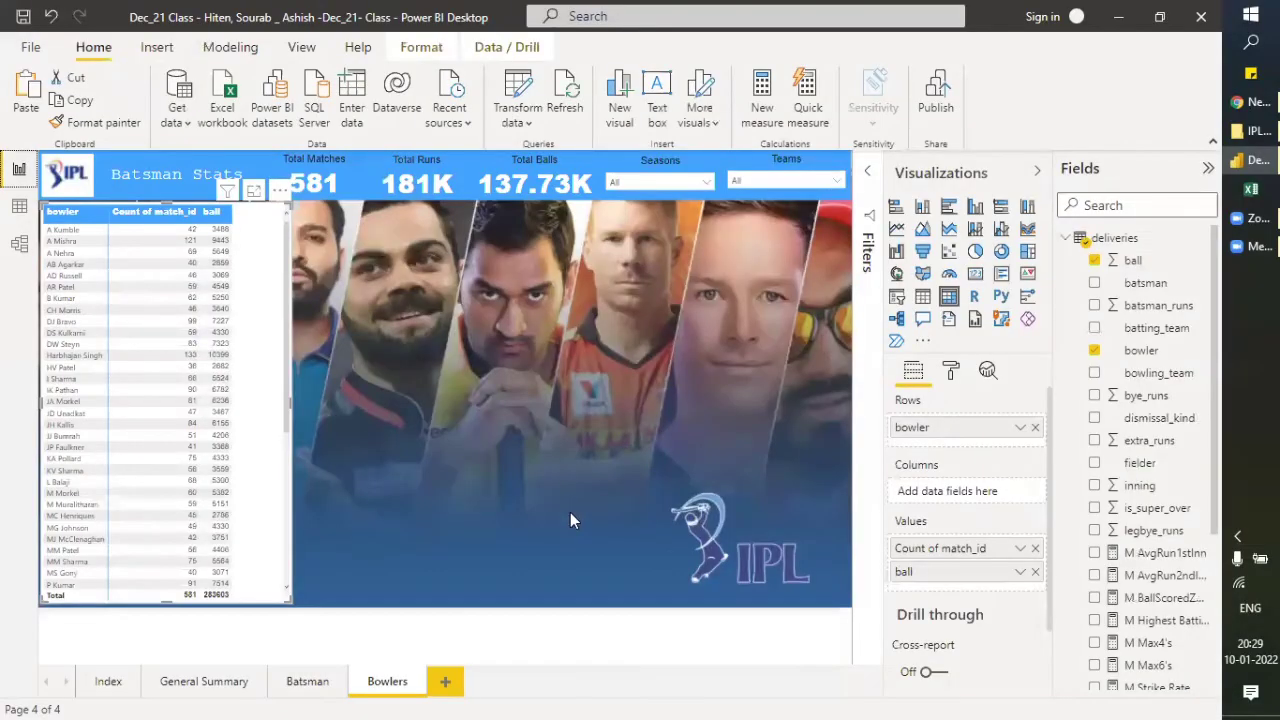
left_click(1020, 573)
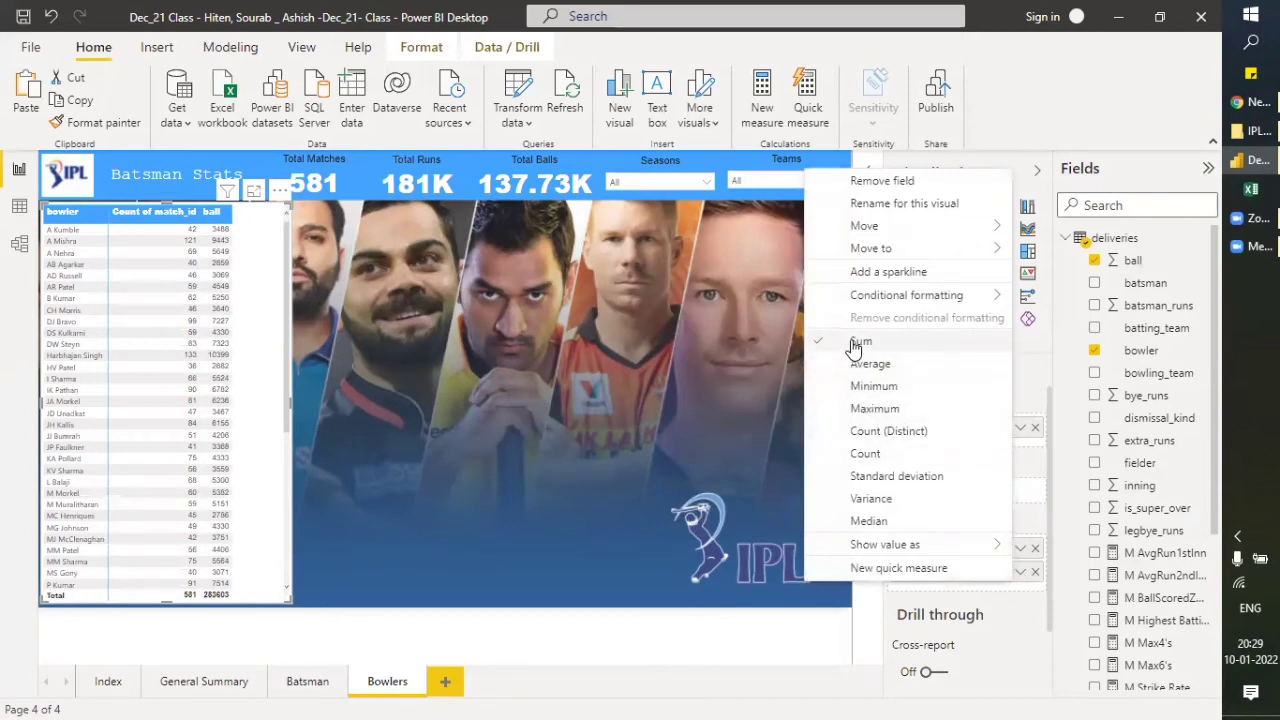
left_click(872, 455)
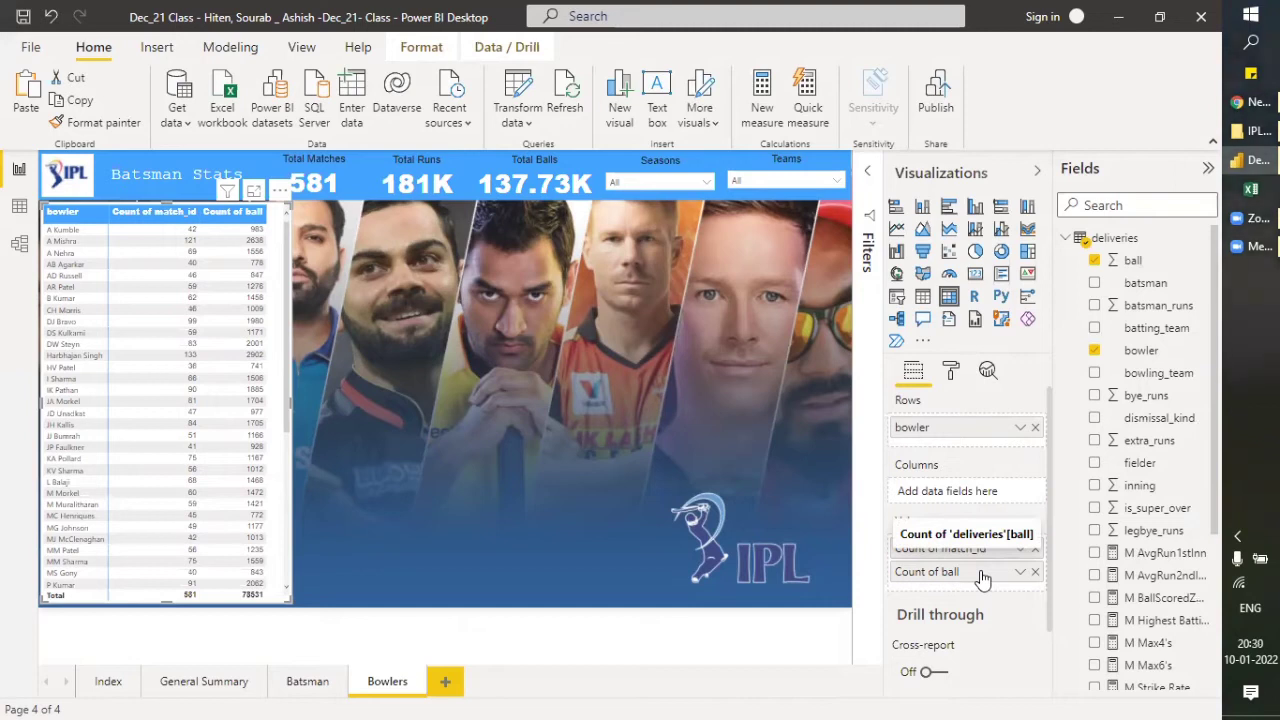
Review the over and ball columns in the deliveries table data and return to the report.
left_click(19, 206)
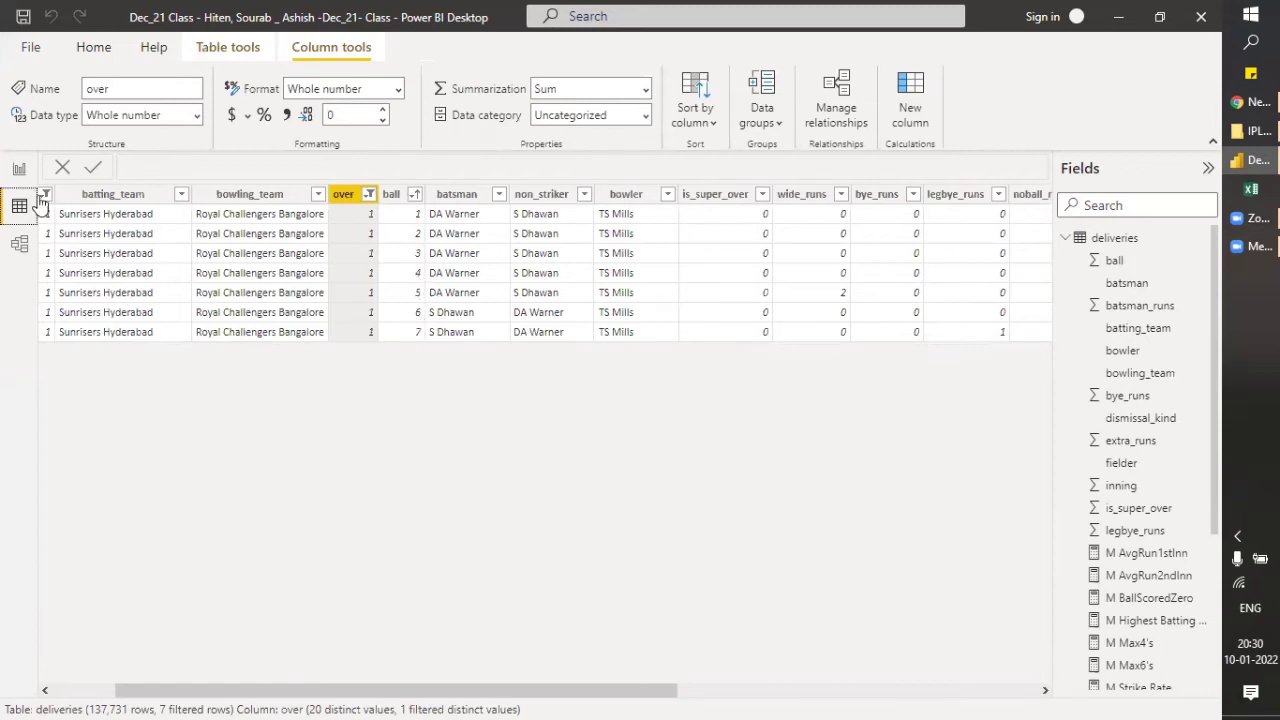
left_click(20, 170)
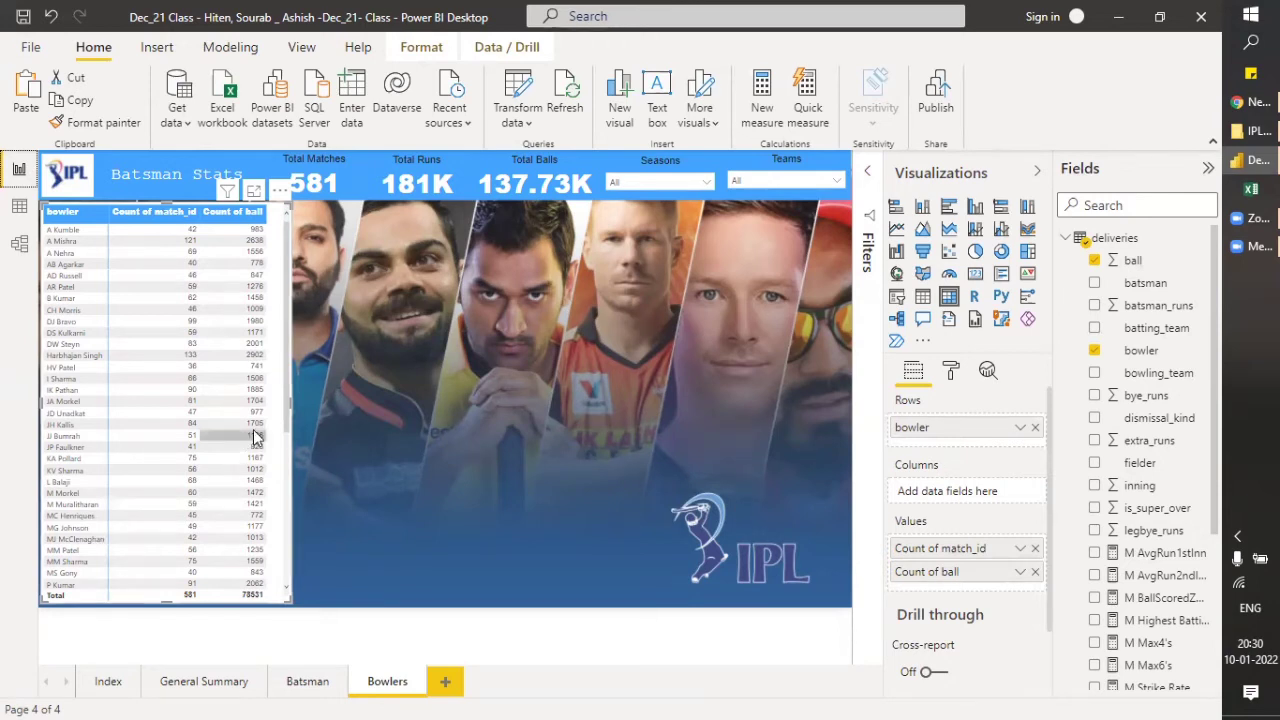
Rename the bowler matrix's match_id count value to Matches.
double_click(944, 550)
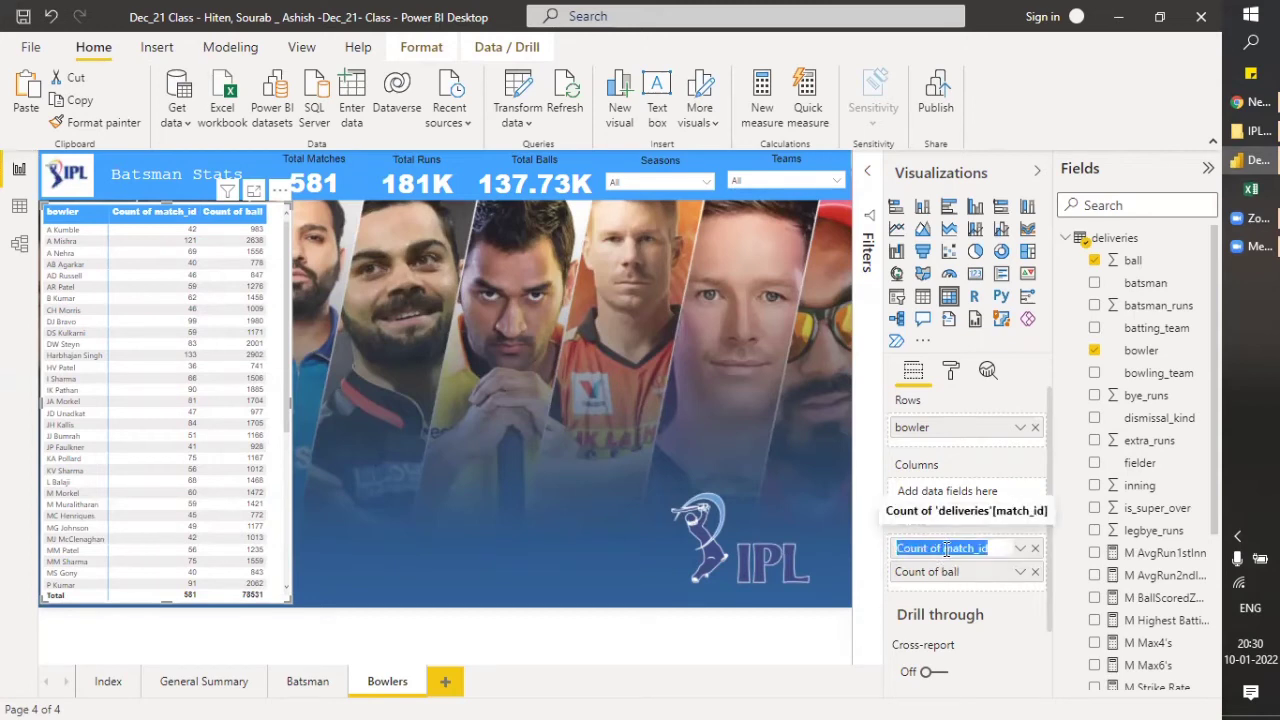
left_click(950, 550)
key("BackSpace")
key("BackSpace")
key("BackSpace")
key("BackSpace")
key("BackSpace")
key("BackSpace")
key("BackSpace")
key("BackSpace")
key("BackSpace")
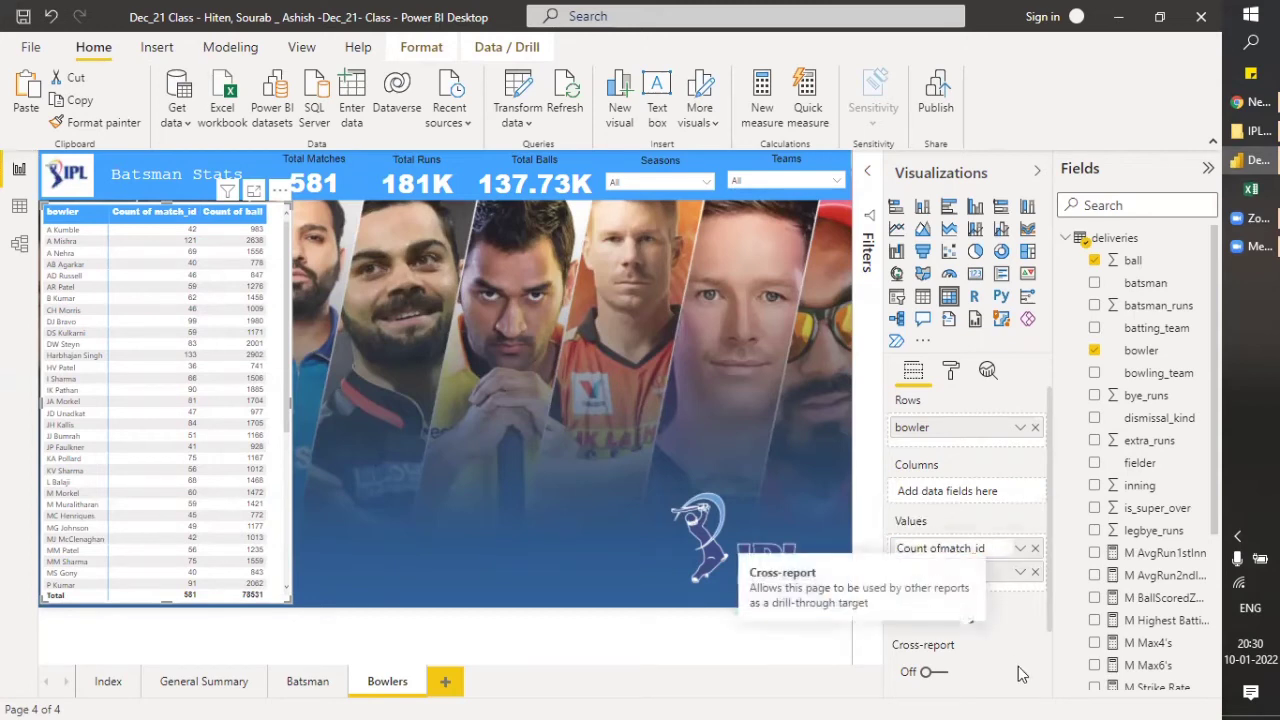
key("shift+Right")
type("M")
key("End")
key("BackSpace")
key("BackSpace")
key("BackSpace")
key("BackSpace")
type("es")
key("Return")
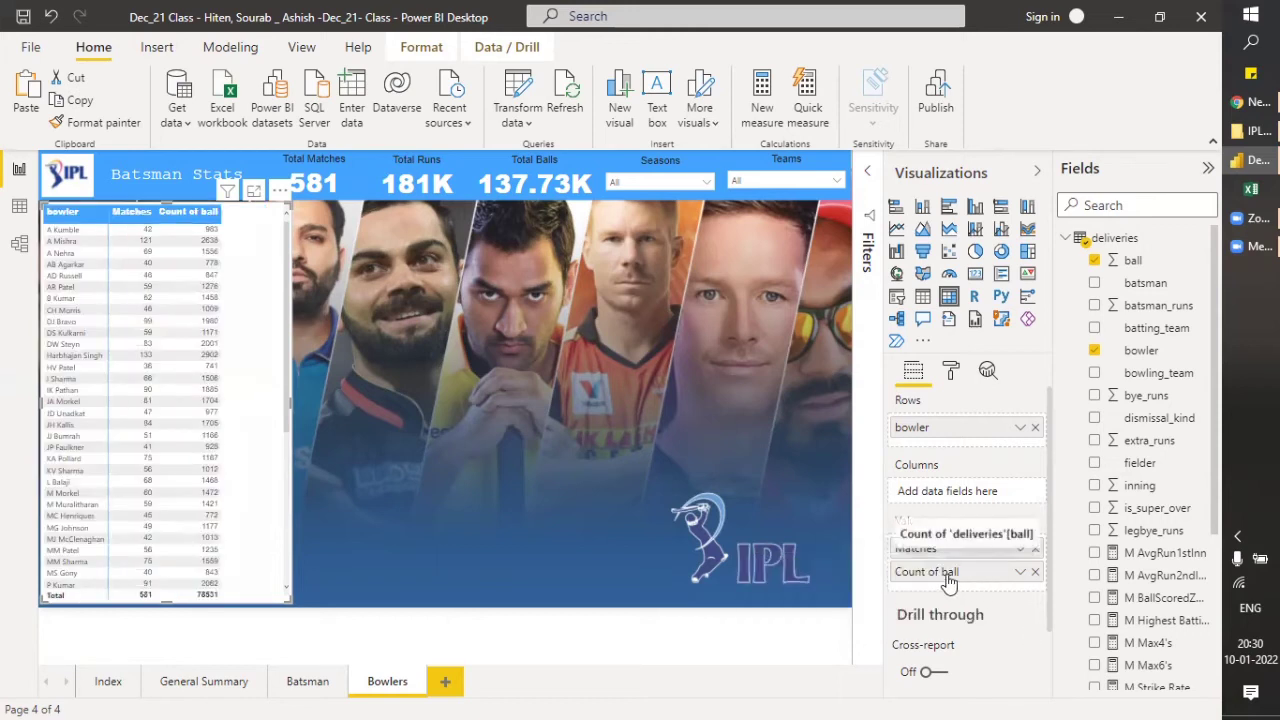
Rename the bowler matrix's ball count value to Balls.
double_click(947, 575)
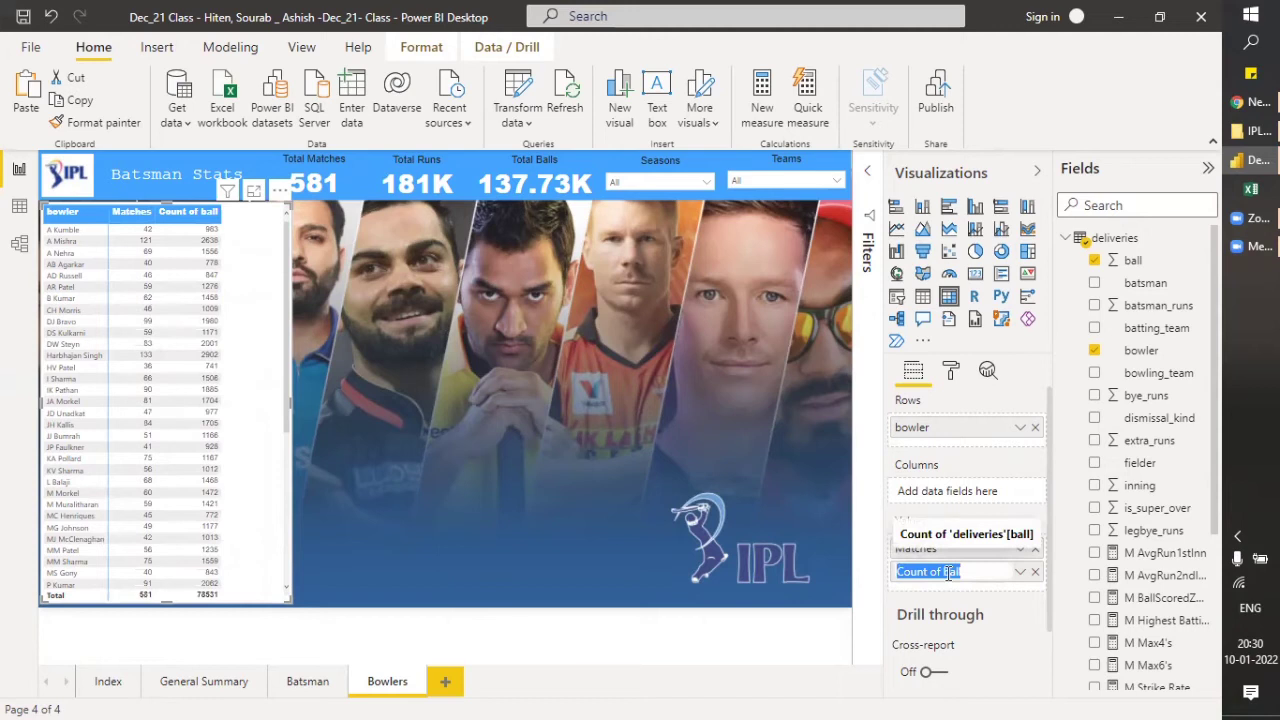
type("Balls")
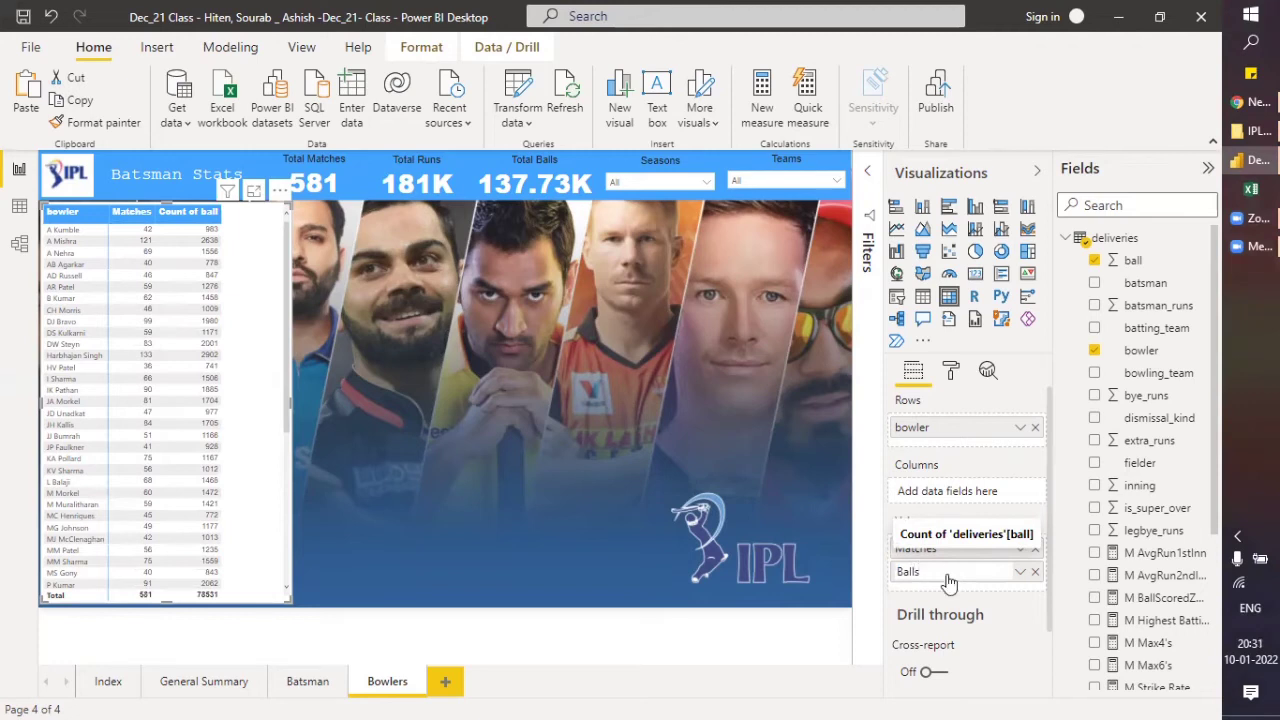
key("Return")
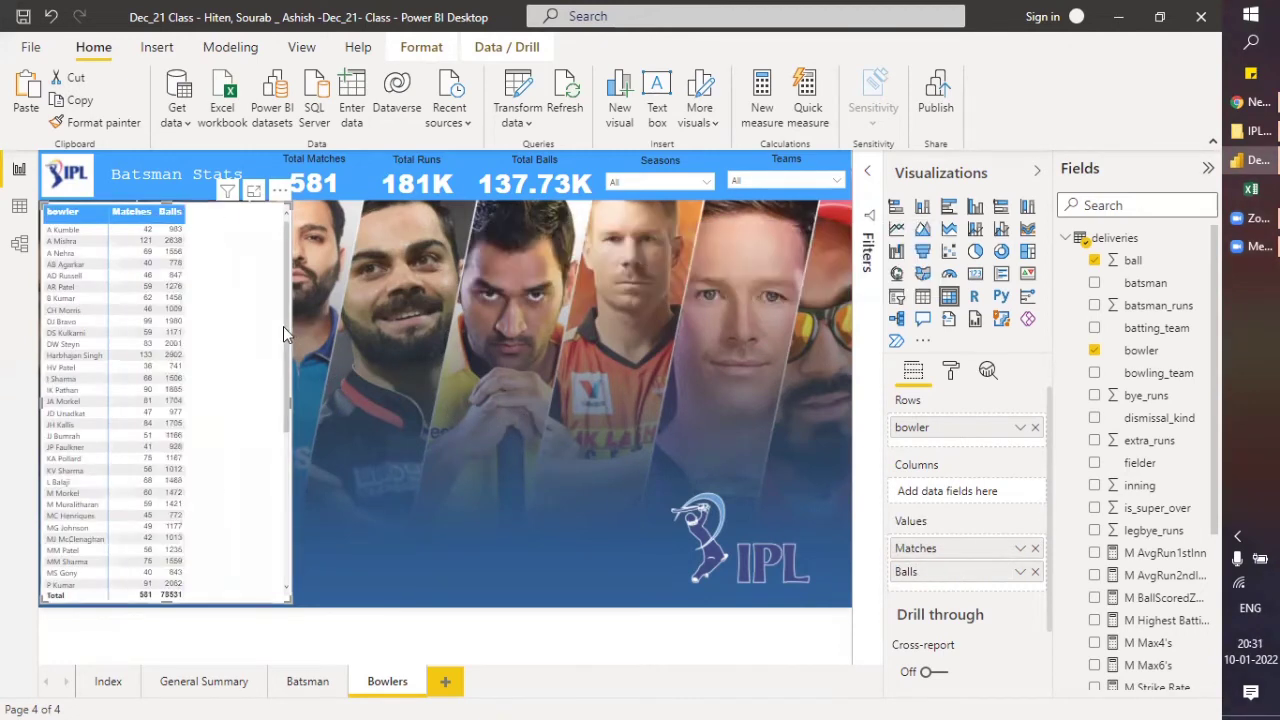
Open the deliveries table data and reset the over column's filter to include all overs.
left_click(19, 206)
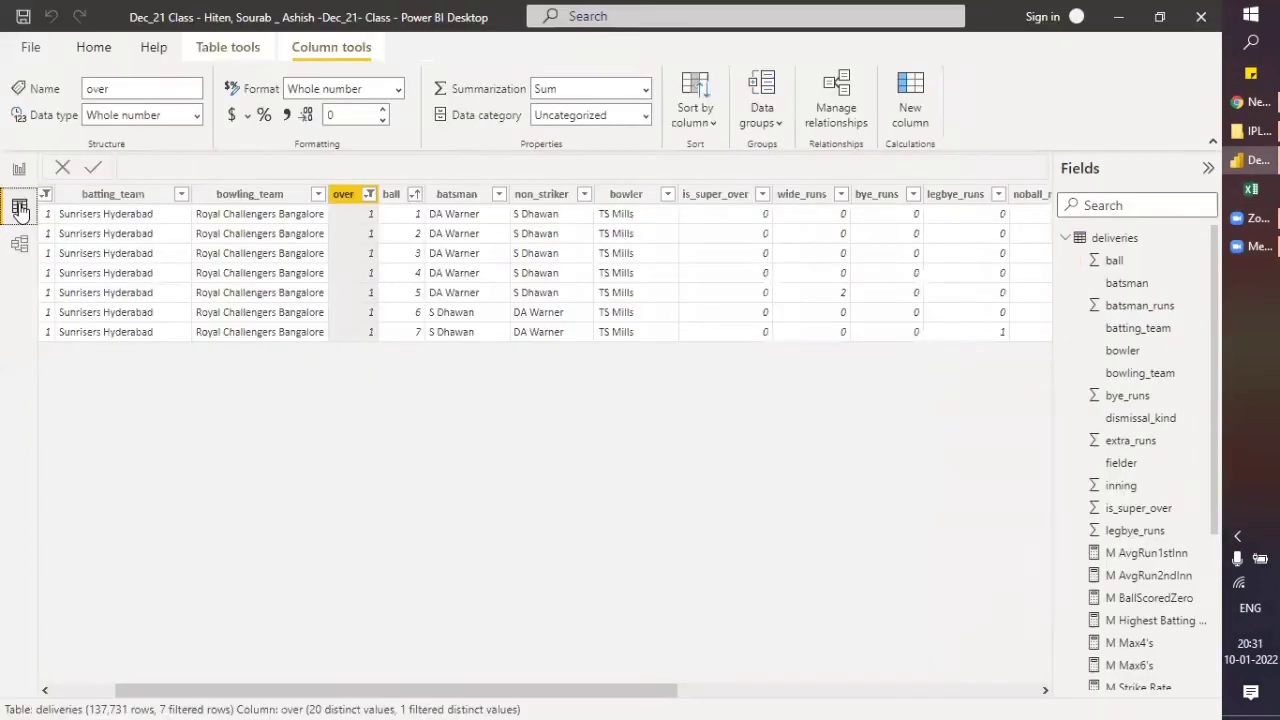
left_click(416, 200)
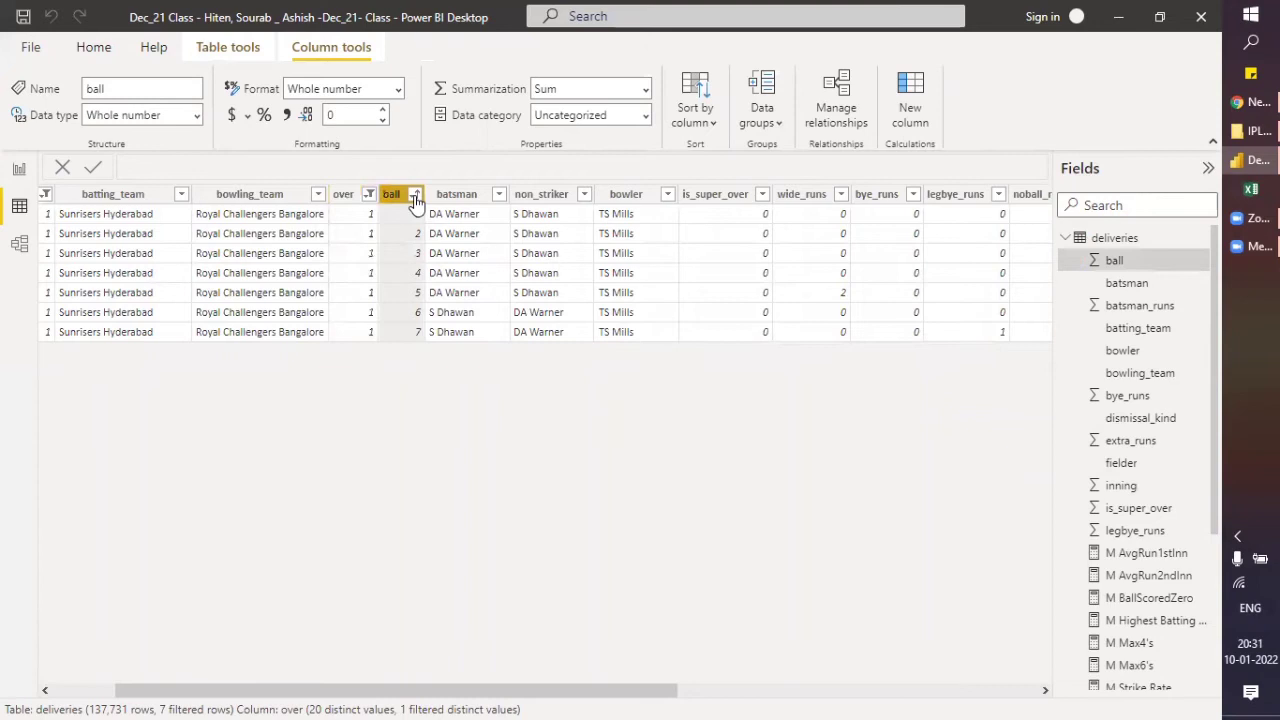
left_click(416, 200)
left_click(370, 199)
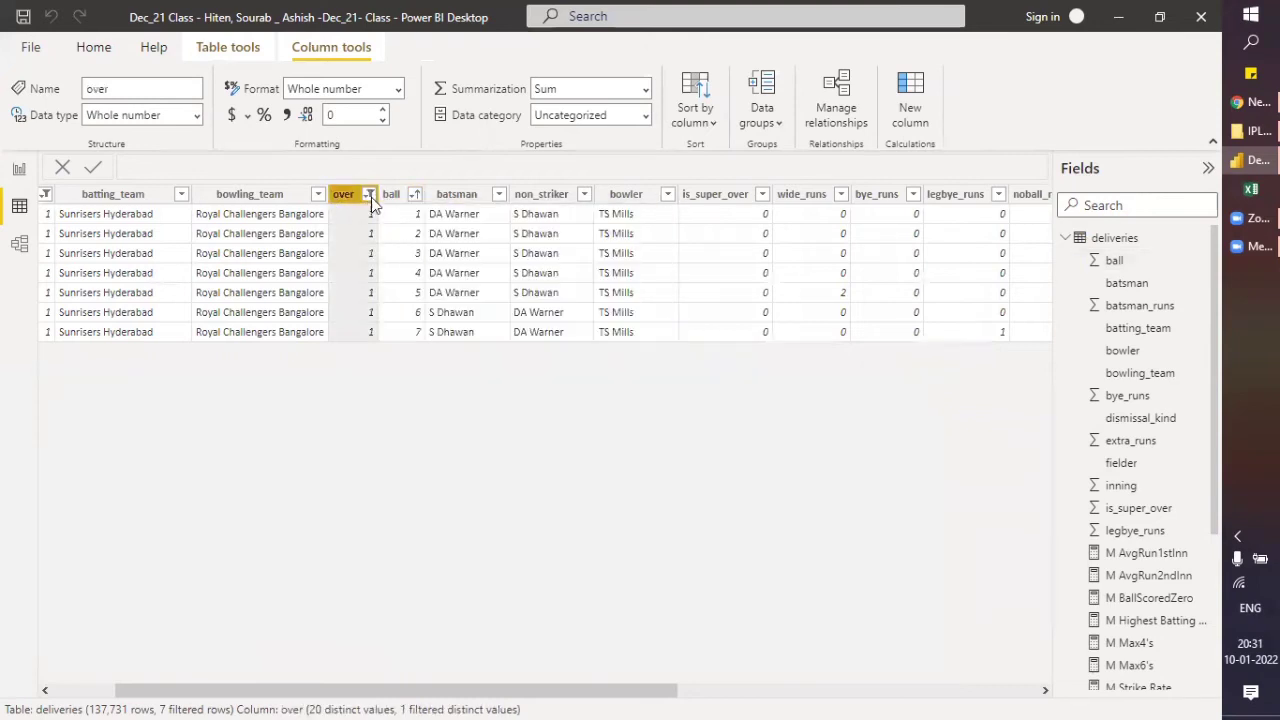
left_click(370, 196)
left_click(407, 165)
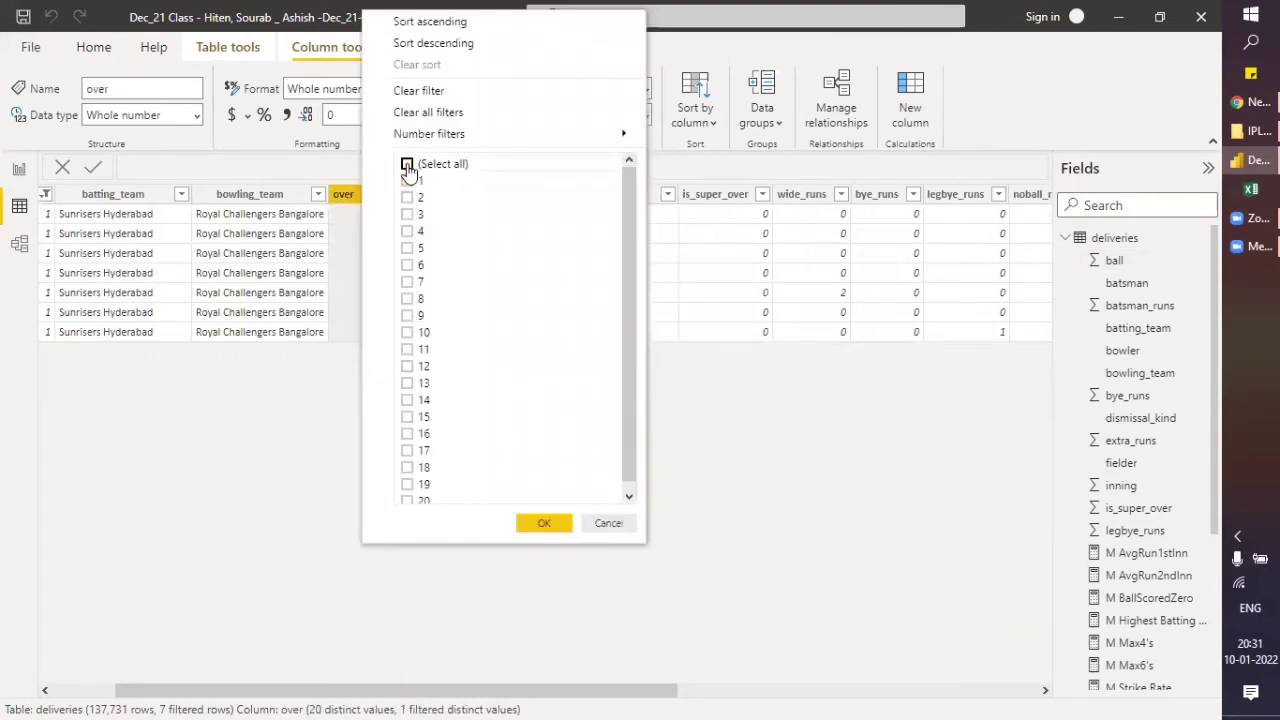
left_click(407, 164)
left_click(544, 523)
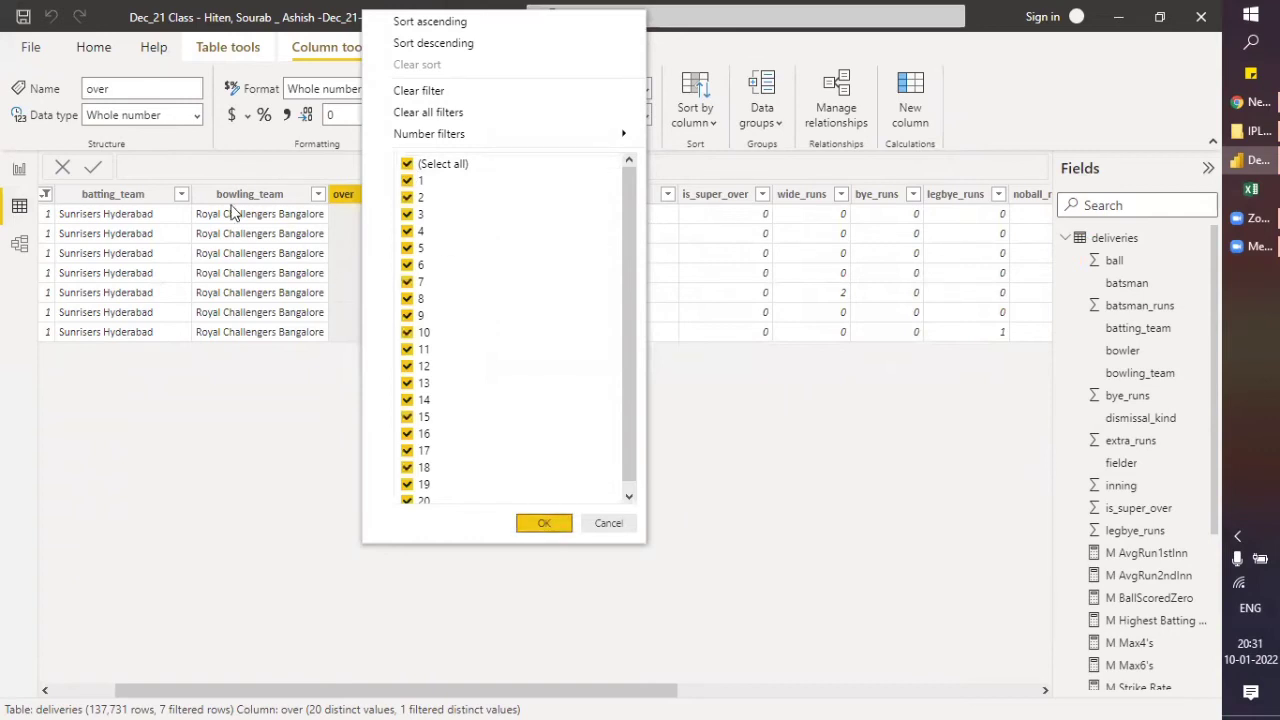
left_click(91, 691)
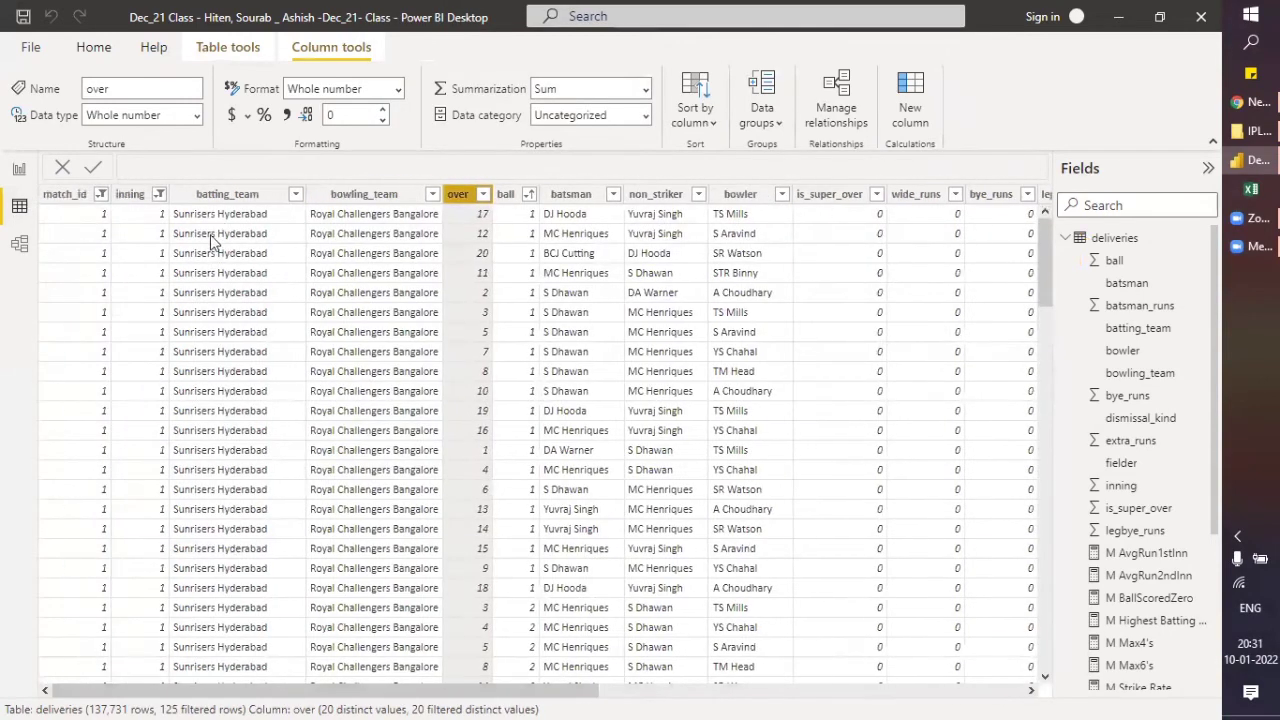
Reset the inning column's filter in the deliveries data to include all innings.
left_click(154, 366)
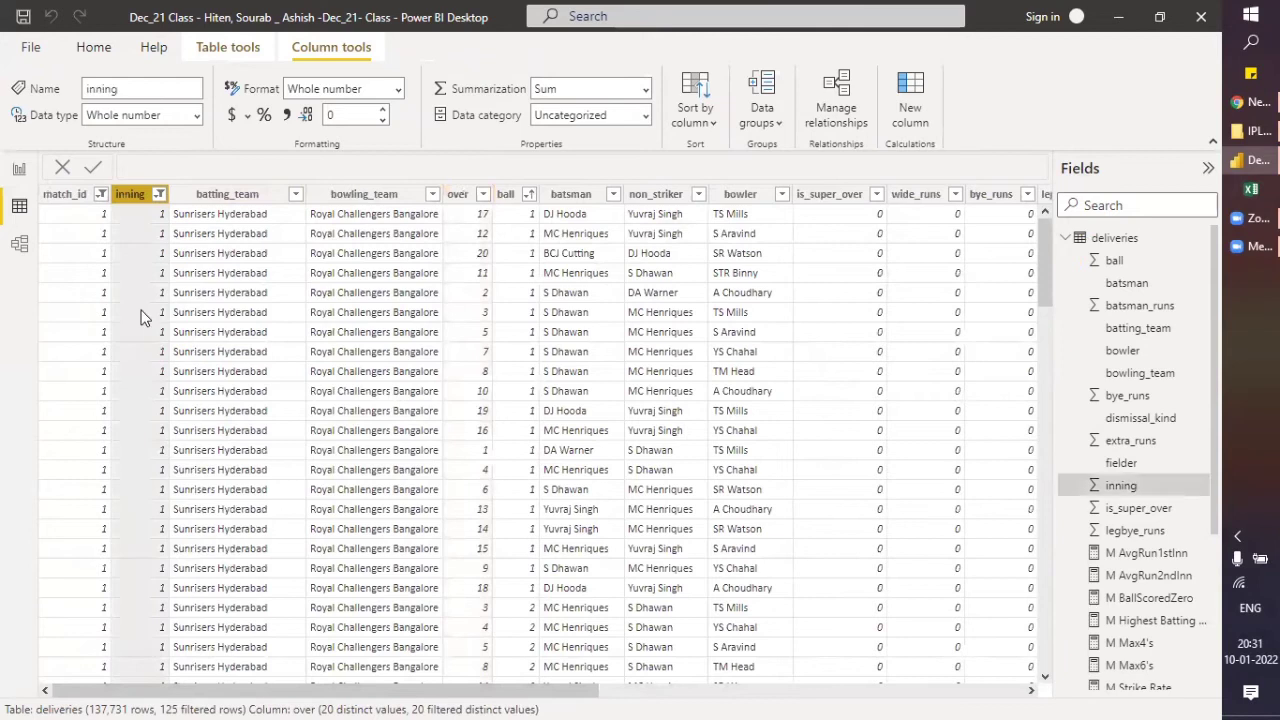
left_click(159, 194)
left_click(198, 357)
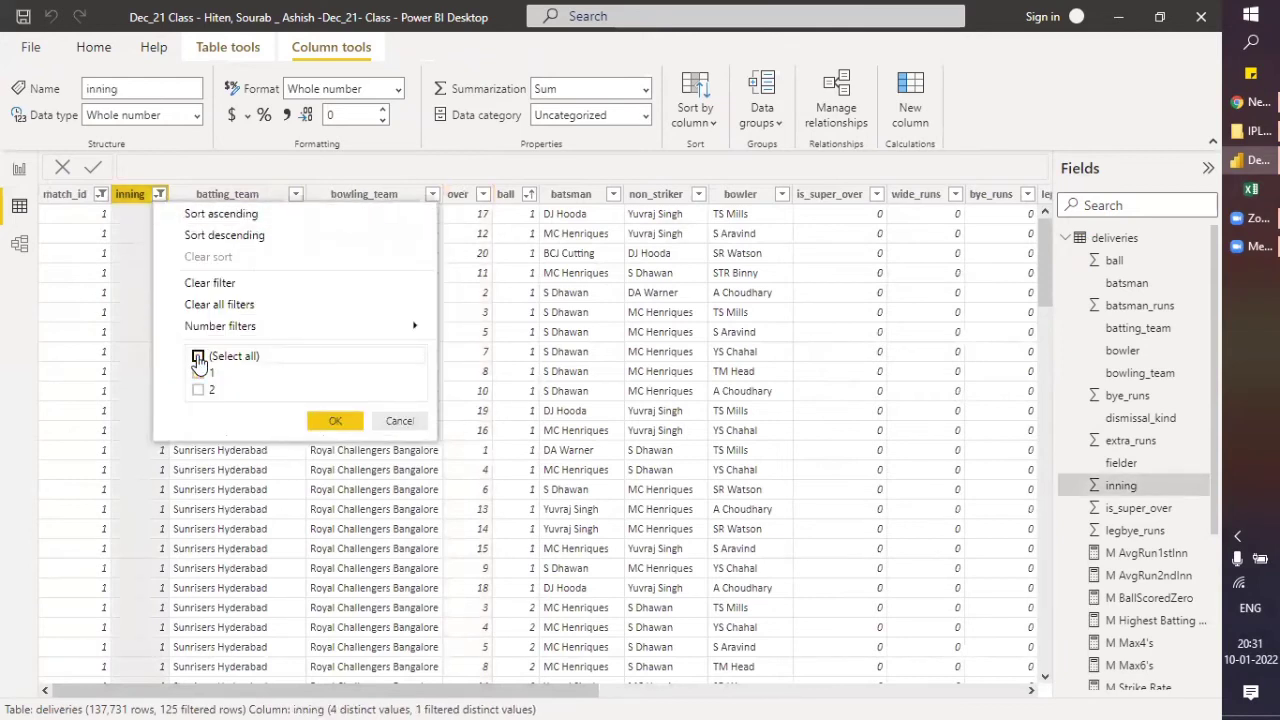
left_click(198, 371)
left_click(335, 420)
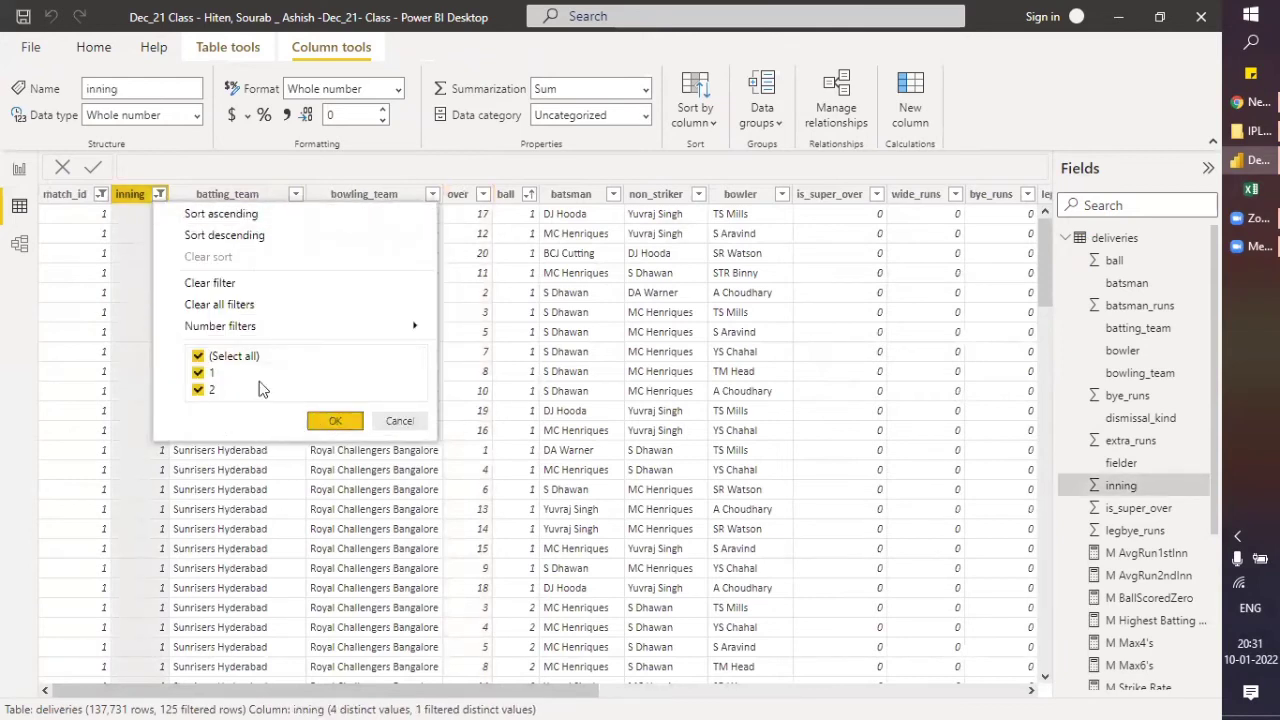
Remove the restriction to match 1 from the match_id column so all deliveries matches are included.
left_click(101, 194)
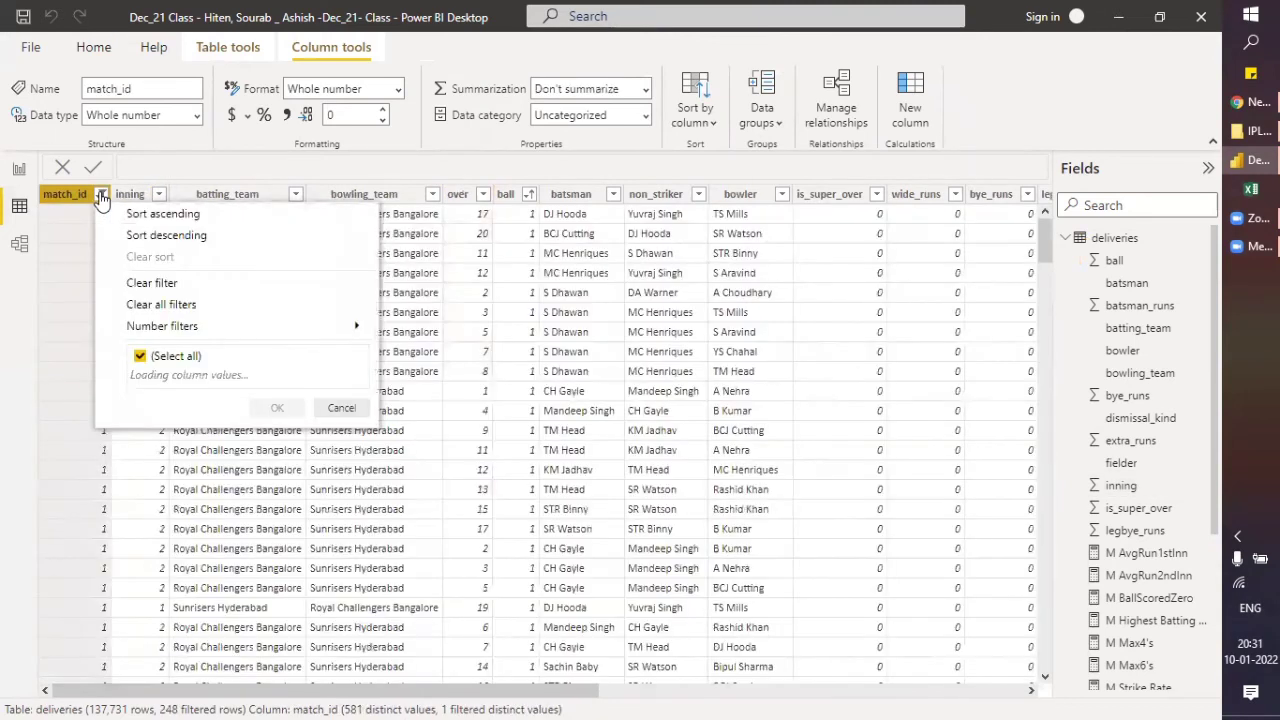
left_click(143, 340)
left_click(141, 357)
left_click(293, 698)
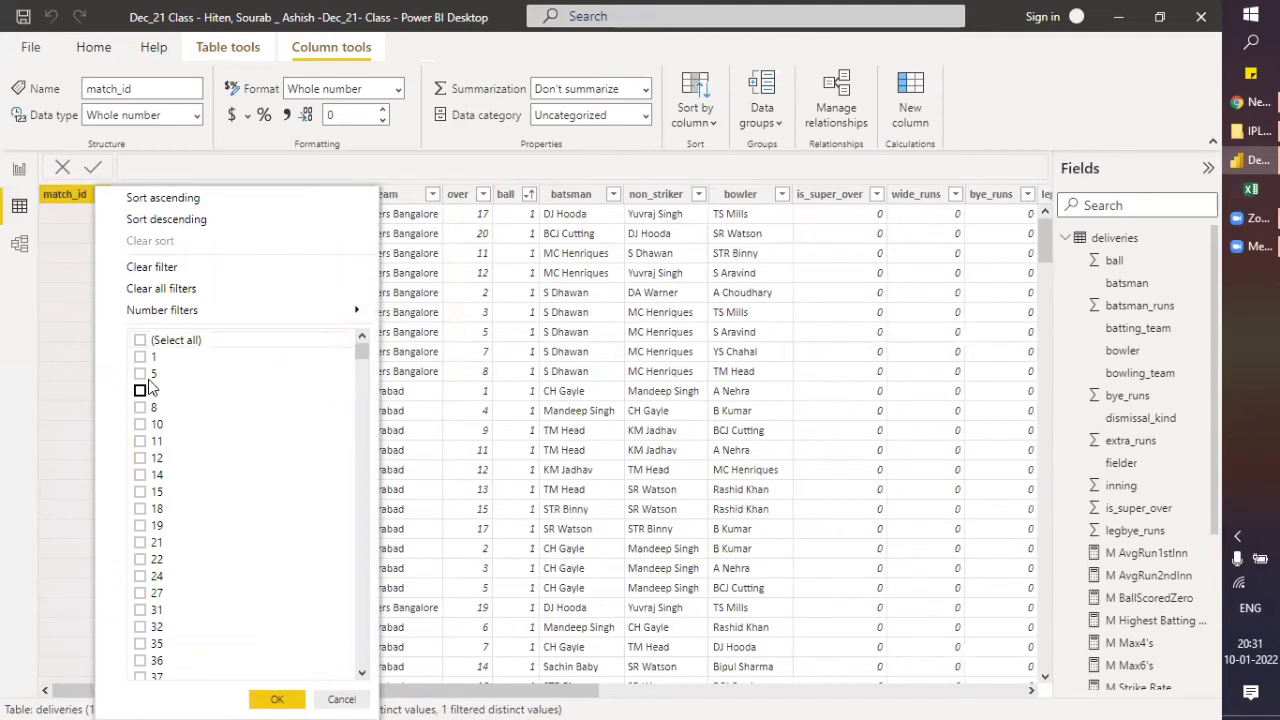
left_click(141, 342)
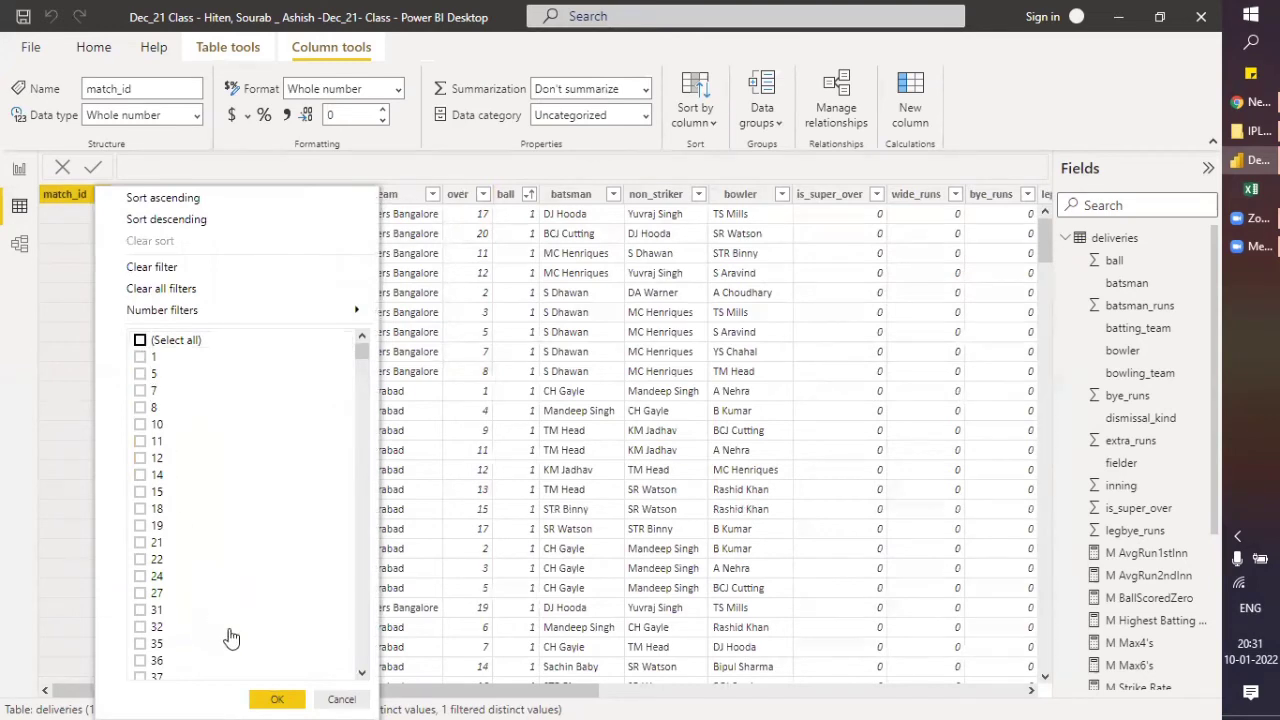
left_click(265, 698)
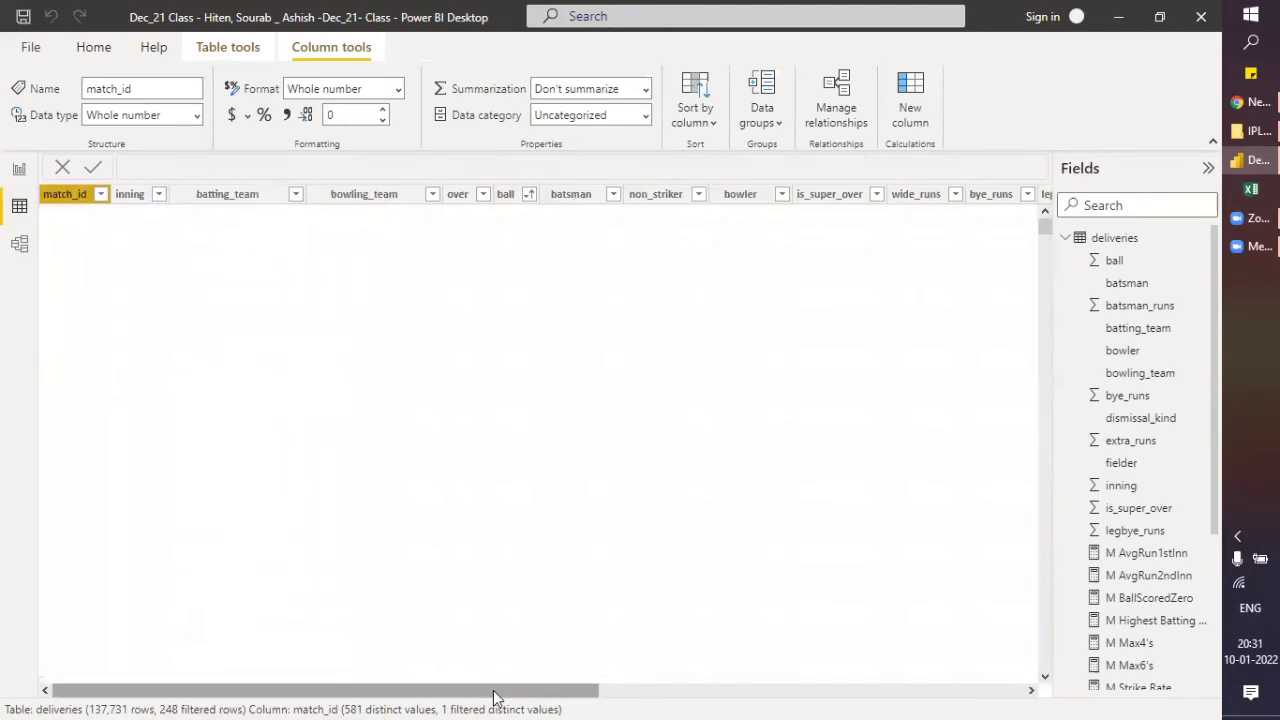
Filter dismissal_kind to bowled, caught, caught and bowled, hit wicket, lbw and stumped, check the bowler column, and return to the report.
left_click_drag(612, 698, 986, 690)
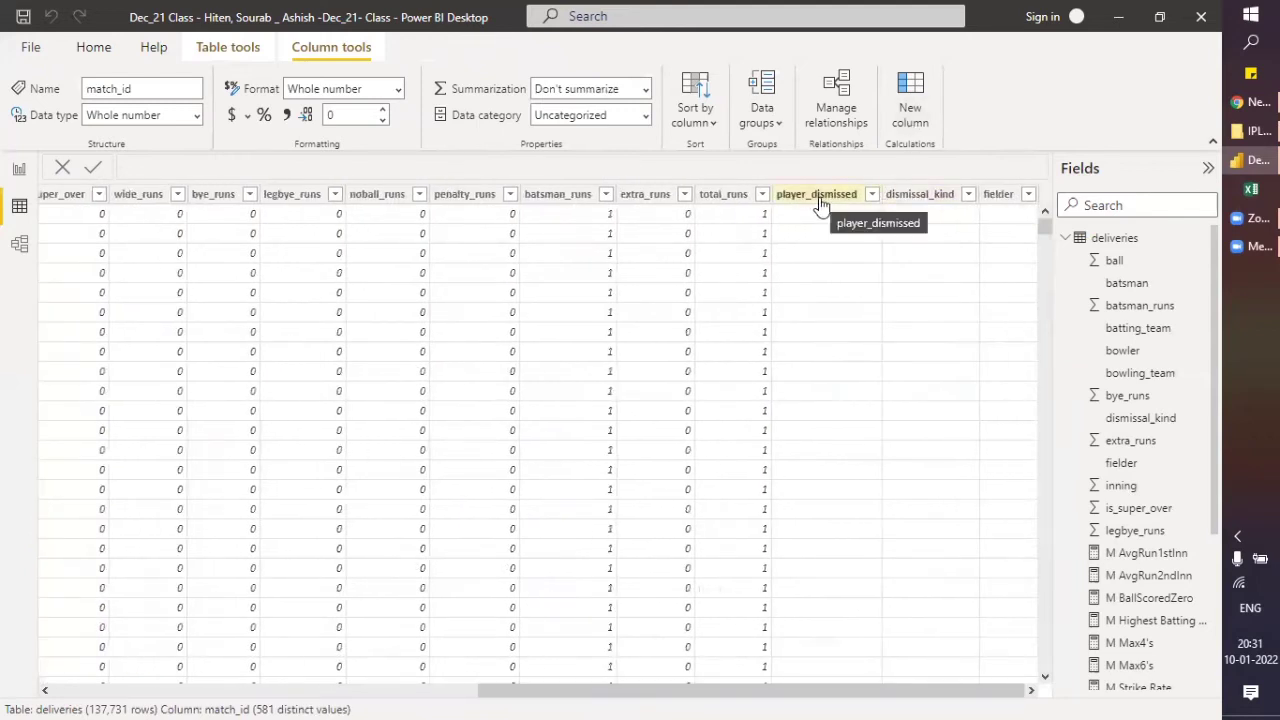
left_click(969, 195)
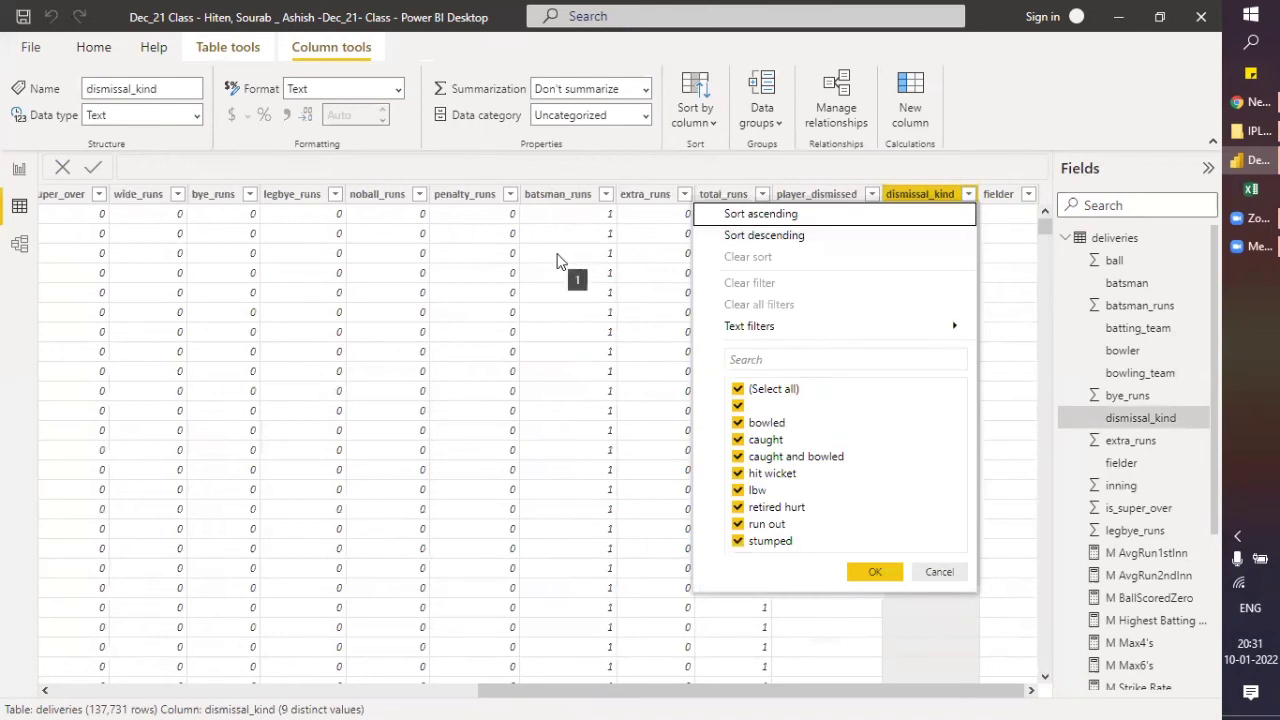
left_click(787, 393)
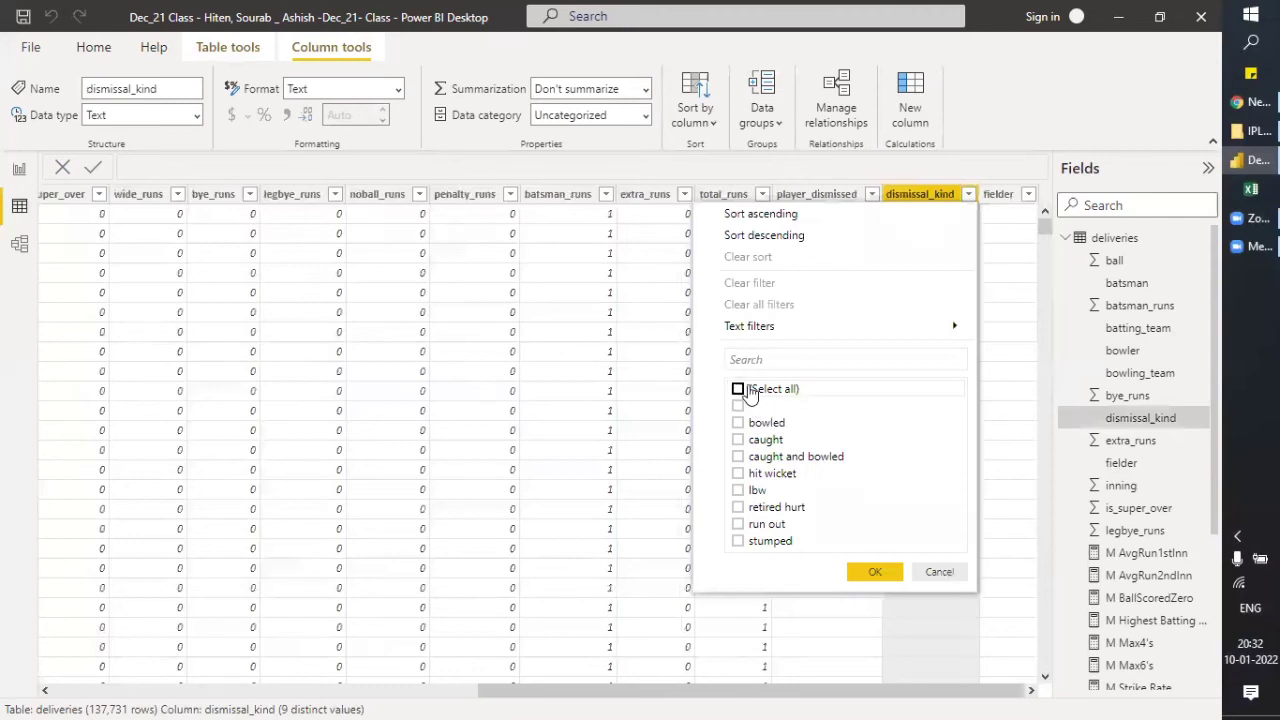
left_click(738, 389)
left_click(752, 410)
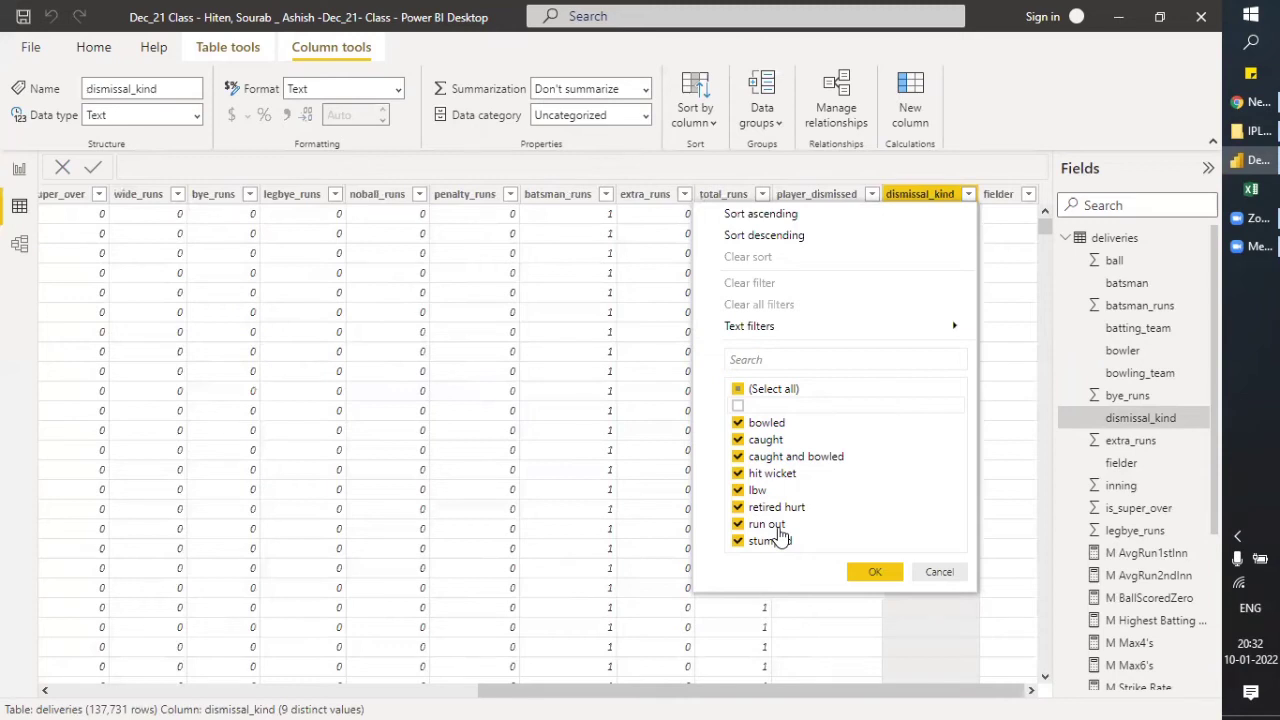
left_click(738, 524)
left_click(738, 508)
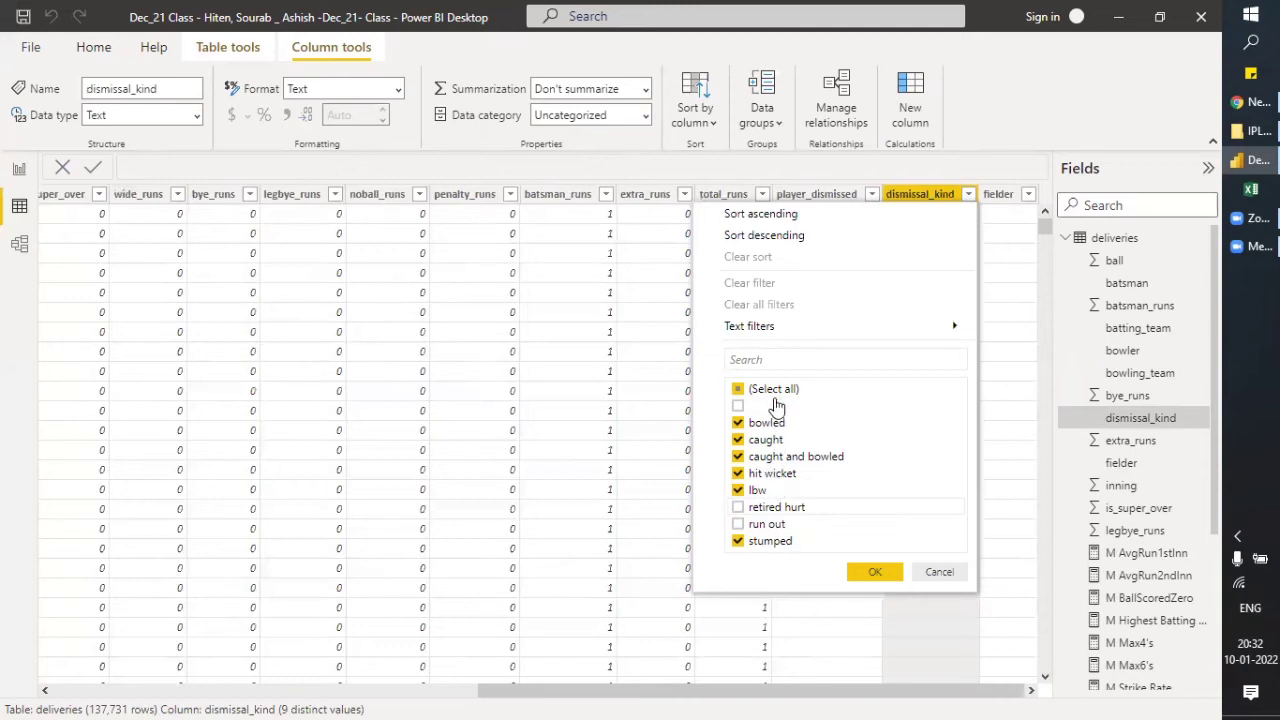
left_click(874, 572)
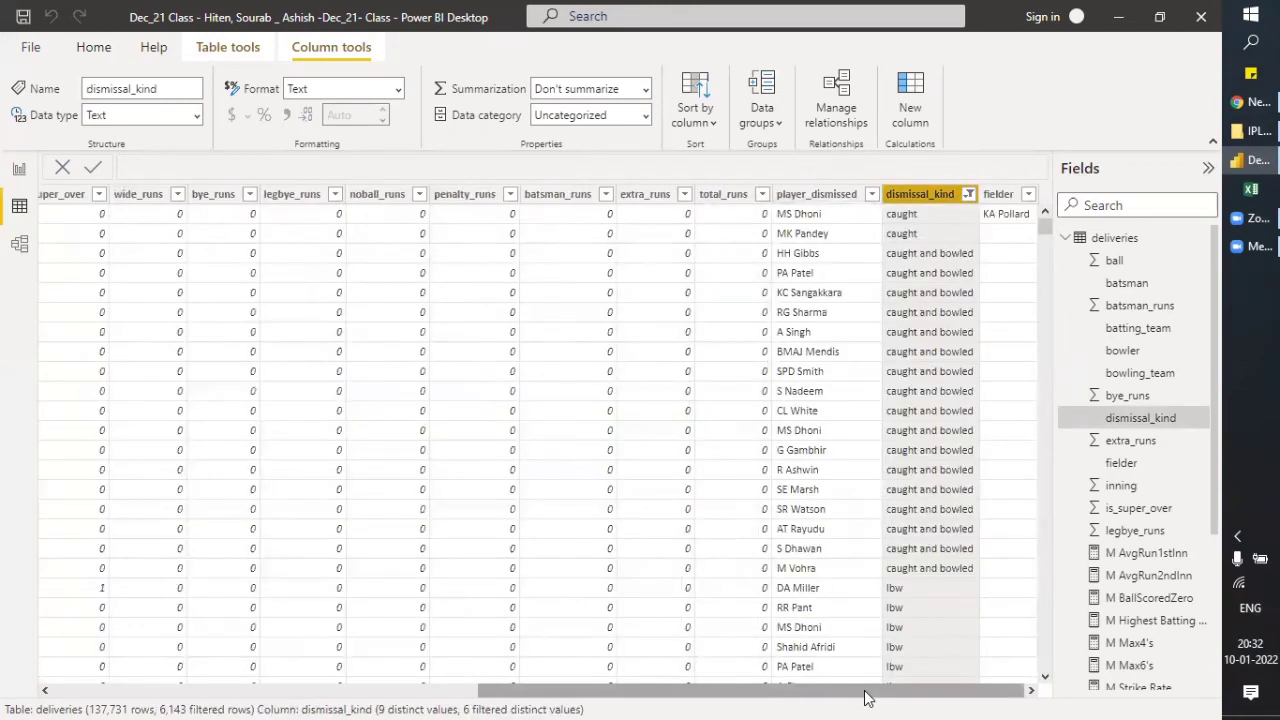
left_click_drag(866, 698, 792, 697)
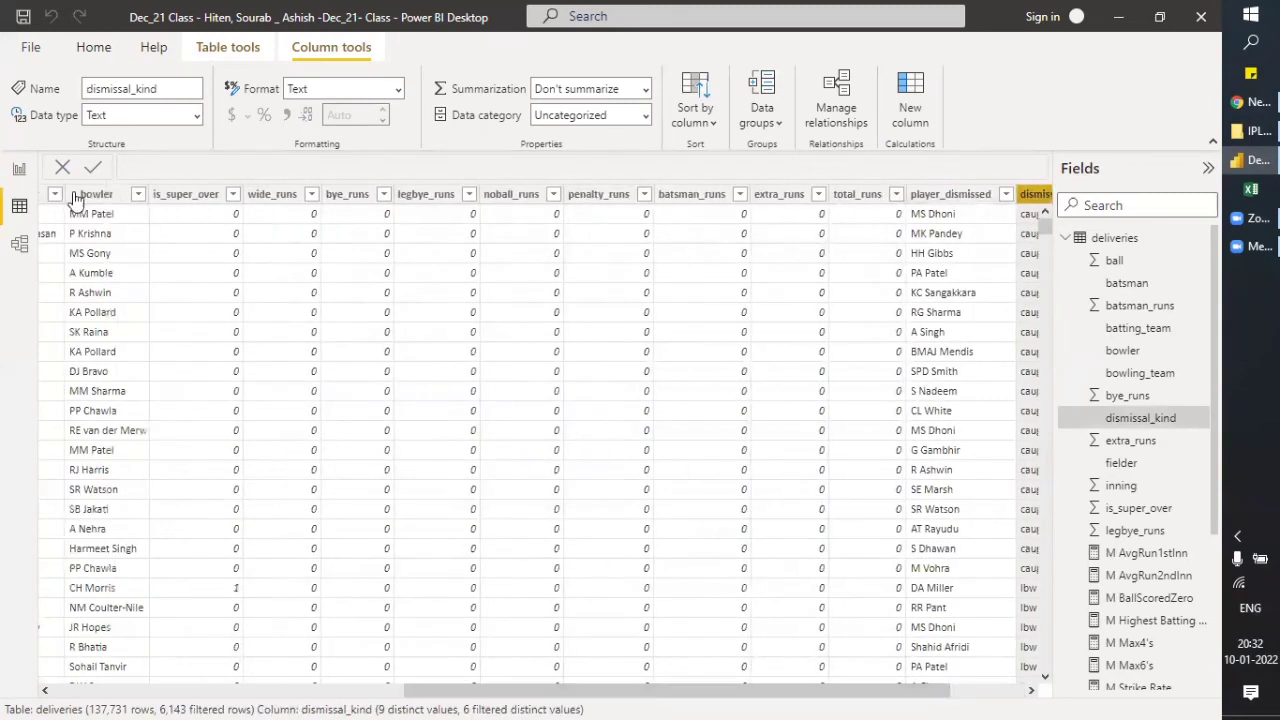
left_click(16, 170)
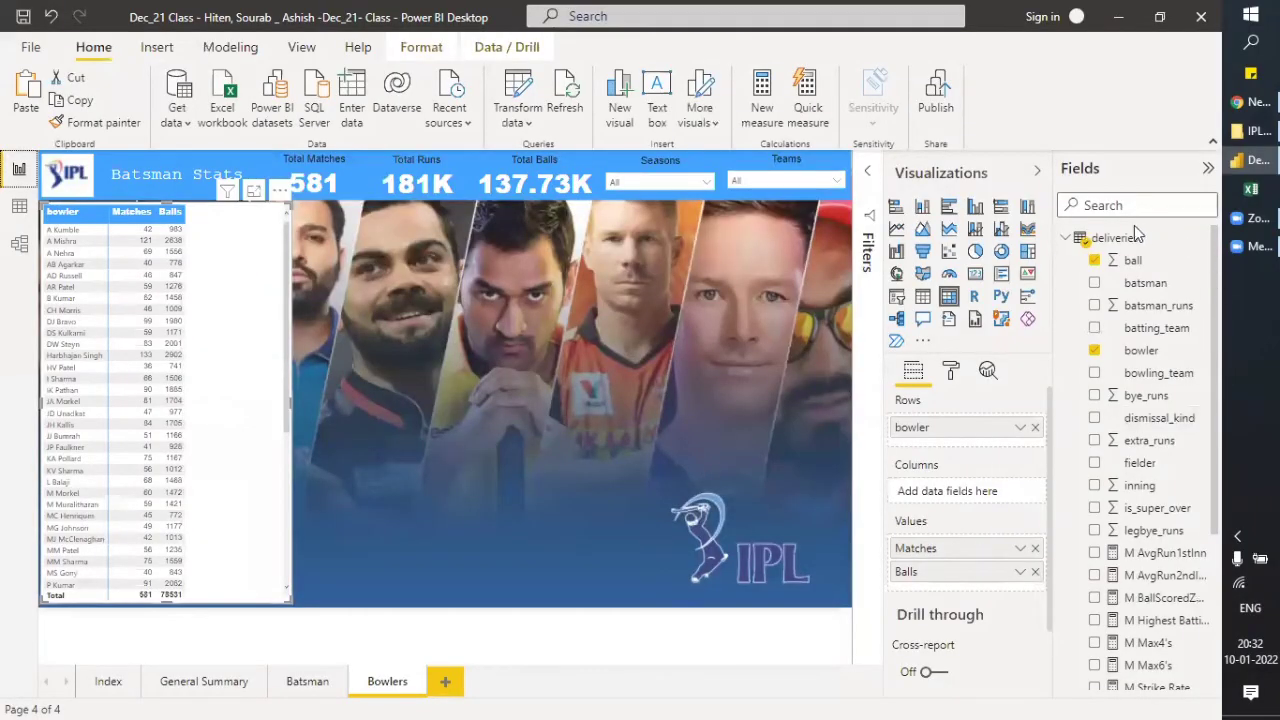
Create a new measure in the deliveries table and name it M Wickets.
left_click(1115, 238)
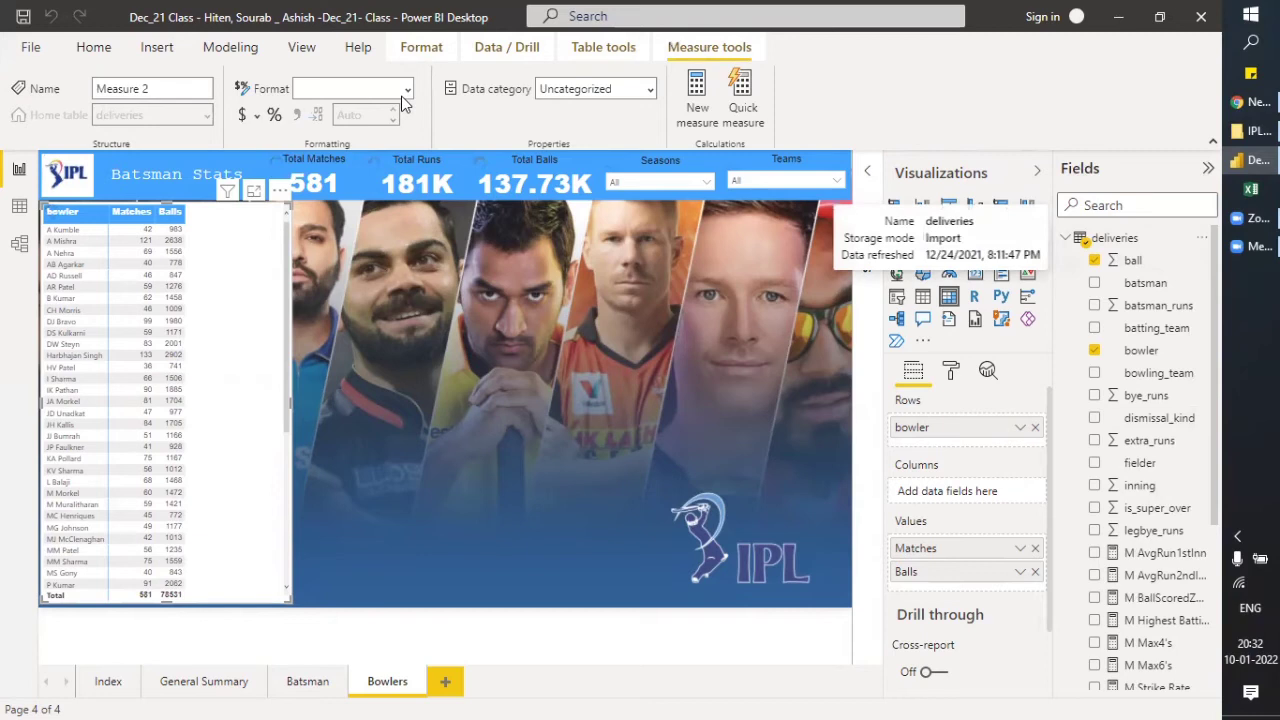
key("ctrl+a")
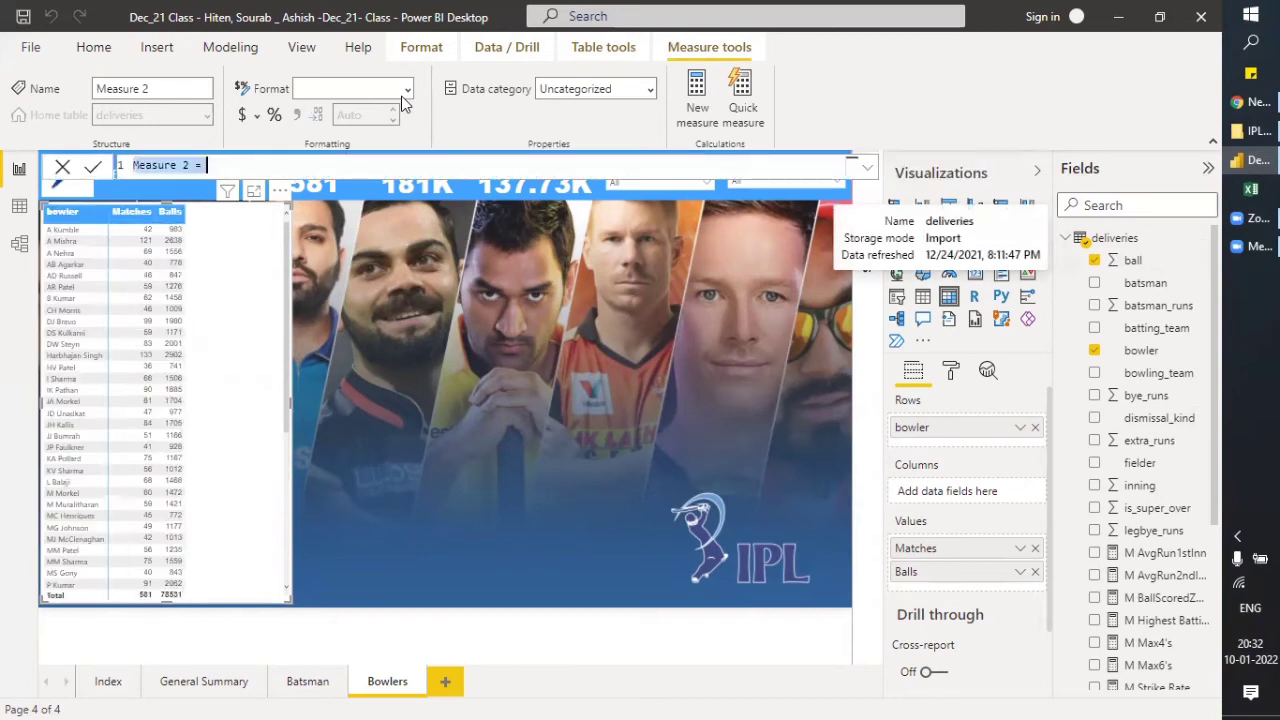
type("M W")
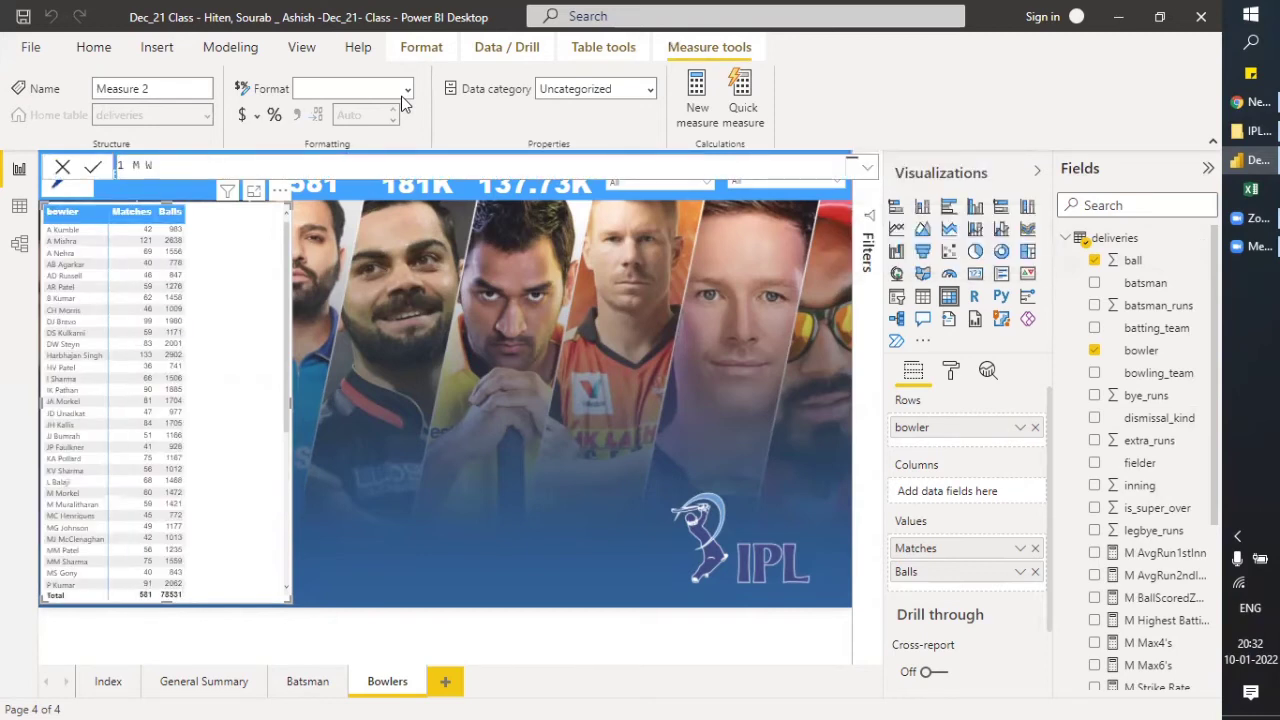
type("ickets =")
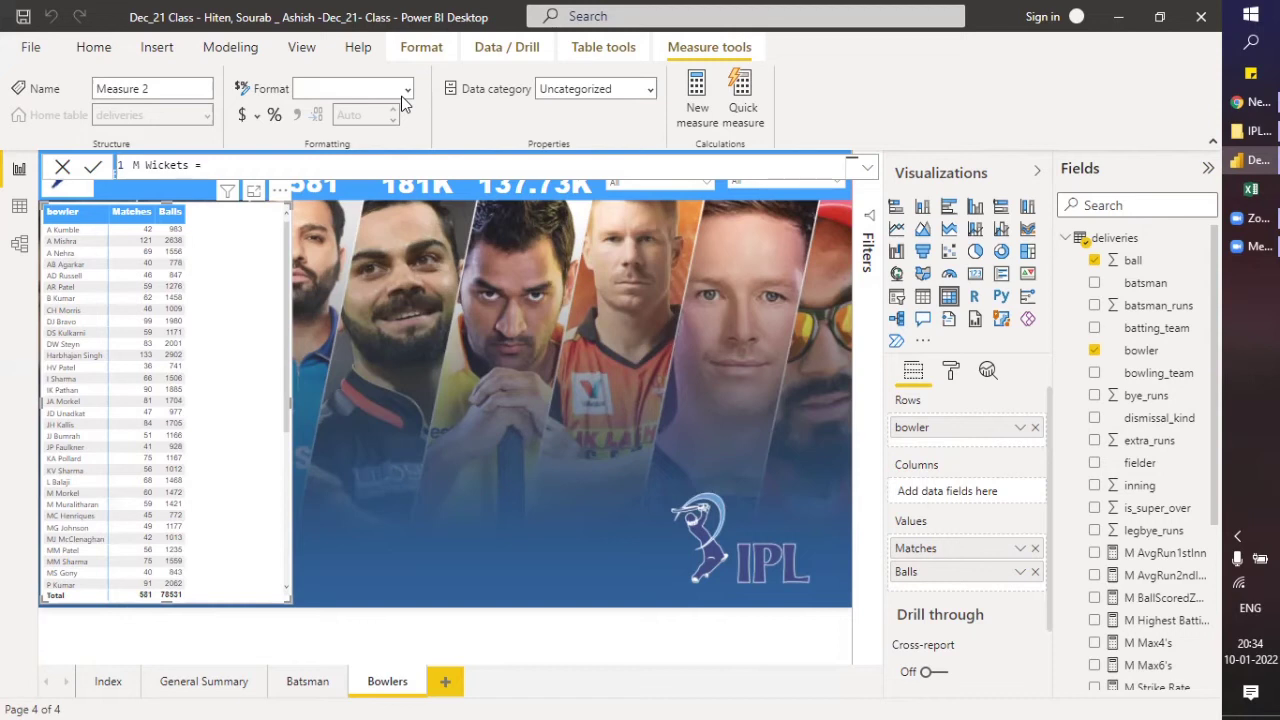
Begin the M Wickets formula with CALCULATE, using COUNT(deliveries[dismissal_kind]) as the expression to evaluate.
type("calcul")
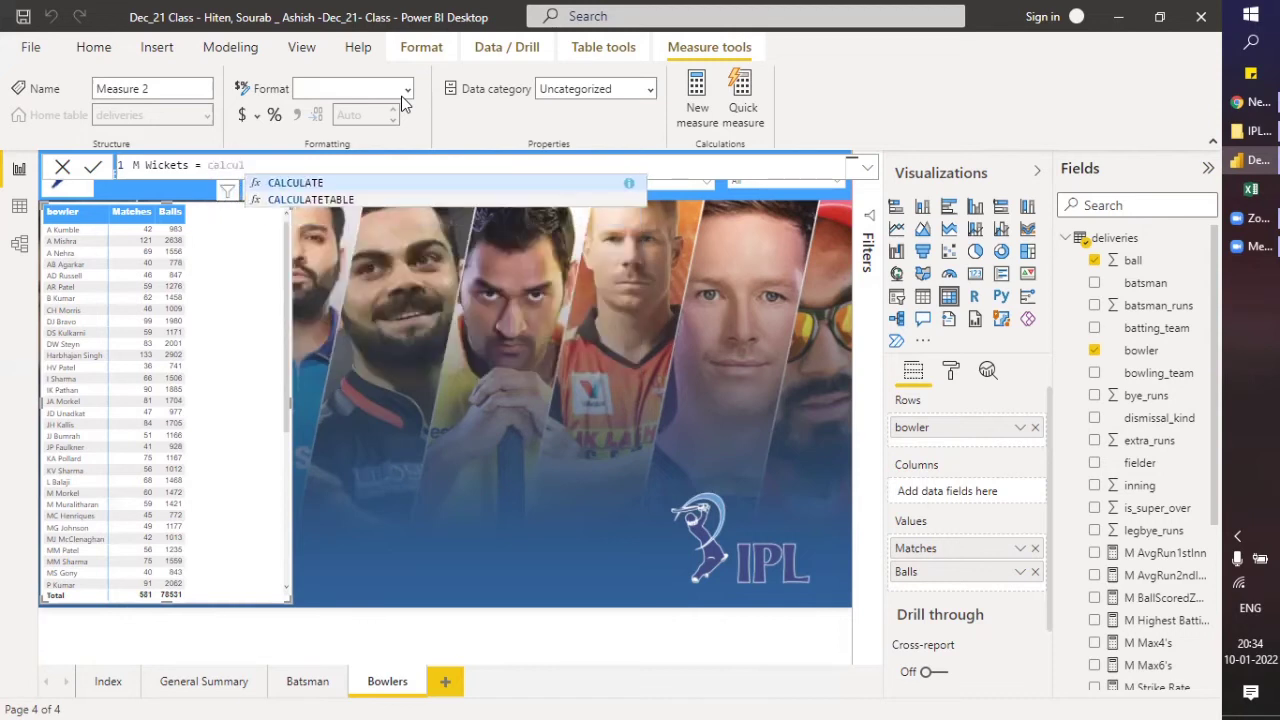
key("Tab")
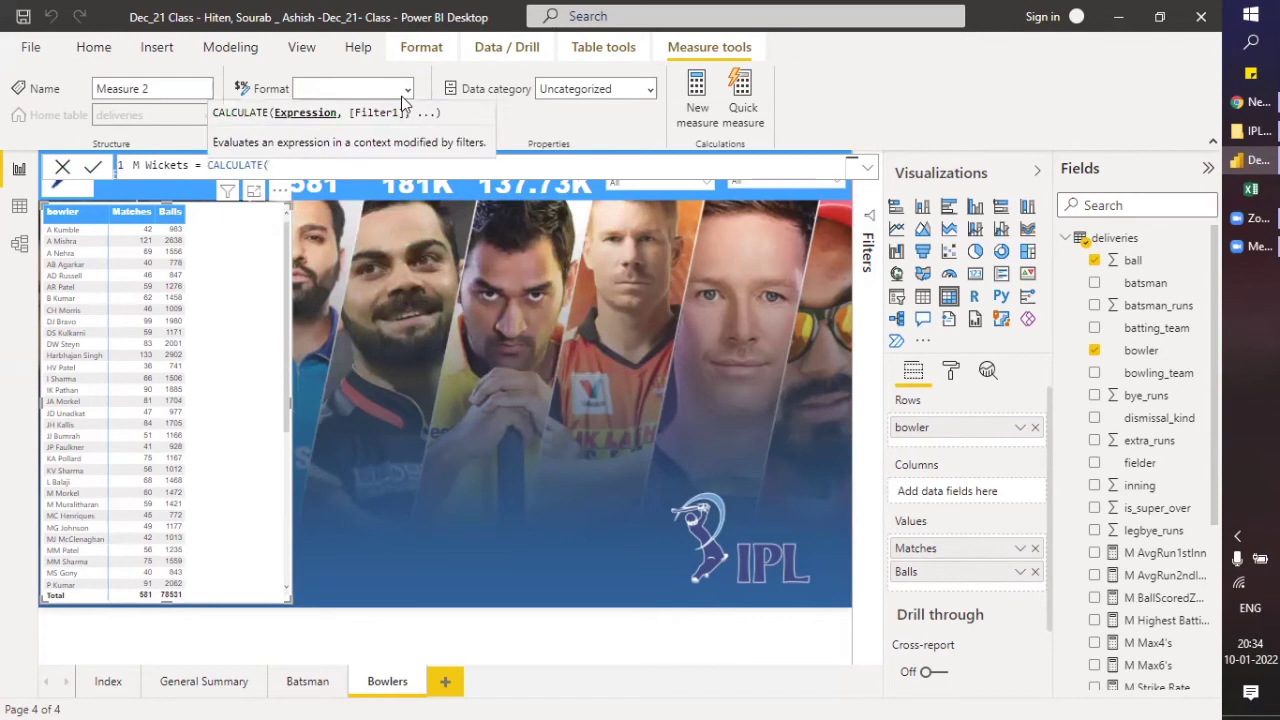
type("count")
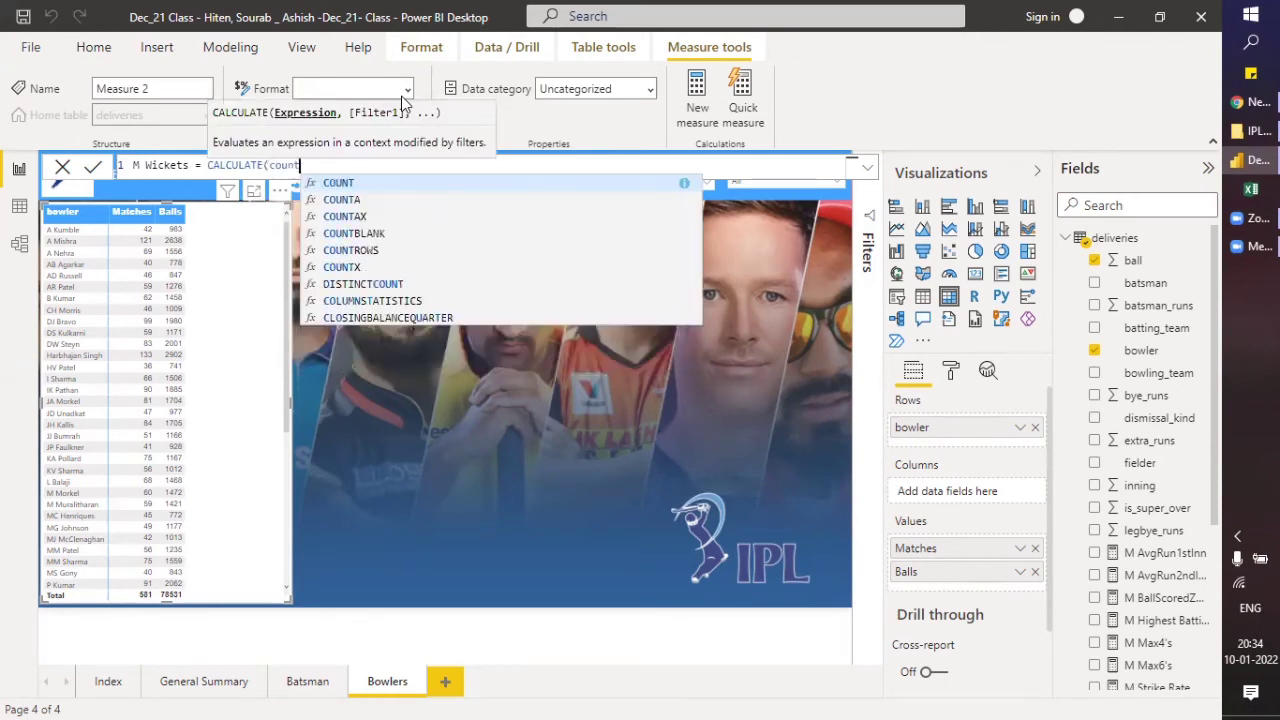
key("Tab")
type("deliveries")
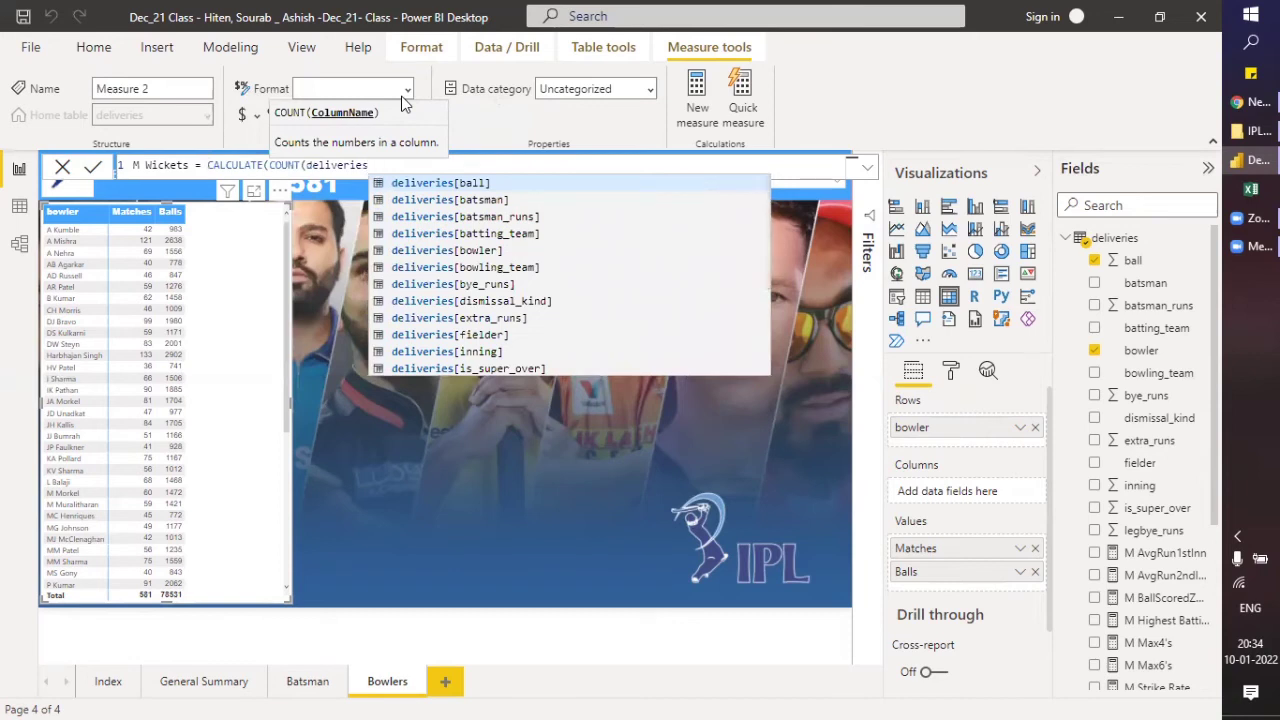
type("dis")
key("BackSpace")
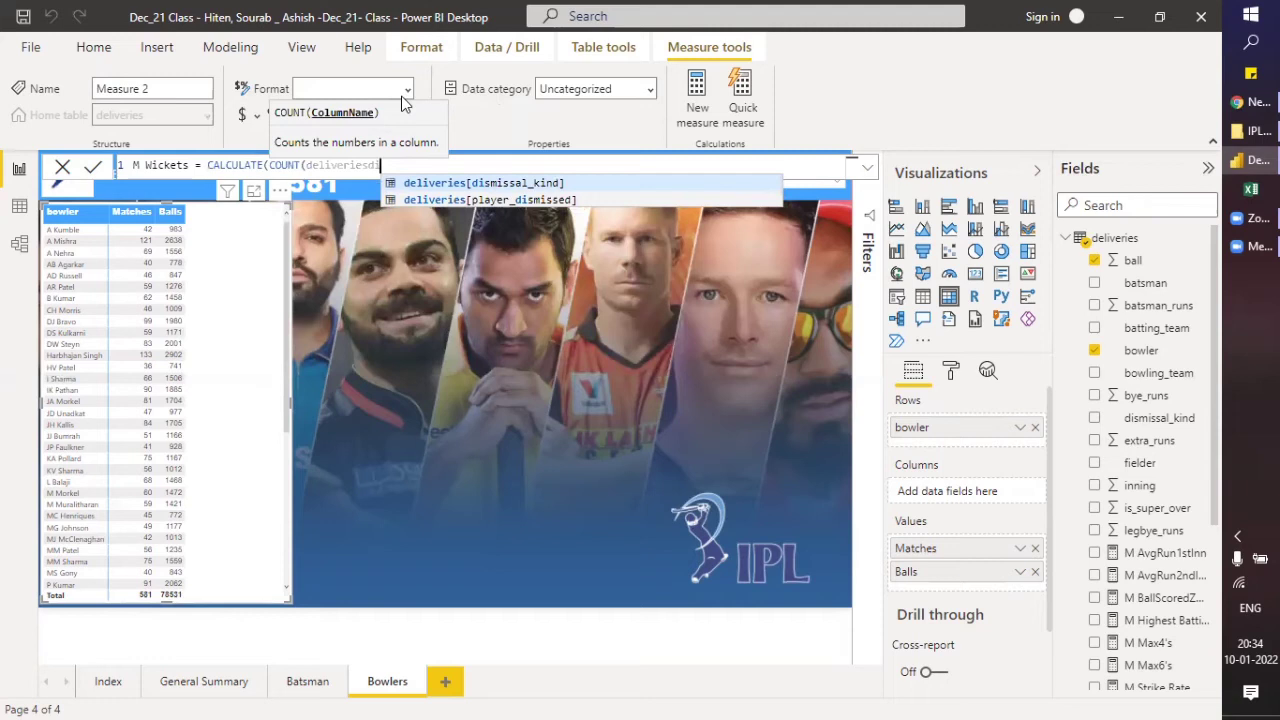
key("Tab")
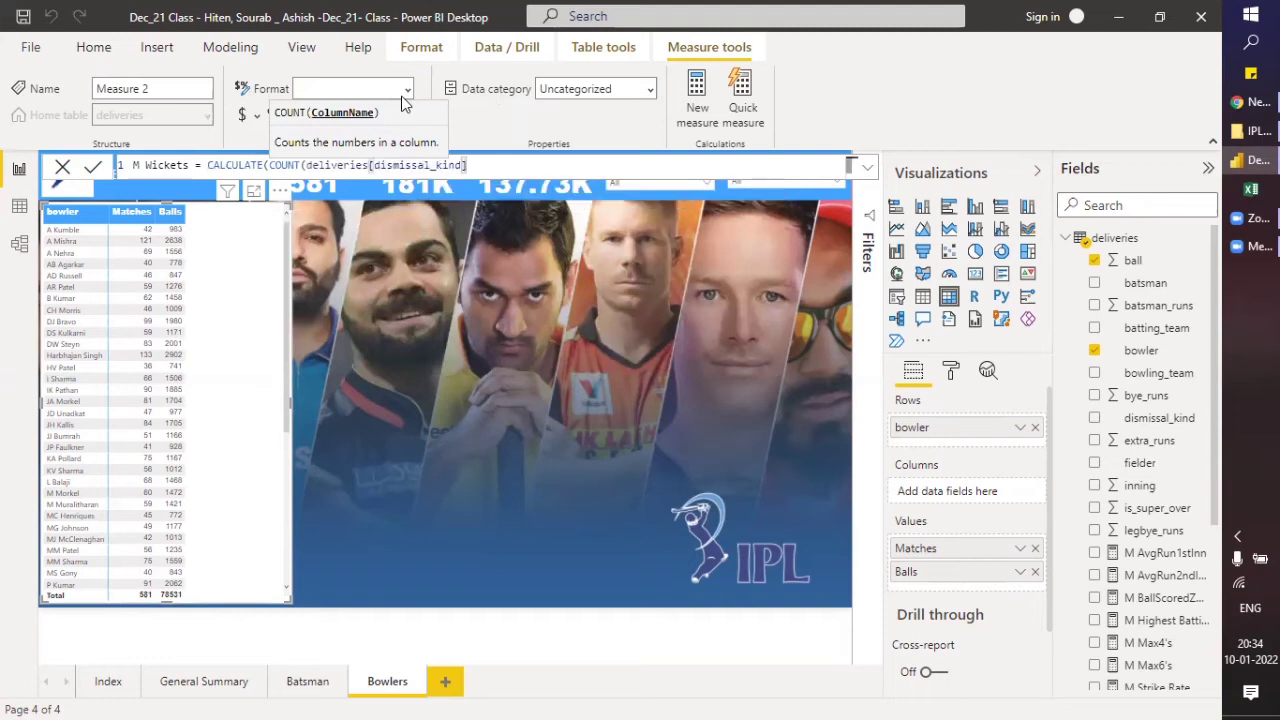
type(")")
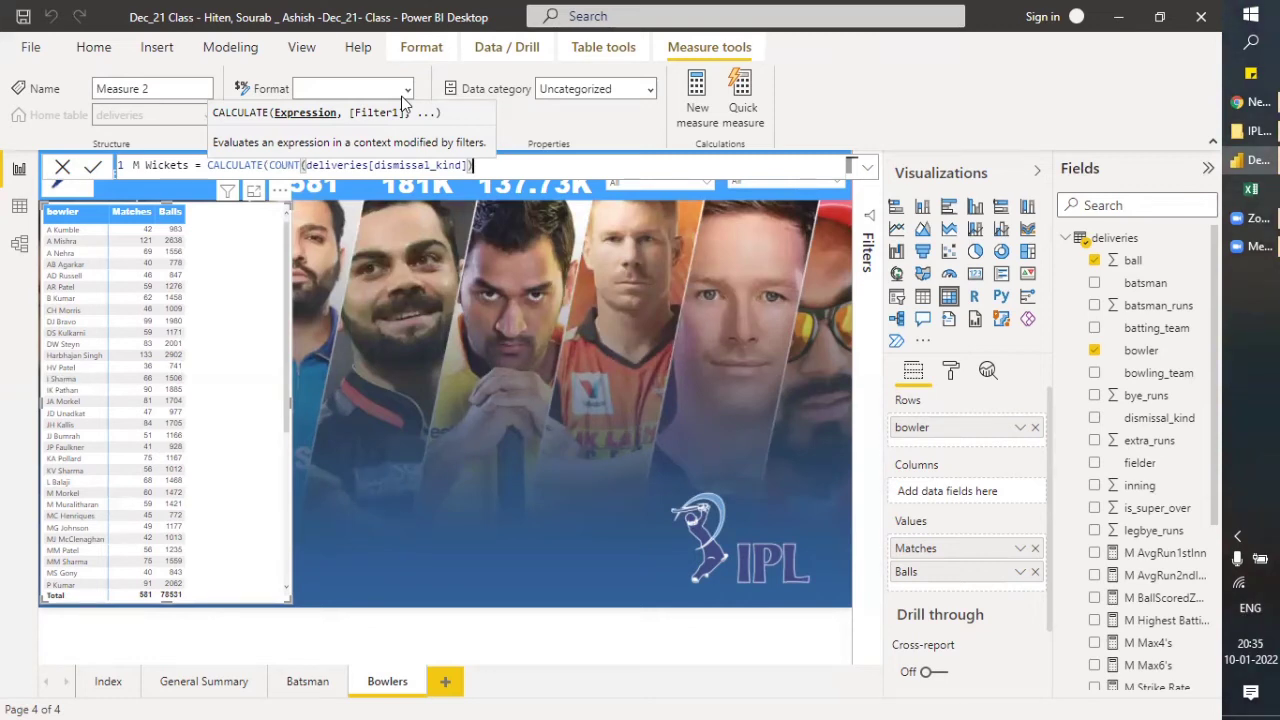
key("Left")
key("Left")
key("Left")
key("Left")
key("Left")
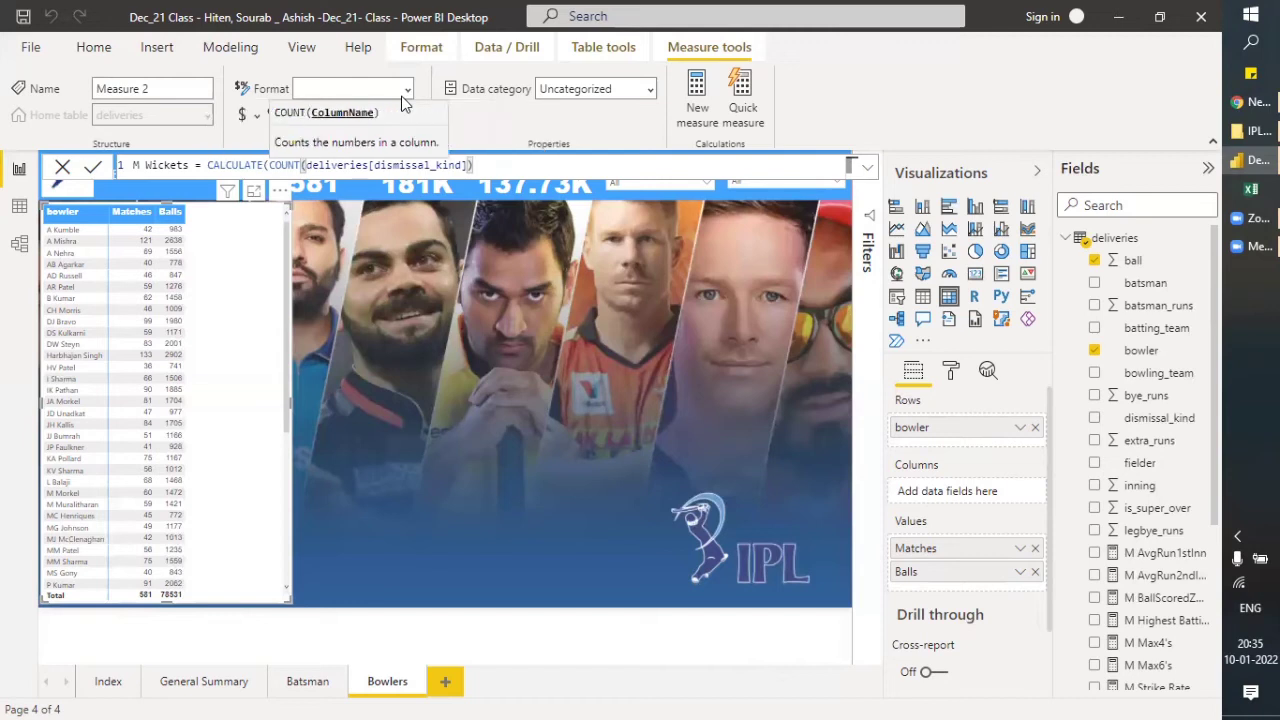
key("End")
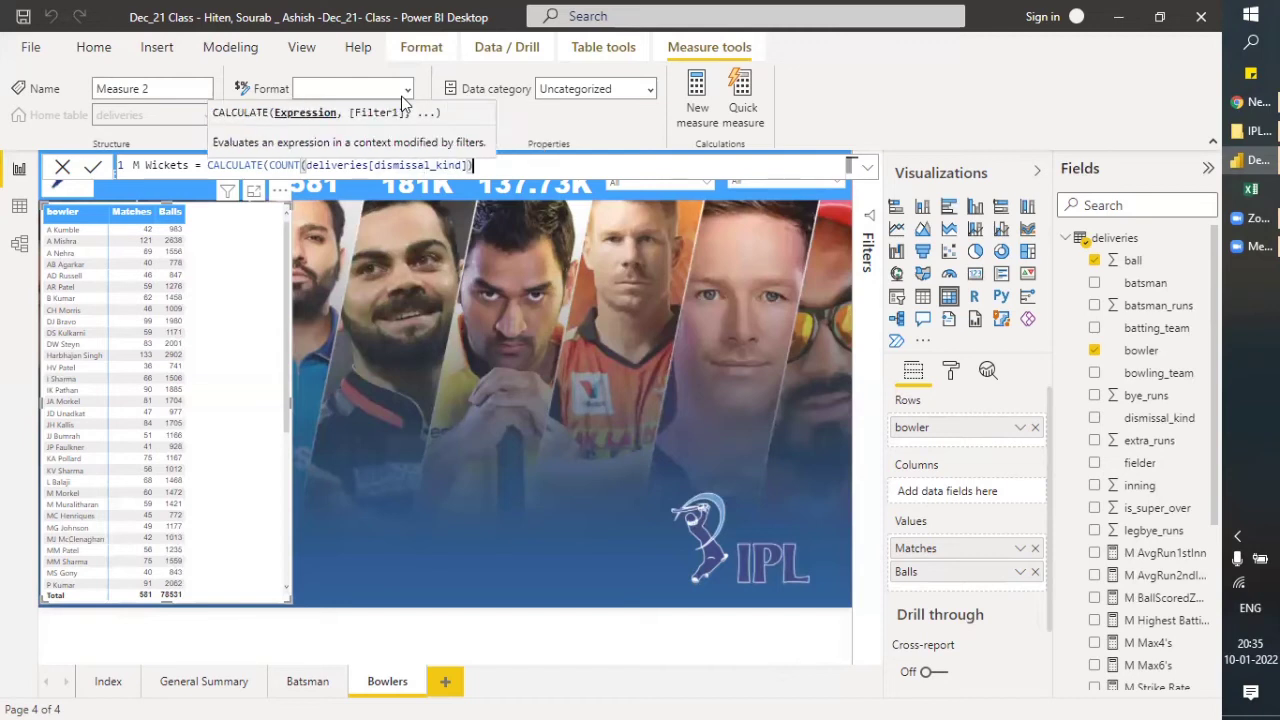
type(",")
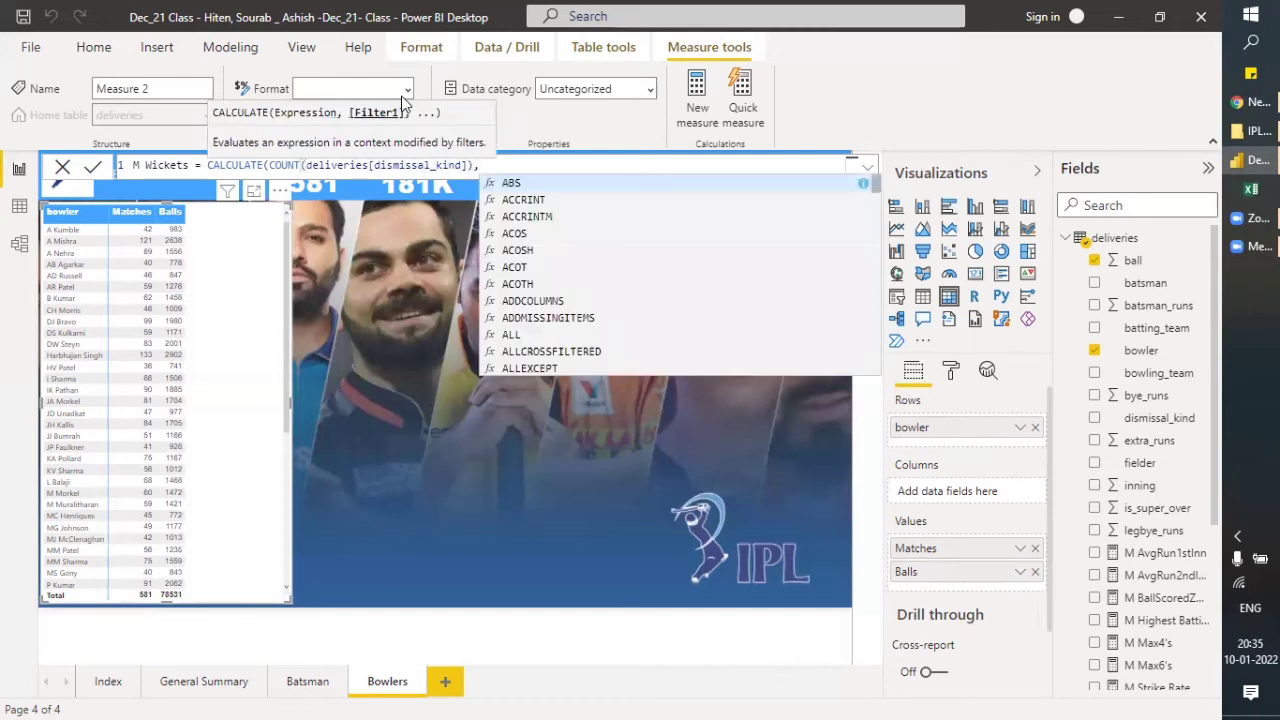
Start the CALCULATE filter on a new, indented line with a SWITCH that evaluates deliveries[dismissal_kind].
key("shift+Return")
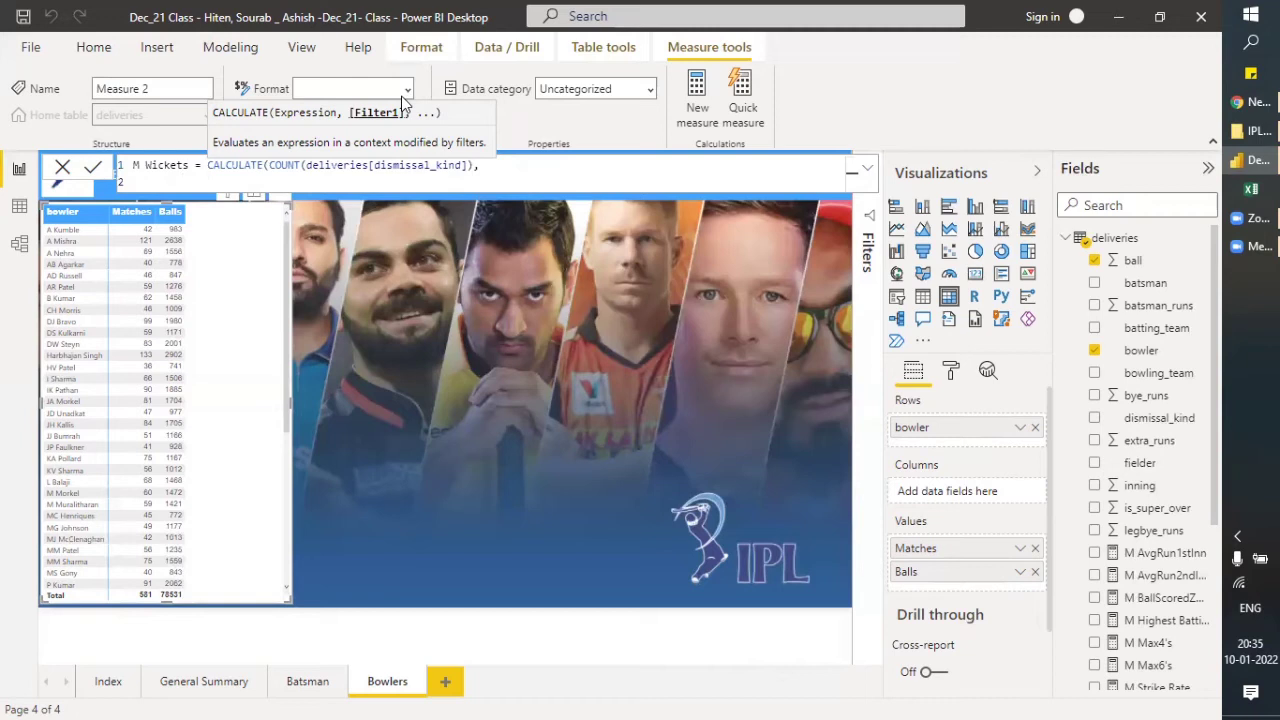
key("Tab")
key("Tab")
key("Tab")
type("swit")
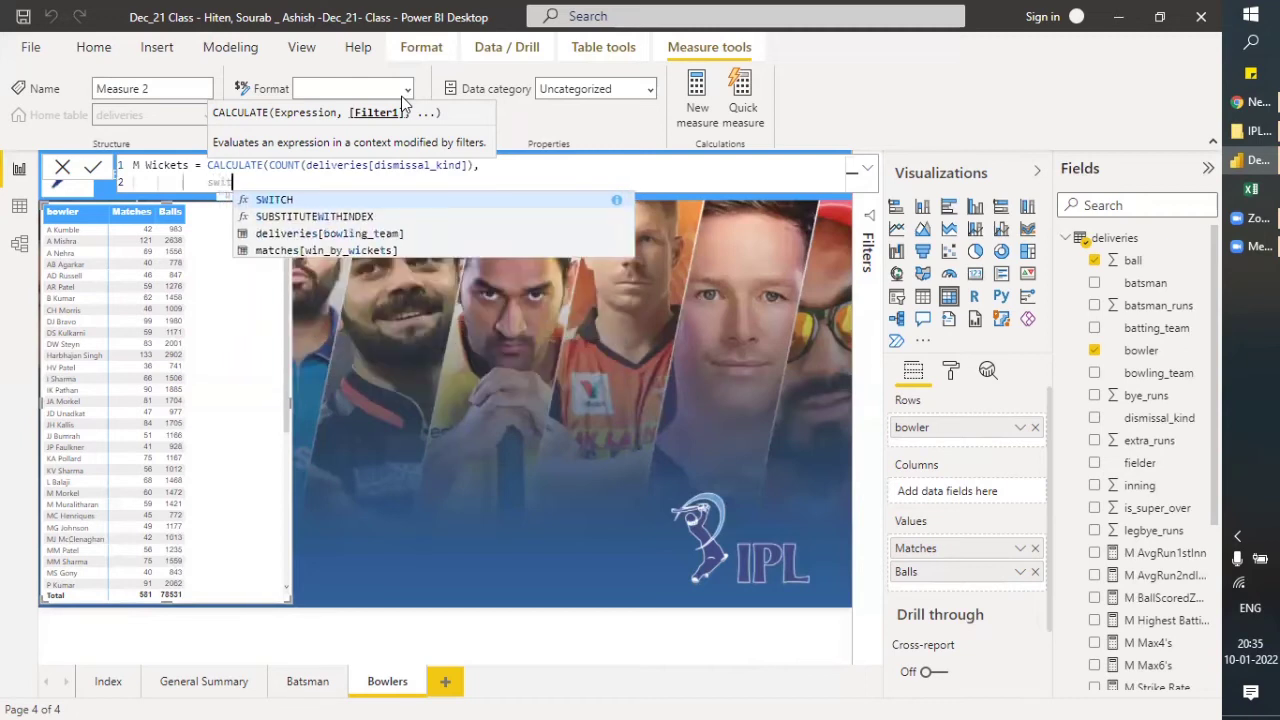
key("Tab")
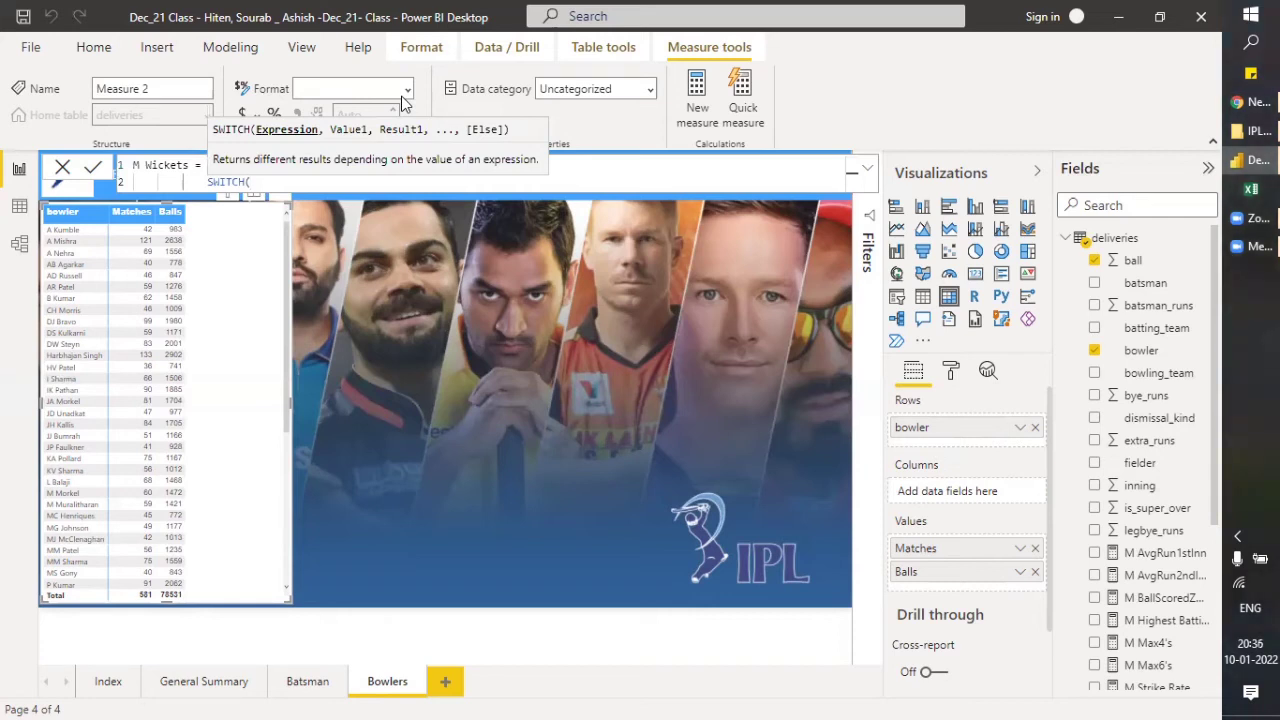
type("deli")
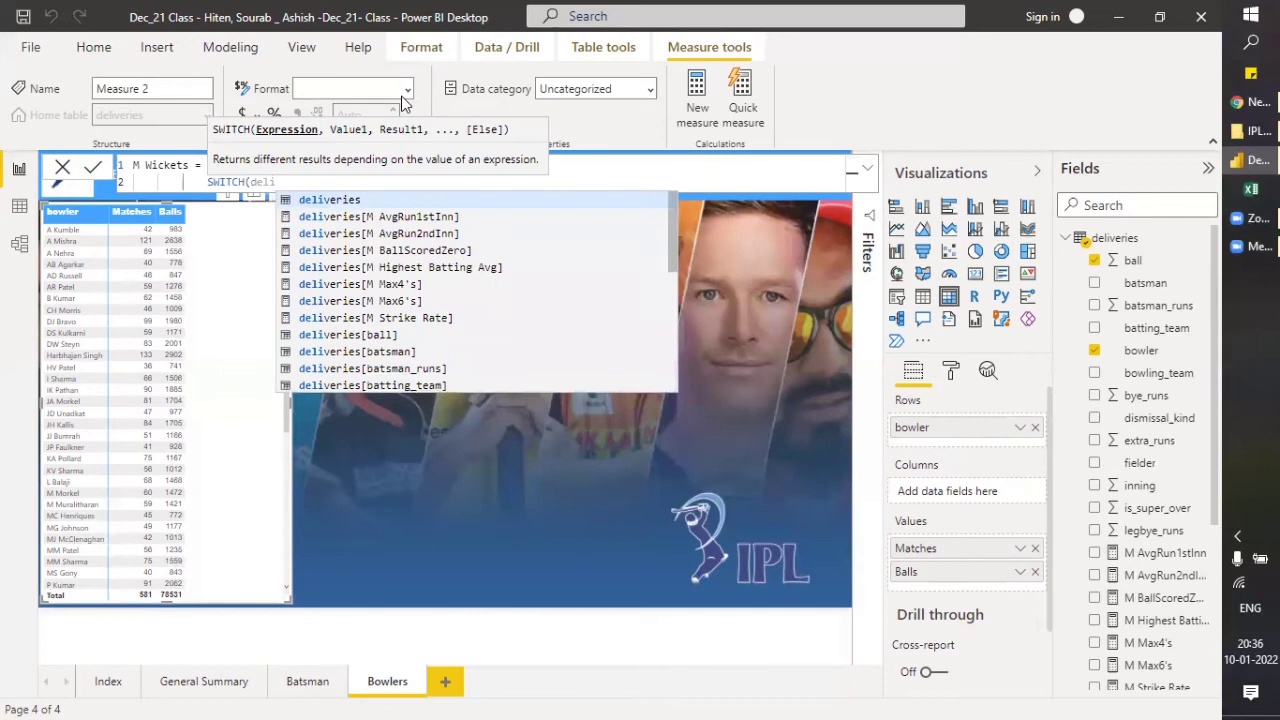
type("veries[")
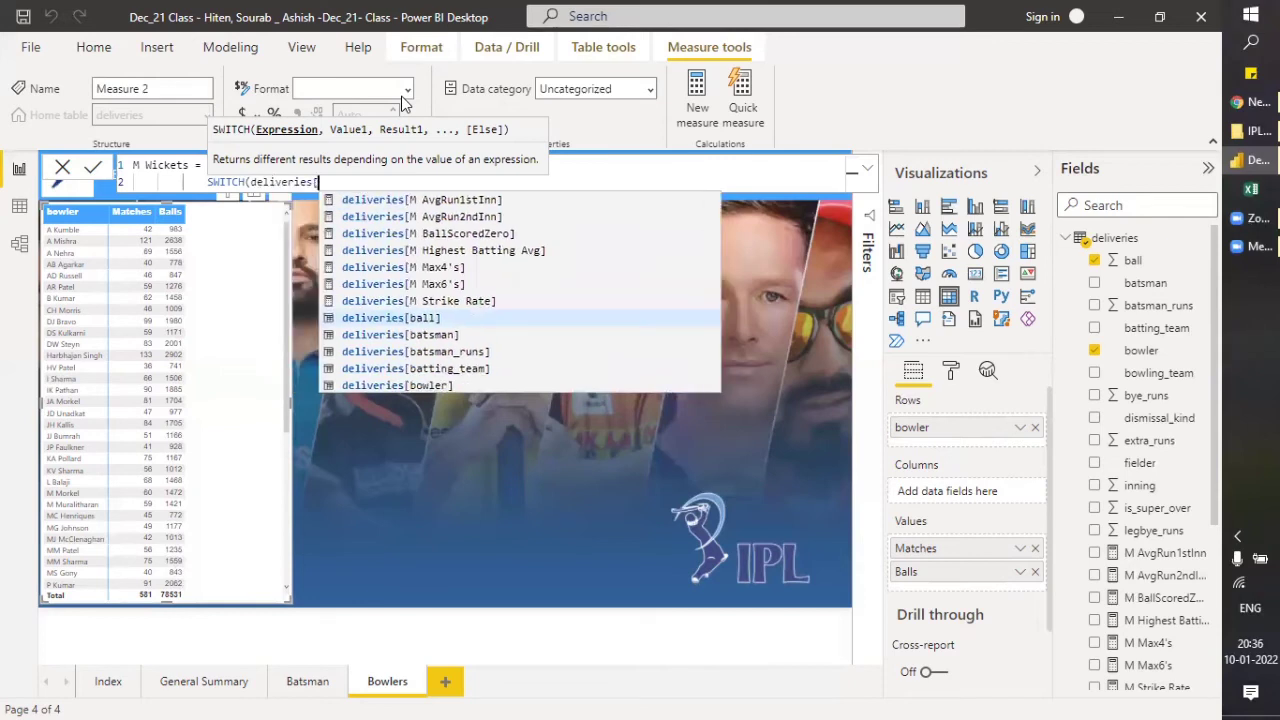
type("di")
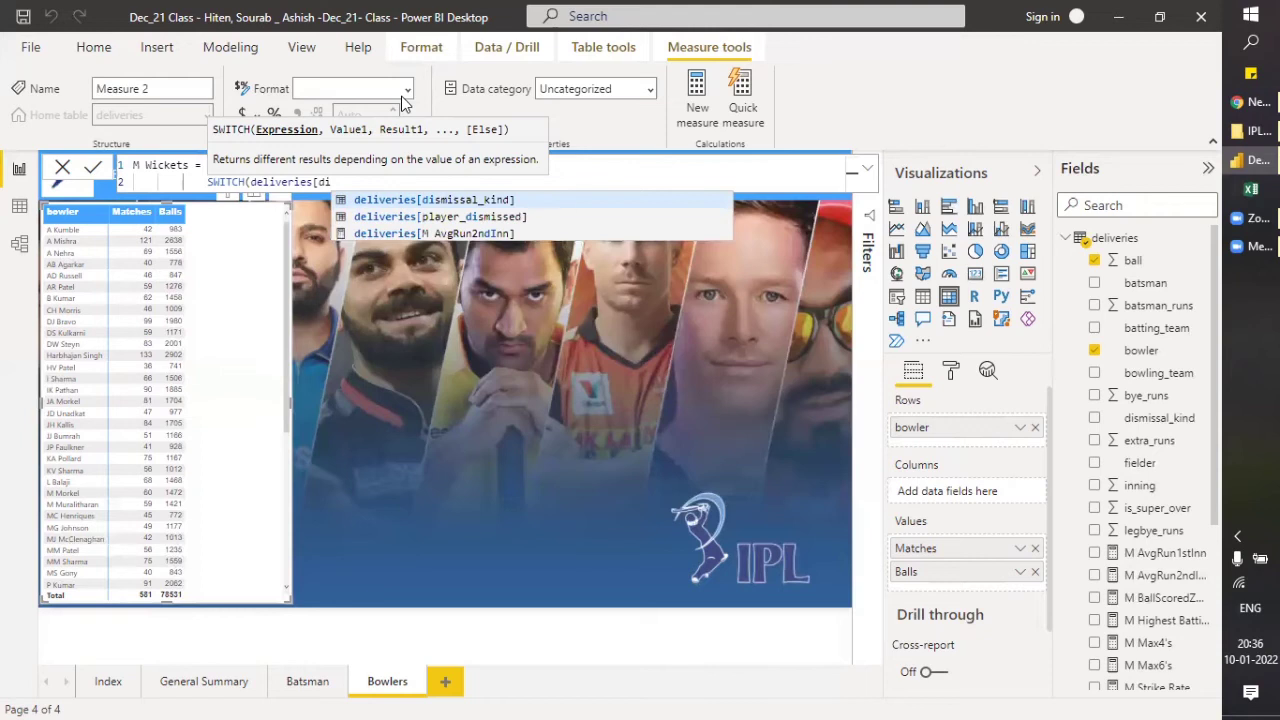
key("Tab")
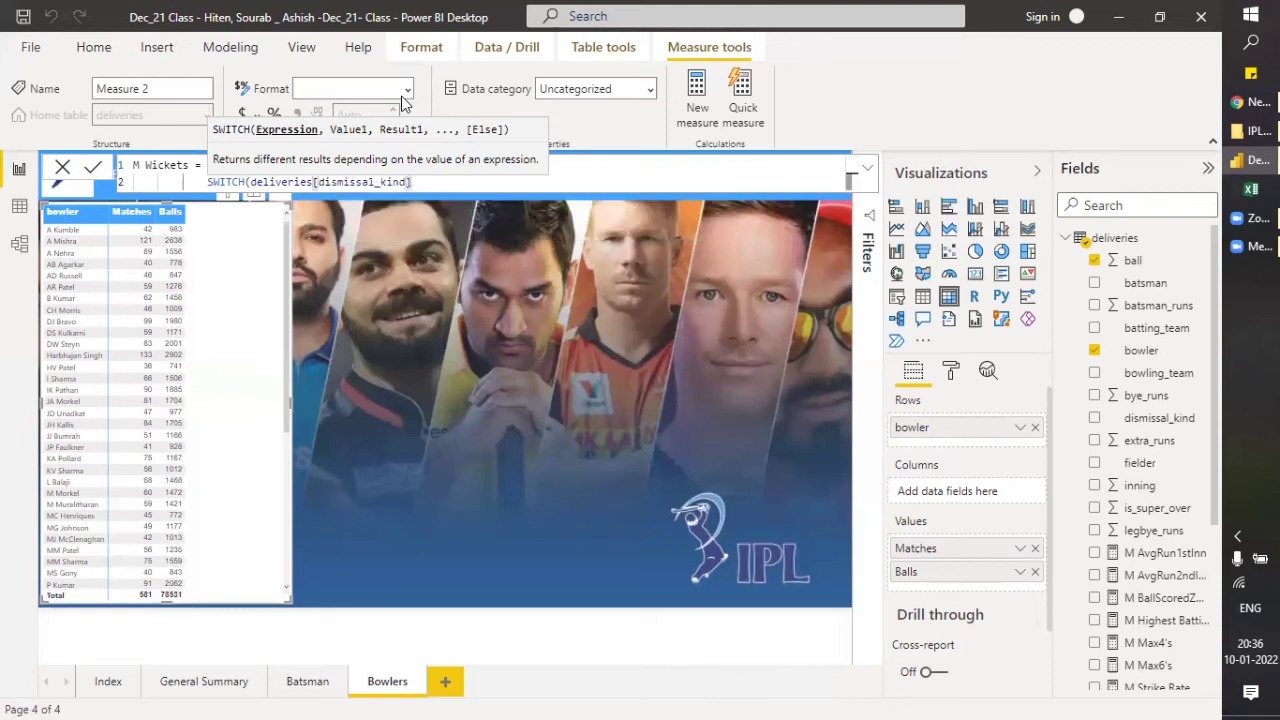
type(",")
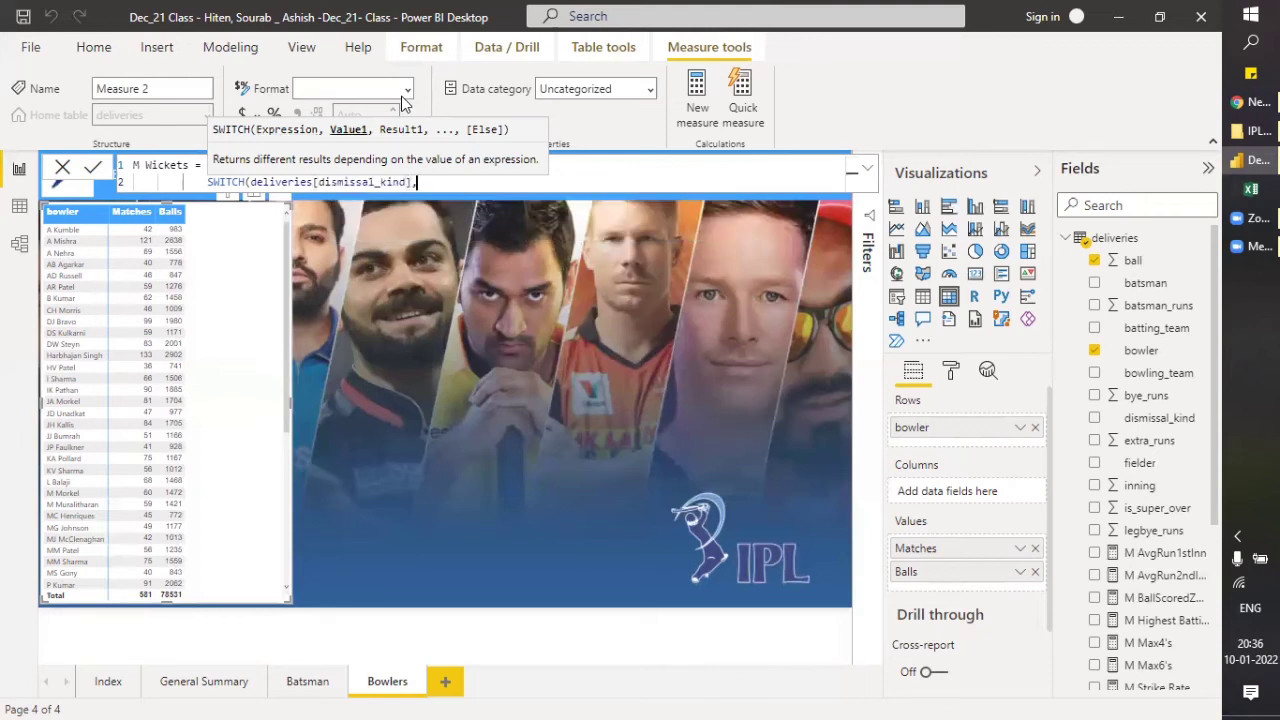
Add a SWITCH case on its own line that returns FALSE() for "Run Out".
key("shift+Return")
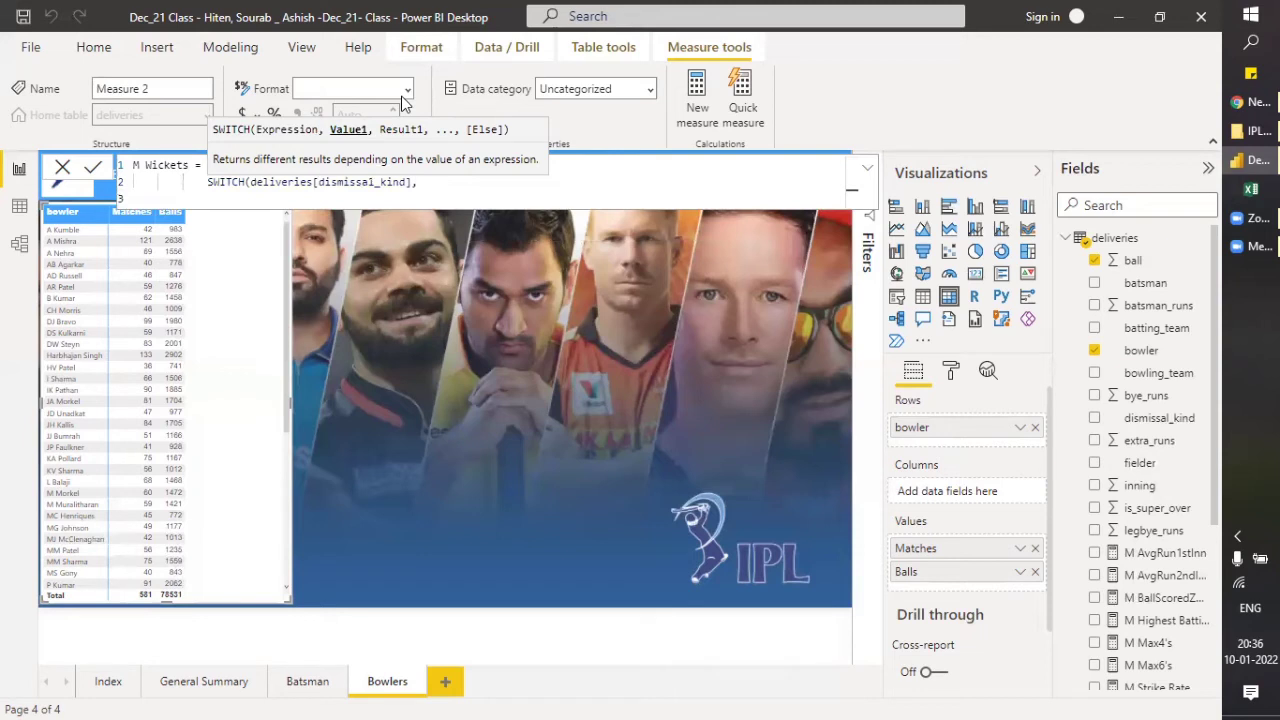
key("Tab")
key("Tab")
type("\"b")
type("un Out")
type("\"")
type(",")
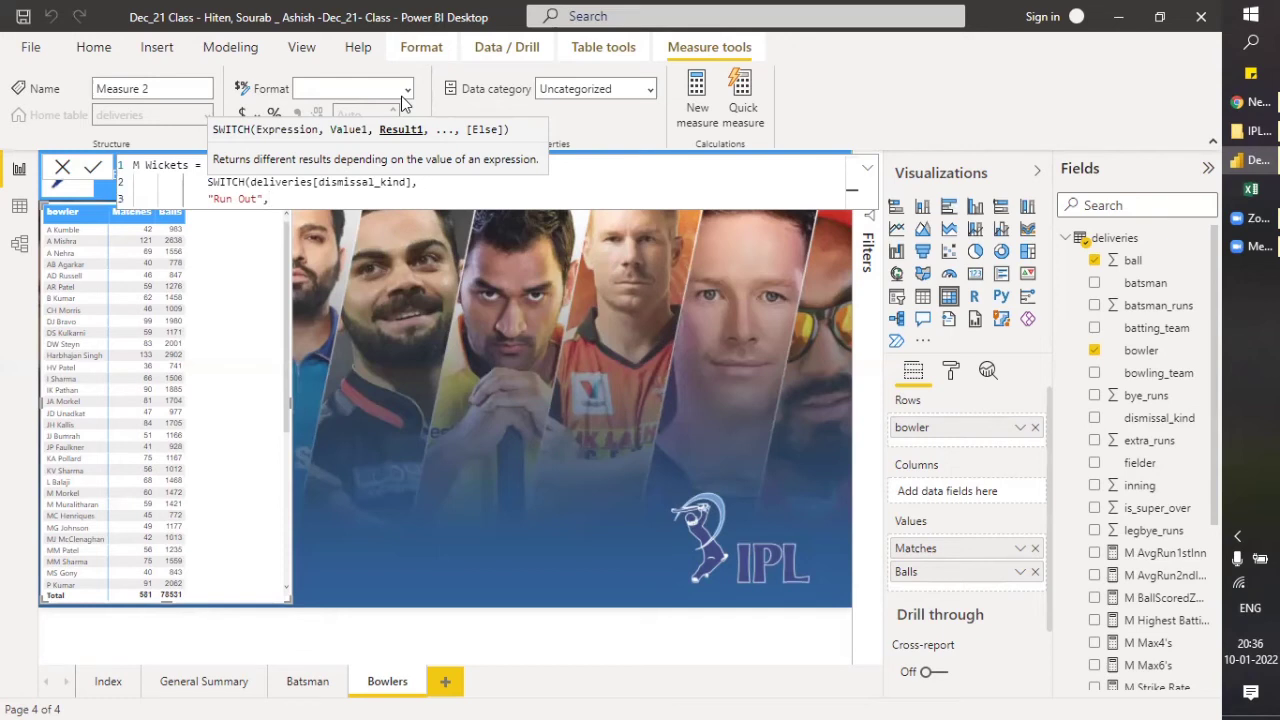
type("fa")
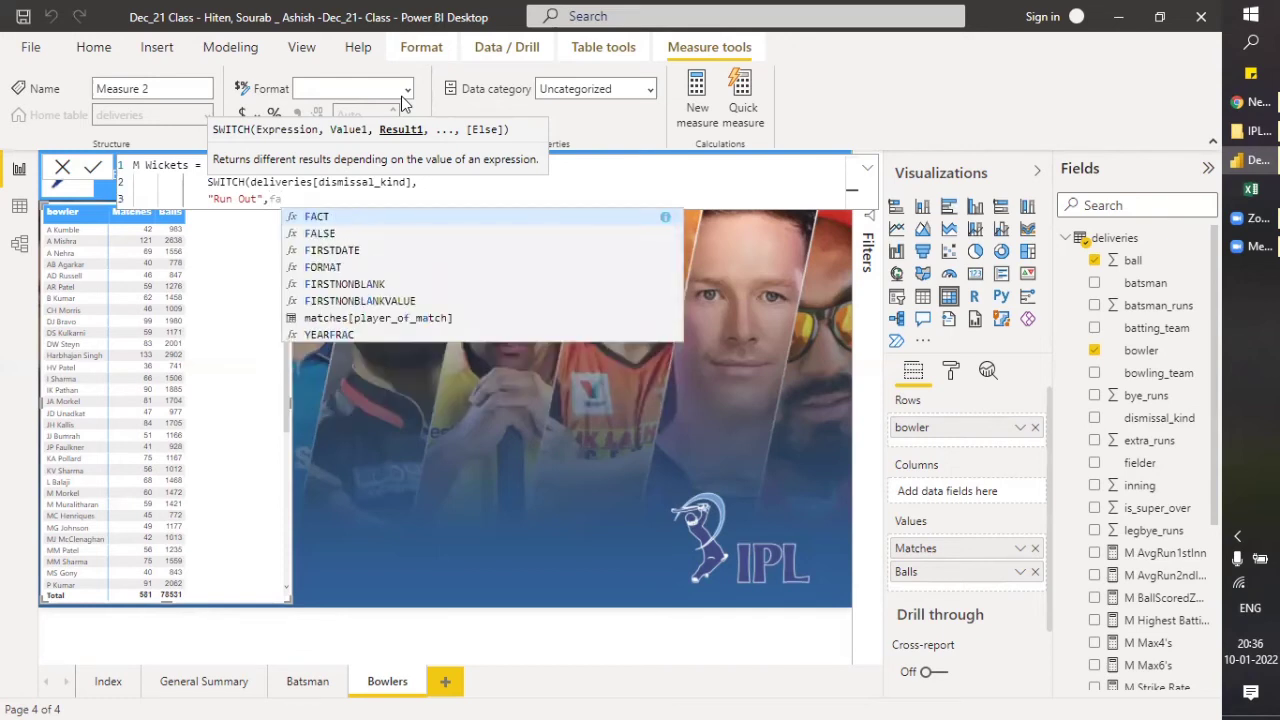
type("l")
key("Tab")
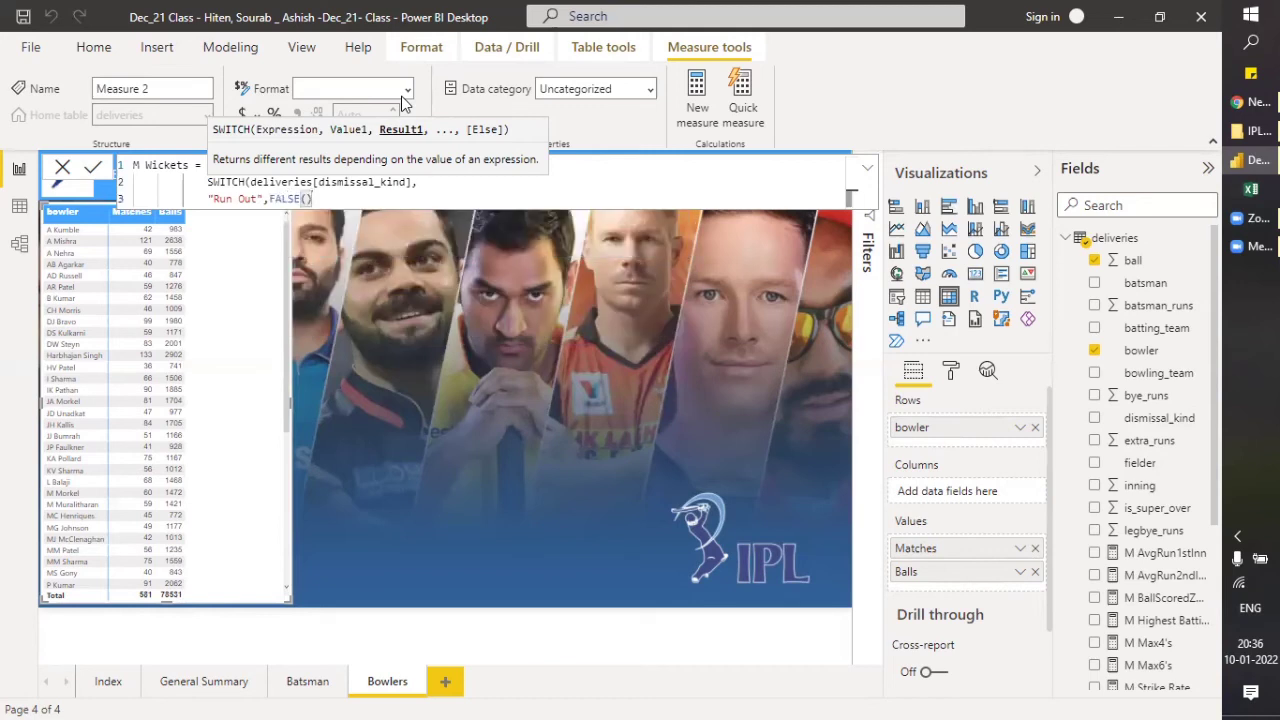
type(",")
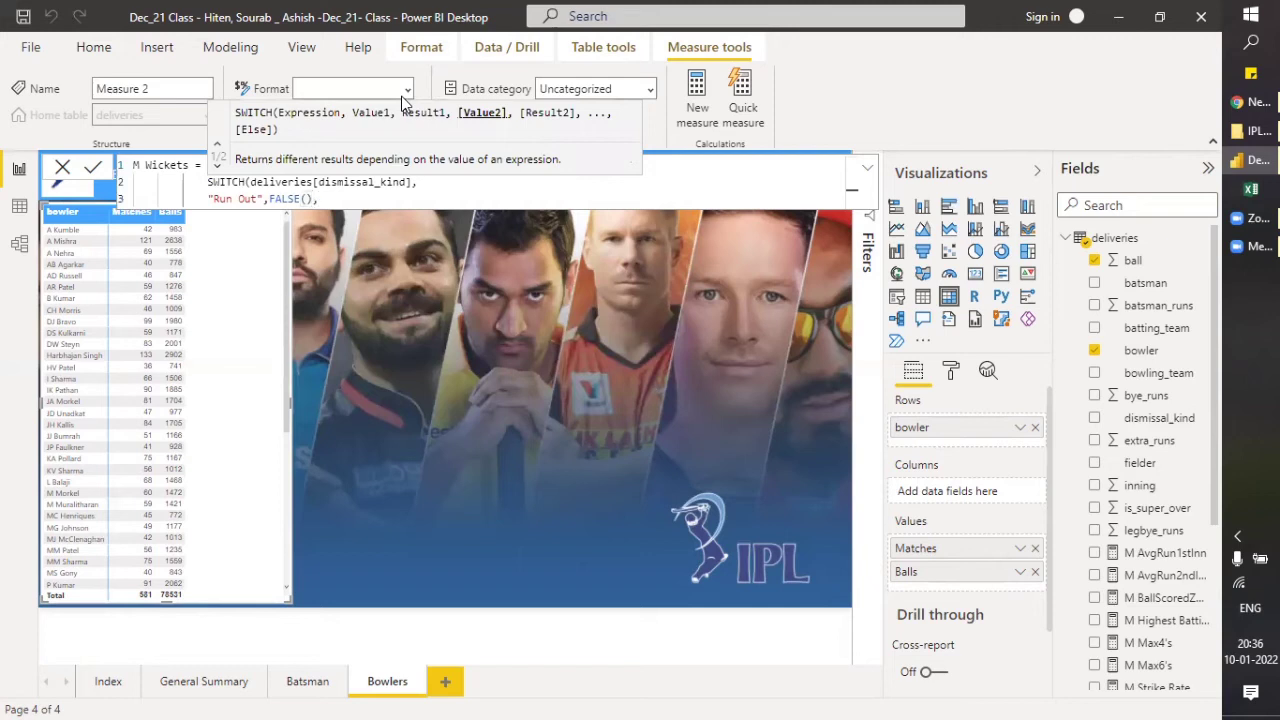
Add a second SWITCH case on its own line that returns FALSE() for "Retired Hurt".
key("shift+Return")
key("Tab")
key("Tab")
key("Tab")
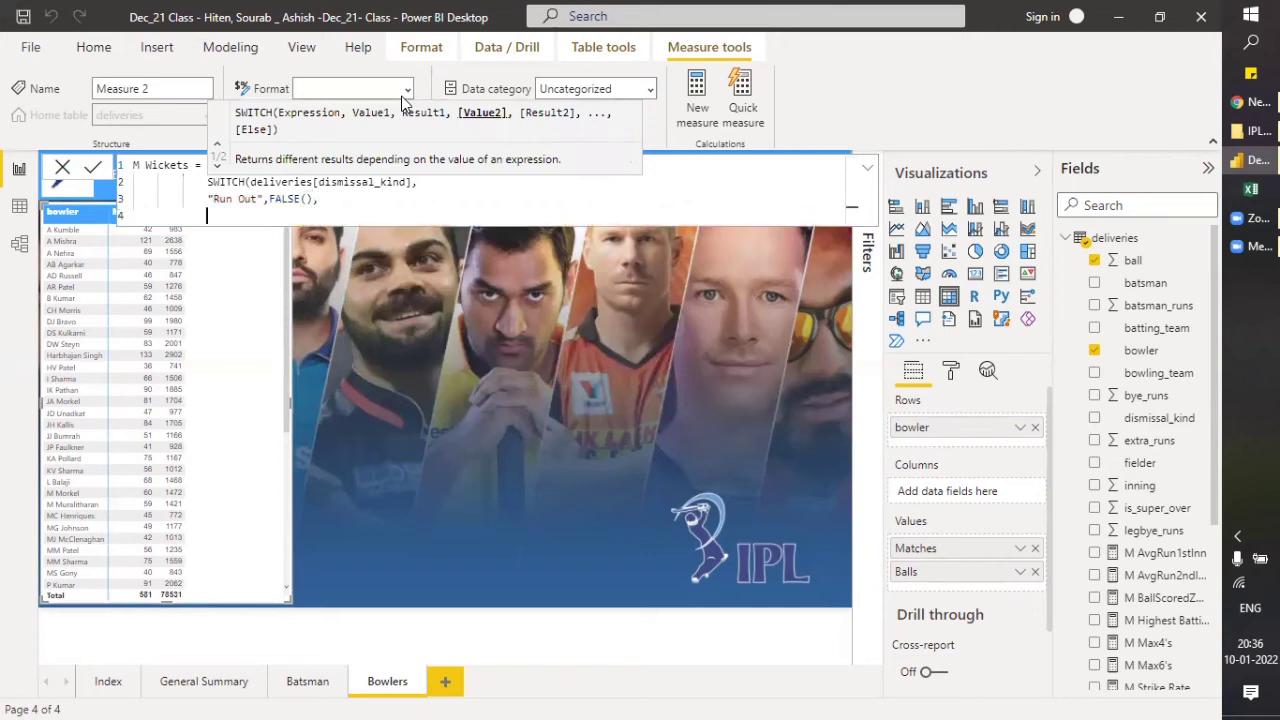
type("\"Retired Hurt\",fals")
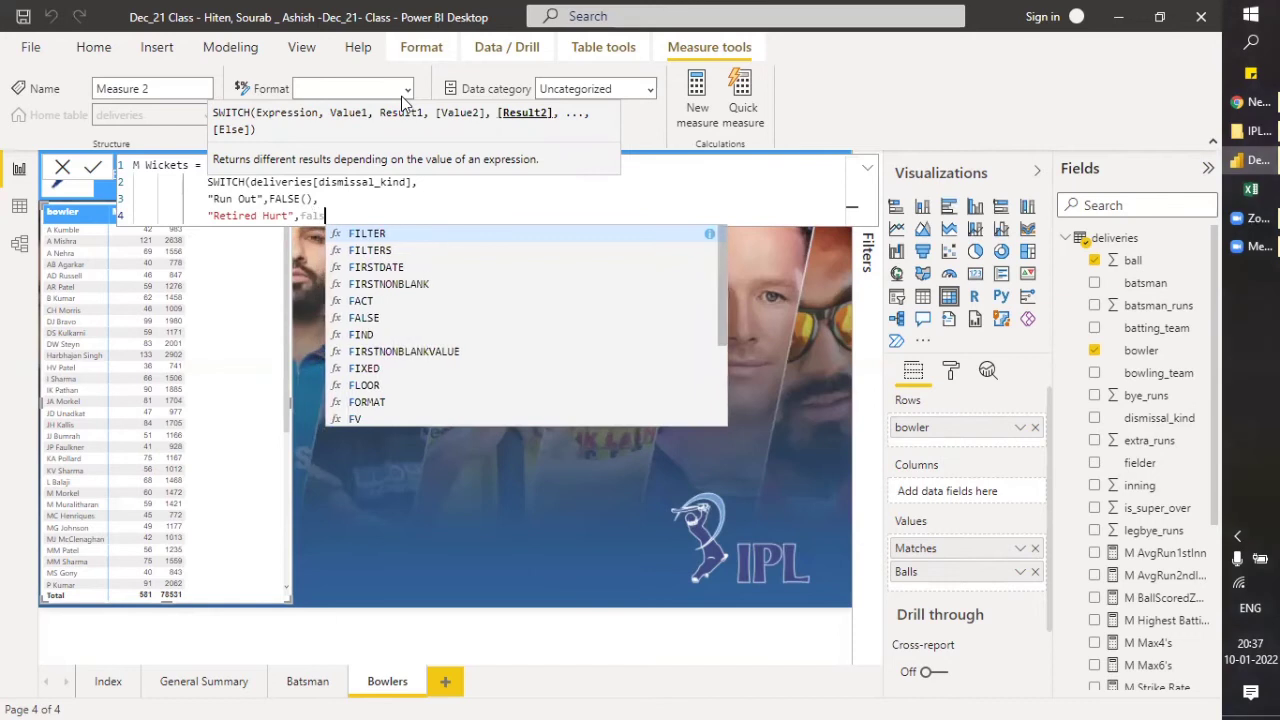
key("Tab")
type(")")
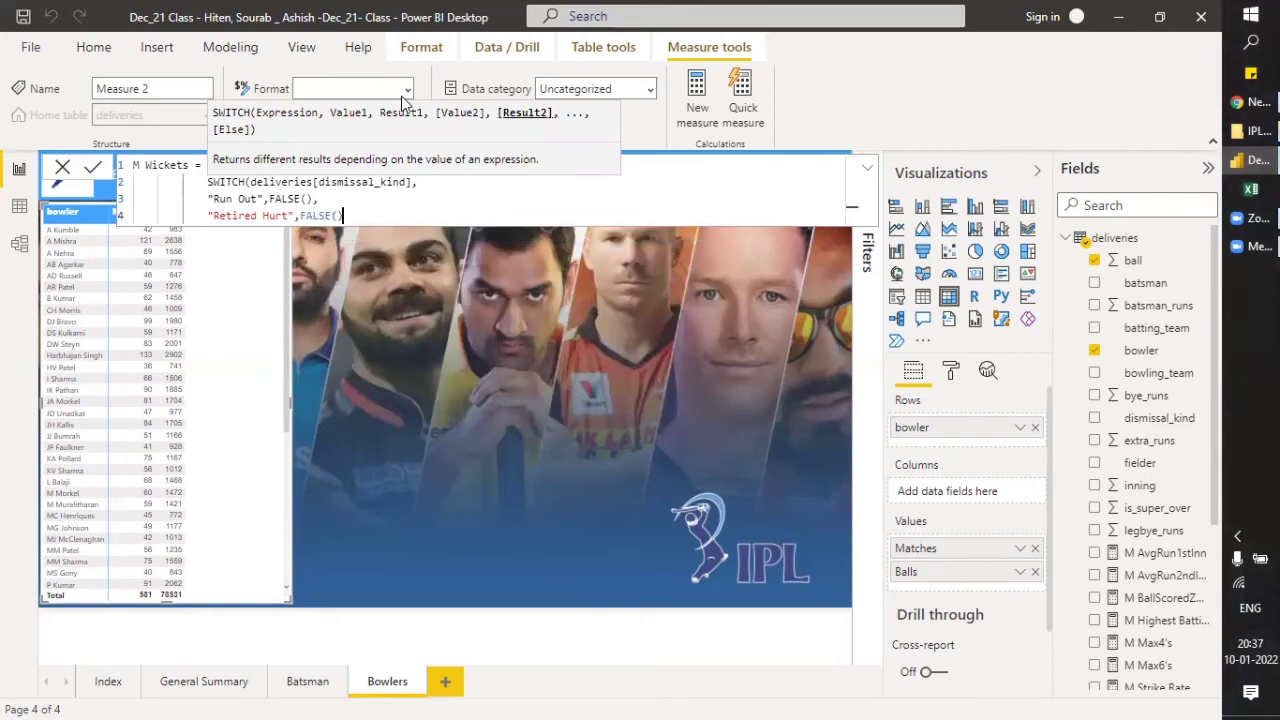
key("BackSpace")
key("BackSpace")
type(",")
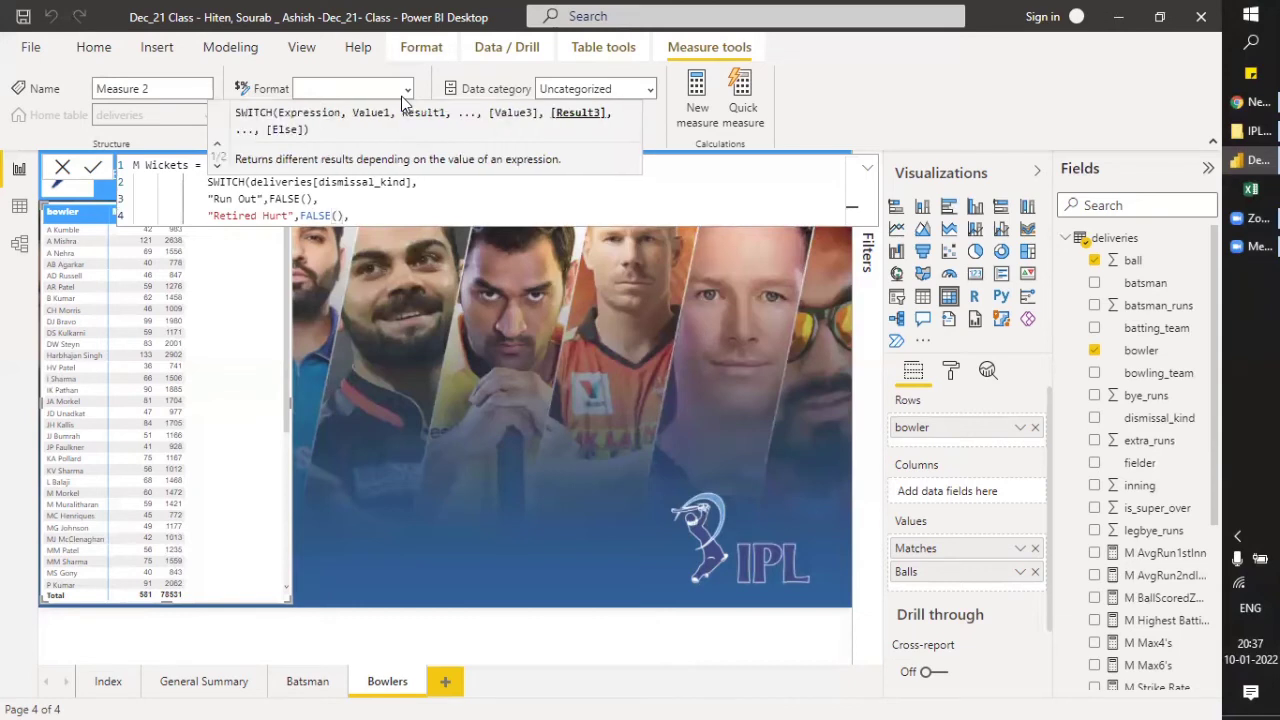
Add a third SWITCH case on its own line that returns FALSE() for an empty string "".
key("Return")
key("Tab")
key("Tab")
key("Tab")
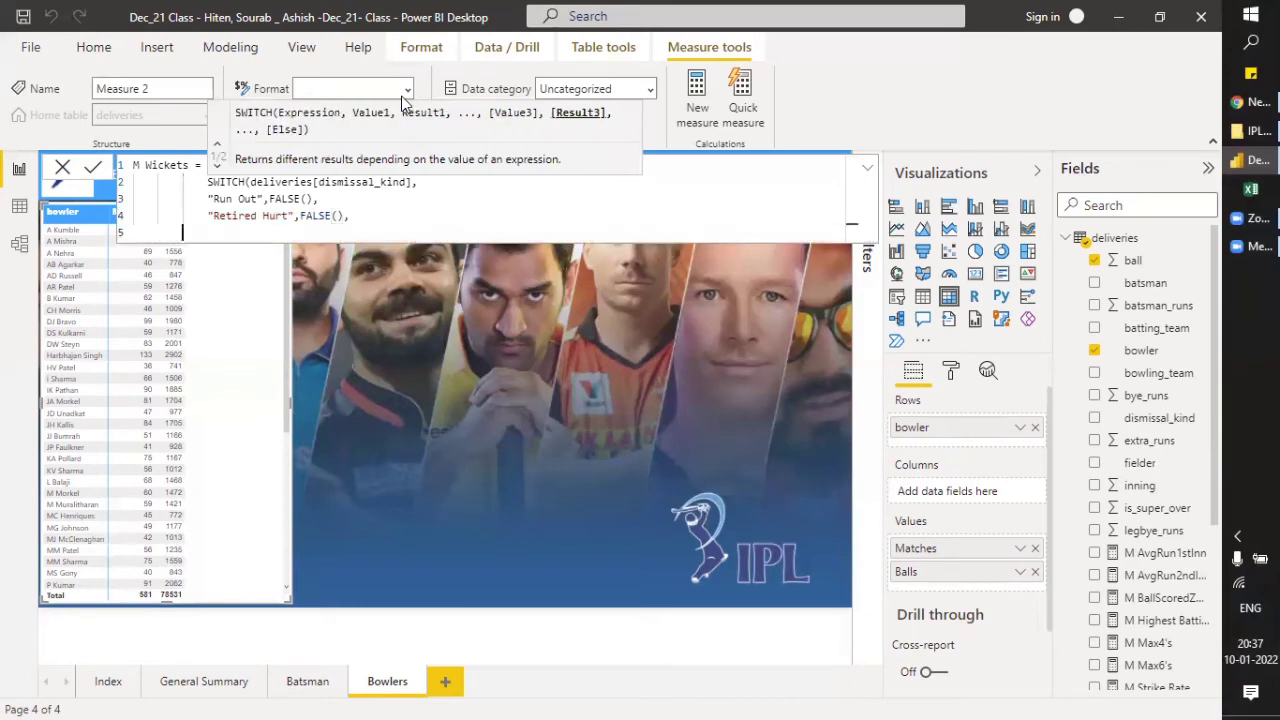
type("\"")
type(",FALSE()")
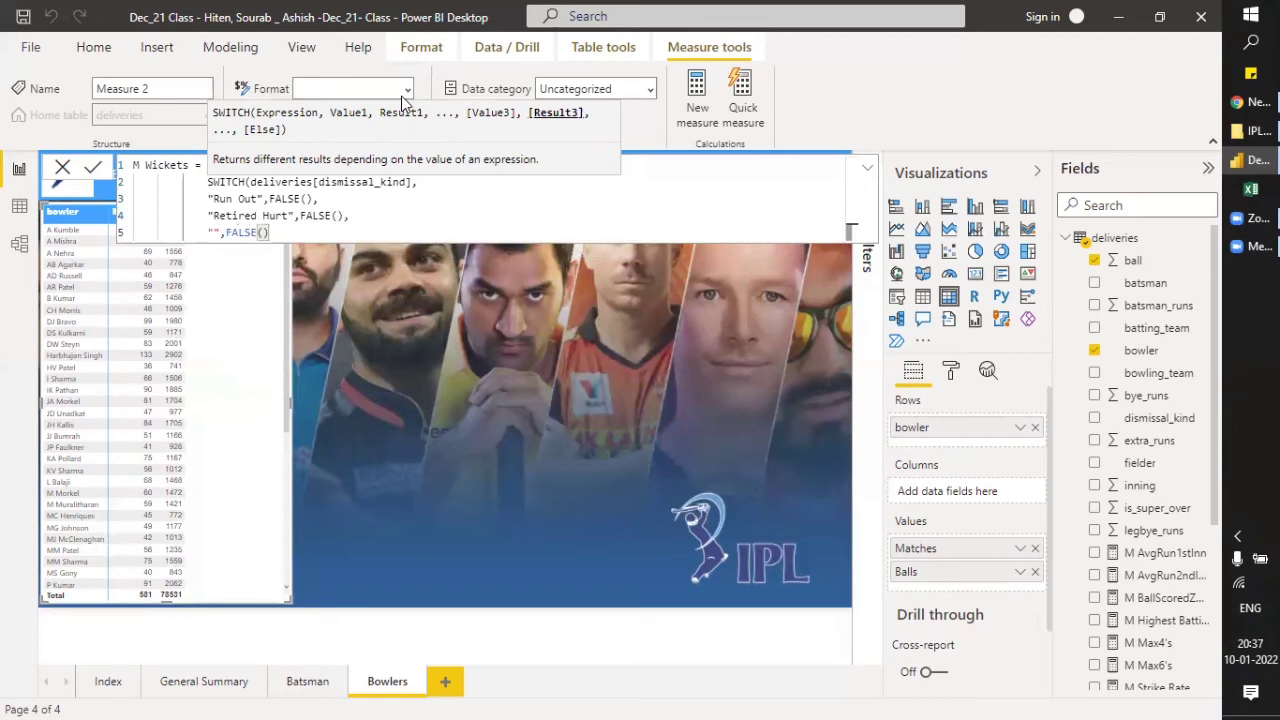
type(",")
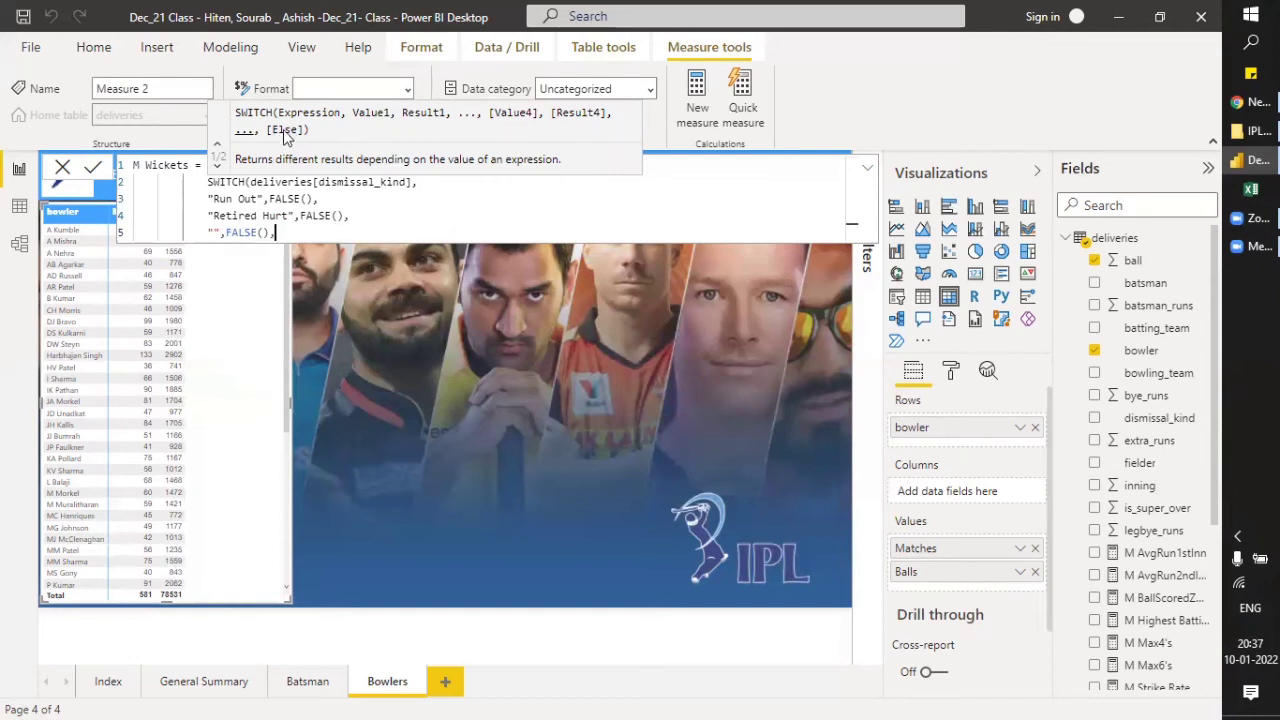
Set TRUE() as the SWITCH's else result, close both functions, and commit the M Wickets measure.
key("shift+Return")
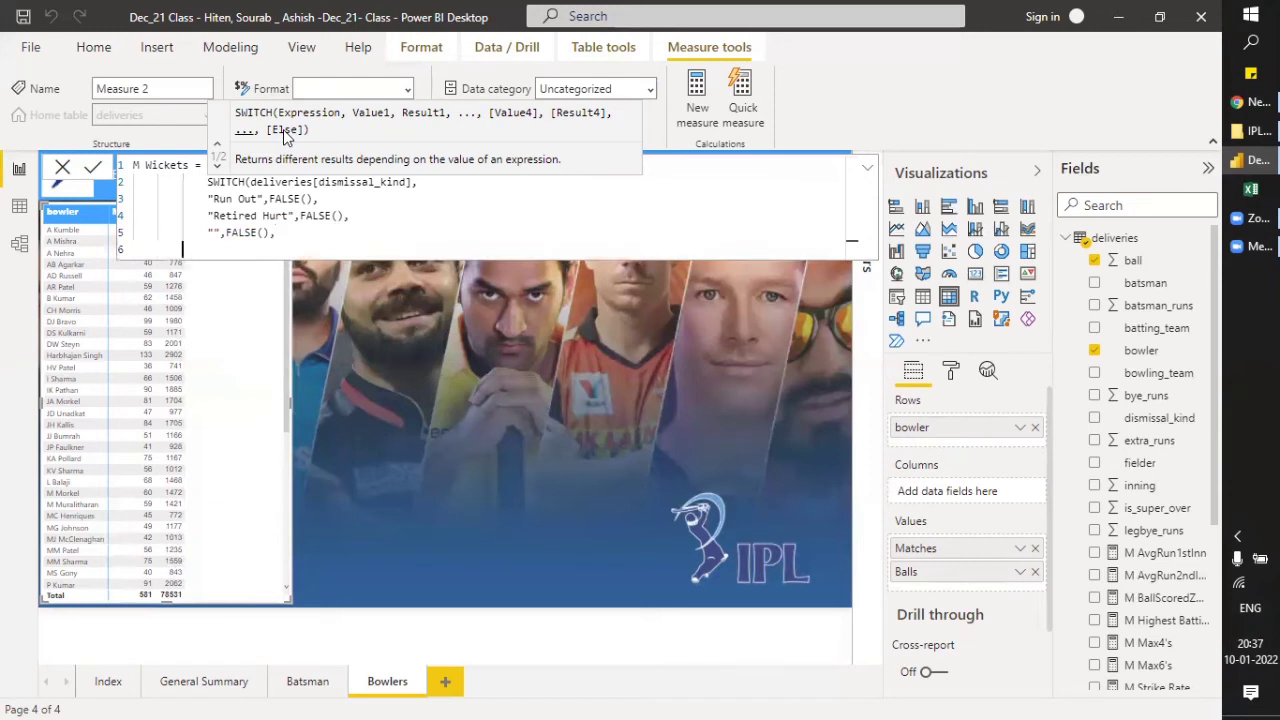
type("ture")
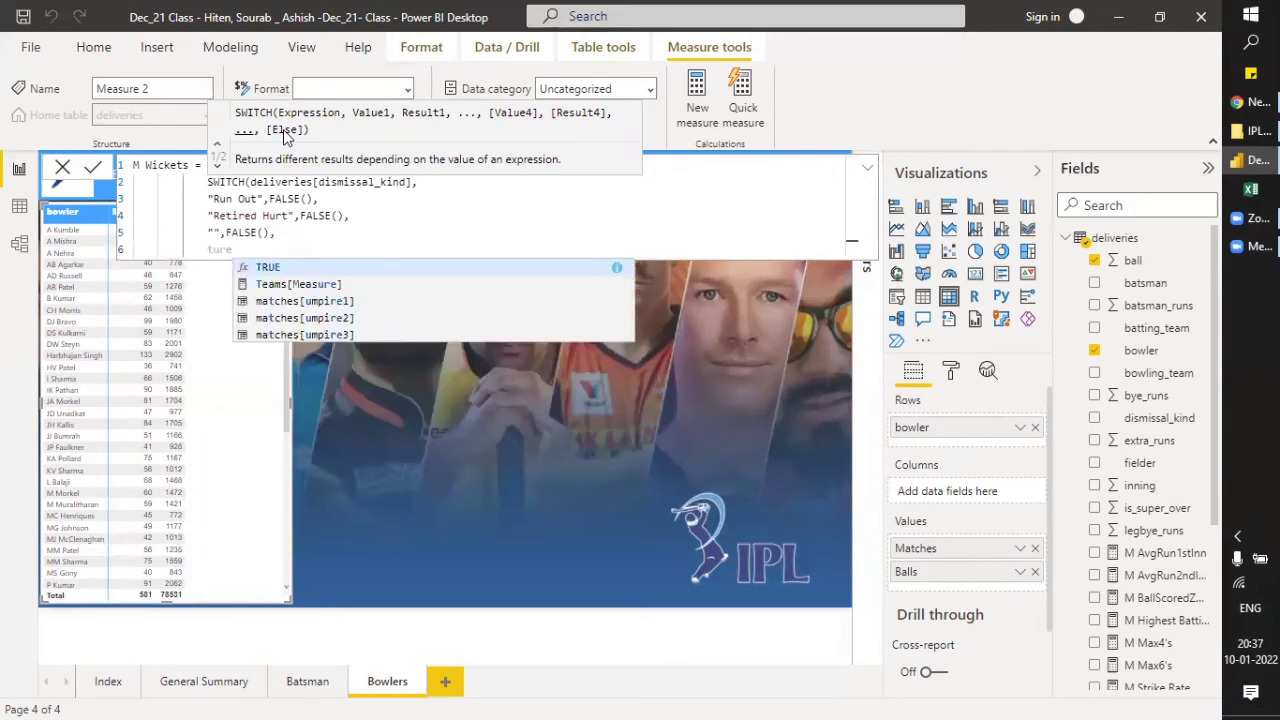
key("Tab")
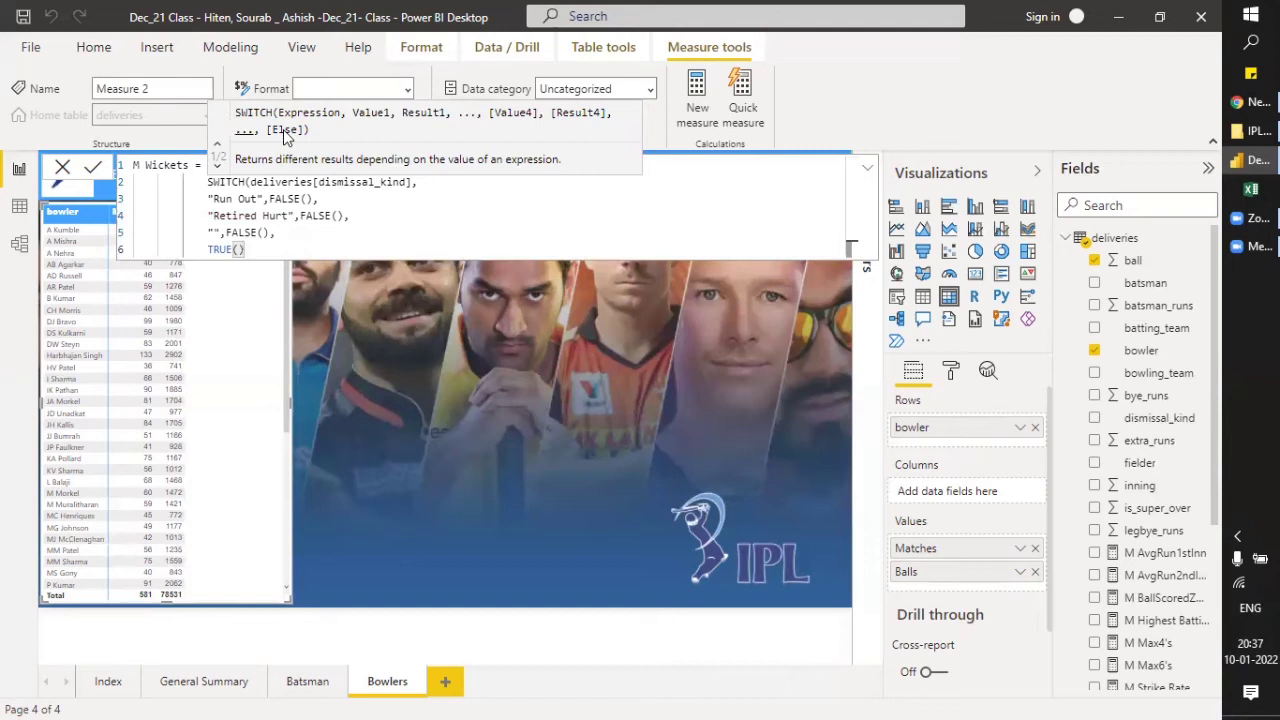
type("))")
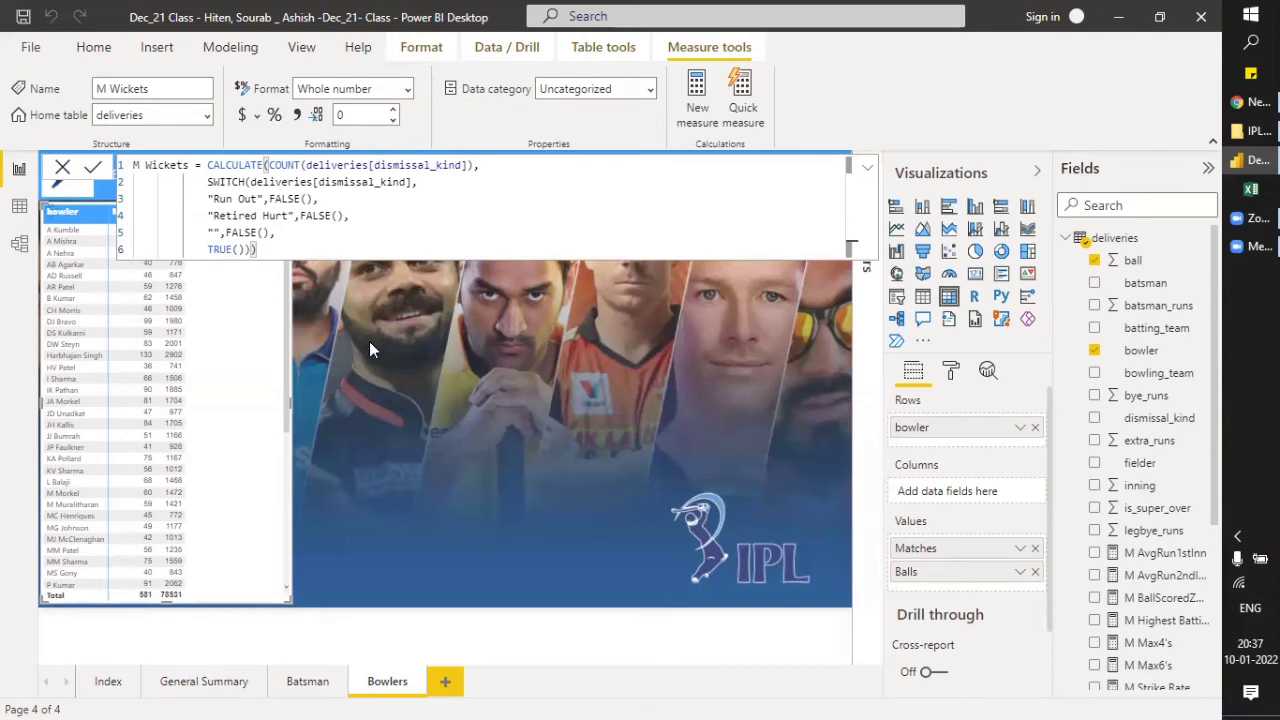
left_click(416, 360)
scroll(1155, 628, "down", 2)
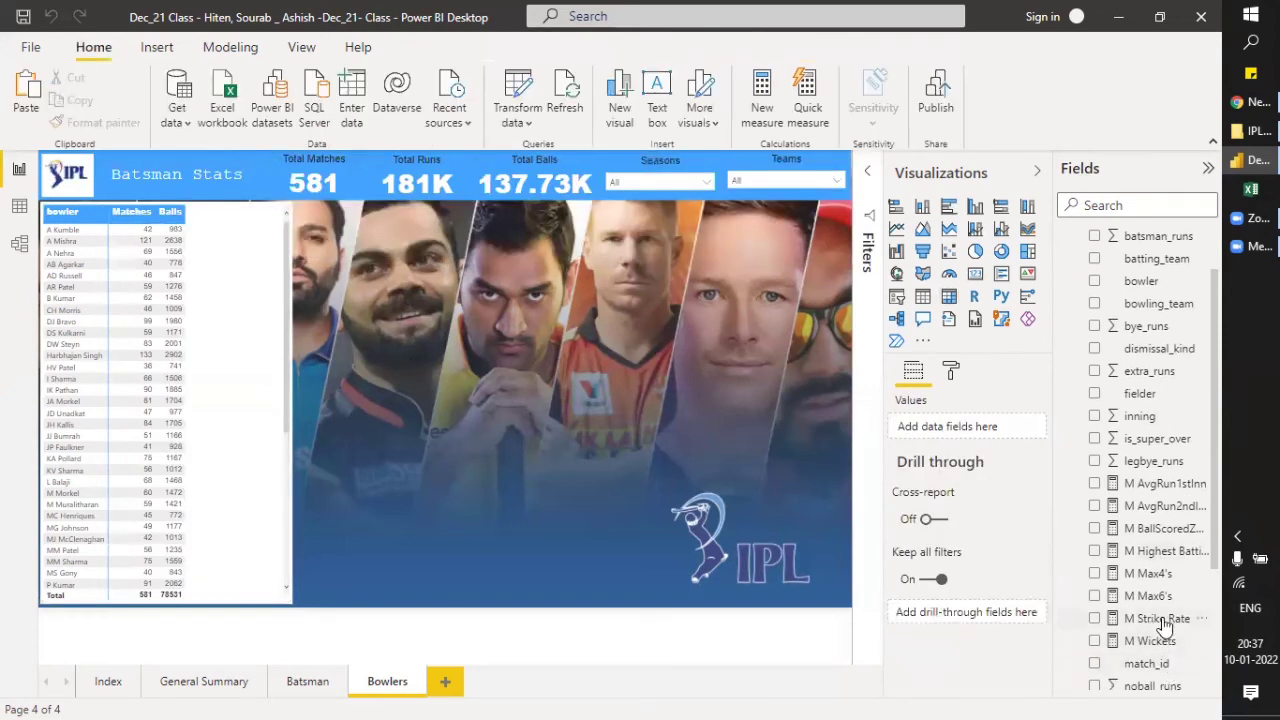
Add the M Wickets measure to the bowler matrix's values and narrow the matrix to fit its columns.
left_click(1150, 641)
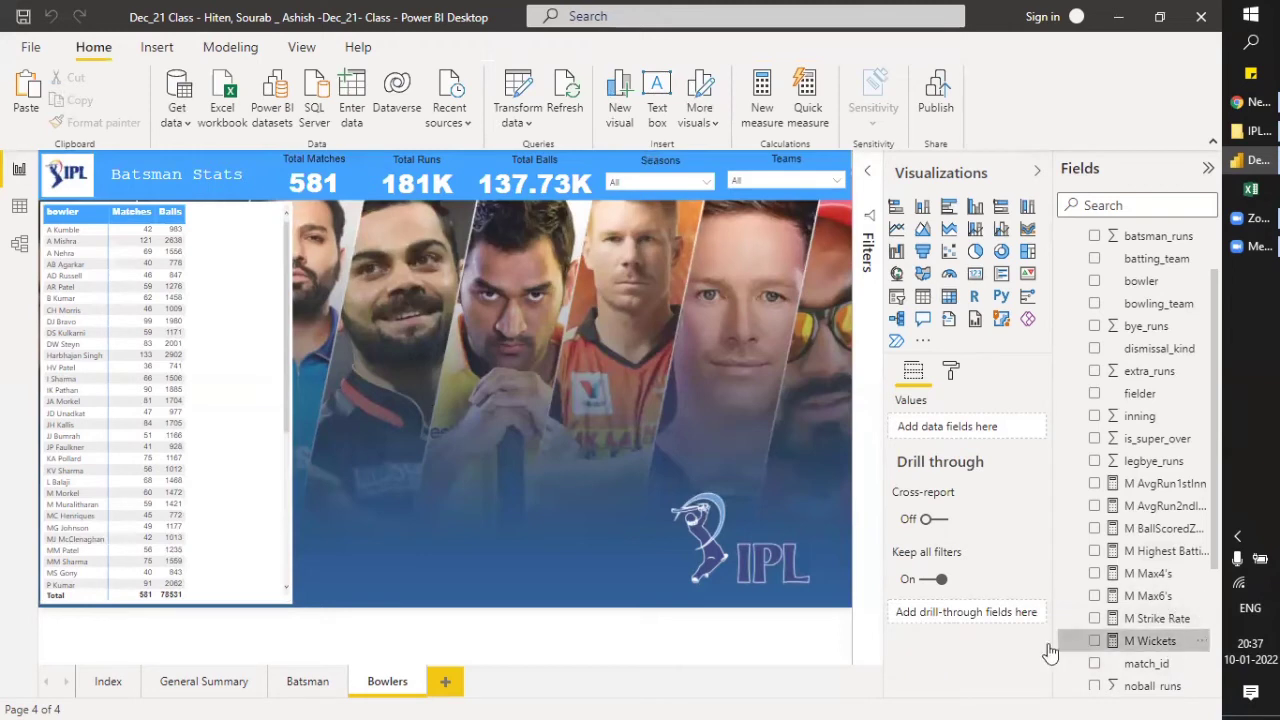
left_click(229, 424)
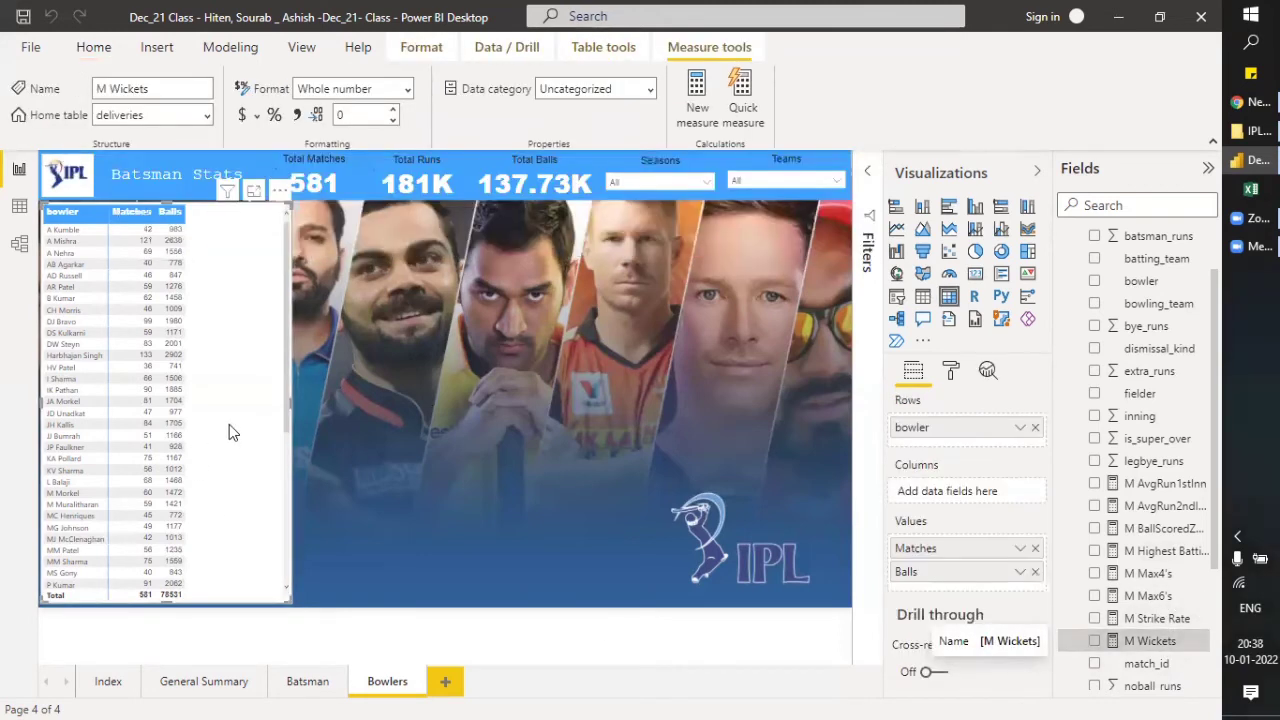
left_click_drag(1147, 637, 980, 586)
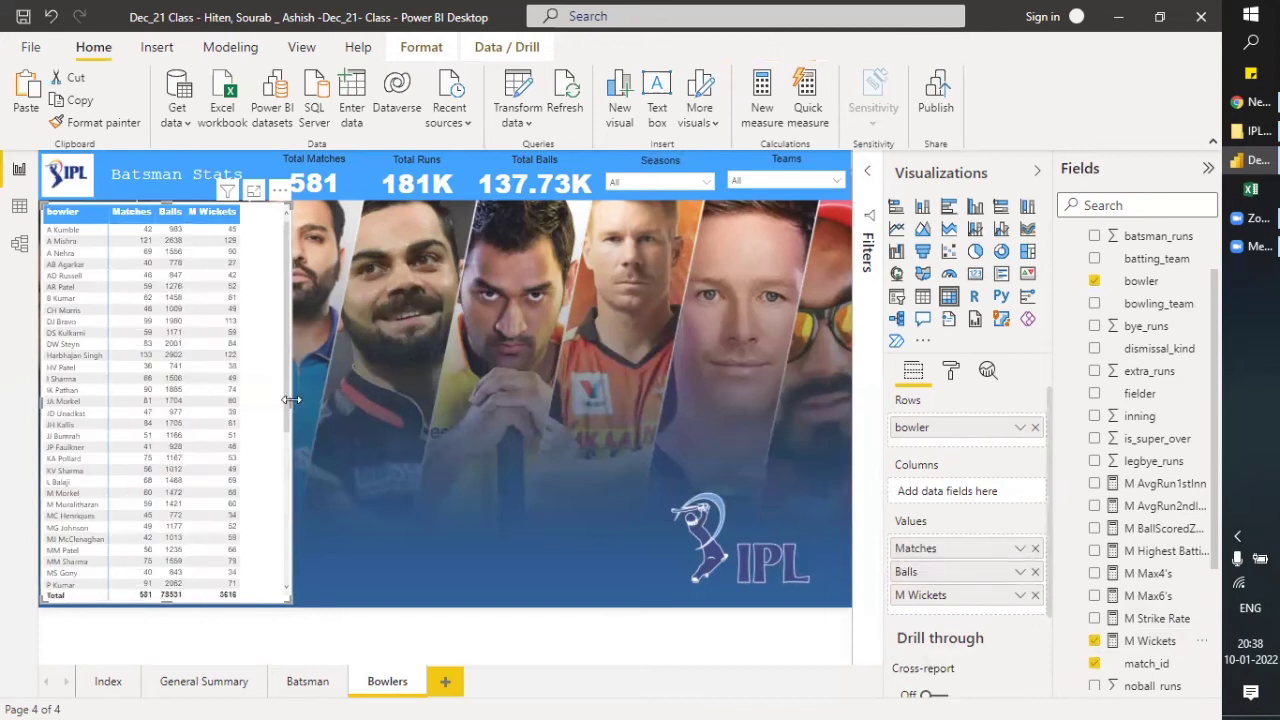
left_click_drag(290, 400, 266, 410)
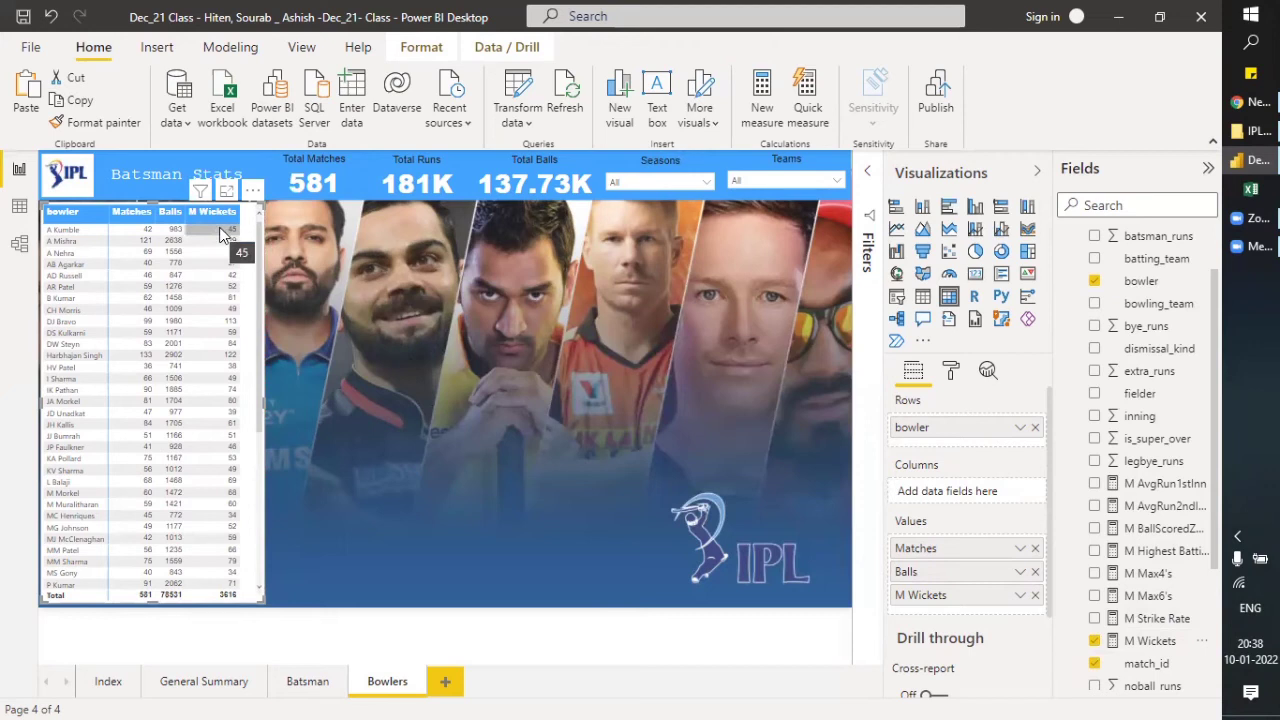
Filter the deliveries table's bowler column to A Kumble in the Data view.
left_click(19, 211)
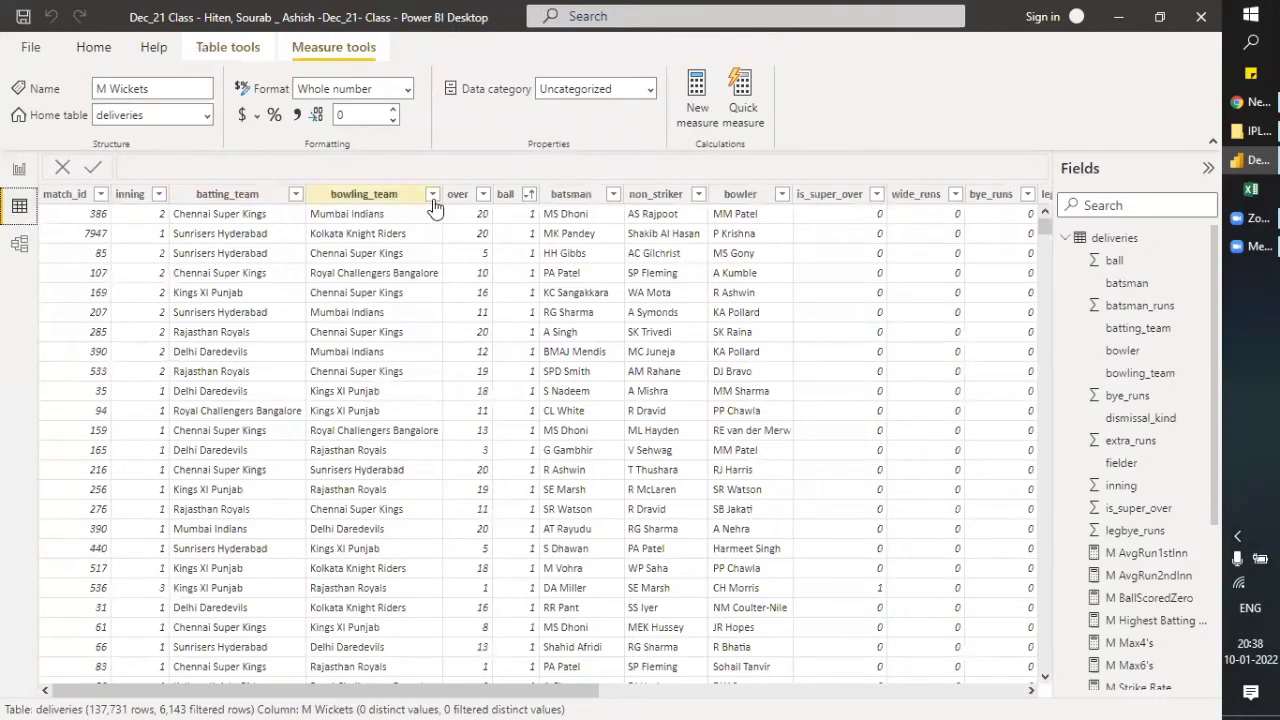
left_click(783, 200)
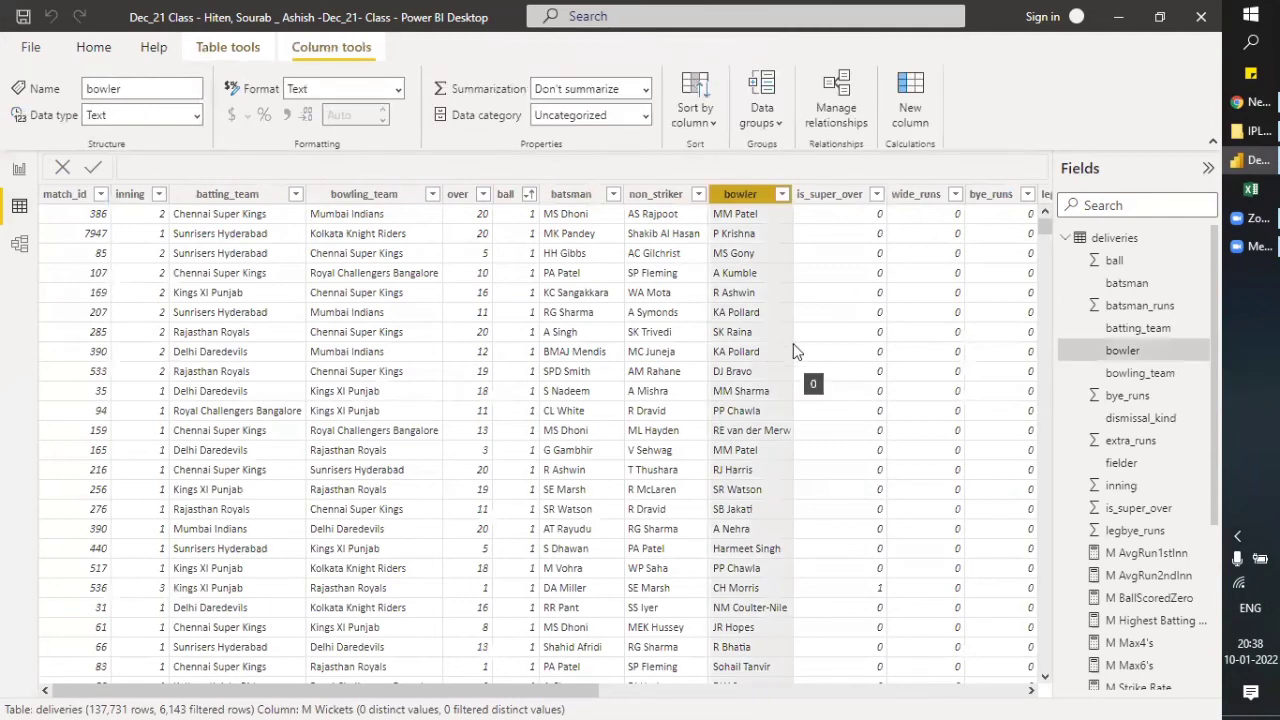
left_click(828, 168)
type("k")
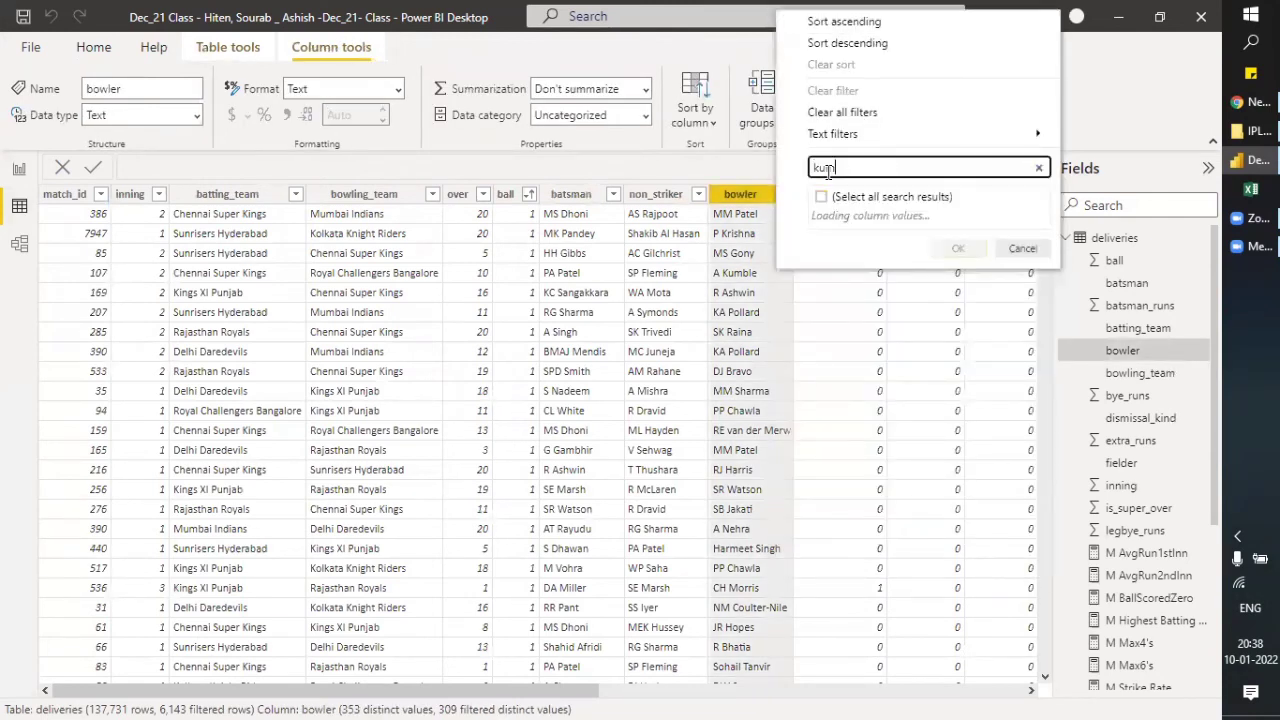
type("umb")
left_click(950, 248)
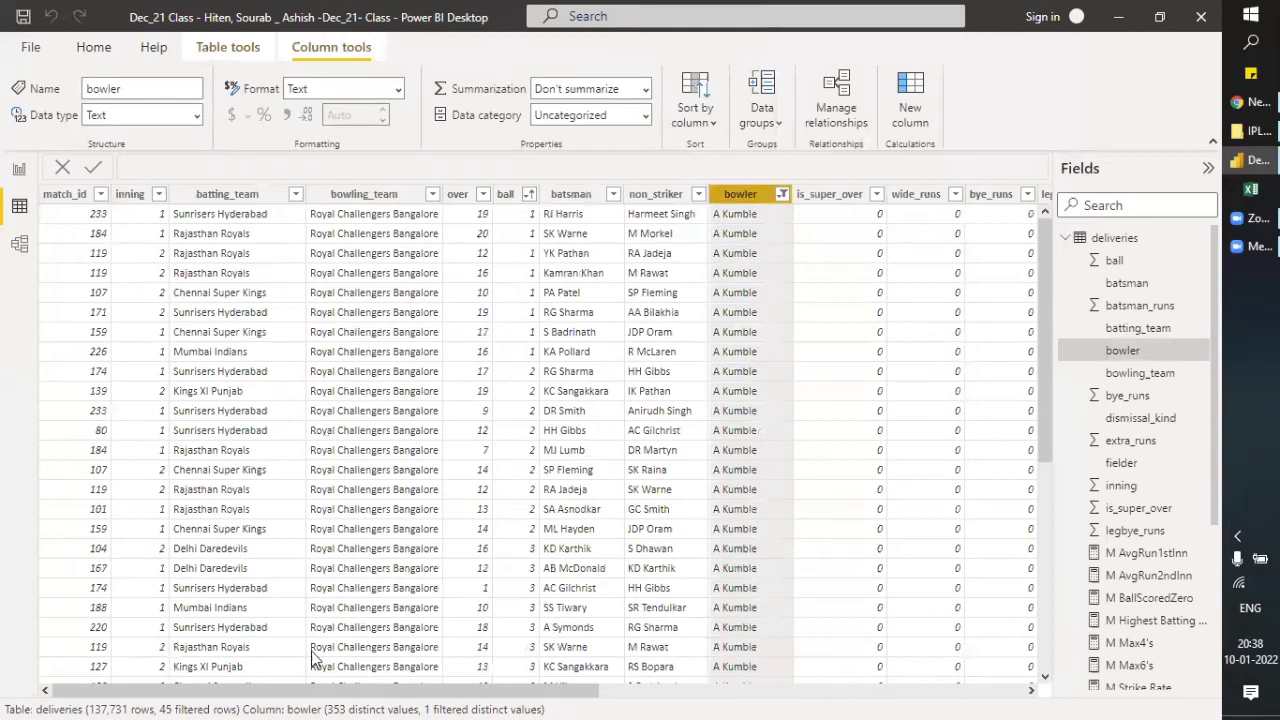
Examine A Kumble's dismissal kinds and check which kinds the dismissal_kind filter includes, without altering that filter.
left_click_drag(310, 692, 908, 656)
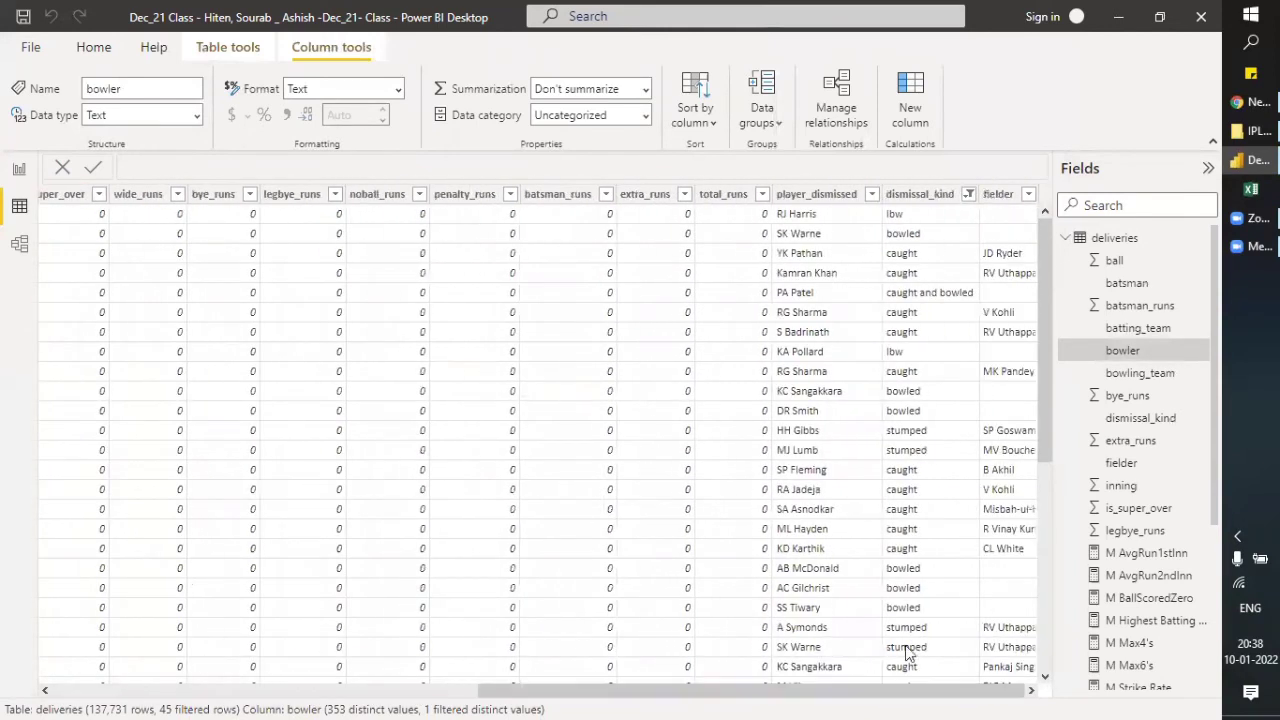
left_click(968, 196)
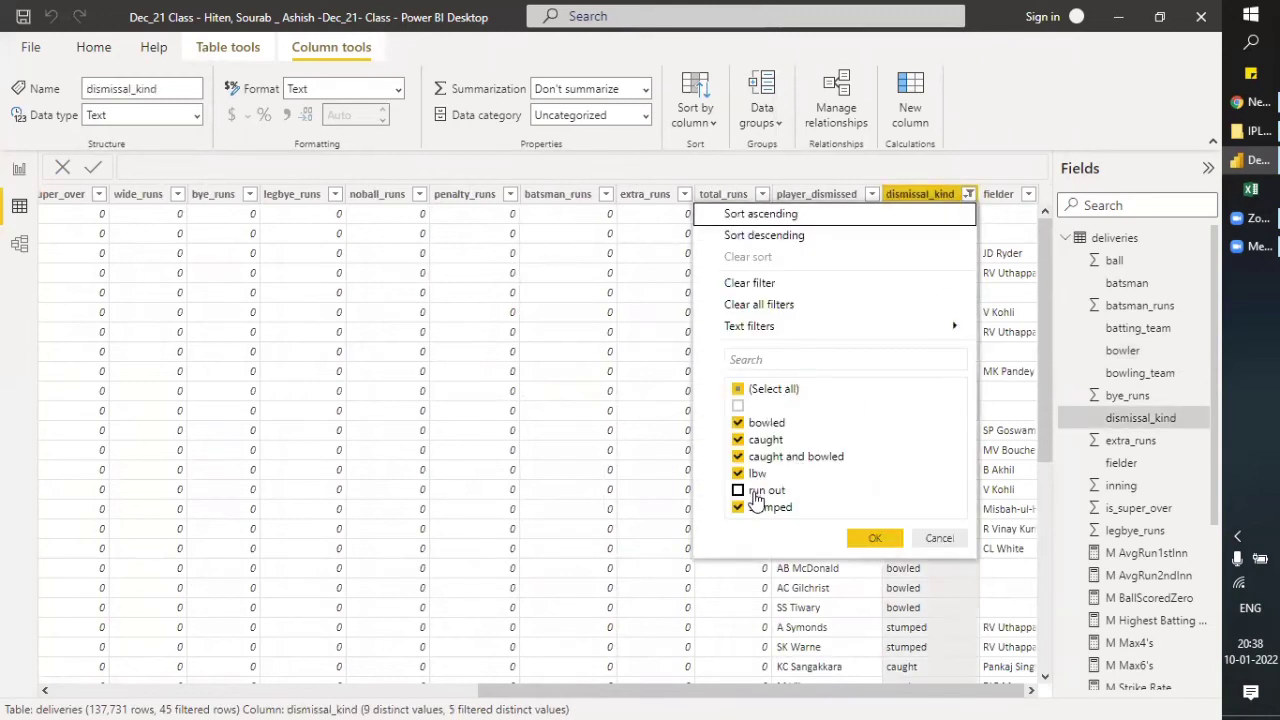
left_click(938, 541)
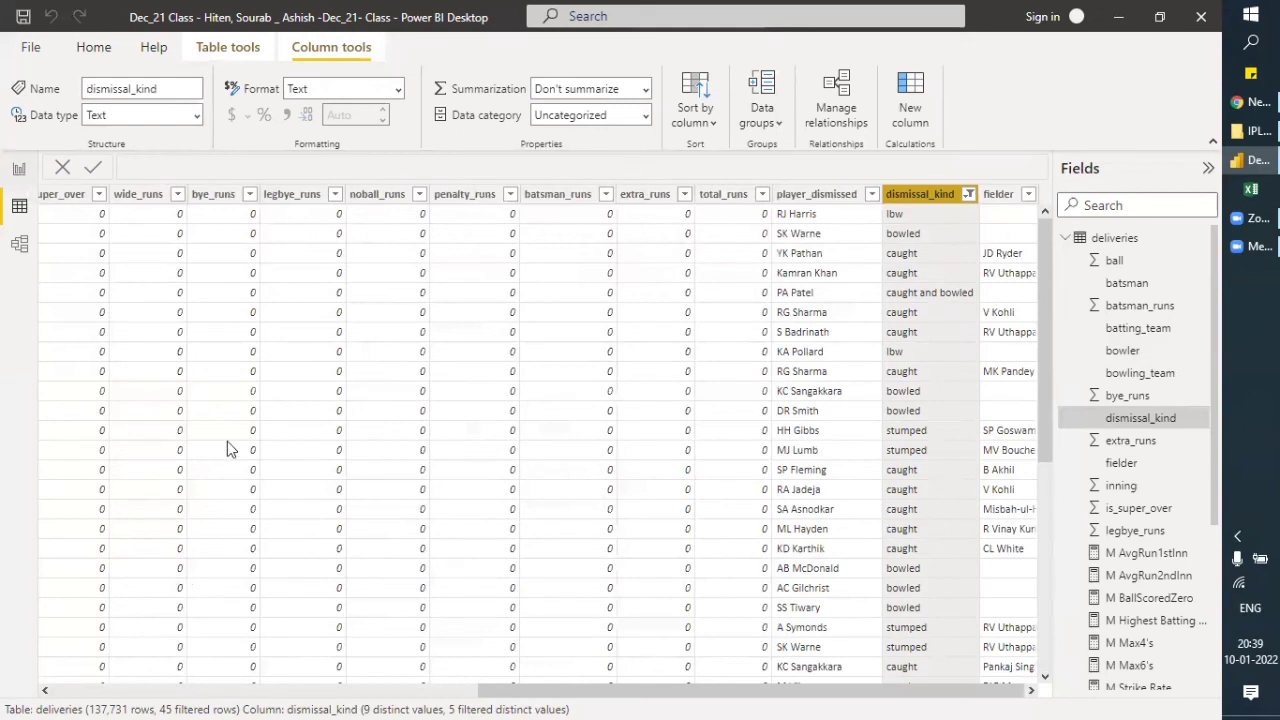
Filter the bowler column to CH Gayle instead of A Kumble and review his rows' dismissal kinds.
left_click_drag(478, 693, 105, 697)
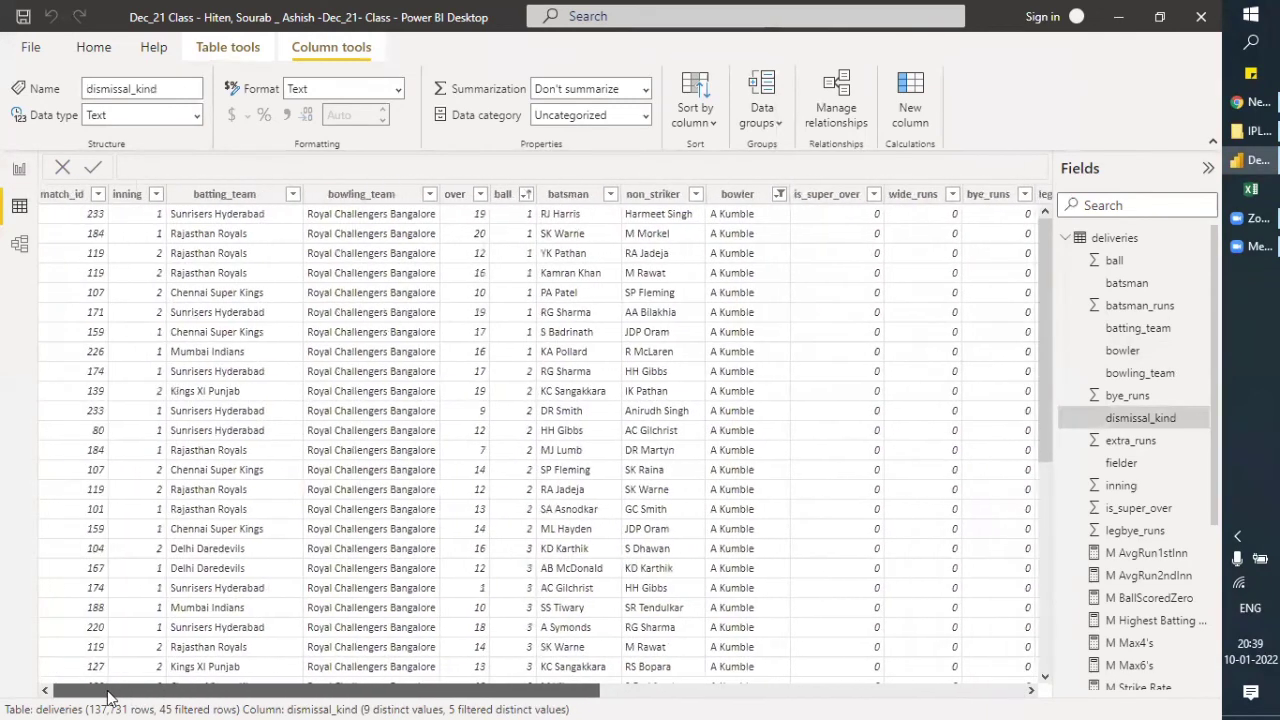
left_click(778, 198)
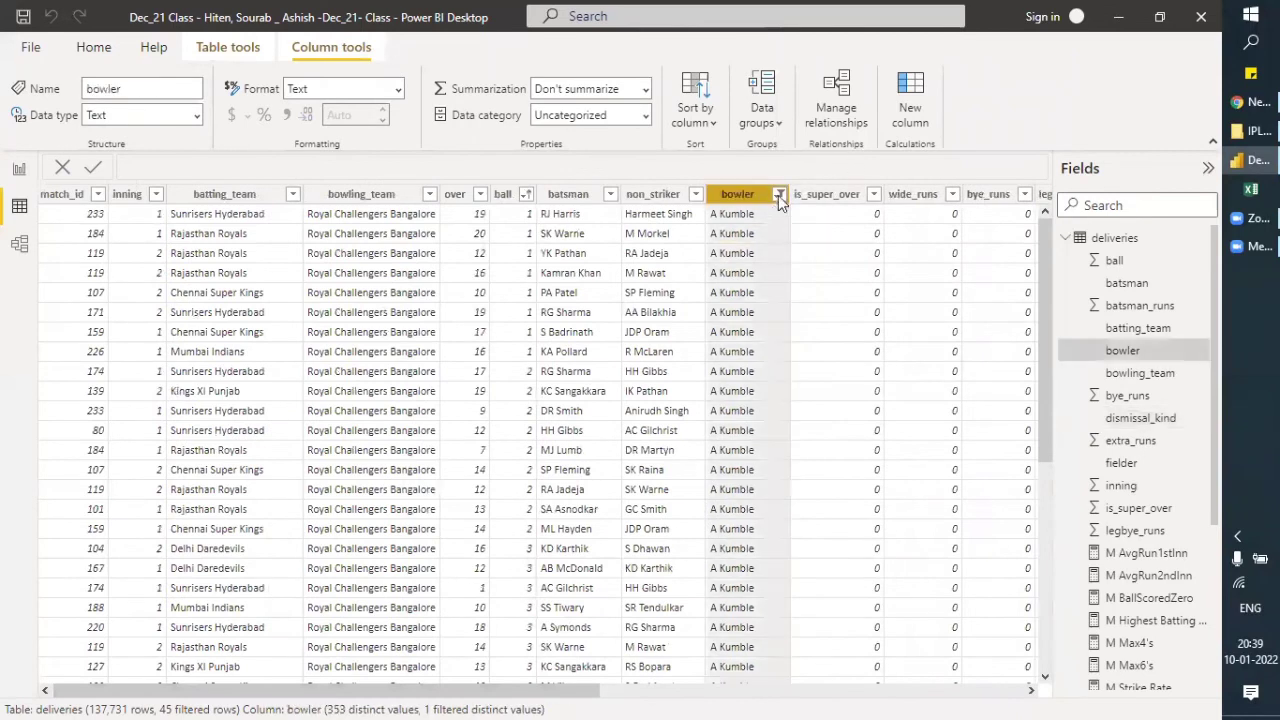
left_click(778, 196)
left_click(819, 283)
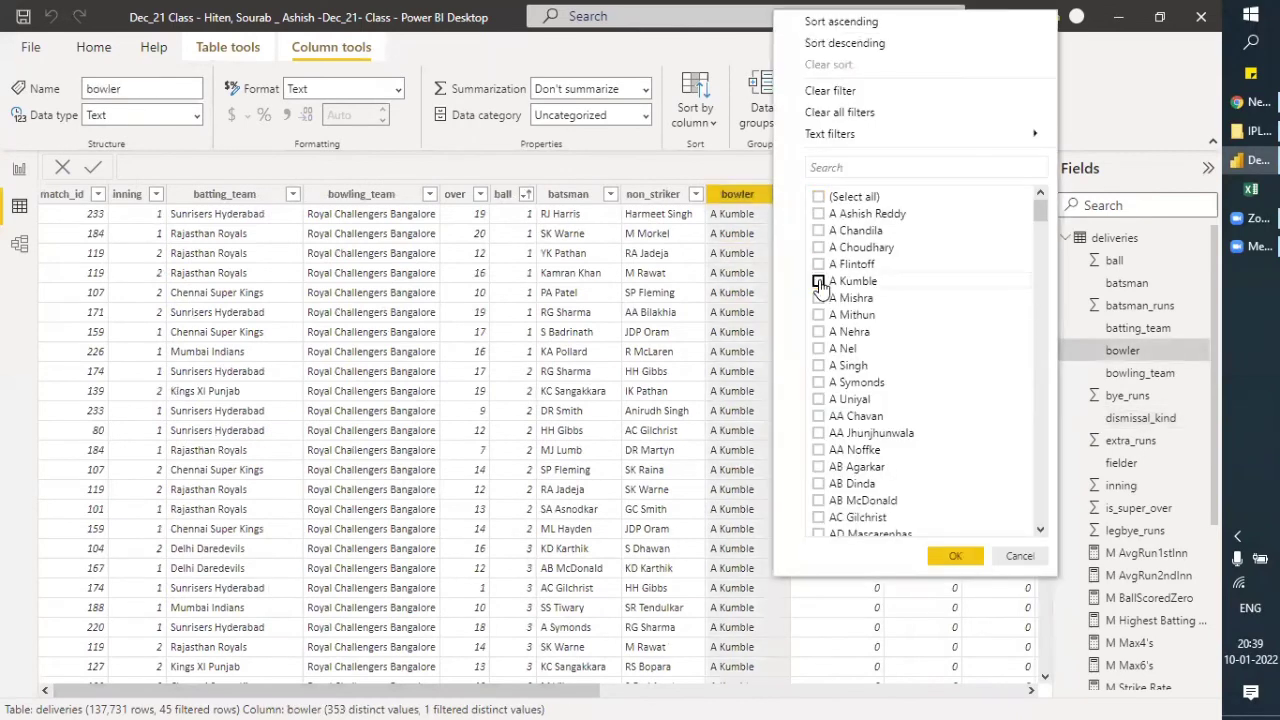
scroll(842, 395, "down", 5)
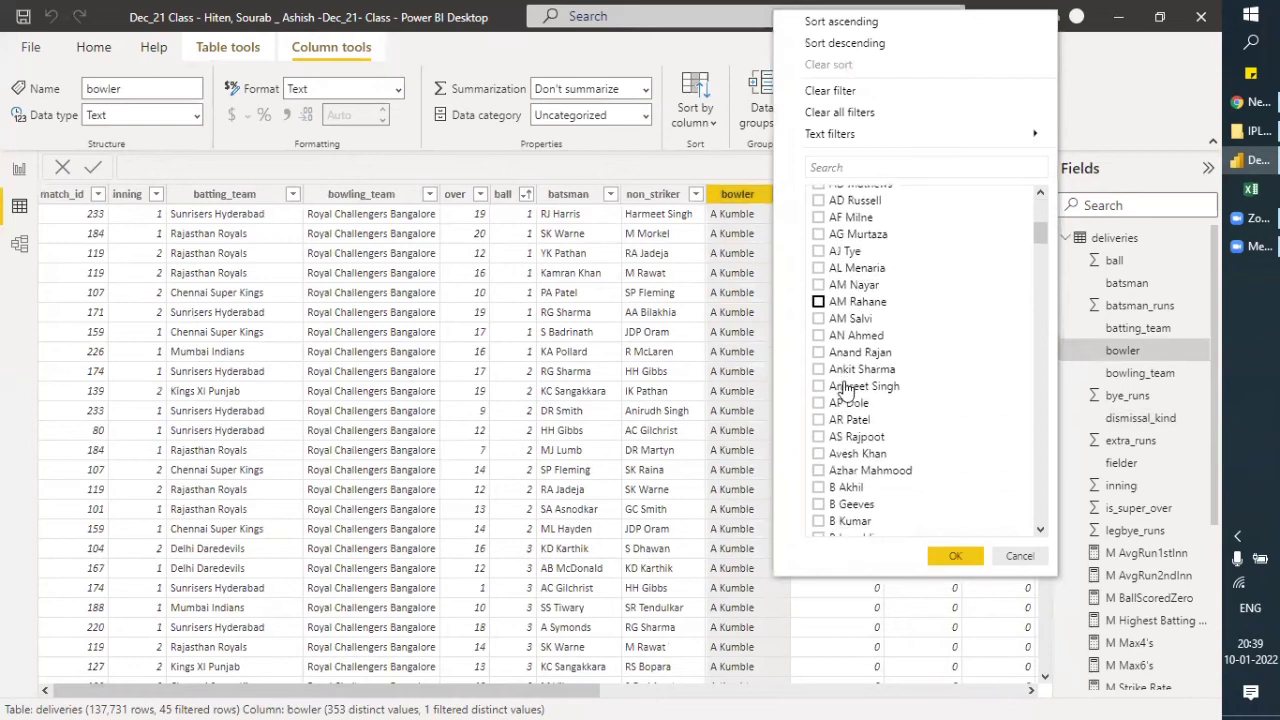
scroll(845, 388, "down", 6)
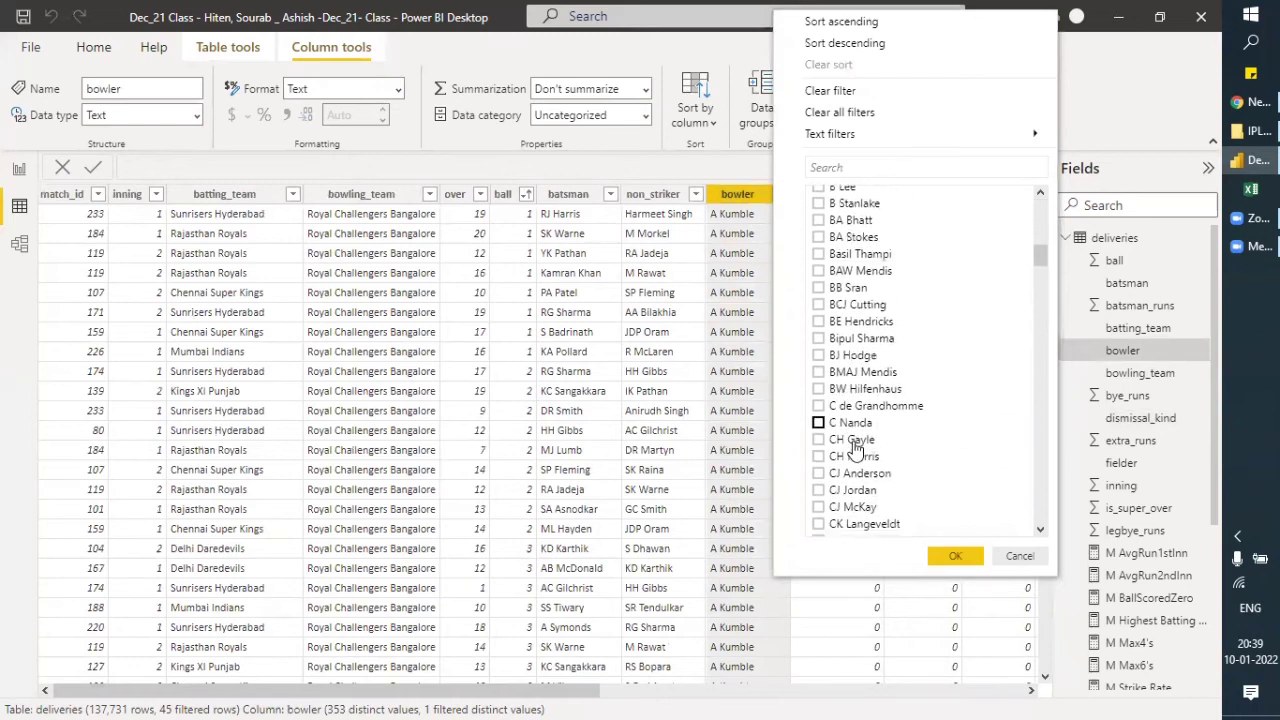
left_click(819, 440)
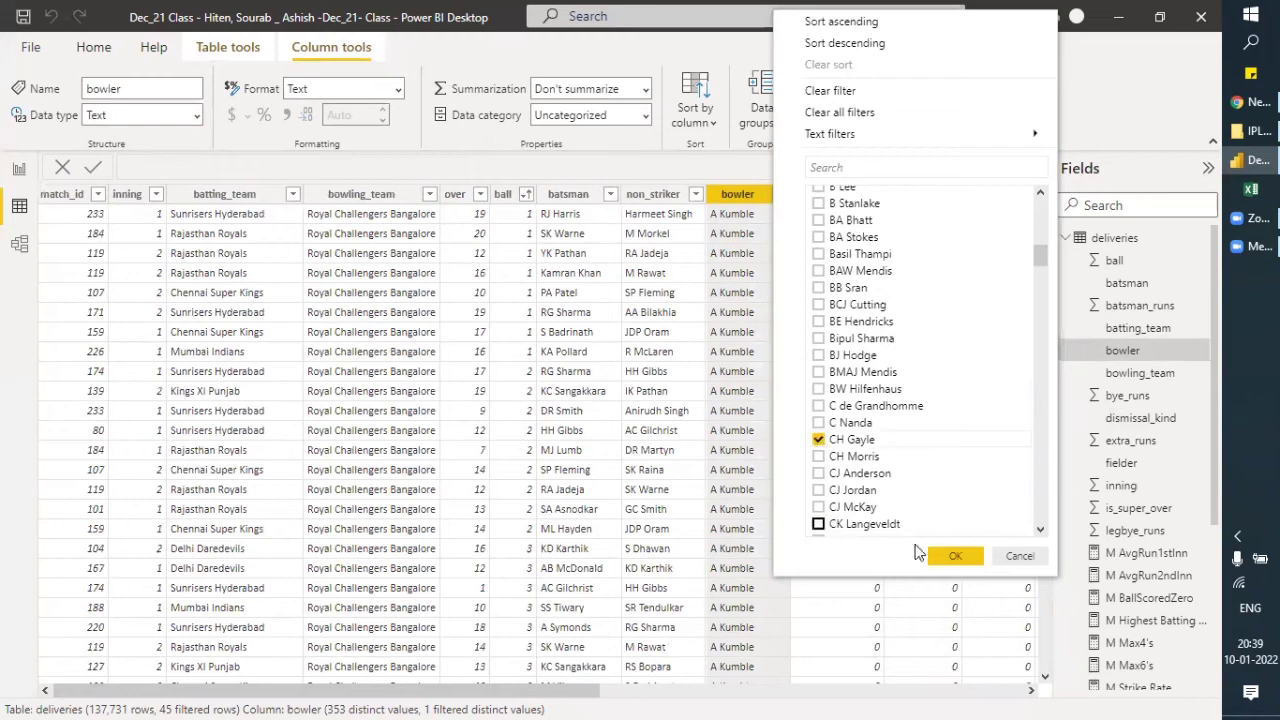
left_click(942, 557)
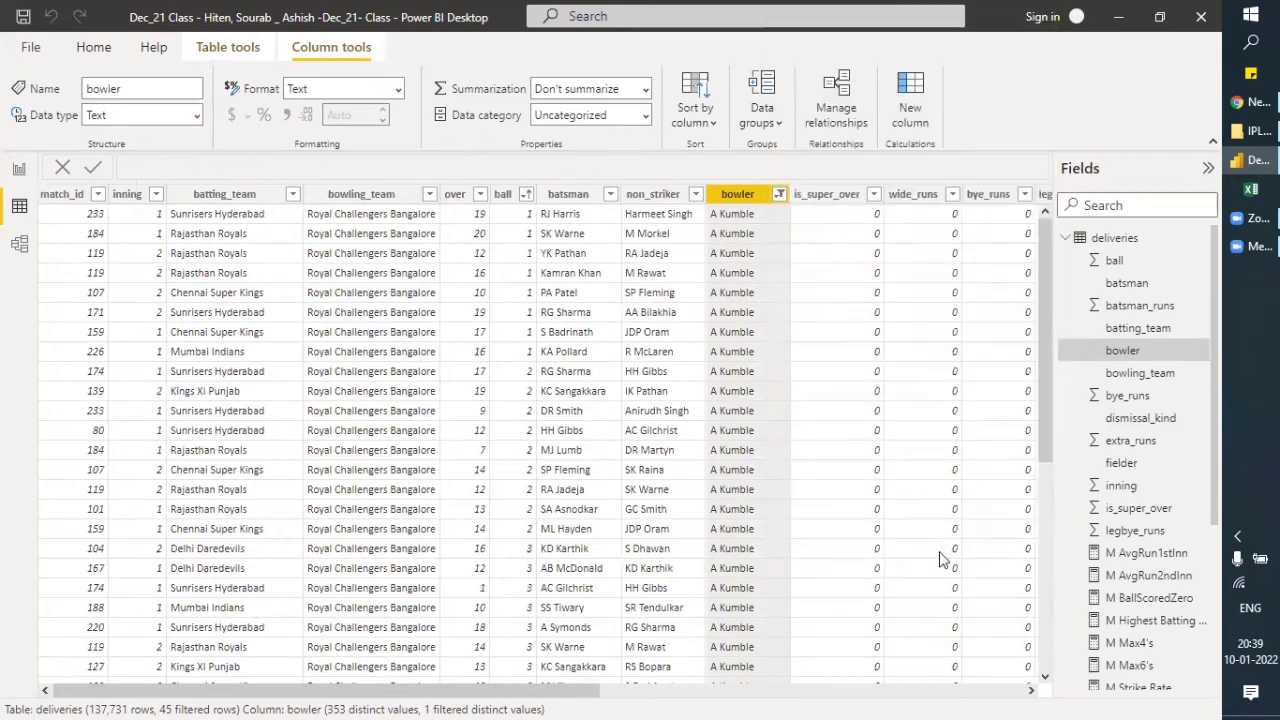
left_click_drag(537, 691, 993, 697)
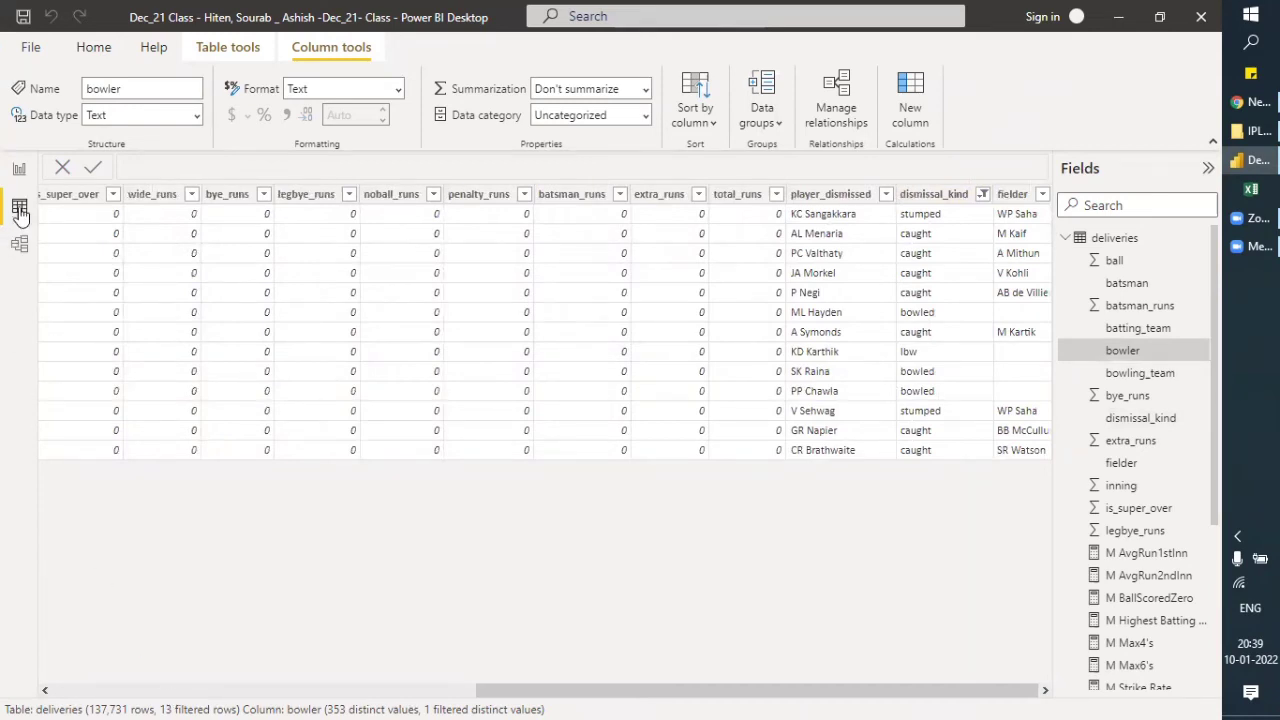
Return to the Bowlers page and look for CH Gayle by sorting the matrix by bowler and by M Wickets.
left_click(20, 172)
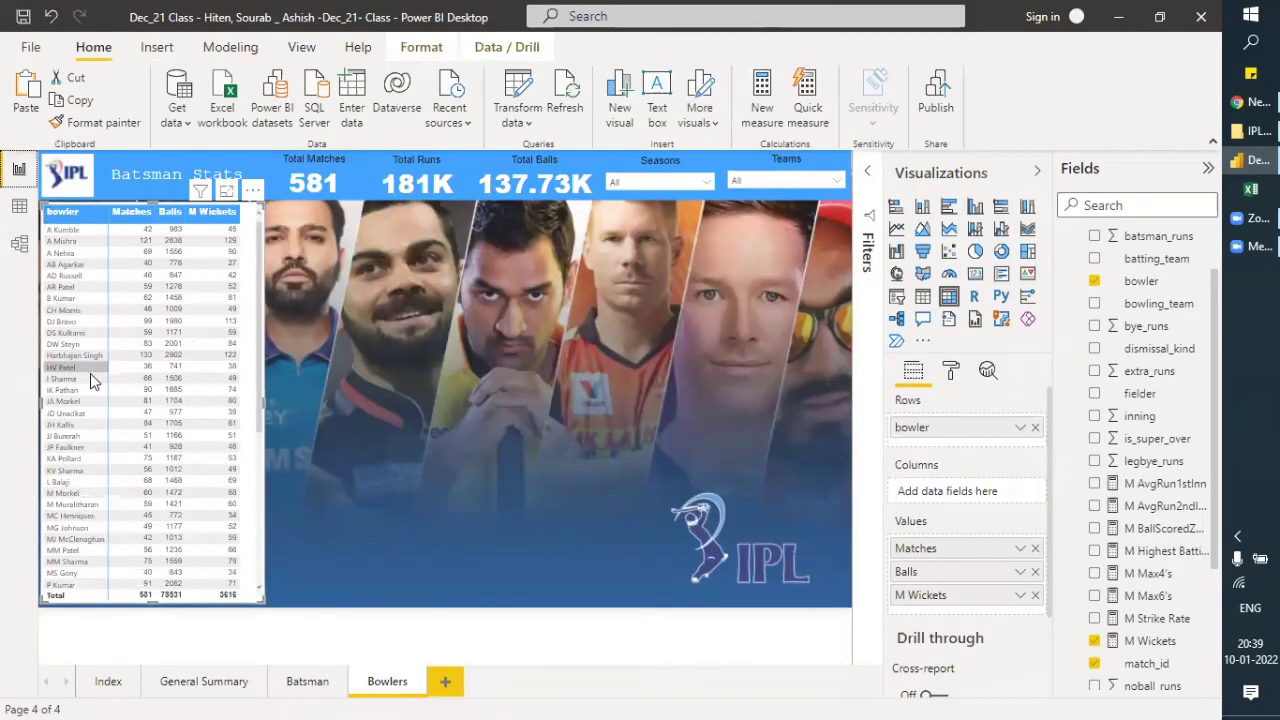
left_click(72, 217)
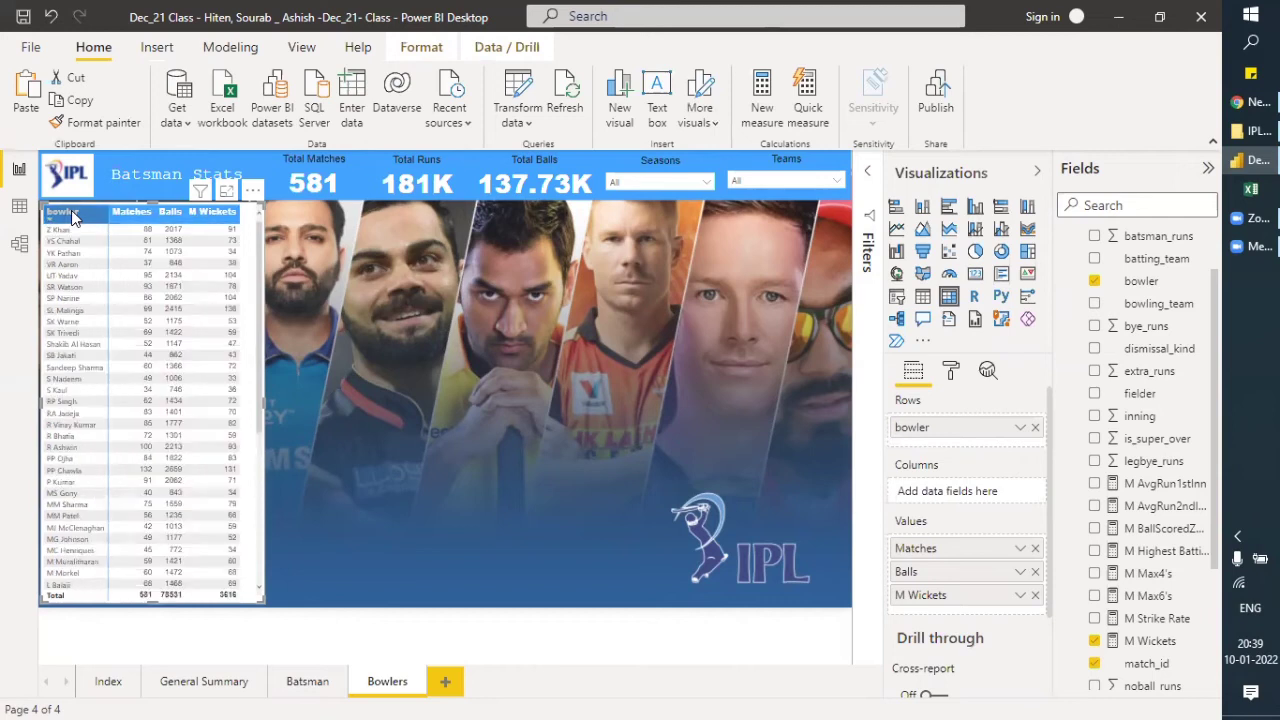
left_click(72, 217)
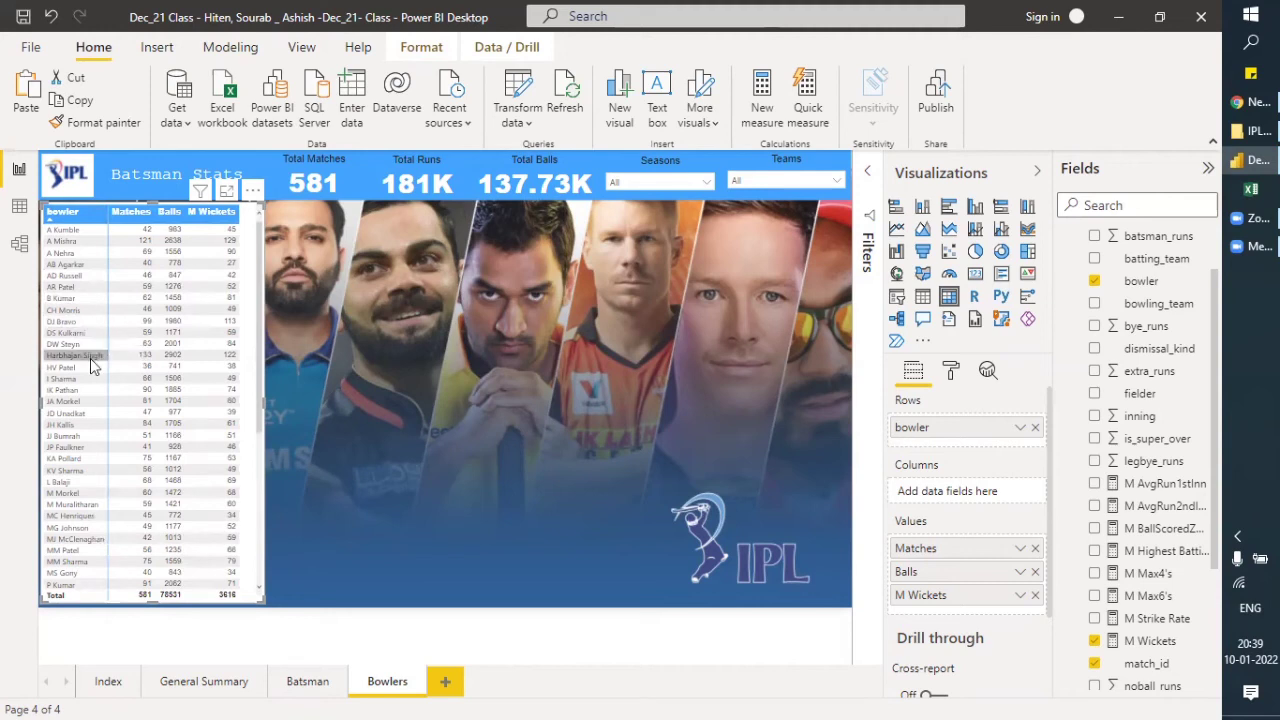
scroll(90, 429, "down", 5)
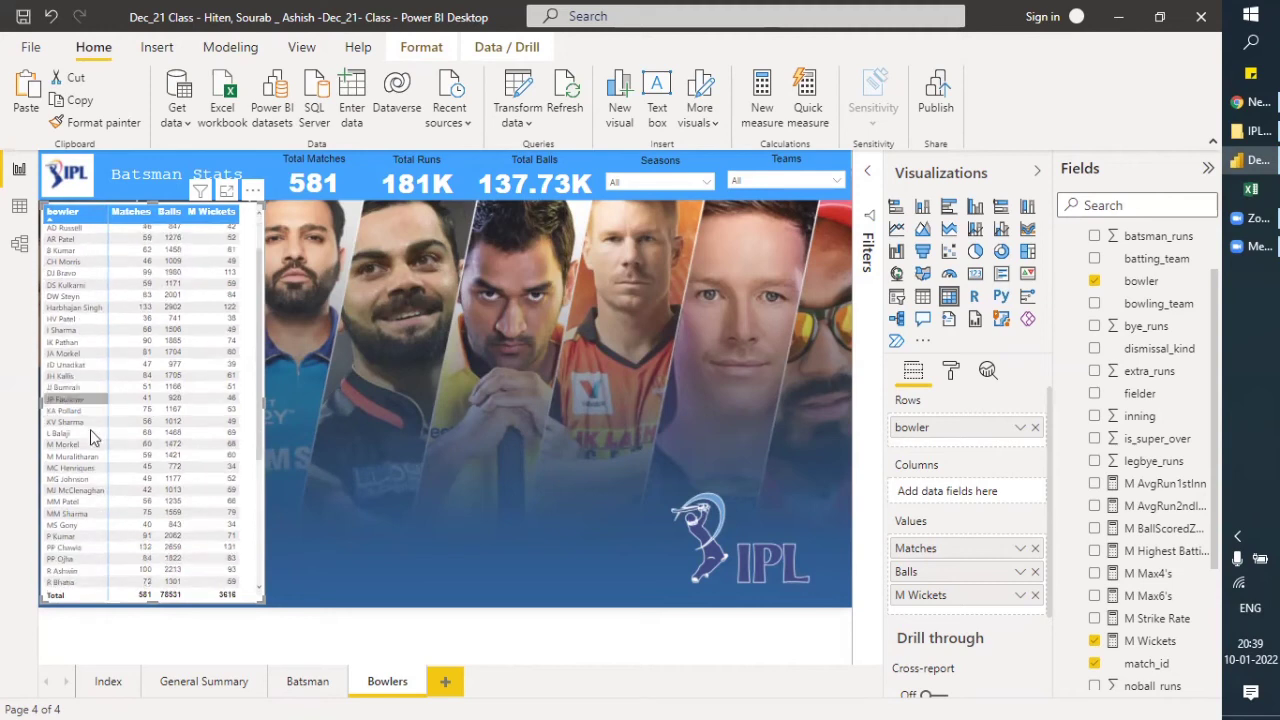
scroll(90, 429, "up", 5)
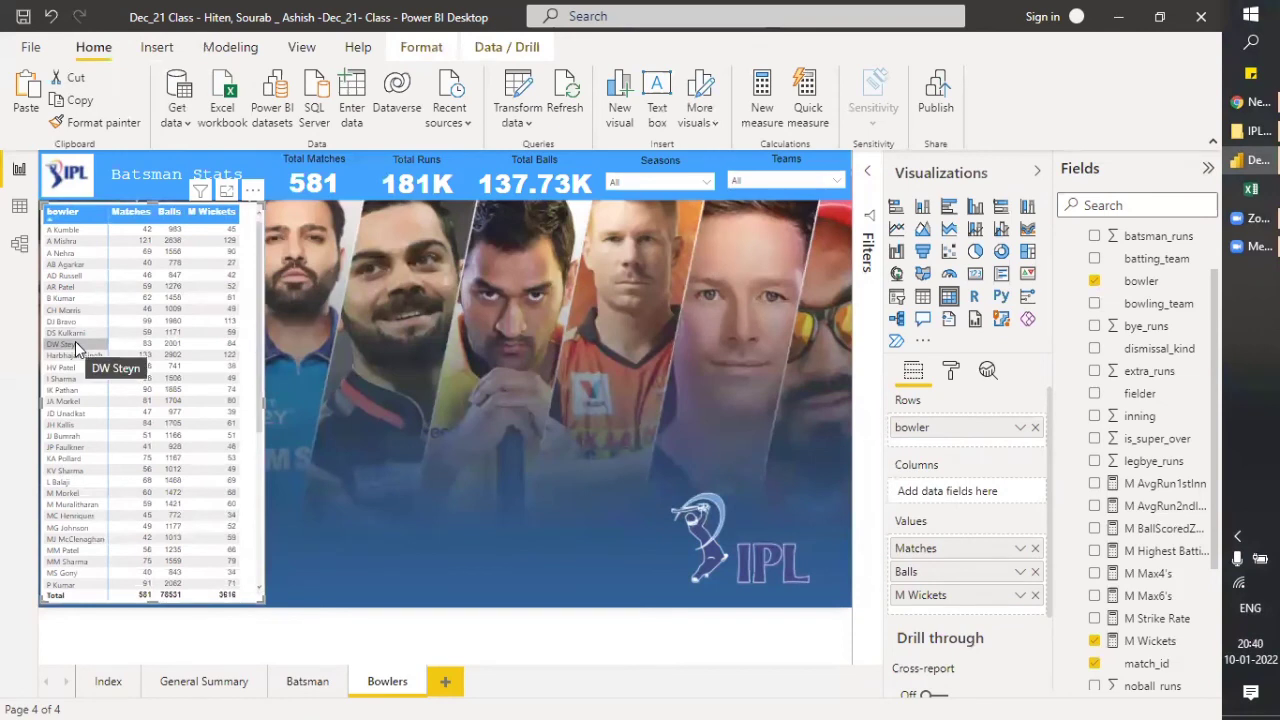
left_click(222, 219)
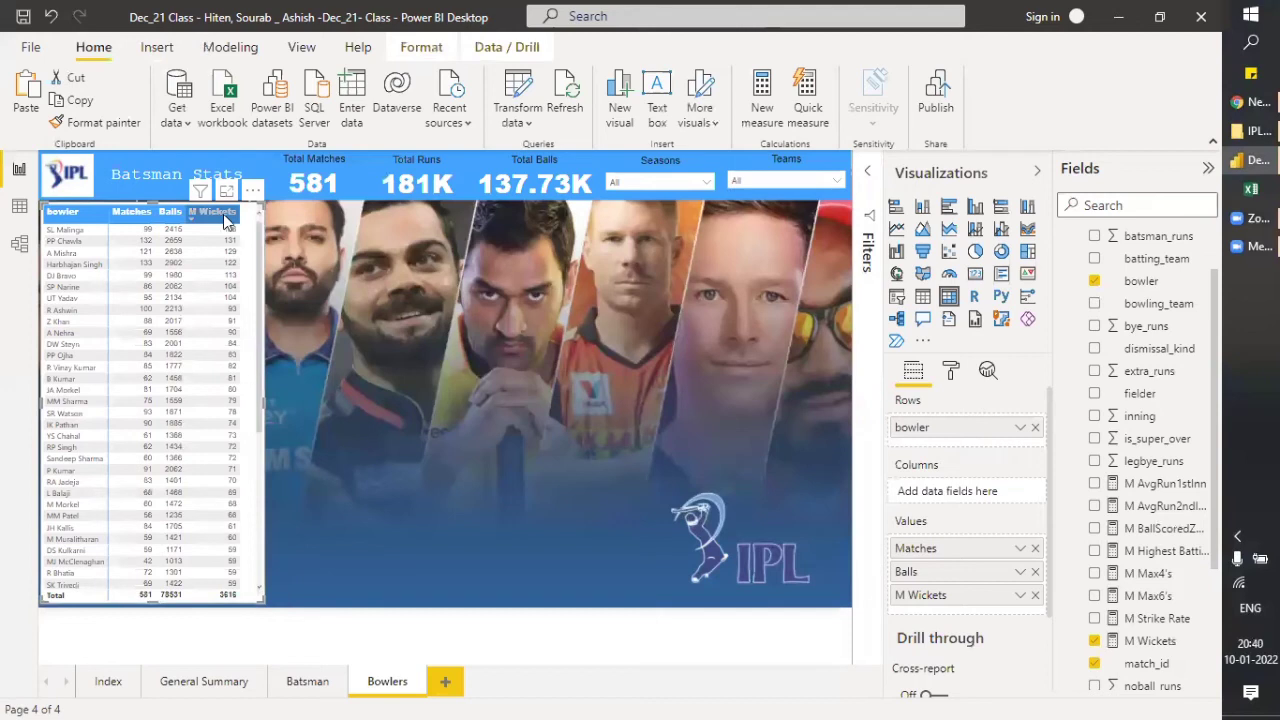
left_click(226, 215)
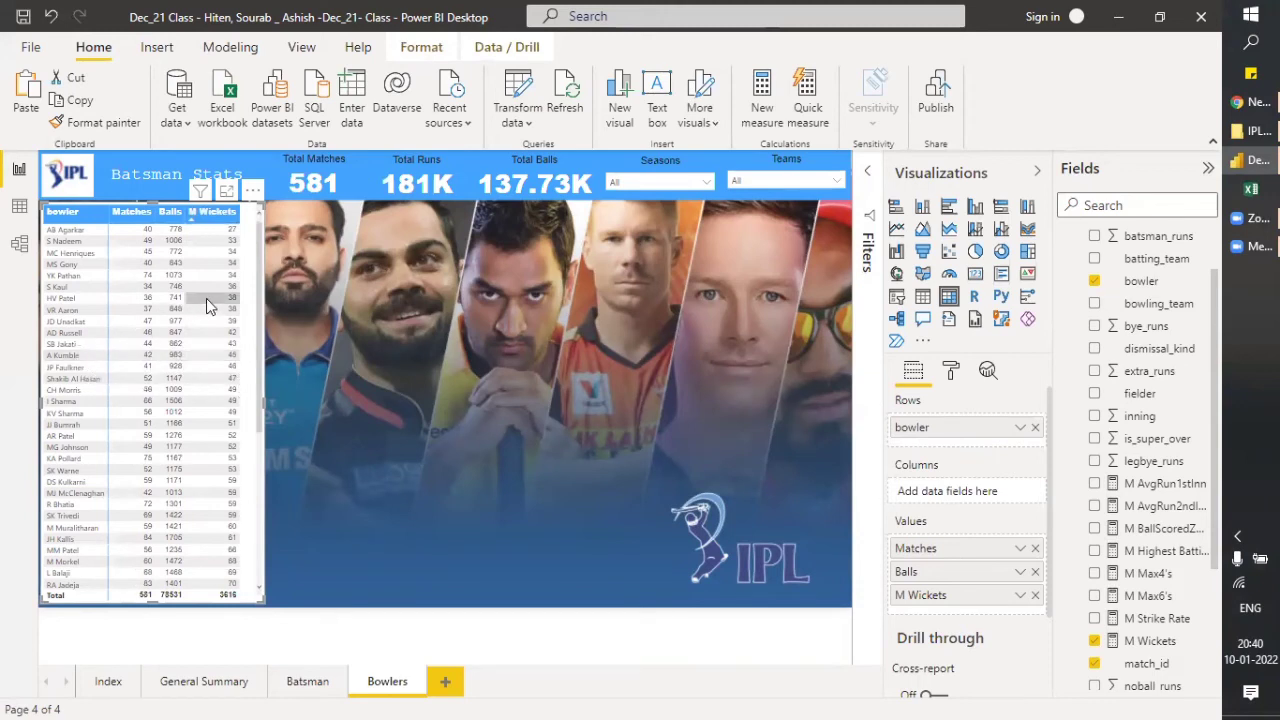
Clear the matrix's visual-level batsman_runs filter so bowlers are not limited to more than 1000 runs.
left_click(870, 175)
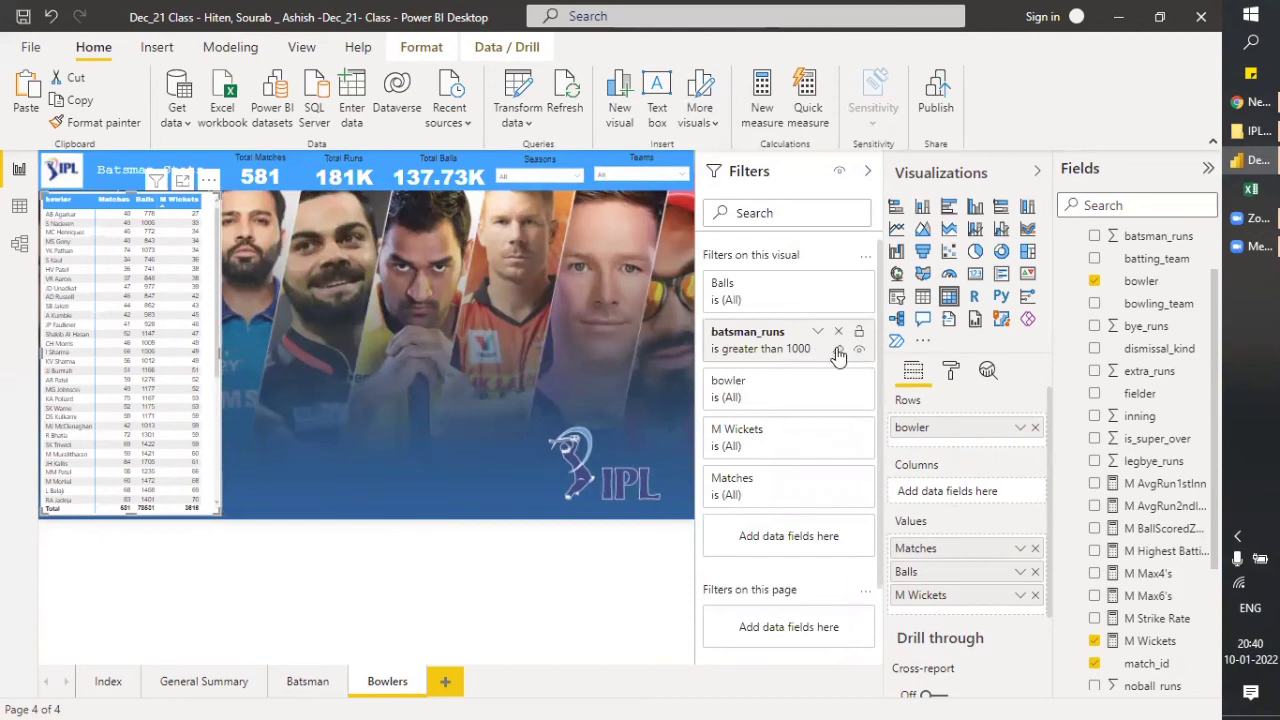
left_click(838, 350)
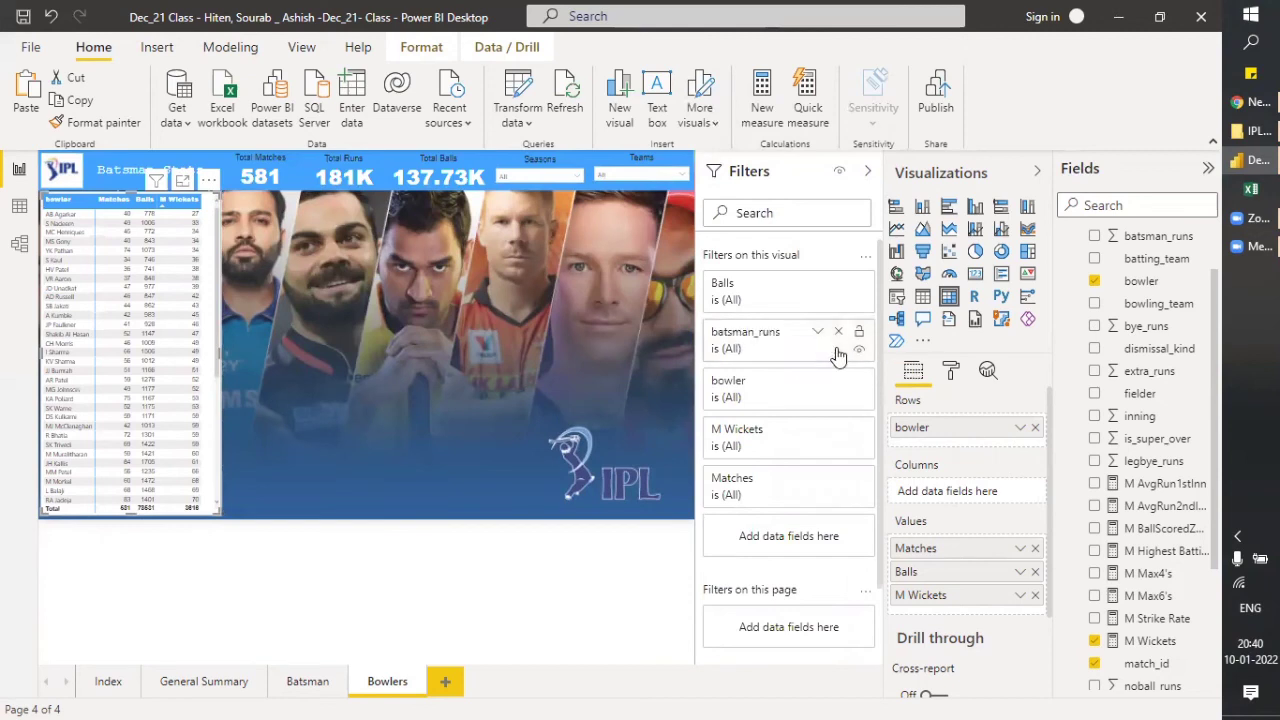
left_click(868, 172)
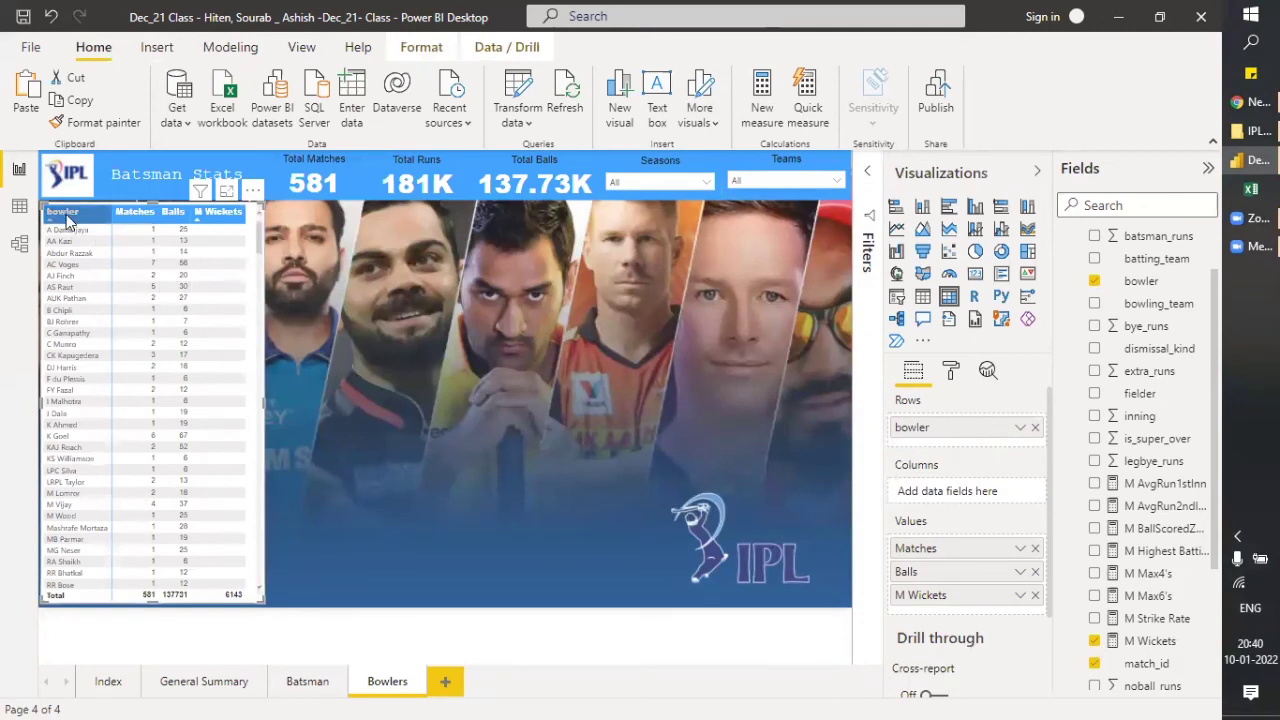
Sort the matrix by bowler in ascending order and compare CH Gayle's wickets with his filtered deliveries rows.
left_click(66, 222)
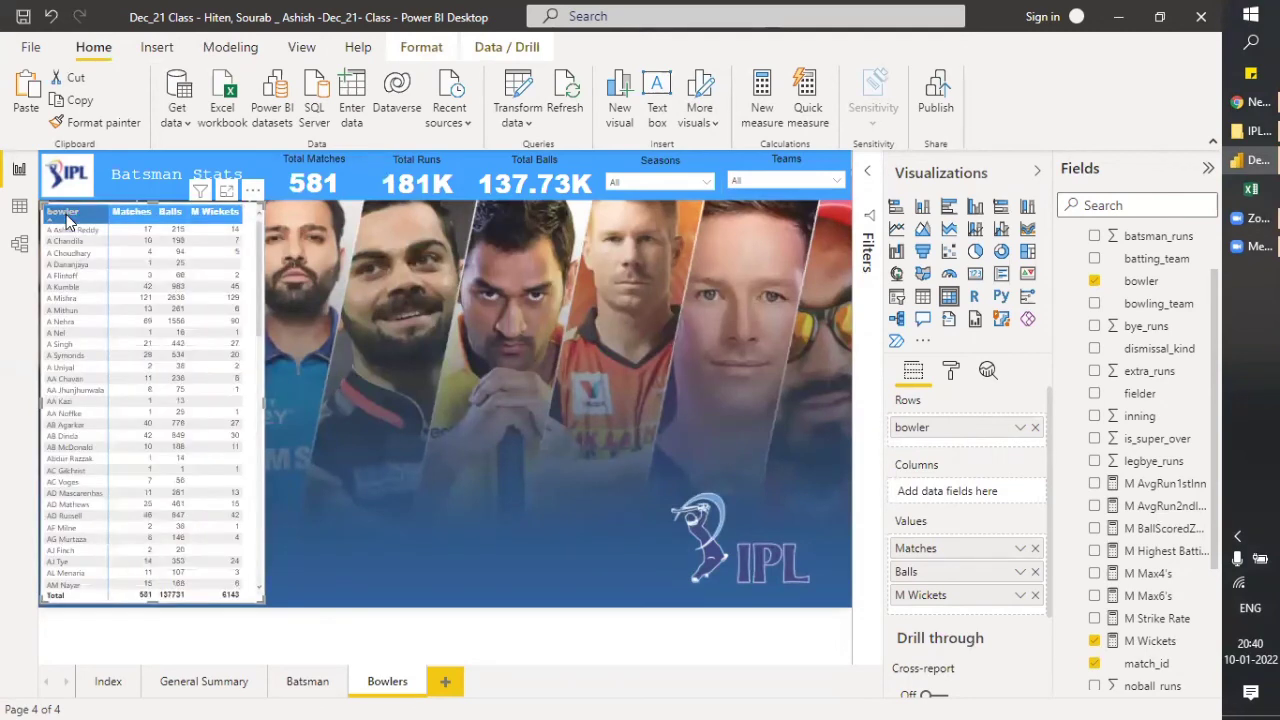
scroll(79, 448, "down", 8)
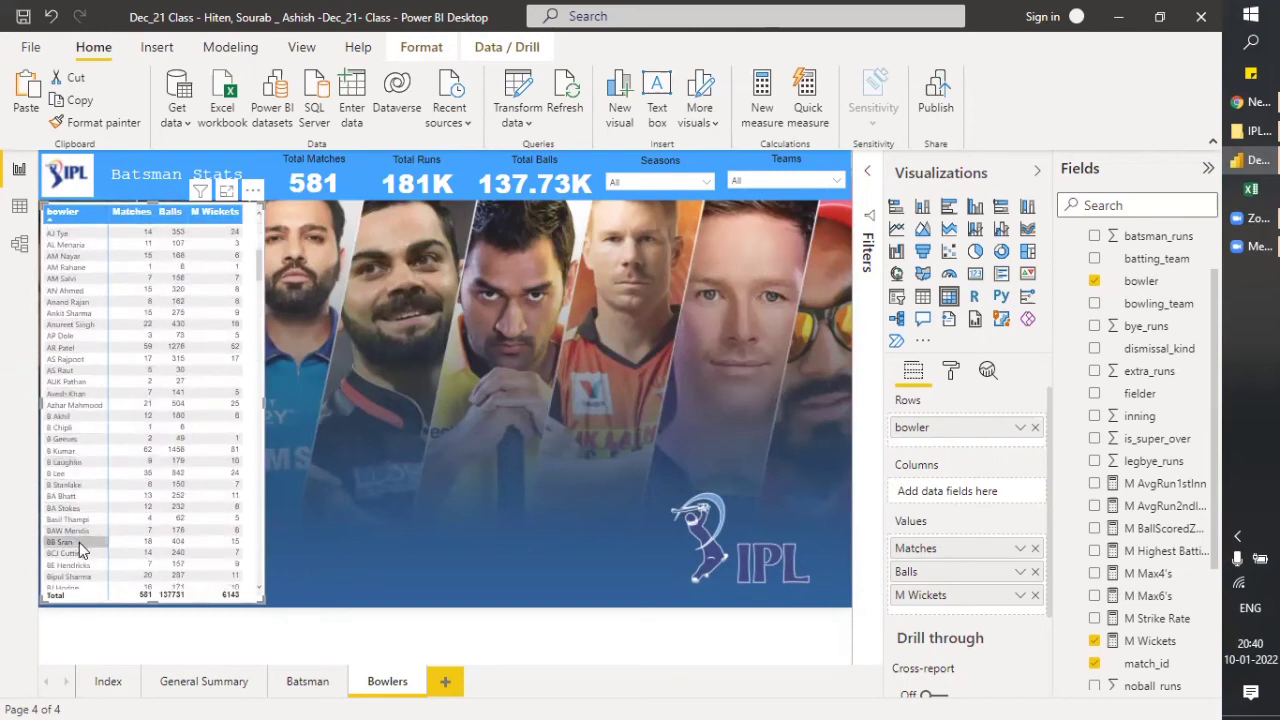
scroll(79, 528, "down", 6)
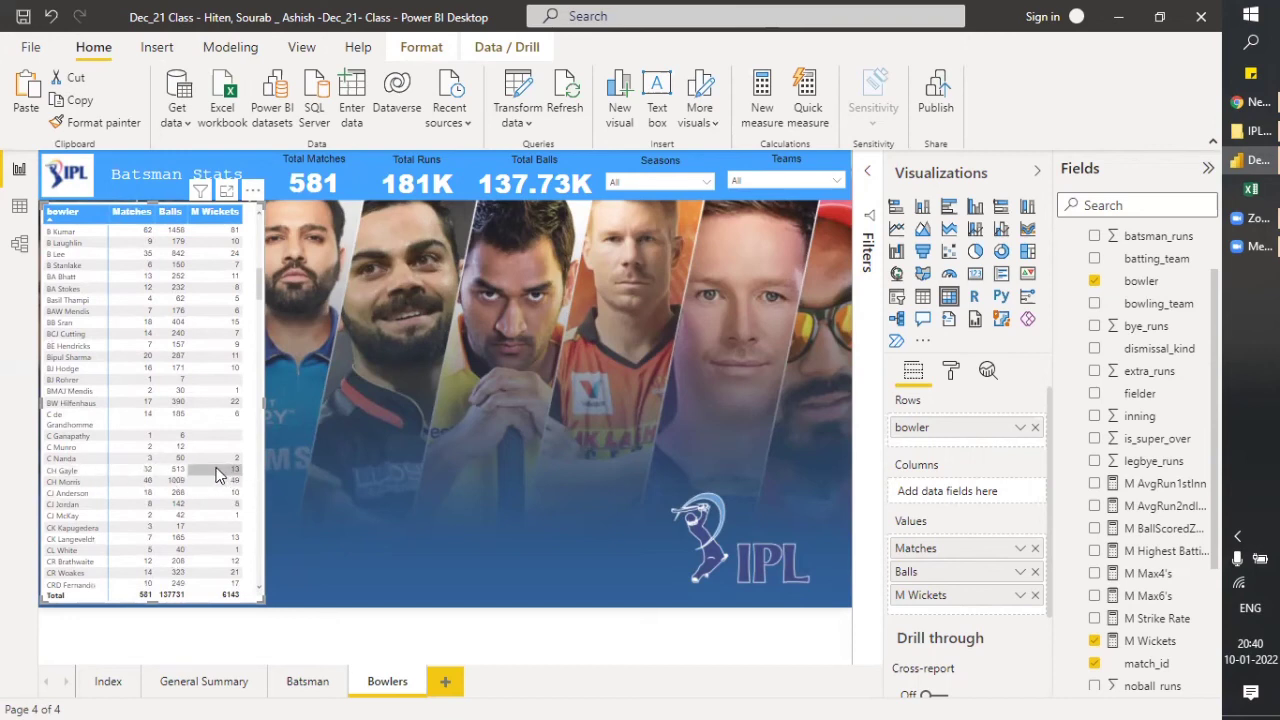
left_click(19, 206)
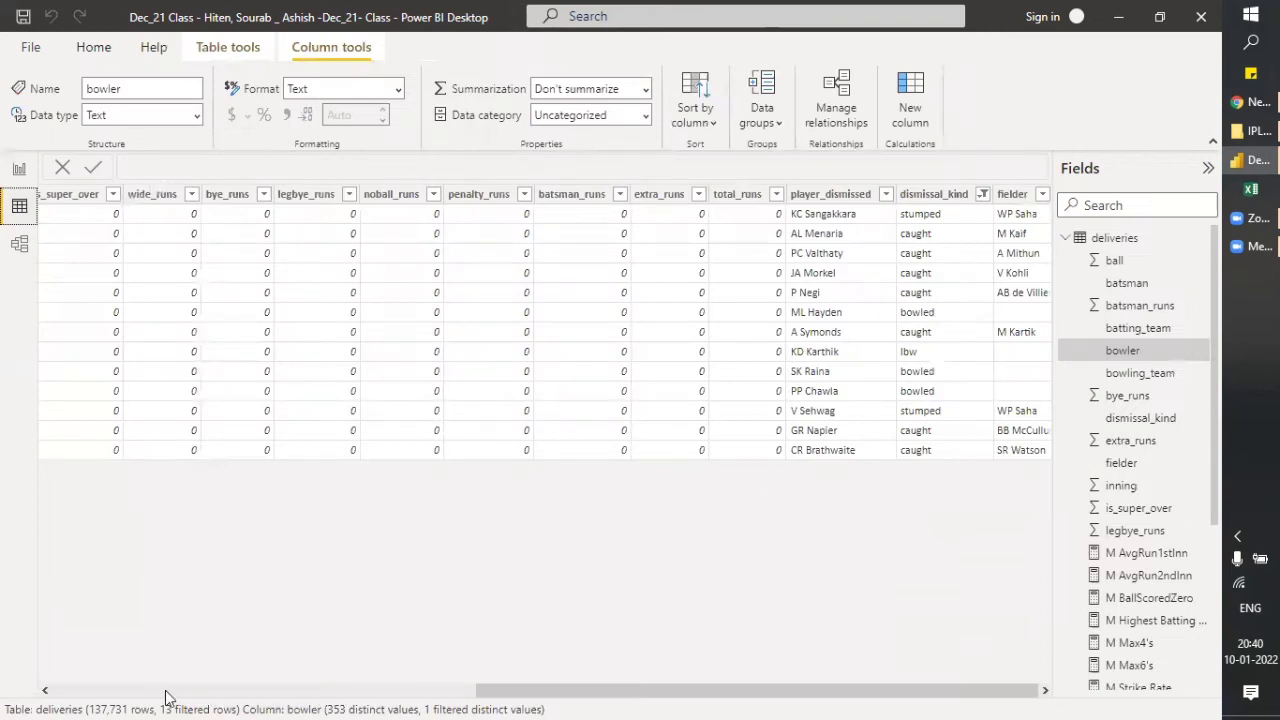
left_click(18, 162)
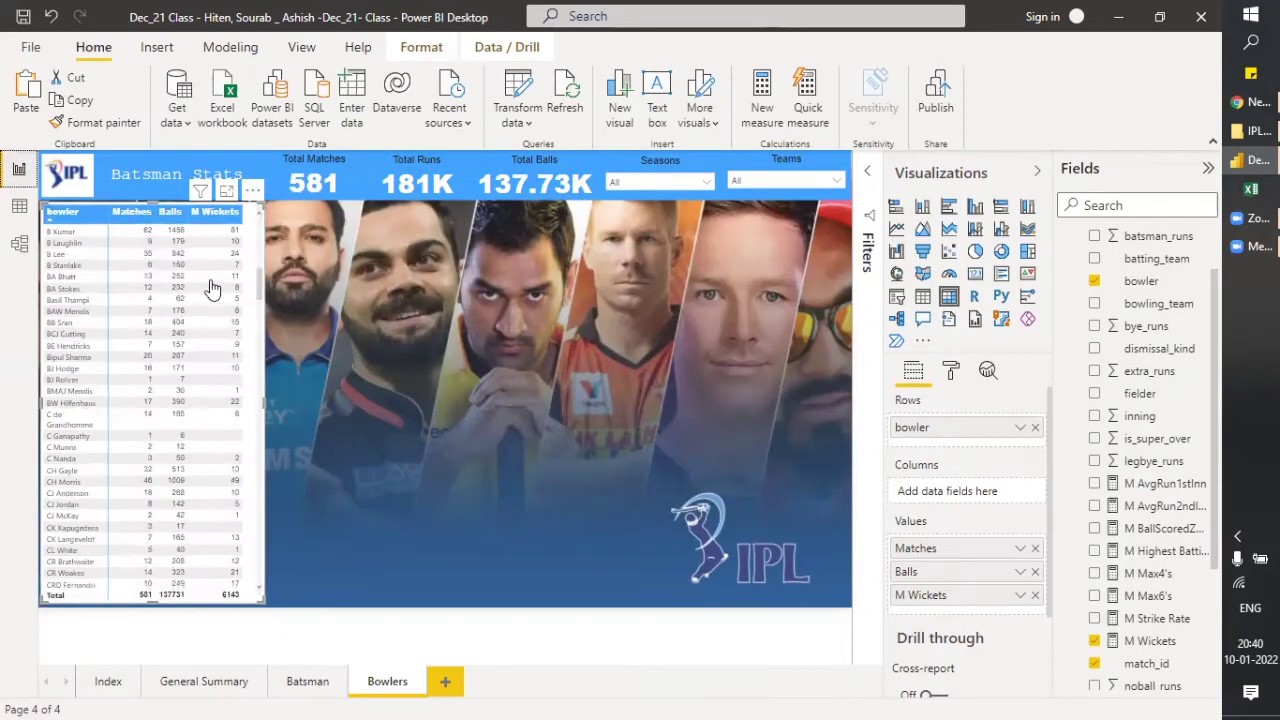
scroll(257, 258, "up", 5)
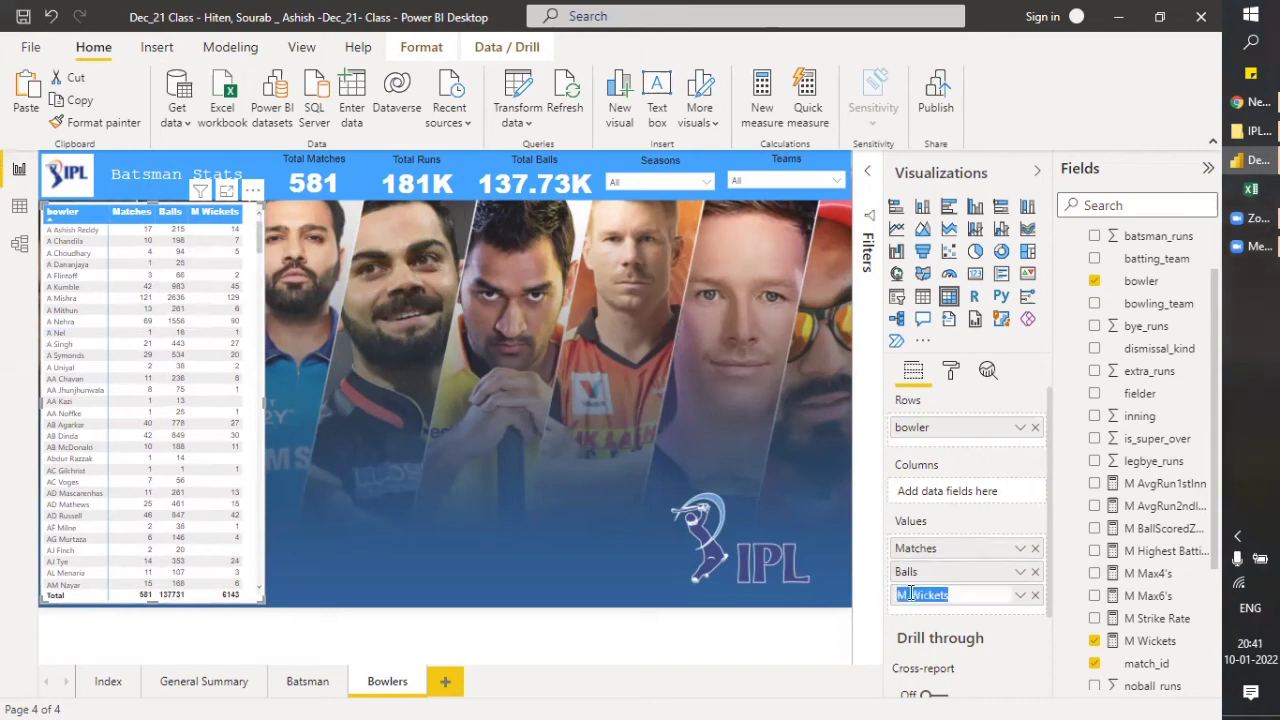
Rename the matrix's M Wickets value to Wickets for this visual.
key("Delete")
key("Delete")
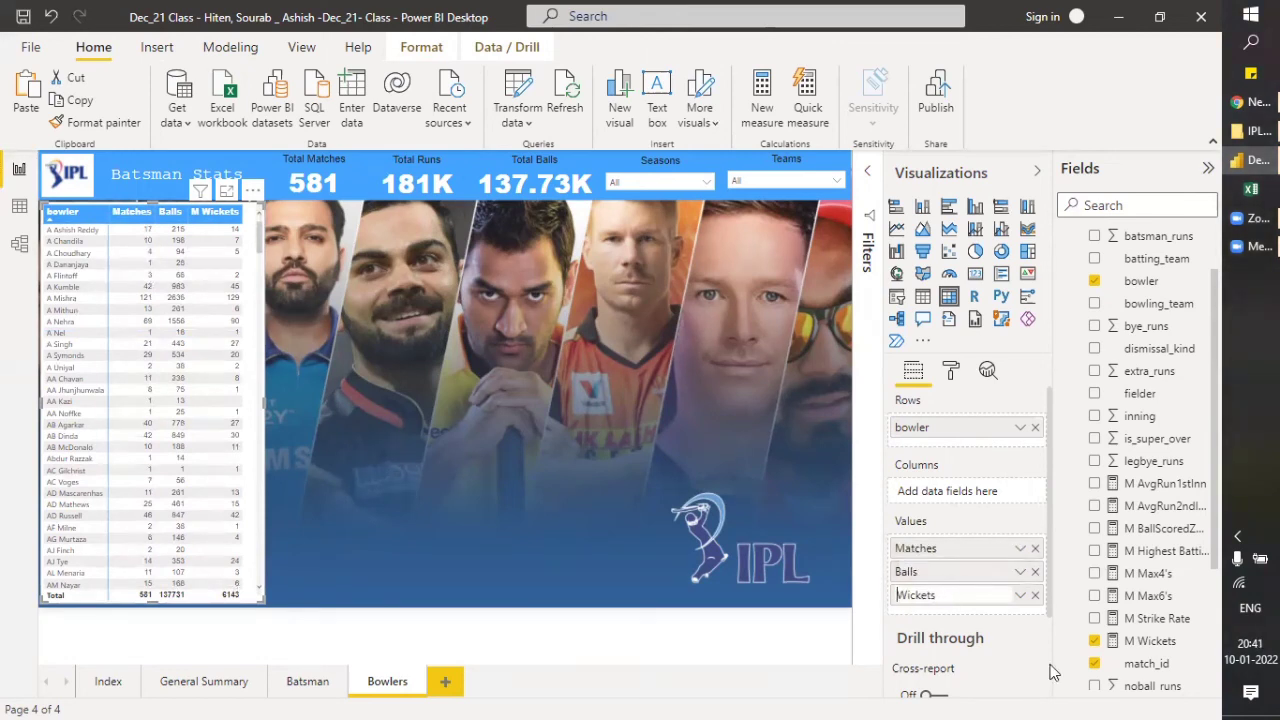
key("Return")
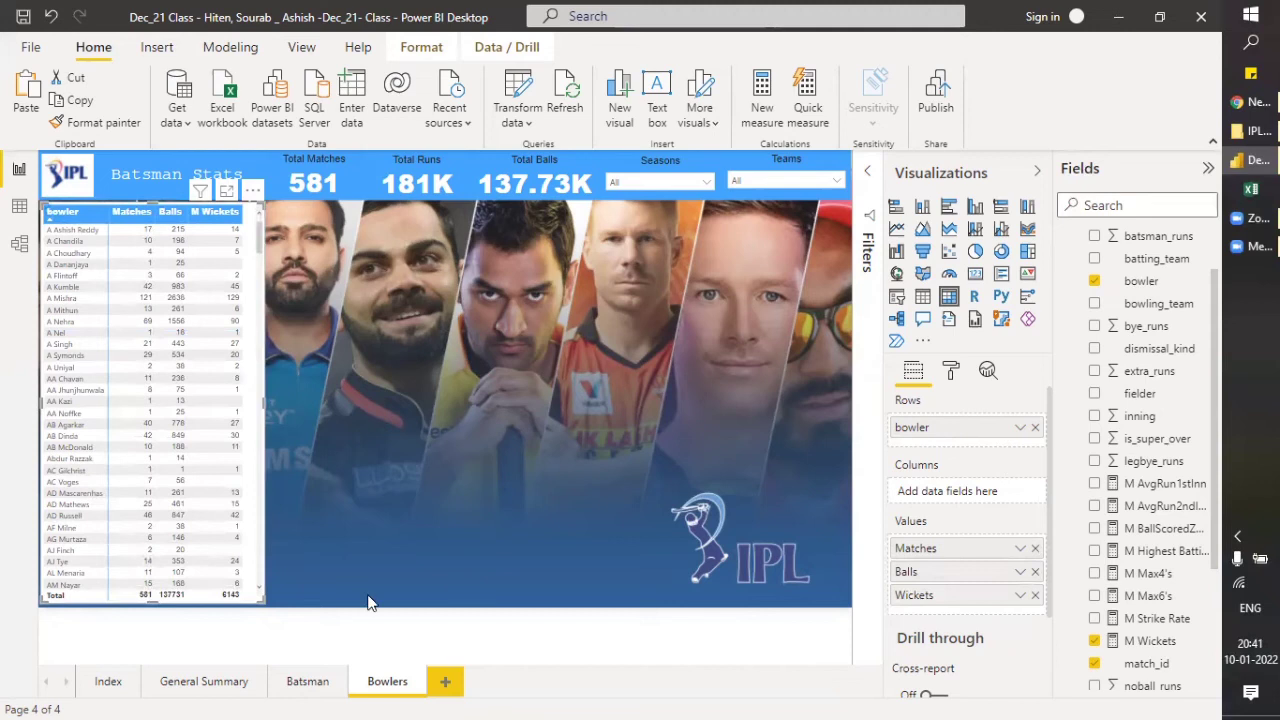
left_click(259, 588)
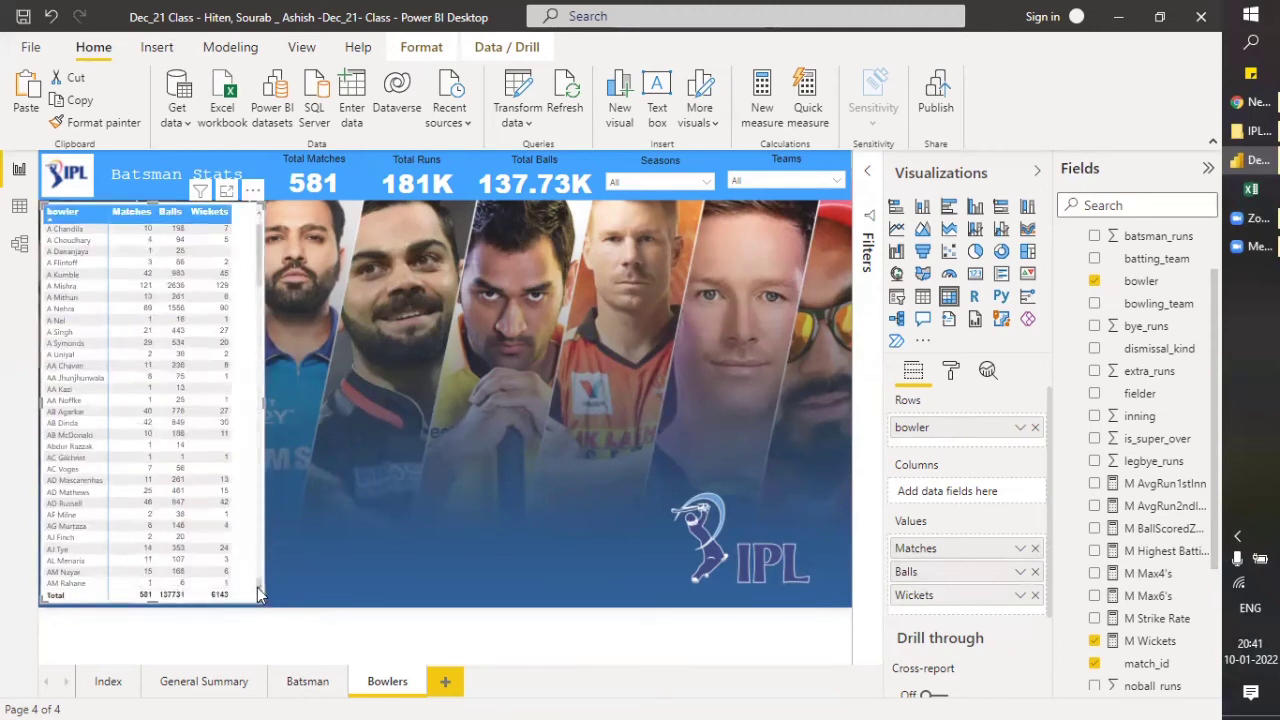
Remove the leftover batsman_runs filter from the bowler matrix.
left_click(866, 178)
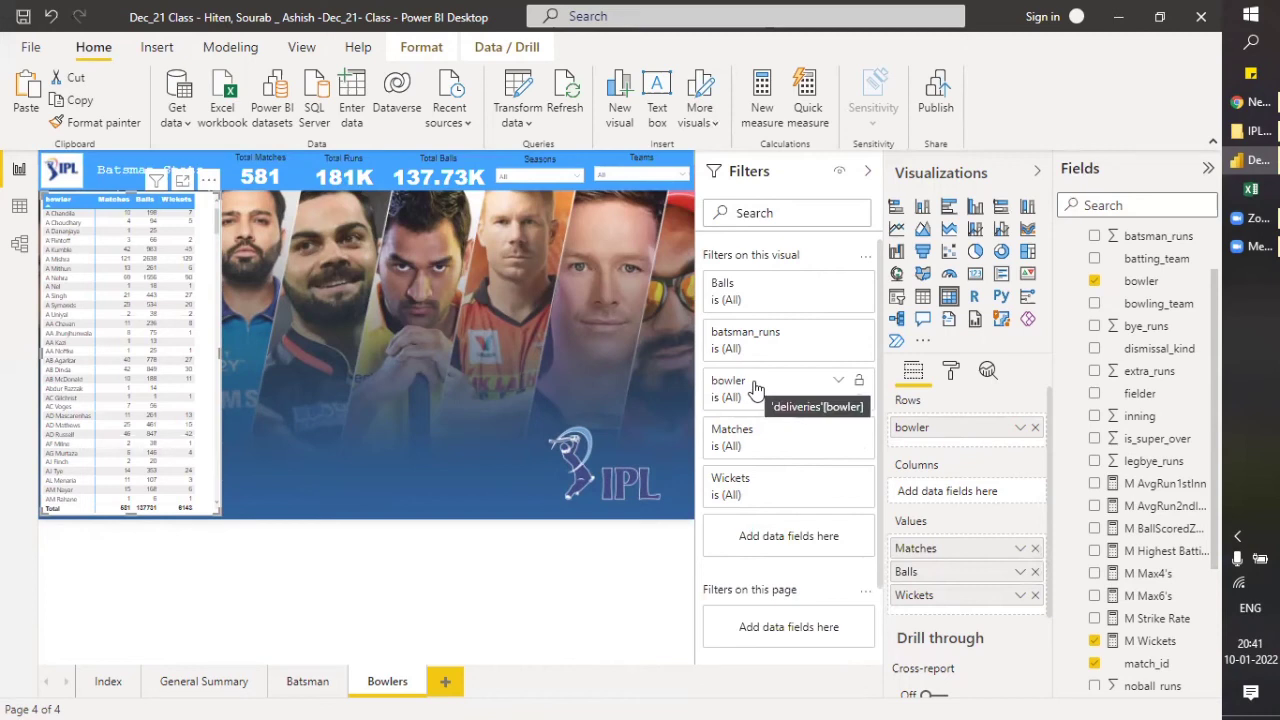
left_click(841, 337)
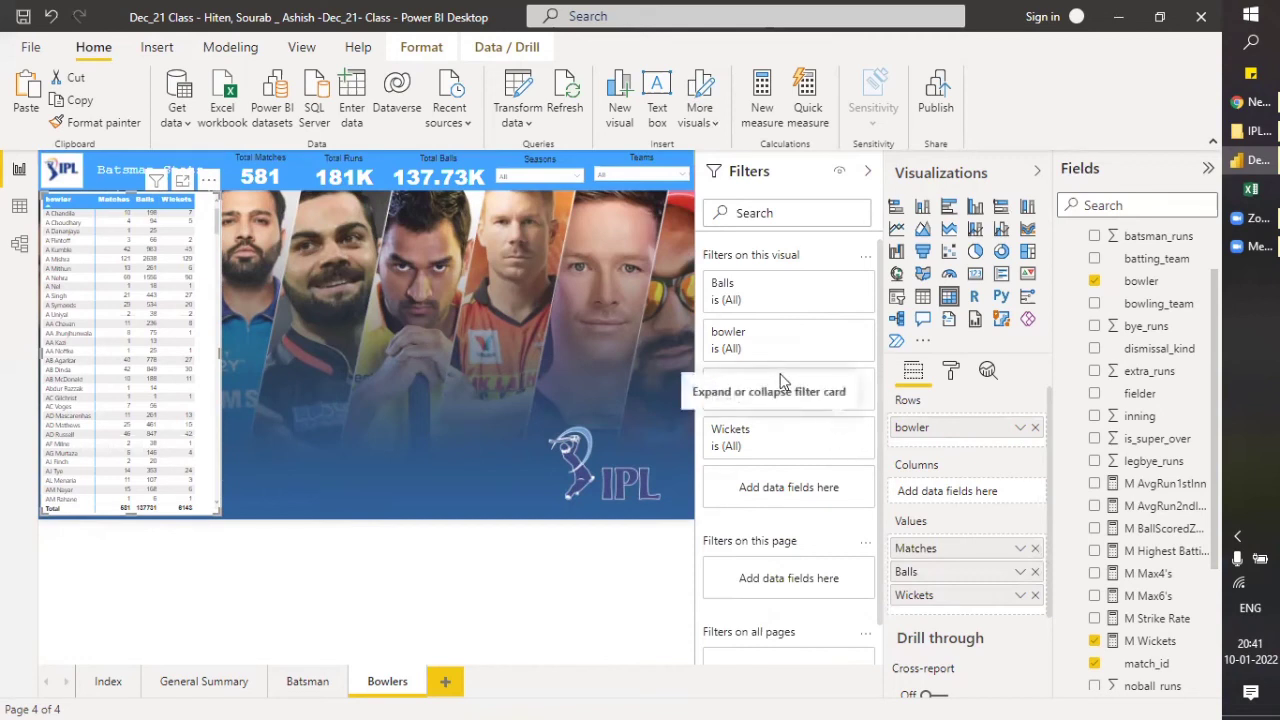
Try limiting the matrix to bowlers with Wickets greater than 50, and clear that filter again.
left_click(841, 431)
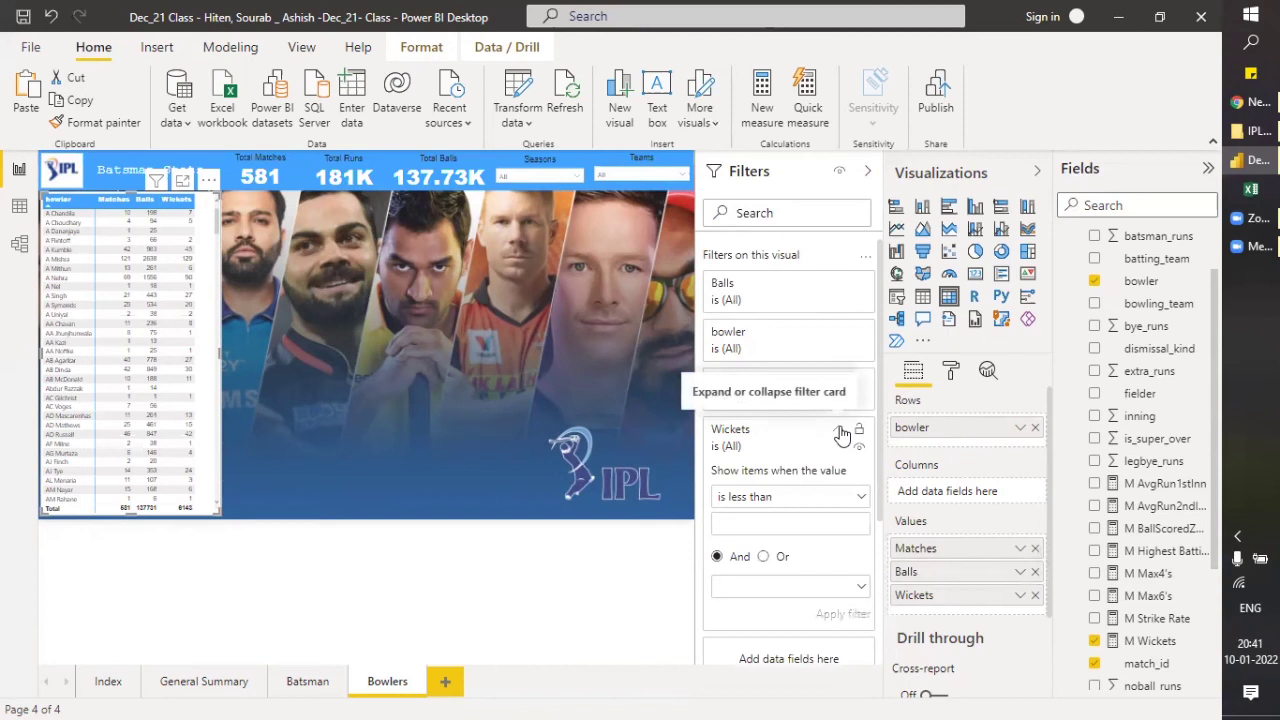
left_click(743, 500)
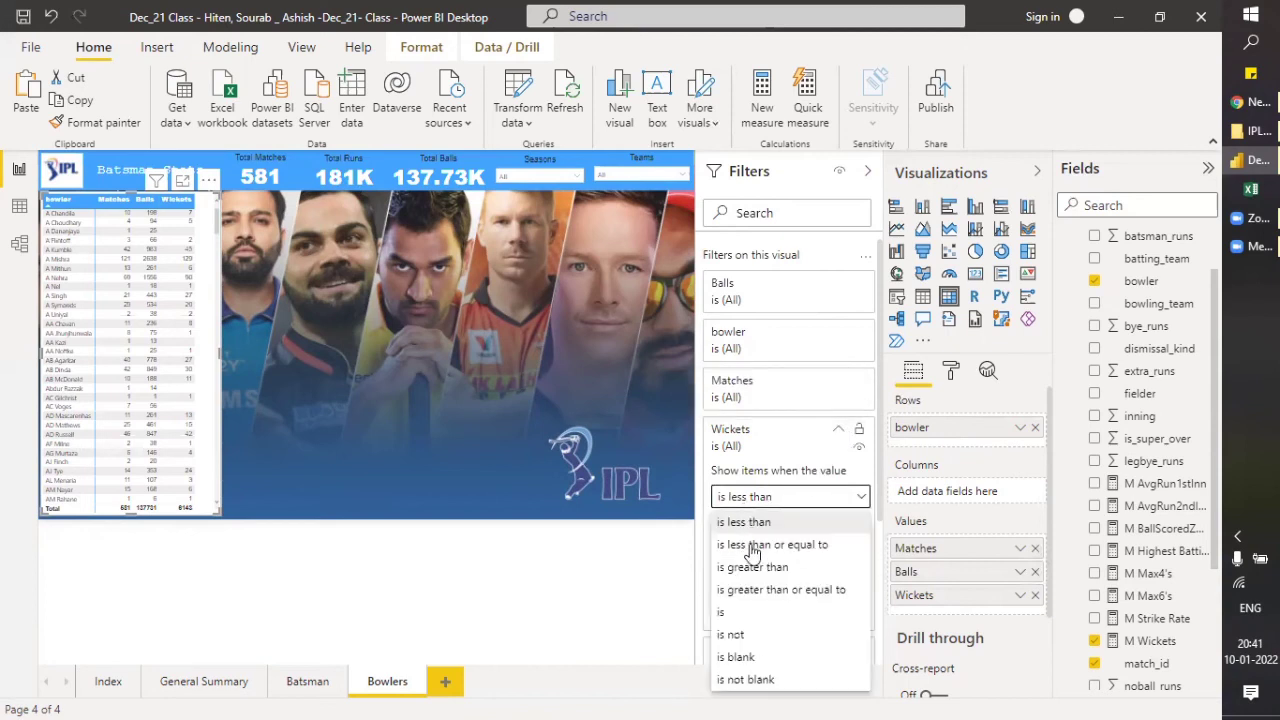
left_click(750, 567)
left_click(743, 523)
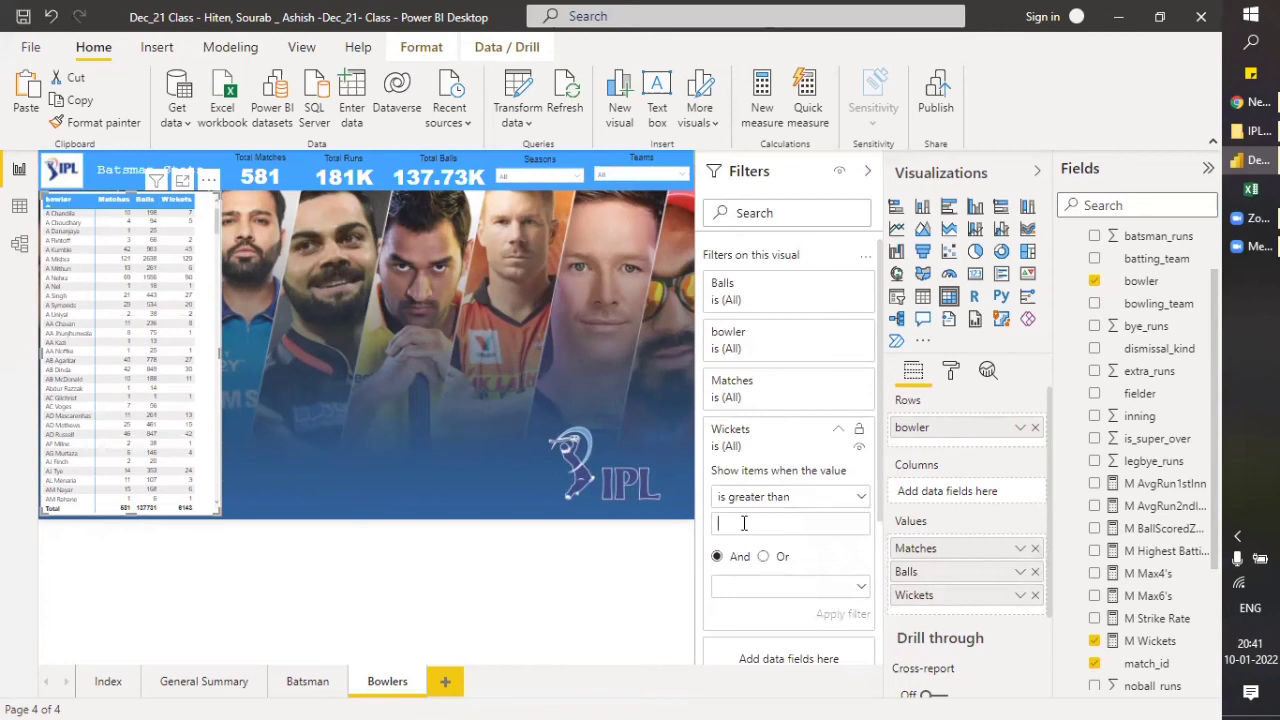
type("50")
left_click(824, 620)
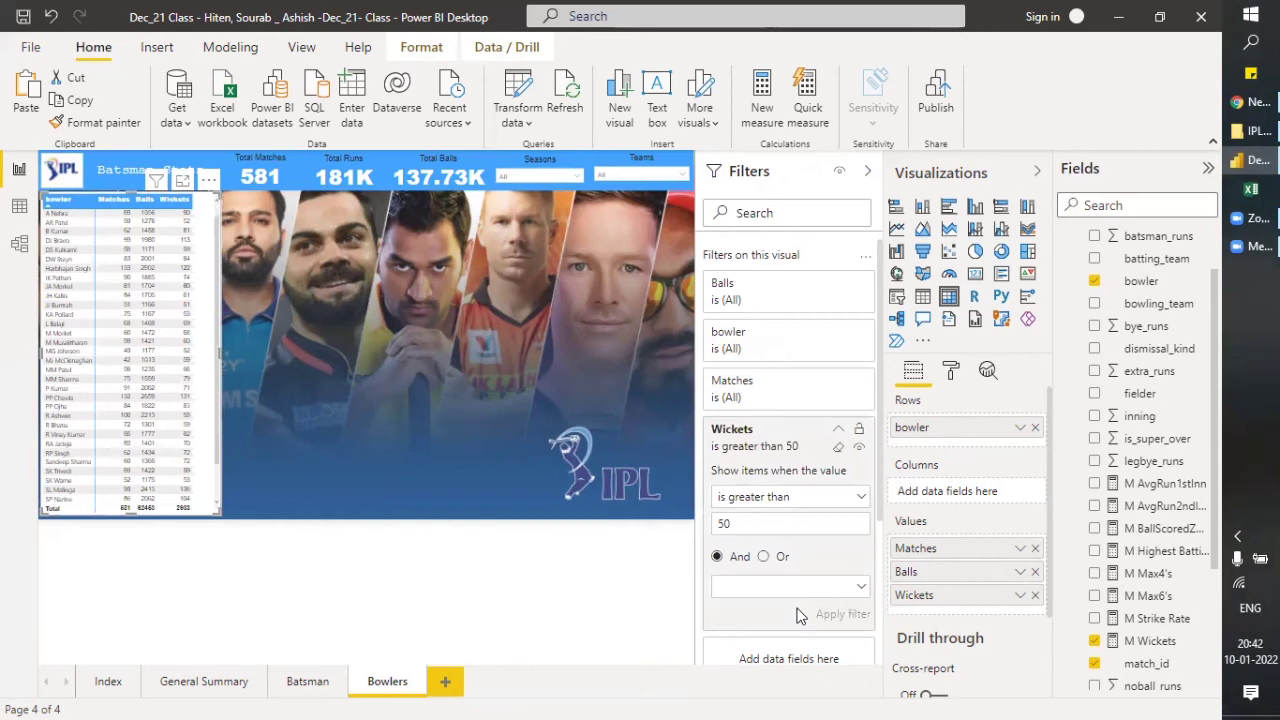
left_click(838, 447)
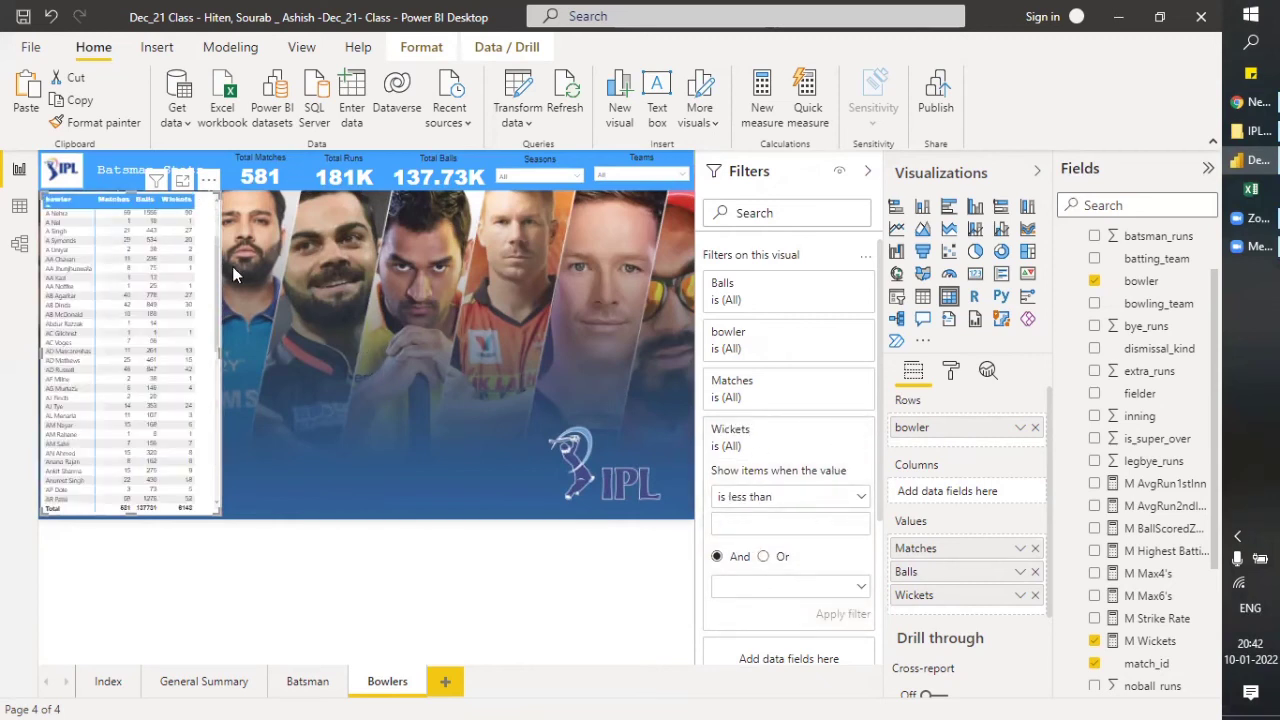
Sort the bowler matrix by Wickets in descending order and narrow the visual to fit its columns.
left_click(178, 207)
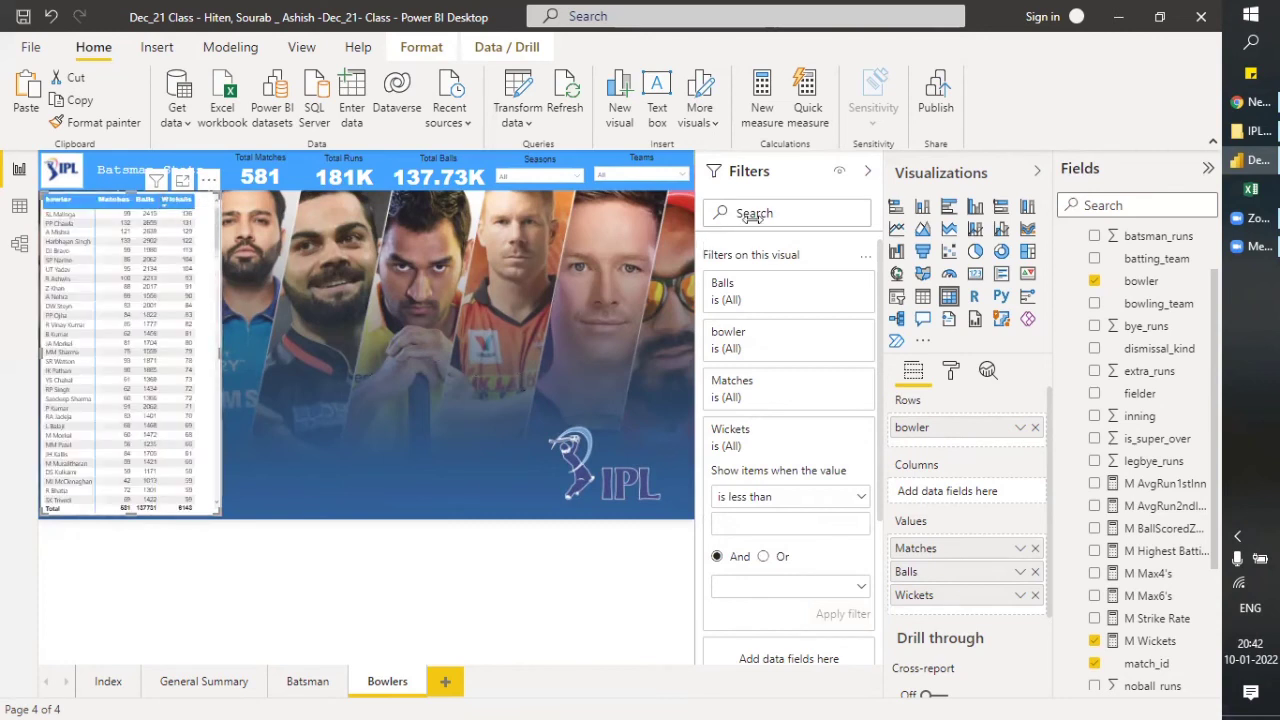
left_click(867, 172)
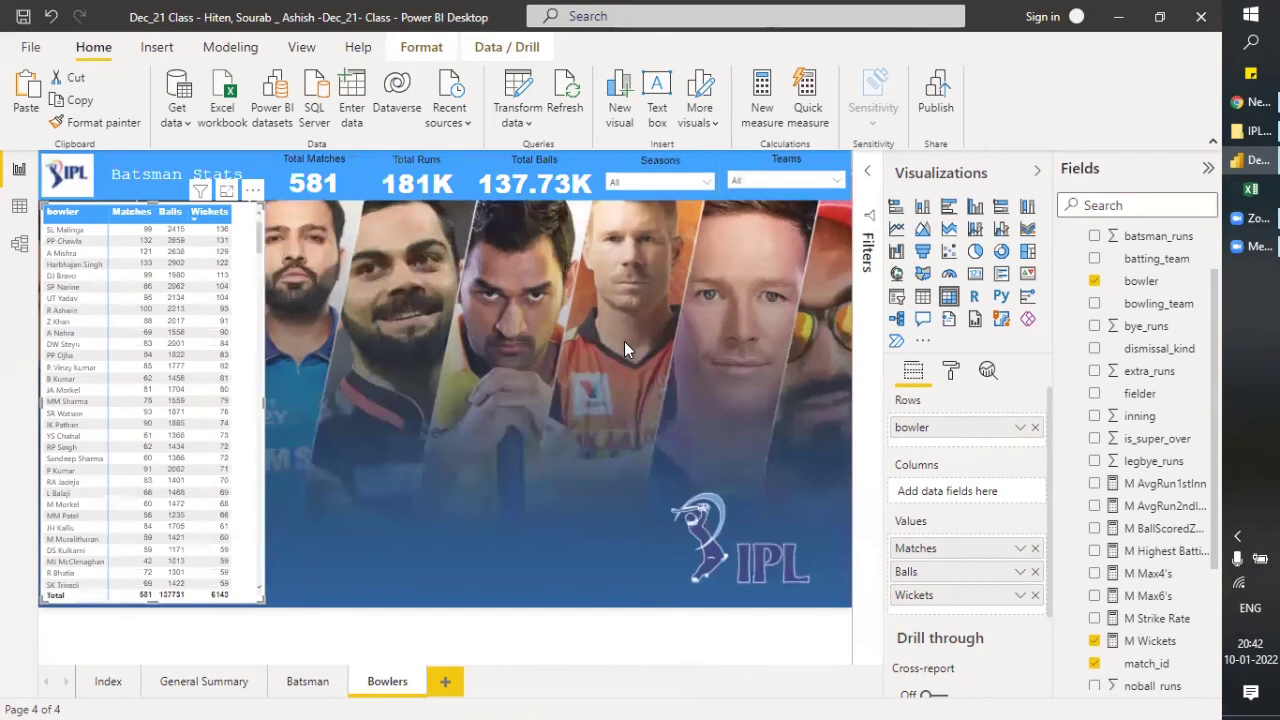
left_click_drag(263, 400, 244, 398)
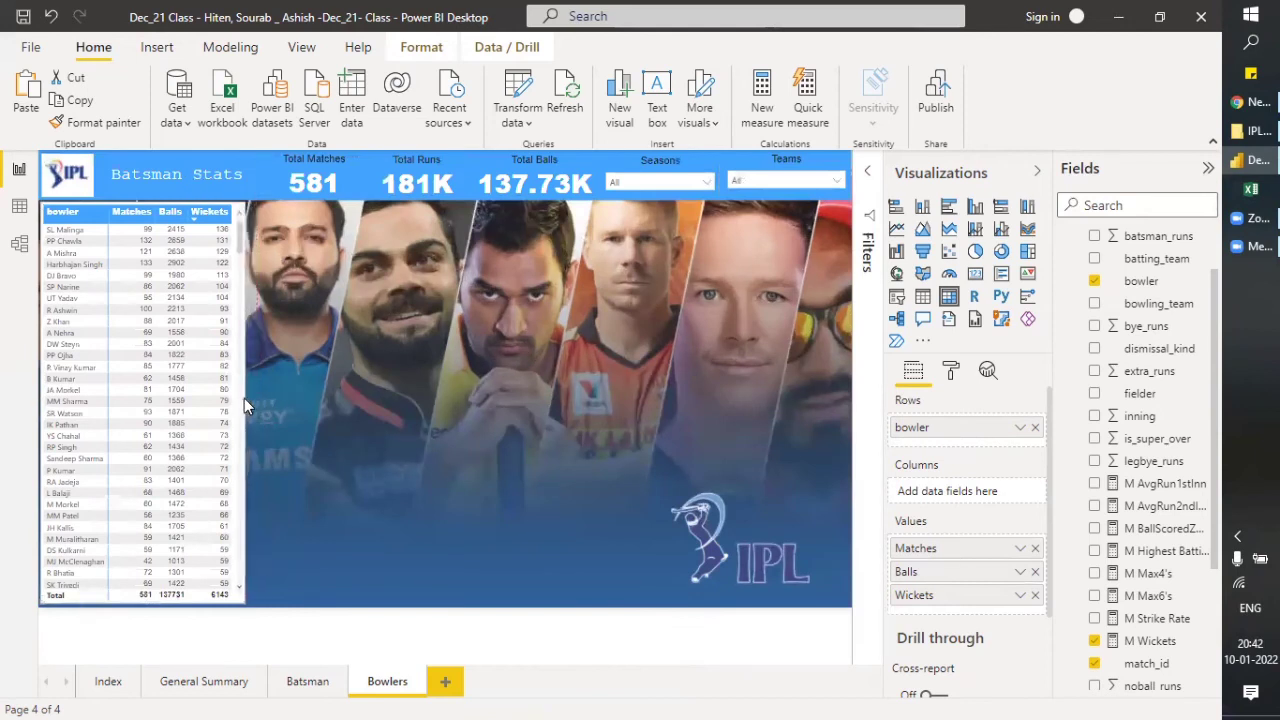
Add a donut chart to the Bowlers page, shrink it and place it directly beside the matrix under the header.
left_click(320, 368)
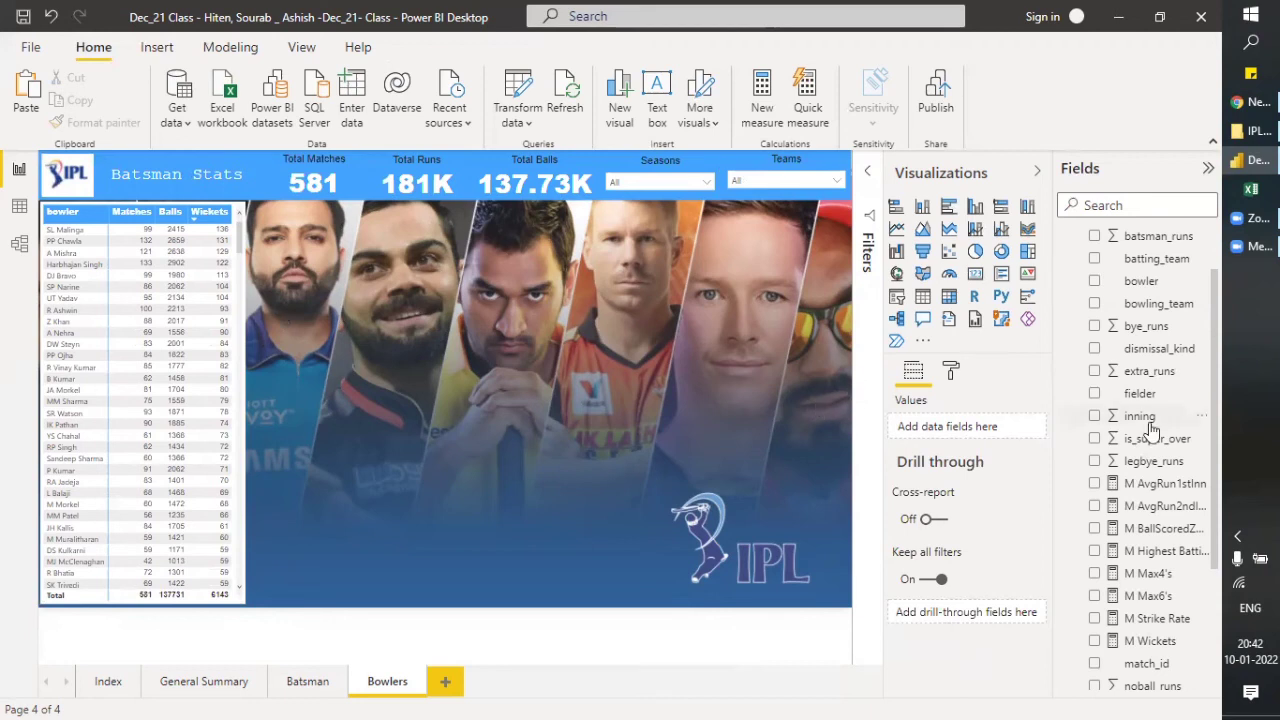
scroll(1150, 428, "up", 2)
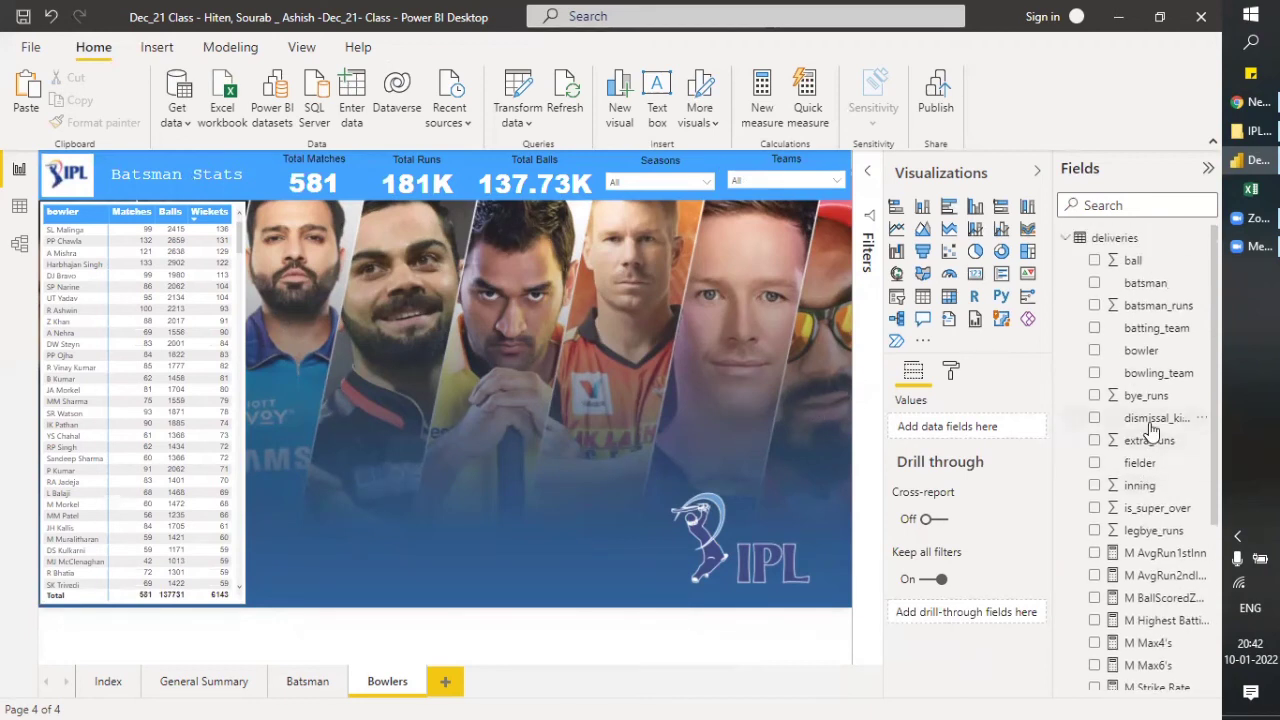
left_click(1001, 253)
left_click_drag(250, 410, 438, 405)
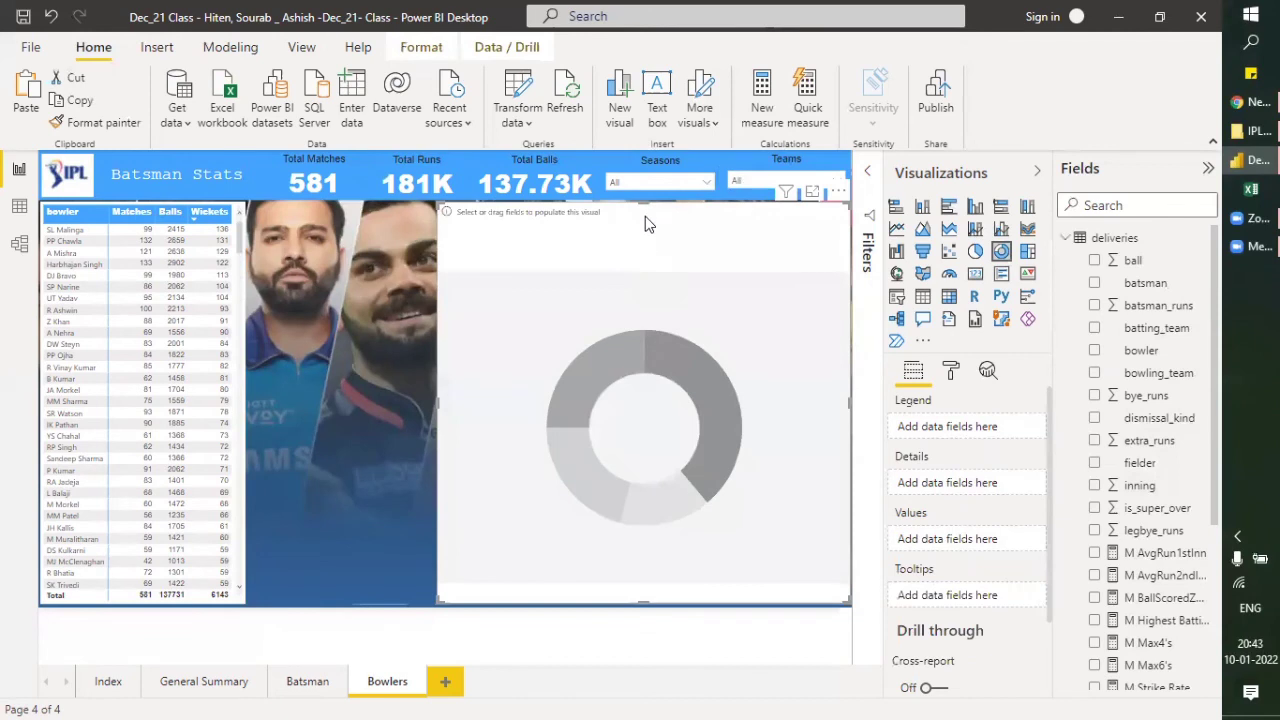
left_click_drag(645, 206, 461, 208)
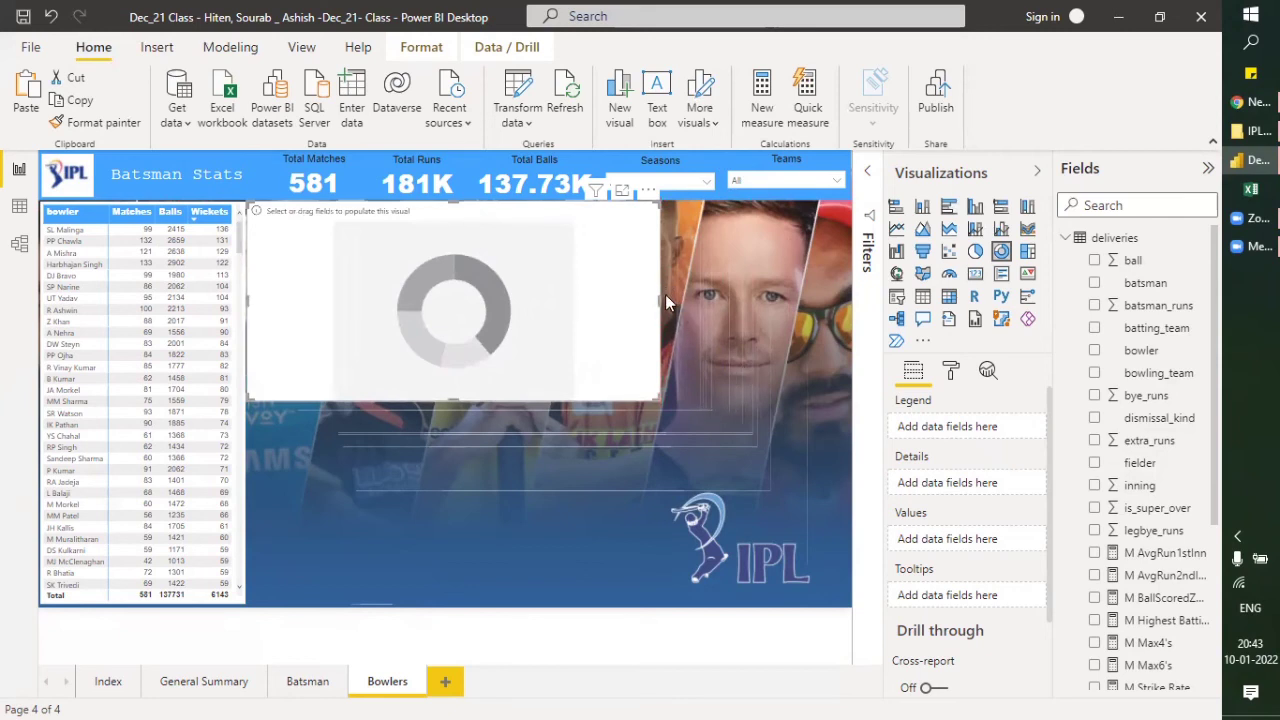
left_click_drag(658, 294, 521, 296)
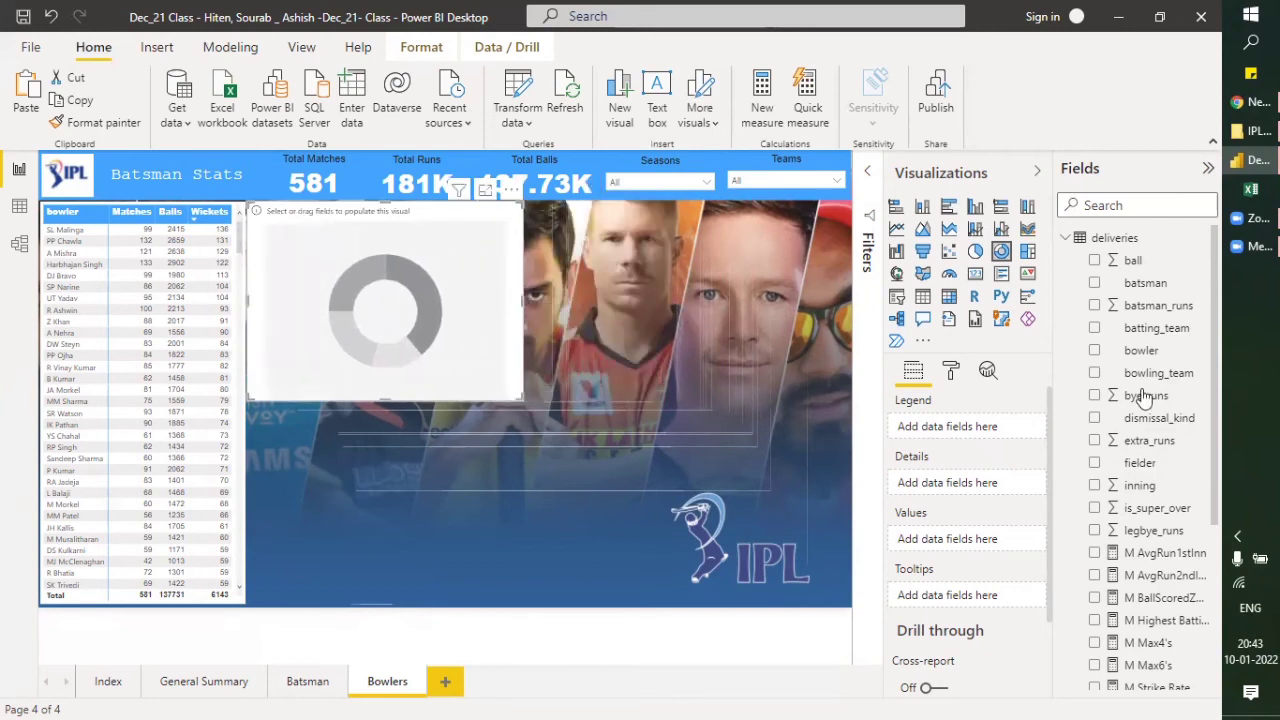
Use dismissal_kind from the deliveries table as both the donut chart's legend and its counted values.
left_click(1110, 238)
scroll(1135, 392, "down", 3)
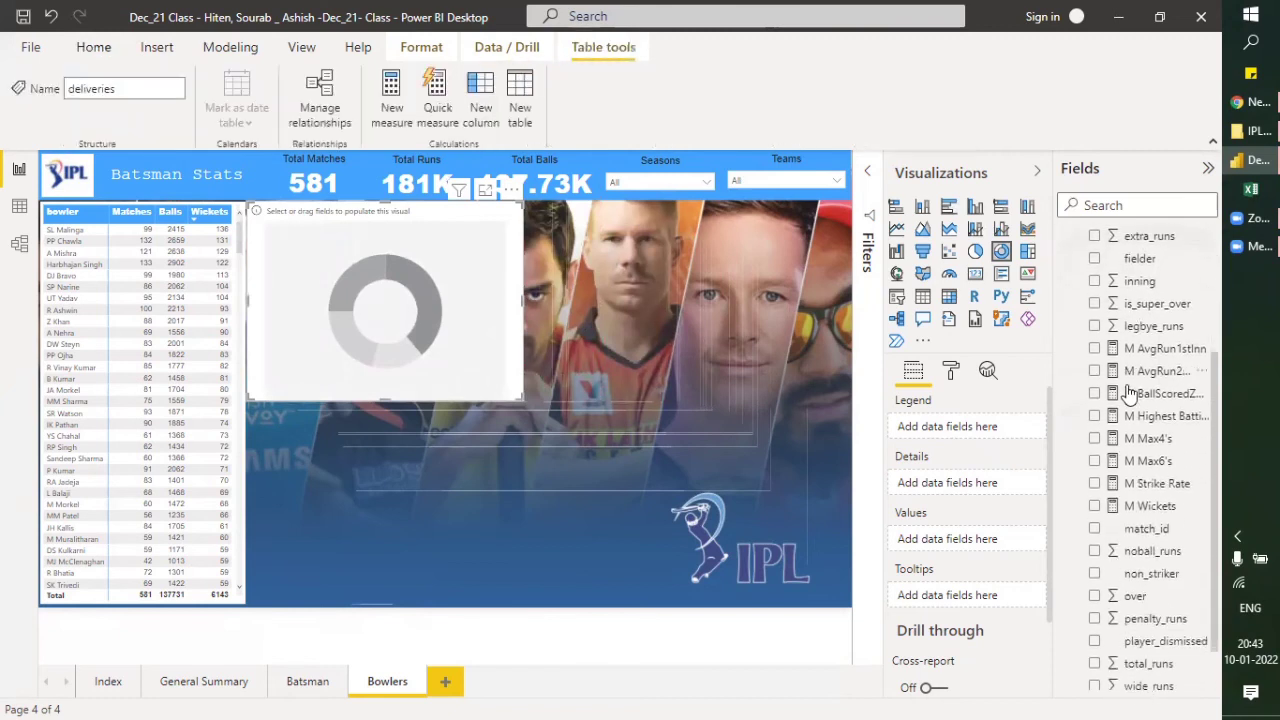
scroll(1130, 392, "down", 1)
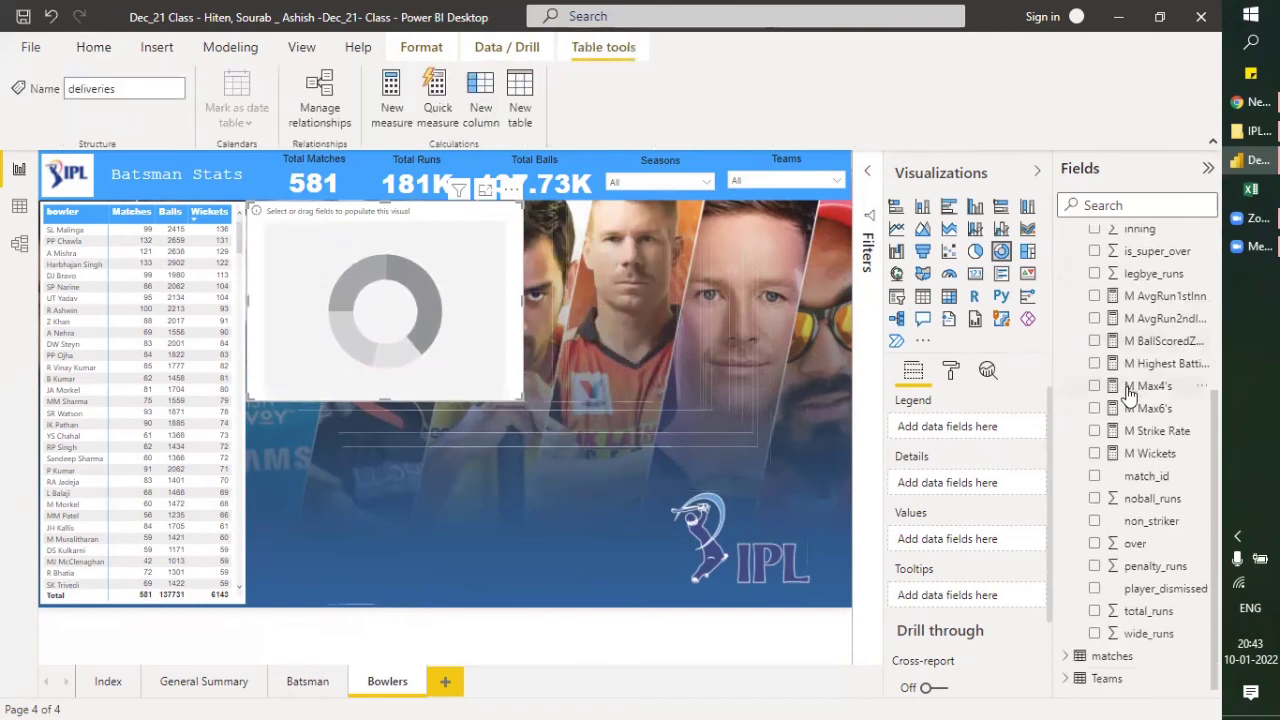
scroll(1153, 530, "up", 5)
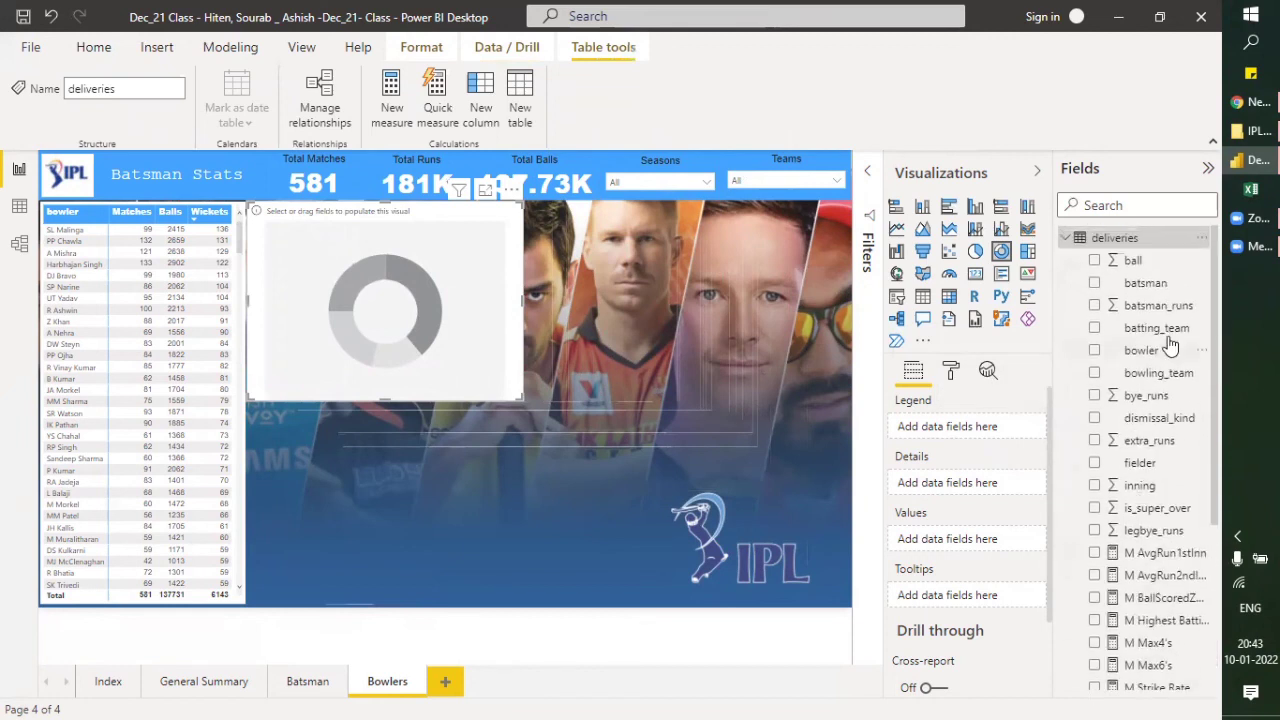
left_click_drag(1153, 423, 999, 537)
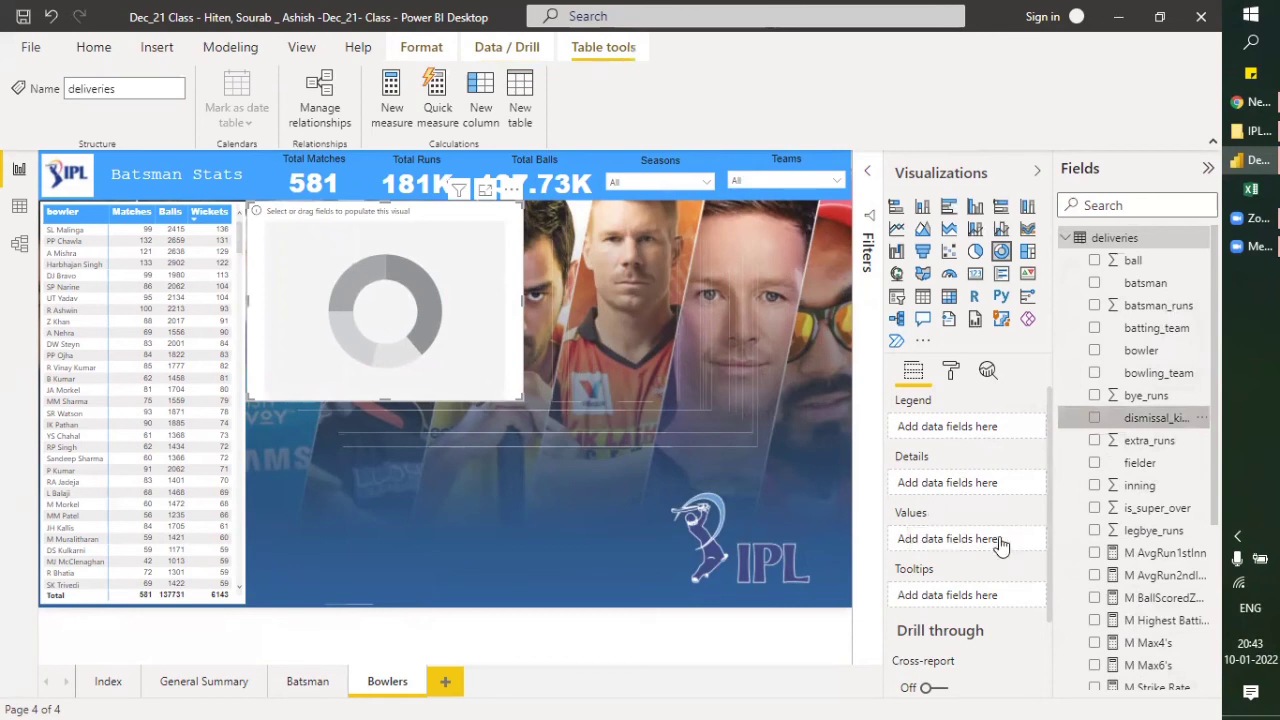
left_click_drag(1135, 418, 980, 426)
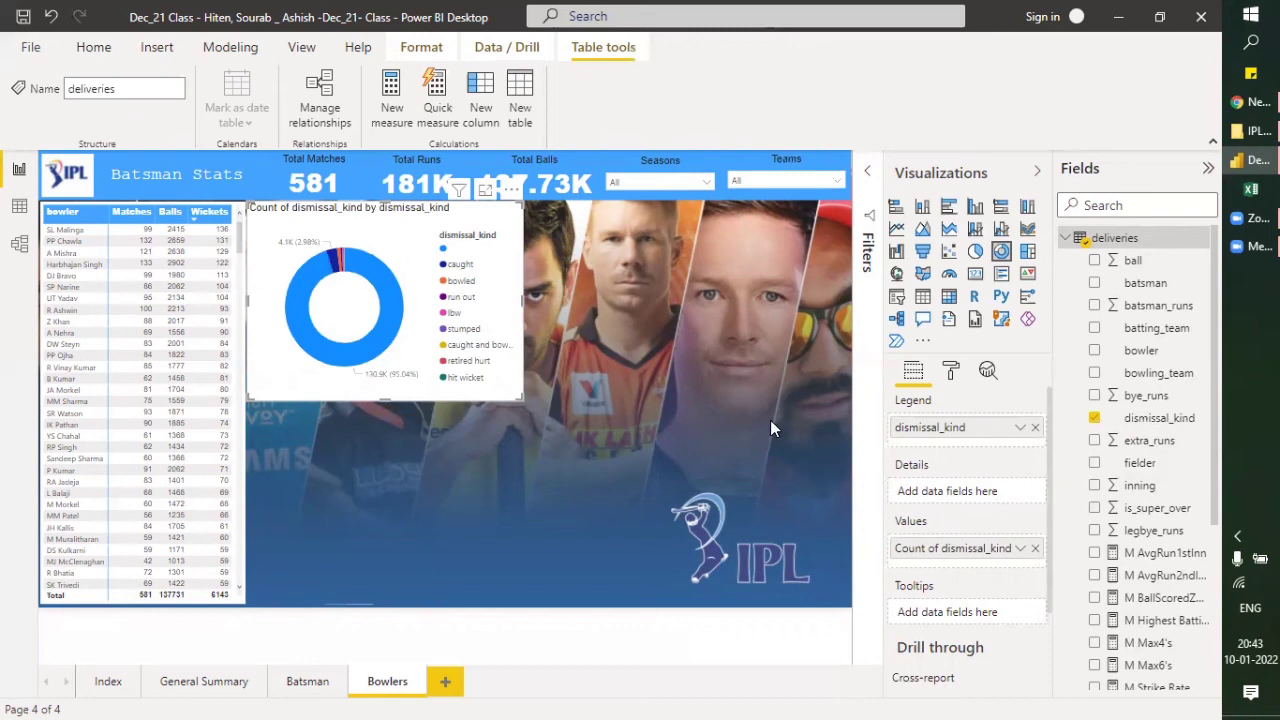
Filter the donut chart to every dismissal_kind except the blank one.
left_click(872, 176)
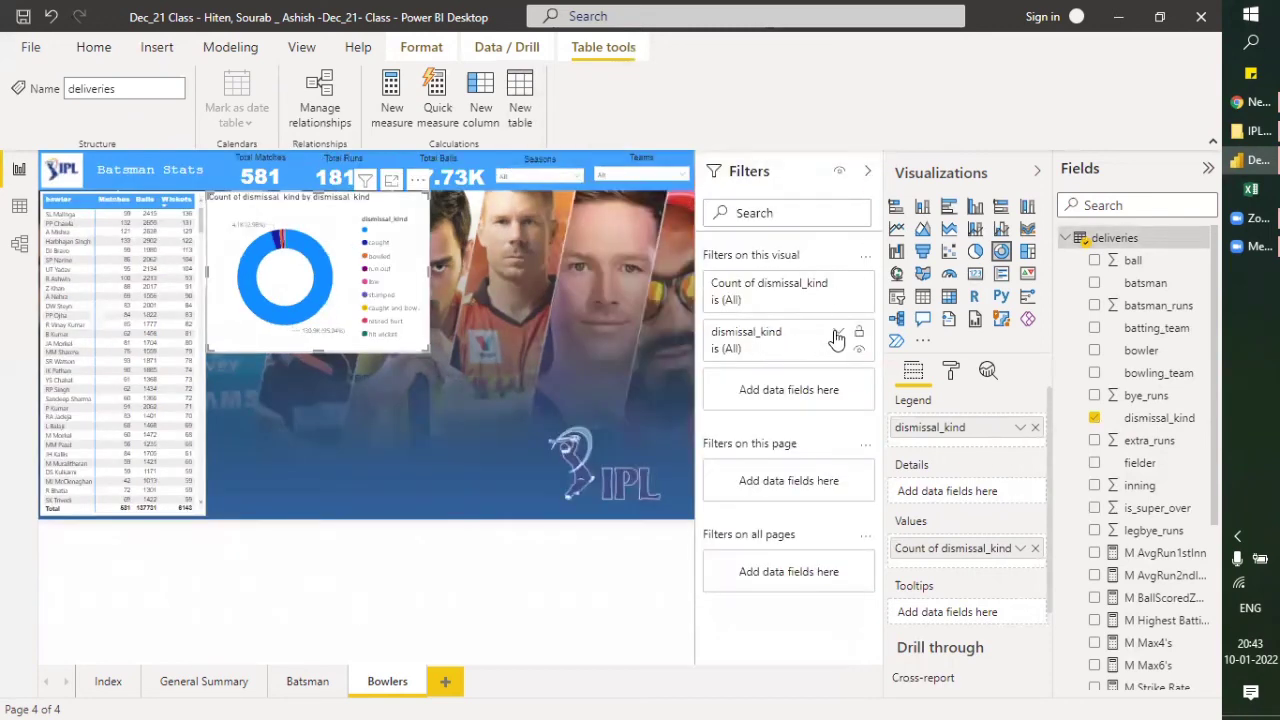
left_click(838, 336)
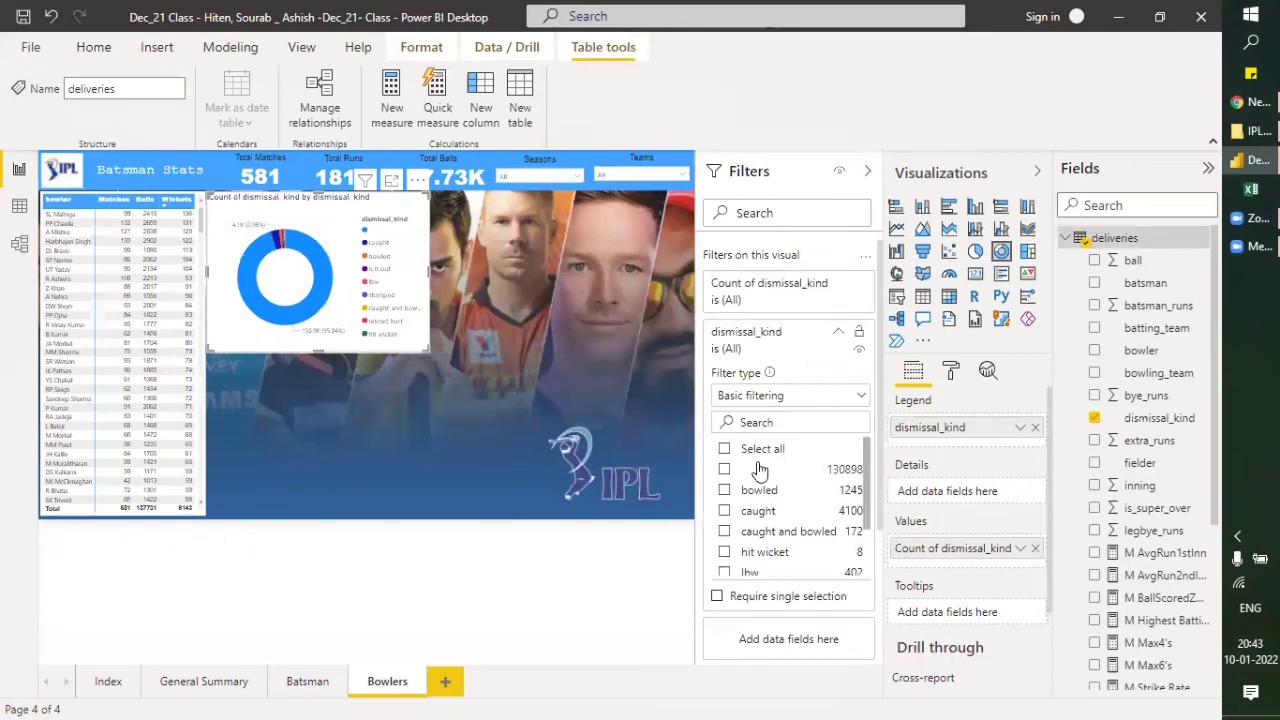
left_click(725, 449)
left_click(725, 469)
scroll(782, 512, "down", 3)
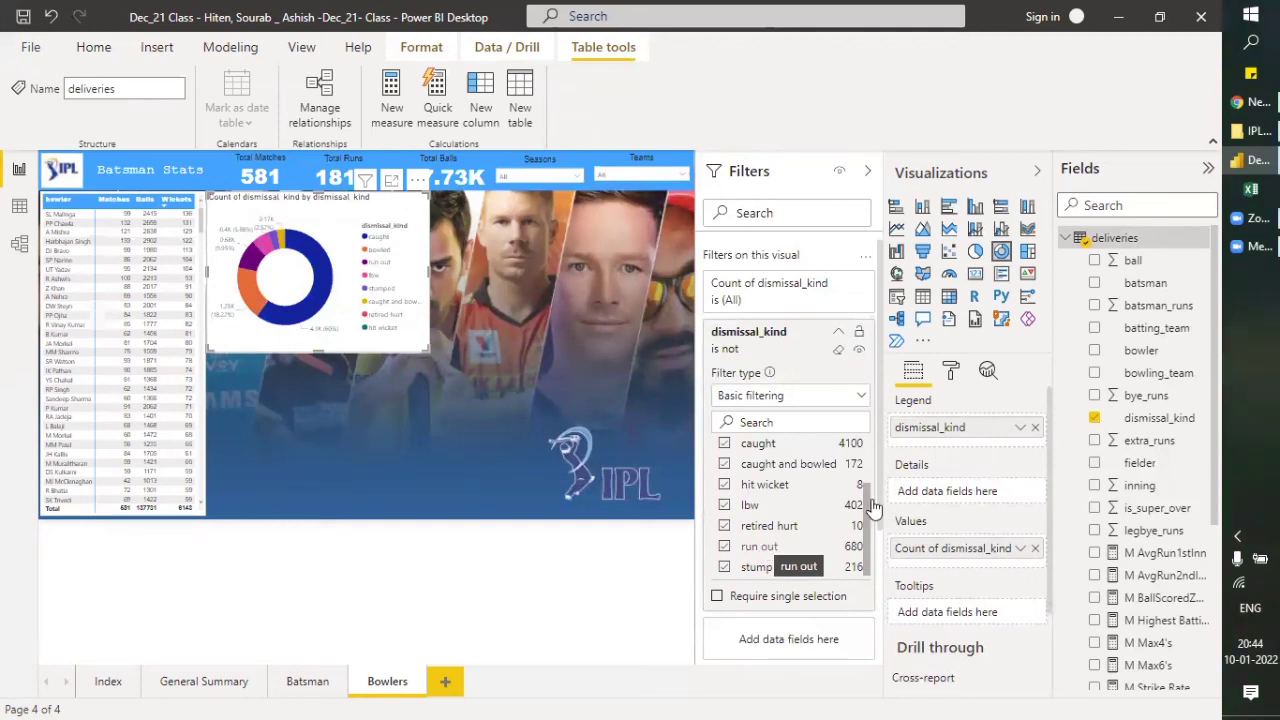
scroll(865, 525, "up", 2)
scroll(866, 548, "down", 2)
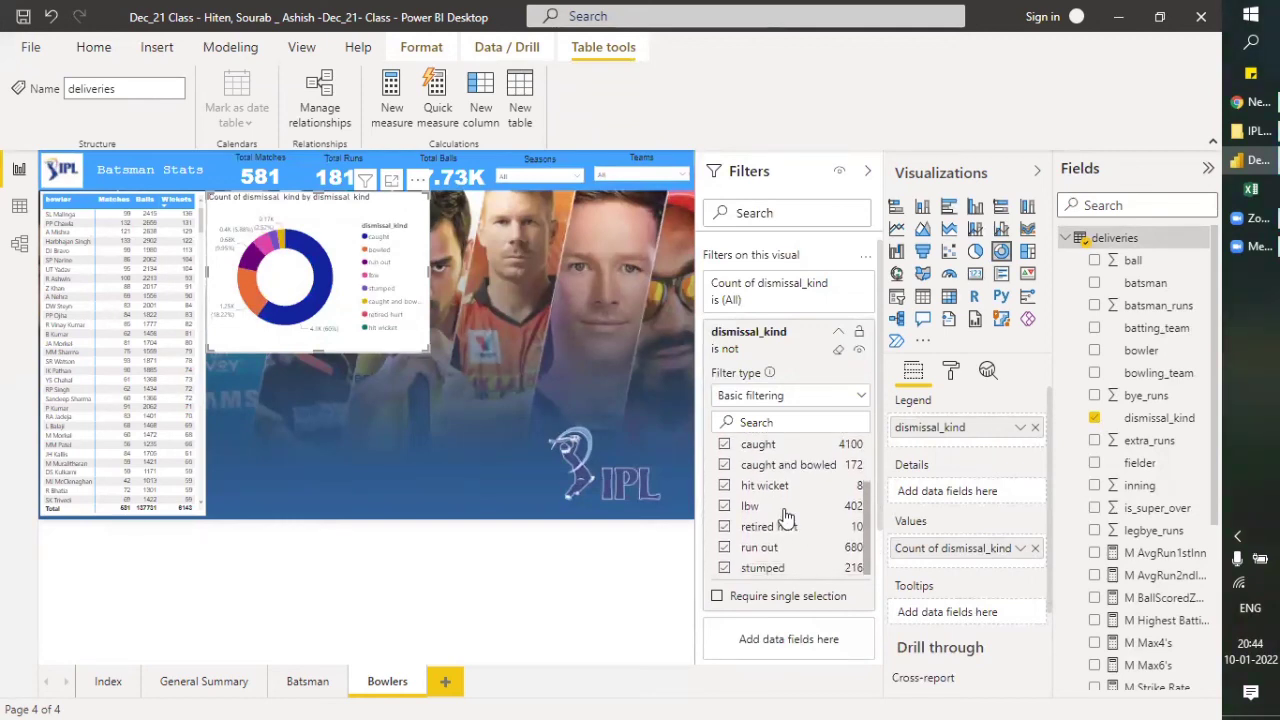
scroll(780, 505, "up", 4)
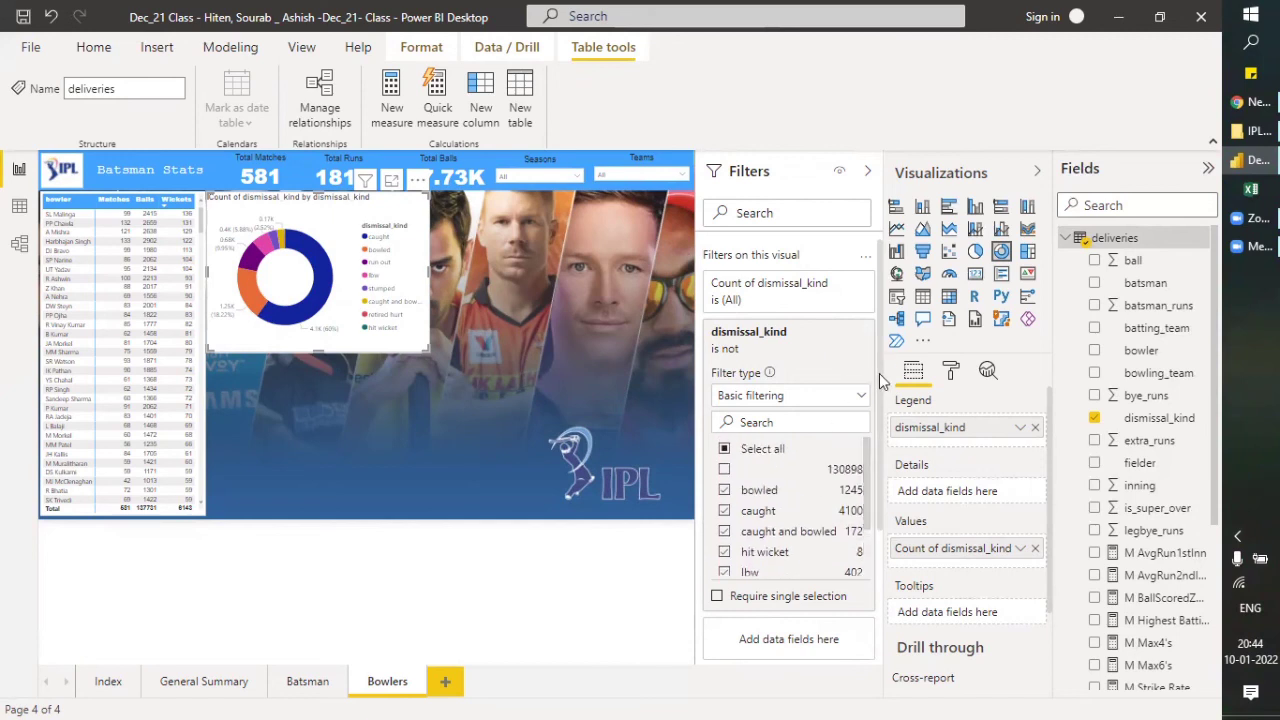
scroll(880, 380, "down", 3)
scroll(870, 360, "up", 3)
left_click(872, 173)
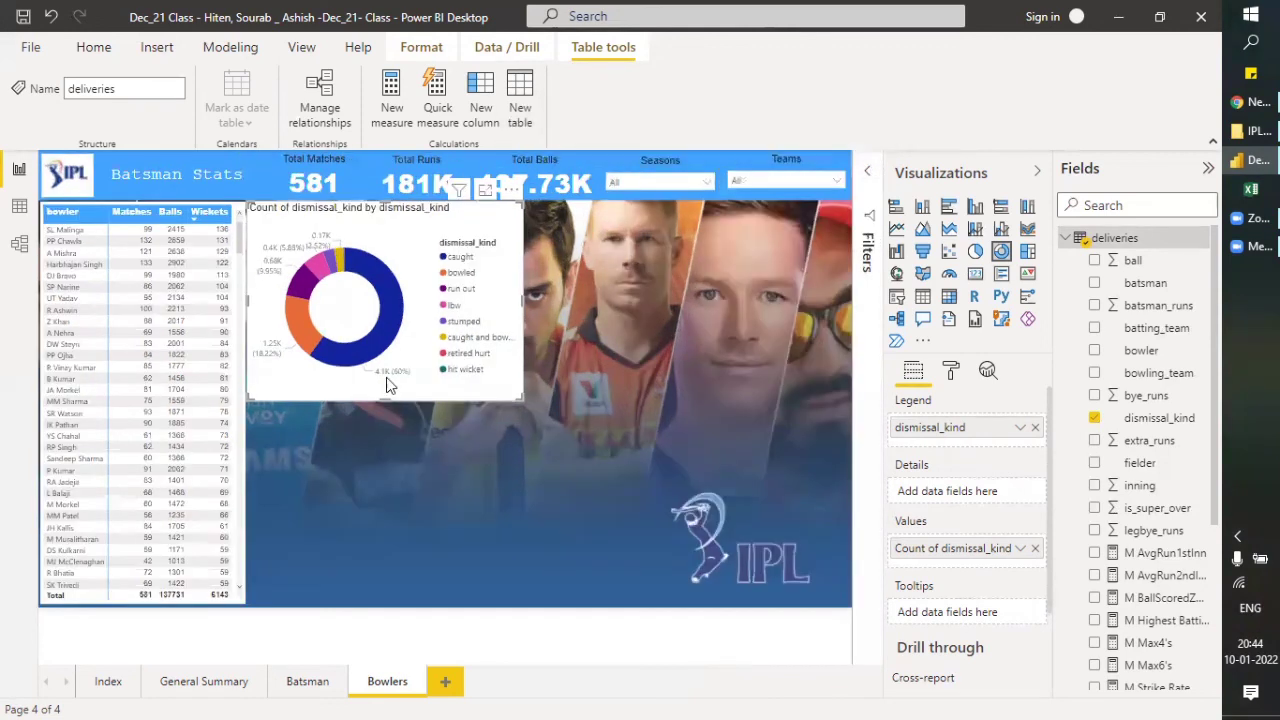
Review the donut chart's data colour settings for the individual dismissal kinds.
mouse_move(358, 357)
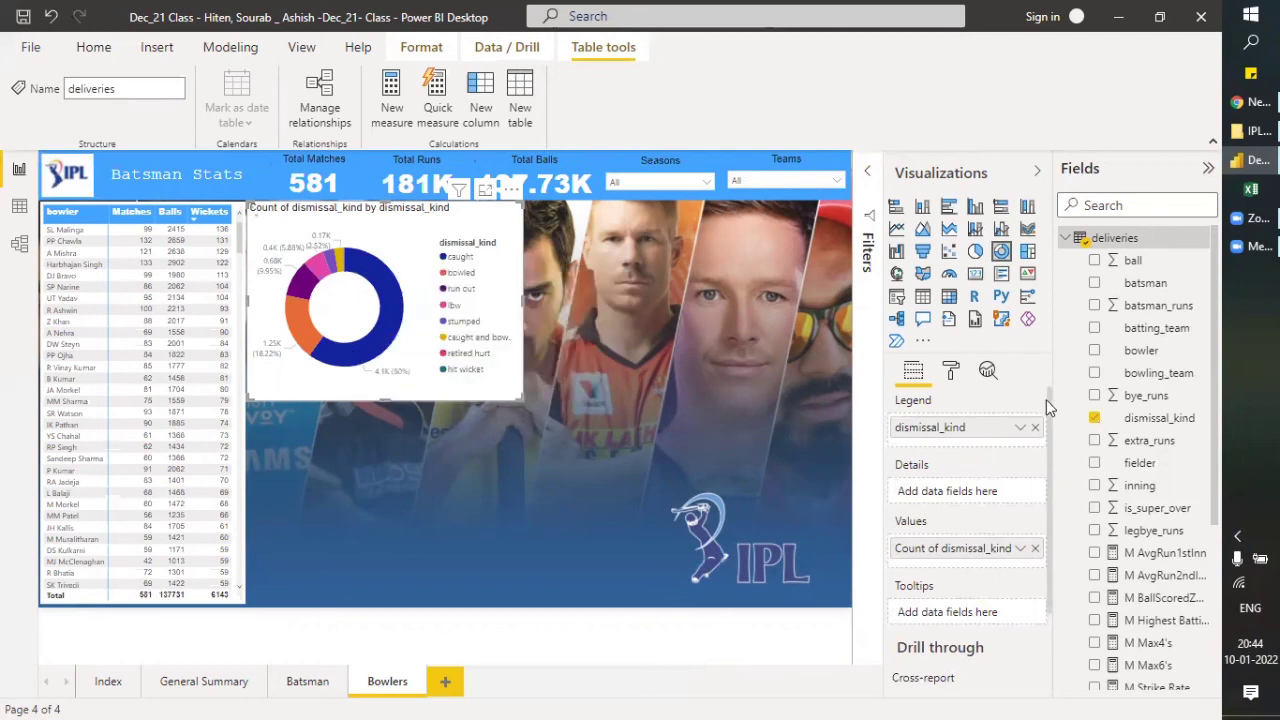
left_click(951, 371)
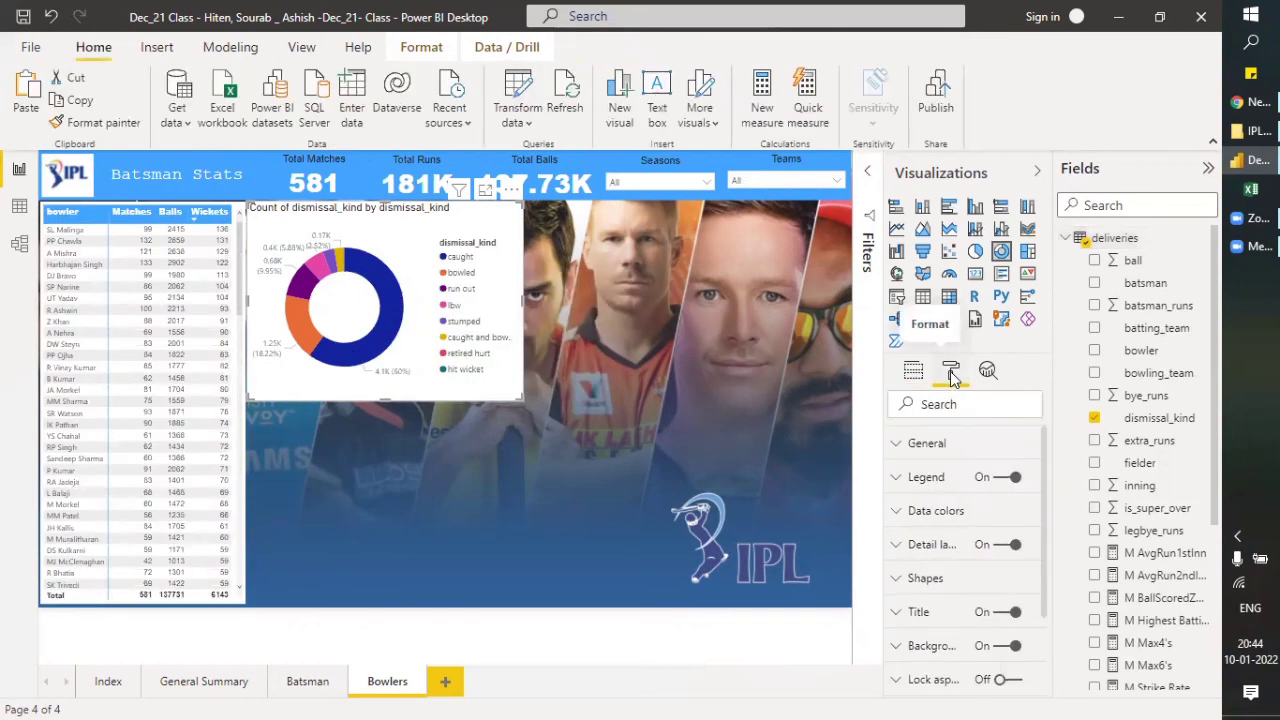
left_click(900, 512)
scroll(900, 515, "down", 3)
scroll(898, 514, "up", 3)
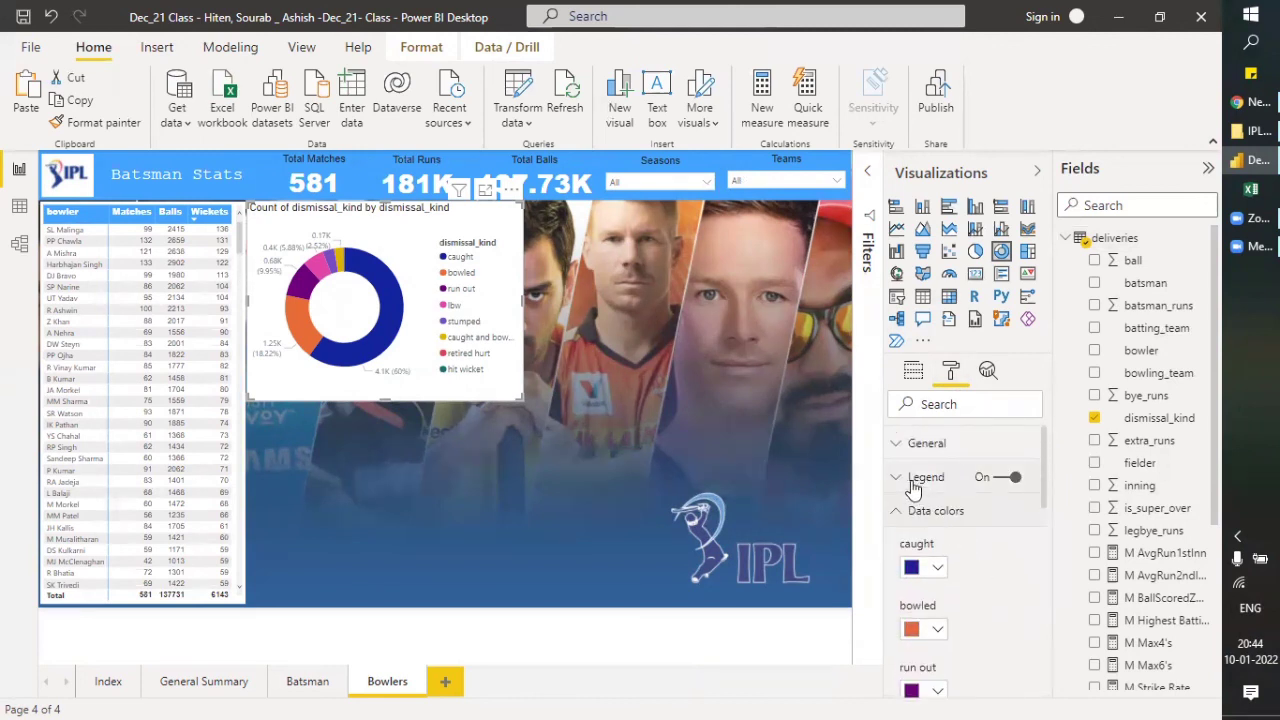
left_click(897, 512)
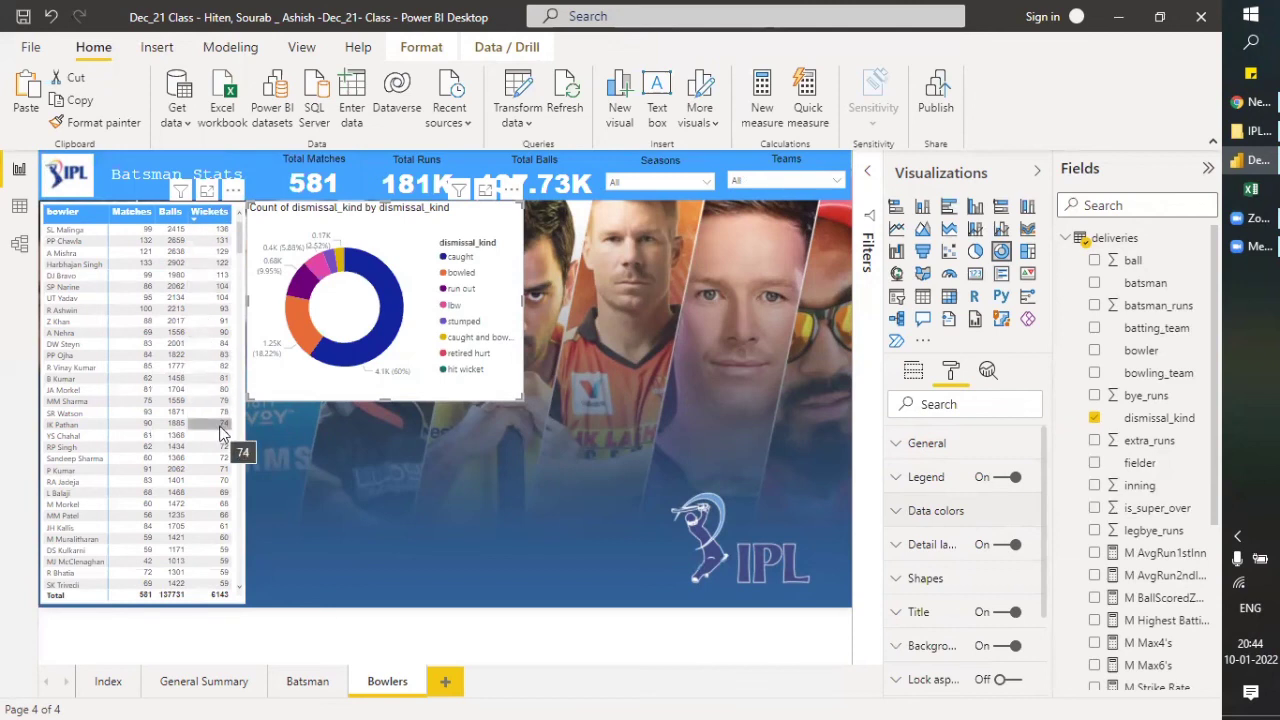
Open the M Wickets measure from the deliveries table and examine the SWITCH condition inside its CALCULATE formula.
scroll(1170, 600, "down", 4)
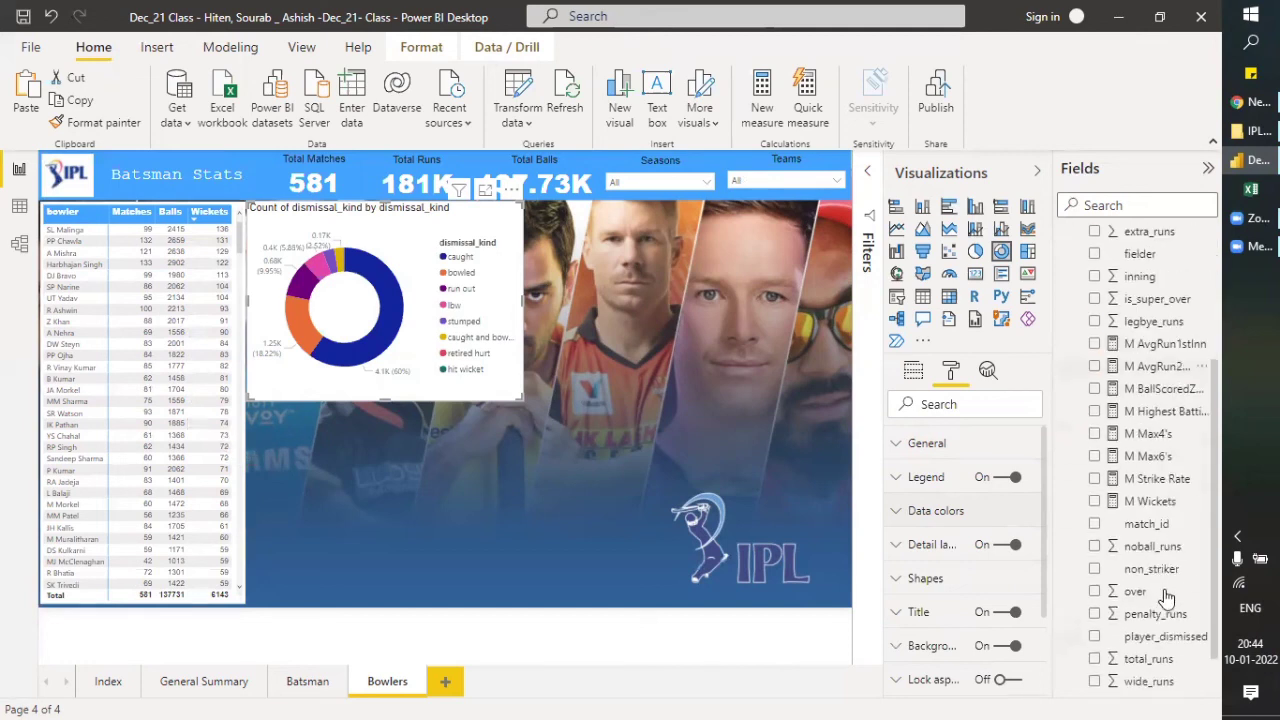
left_click(1155, 502)
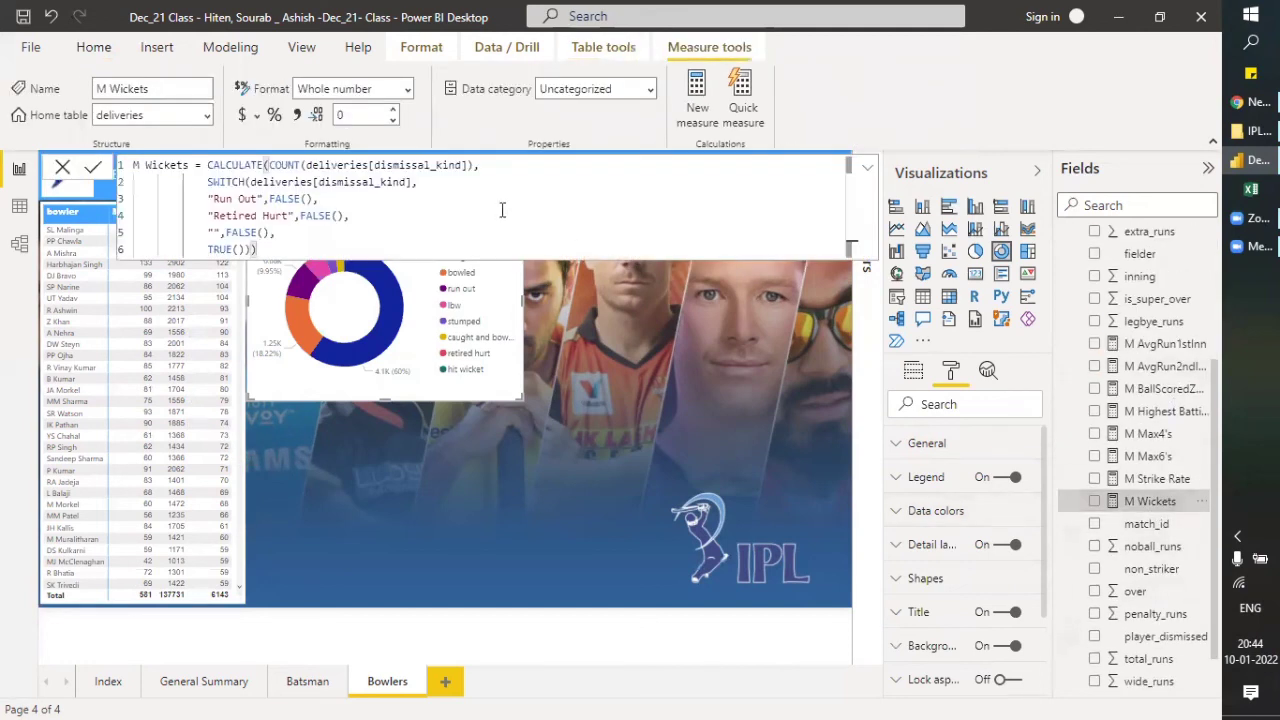
left_click_drag(257, 249, 206, 182)
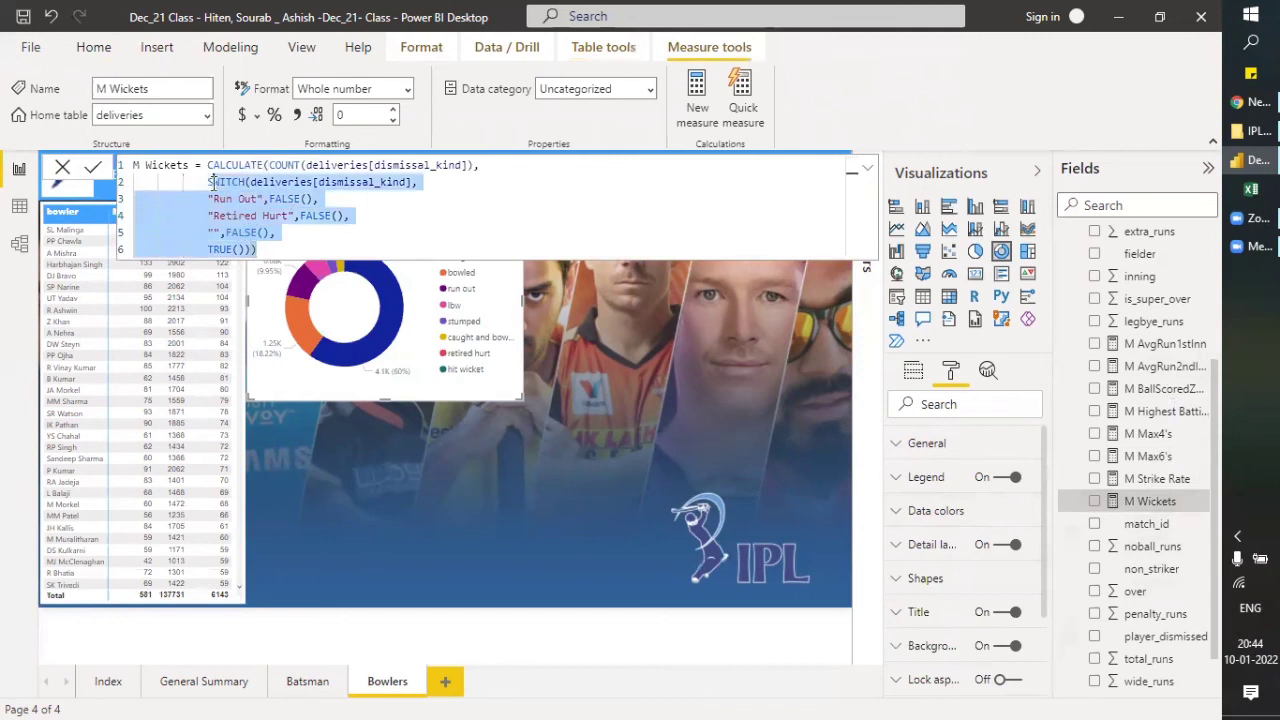
left_click(262, 249)
left_click_drag(263, 249, 134, 176)
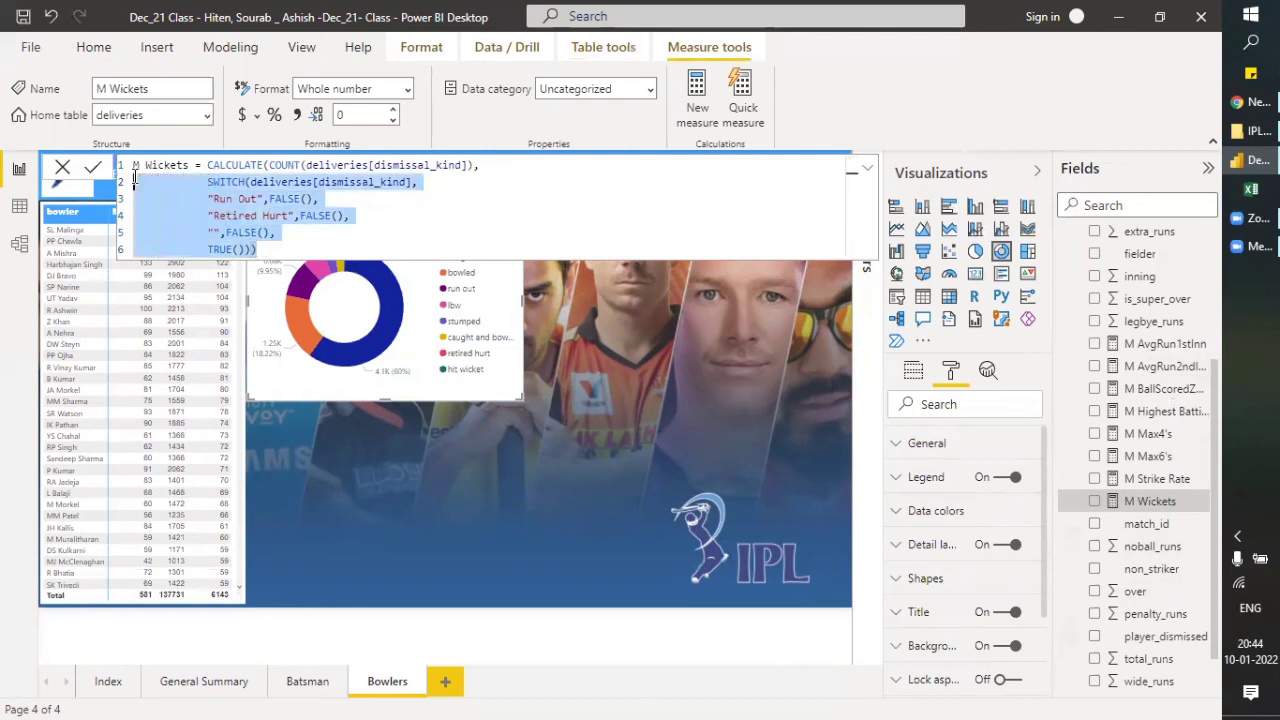
left_click(296, 231)
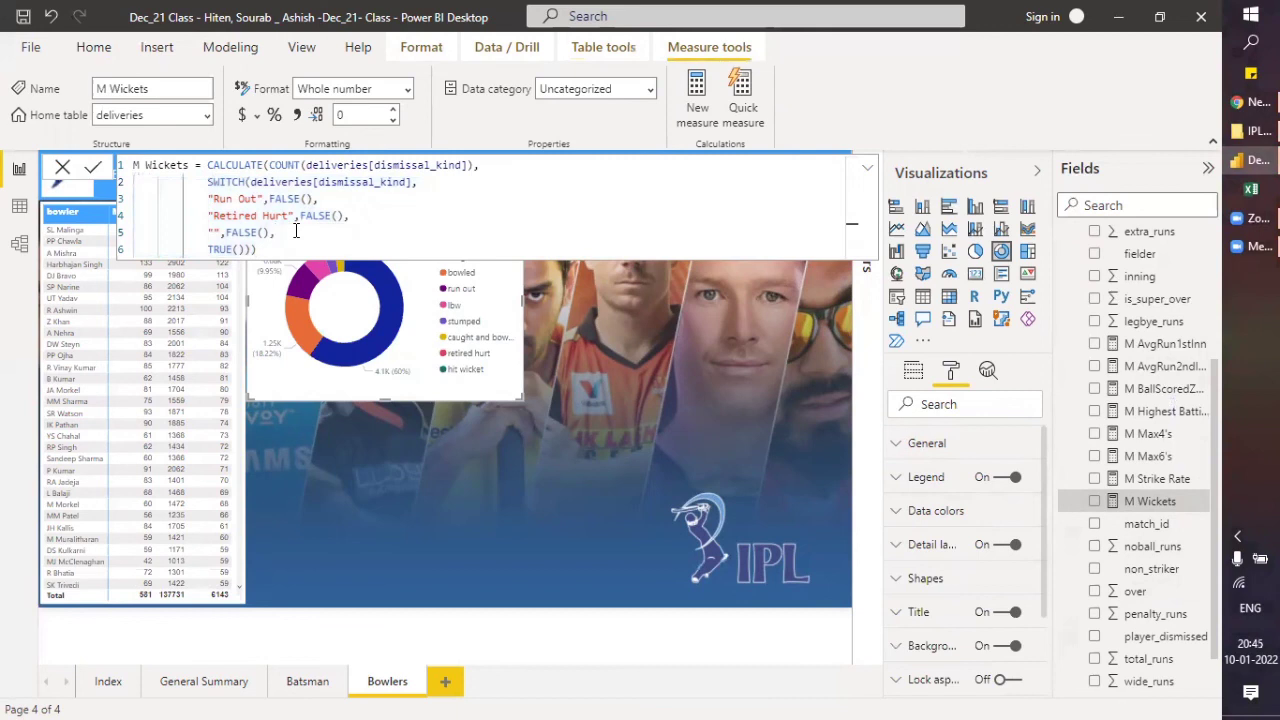
Examine how the M Wickets SWITCH treats Run Out, Retired Hurt, blank and all other dismissal_kind values, closing the expanded formula.
left_click(250, 182)
left_click_drag(250, 182, 418, 182)
left_click_drag(208, 198, 267, 198)
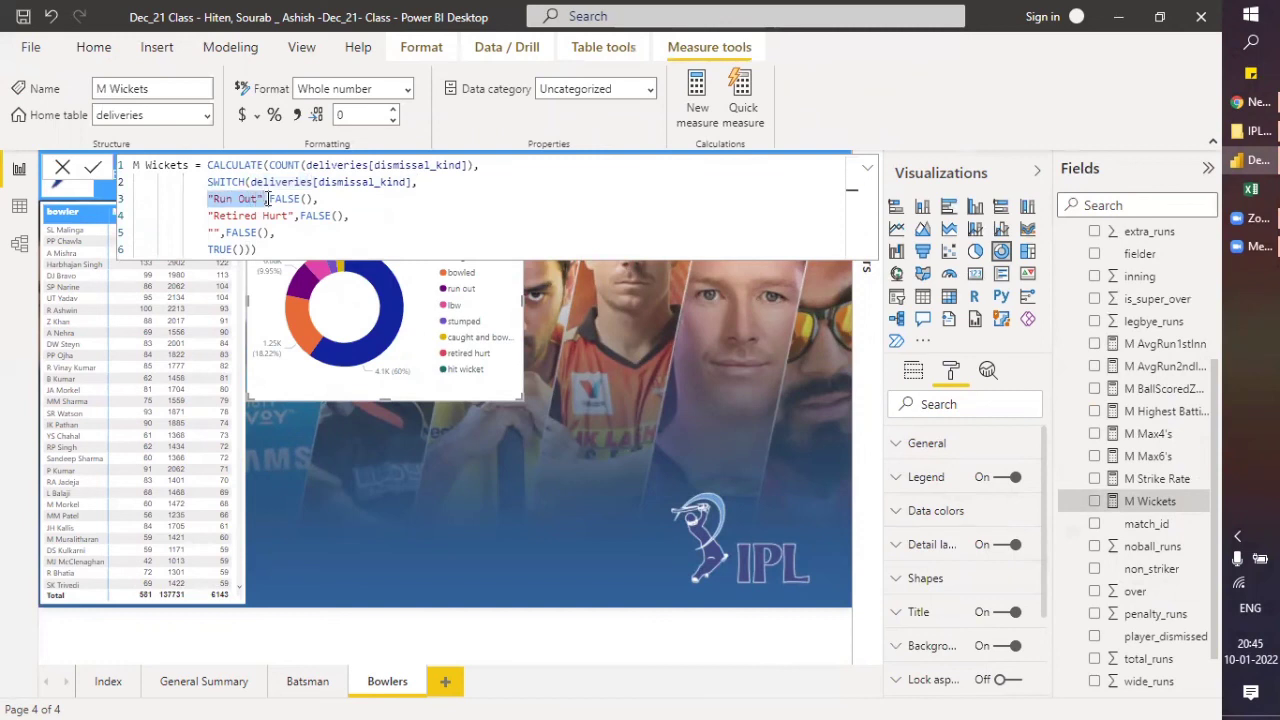
left_click(272, 198)
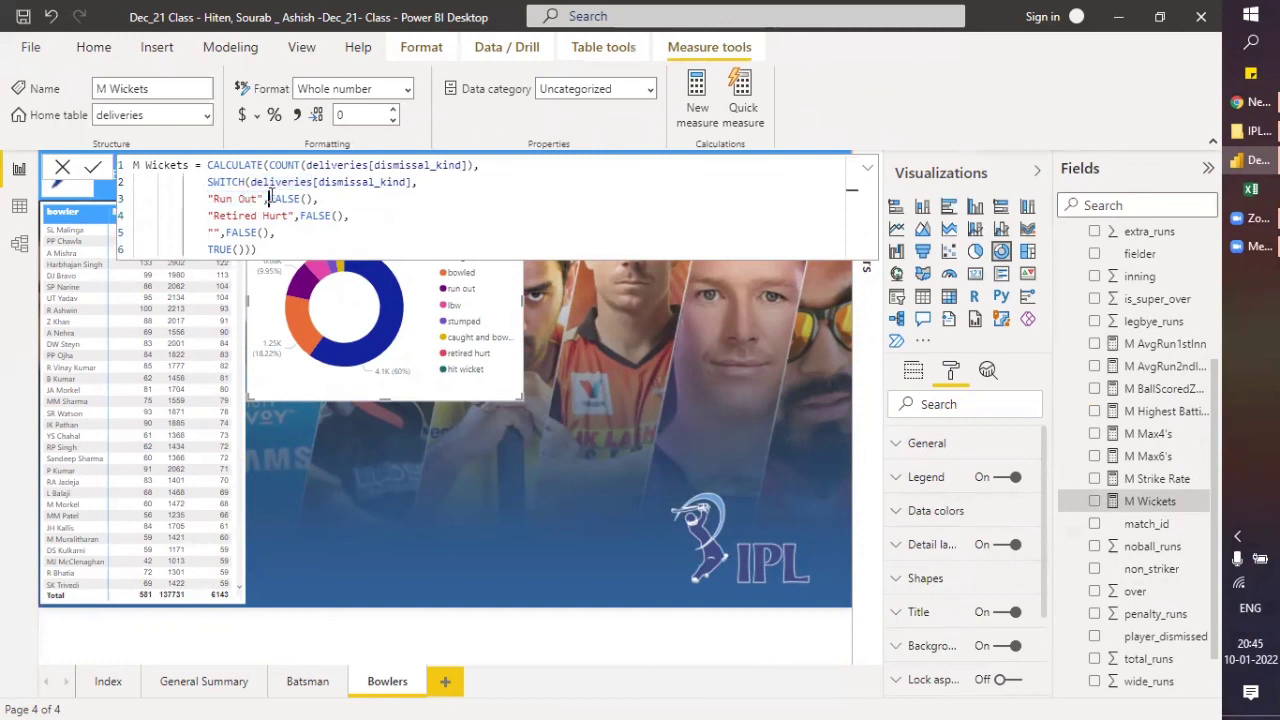
left_click_drag(208, 198, 318, 198)
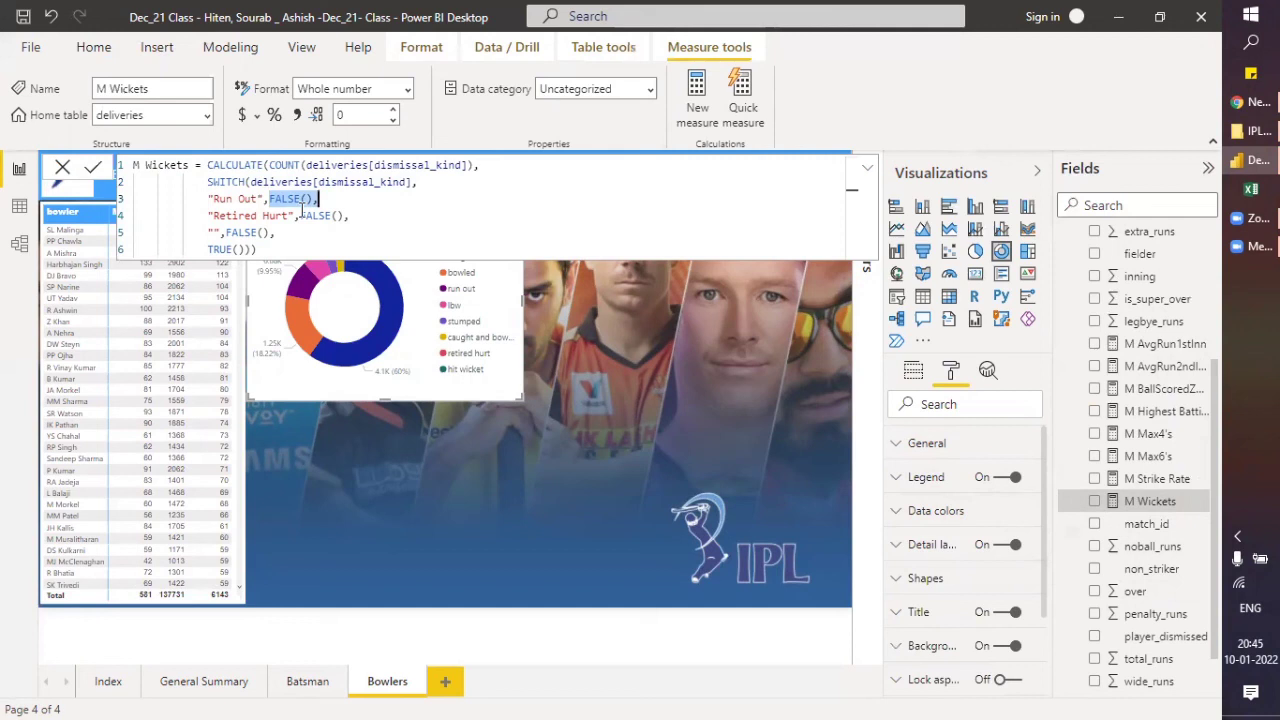
left_click_drag(207, 216, 134, 199)
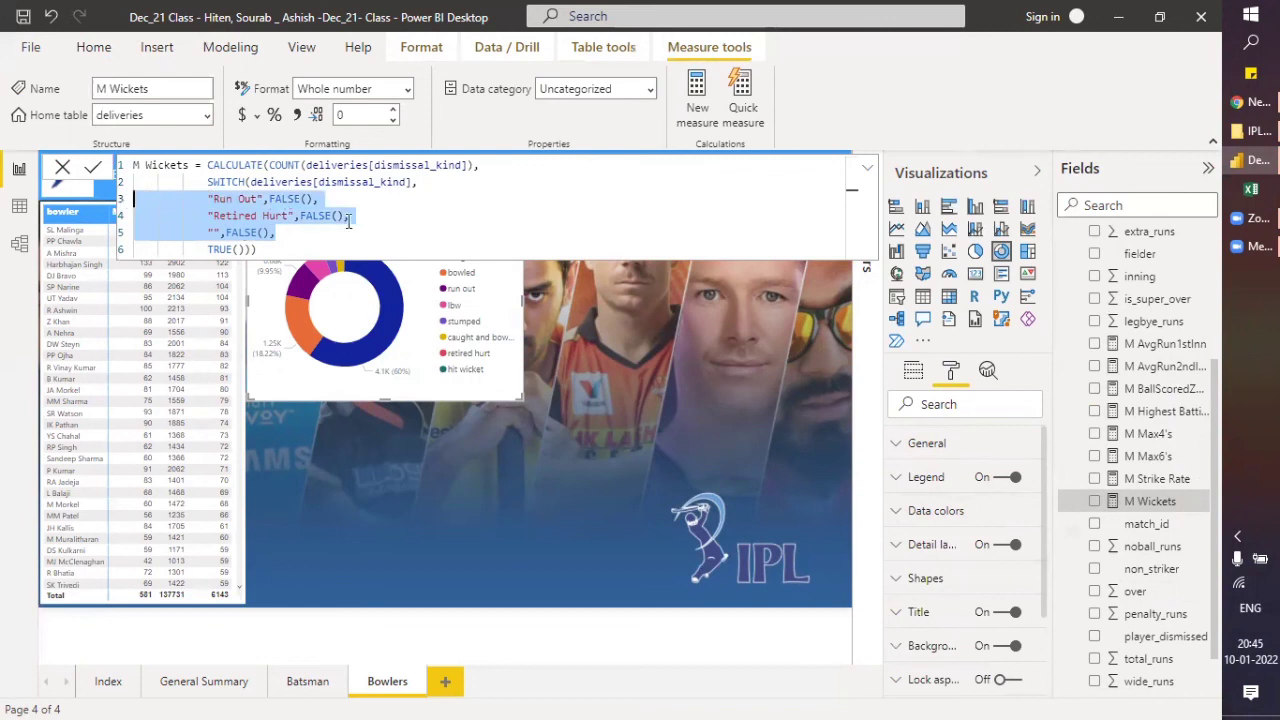
left_click_drag(264, 250, 202, 250)
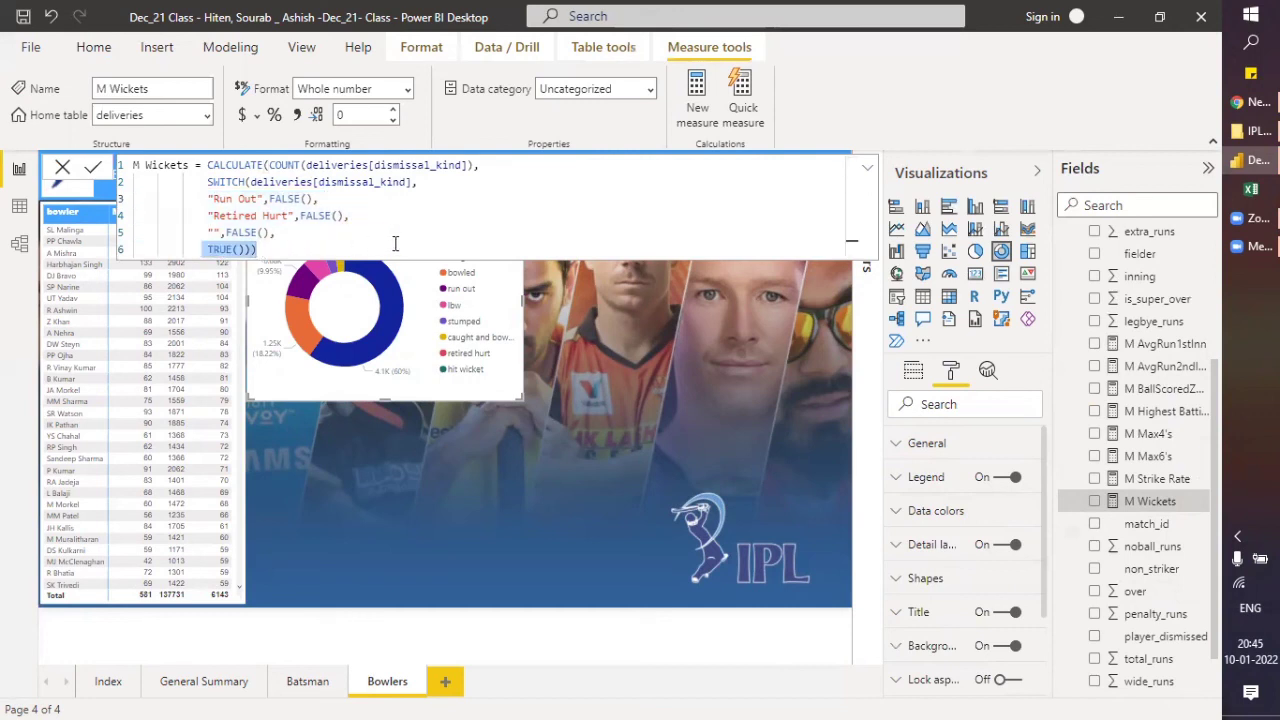
left_click(867, 167)
left_click(867, 172)
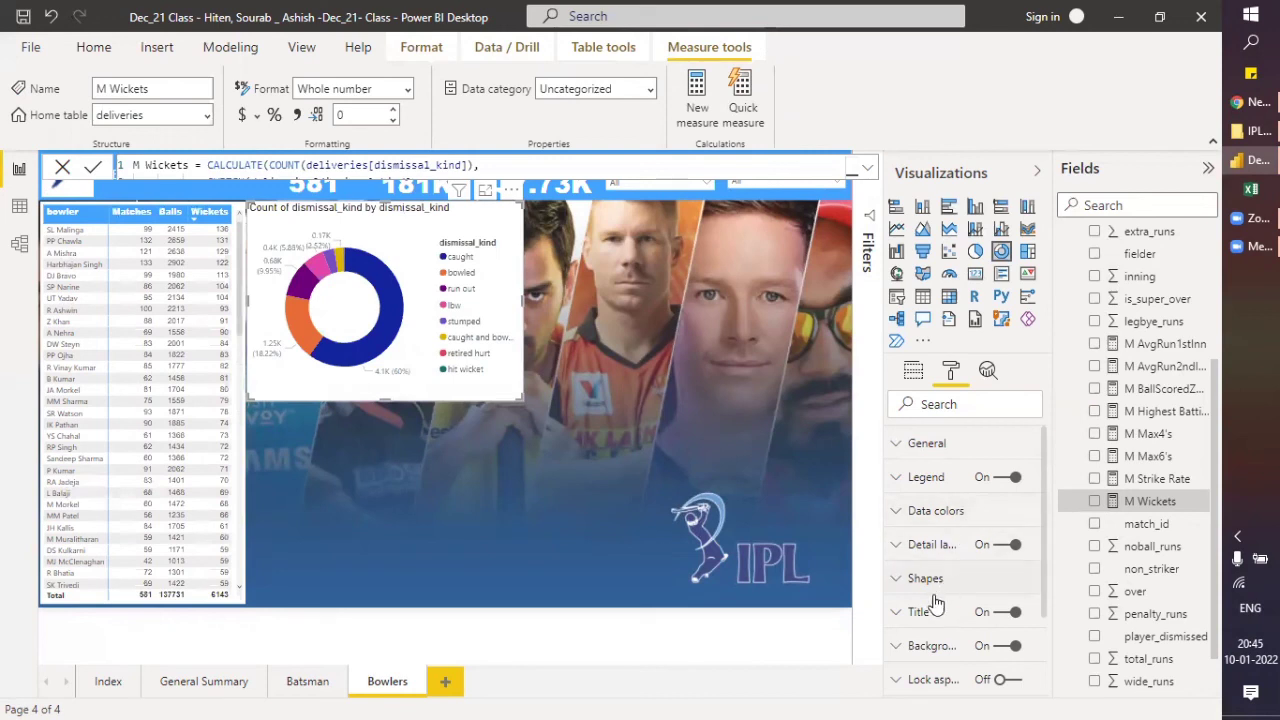
Change the donut chart's title text to "Dismissal Kind".
scroll(955, 605, "down", 1)
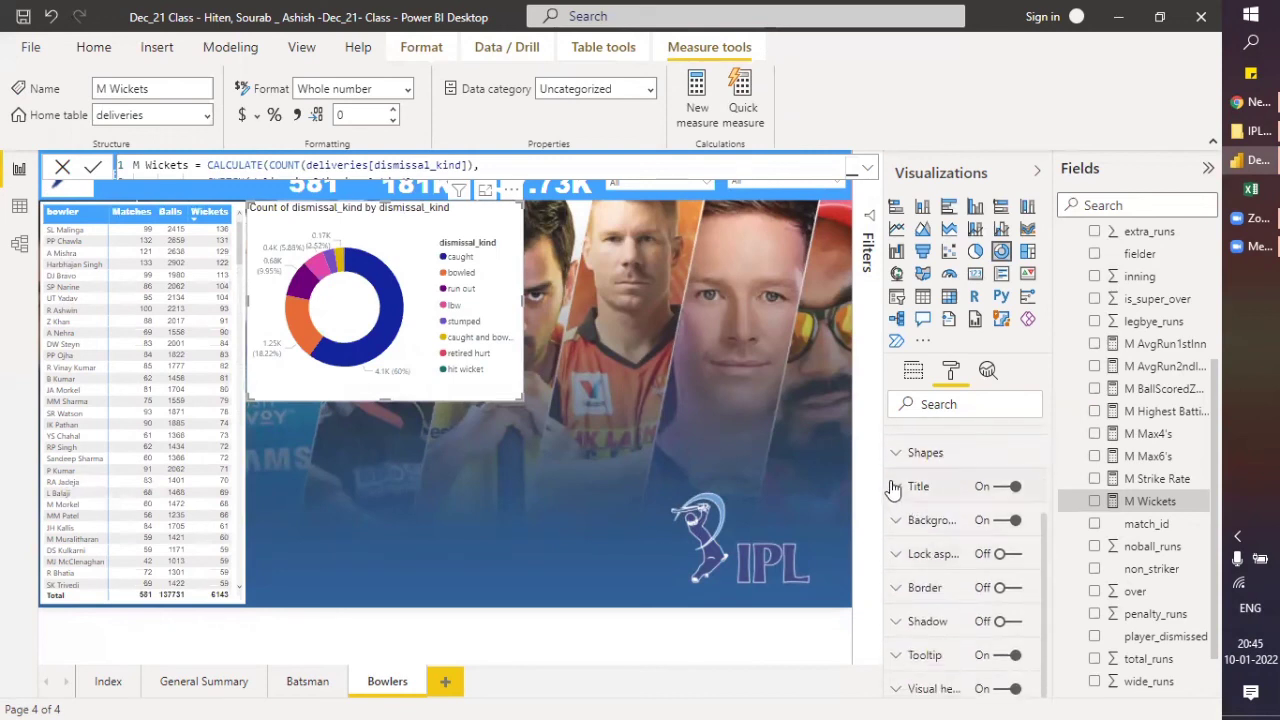
left_click(893, 488)
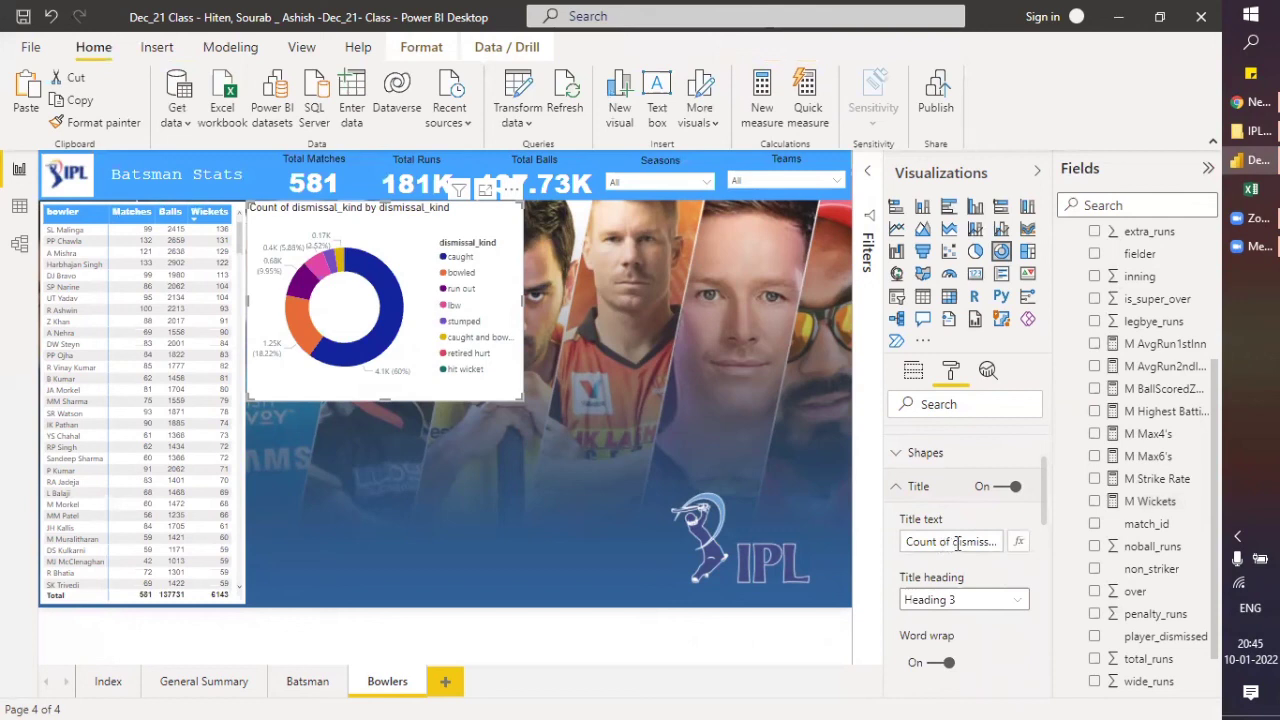
left_click(957, 543)
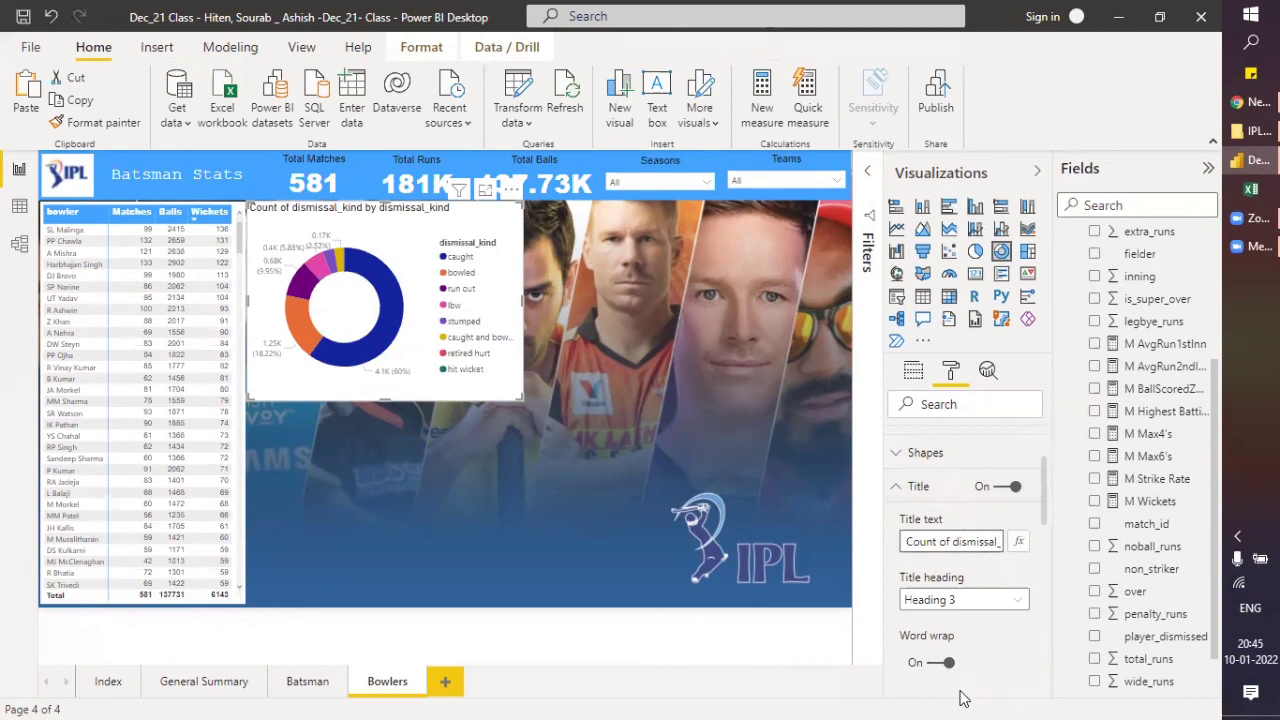
key("BackSpace")
key("BackSpace")
key("BackSpace")
key("BackSpace")
key("BackSpace")
key("BackSpace")
key("BackSpace")
key("BackSpace")
key("BackSpace")
key("BackSpace")
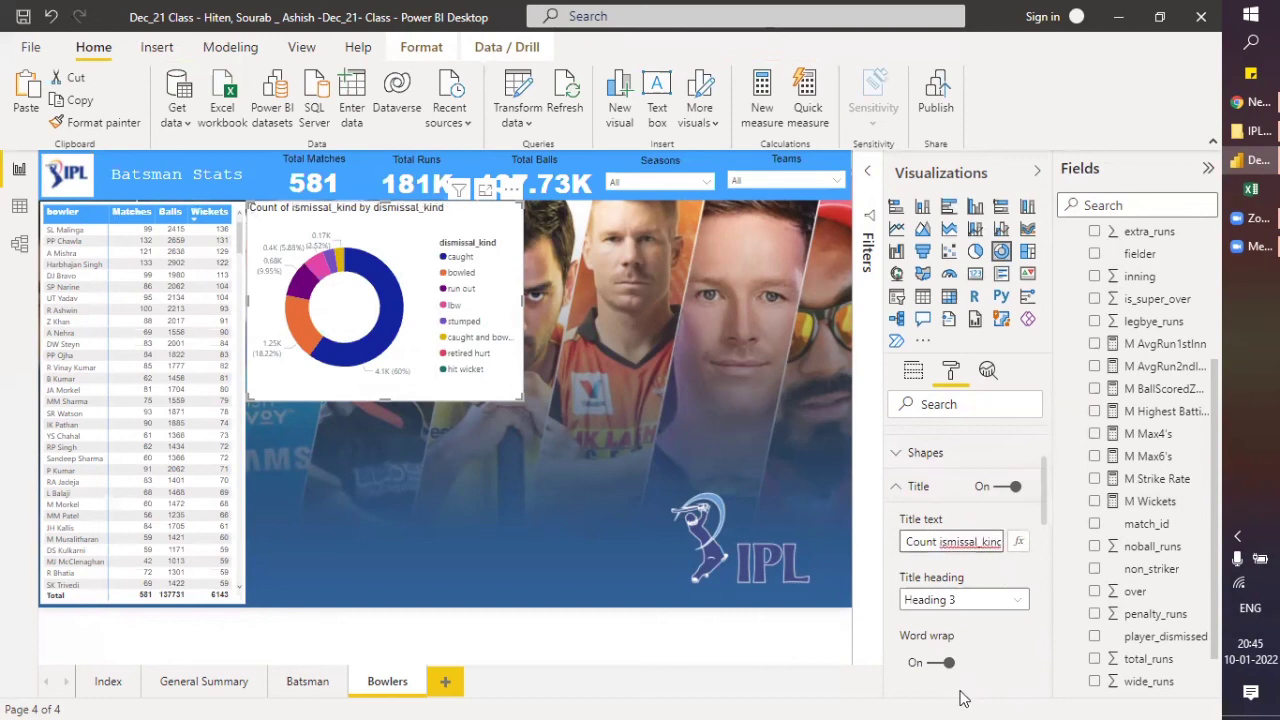
type("D")
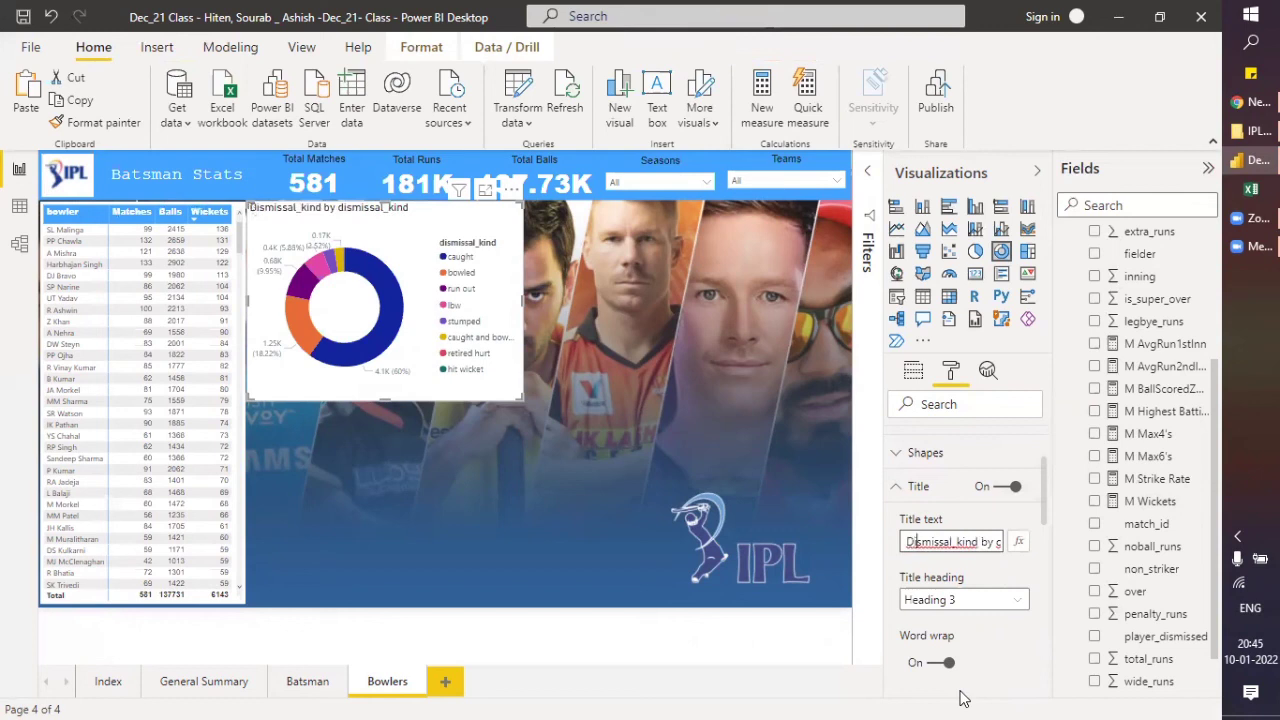
key("BackSpace")
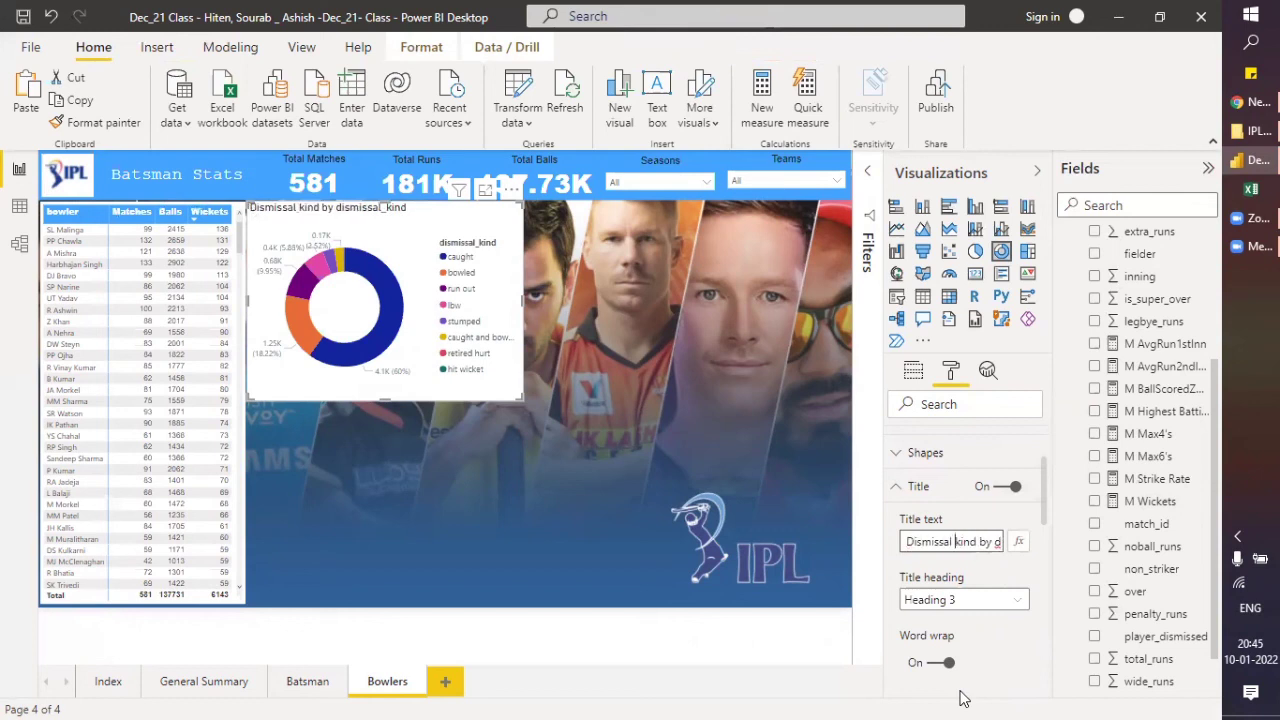
key("Delete")
type("K")
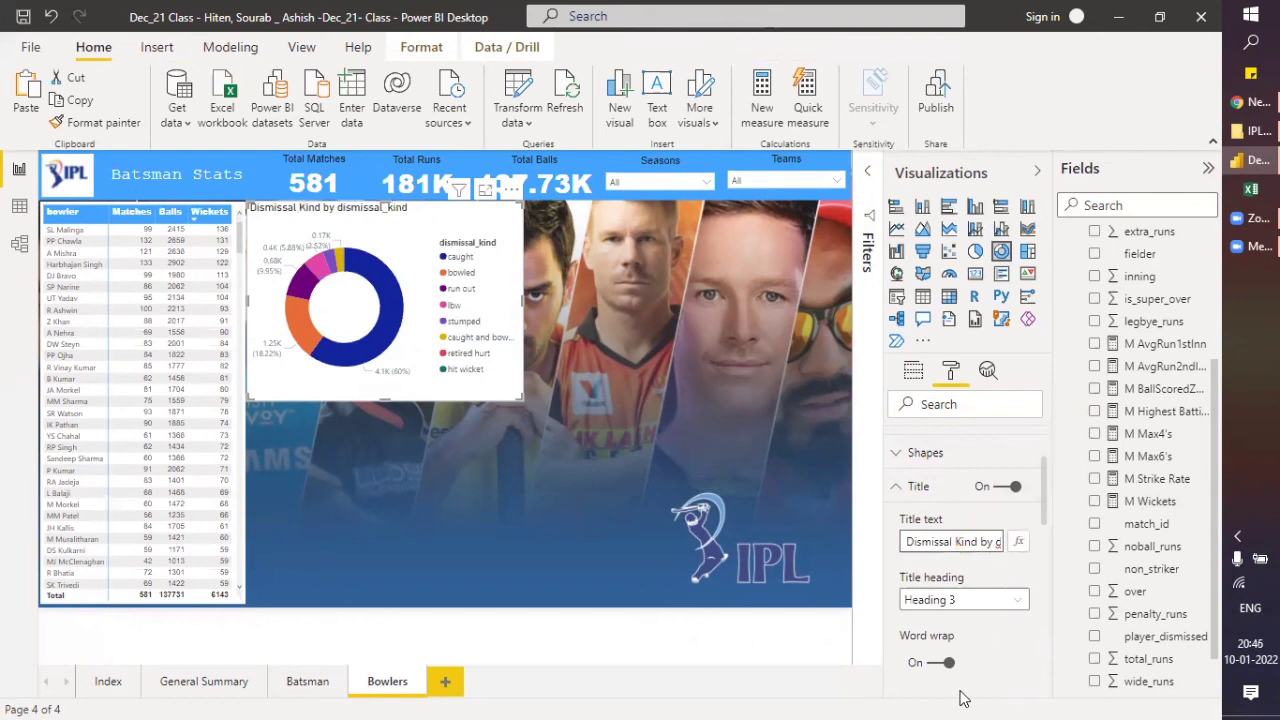
key("BackSpace")
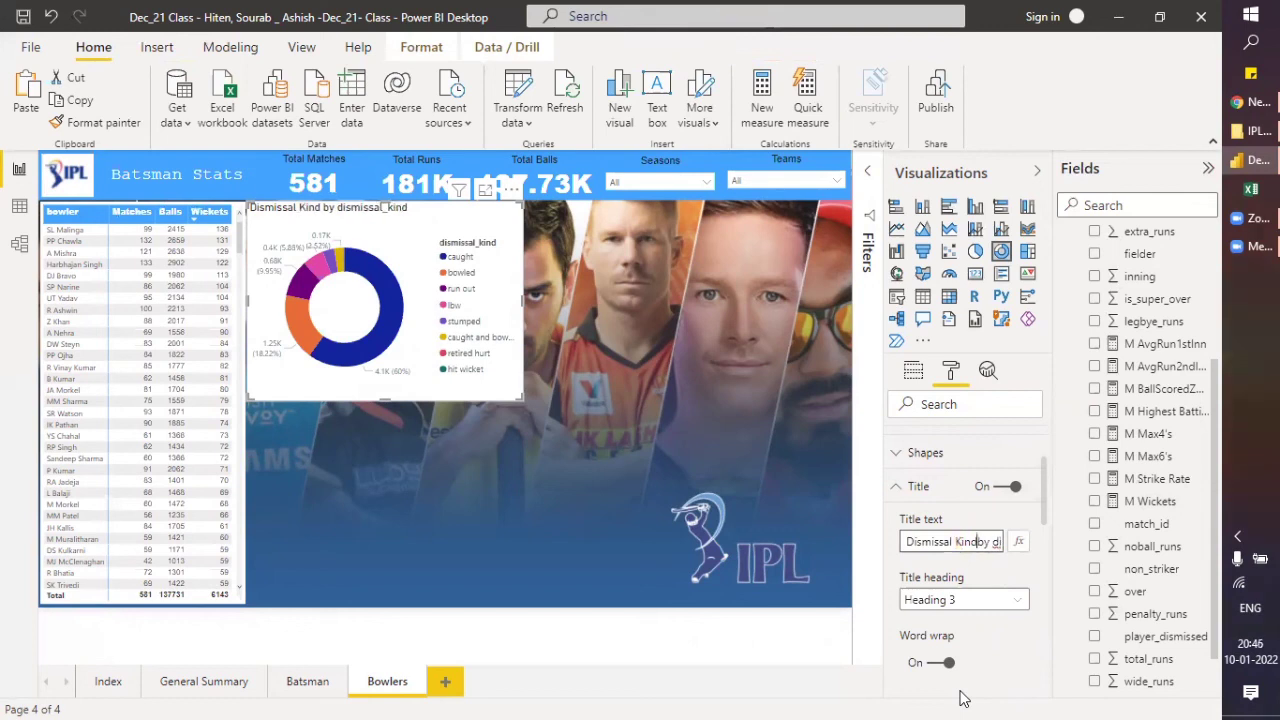
key("Delete")
key("Delete")
key("Delete")
key("Delete")
key("Delete")
key("Delete")
key("Delete")
key("Delete")
key("Delete")
key("Delete")
key("Delete")
key("Delete")
key("Delete")
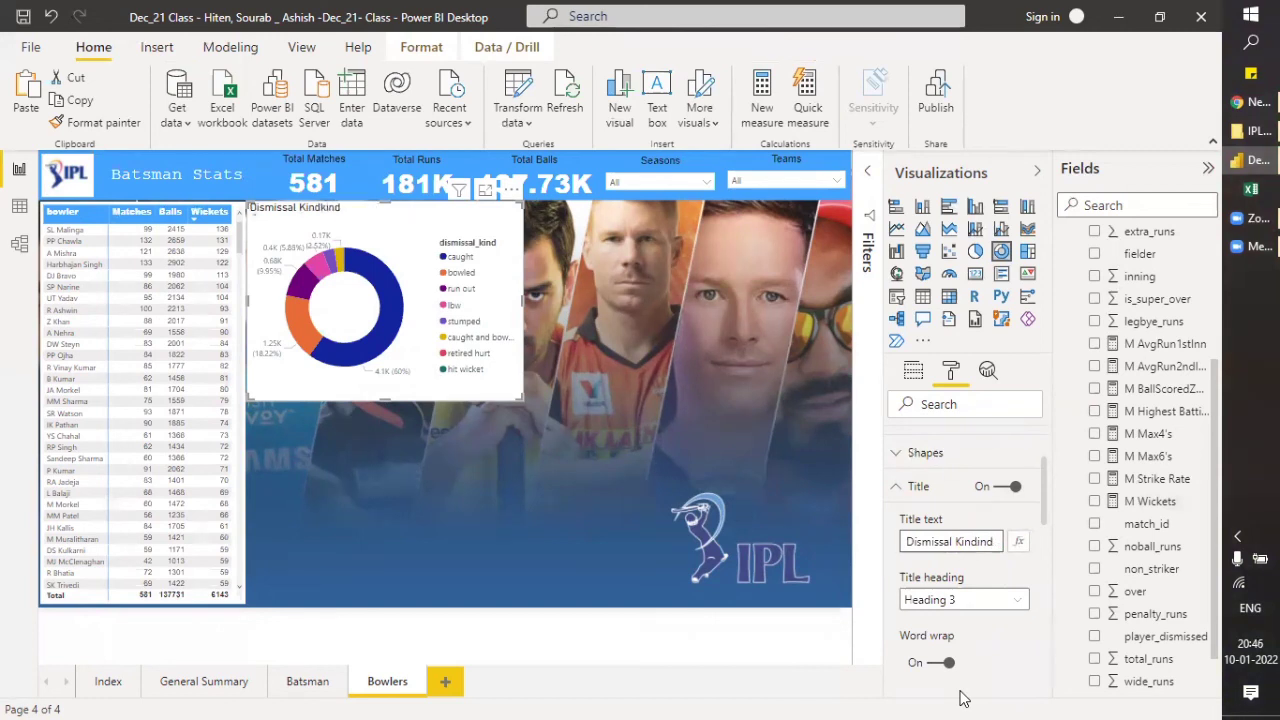
key("Delete")
key("Delete")
key("Delete")
key("Delete")
Give the donut chart's title a white font colour and a light blue background matching the page header.
scroll(1016, 636, "down", 2)
scroll(990, 632, "down", 1)
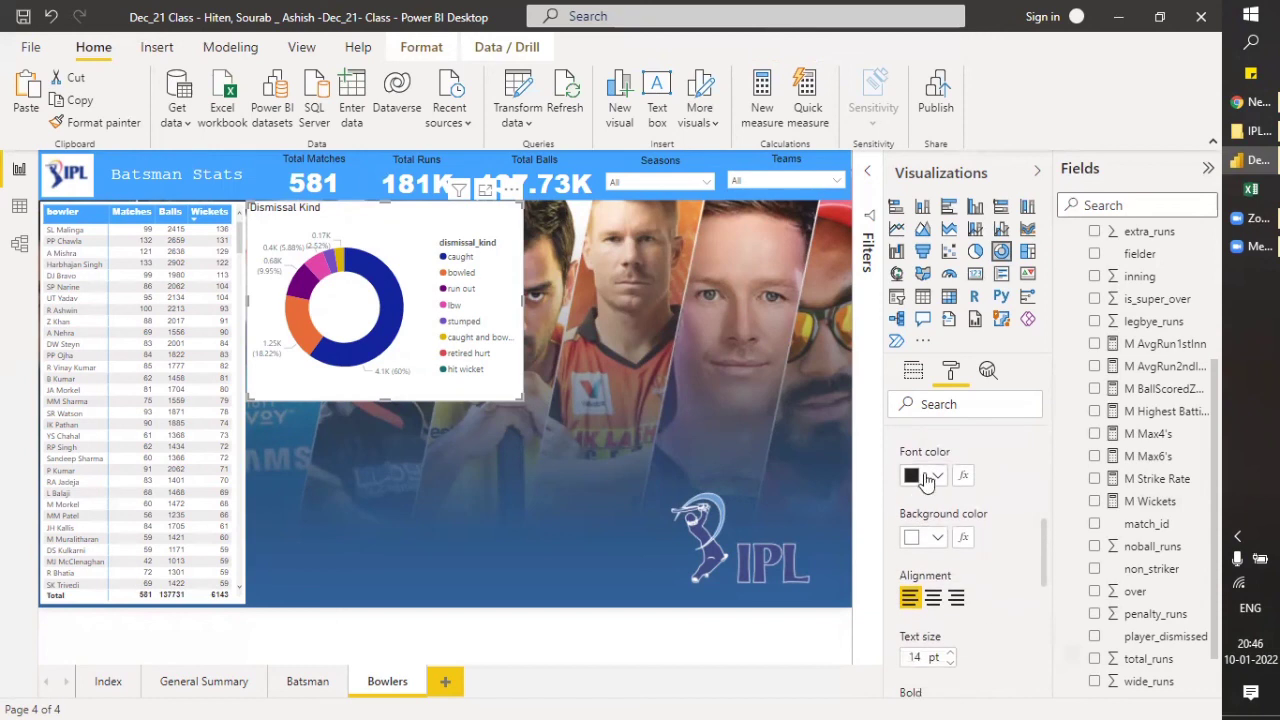
left_click(937, 476)
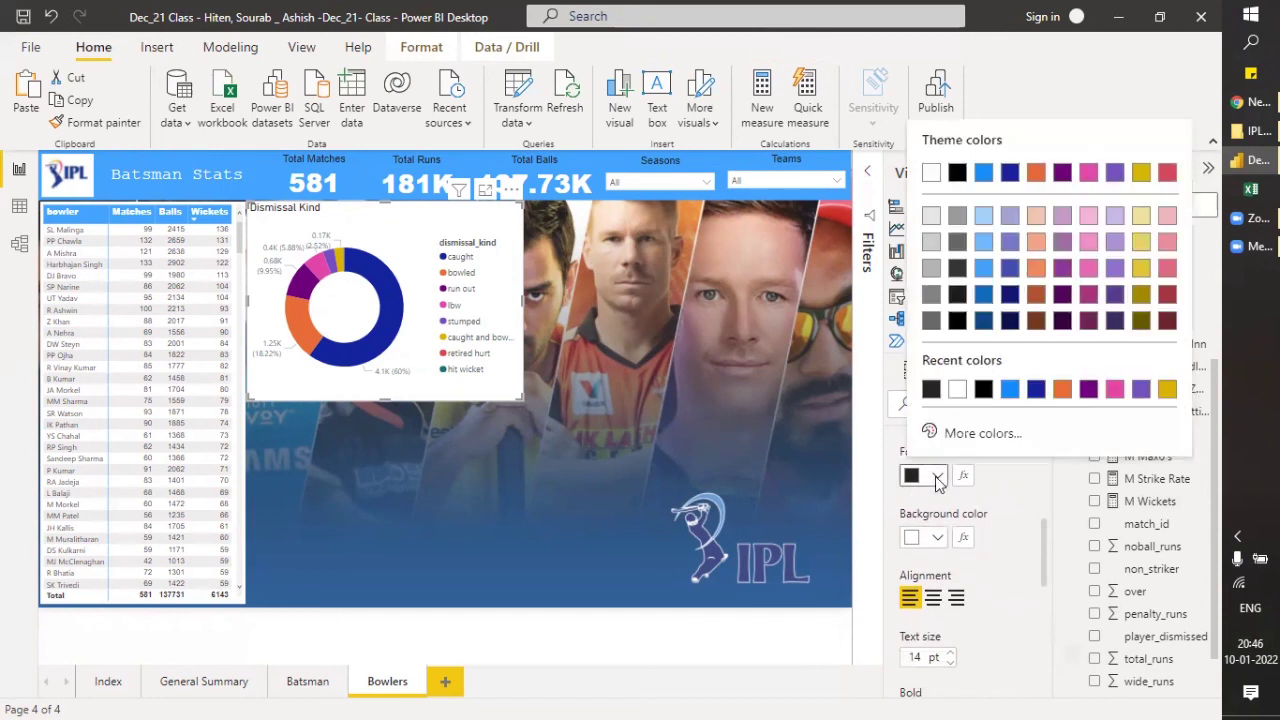
left_click(957, 389)
left_click(937, 539)
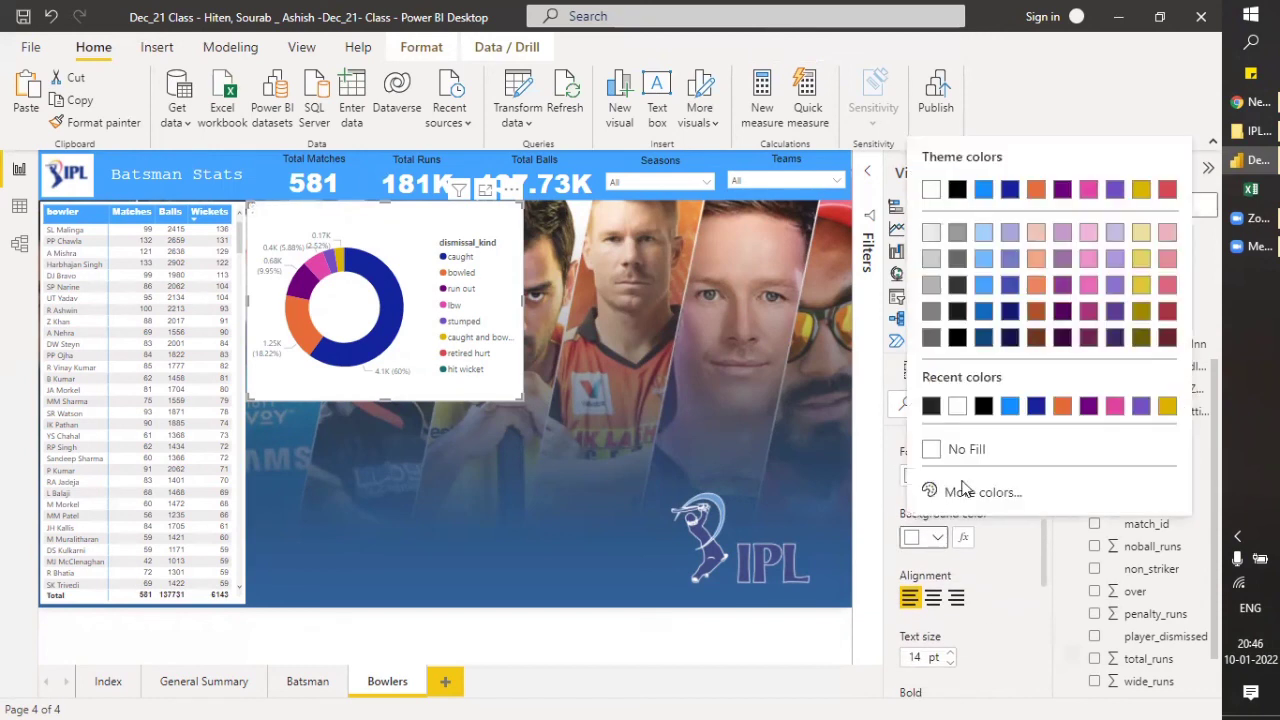
left_click(985, 287)
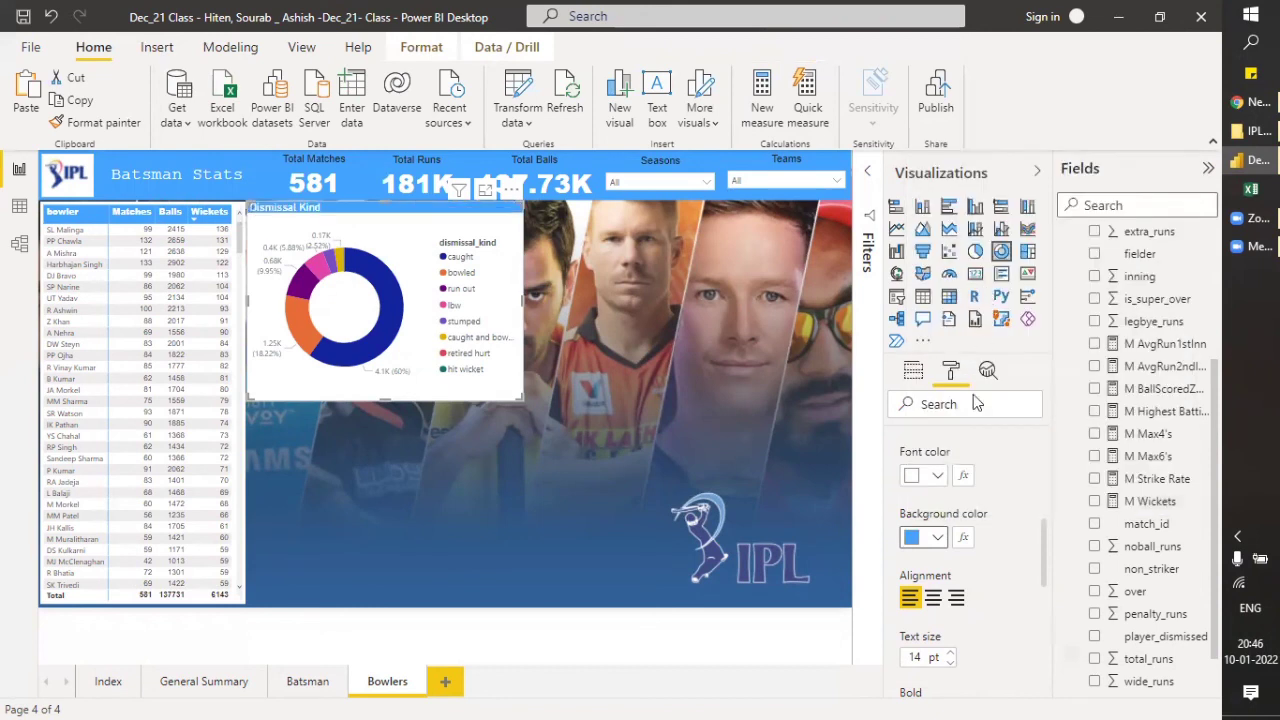
Center the donut chart's title and reduce its text size to 10 pt.
left_click(933, 597)
scroll(999, 594, "down", 1)
scroll(999, 594, "down", 2)
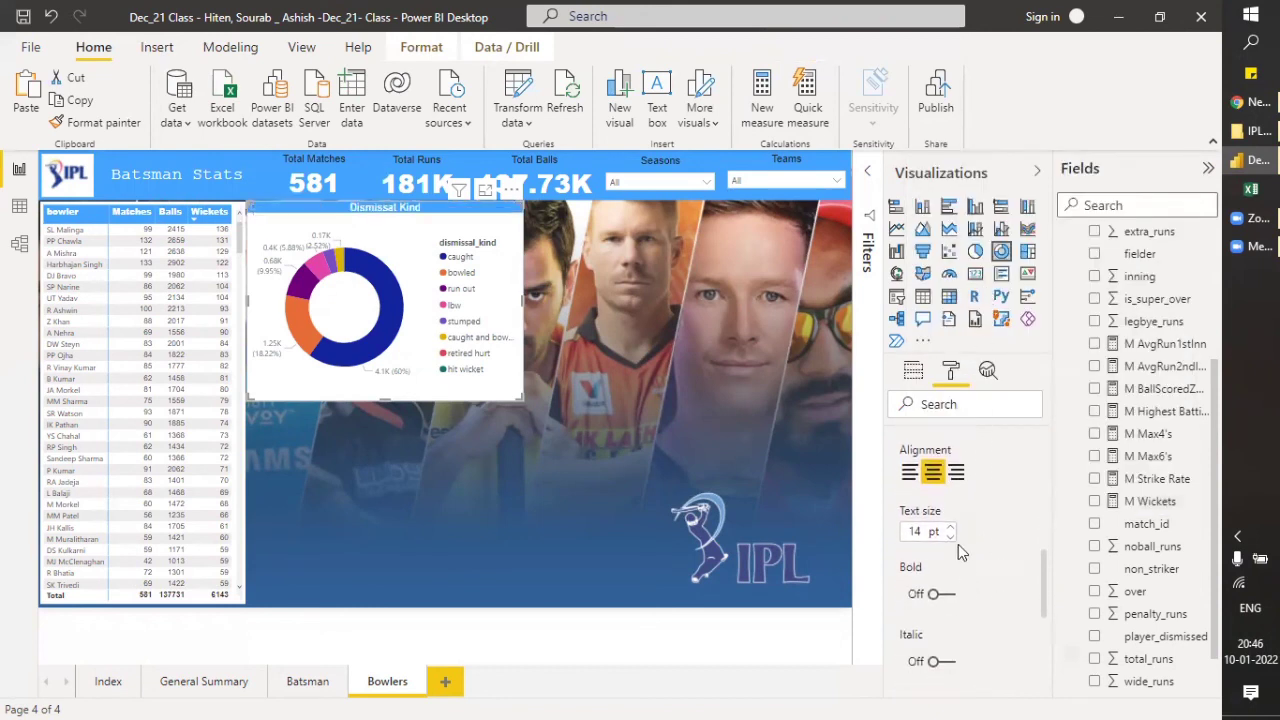
left_click(951, 541)
left_click(951, 541)
left_click(951, 541)
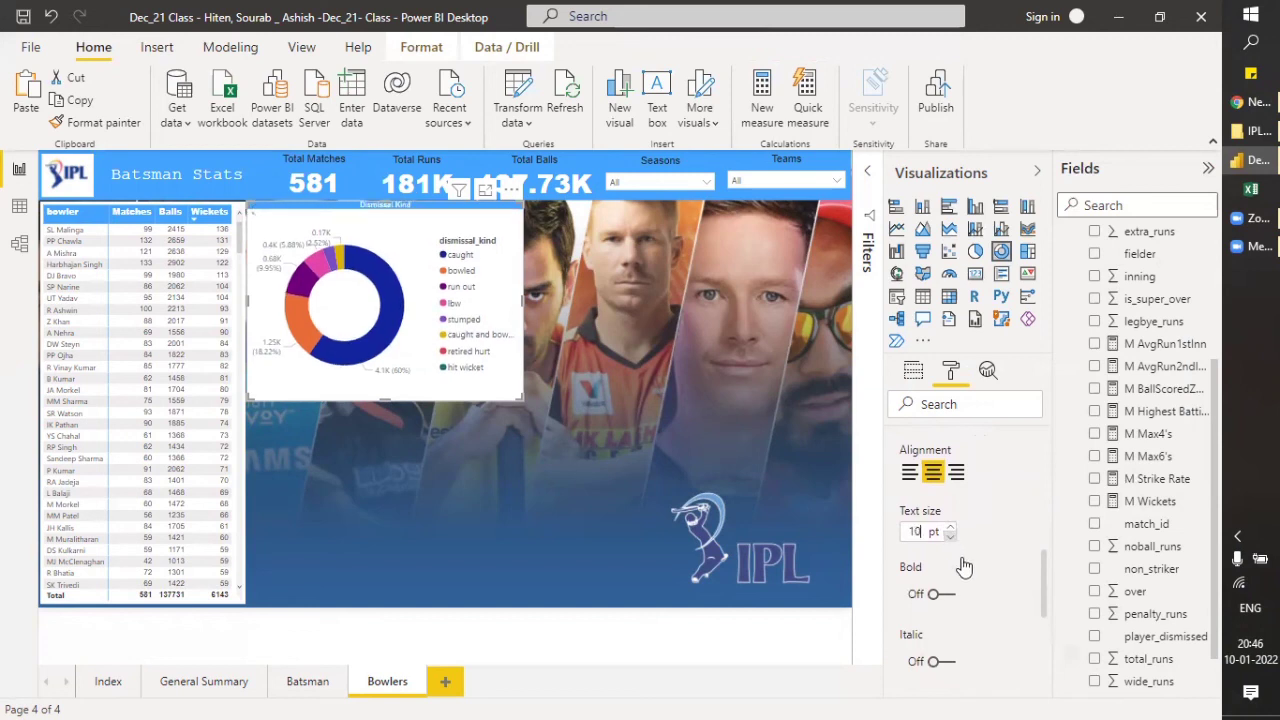
Set the font family of the donut chart's title to Arial Black.
scroll(960, 563, "down", 3)
scroll(952, 617, "down", 2)
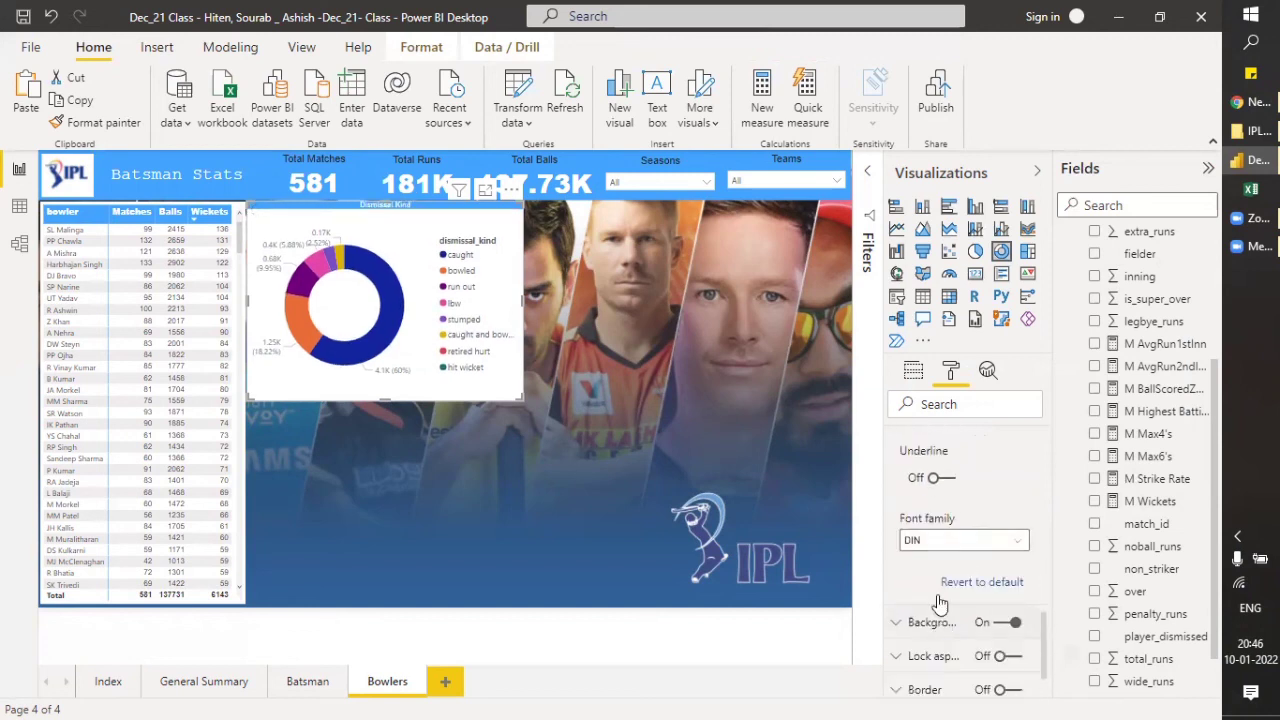
left_click(945, 540)
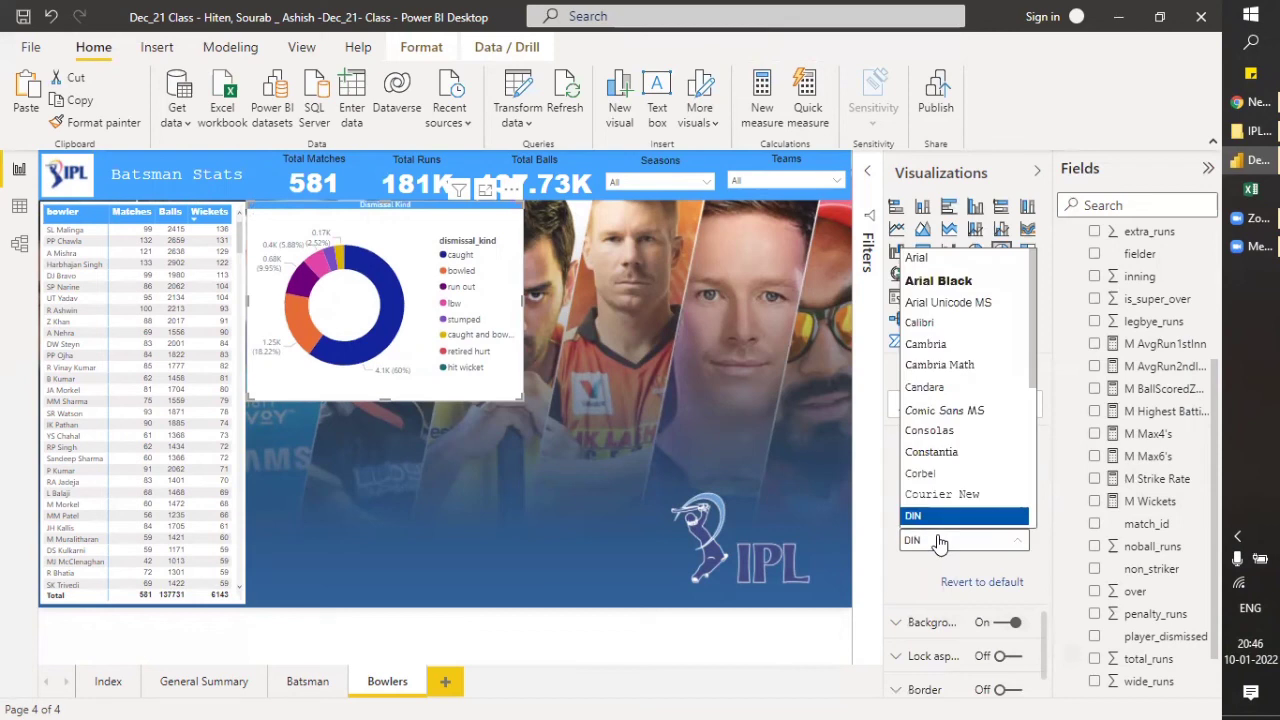
left_click(930, 281)
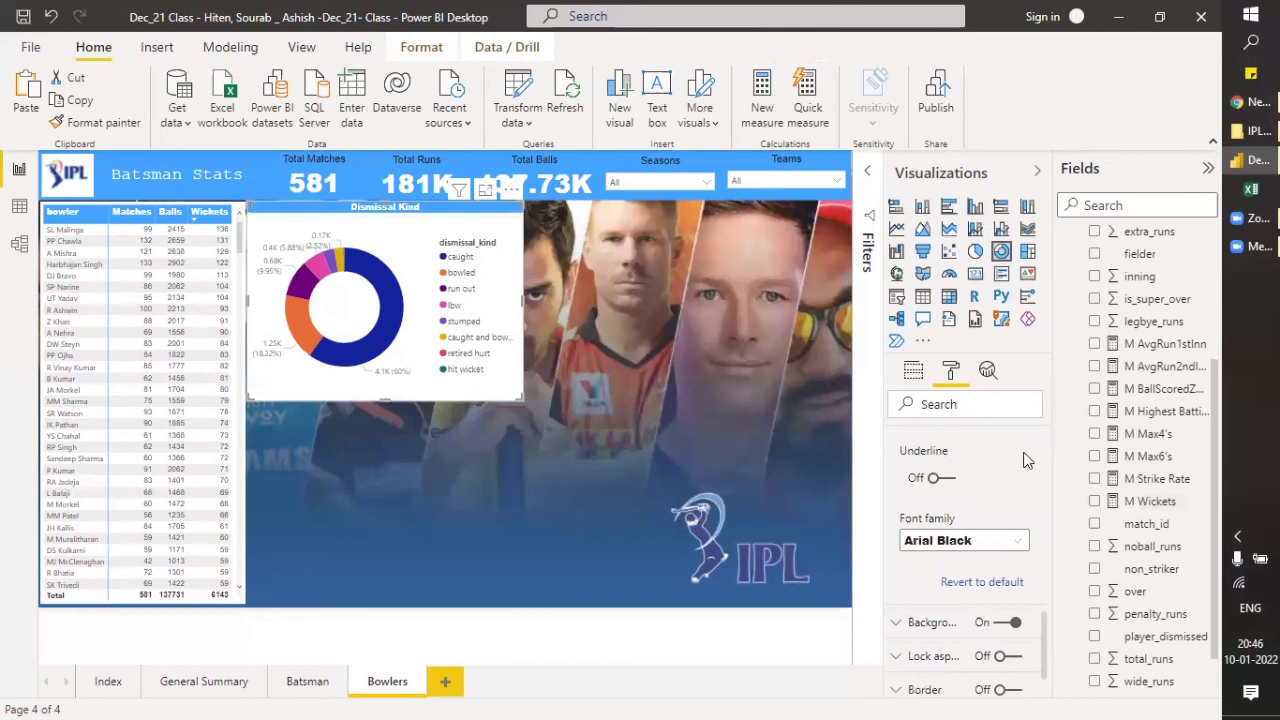
Set the position of the donut chart's legend to Bottom center.
scroll(1015, 512, "down", 2)
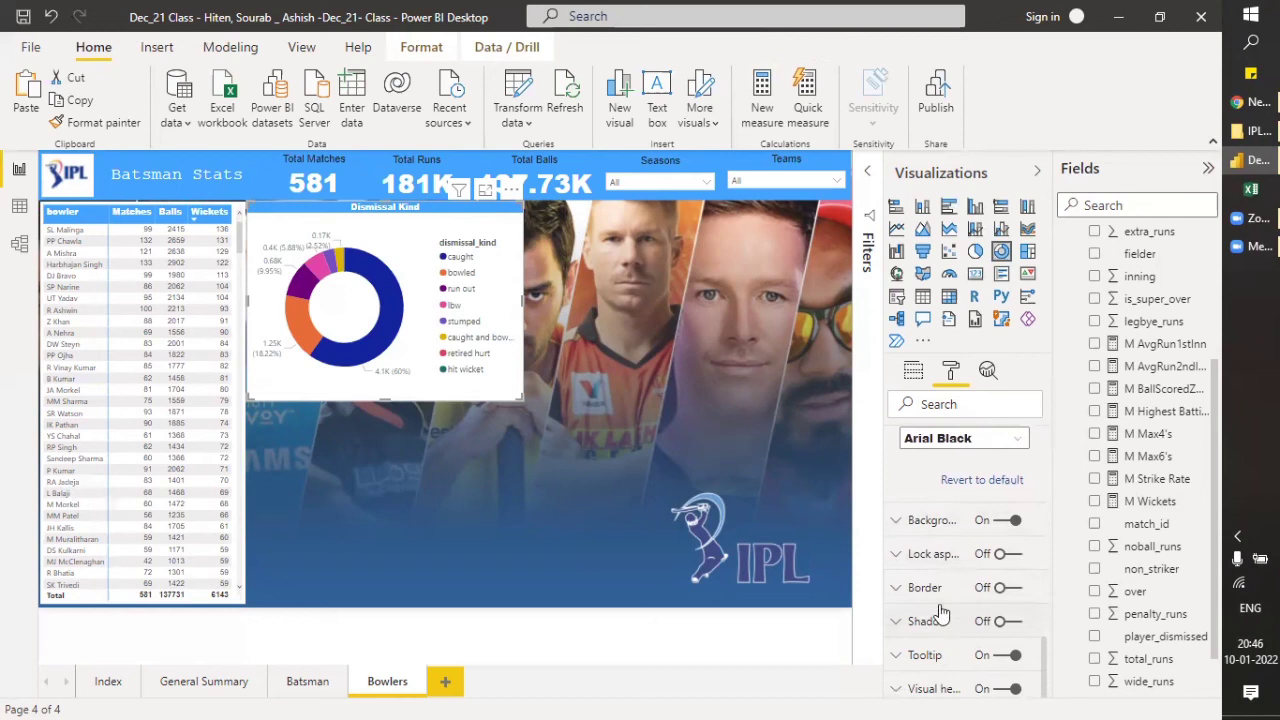
scroll(950, 520, "up", 2)
scroll(950, 520, "up", 8)
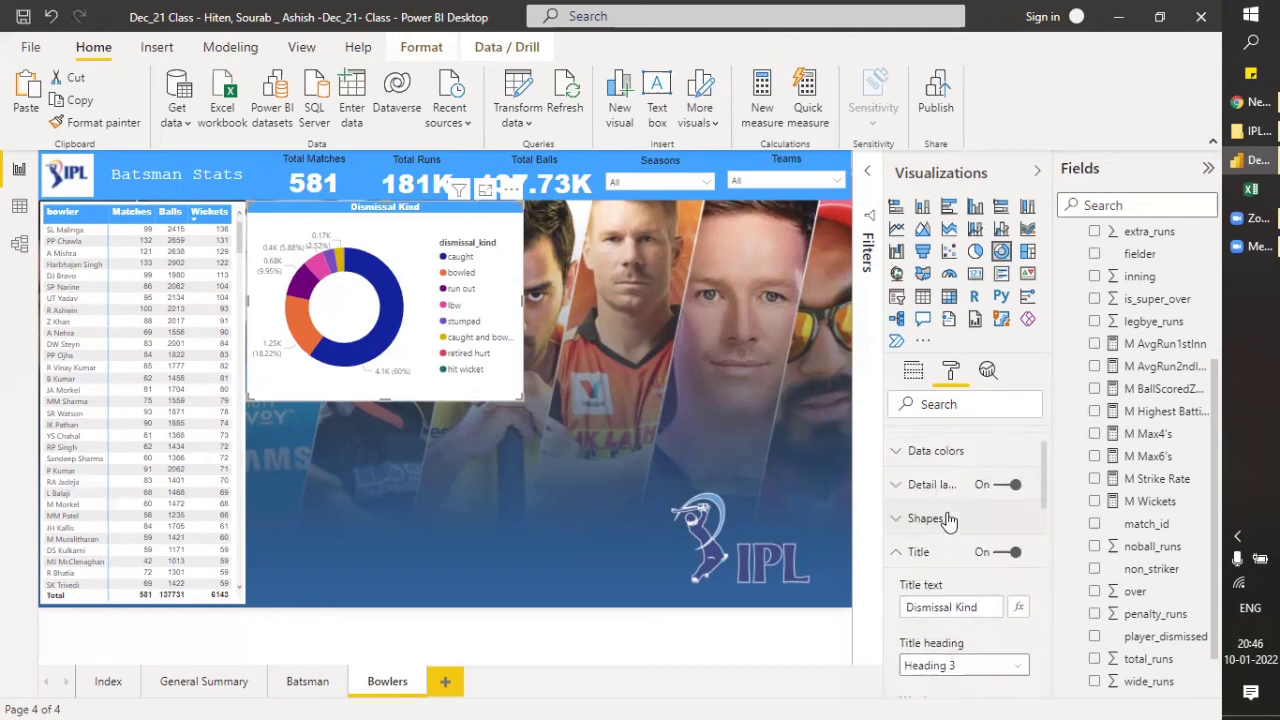
left_click(896, 555)
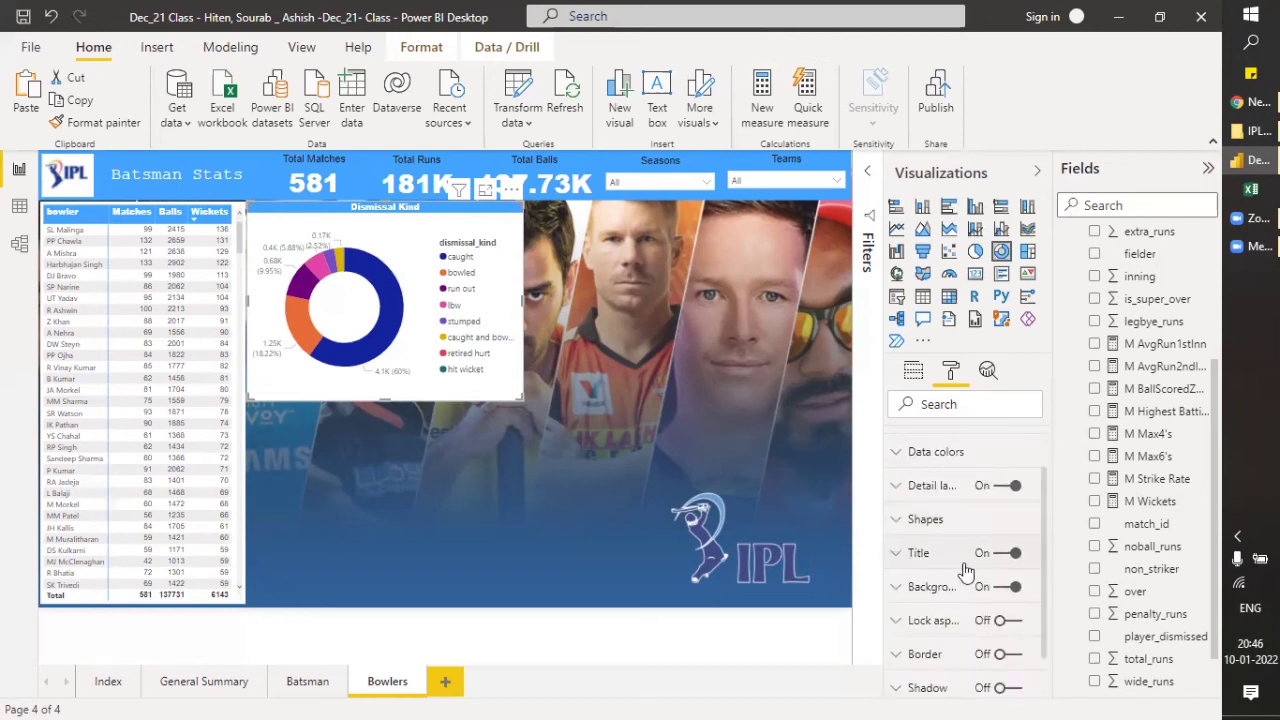
scroll(966, 574, "up", 2)
left_click(895, 478)
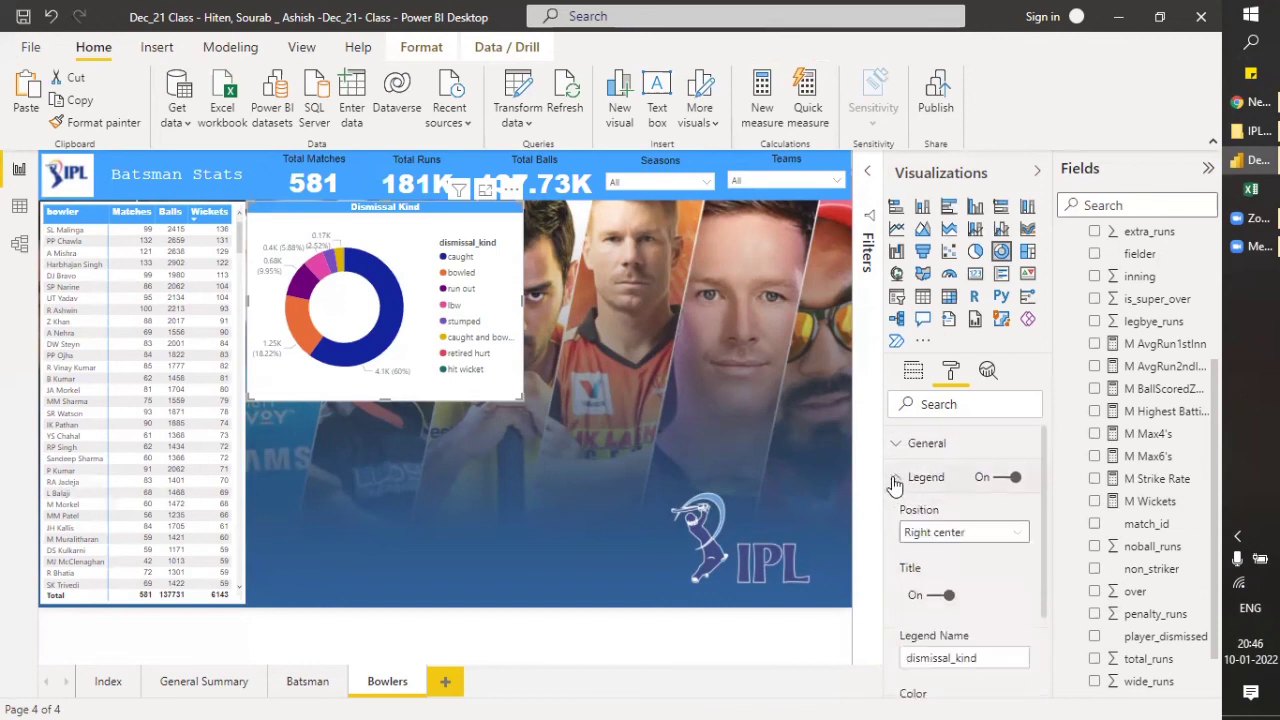
left_click(968, 537)
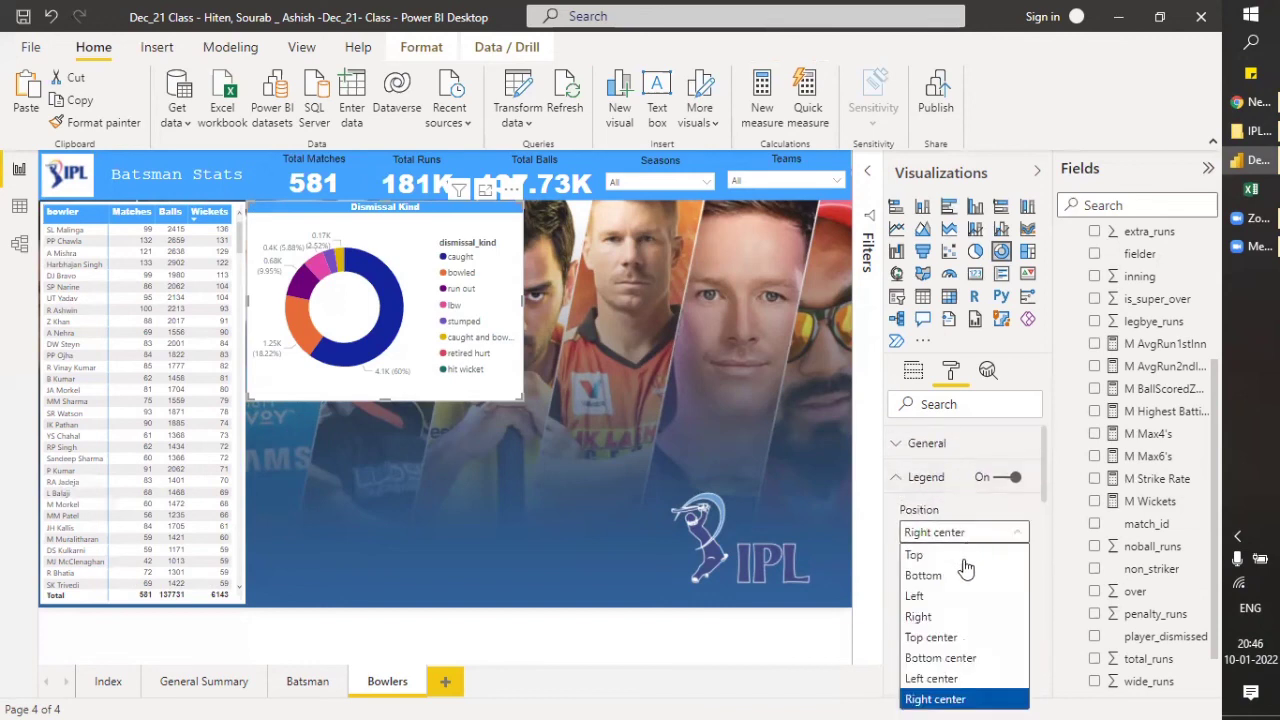
left_click(955, 658)
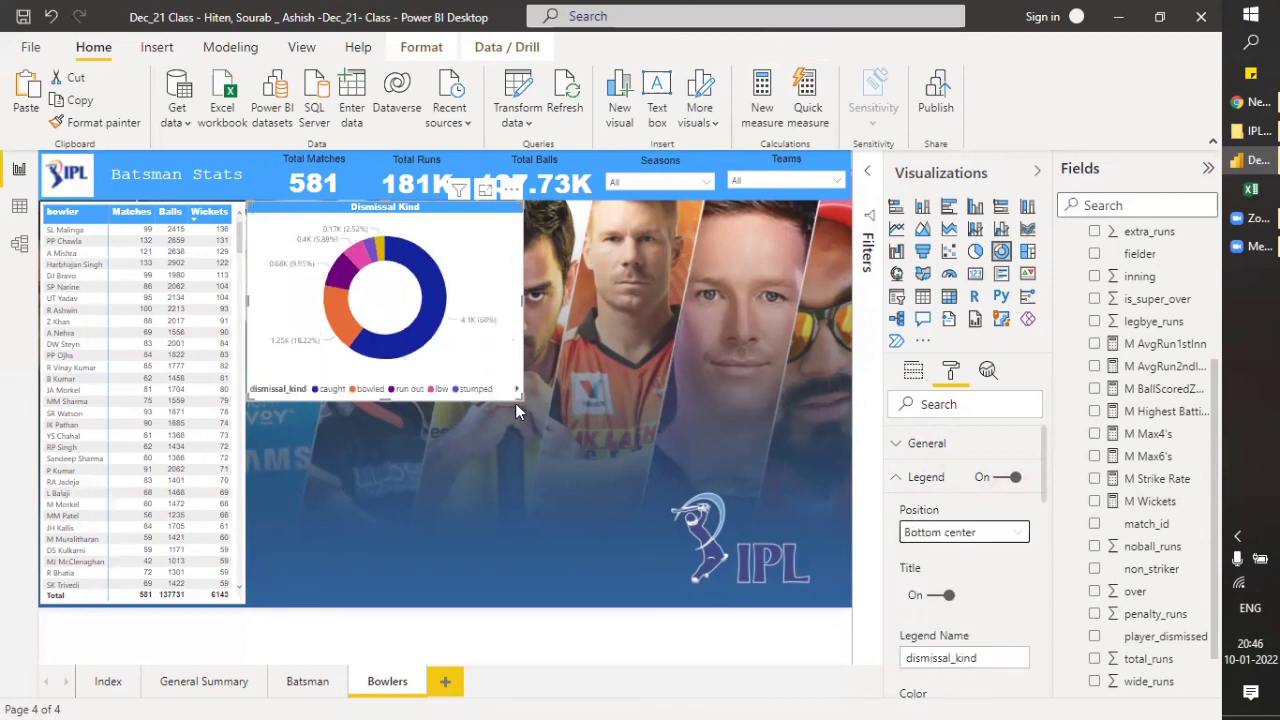
Turn off the title of the donut chart's legend and page back through the legend entries.
left_click(517, 388)
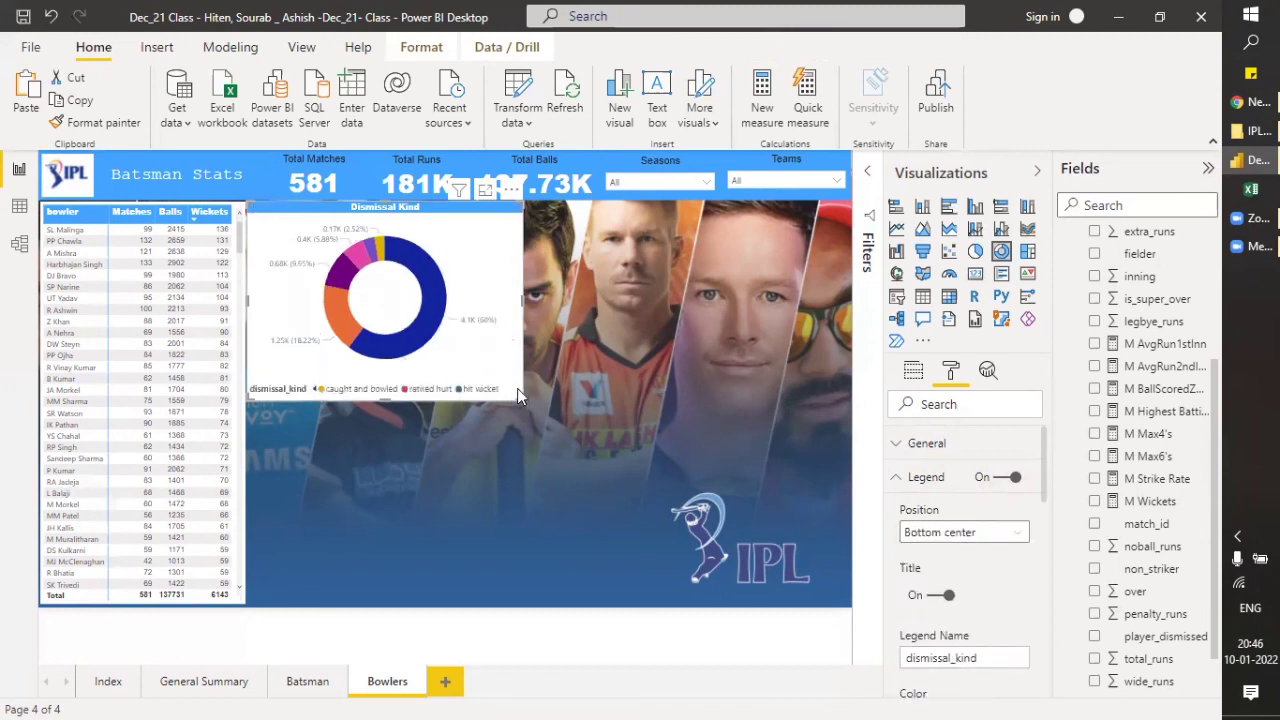
left_click(935, 595)
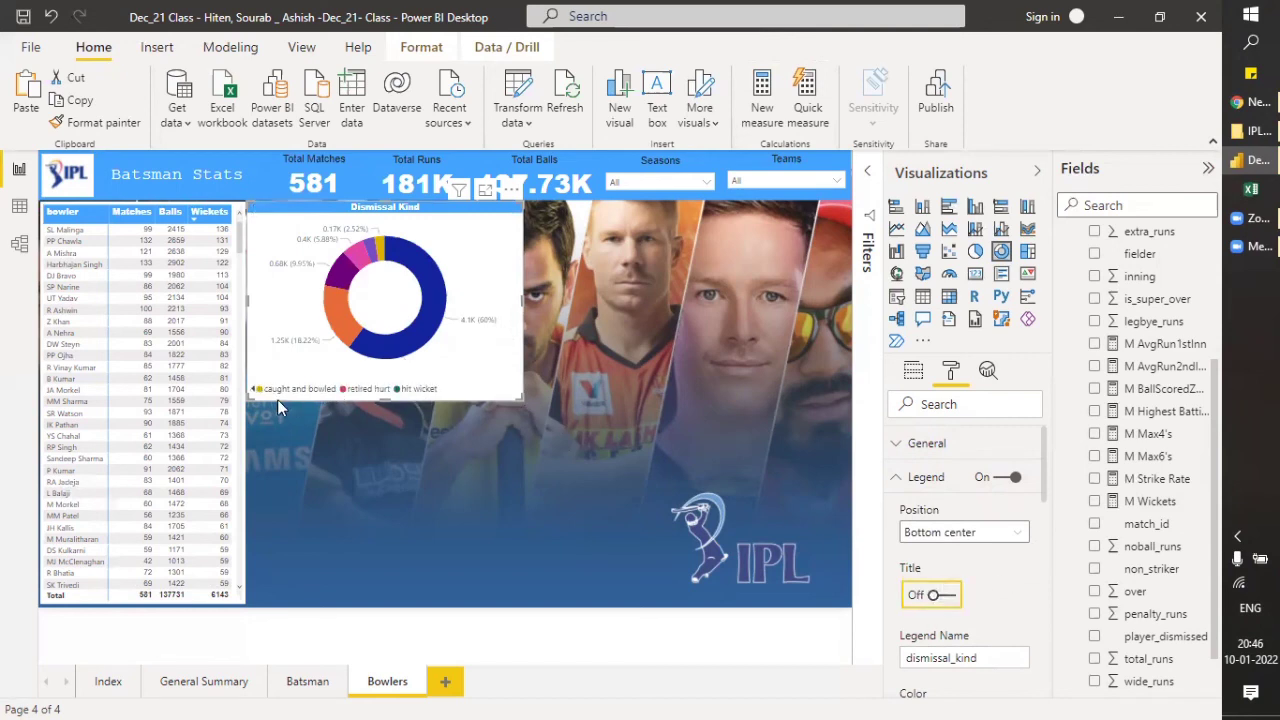
left_click(256, 389)
left_click(256, 389)
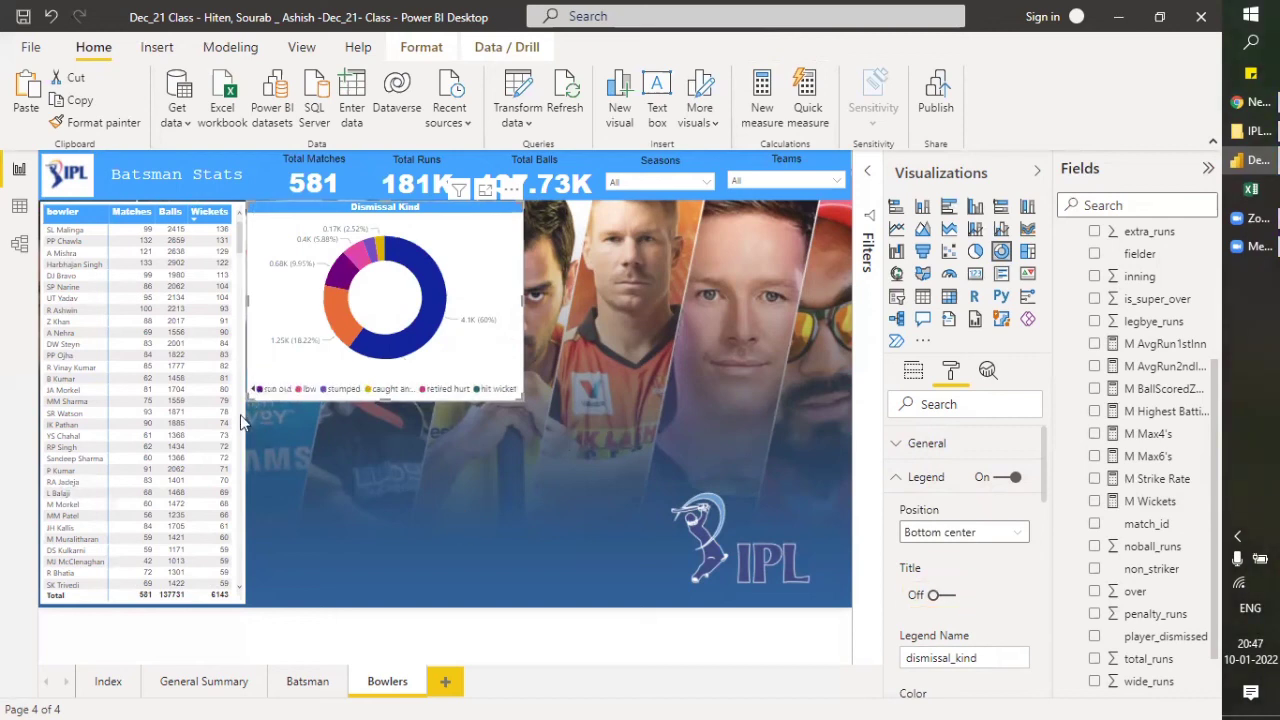
left_click(337, 442)
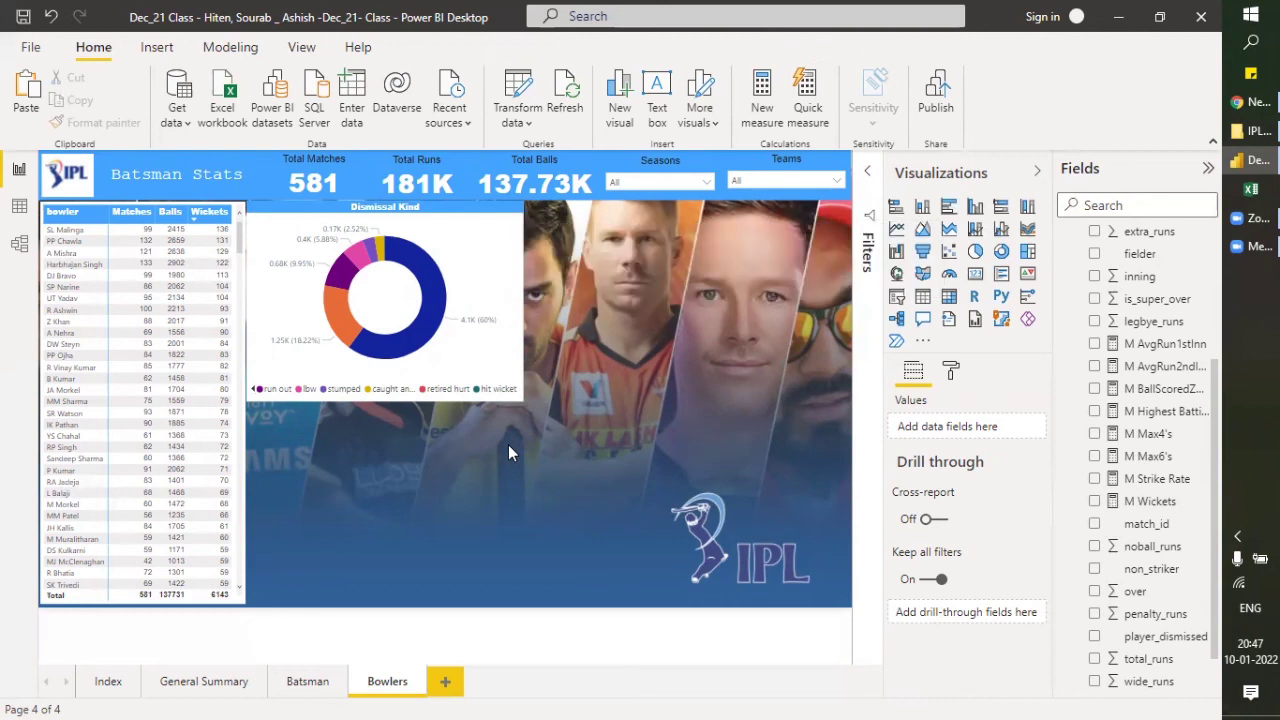
Cross-highlight the donut chart by the matrix's first bowler, inspect the bowled and caught slices' details, and clear the selection.
left_click(77, 228)
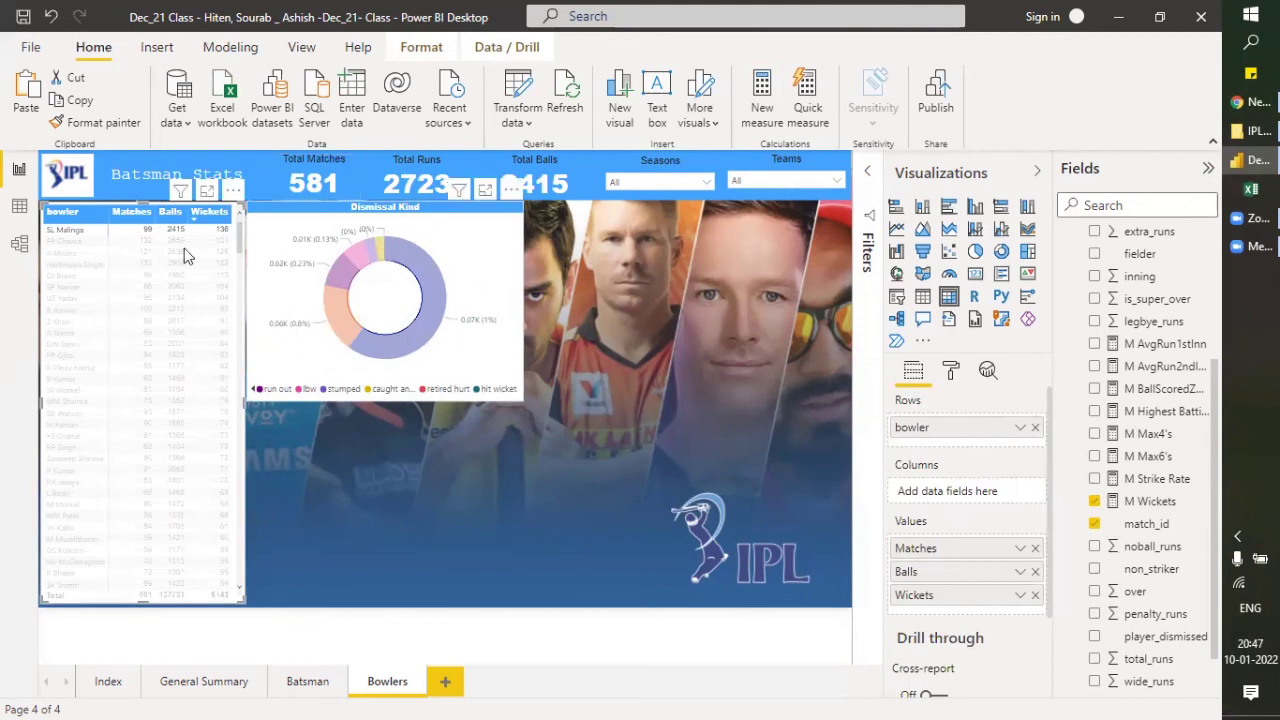
mouse_move(355, 340)
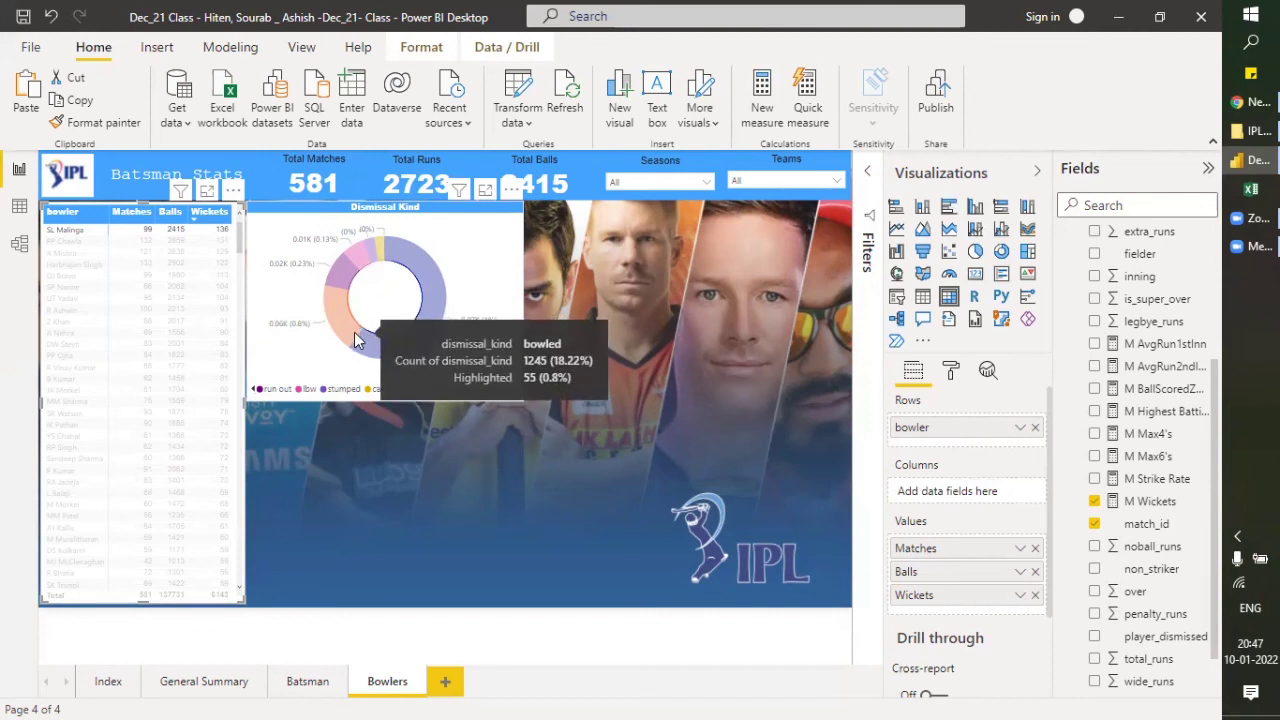
mouse_move(433, 290)
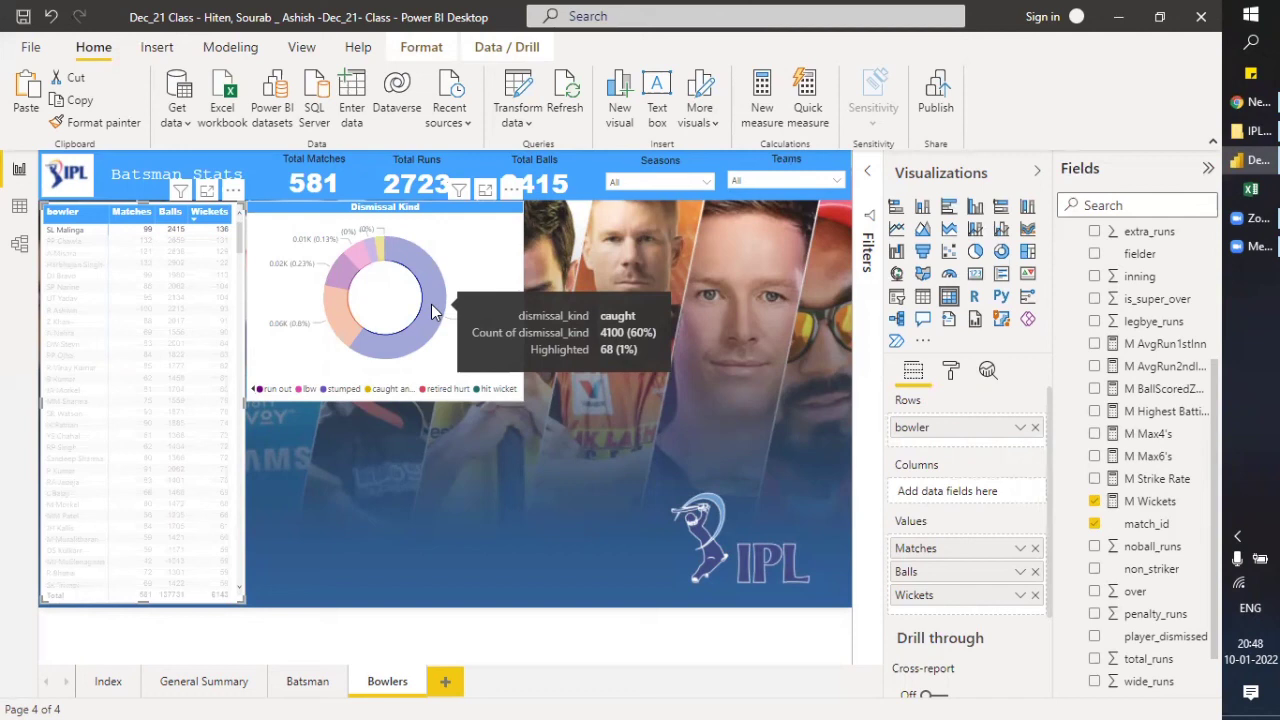
left_click(128, 232)
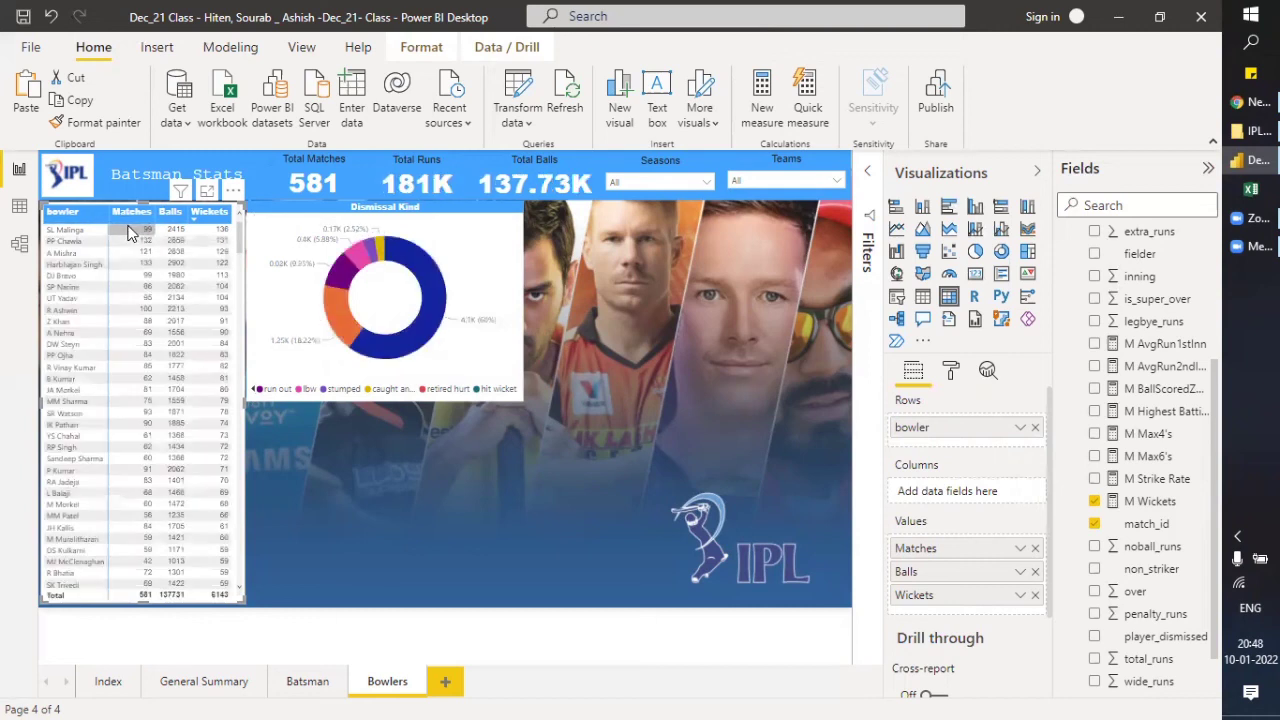
left_click(665, 358)
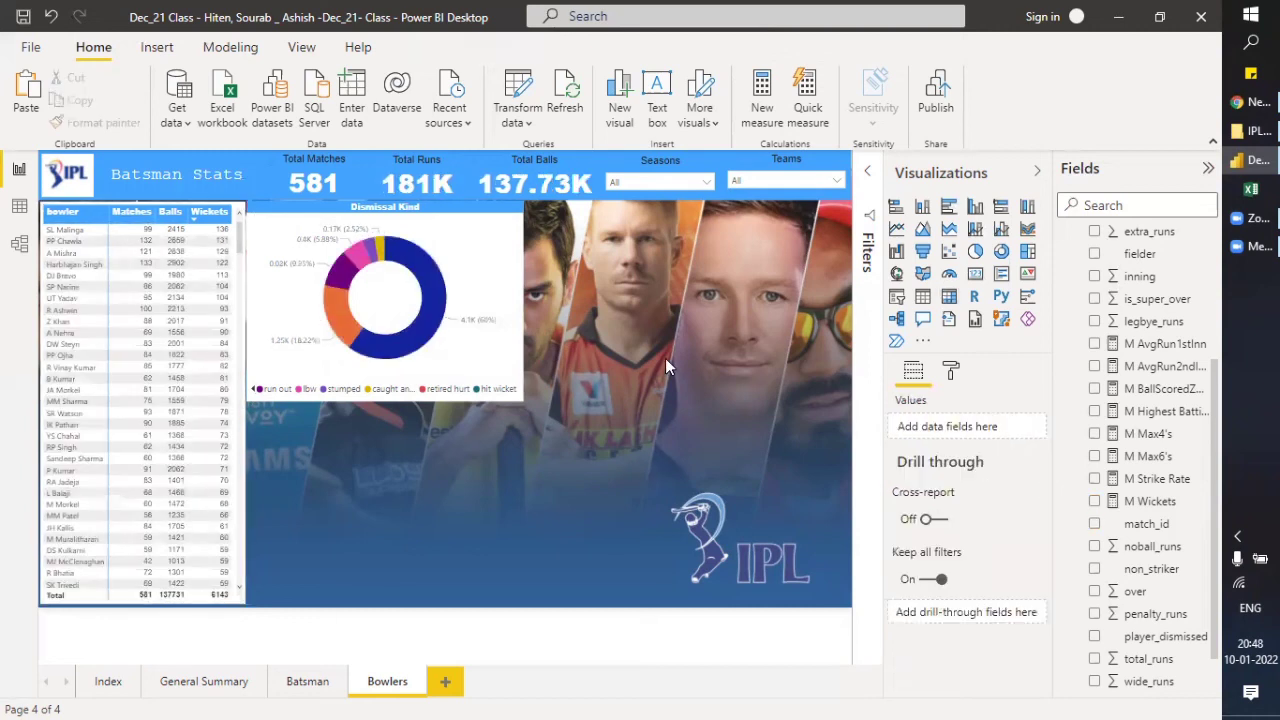